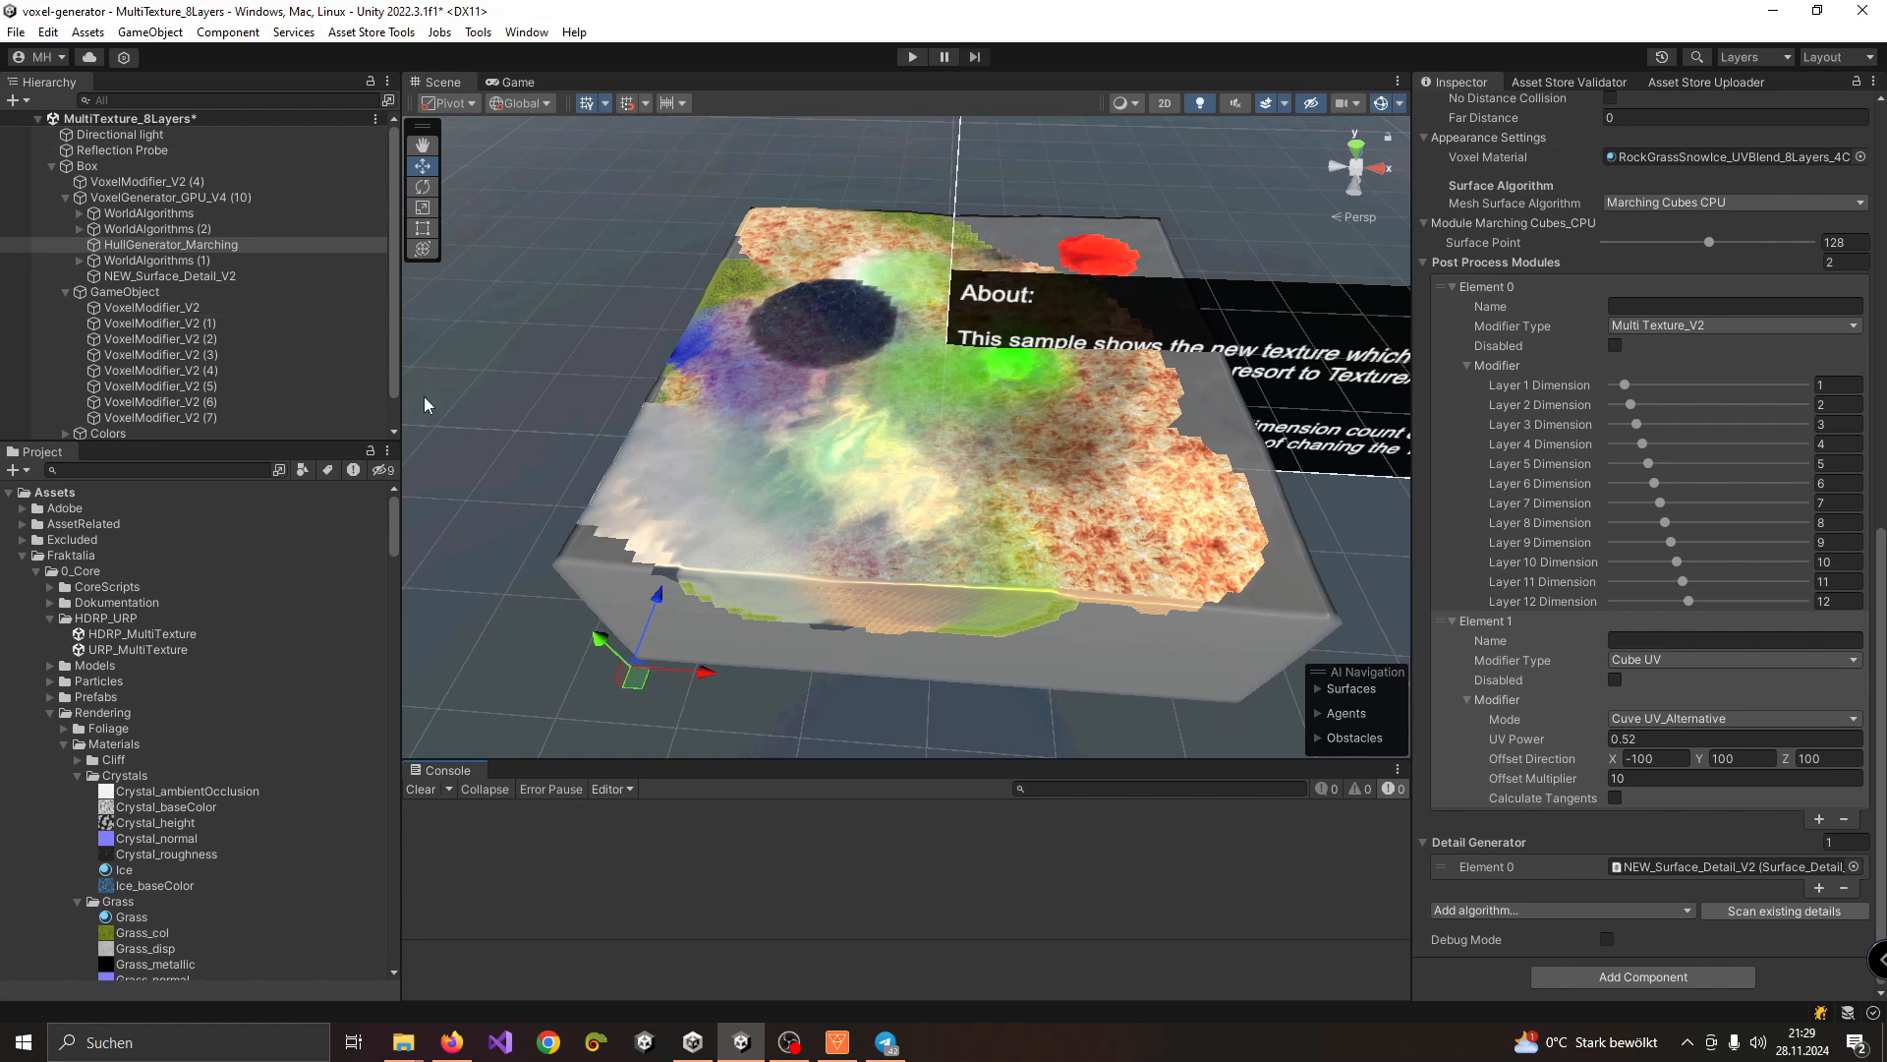
# Step: Locate the asset of the MultiTexture_8Layers scene in the project and show the High Definition RP package in the Package Manager
pyautogui.rightClick(126, 120)
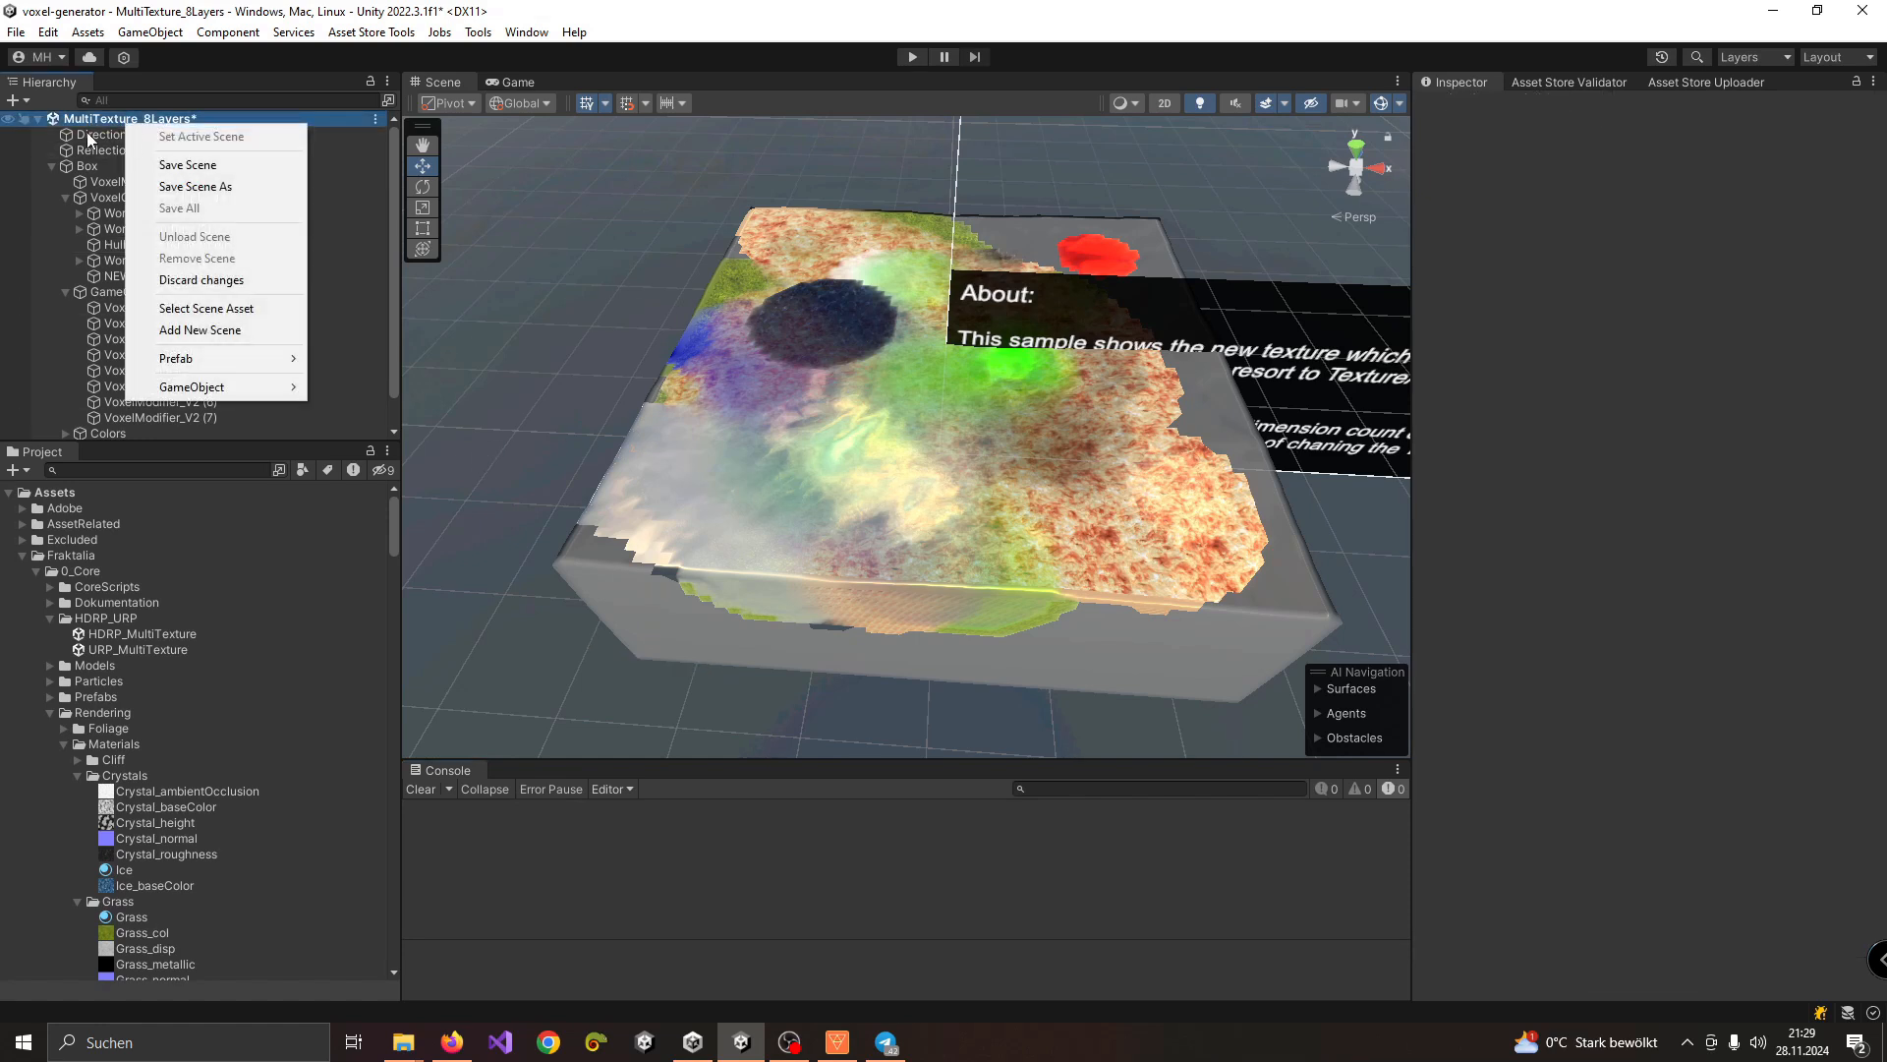
pyautogui.click(228, 309)
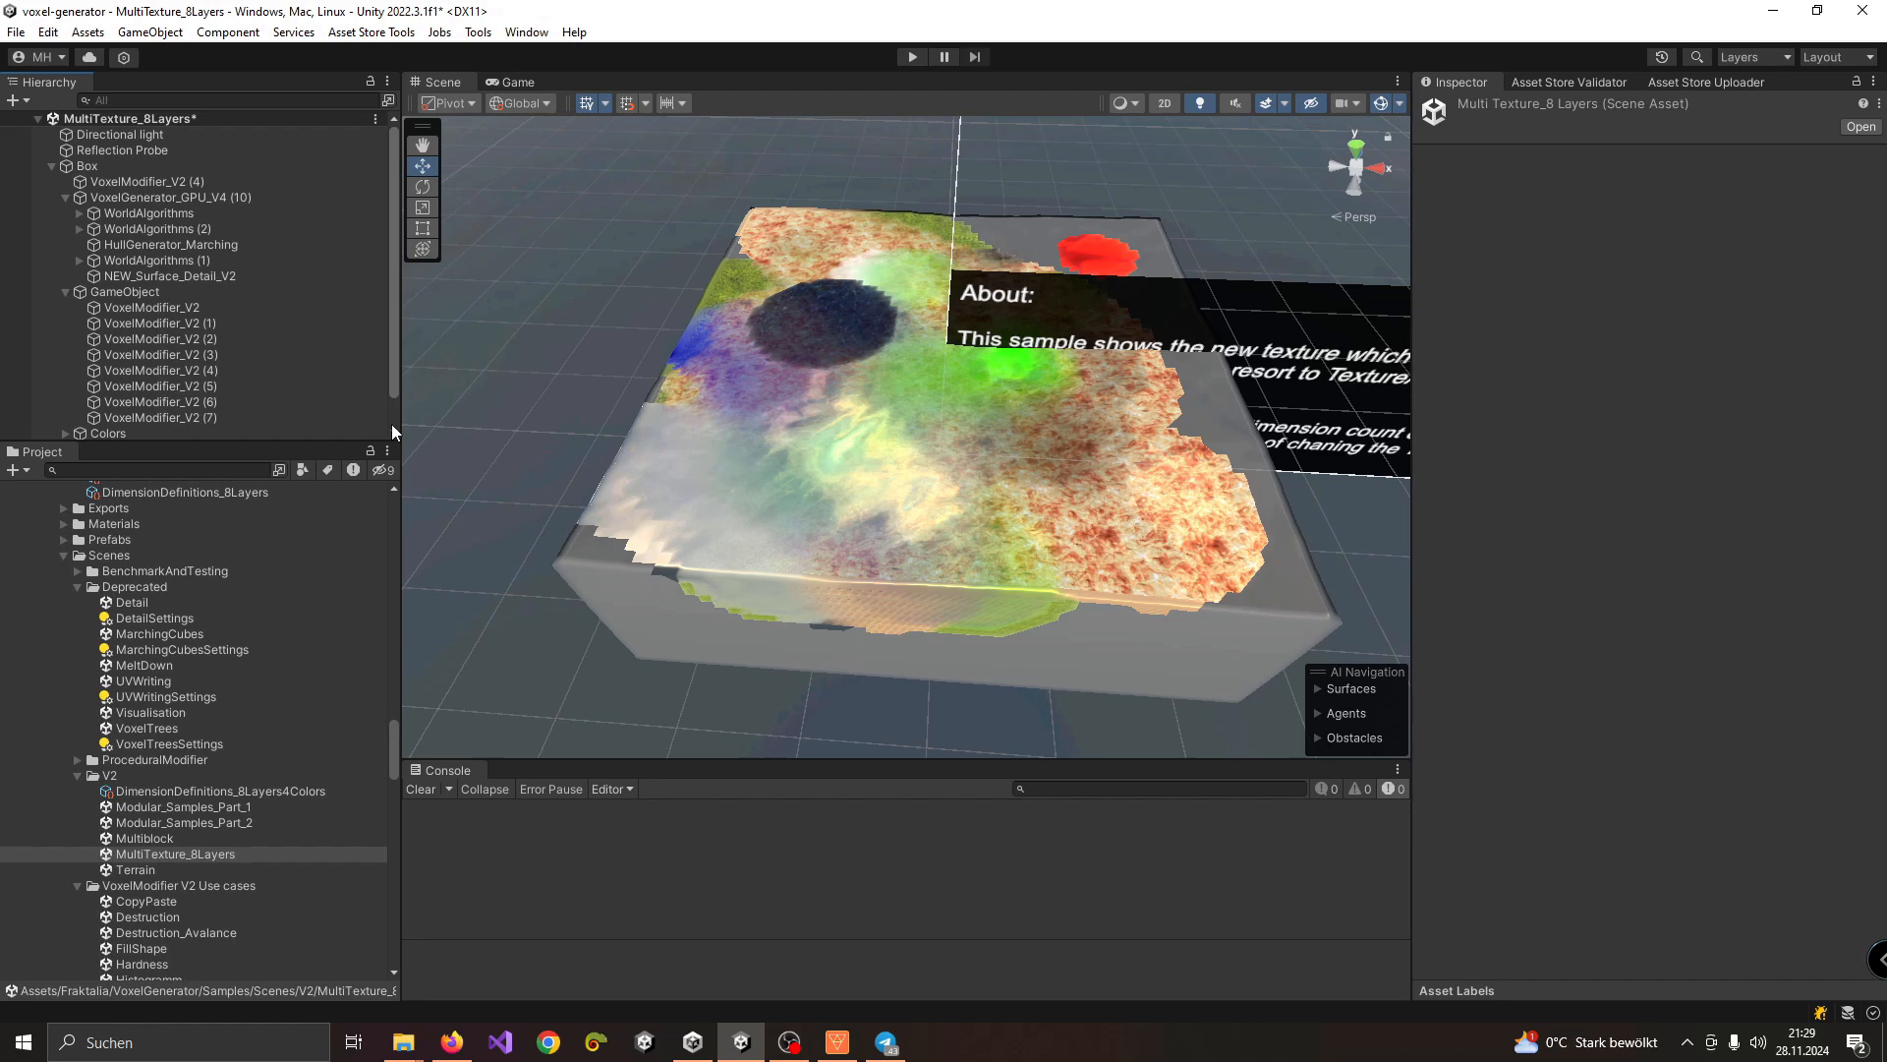
pyautogui.scroll(5, 206, 564)
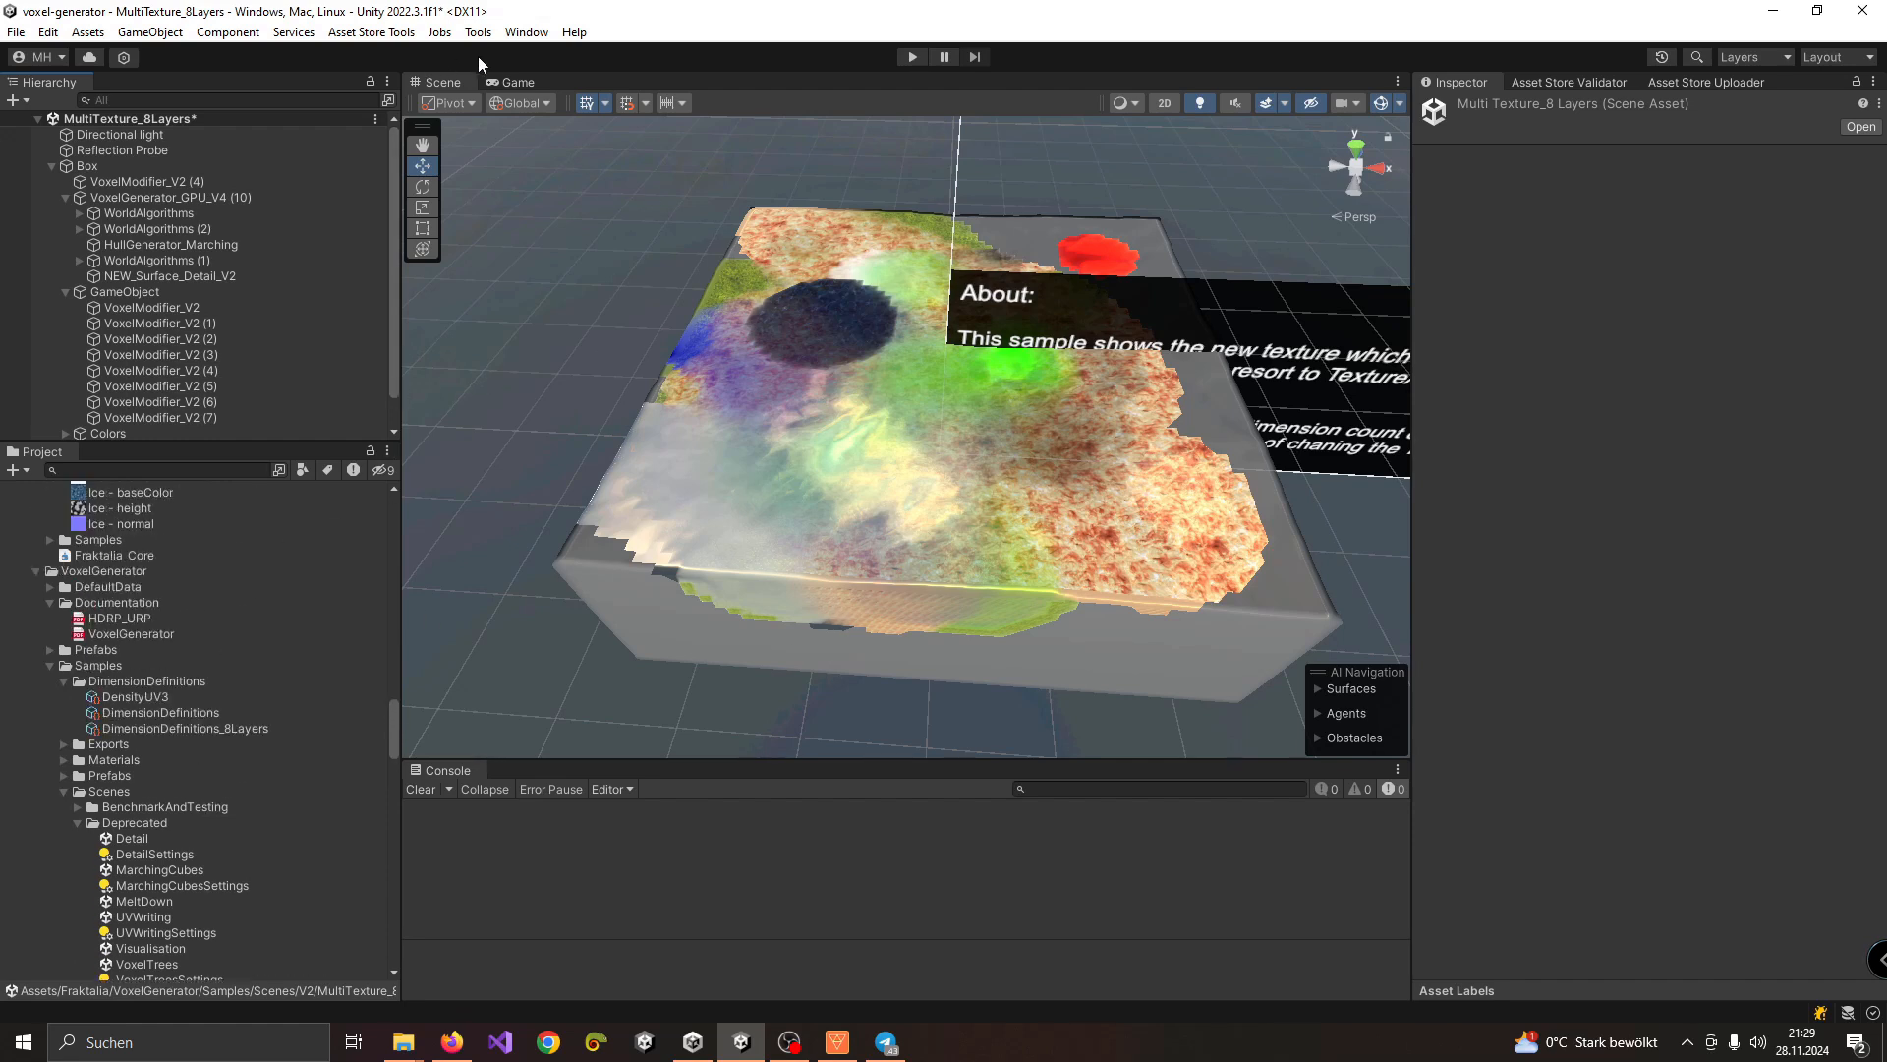
pyautogui.click(524, 33)
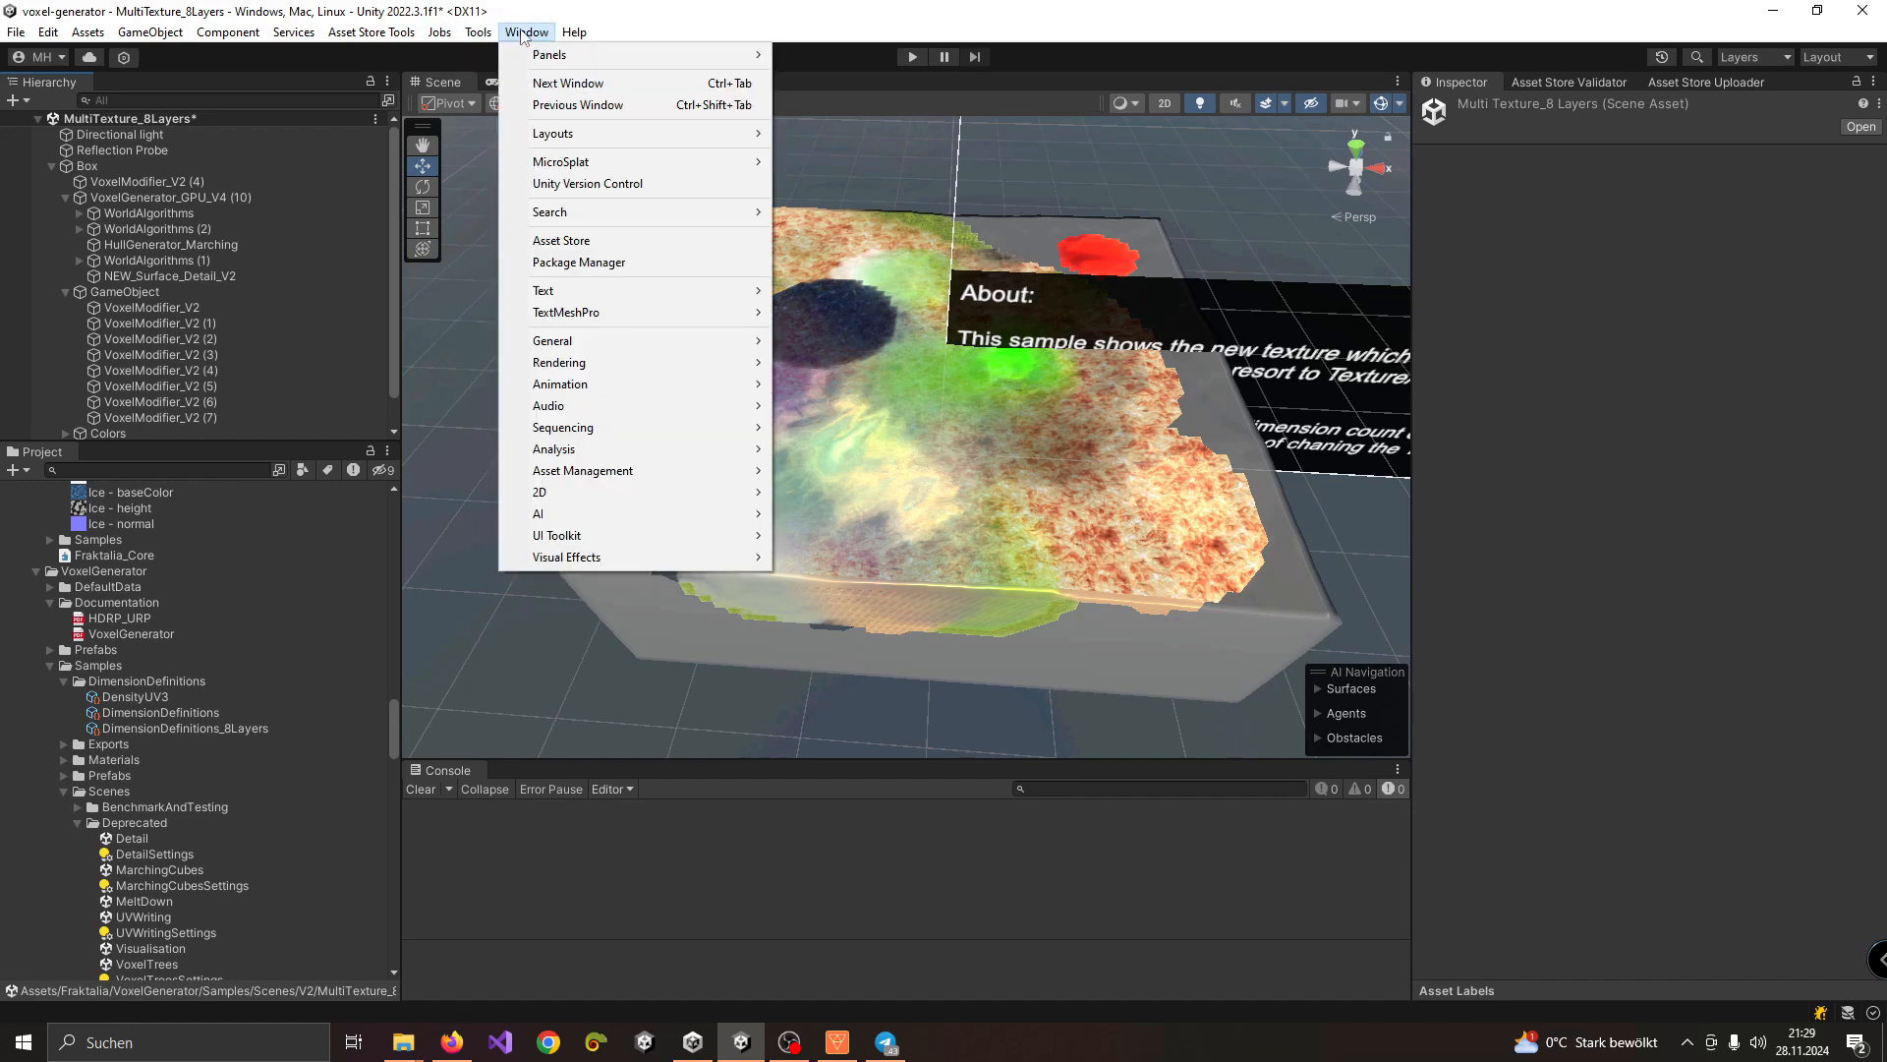
pyautogui.click(579, 262)
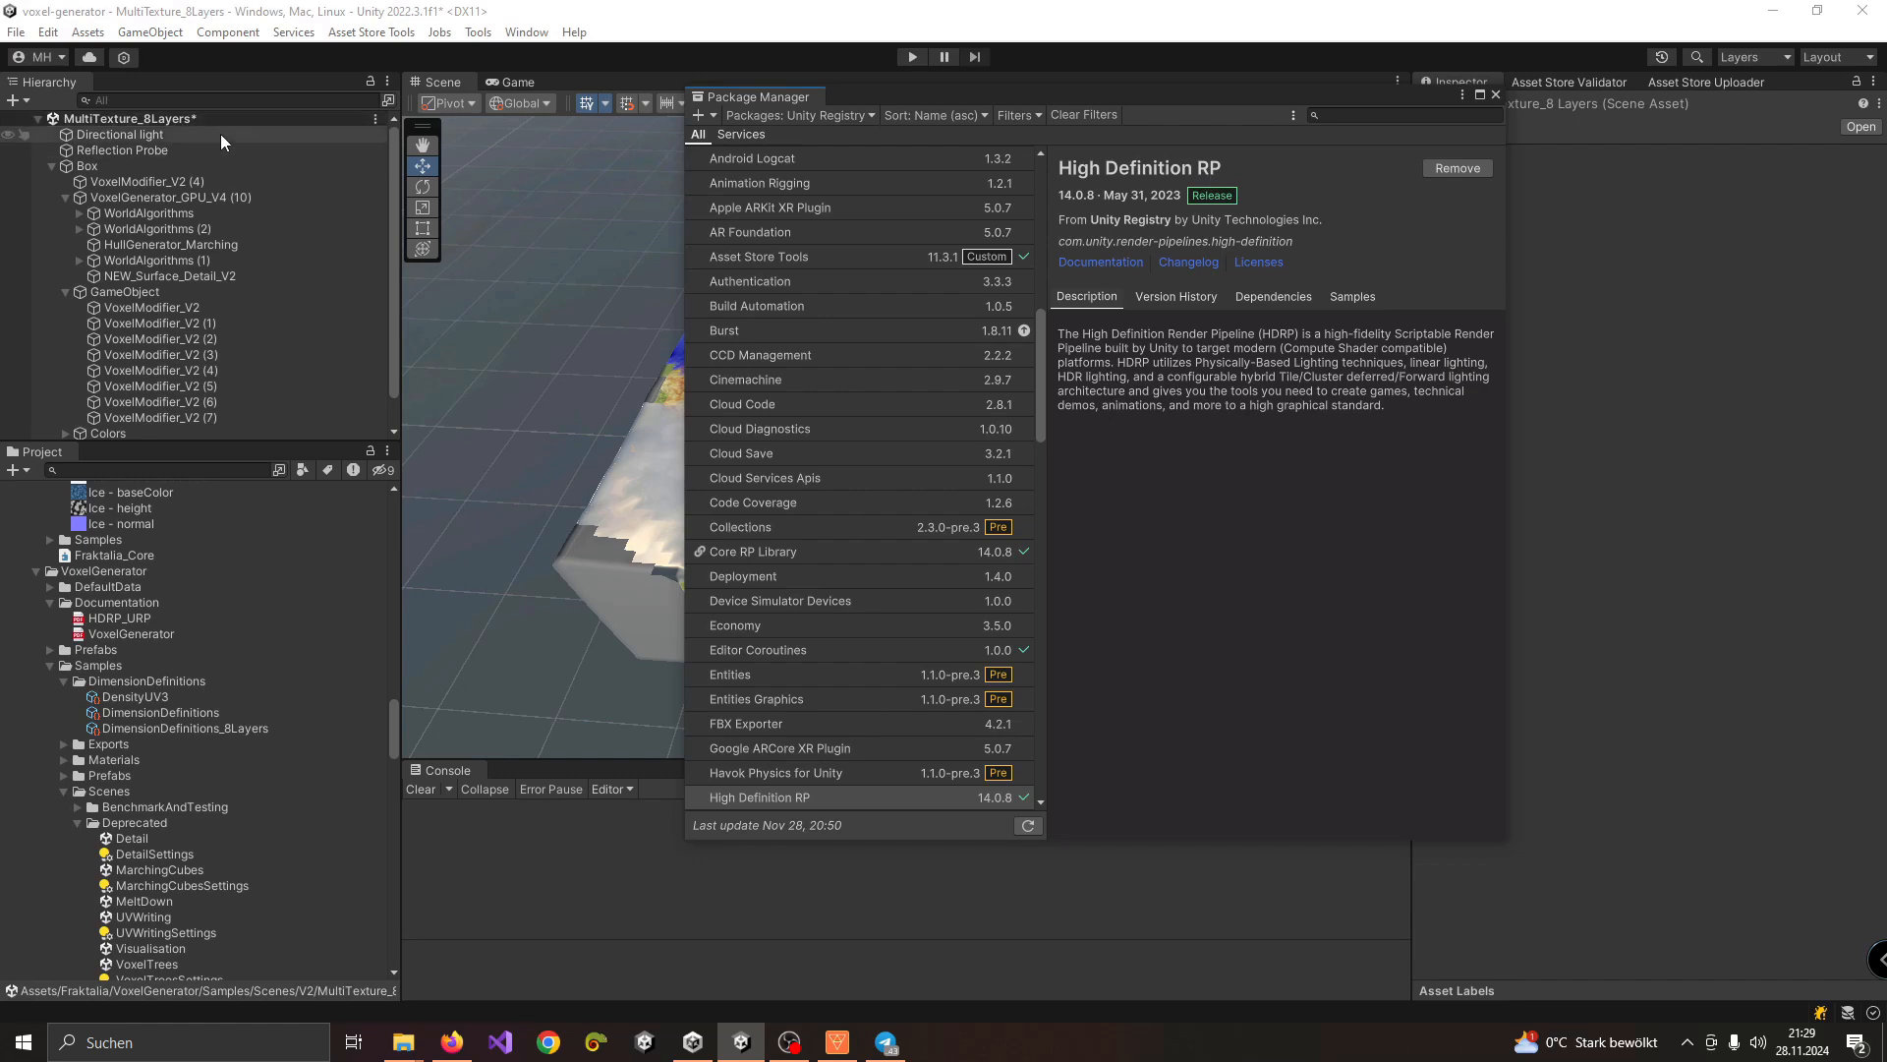
pyautogui.click(47, 32)
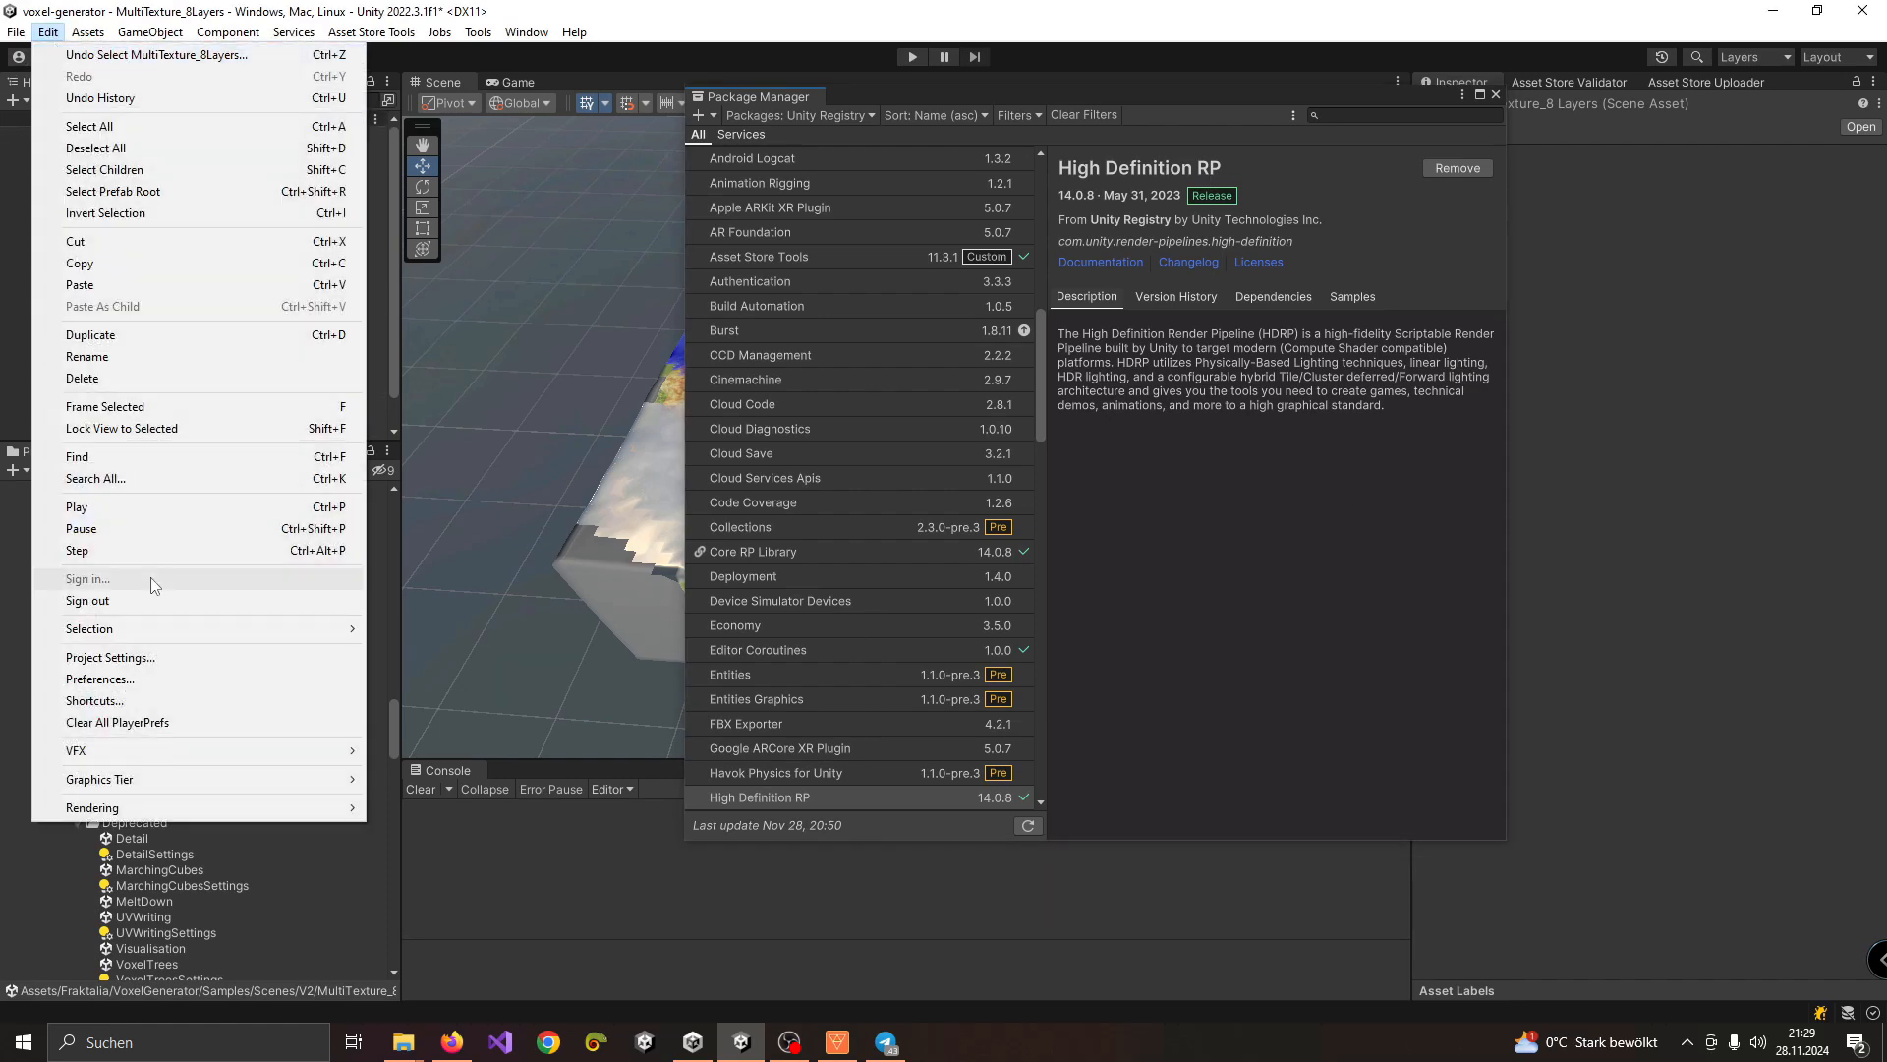
pyautogui.click(98, 680)
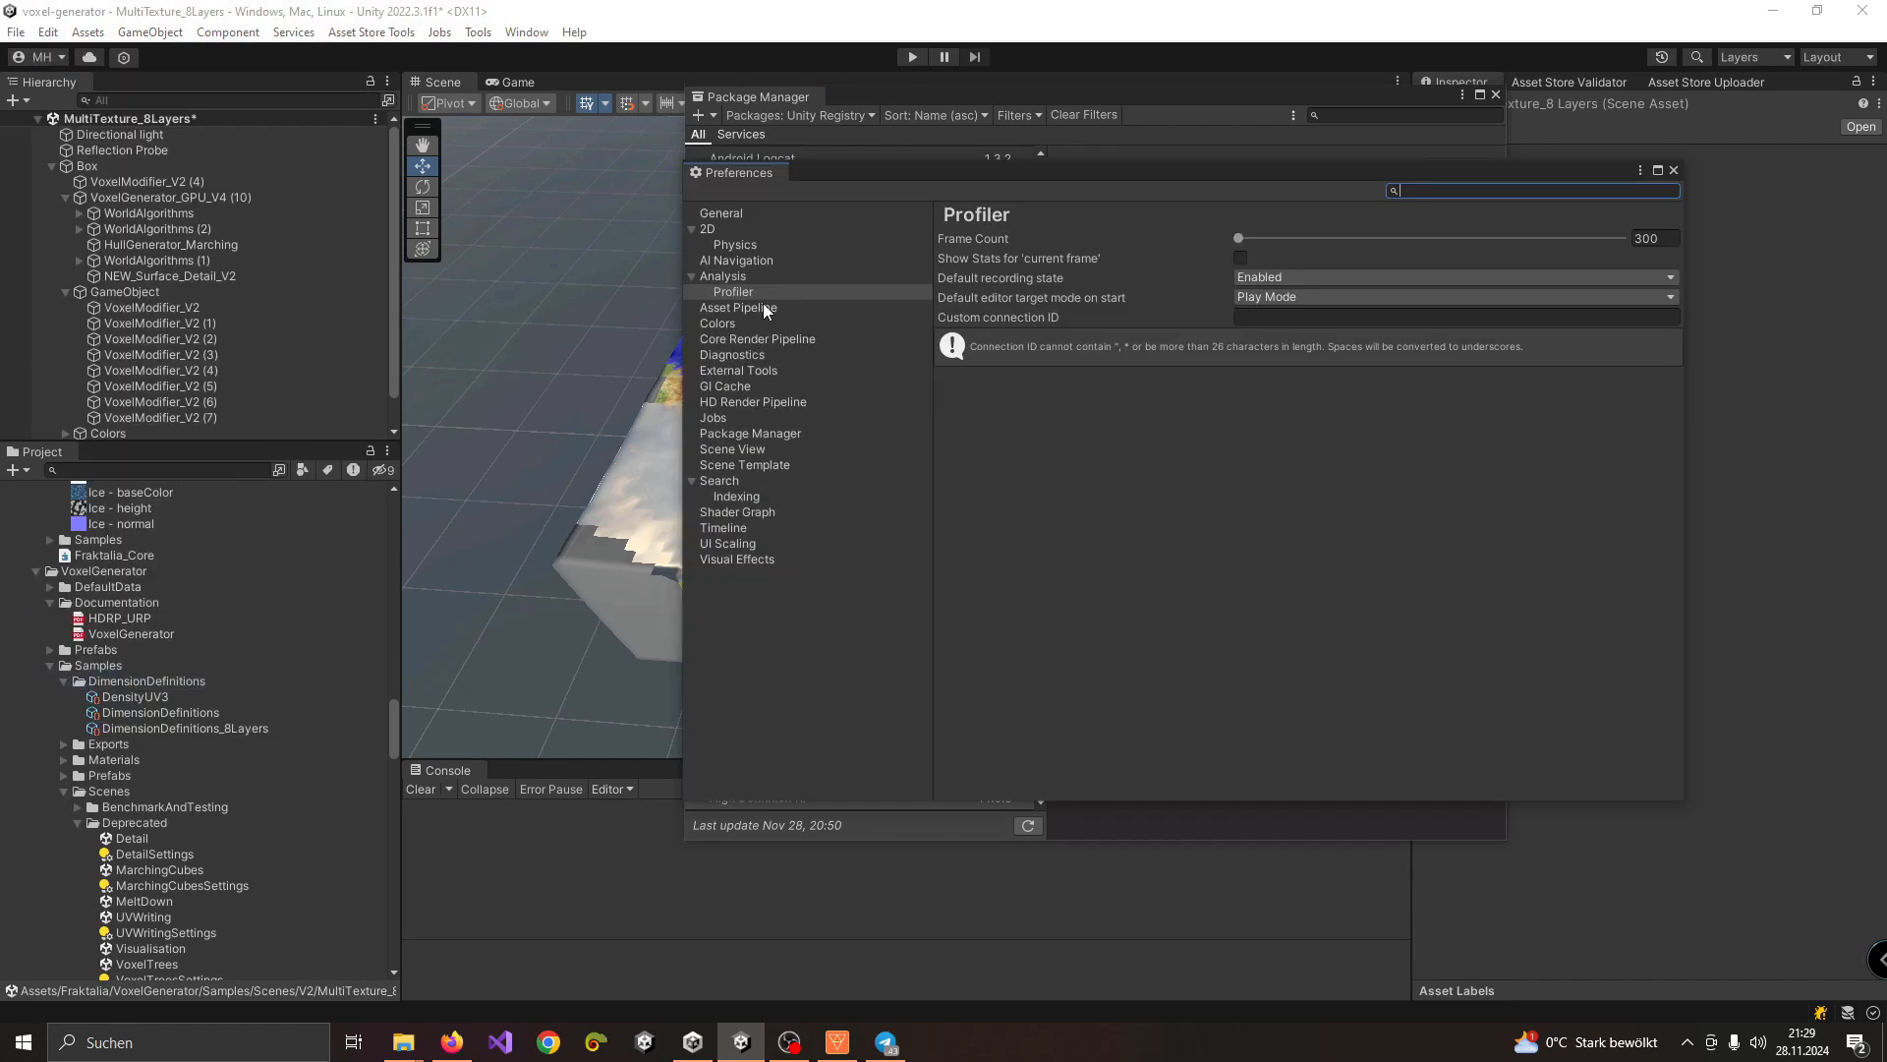
pyautogui.click(759, 308)
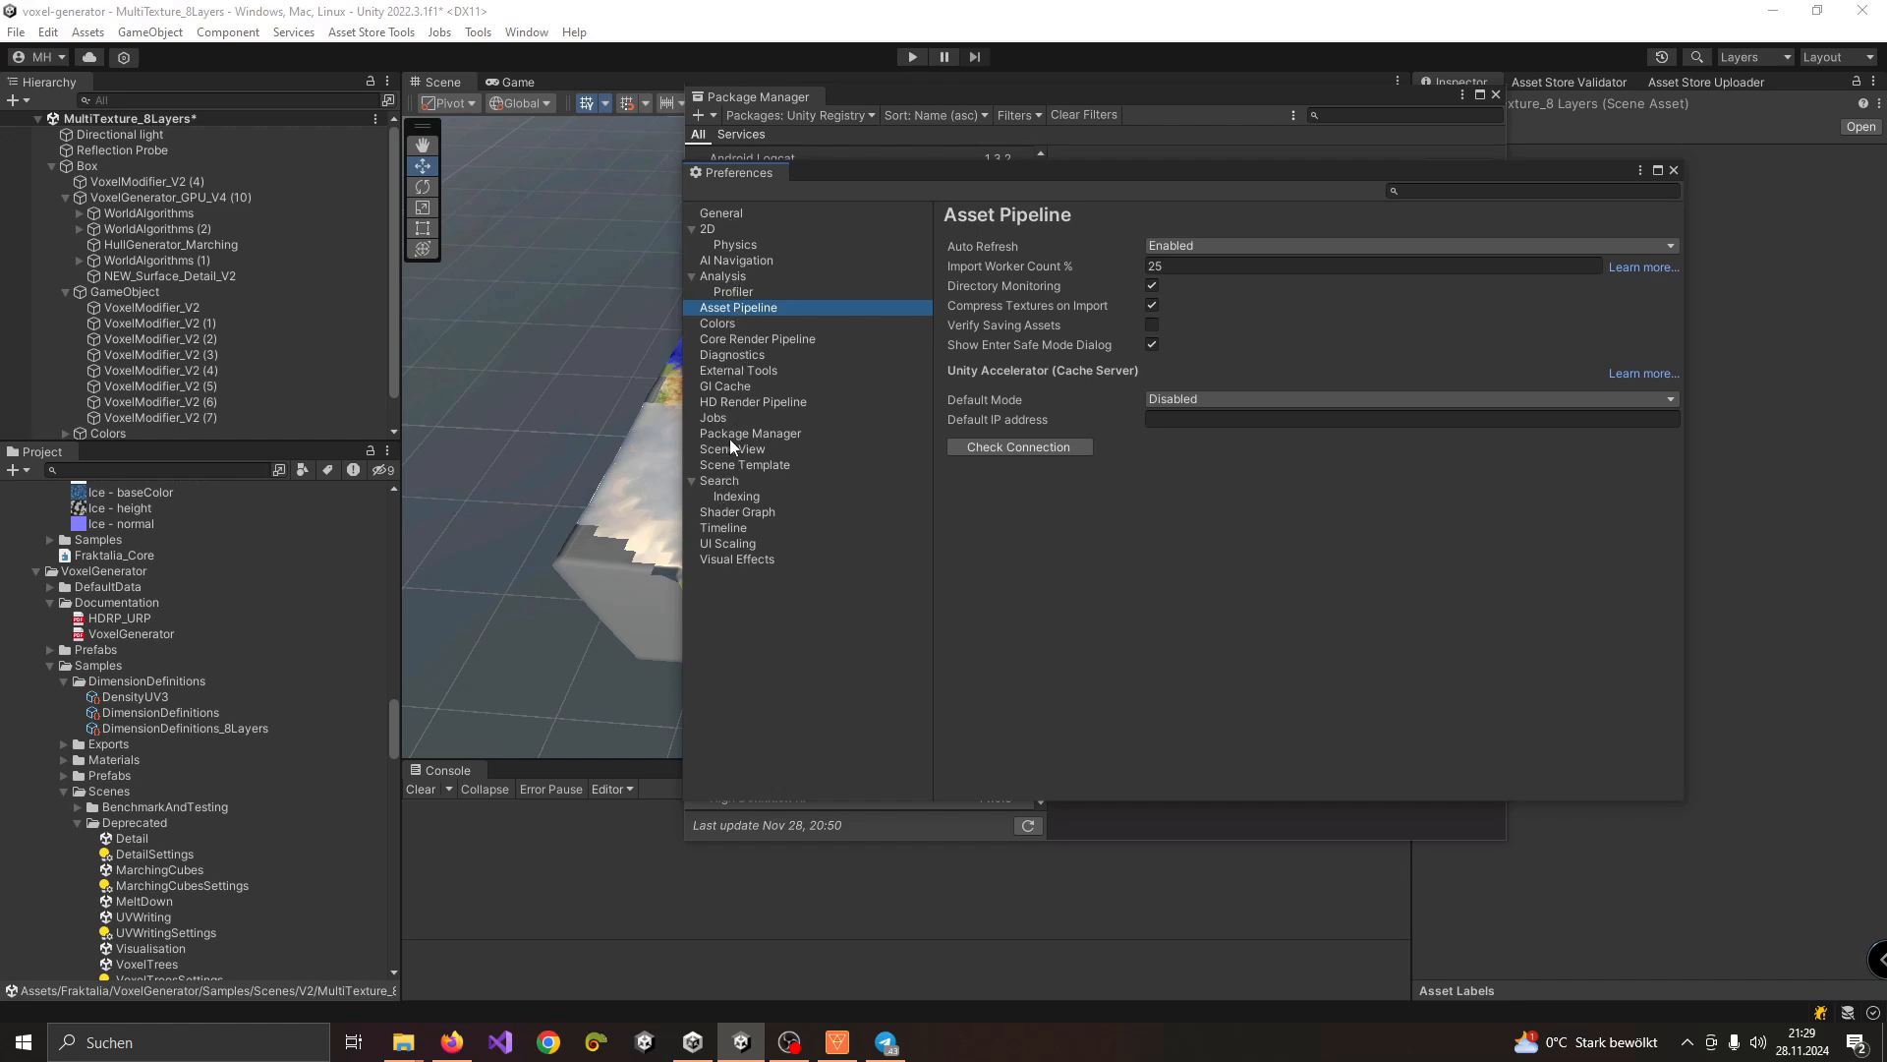
pyautogui.click(732, 358)
pyautogui.click(735, 340)
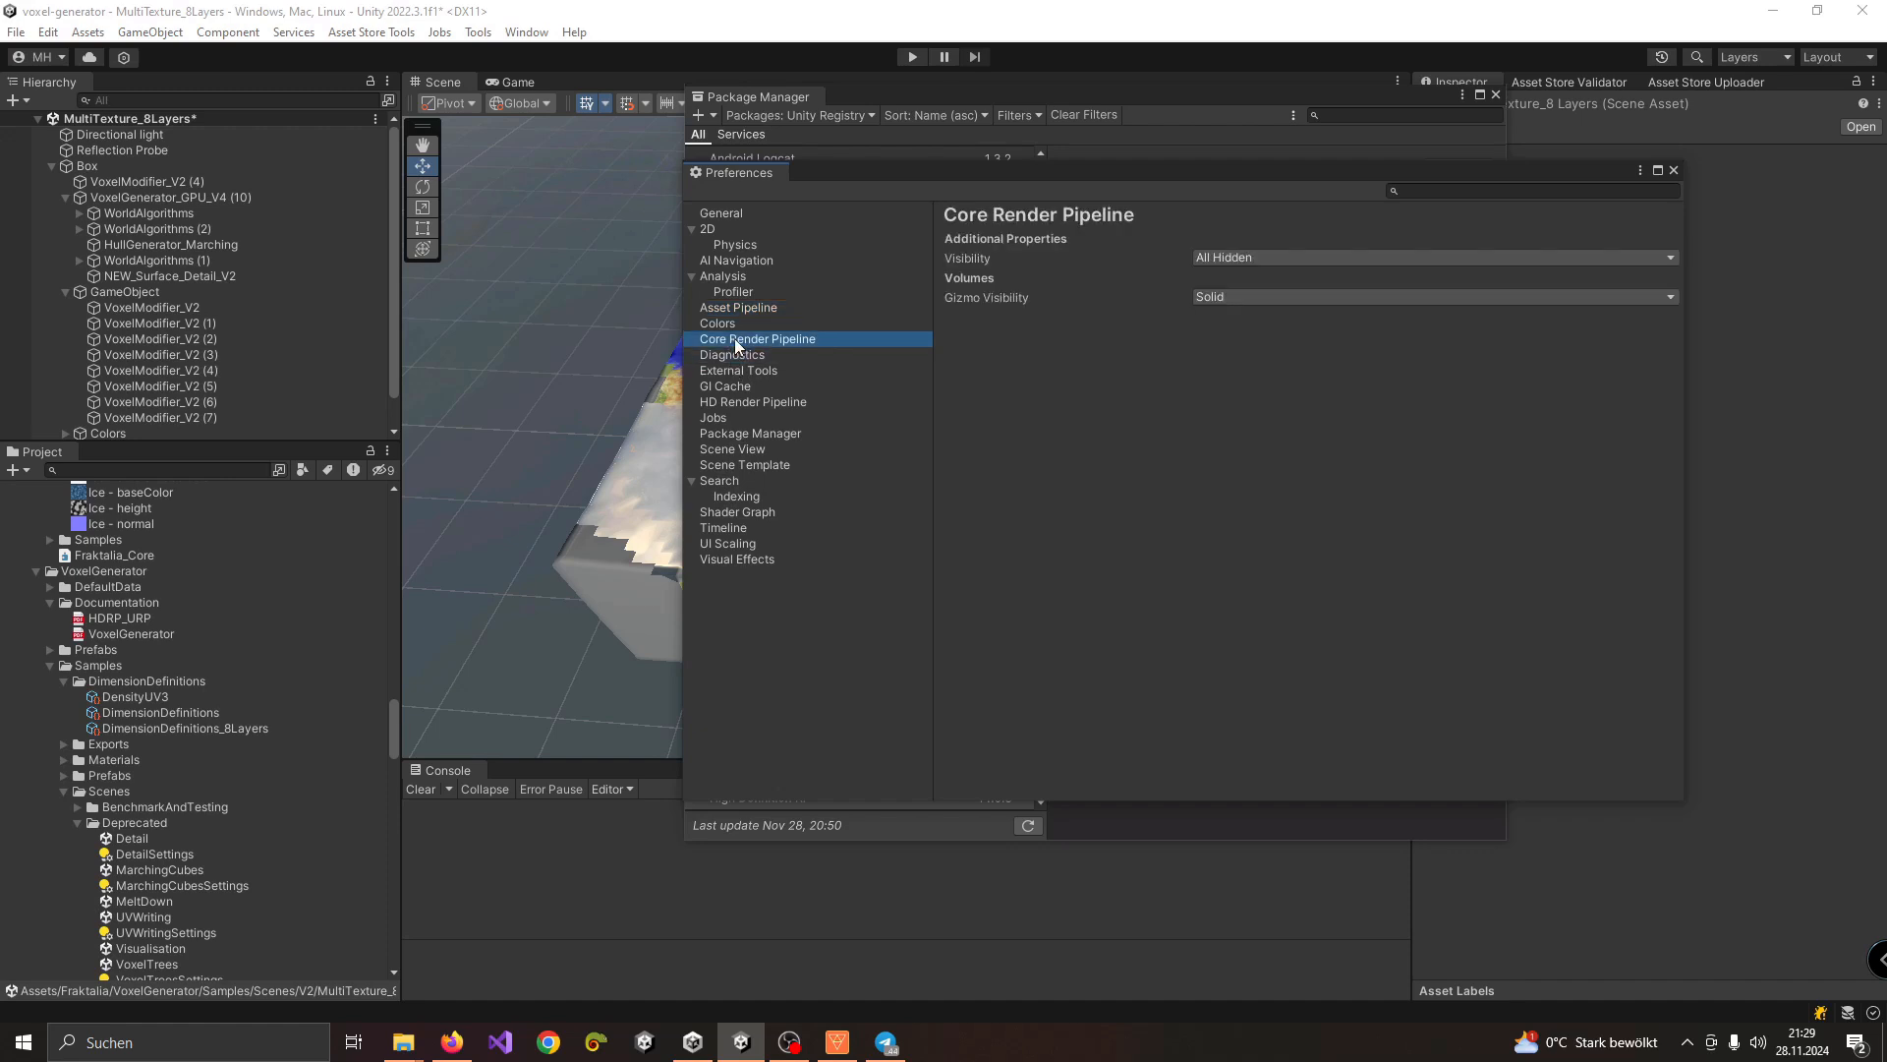
pyautogui.click(735, 324)
pyautogui.click(738, 307)
pyautogui.click(733, 292)
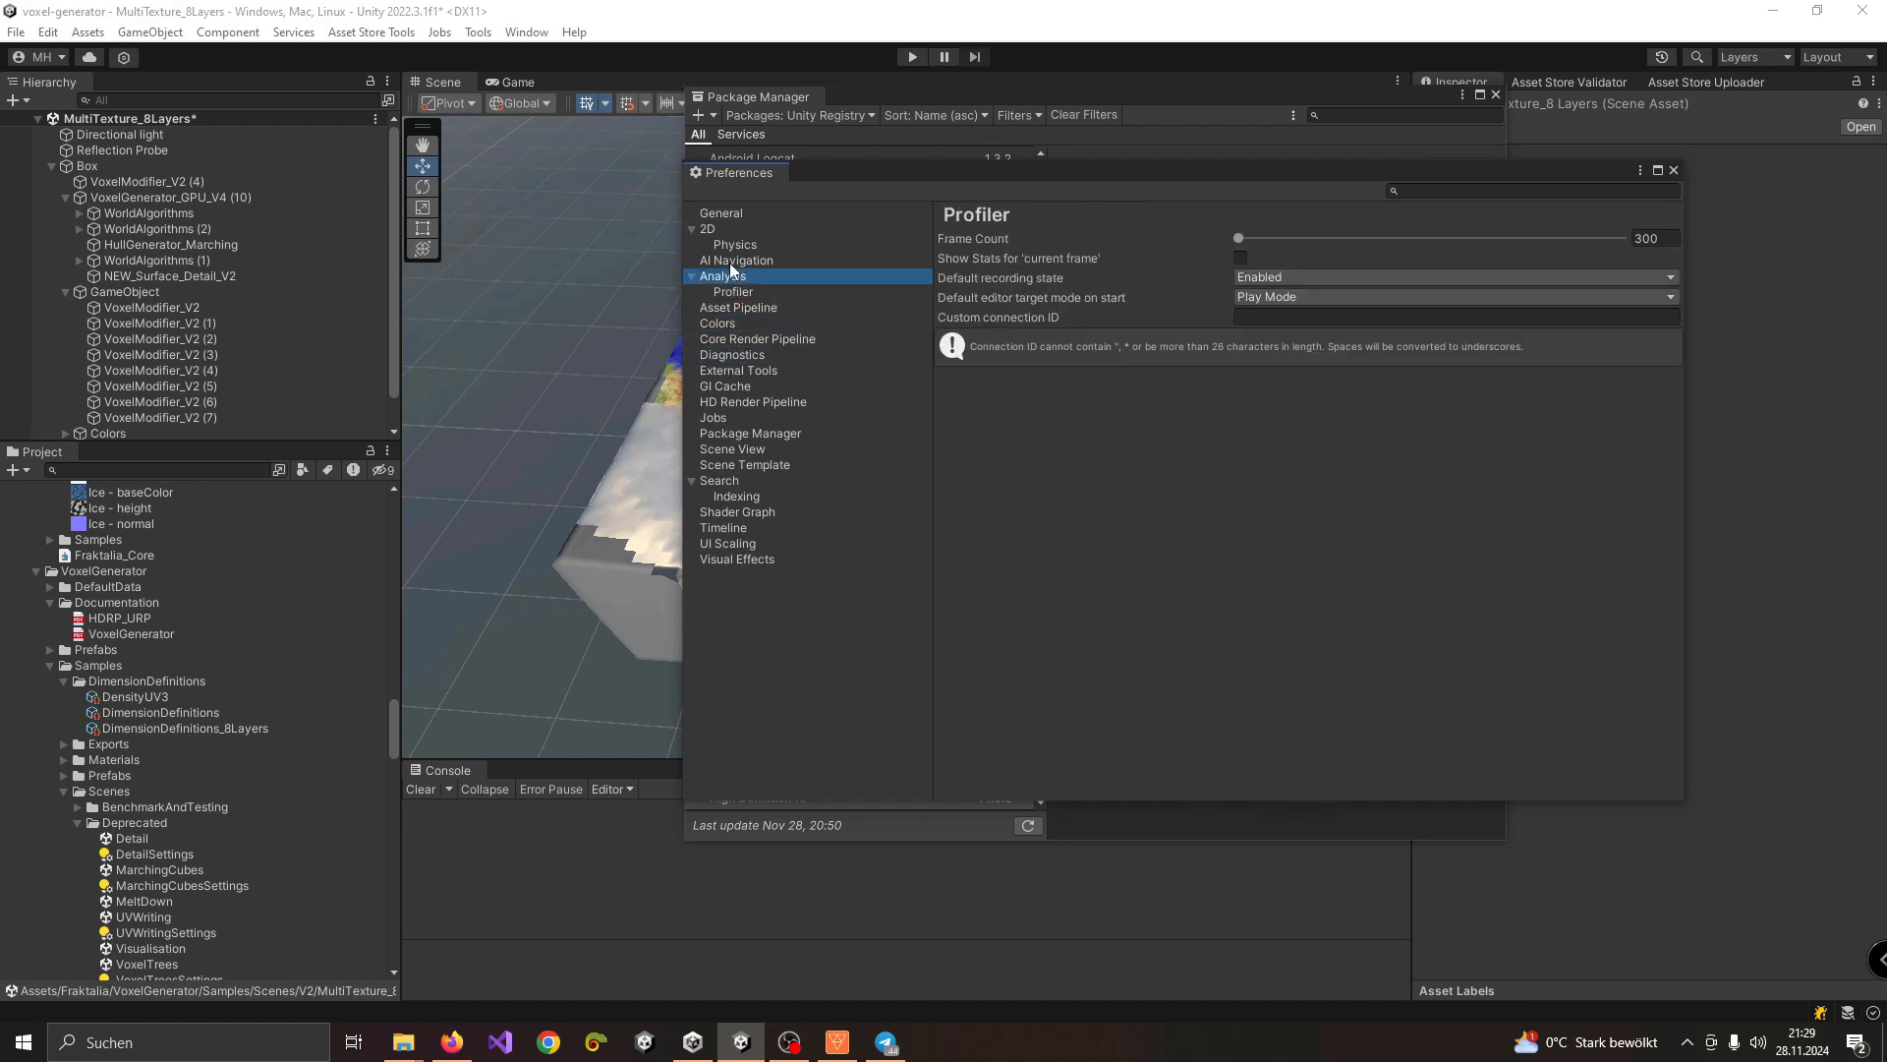
pyautogui.click(717, 212)
pyautogui.click(710, 228)
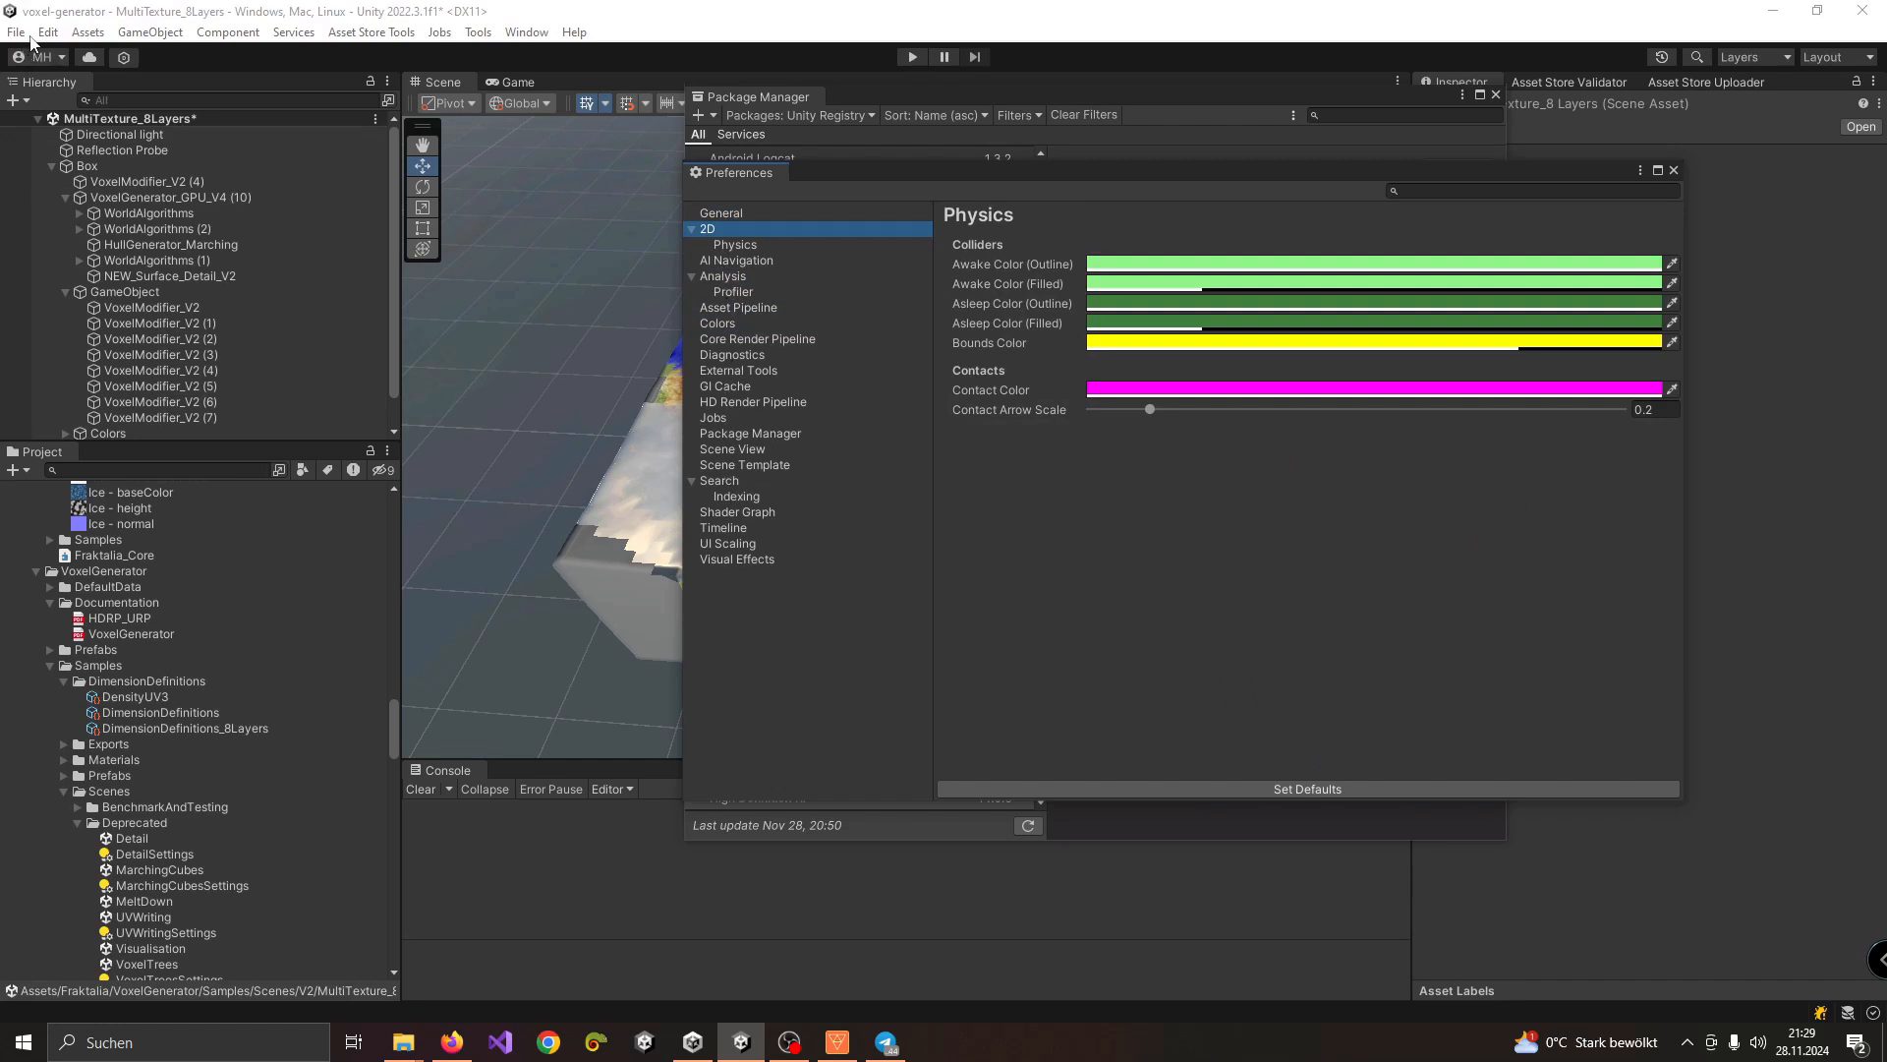
pyautogui.click(1674, 170)
# Step: Assign HDRenderPipelineAsset as the project's scriptable render pipeline in the graphics settings and close the open settings and package windows
pyautogui.click(17, 33)
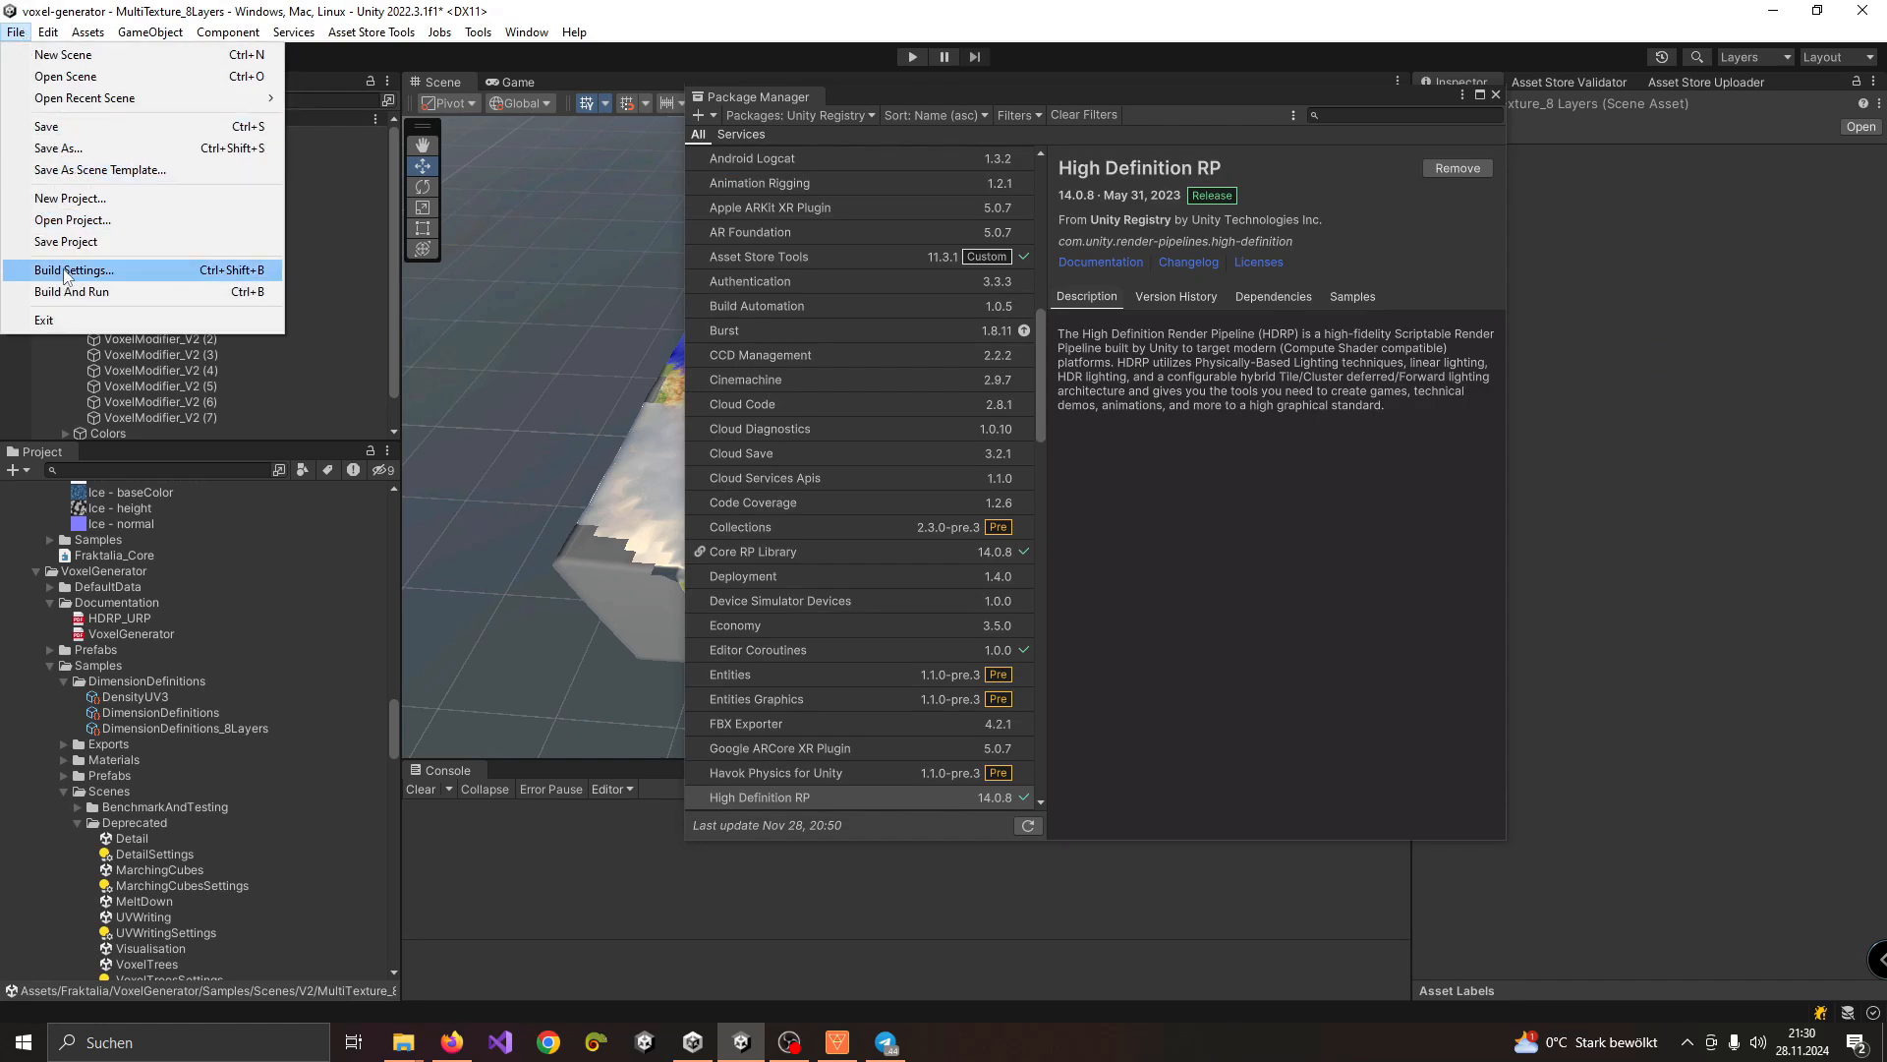
pyautogui.click(68, 269)
pyautogui.click(523, 738)
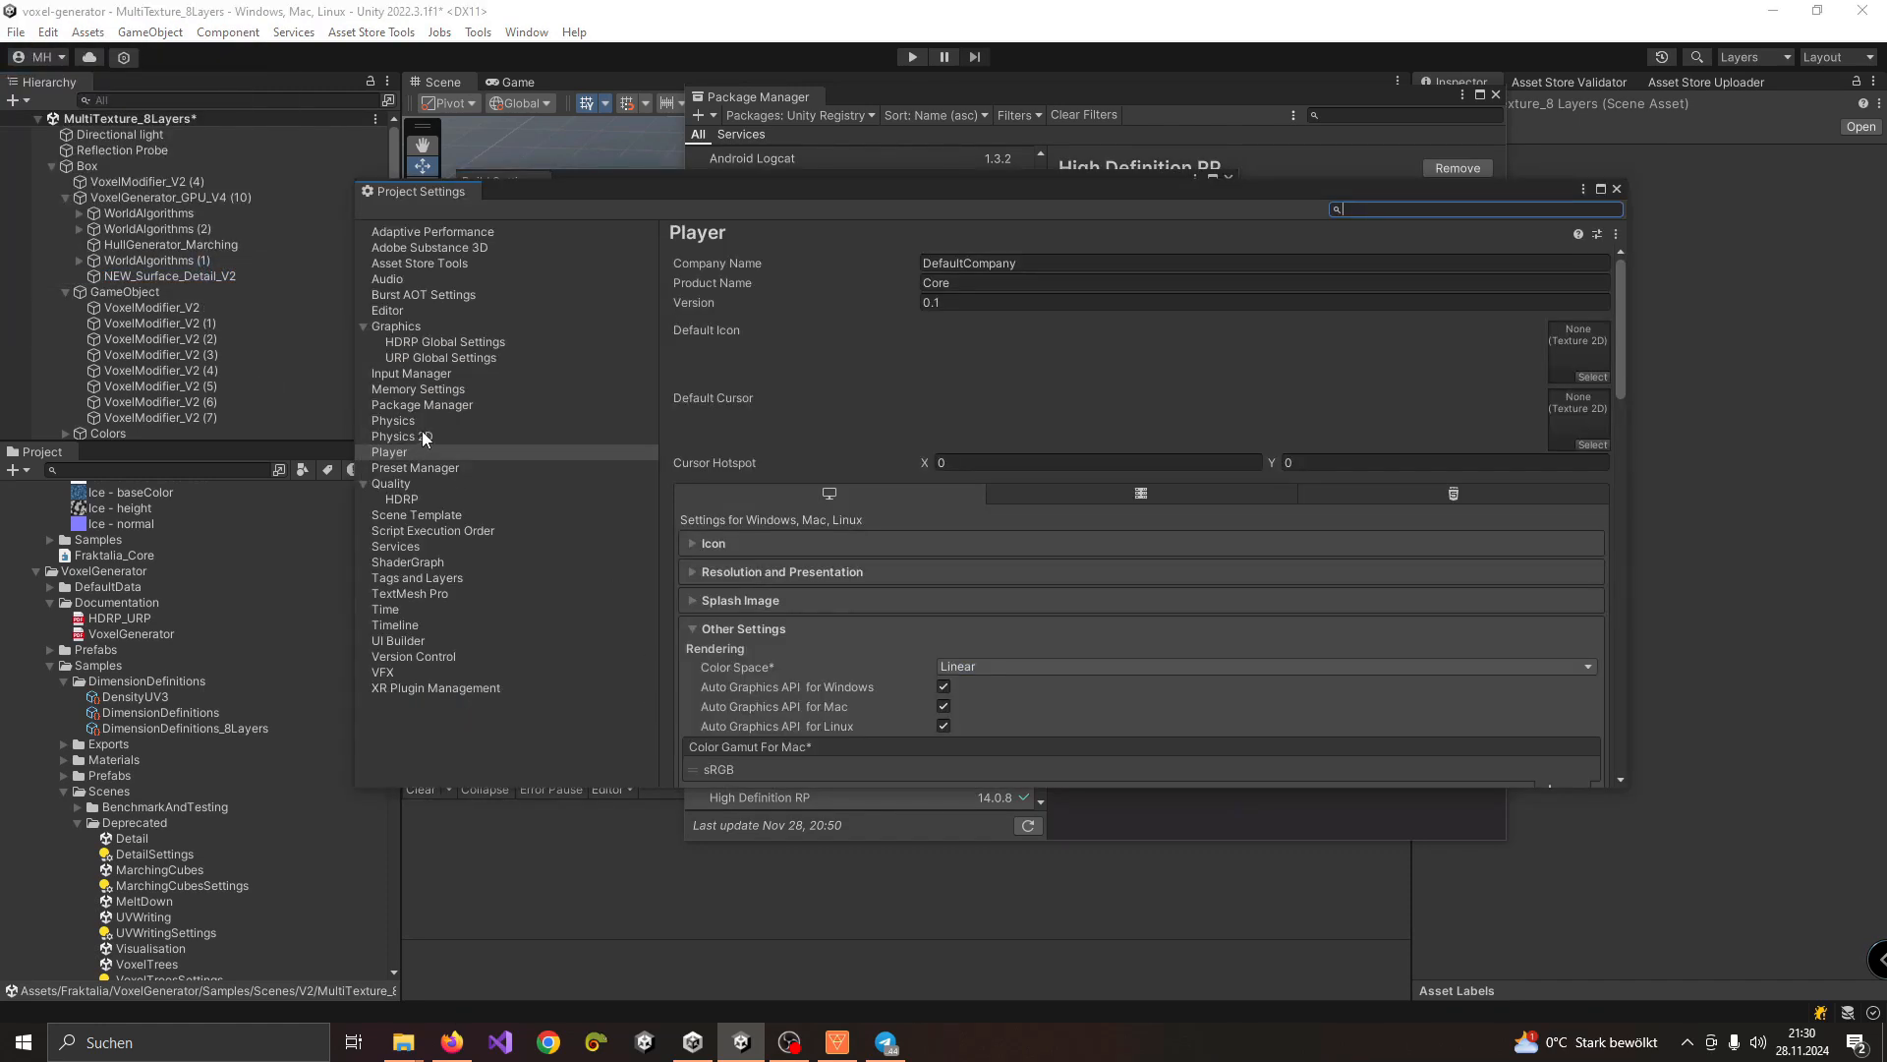
pyautogui.click(418, 326)
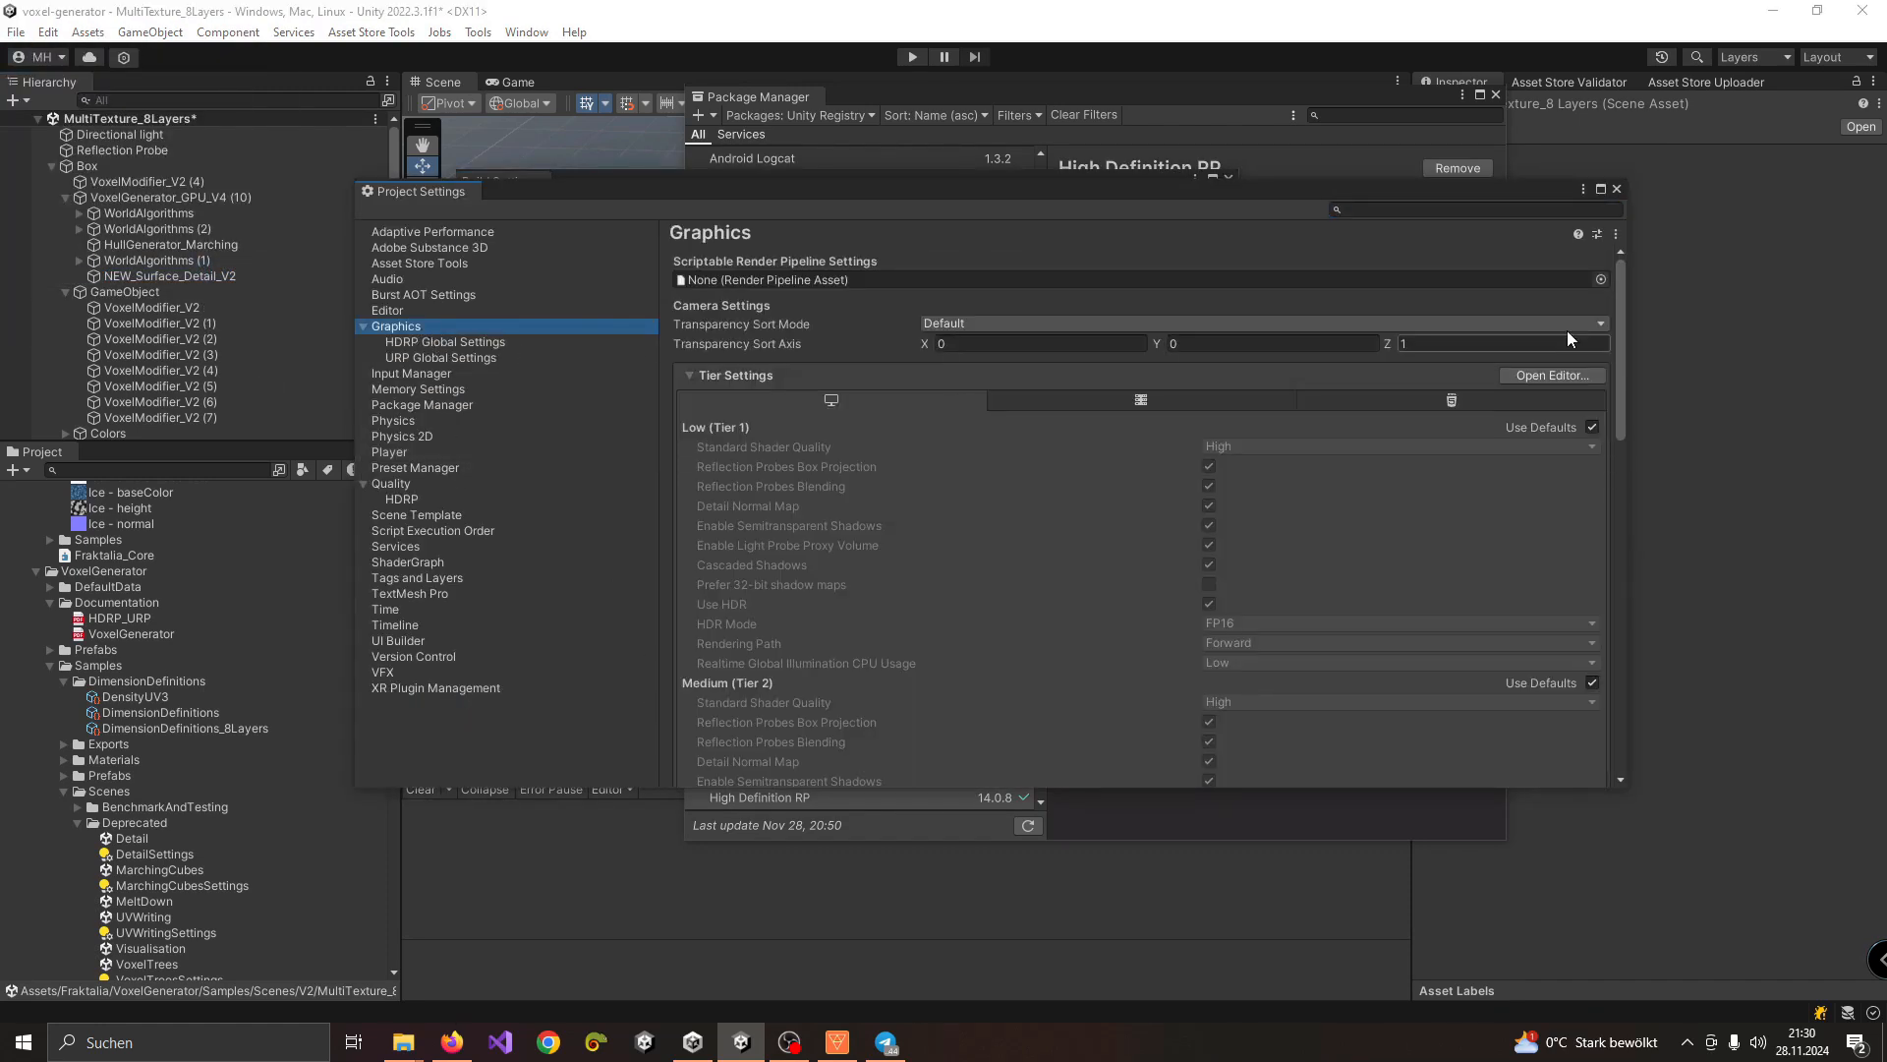
pyautogui.click(1600, 279)
pyautogui.click(771, 173)
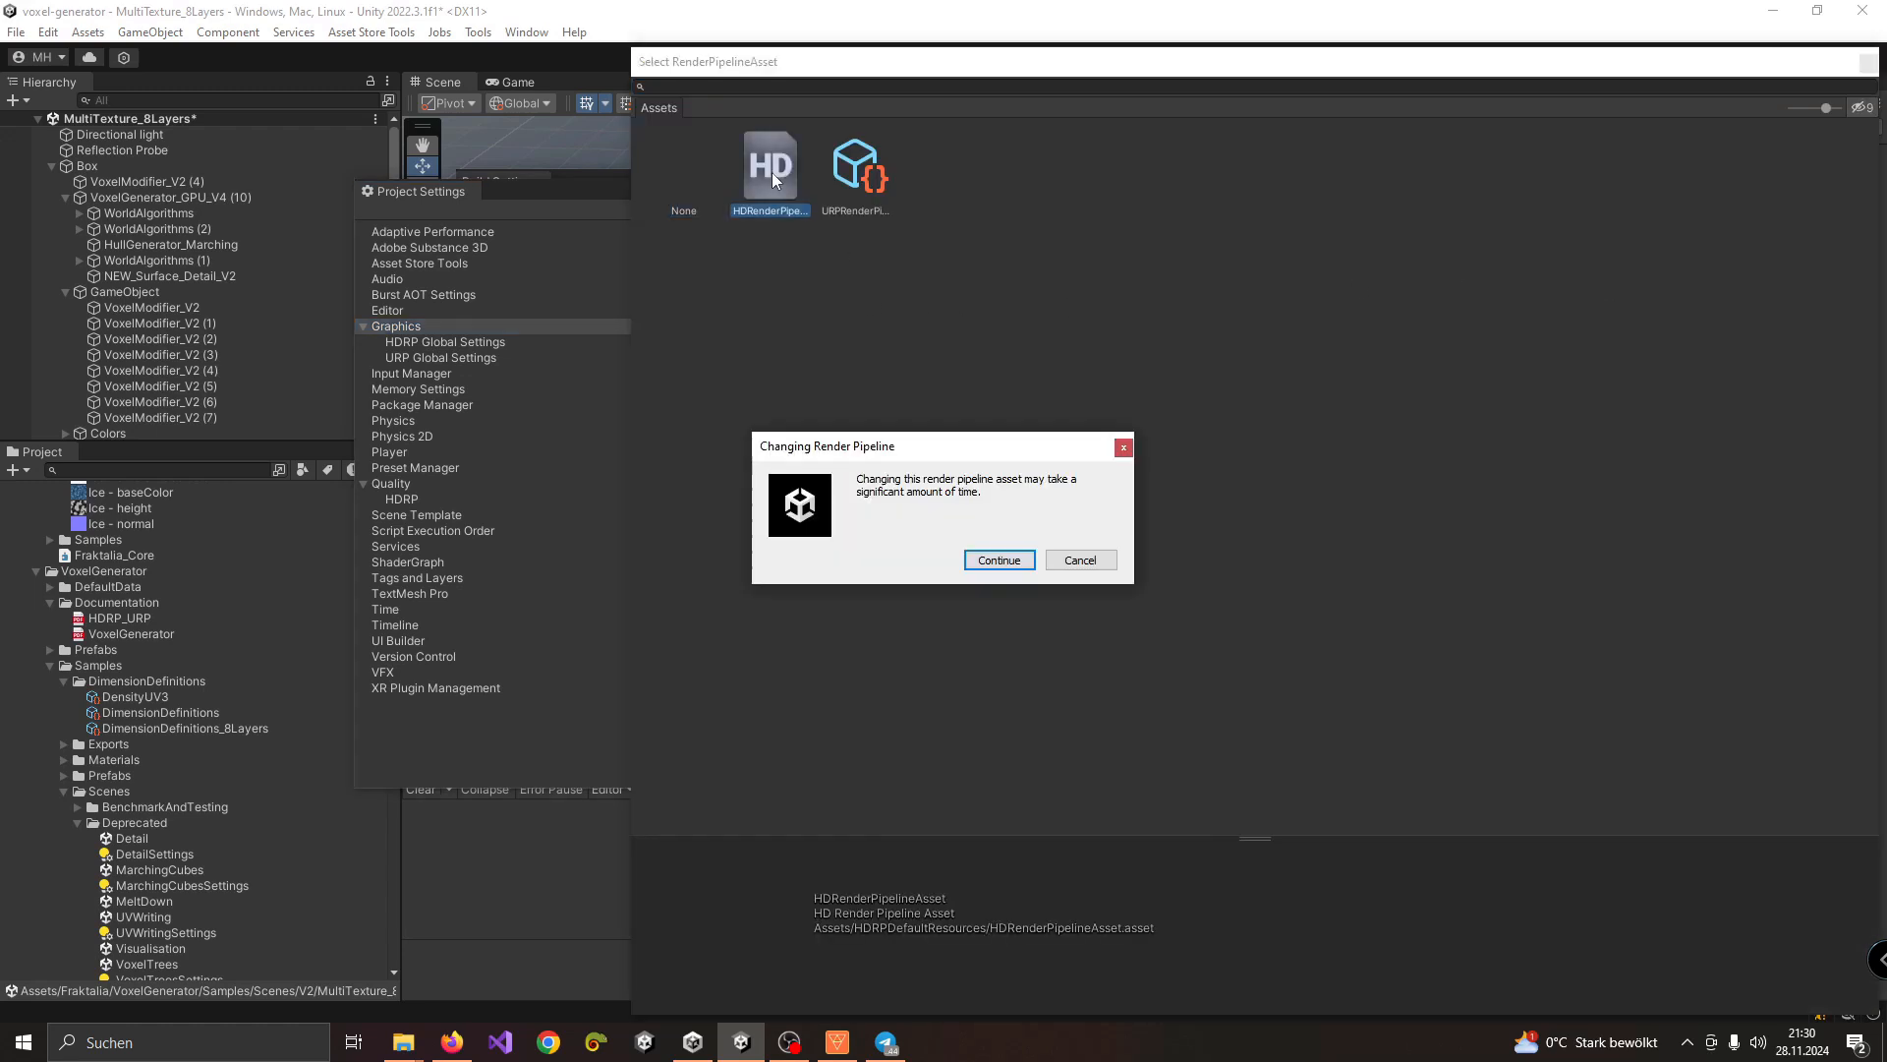
pyautogui.click(998, 562)
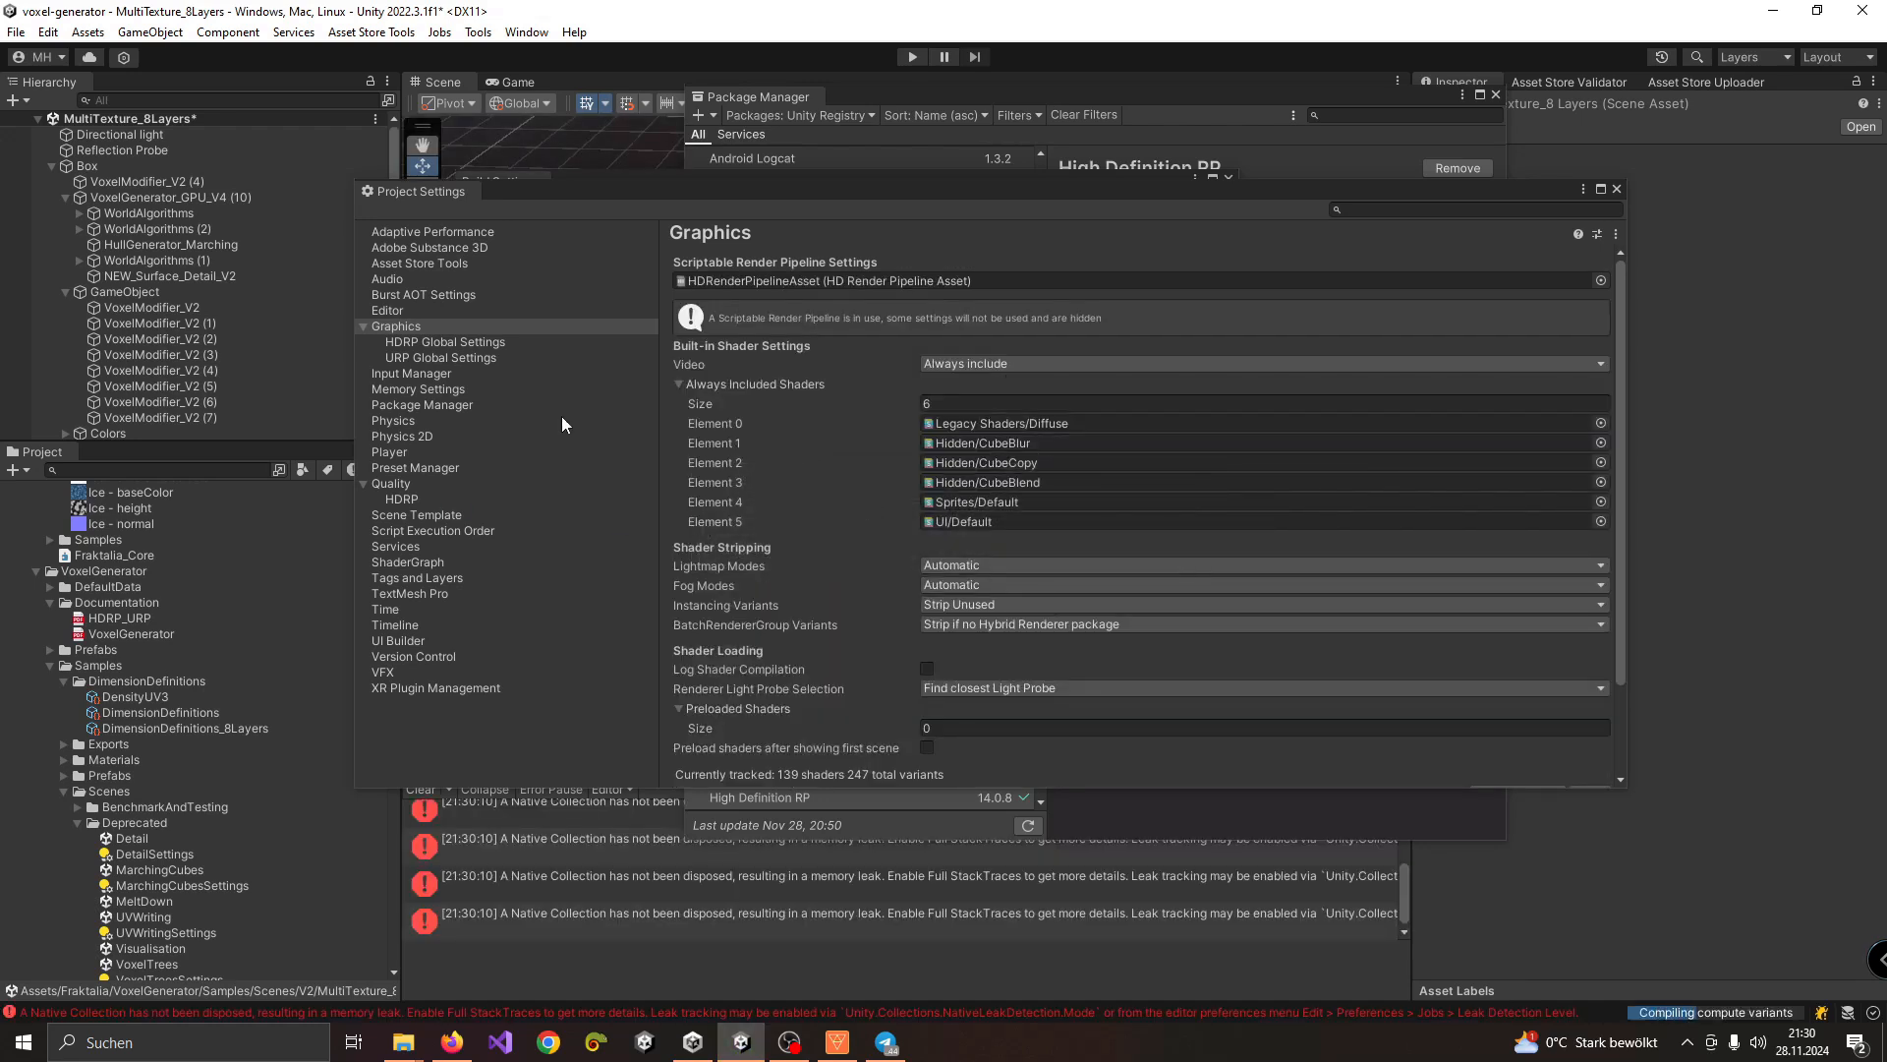
pyautogui.click(1617, 189)
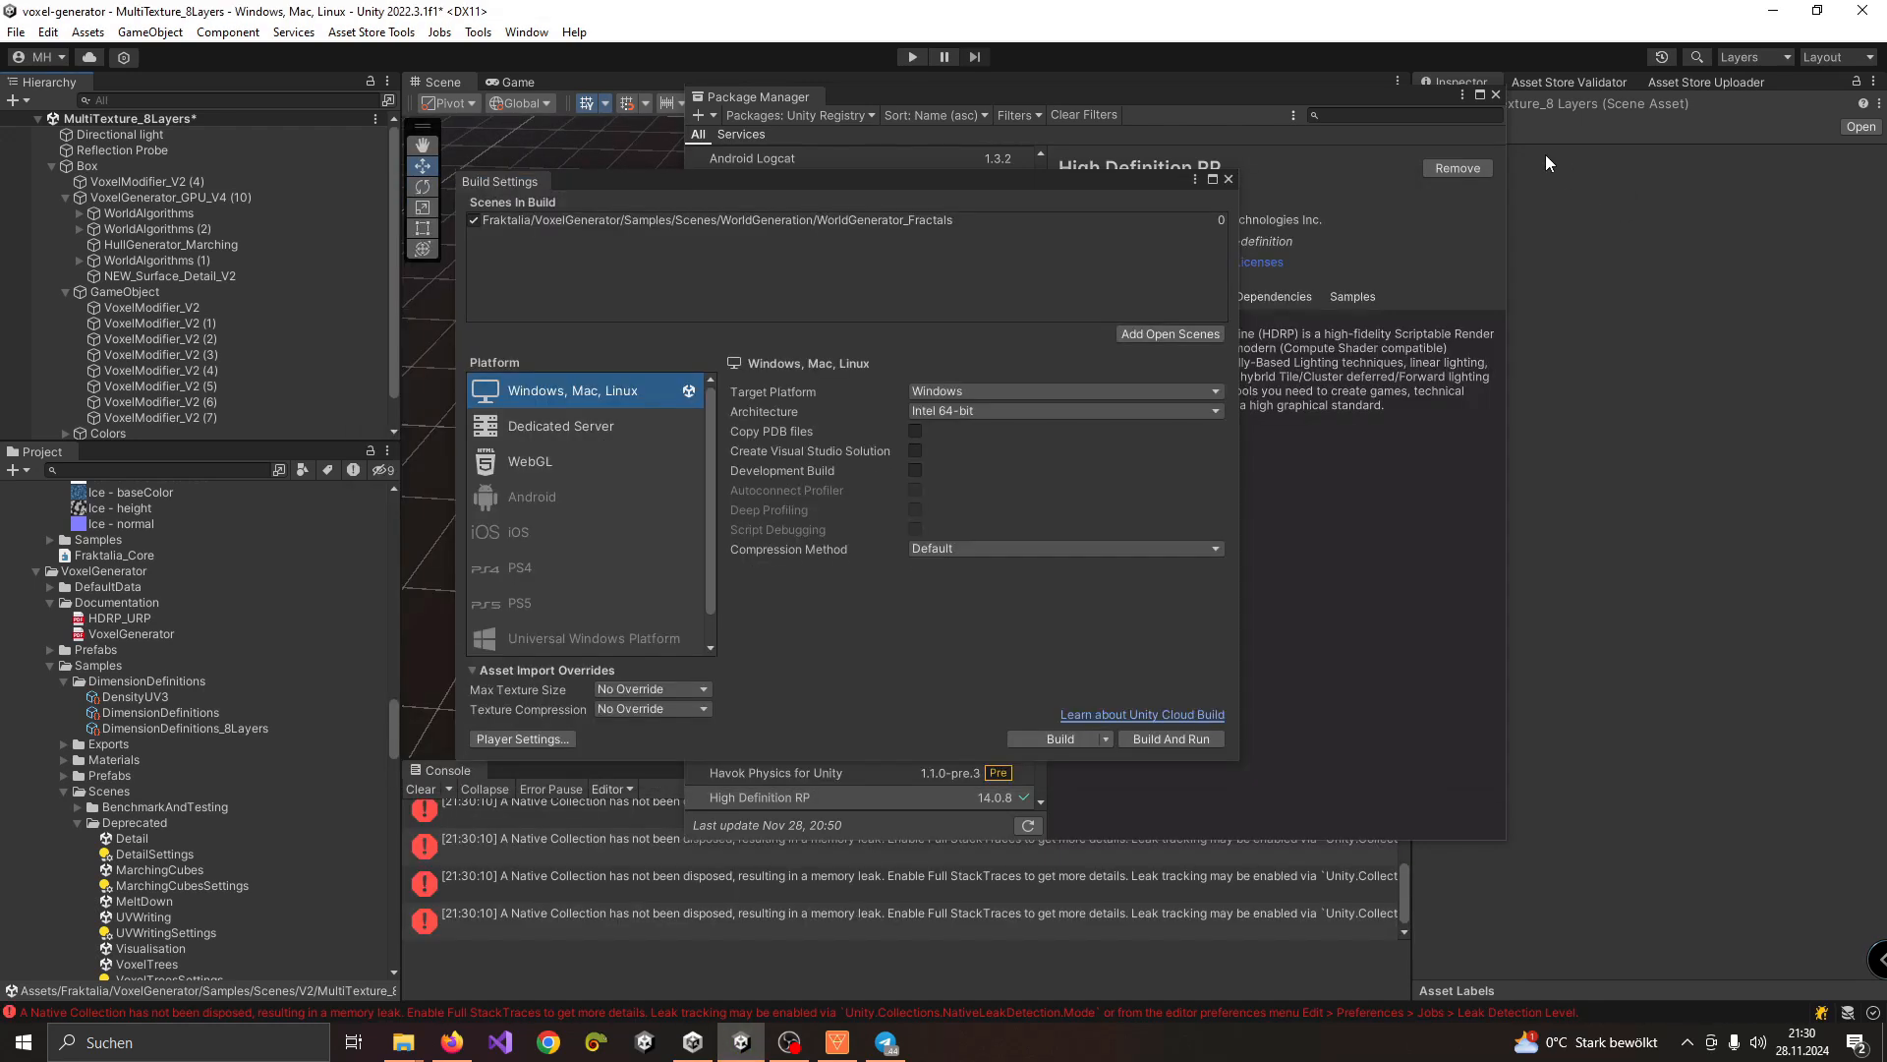
pyautogui.click(1228, 180)
pyautogui.click(1495, 95)
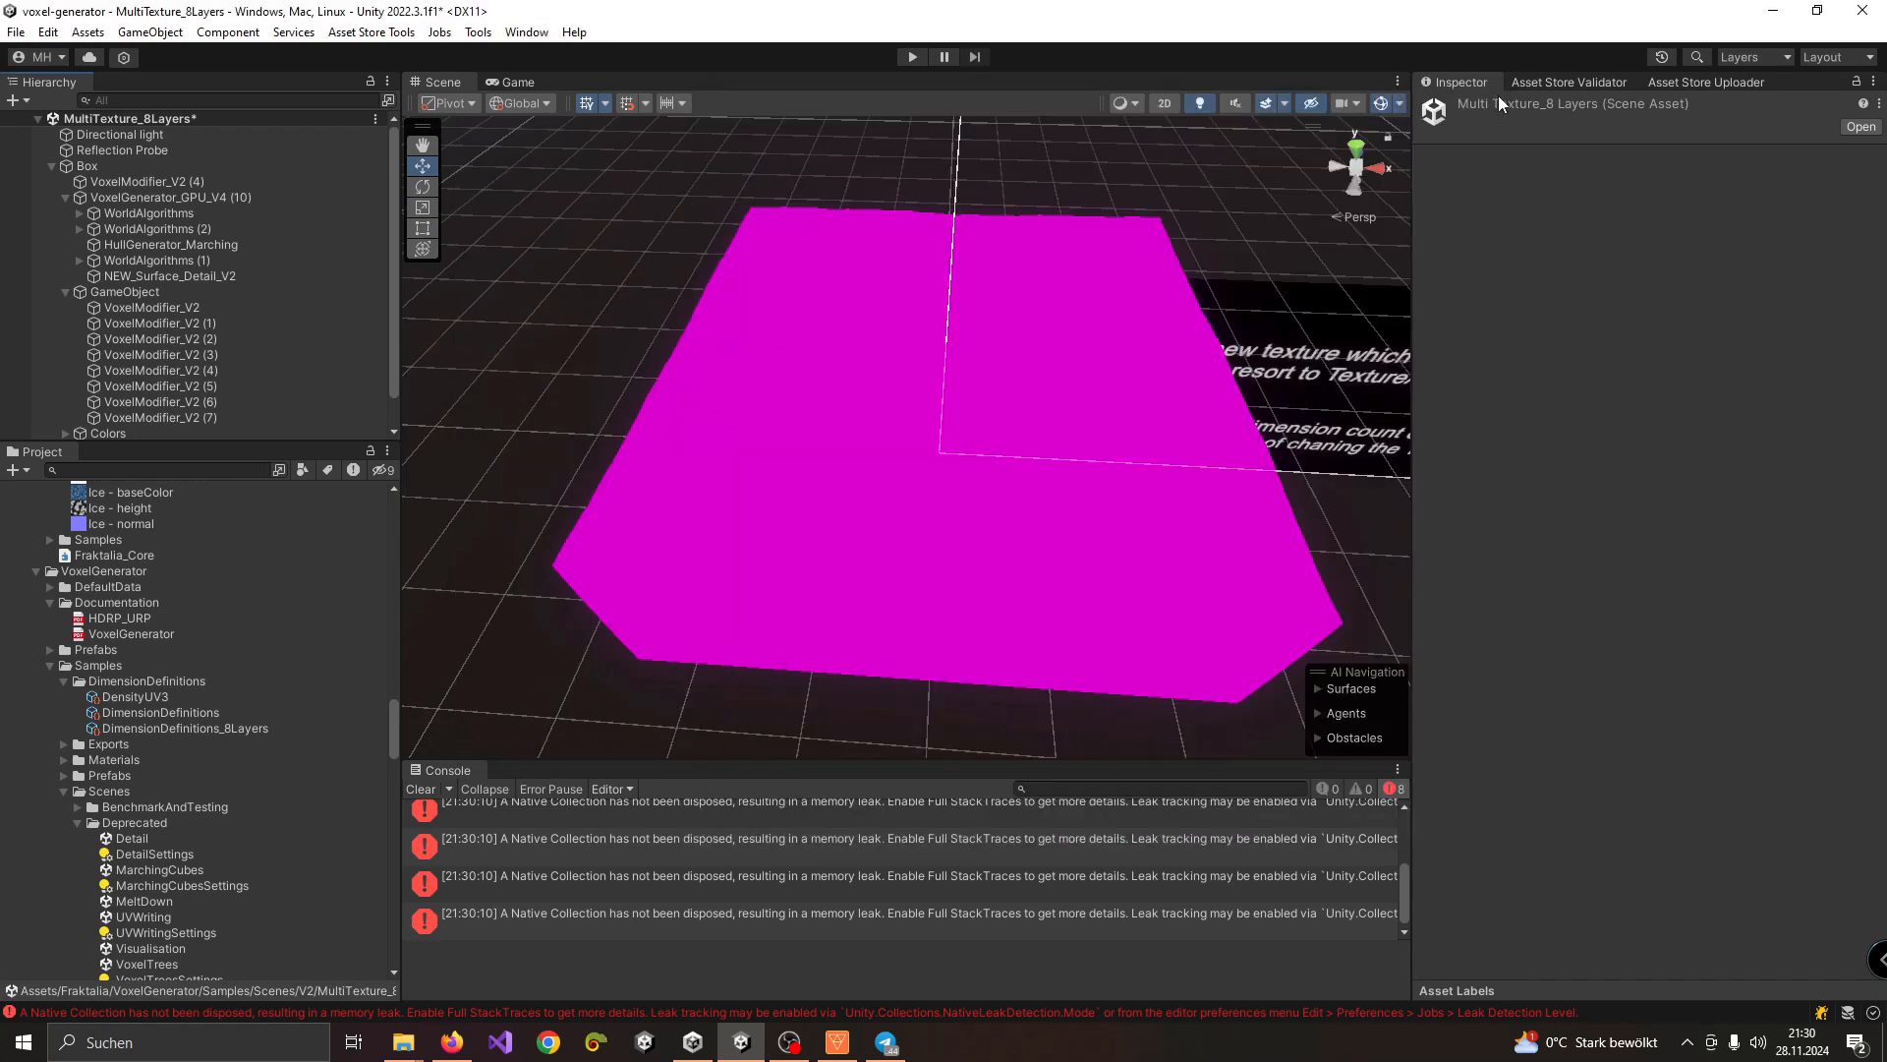
# Step: Clear the console and import the full HDRP_MultiTexture package from Fraktalia's HDRP_URP folder
pyautogui.moveTo(691, 498); pyautogui.dragTo(944, 506, button='right')
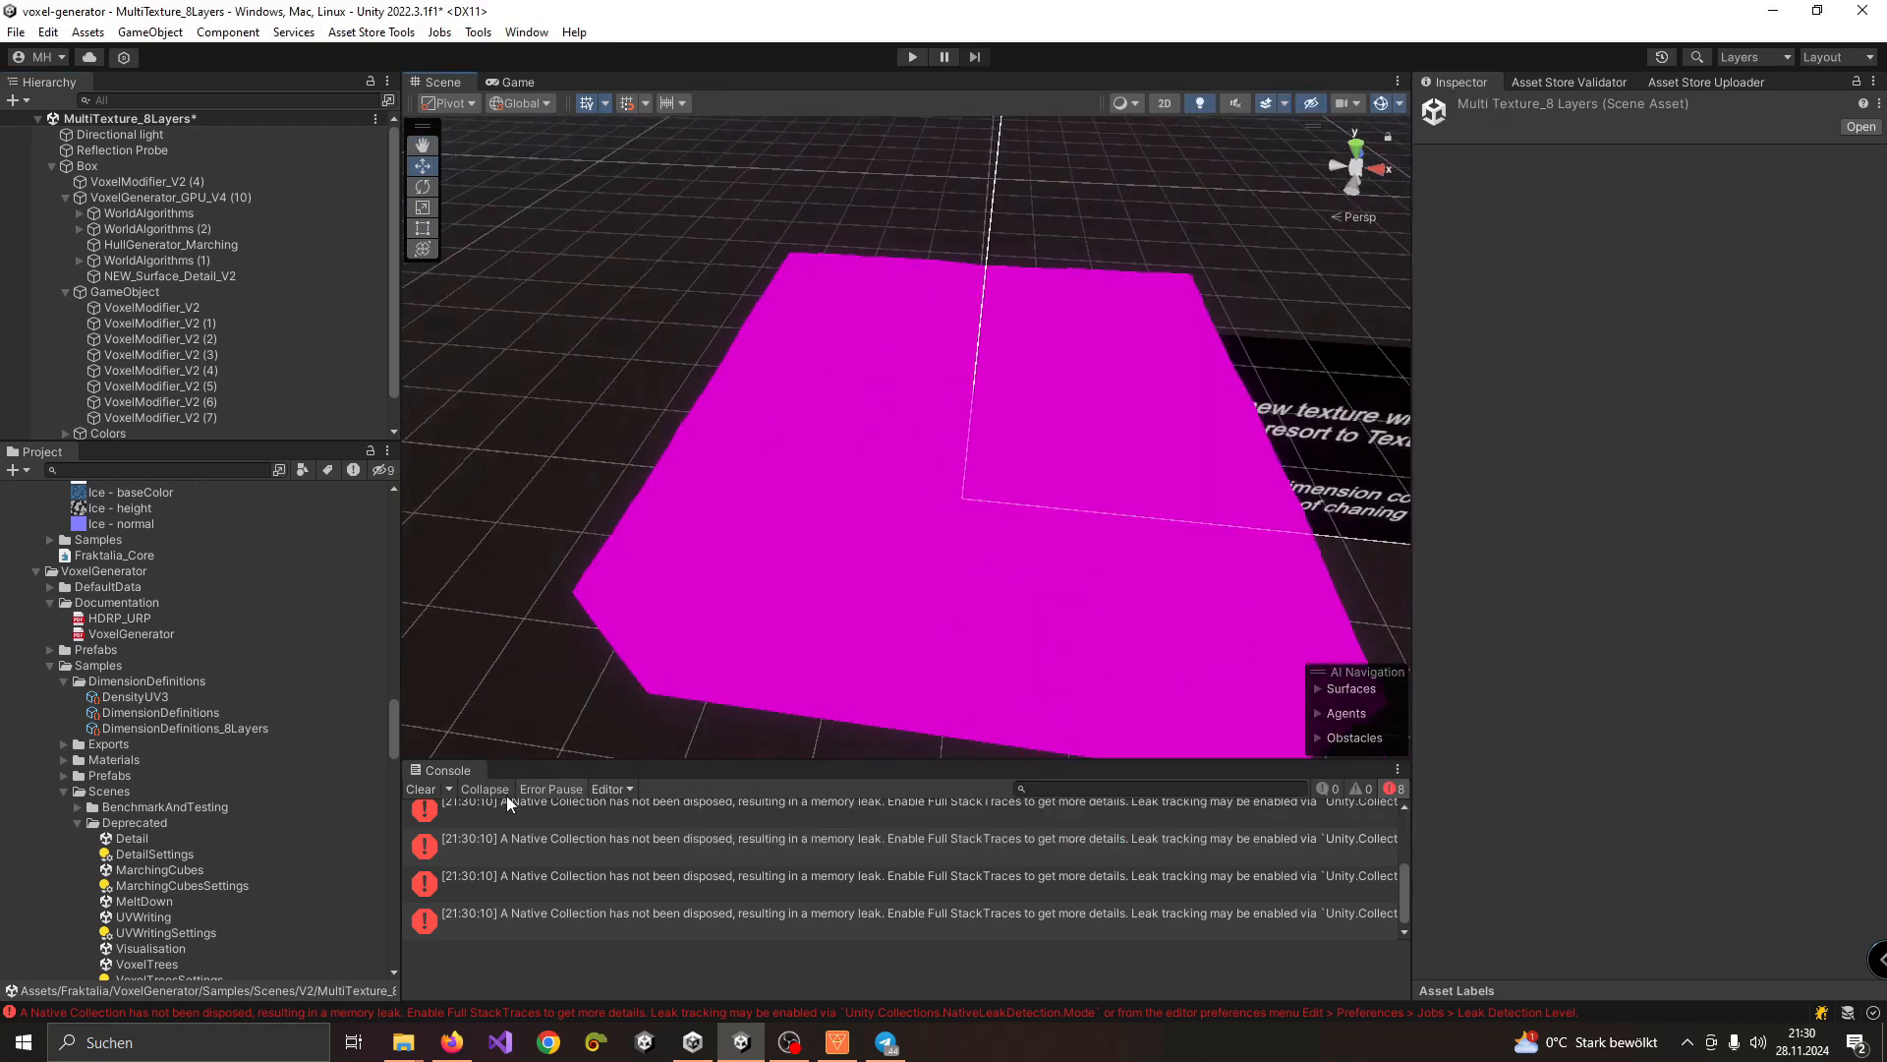
pyautogui.click(429, 786)
pyautogui.scroll(15, 196, 706)
pyautogui.scroll(15, 198, 706)
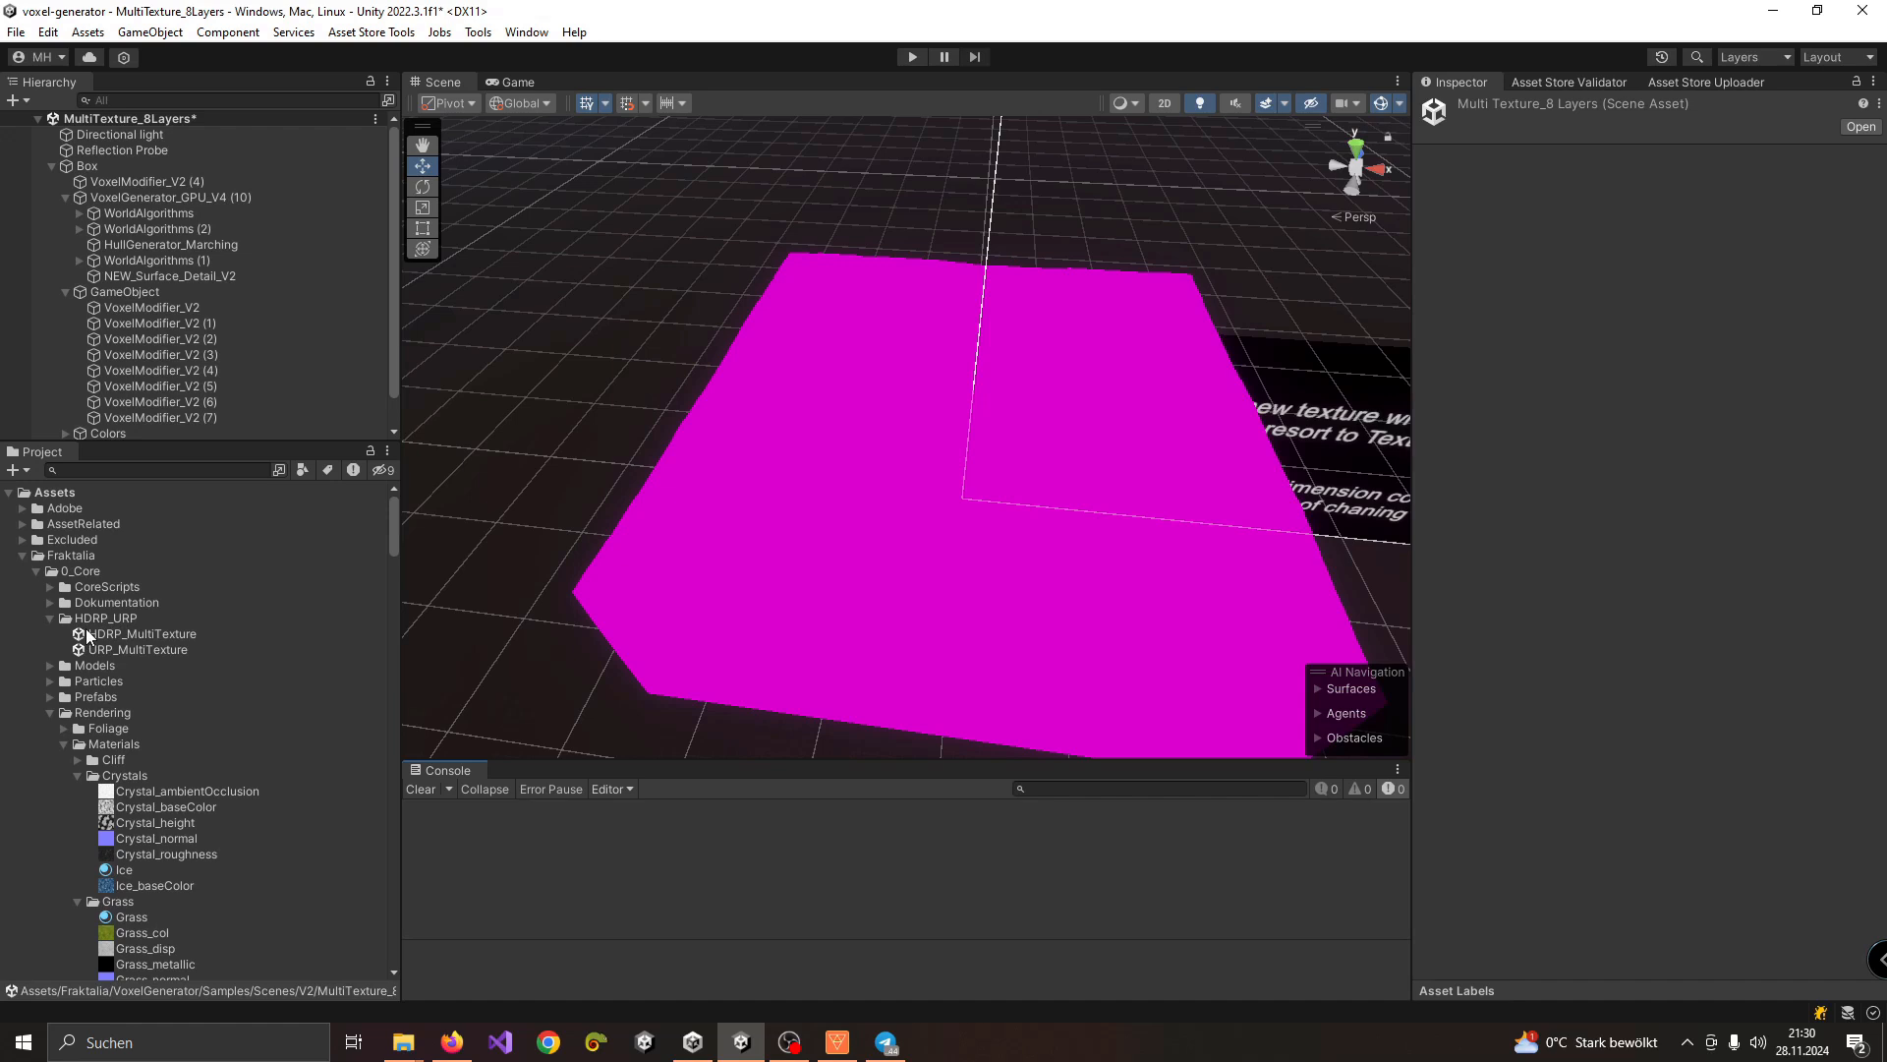
pyautogui.doubleClick(134, 634)
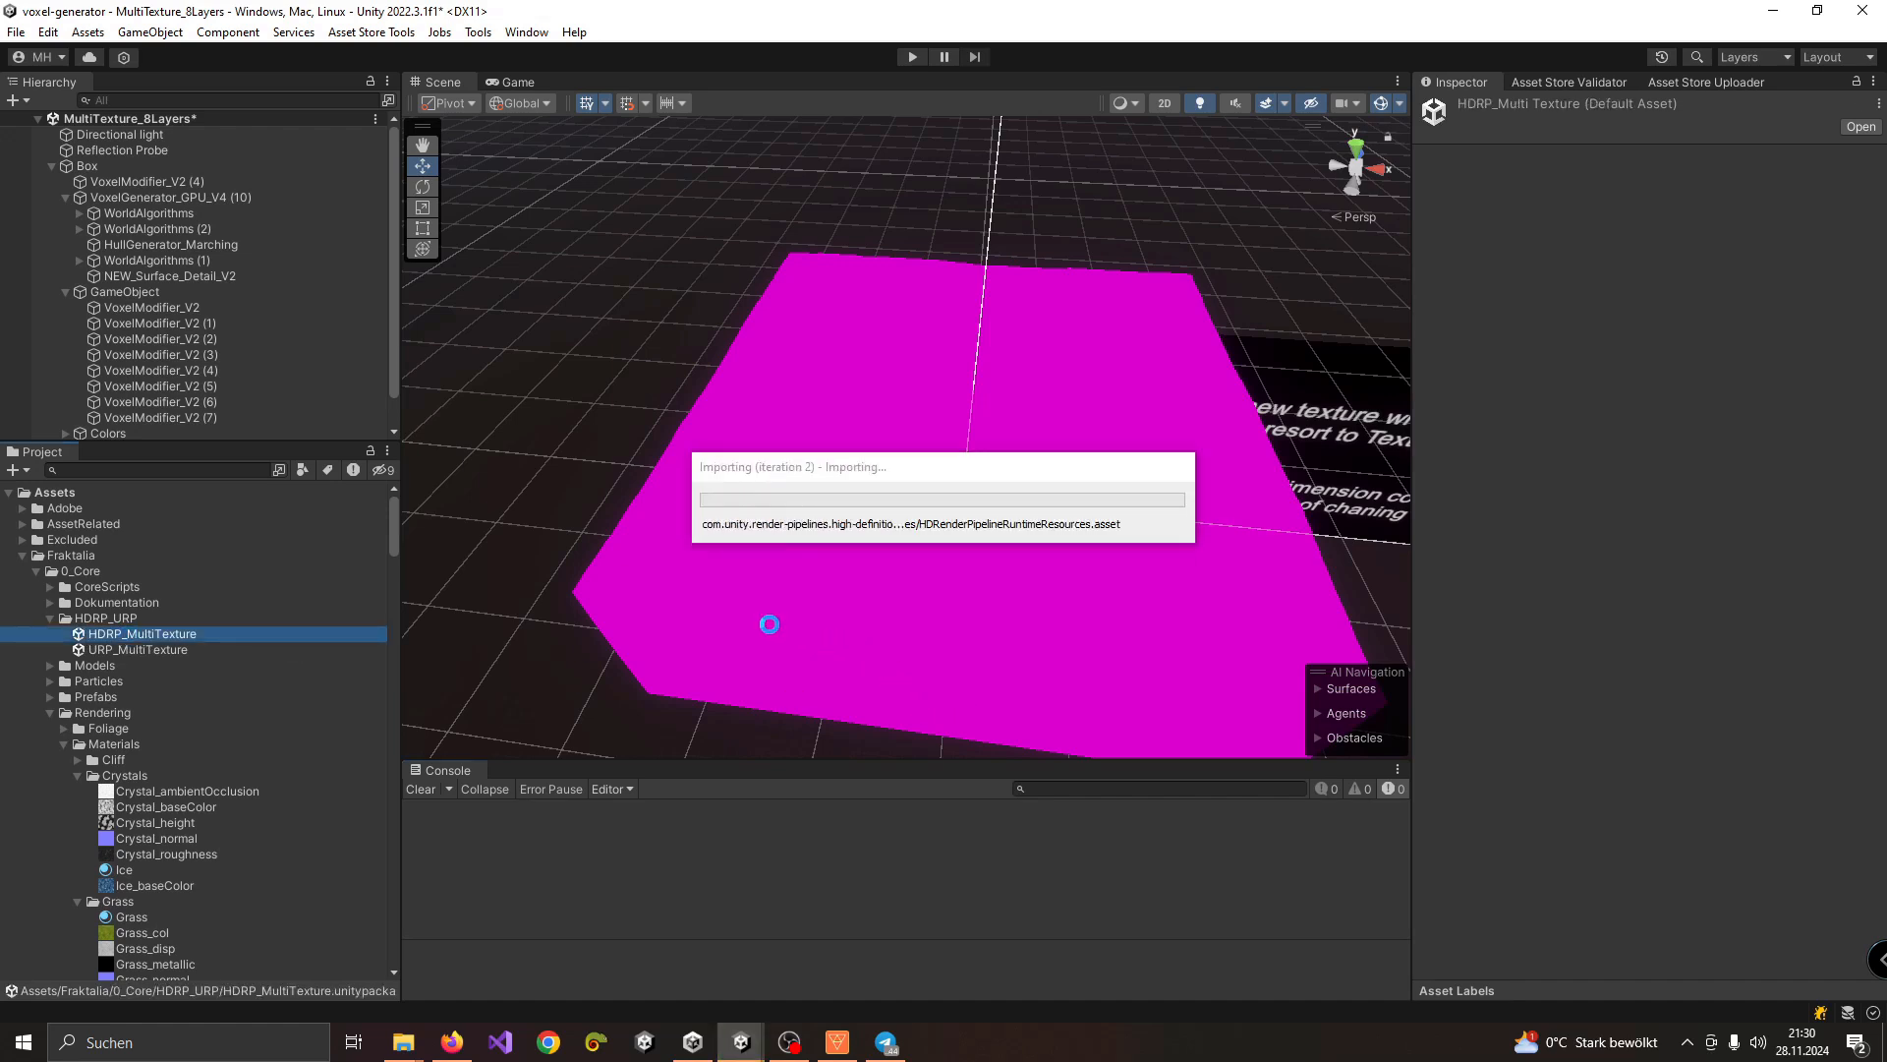
pyautogui.click(1431, 773)
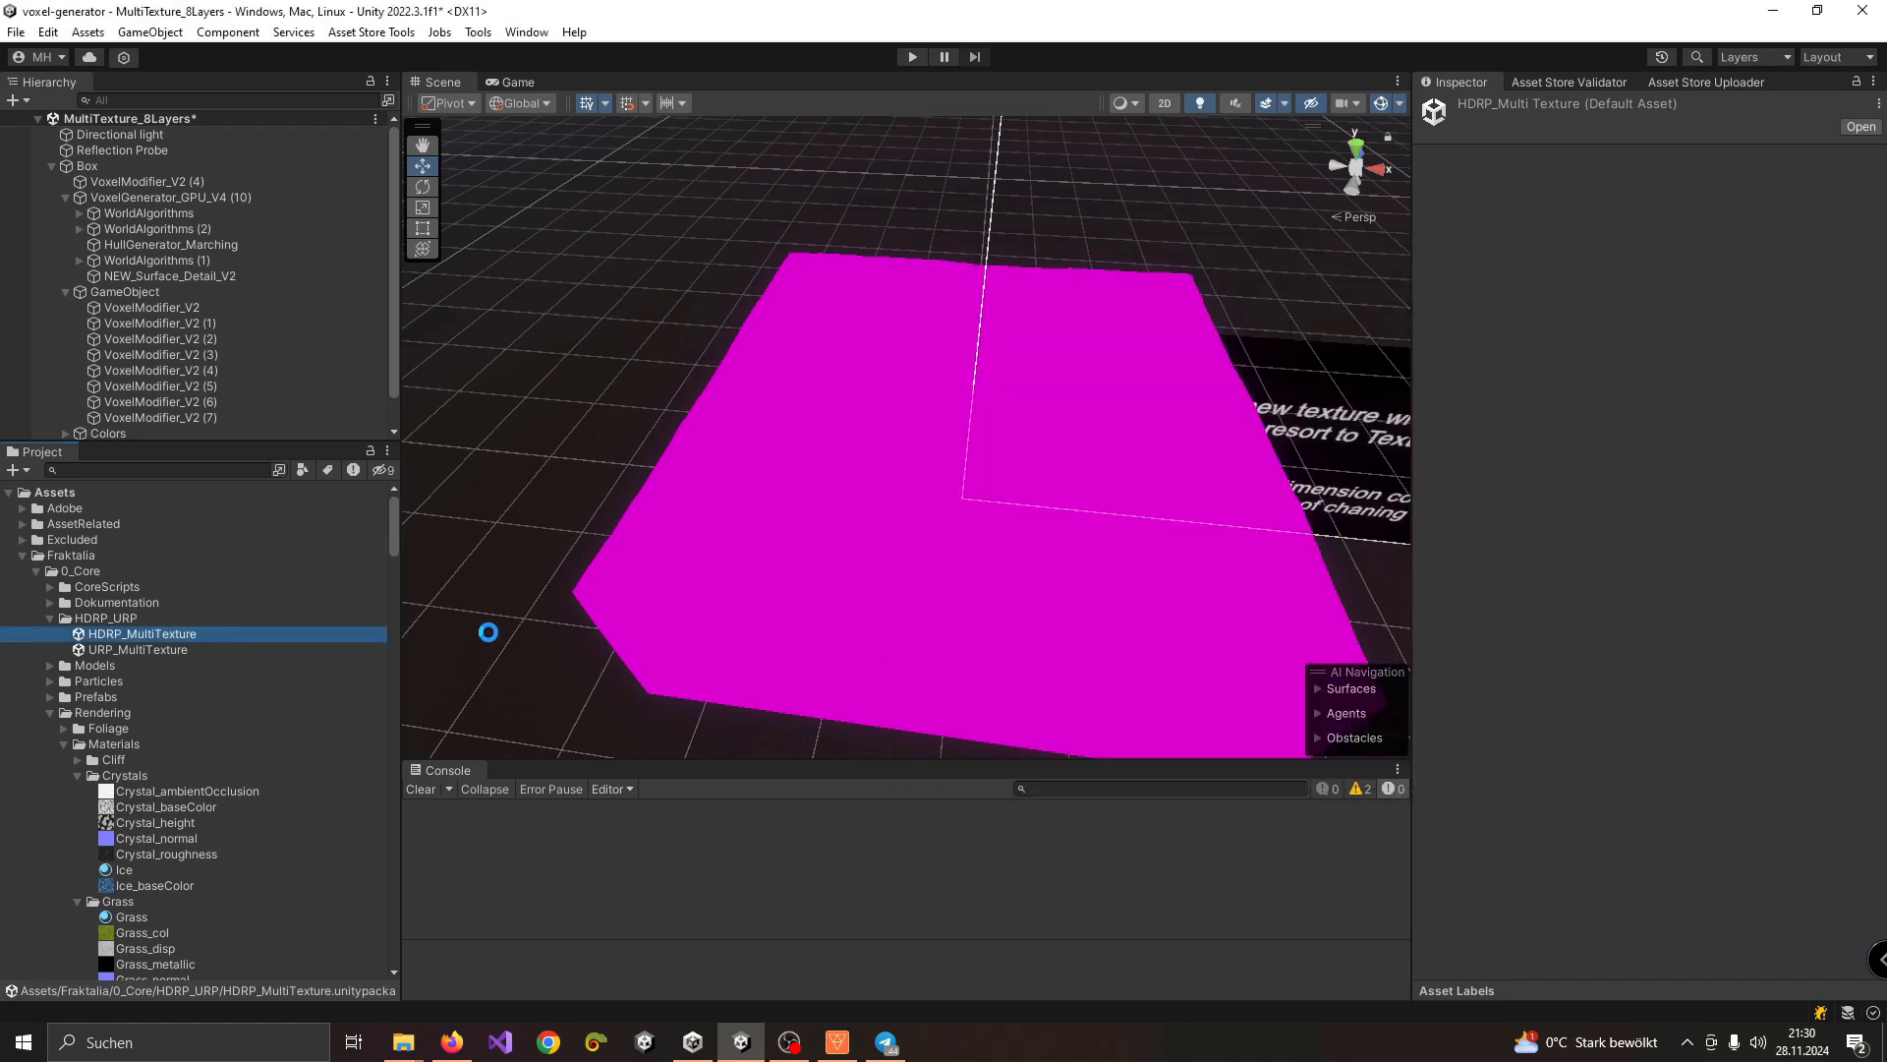
# Step: Open the TestEnvironmentHDRP_UV3 scene from the MultiTexture_HDRP folder, discarding the changes in the current scene
pyautogui.scroll(-2, 246, 625)
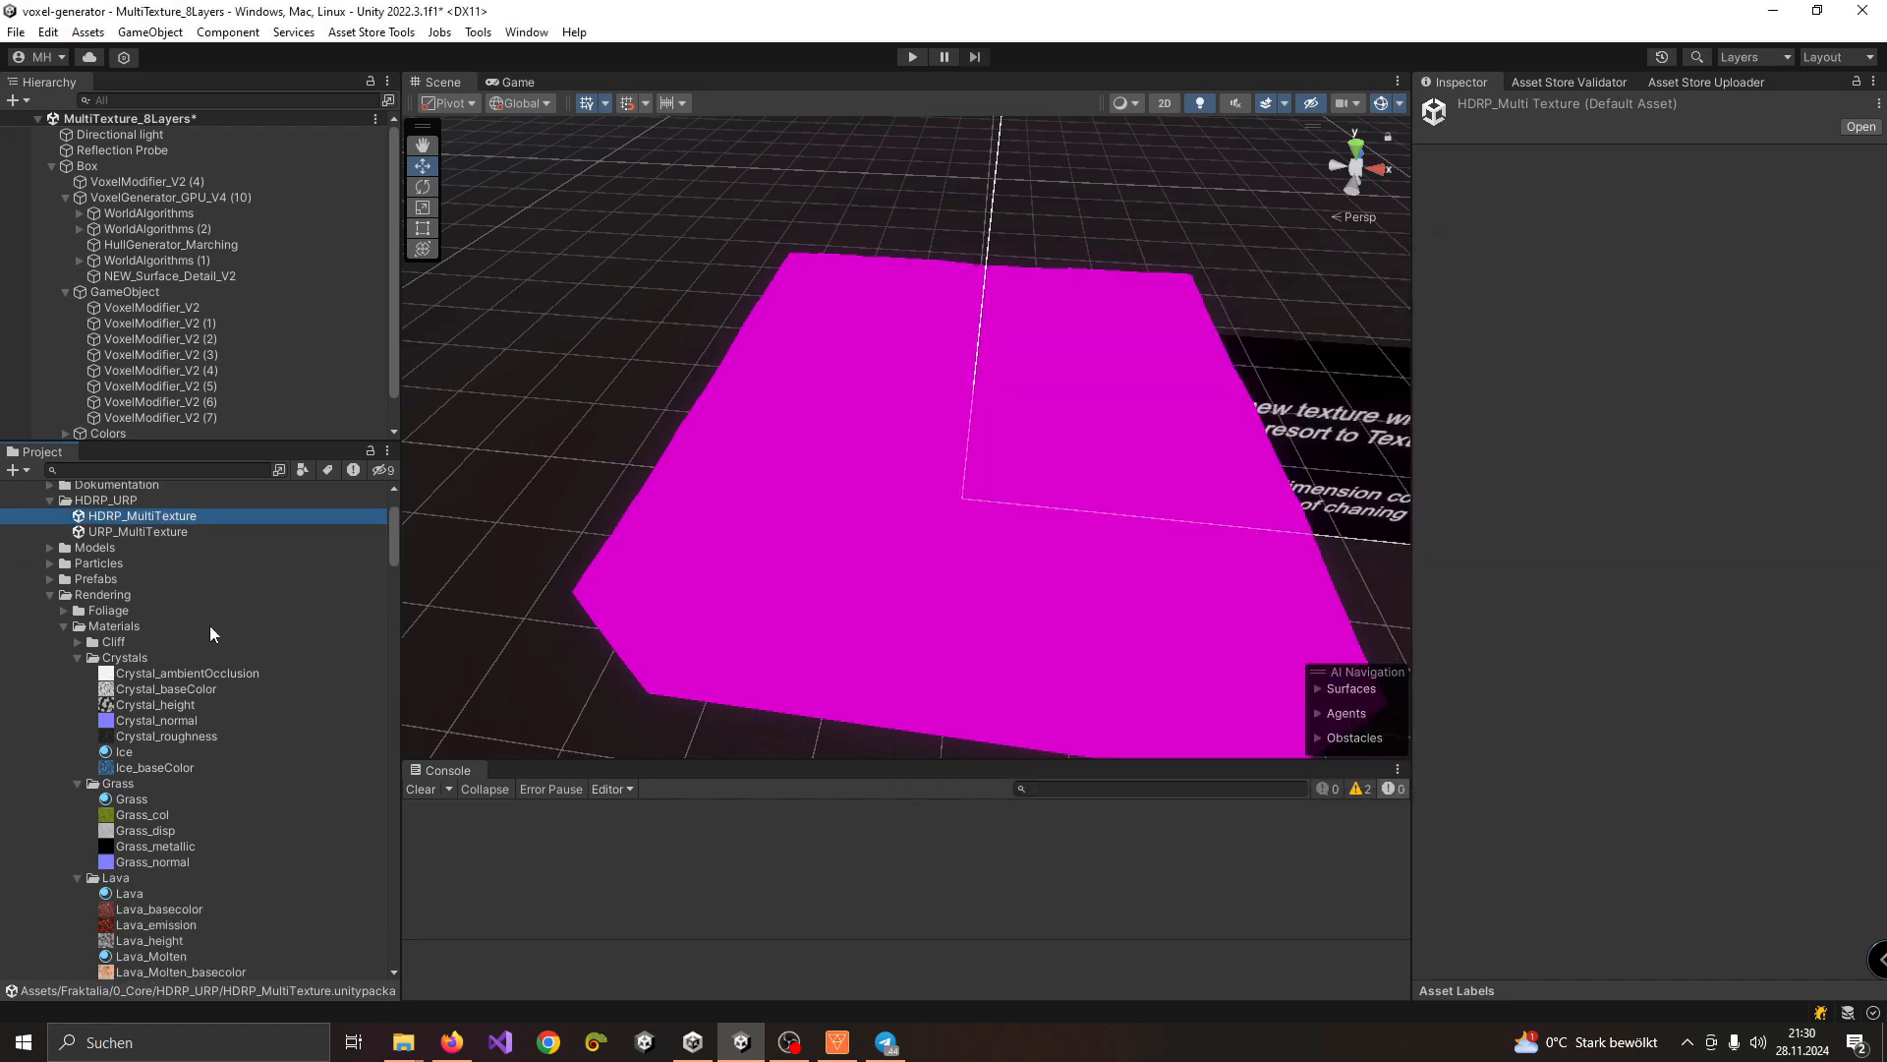
pyautogui.scroll(1, 90, 575)
pyautogui.click(50, 654)
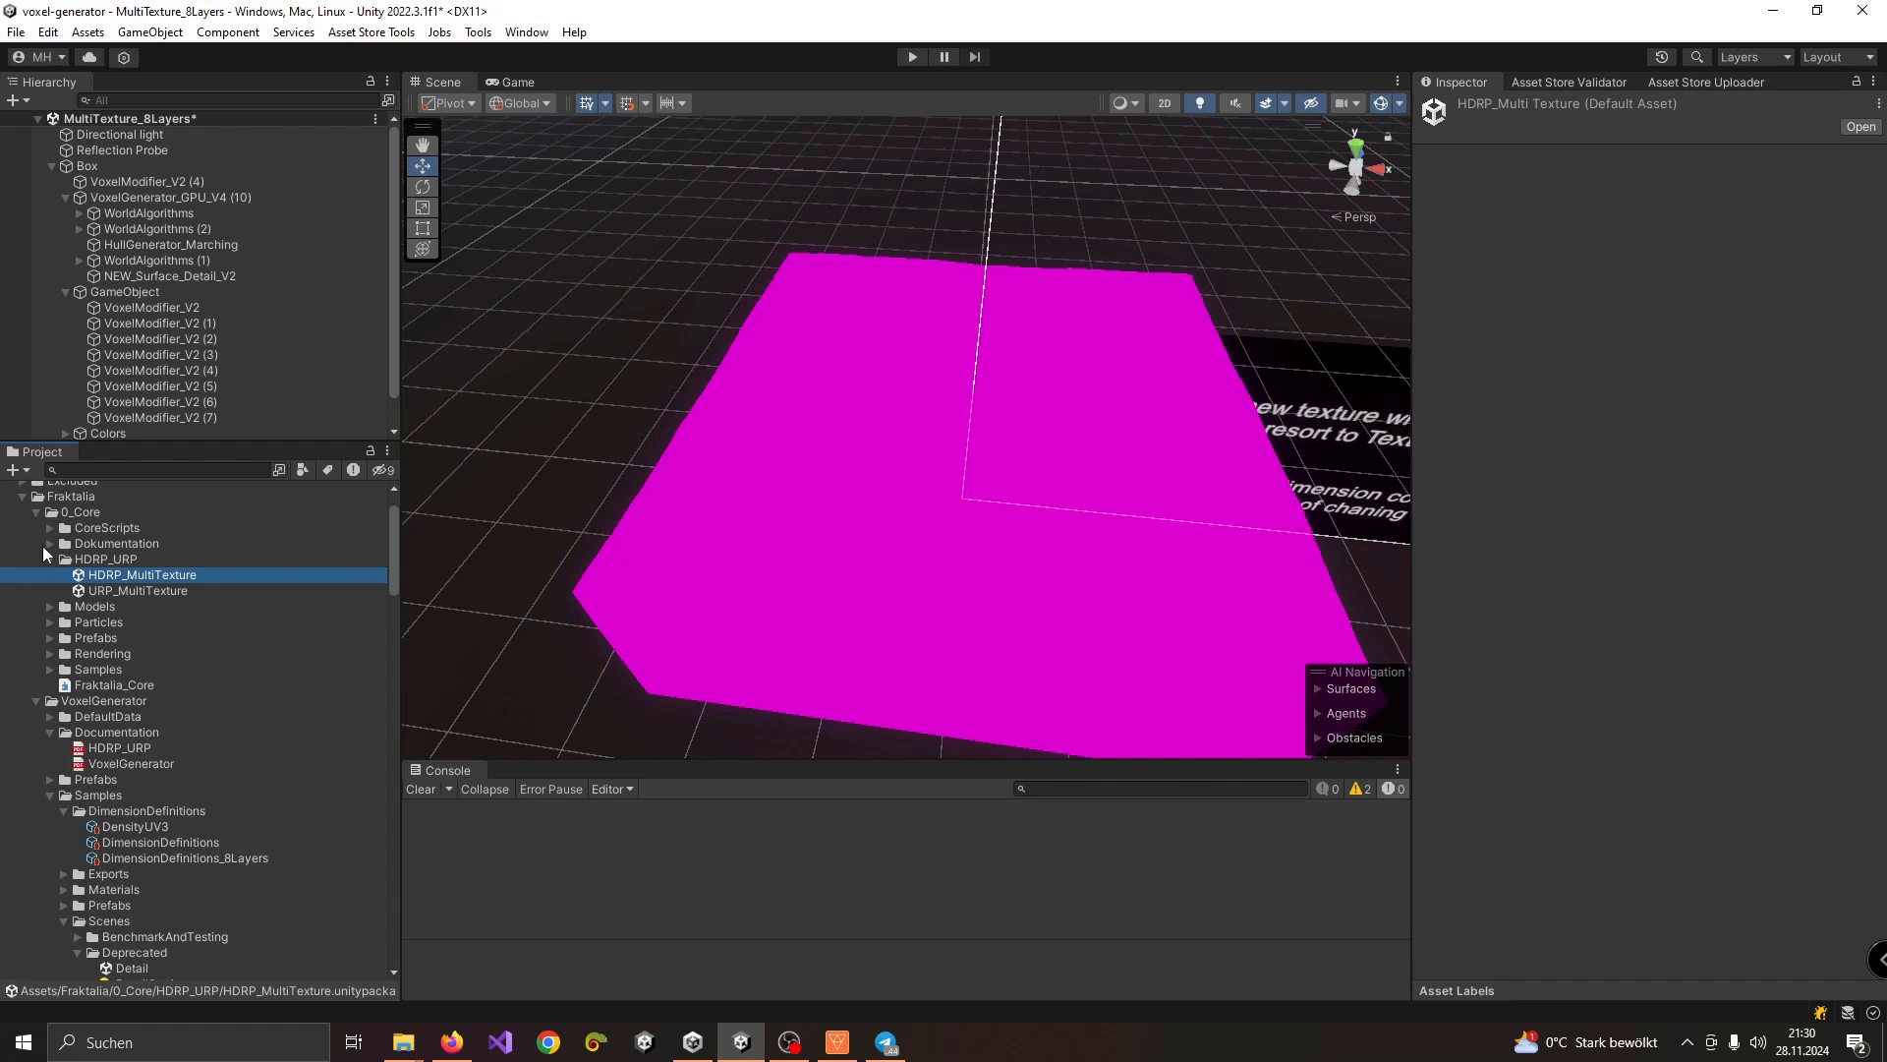
pyautogui.click(22, 498)
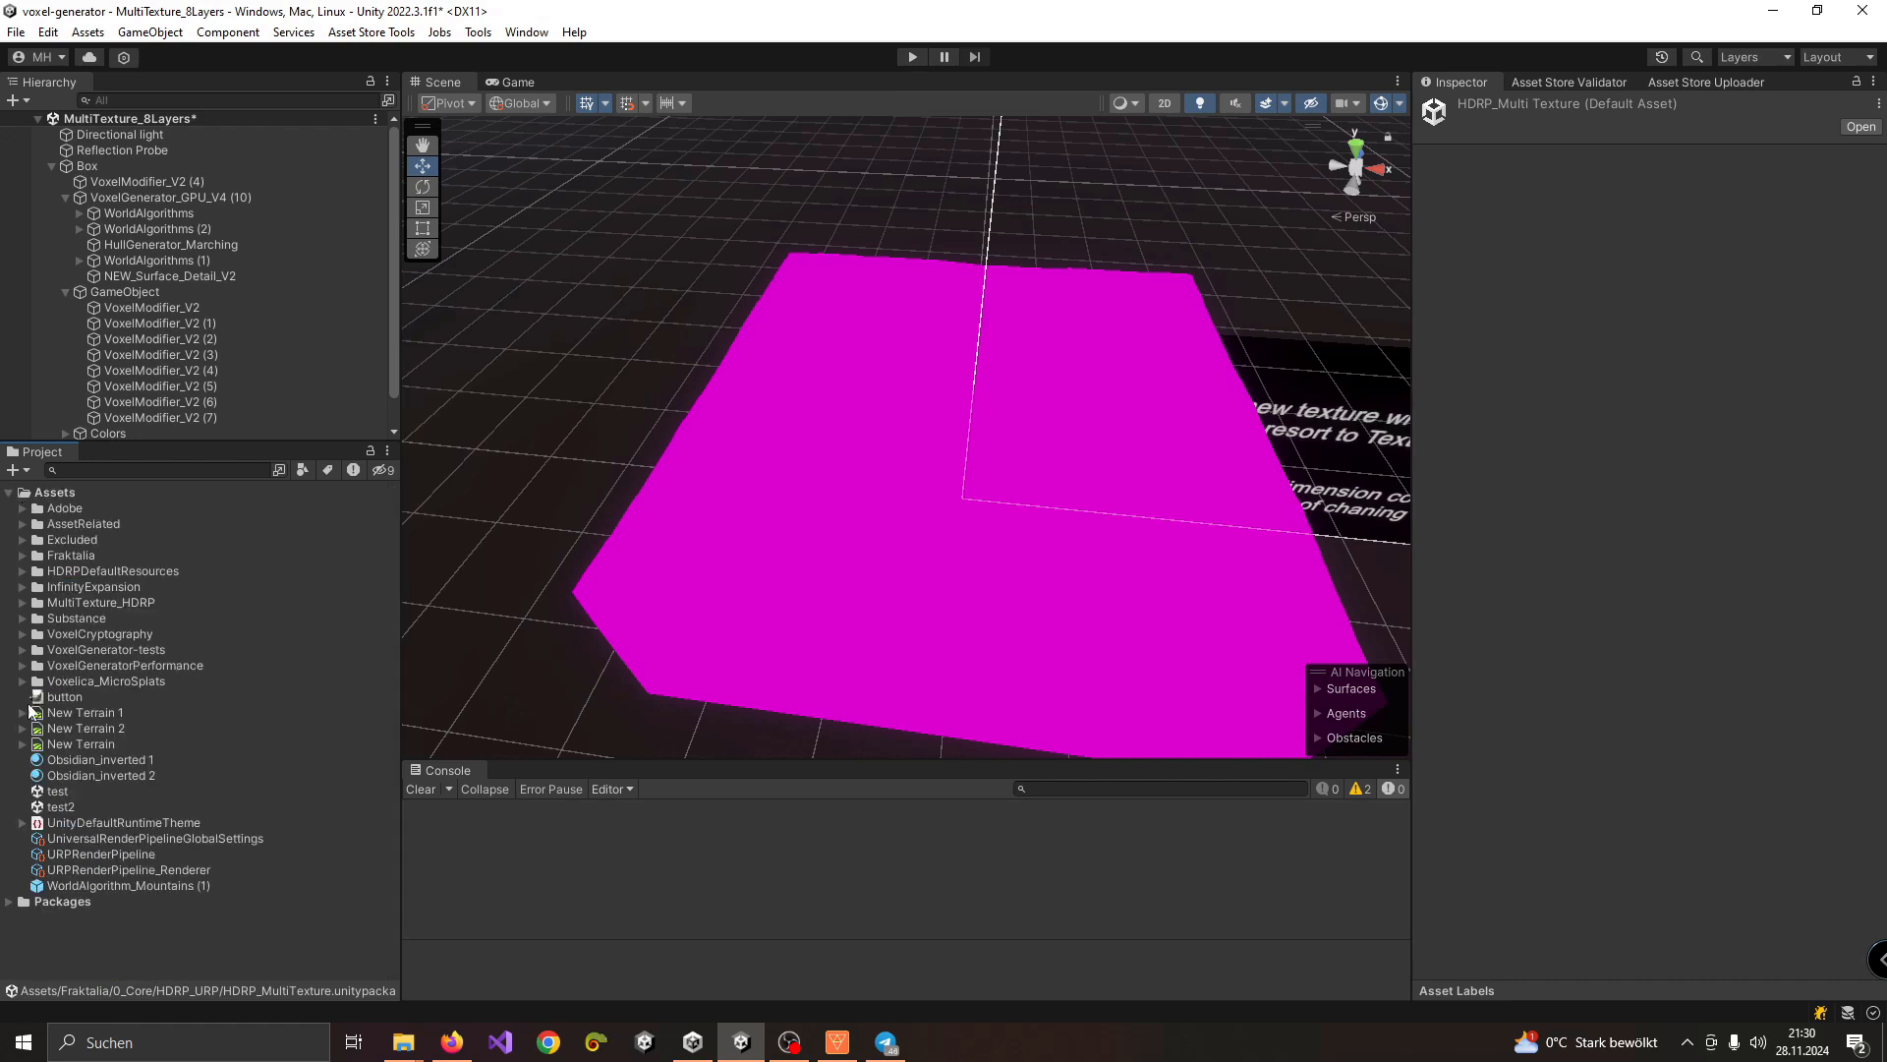
pyautogui.click(71, 603)
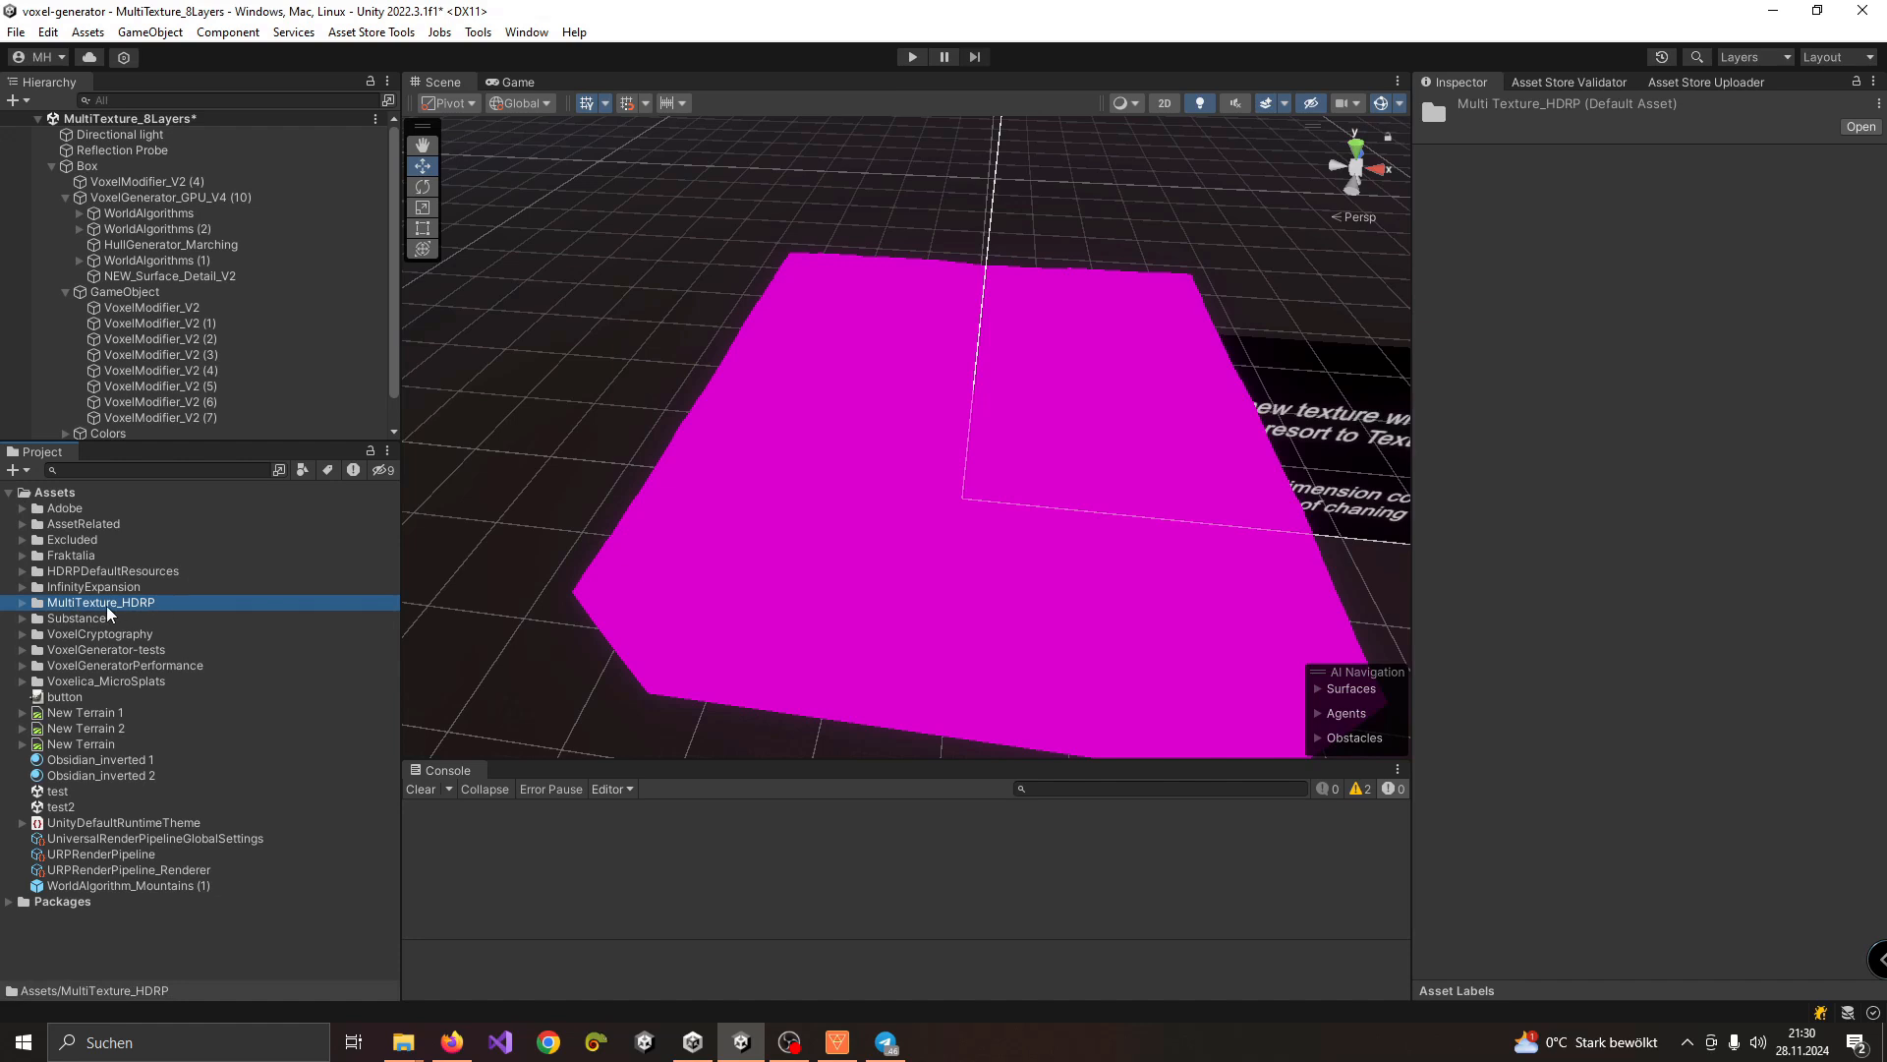
pyautogui.click(23, 603)
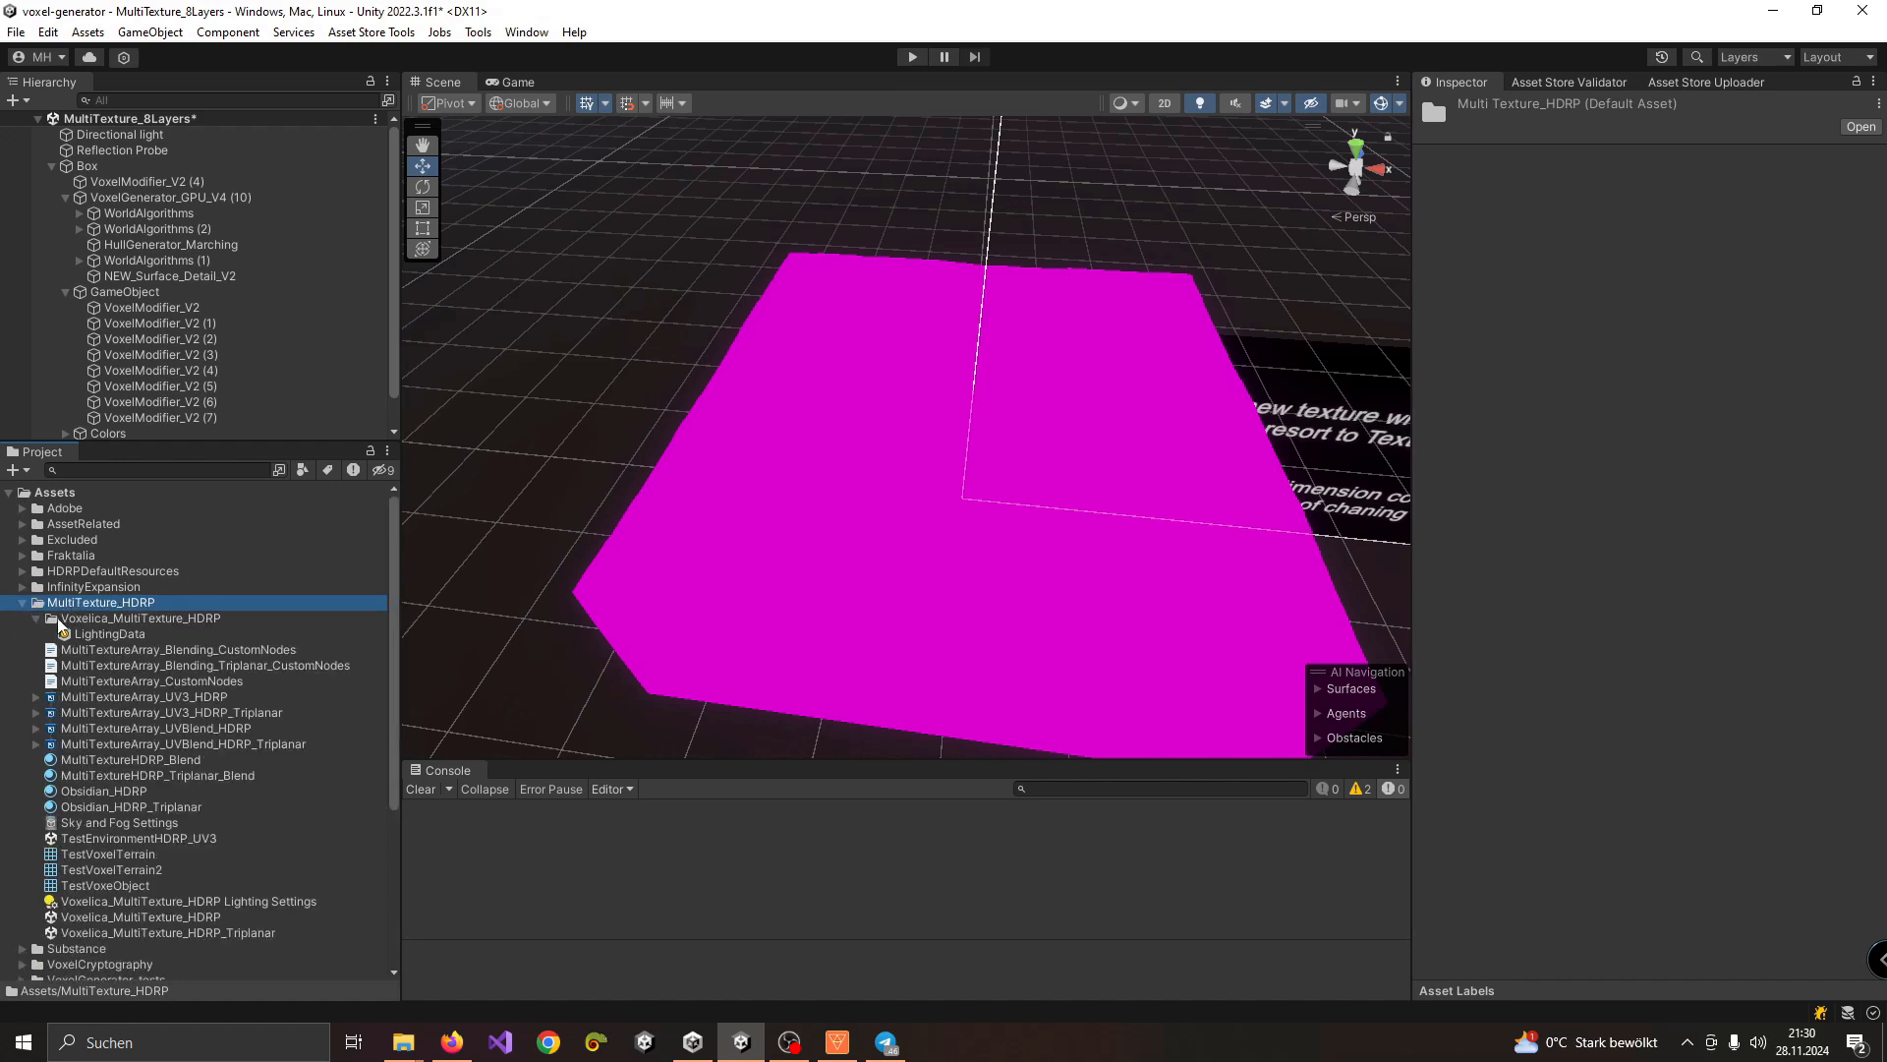
pyautogui.doubleClick(130, 839)
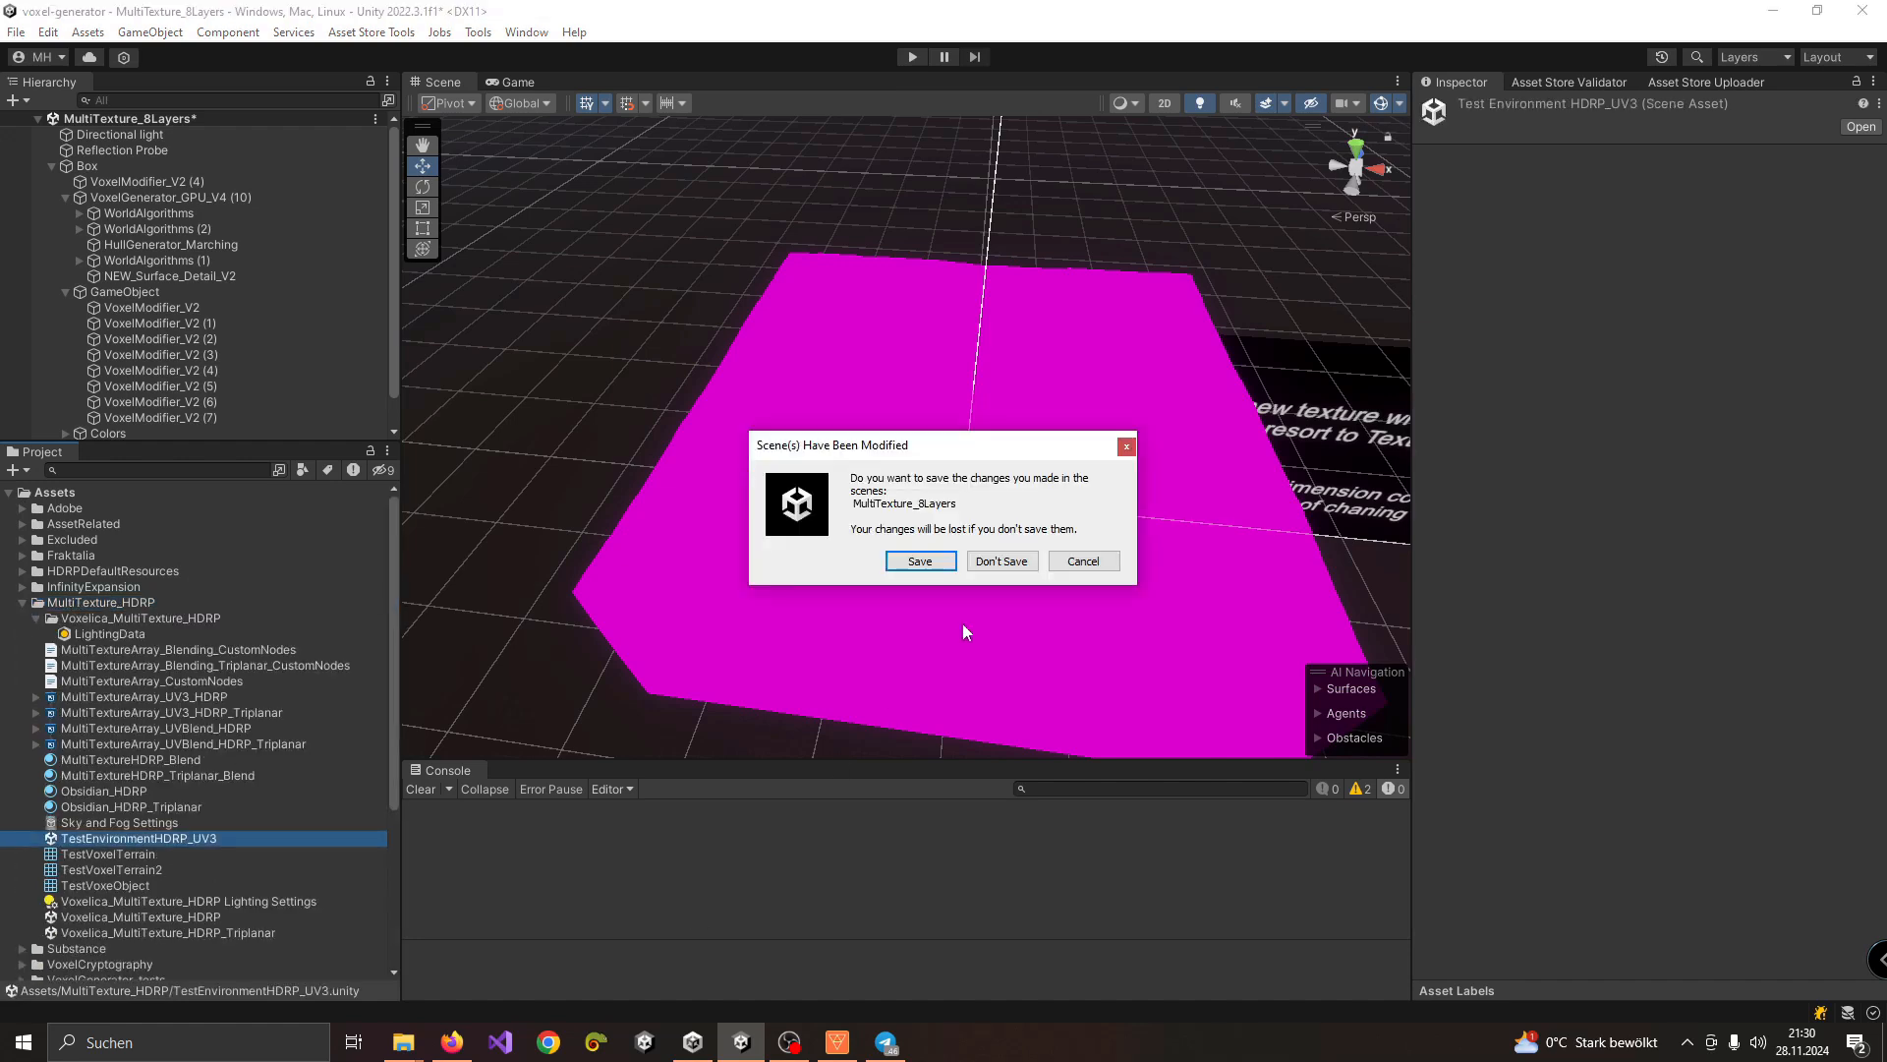
pyautogui.click(985, 567)
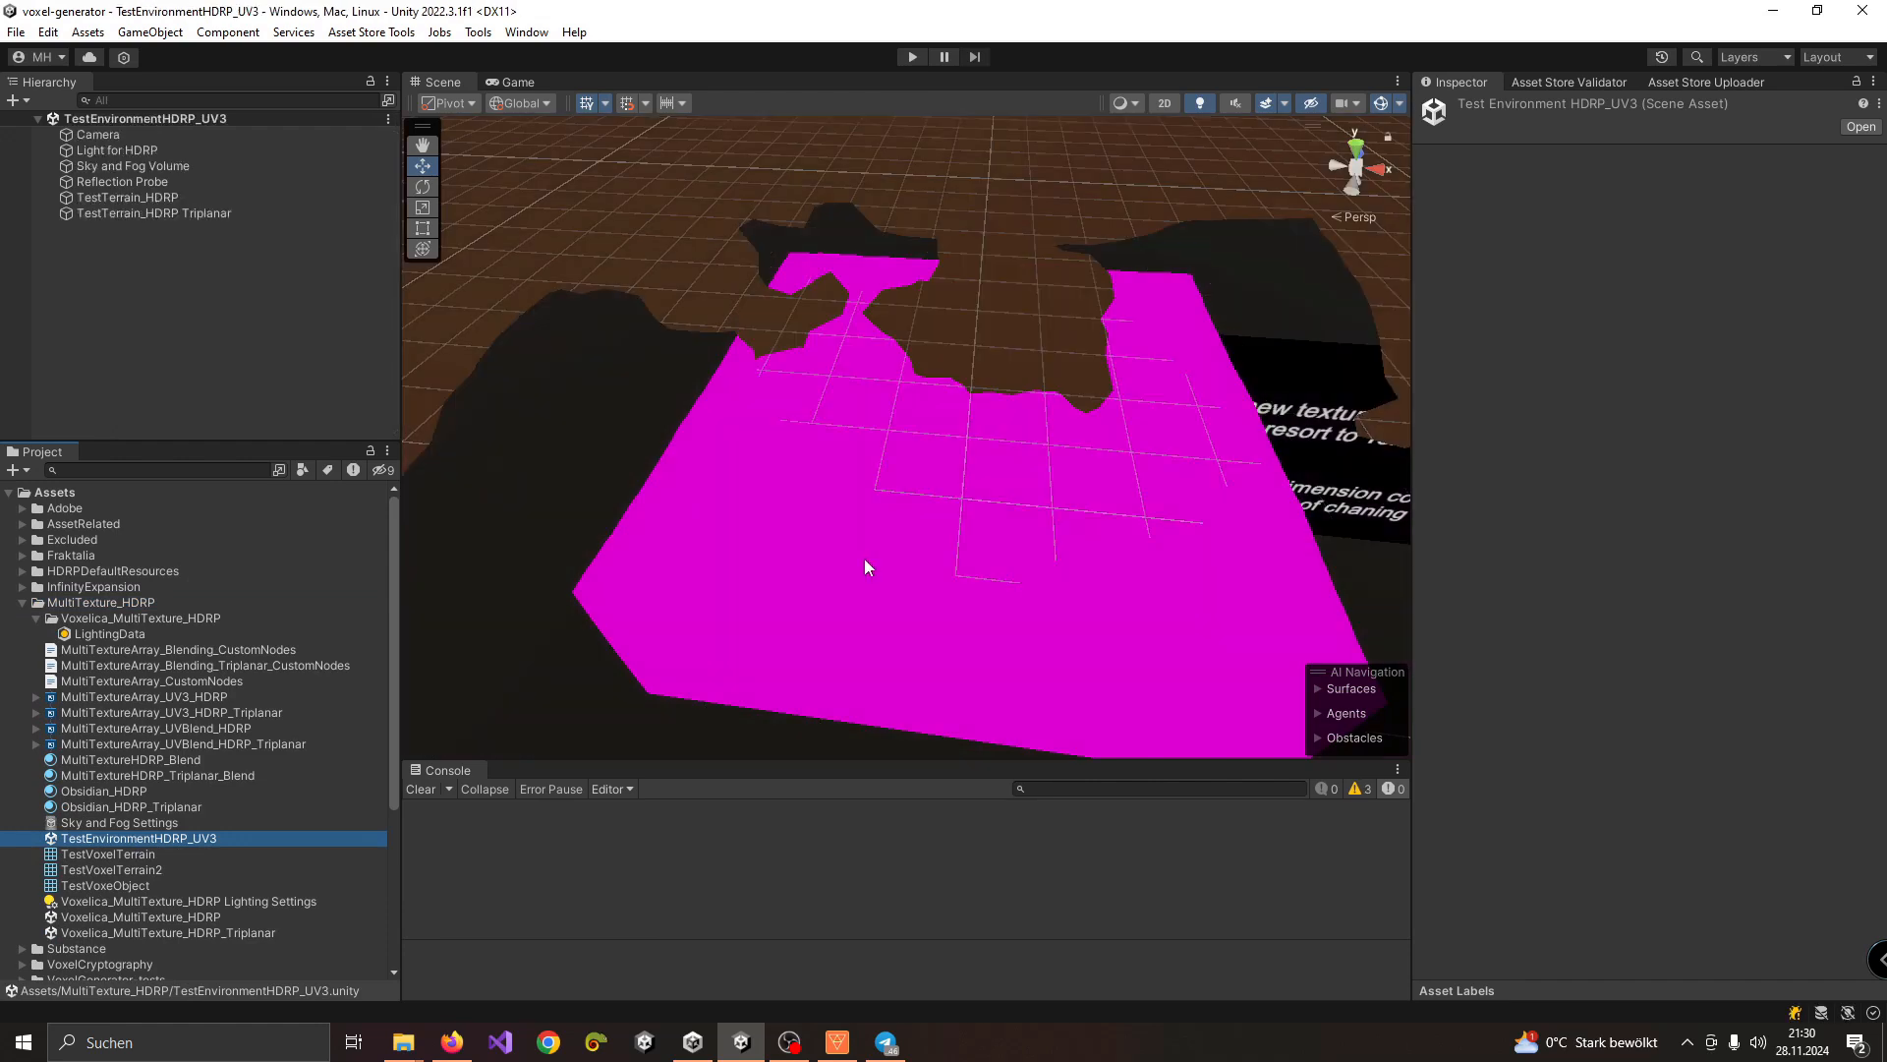
# Step: Examine the test terrain and the properties of the Obsidian_HDRP material assigned to TestTerrain_HDRP
pyautogui.scroll(-10, 911, 566)
pyautogui.keyDown('alt'); pyautogui.moveTo(993, 592); pyautogui.dragTo(928, 534); pyautogui.keyUp('alt')
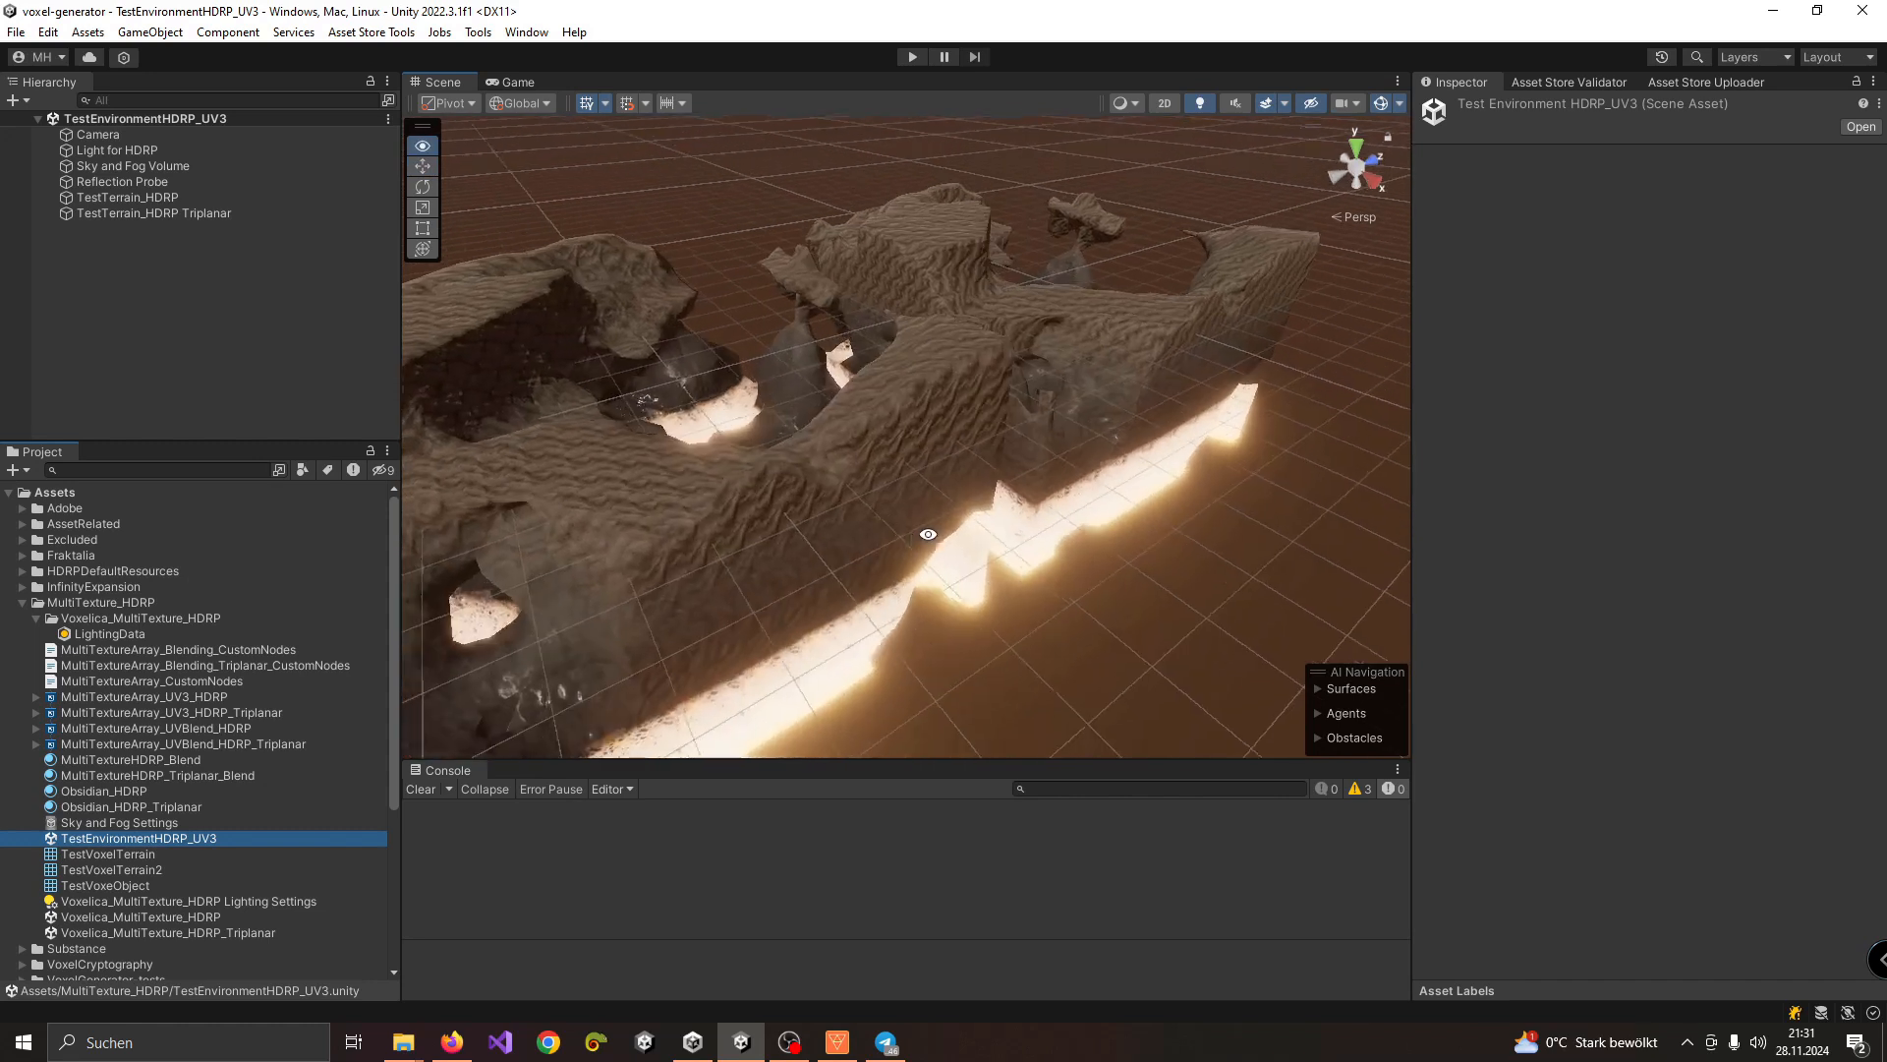
pyautogui.click(149, 199)
pyautogui.click(1693, 354)
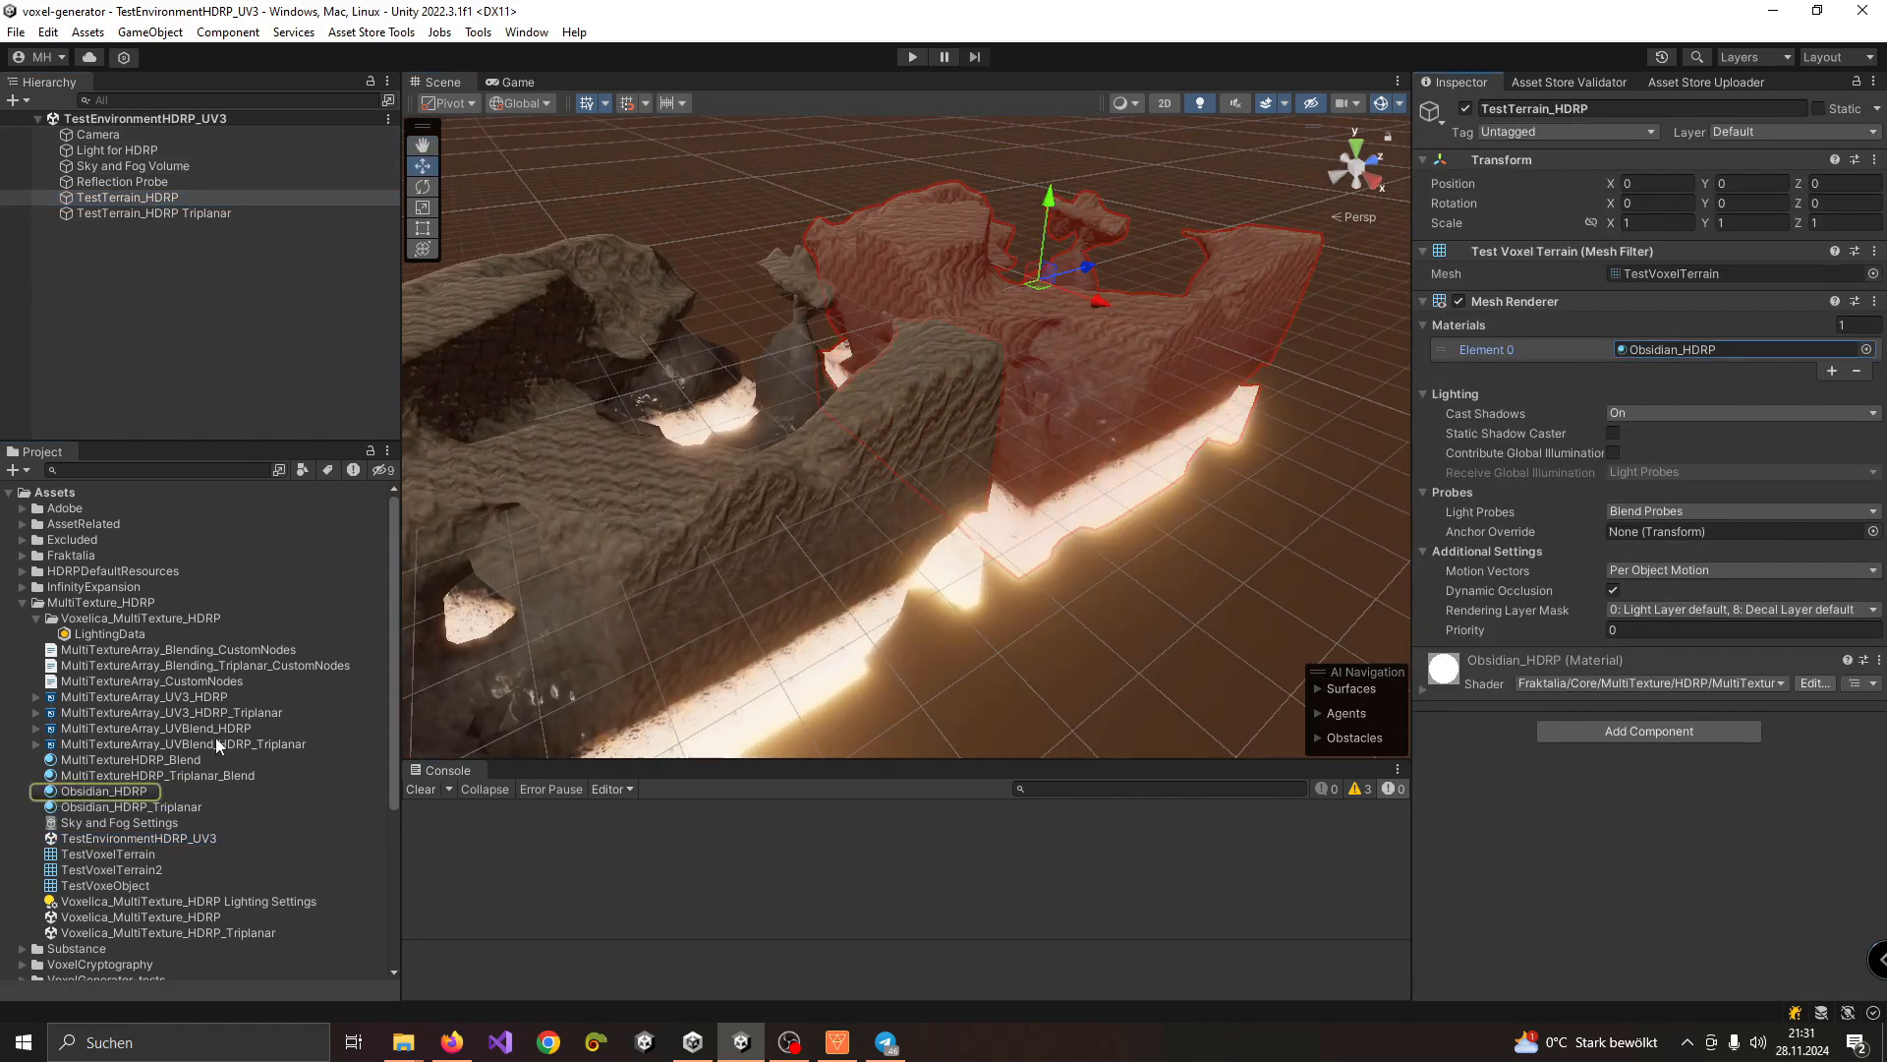
pyautogui.click(125, 793)
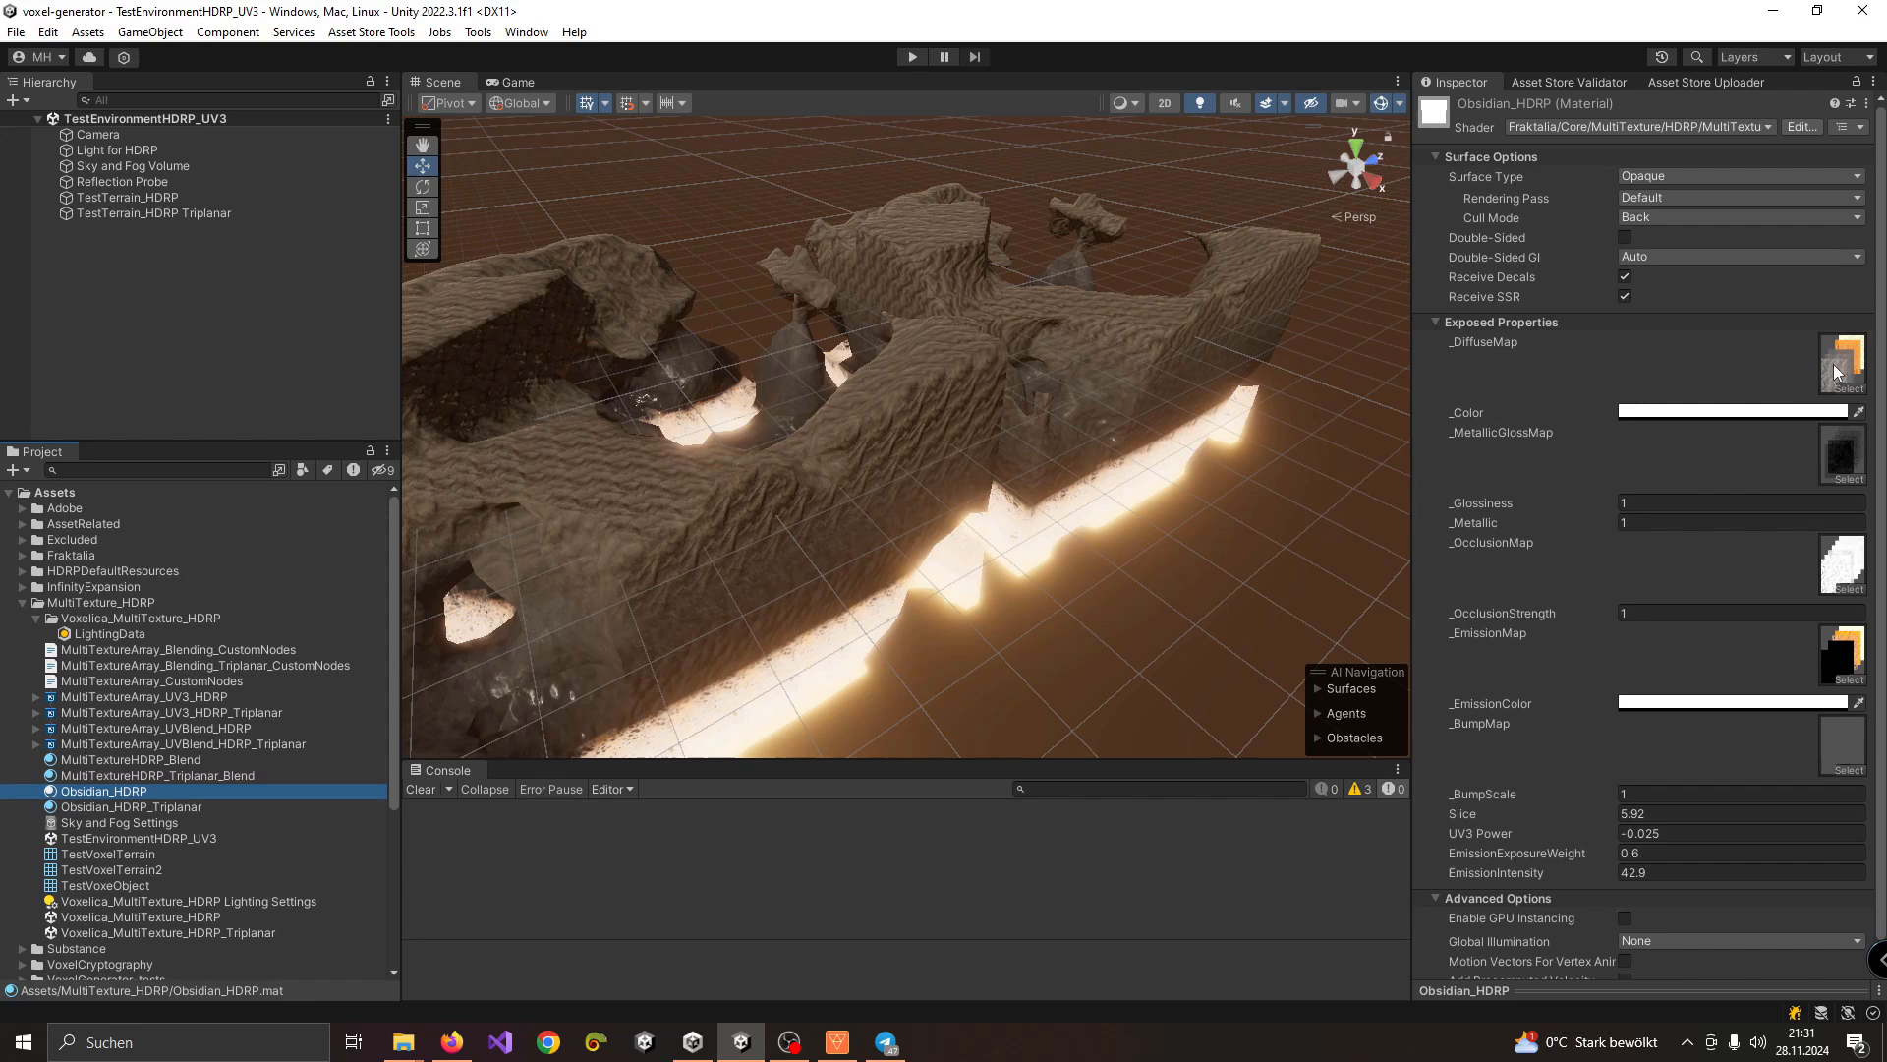
# Step: Browse the project's Fraktalia folders for the terrain multi-texture materials, including the Samples and Materials subfolders
pyautogui.scroll(-5, 257, 672)
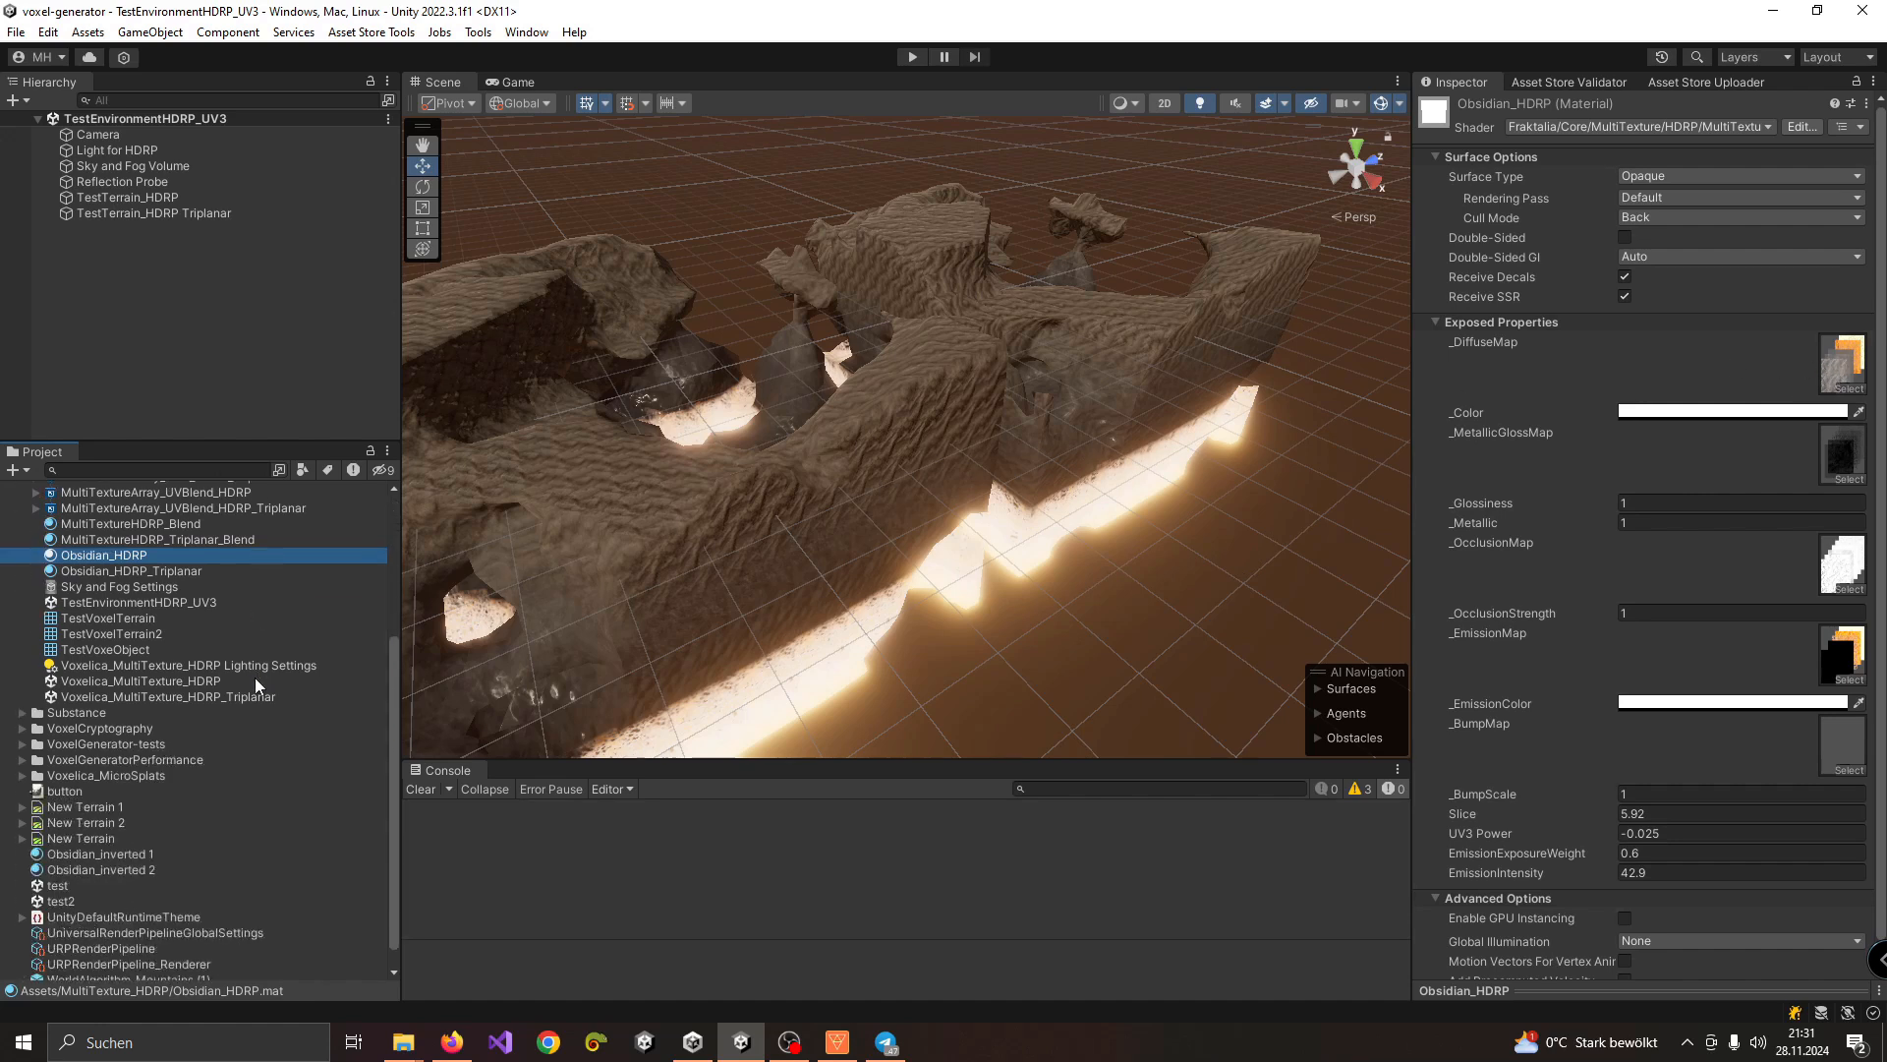
pyautogui.scroll(5, 71, 788)
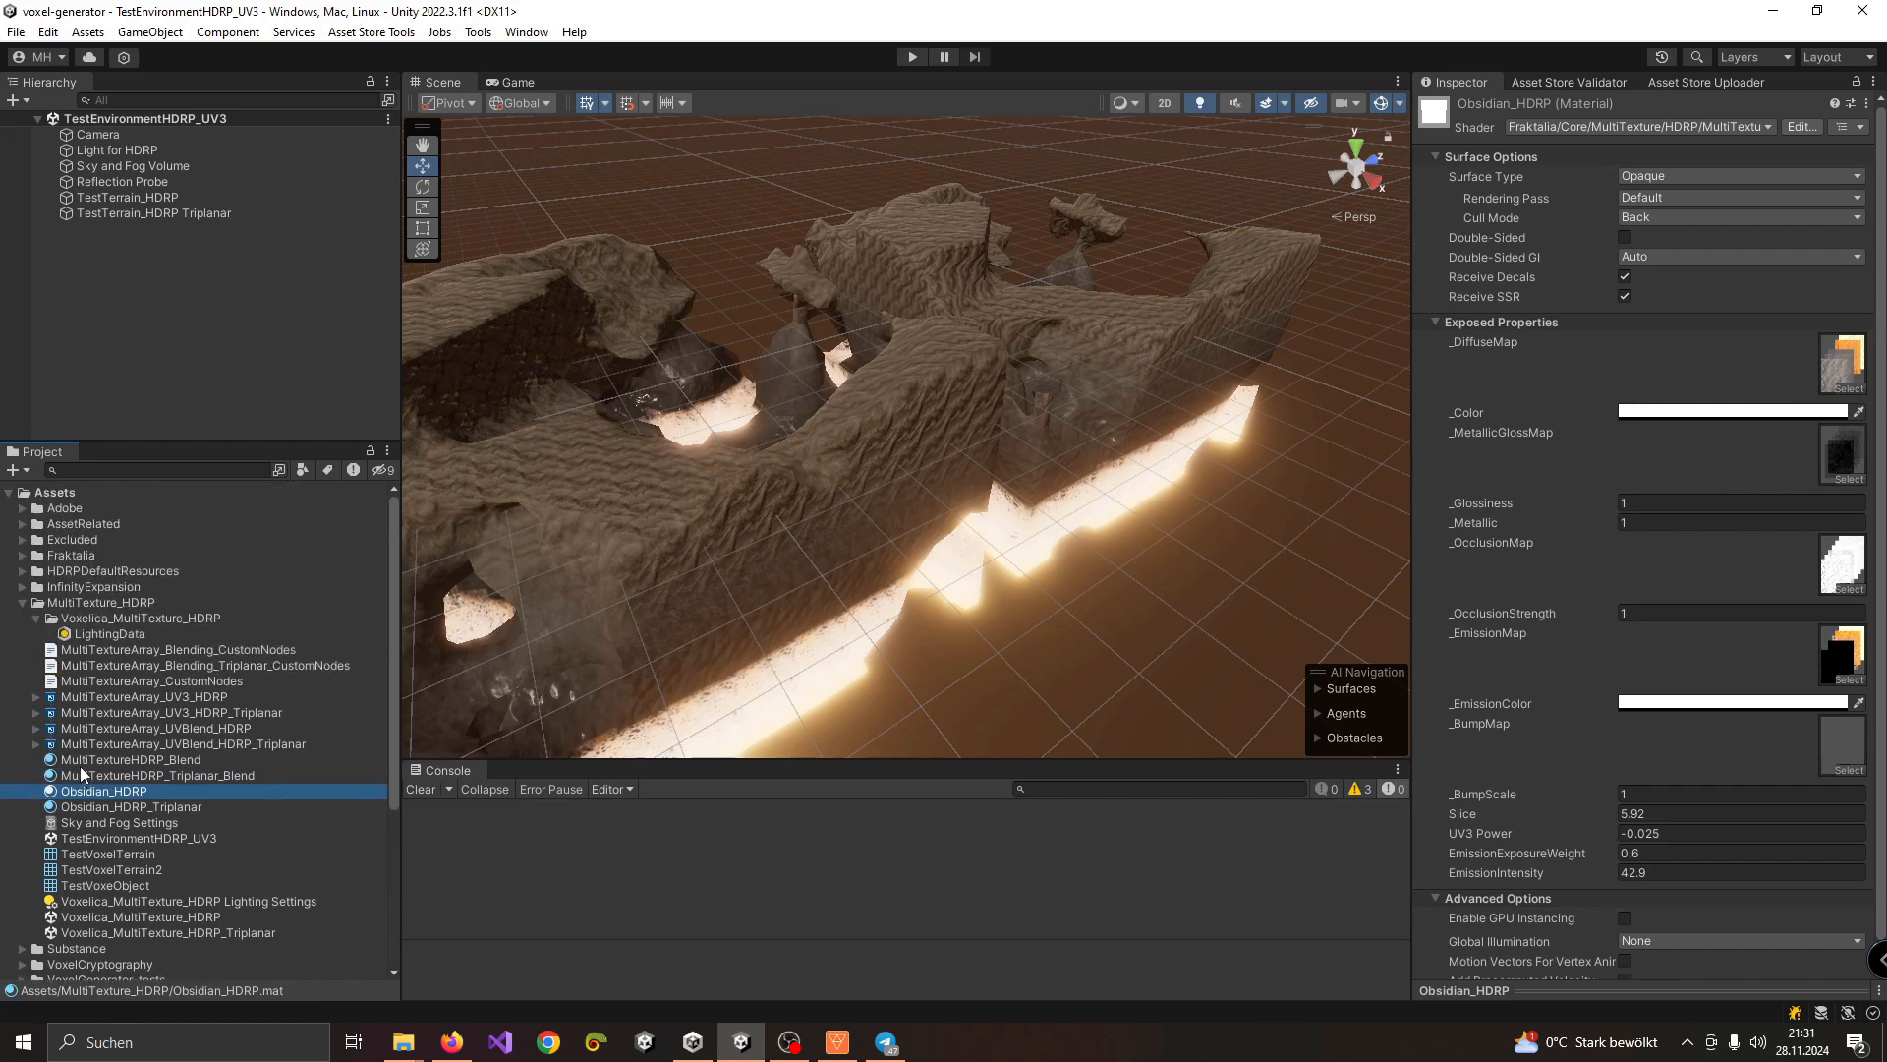
pyautogui.click(23, 556)
pyautogui.scroll(-8, 144, 606)
pyautogui.scroll(-10, 173, 634)
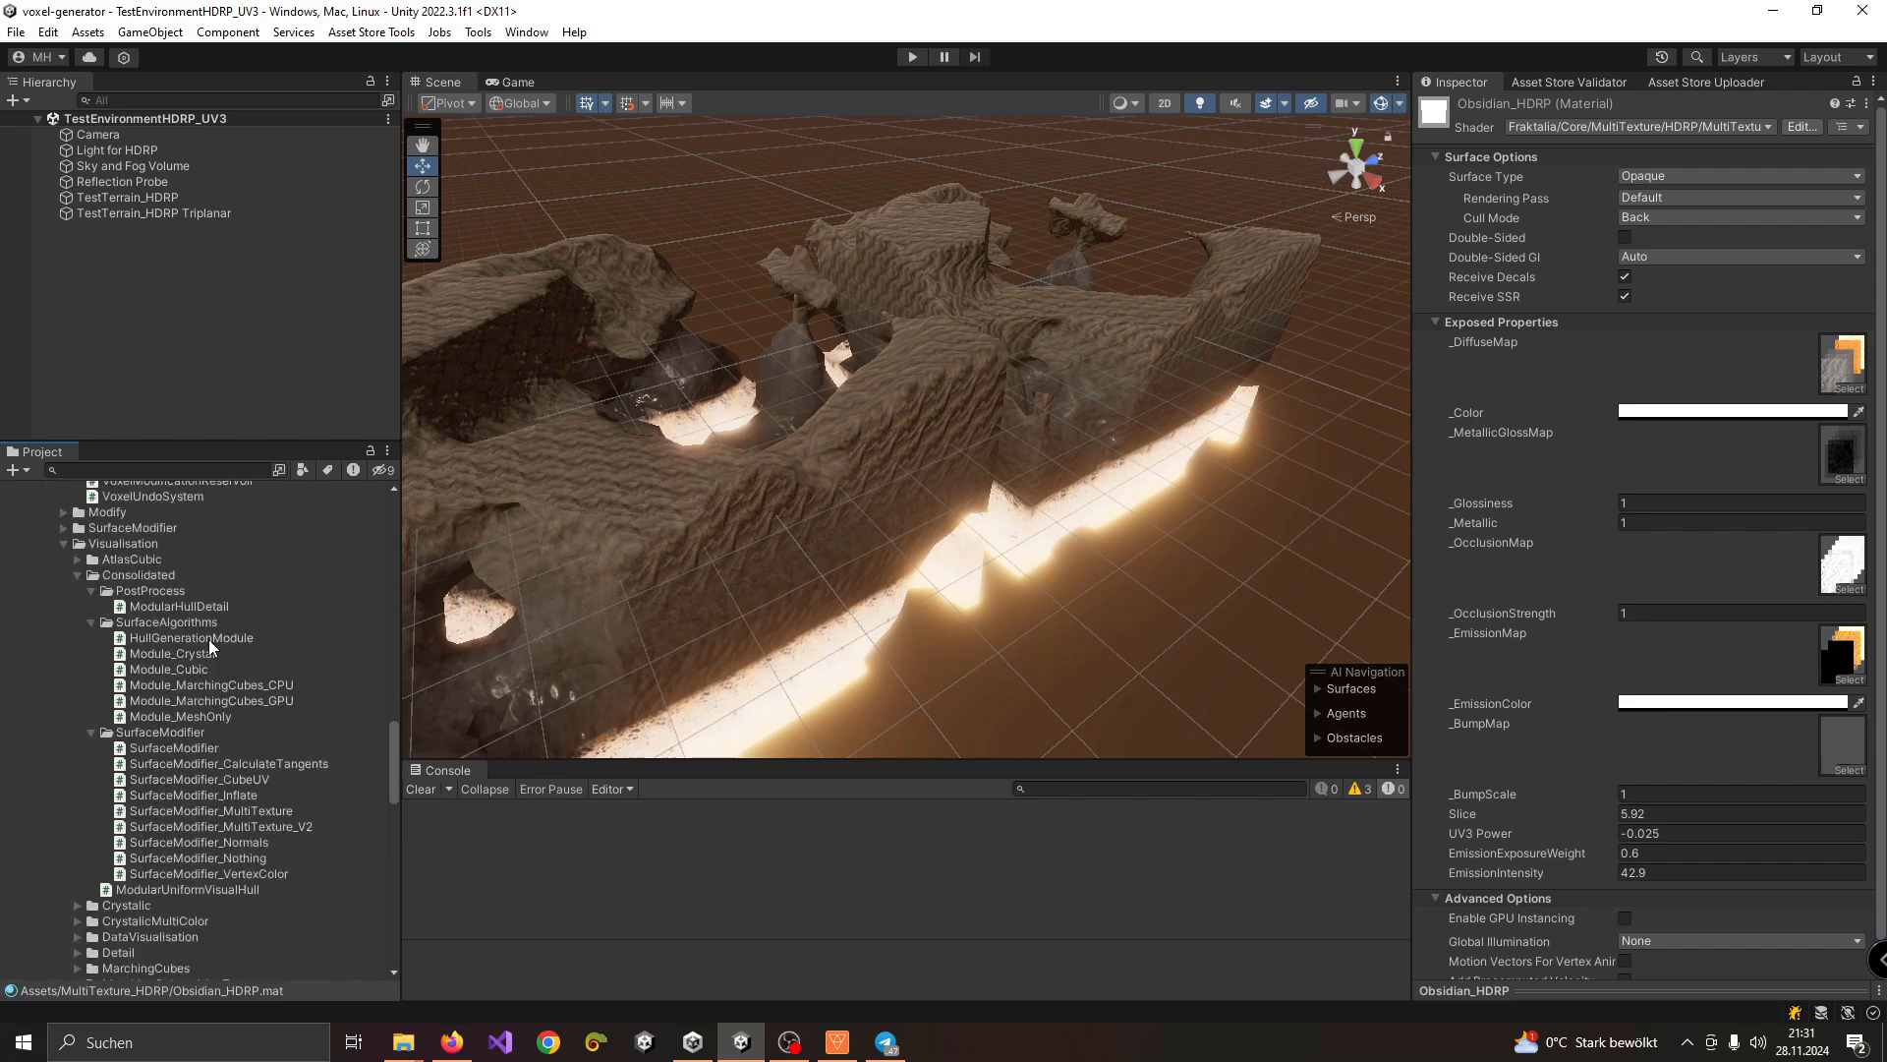
pyautogui.scroll(10, 234, 635)
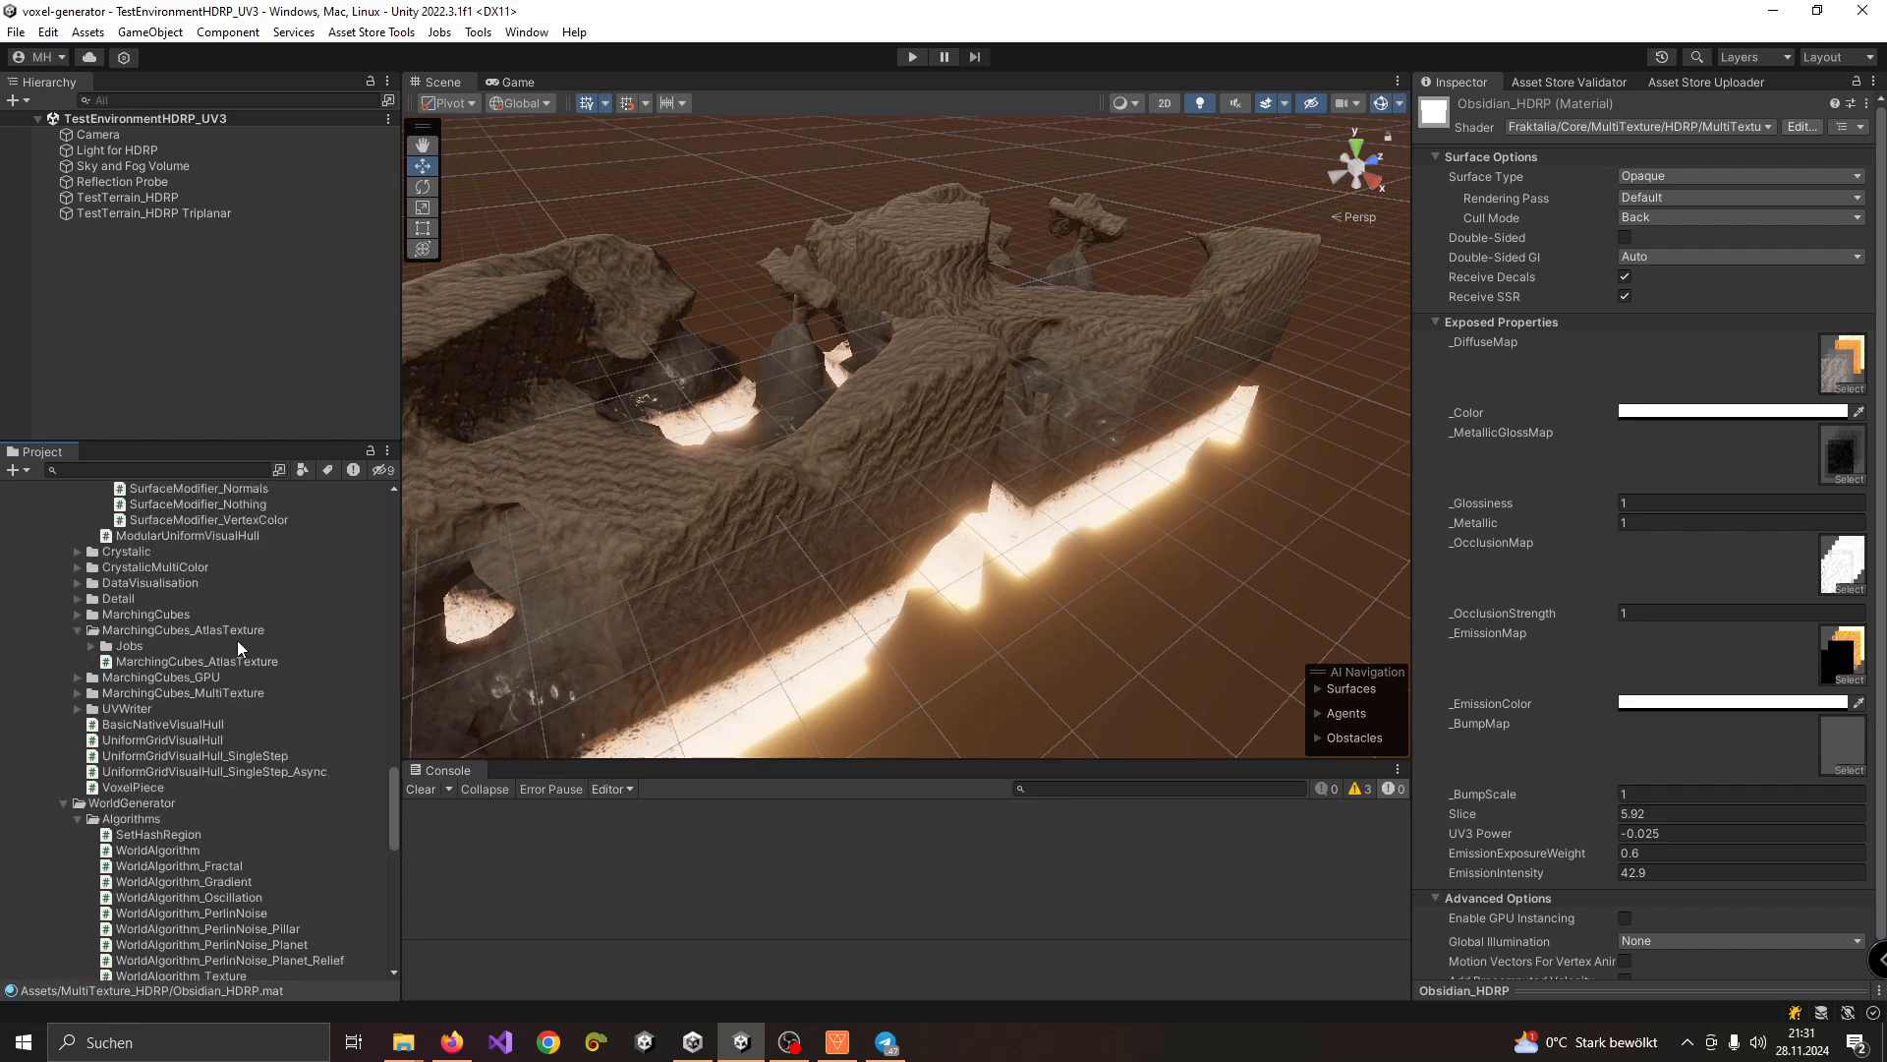
pyautogui.scroll(-10, 157, 683)
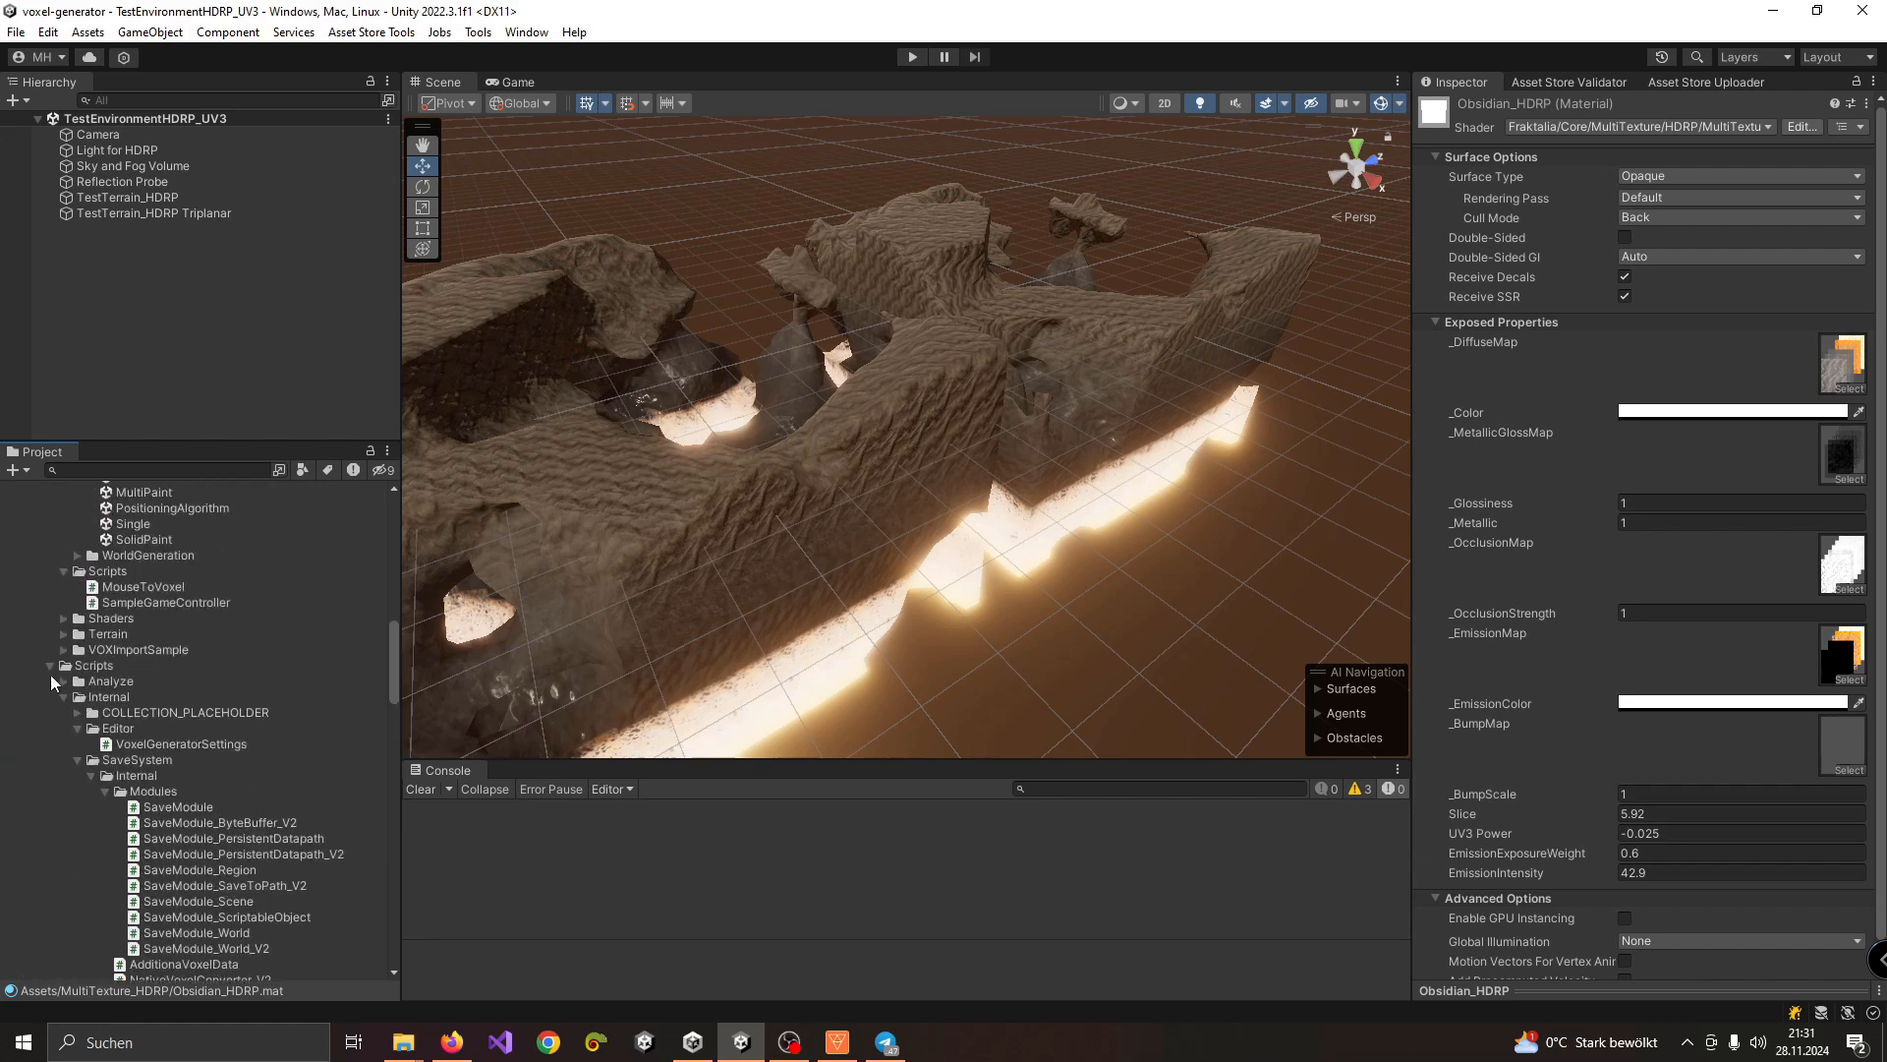
pyautogui.scroll(10, 67, 650)
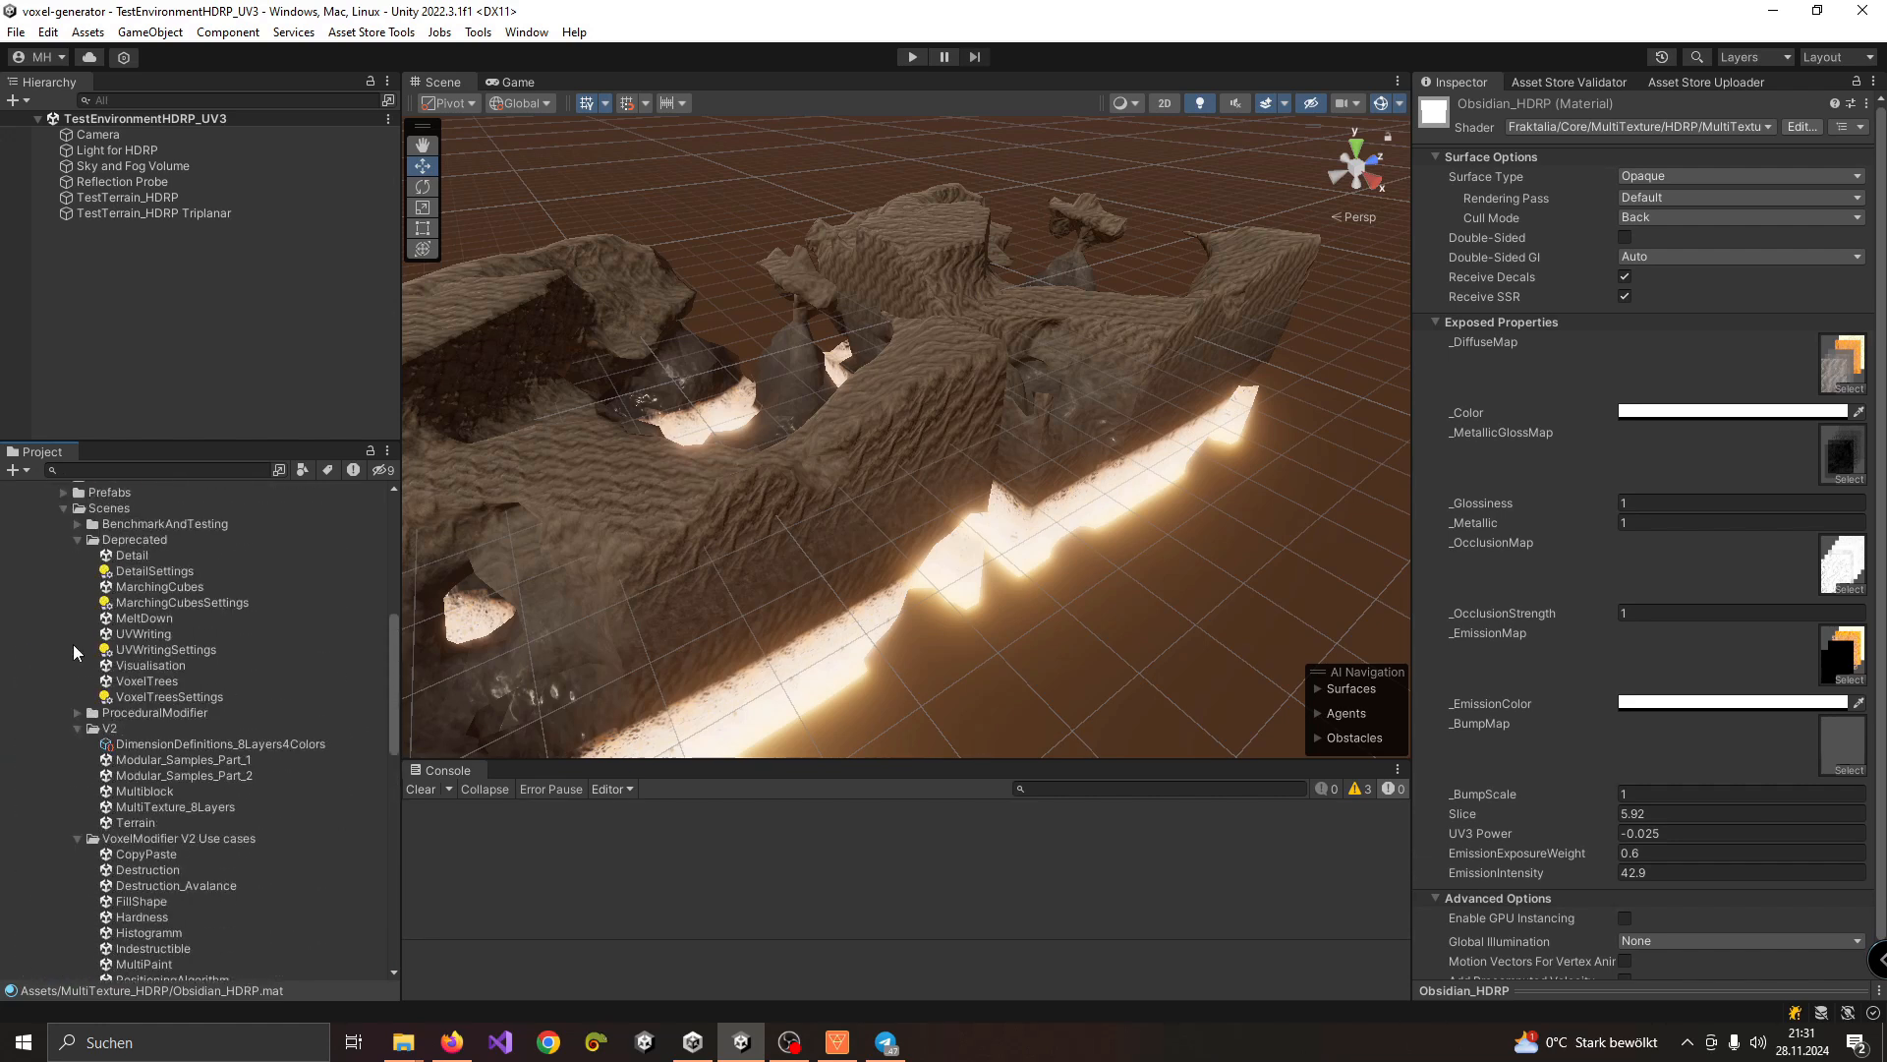
pyautogui.scroll(5, 62, 564)
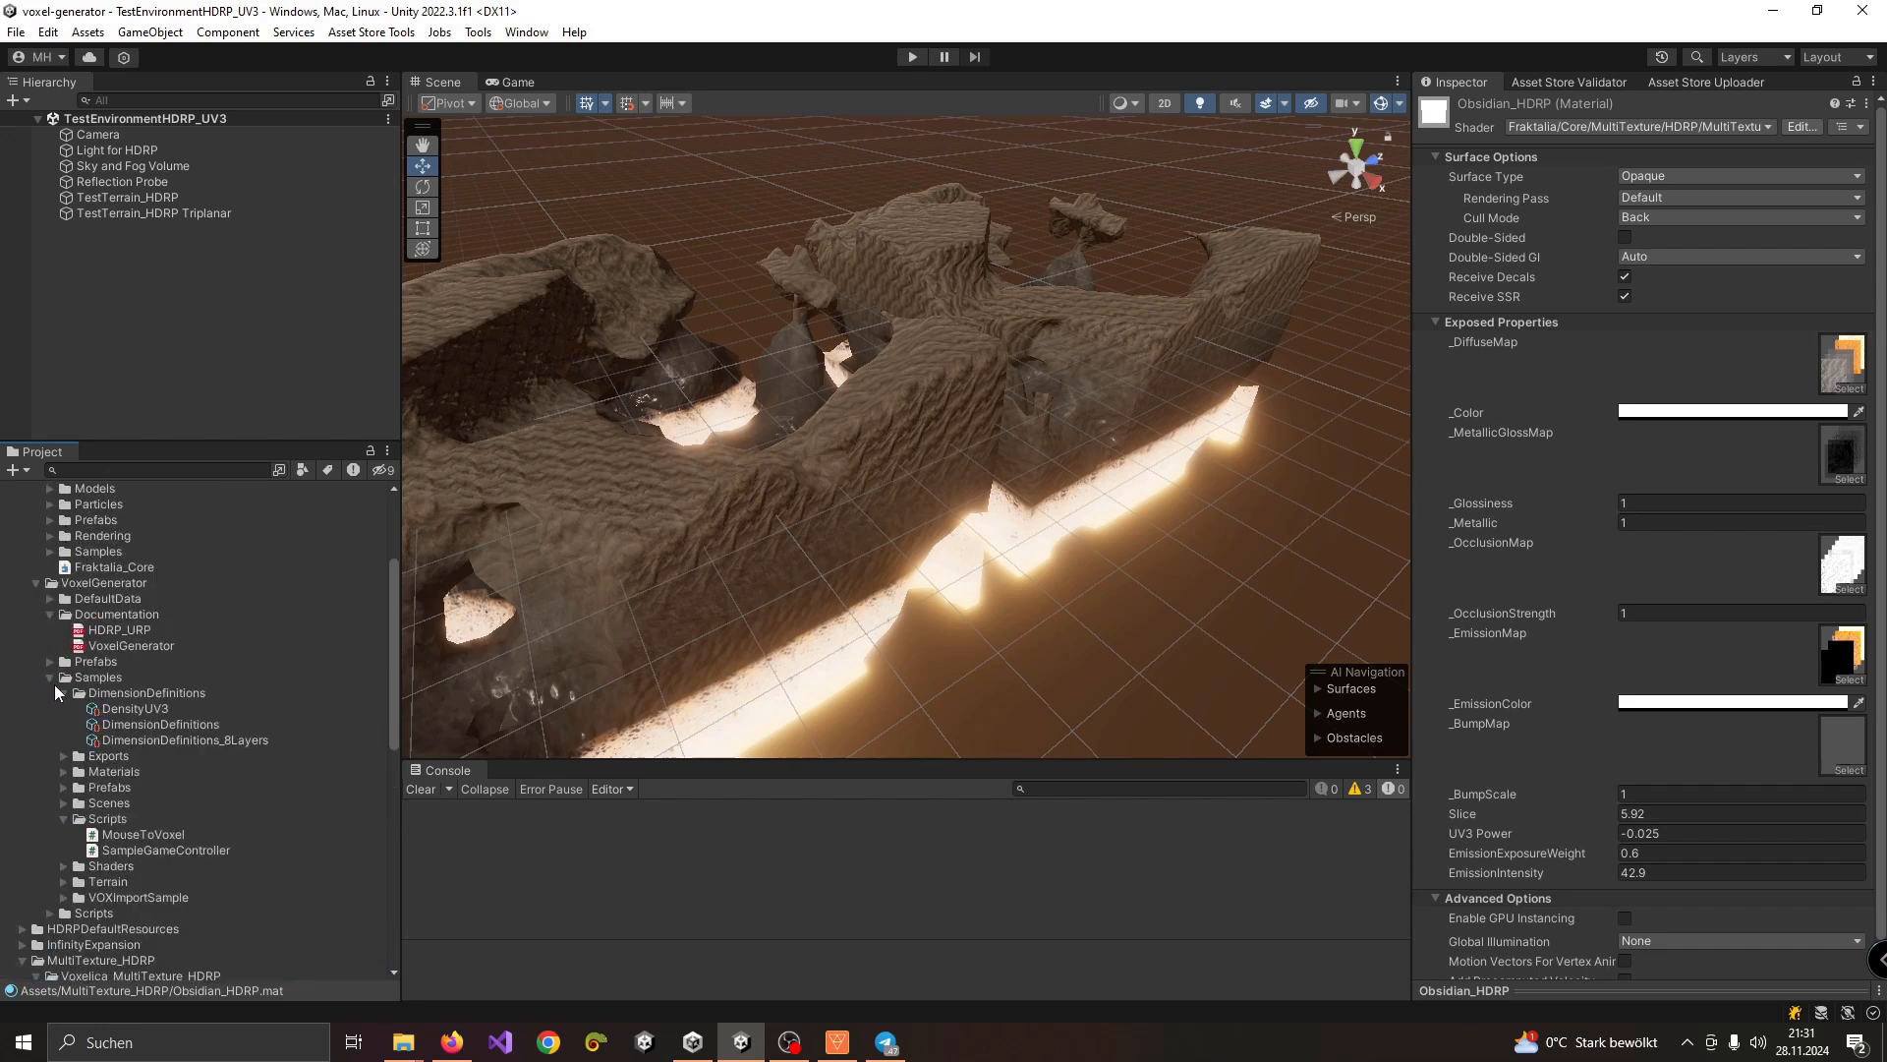
pyautogui.click(64, 771)
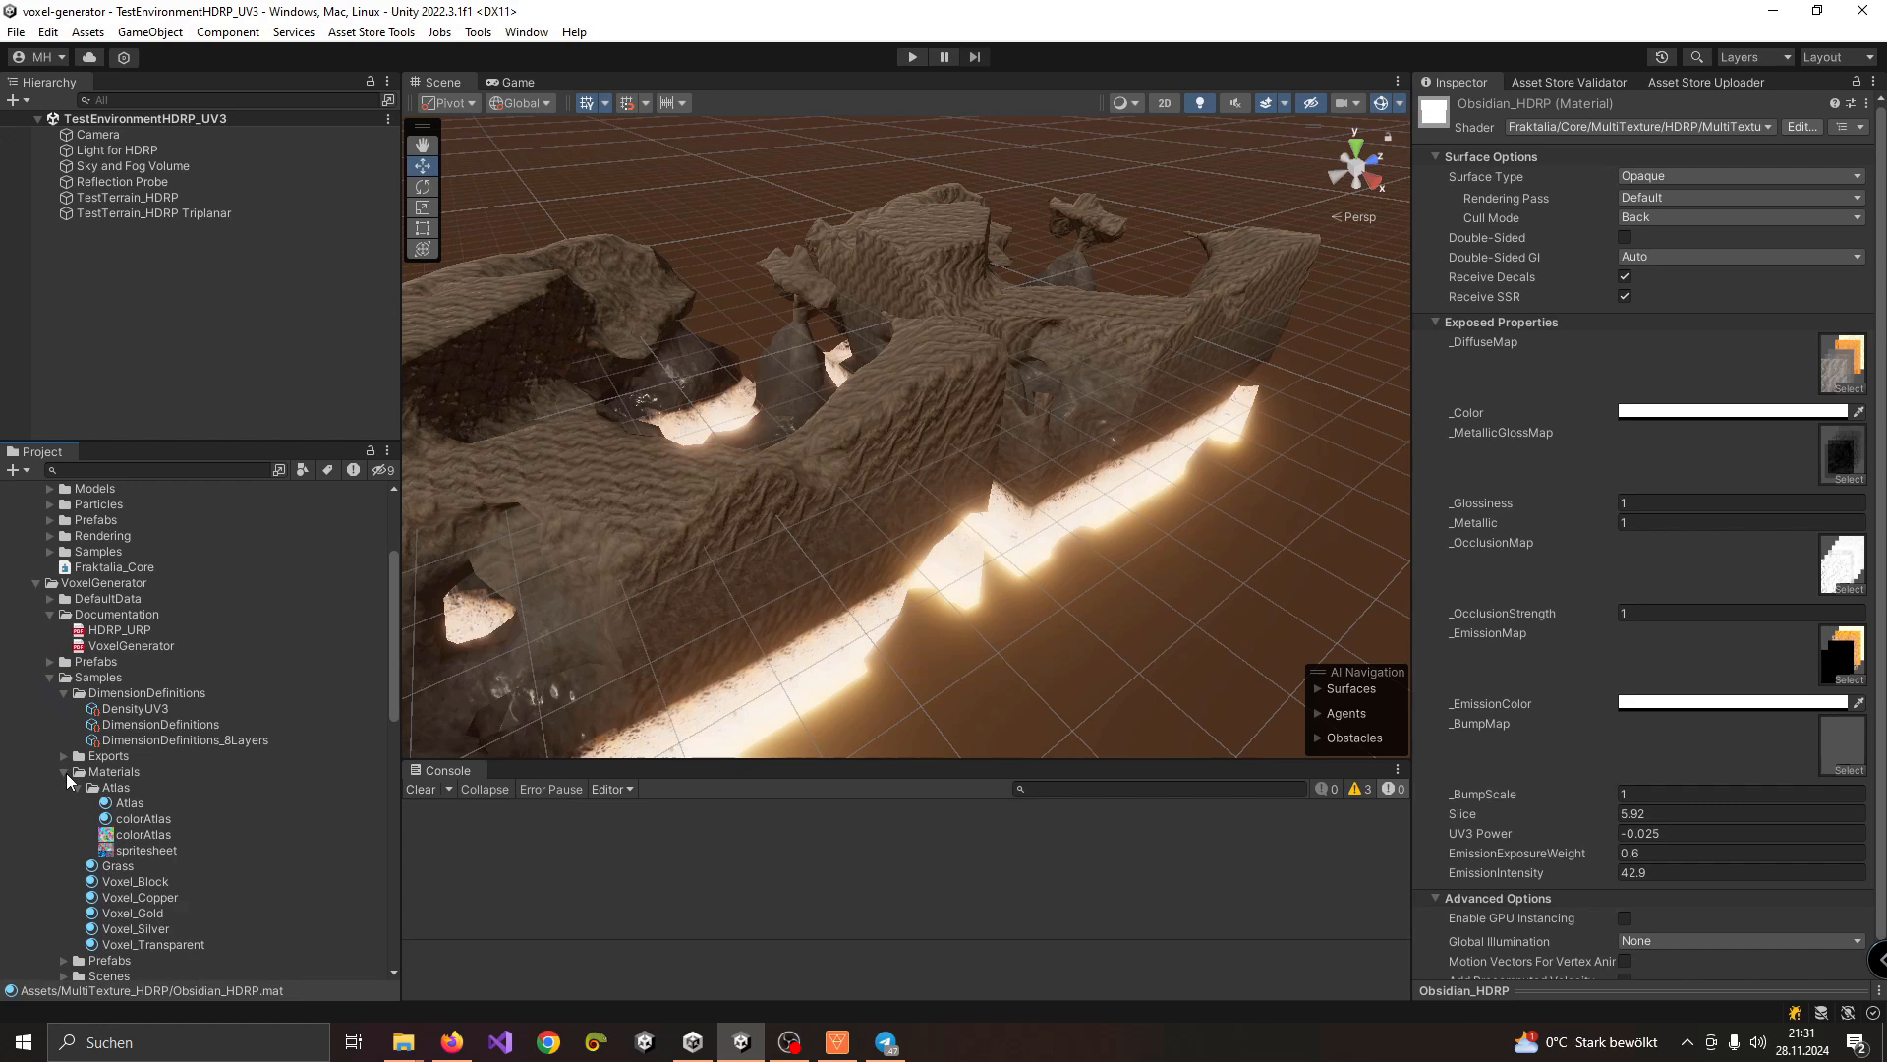
pyautogui.scroll(2, 67, 774)
pyautogui.scroll(4, 59, 668)
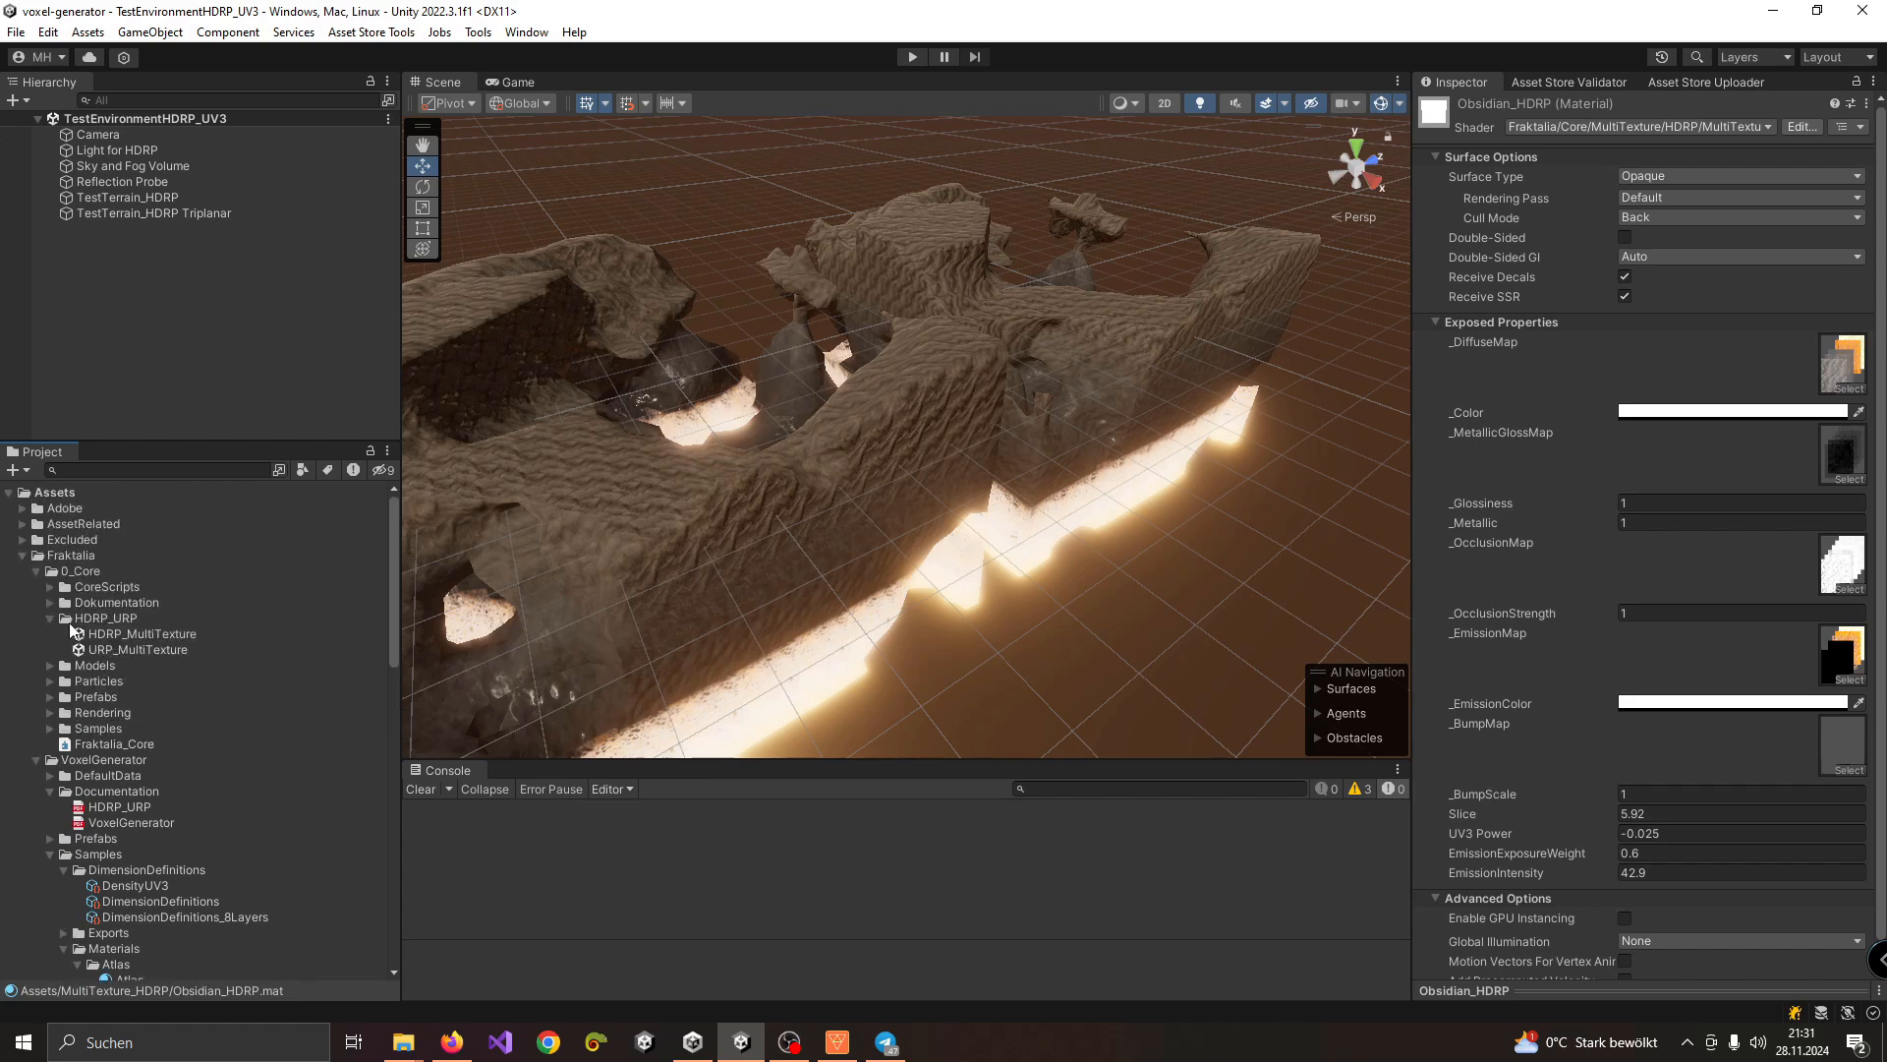
pyautogui.click(49, 728)
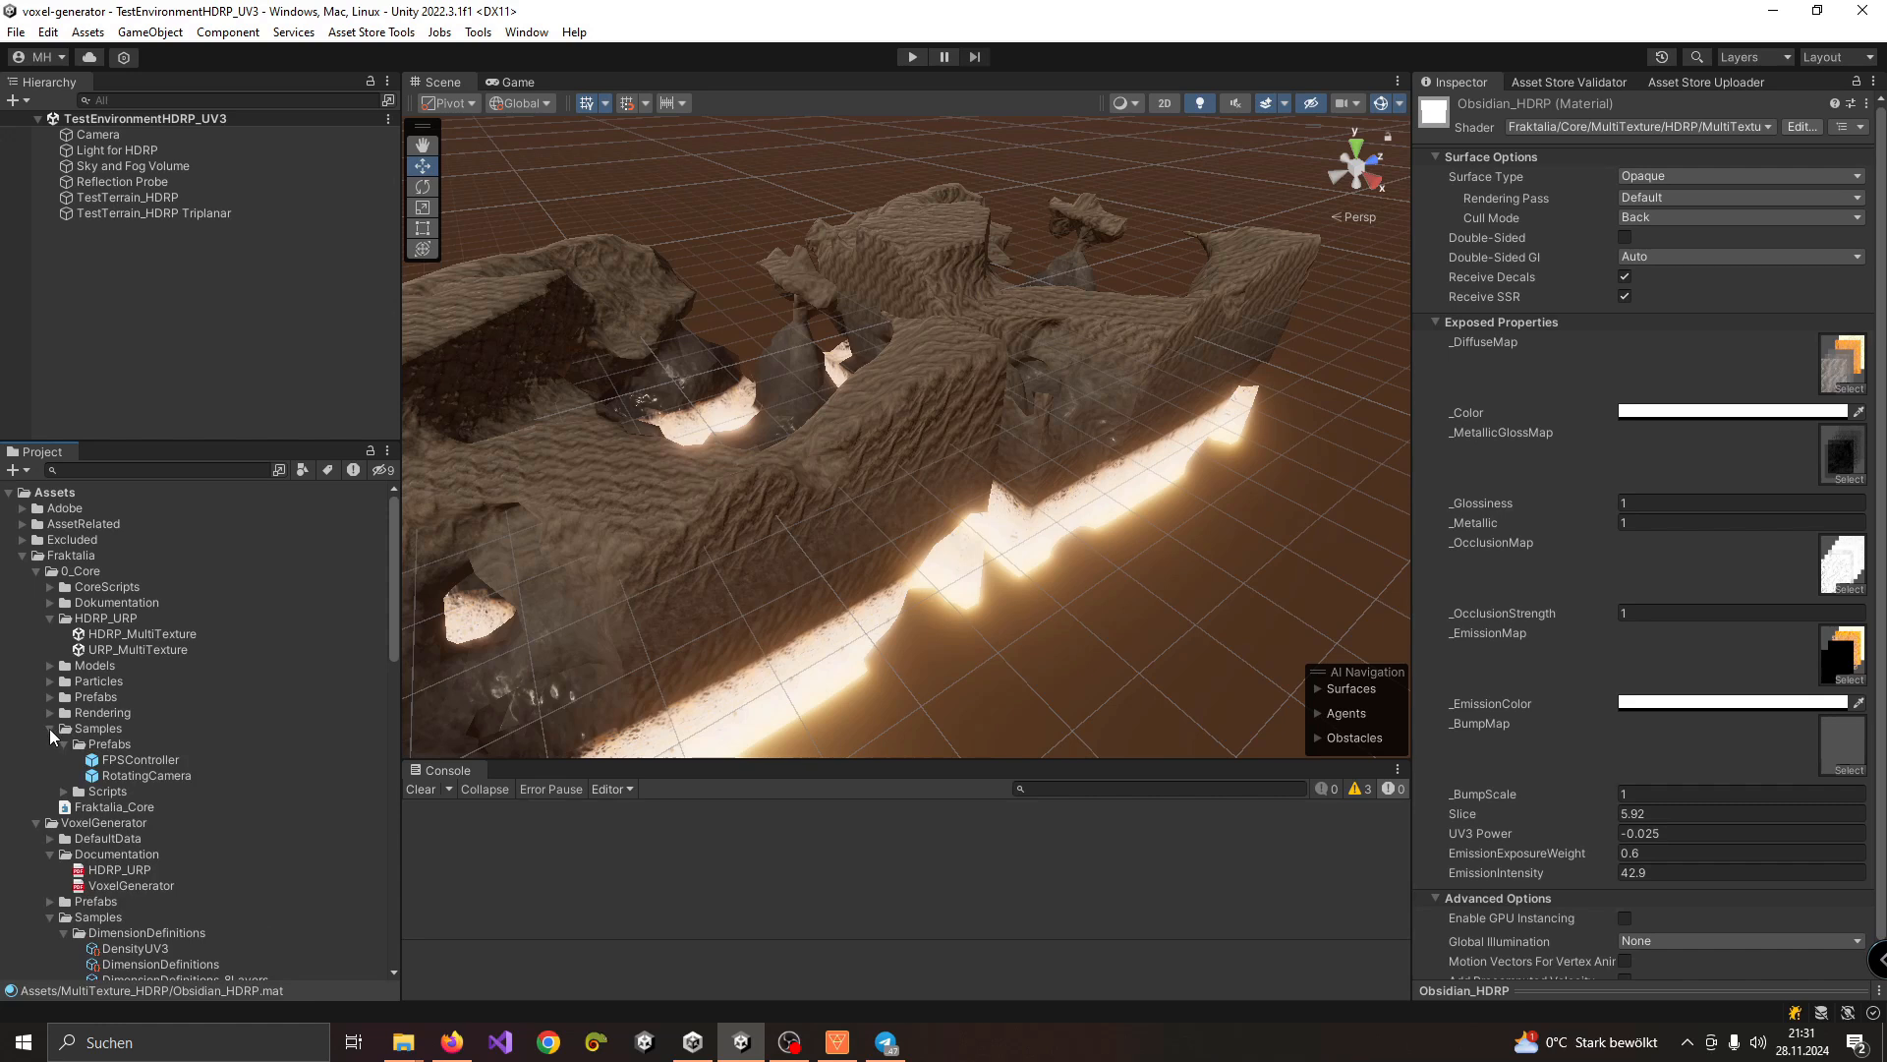
pyautogui.scroll(-20, 91, 749)
pyautogui.scroll(-15, 157, 690)
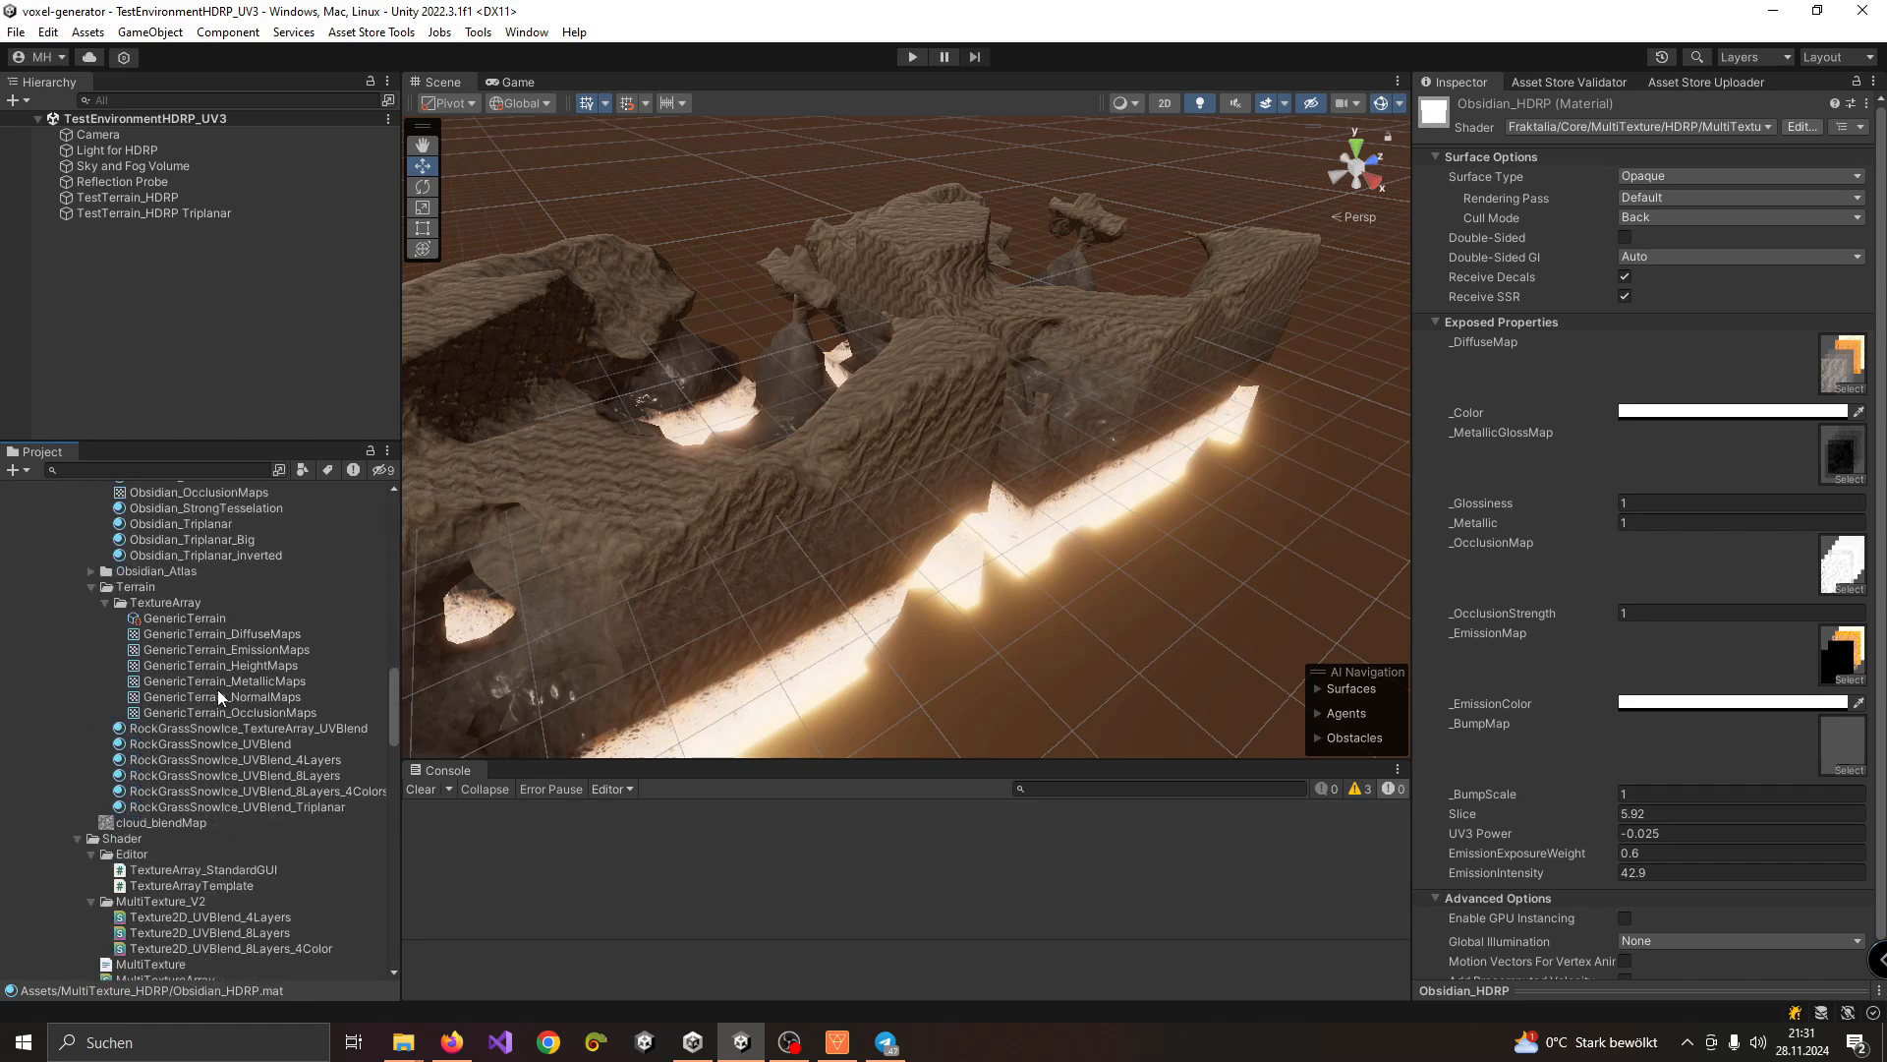
# Step: Examine the texture slots of Layers 1 to 8 in the RockGrassSnowIce_UVBlend_8Layers material
pyautogui.click(260, 776)
pyautogui.scroll(-2, 1572, 511)
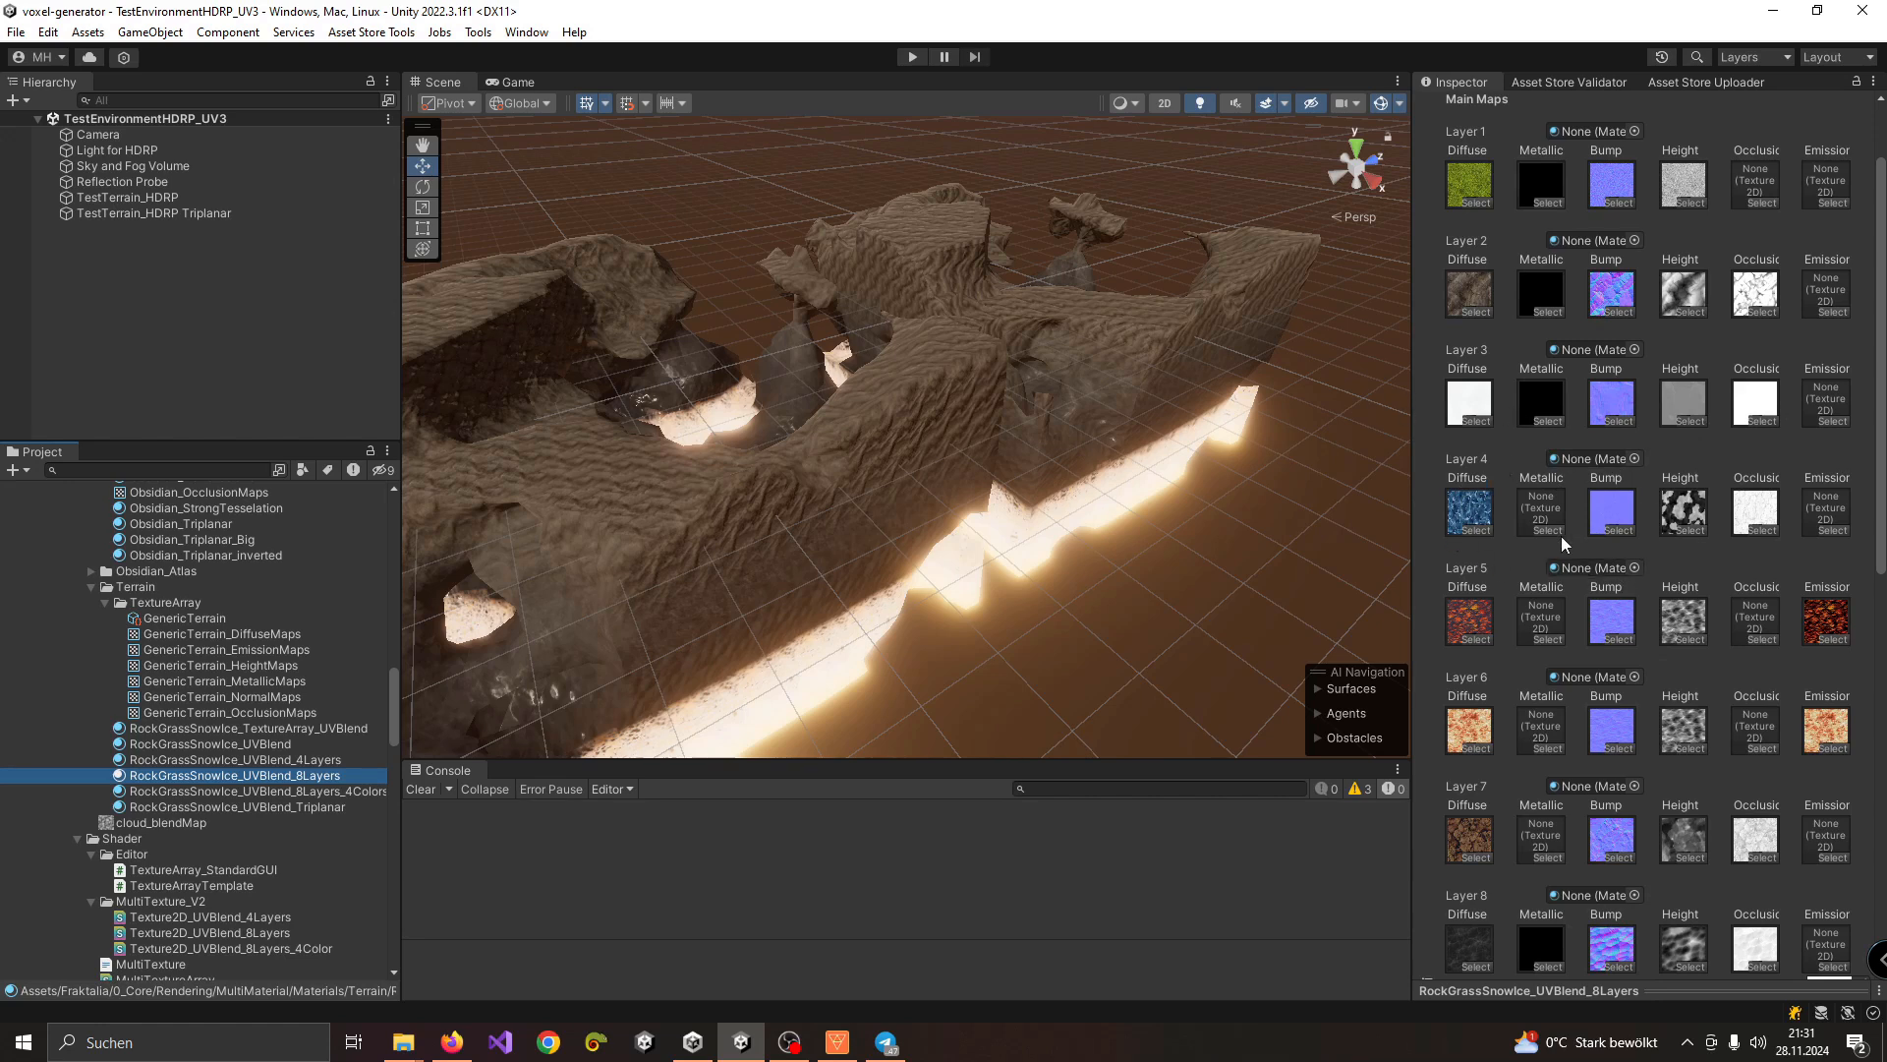
pyautogui.scroll(-3, 1622, 640)
pyautogui.scroll(5, 1592, 641)
pyautogui.scroll(-6, 1570, 642)
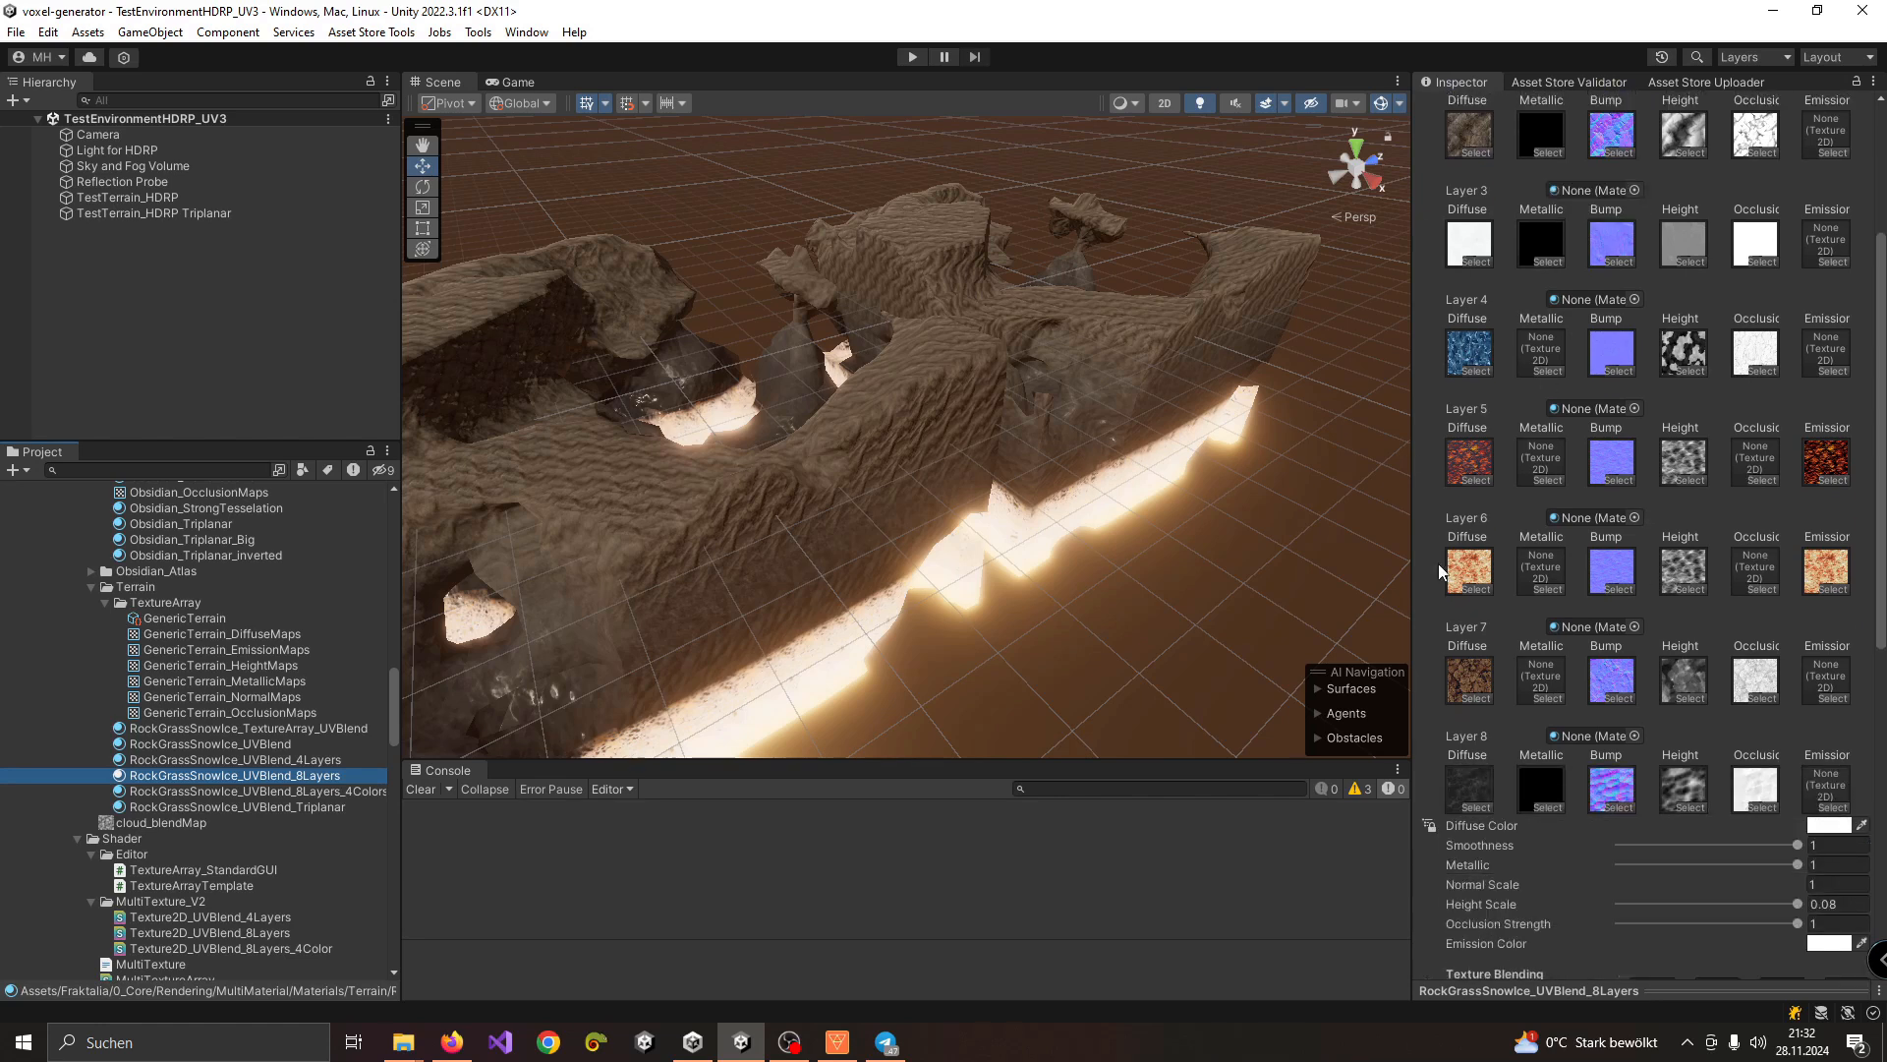
pyautogui.scroll(5, 1671, 609)
pyautogui.scroll(-3, 1671, 467)
# Step: Trace TestTerrain_HDRP's Obsidian_HDRP material to the texture array assigned as its _DiffuseMap
pyautogui.click(128, 198)
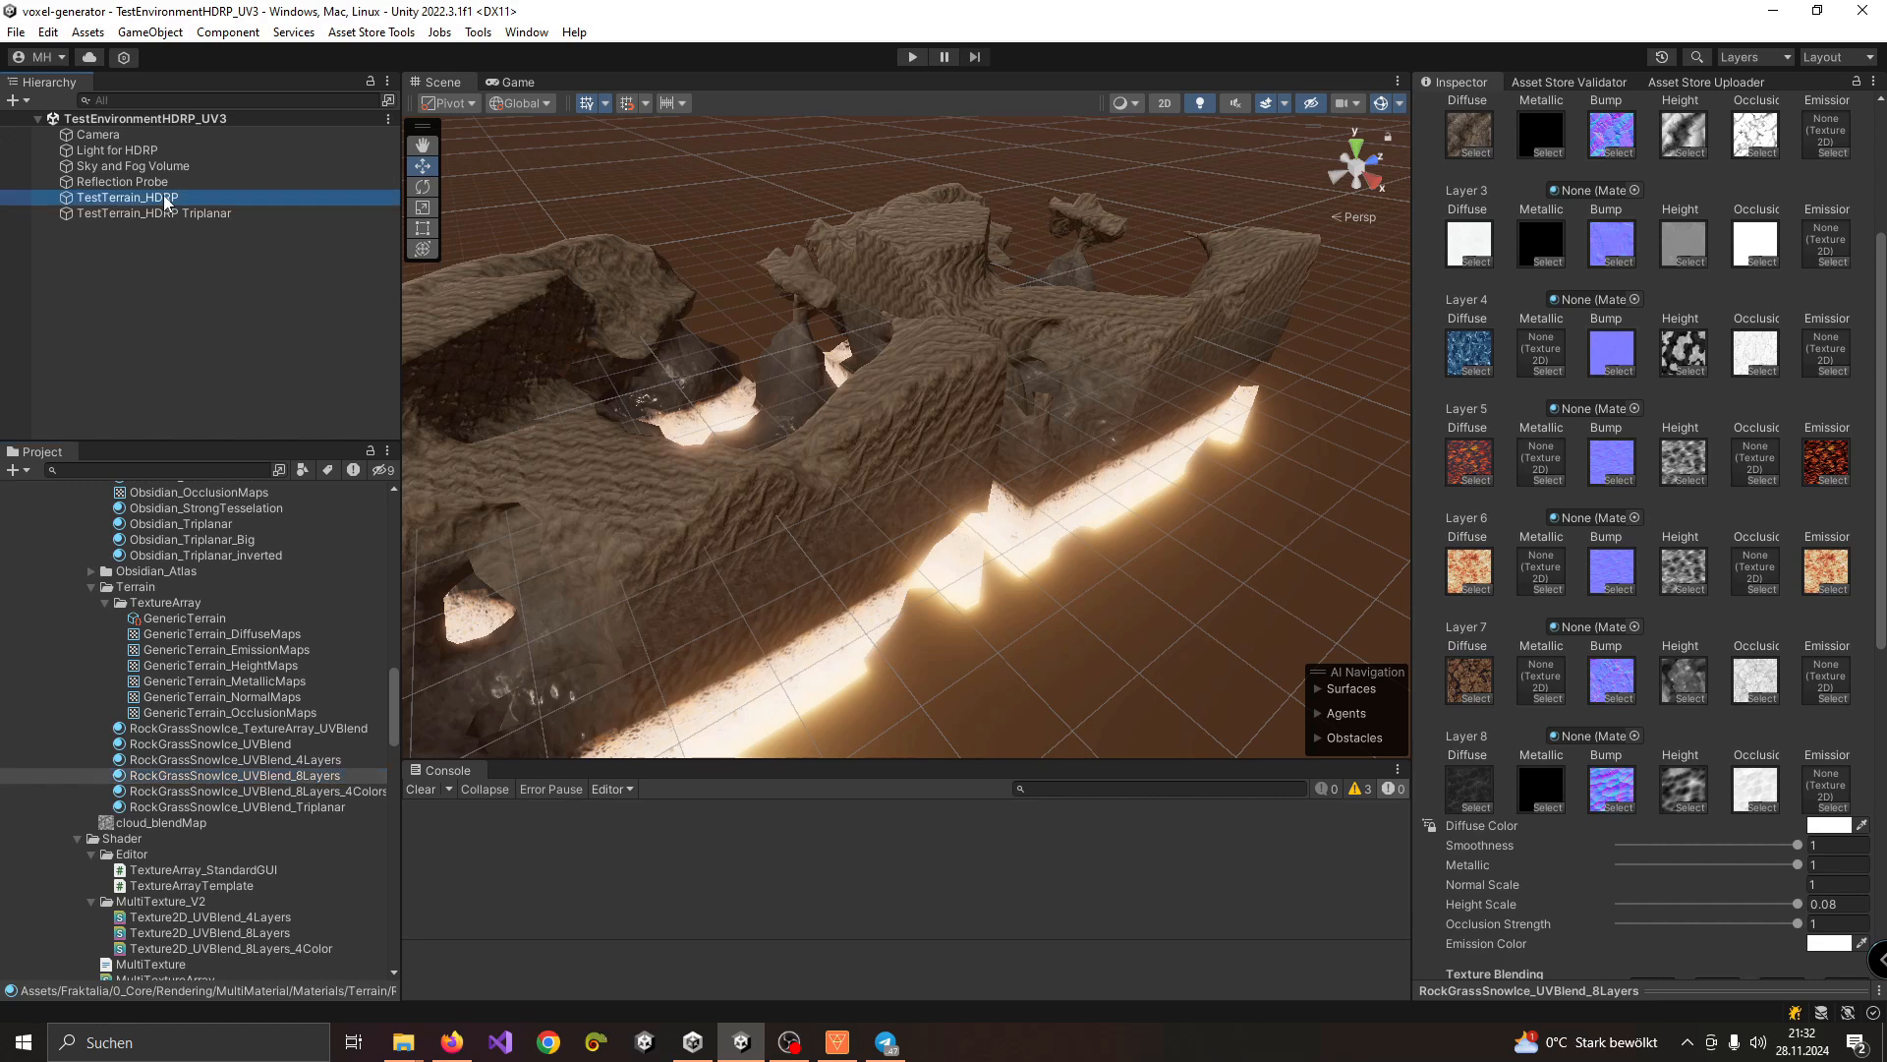
pyautogui.click(1671, 350)
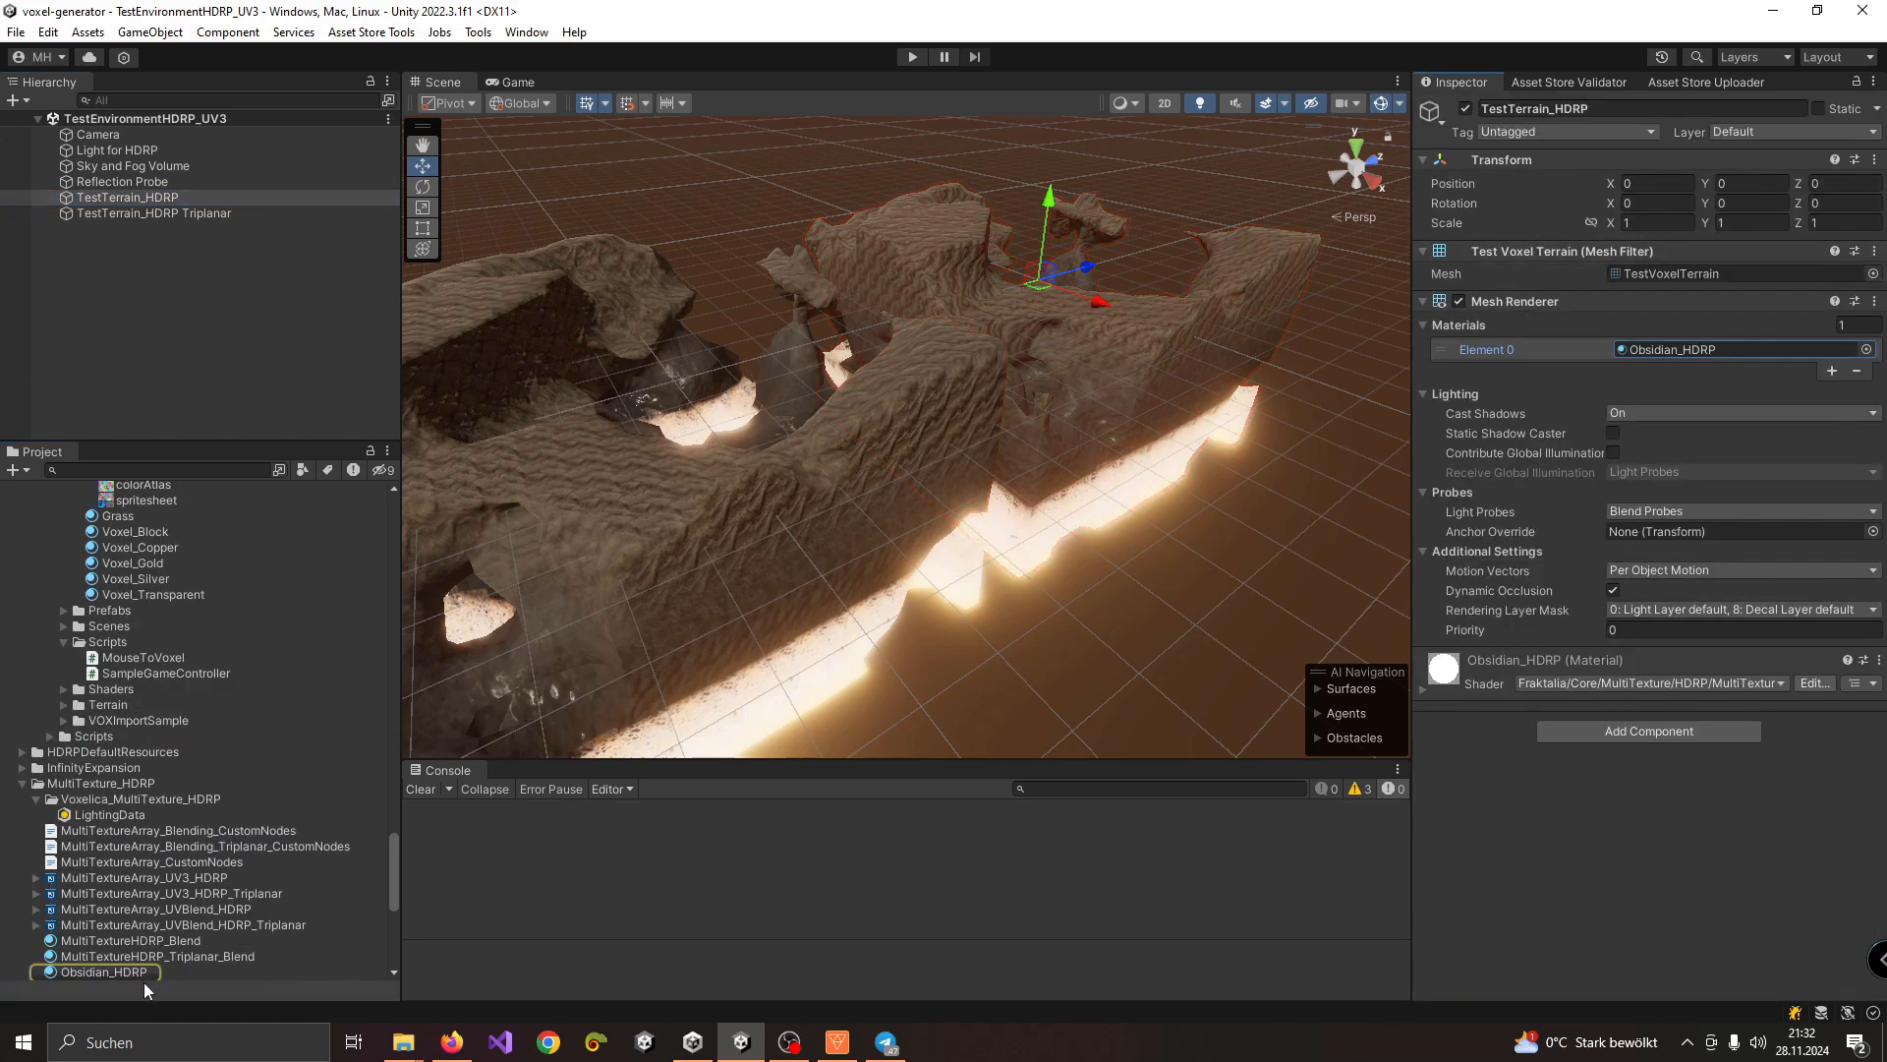
pyautogui.click(104, 971)
pyautogui.click(1842, 361)
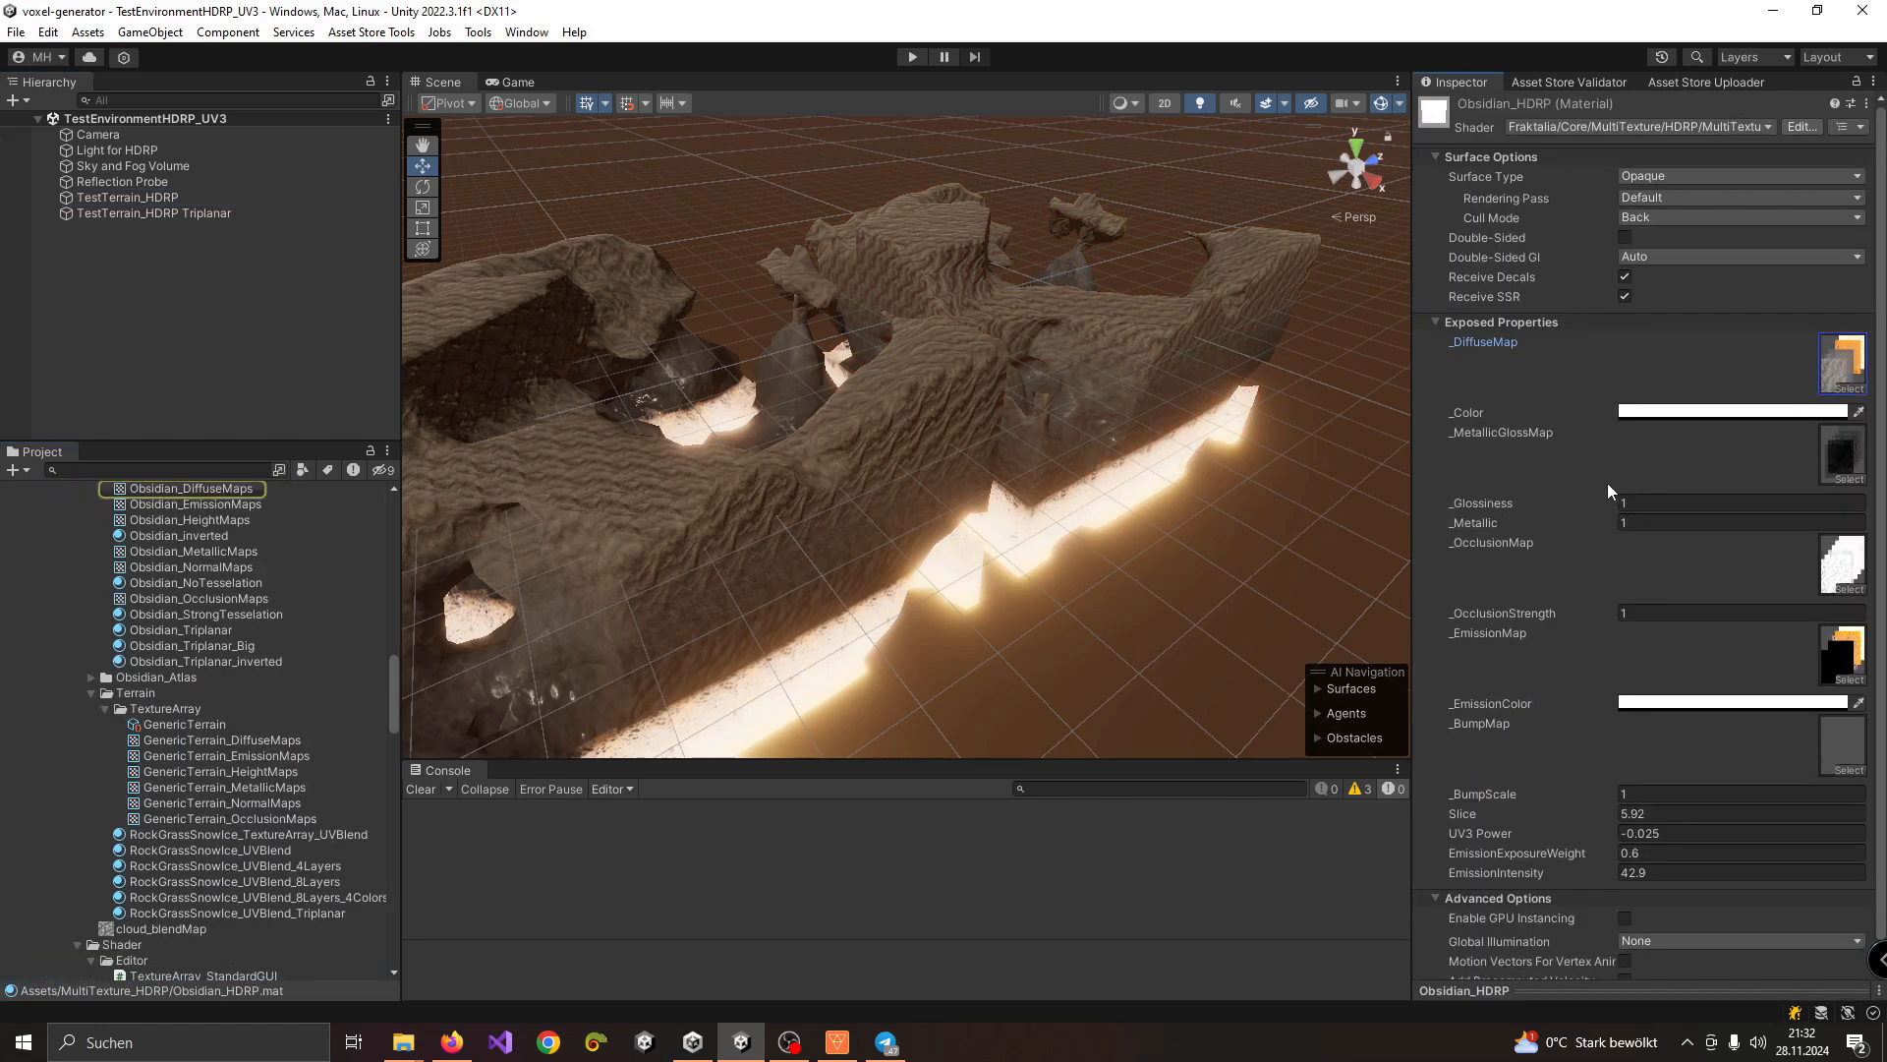
pyautogui.scroll(3, 220, 575)
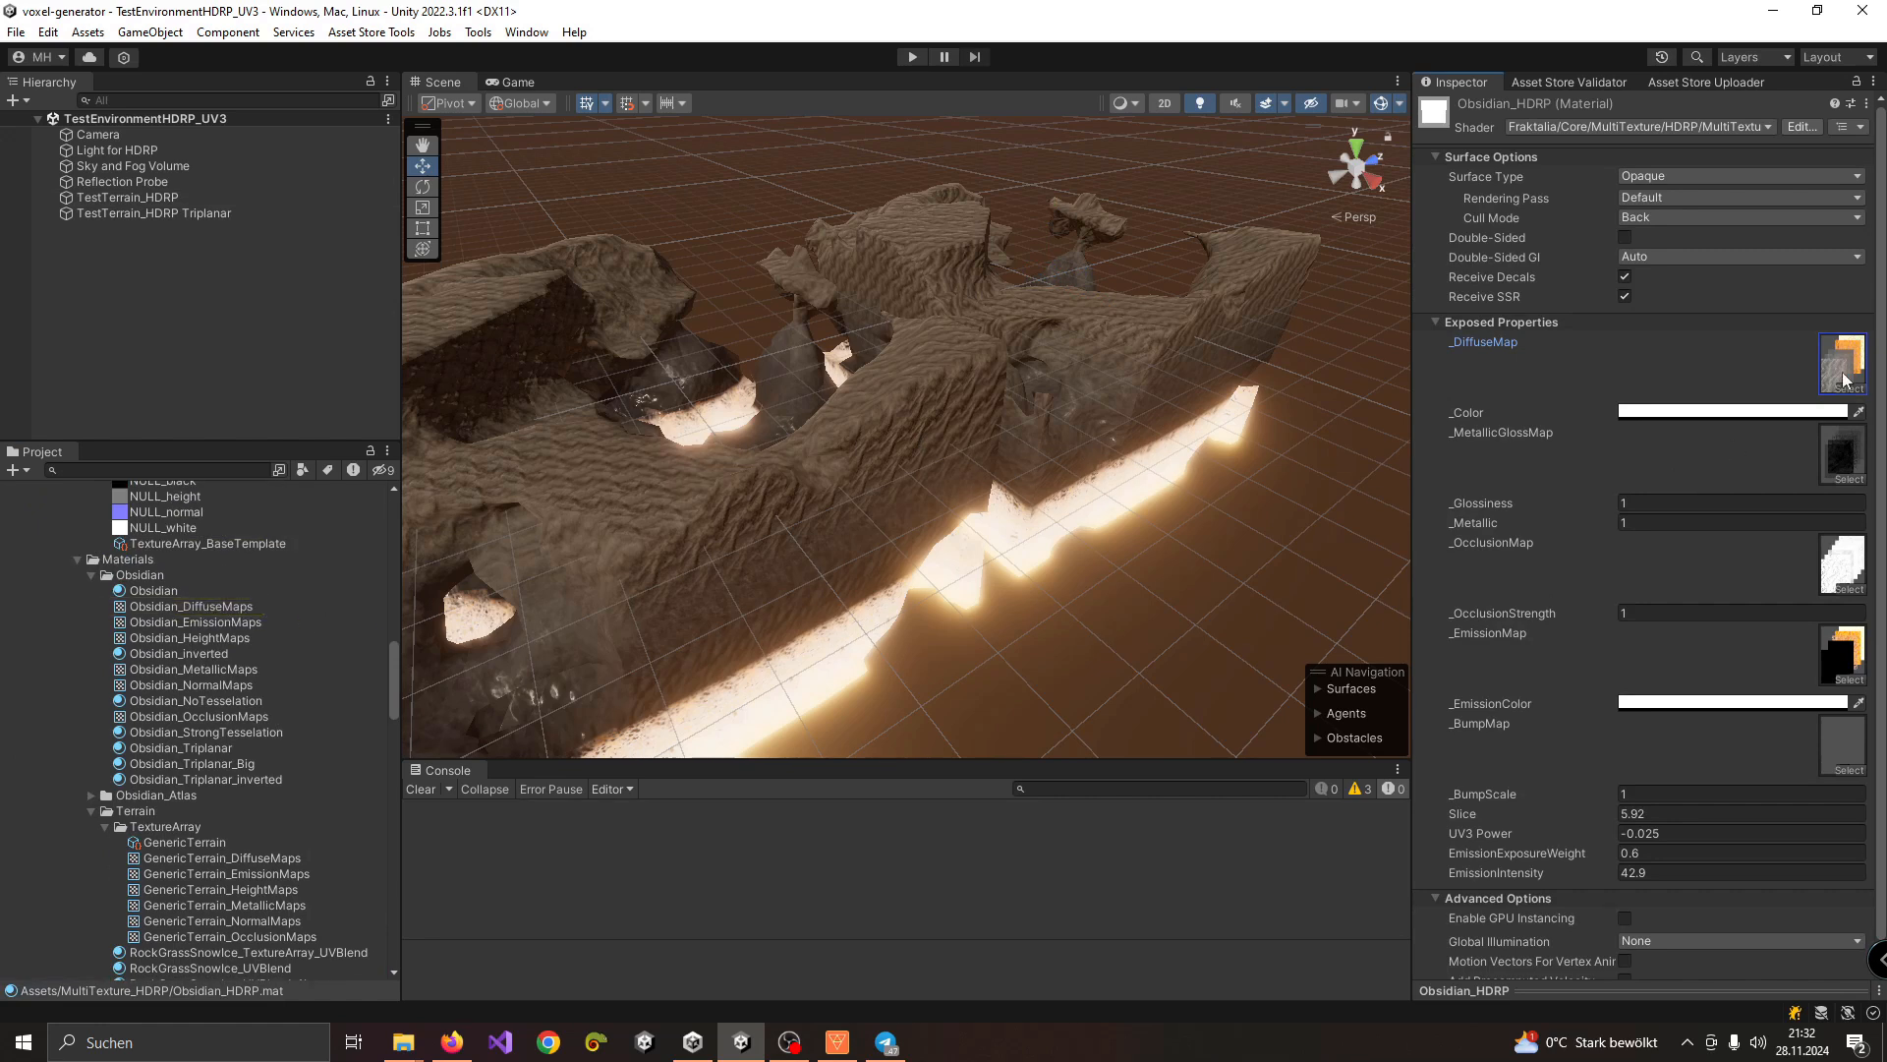
# Step: Open Fraktalia's Texture Array Creator and review its materials to extract, placeholder textures and output options
pyautogui.click(484, 33)
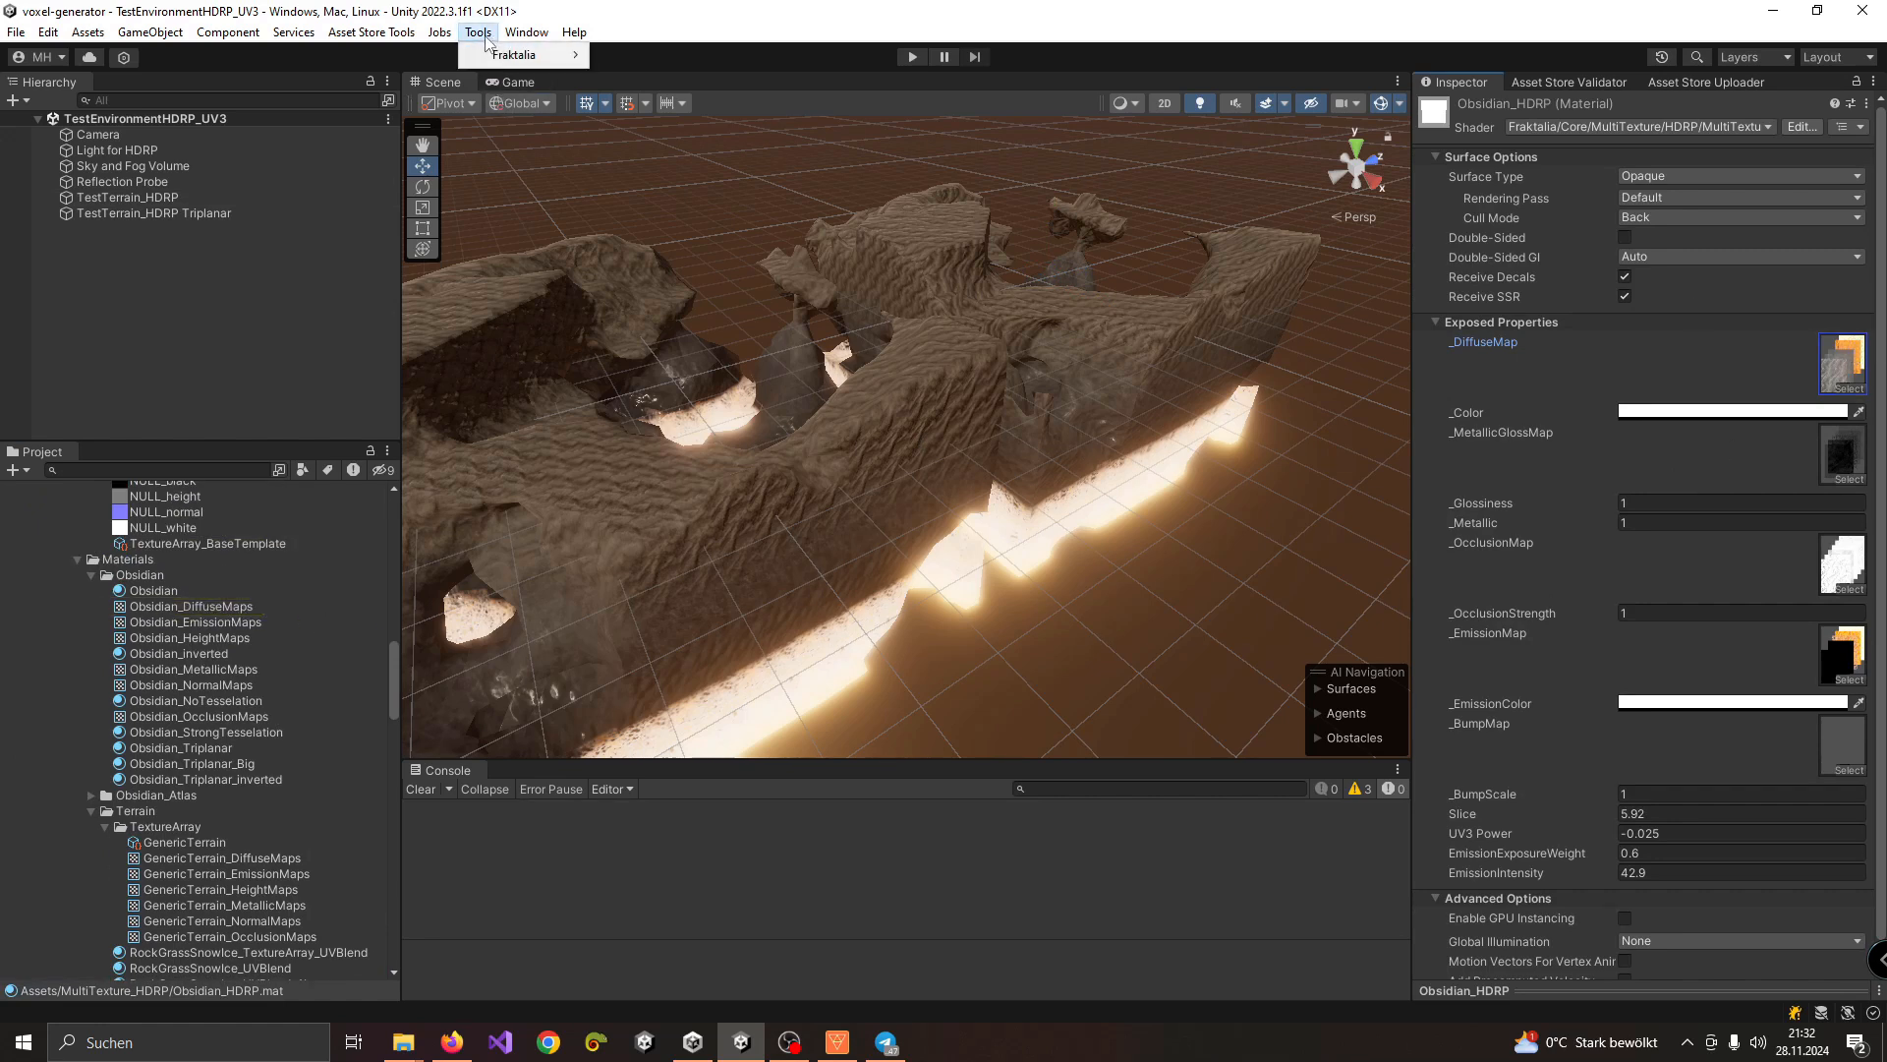
pyautogui.moveTo(580, 56)
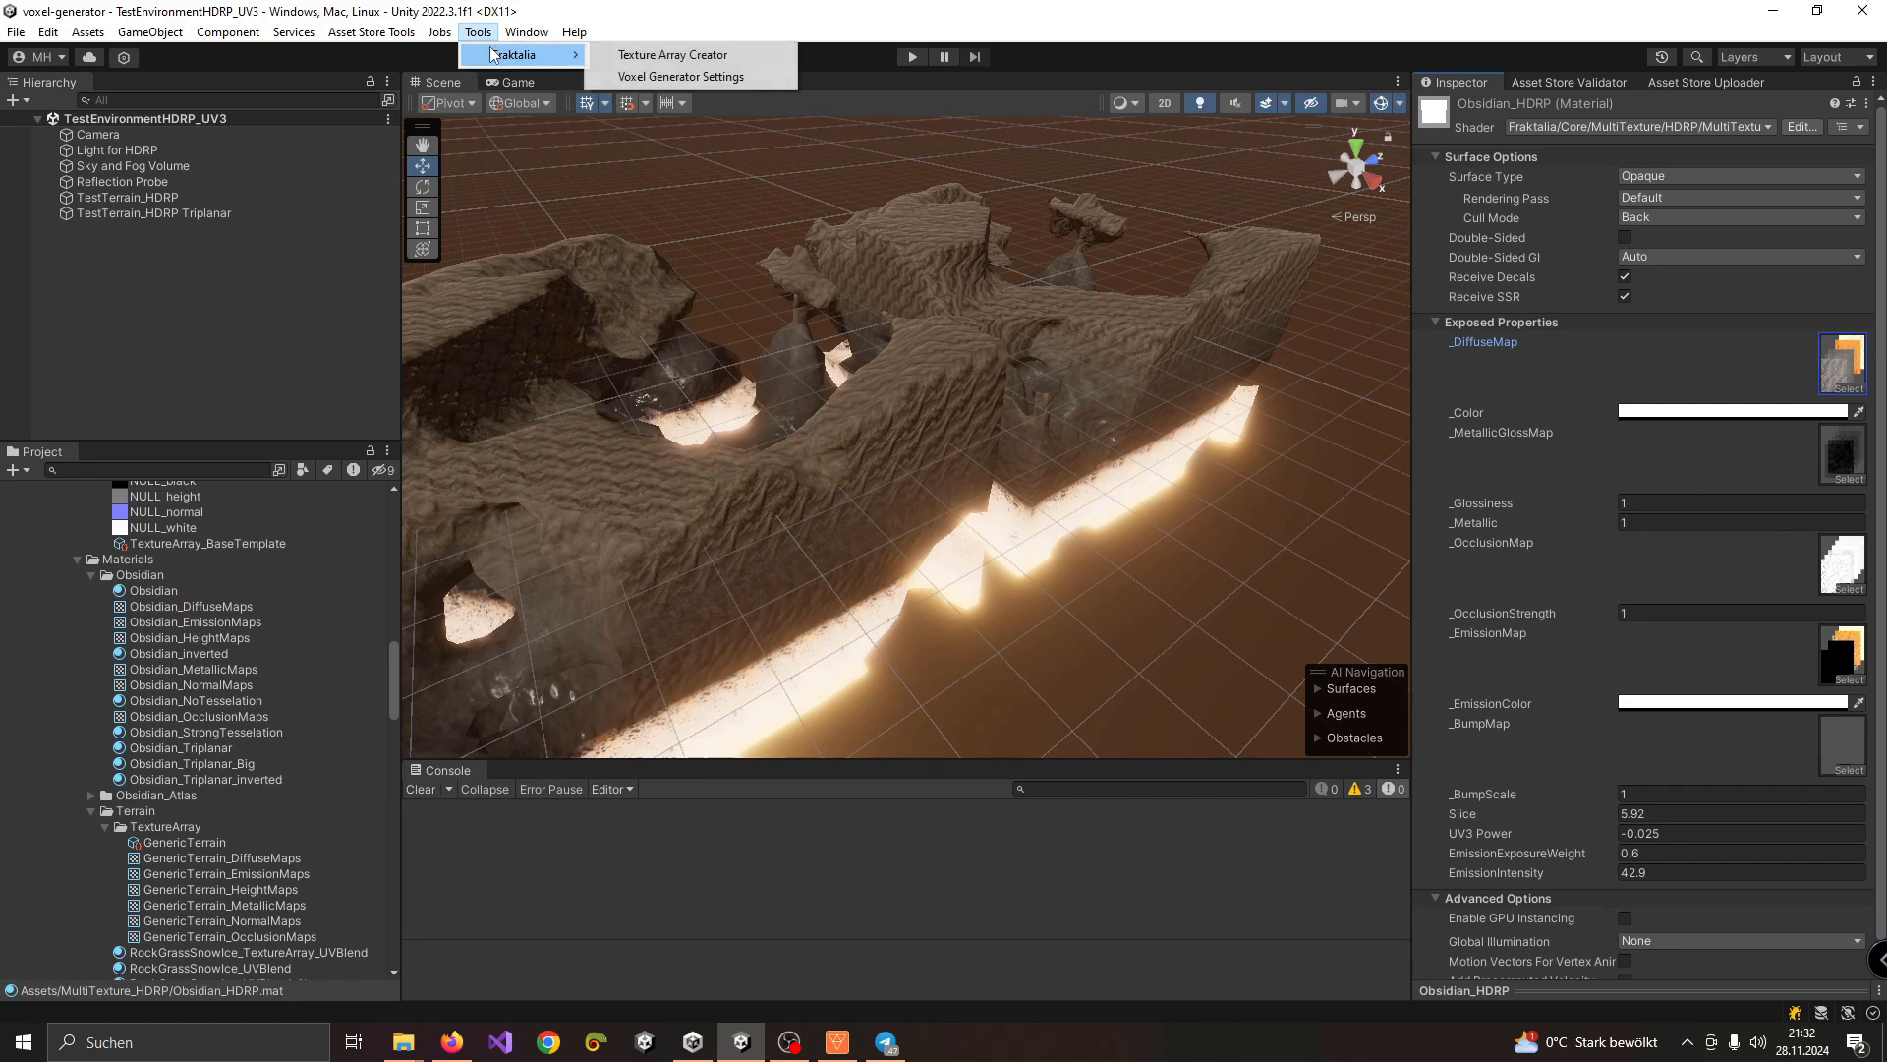
pyautogui.click(644, 56)
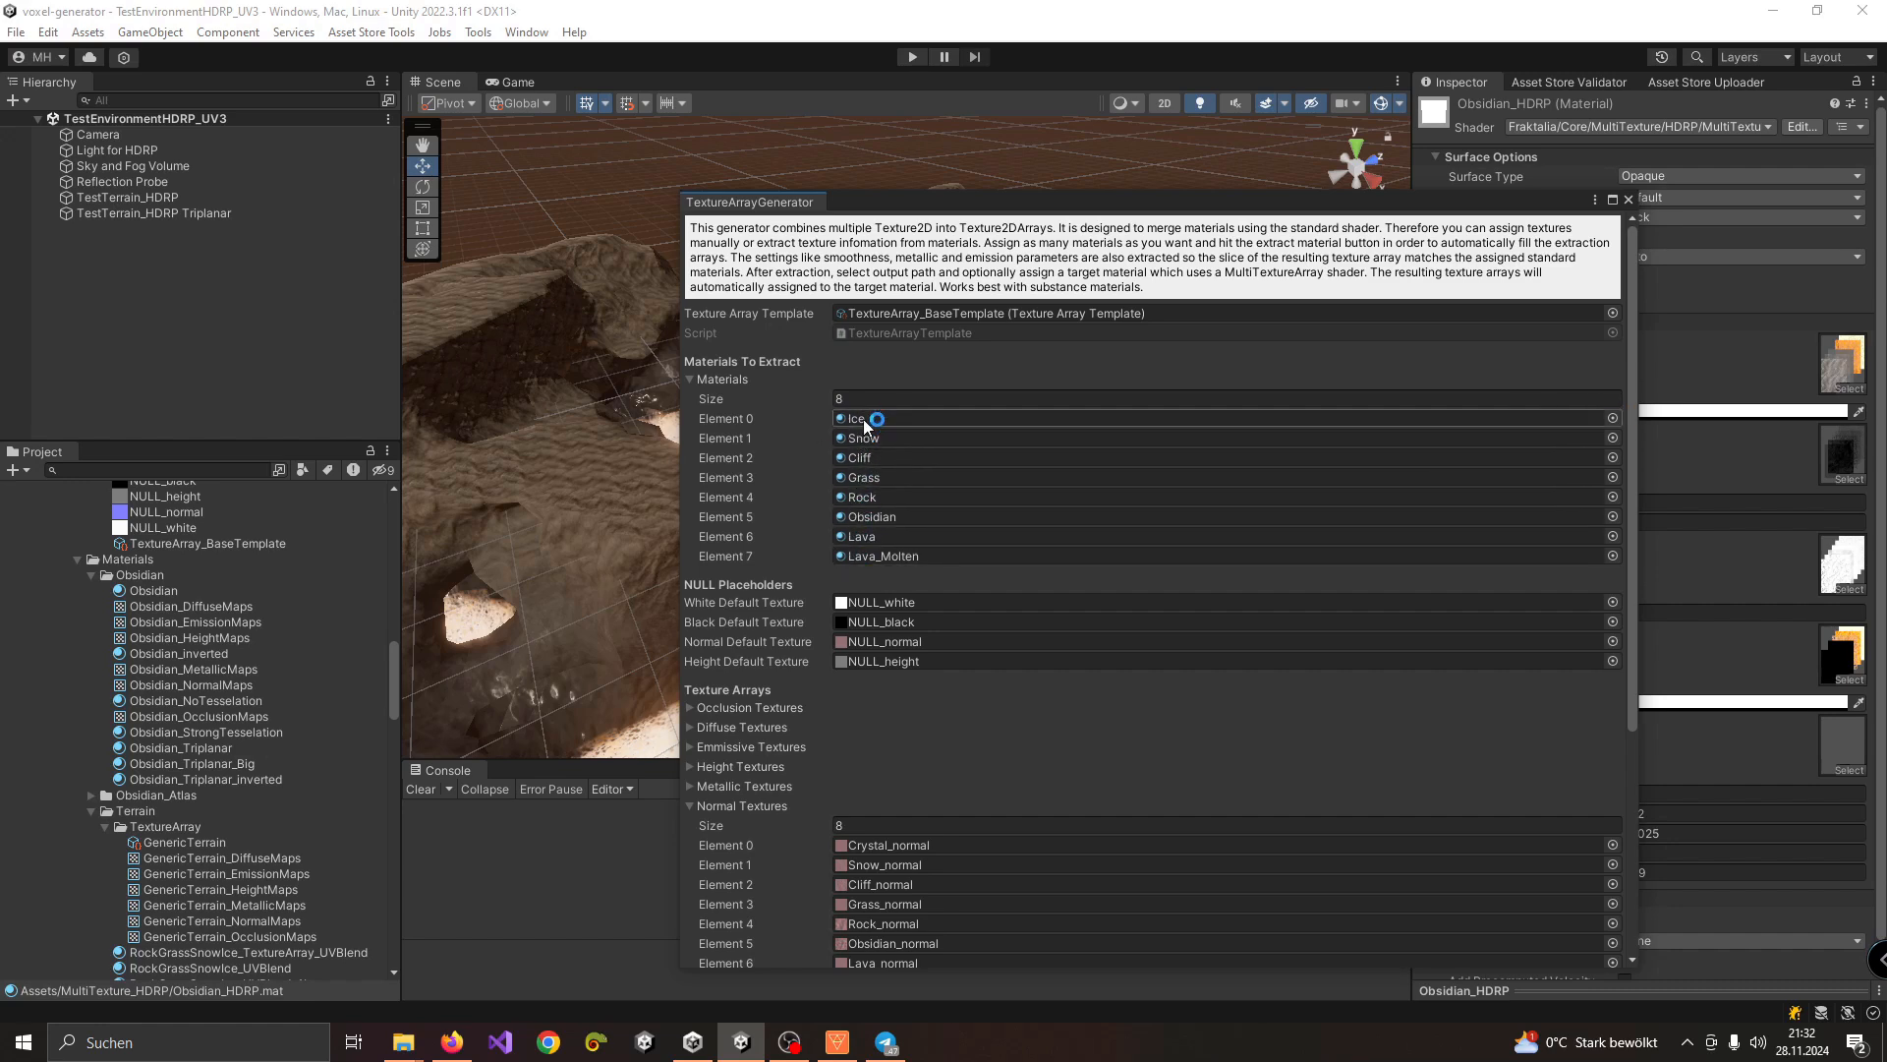
pyautogui.scroll(-6, 961, 481)
pyautogui.scroll(-3, 959, 497)
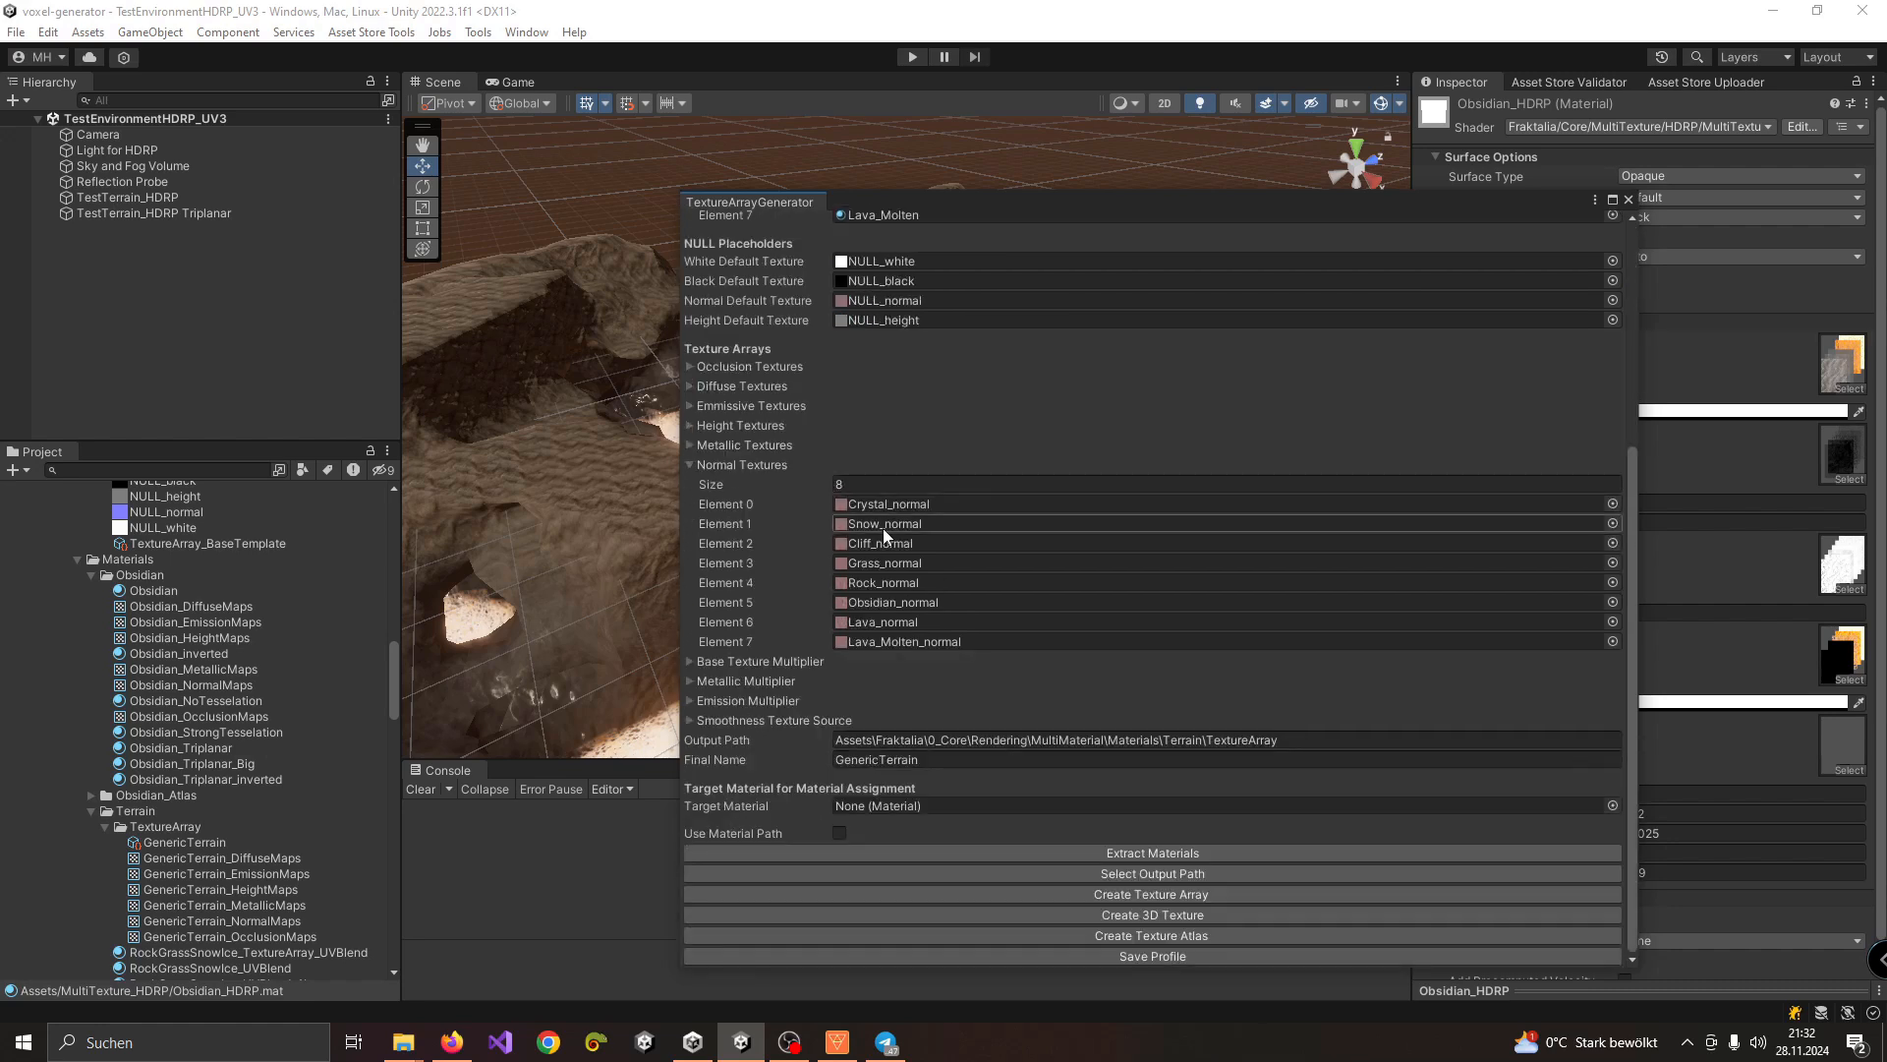
pyautogui.scroll(3, 870, 688)
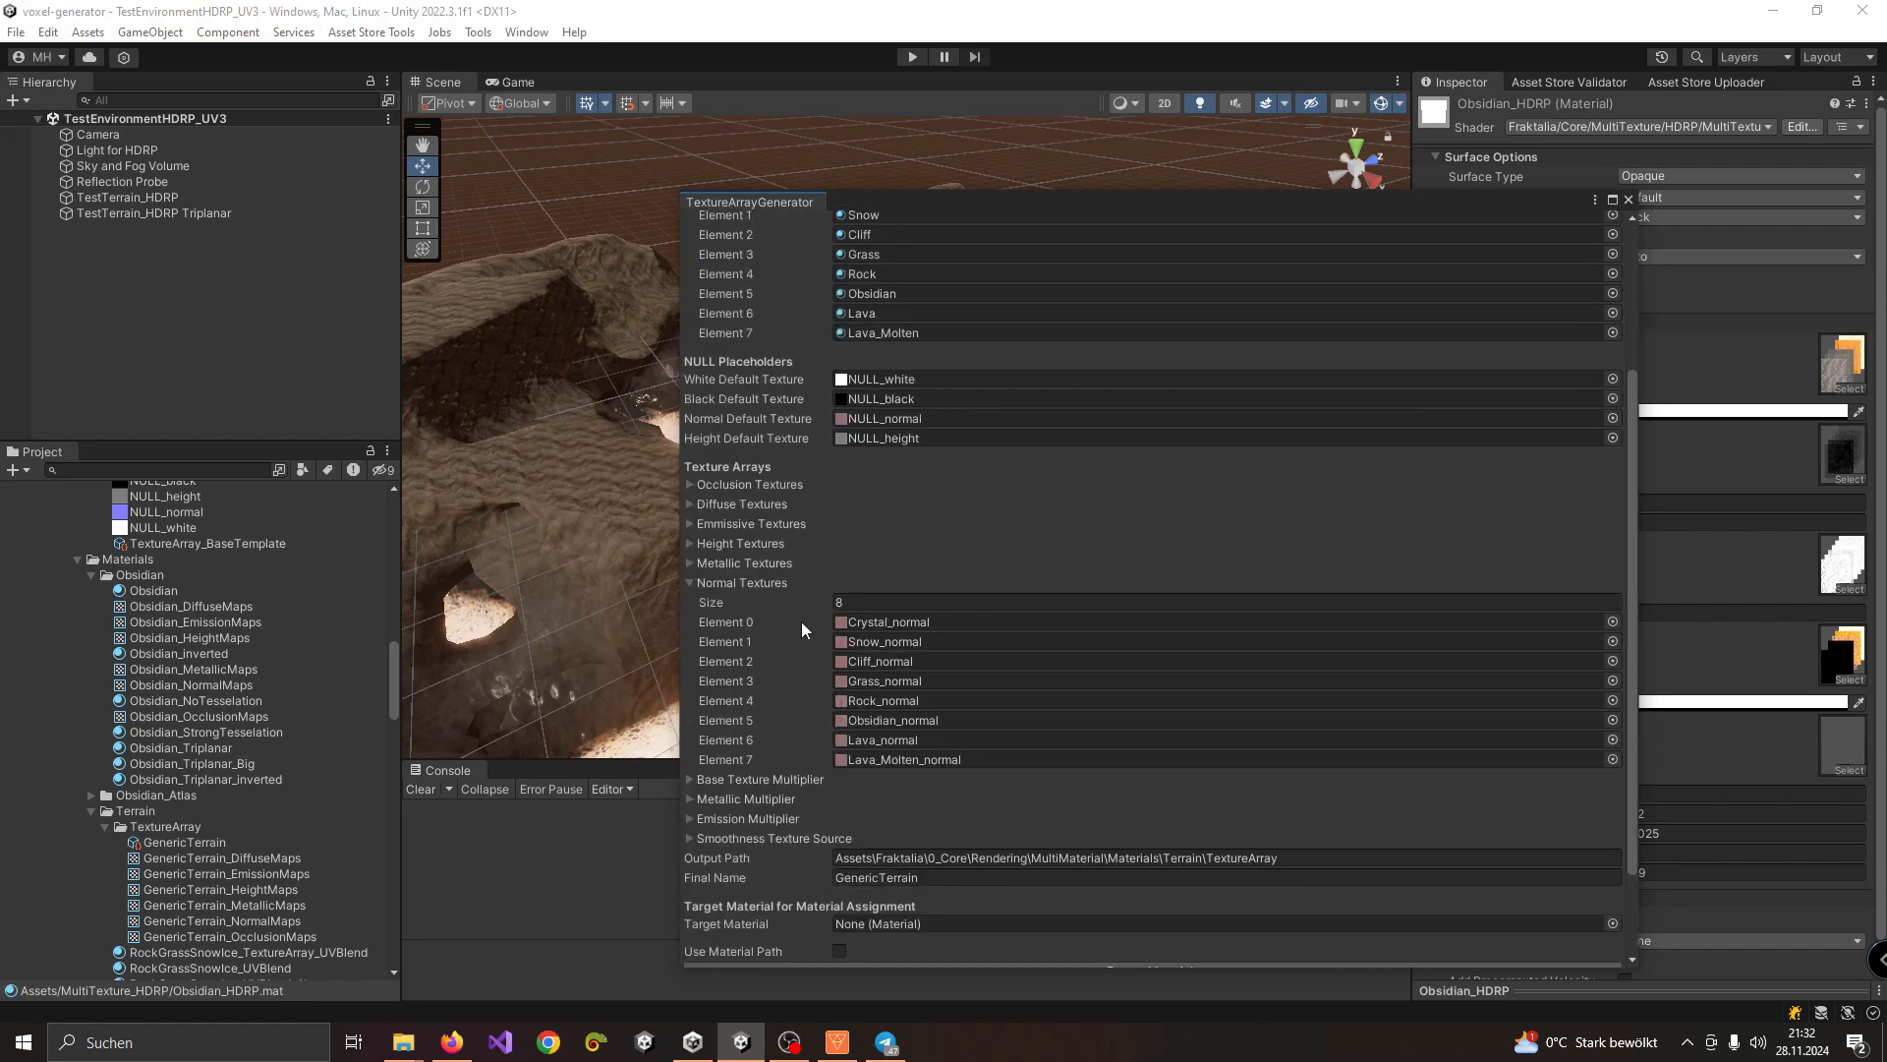
# Step: Inspect the occlusion, diffuse and normal texture lists in the texture array generator, collapse them and close the generator
pyautogui.click(691, 484)
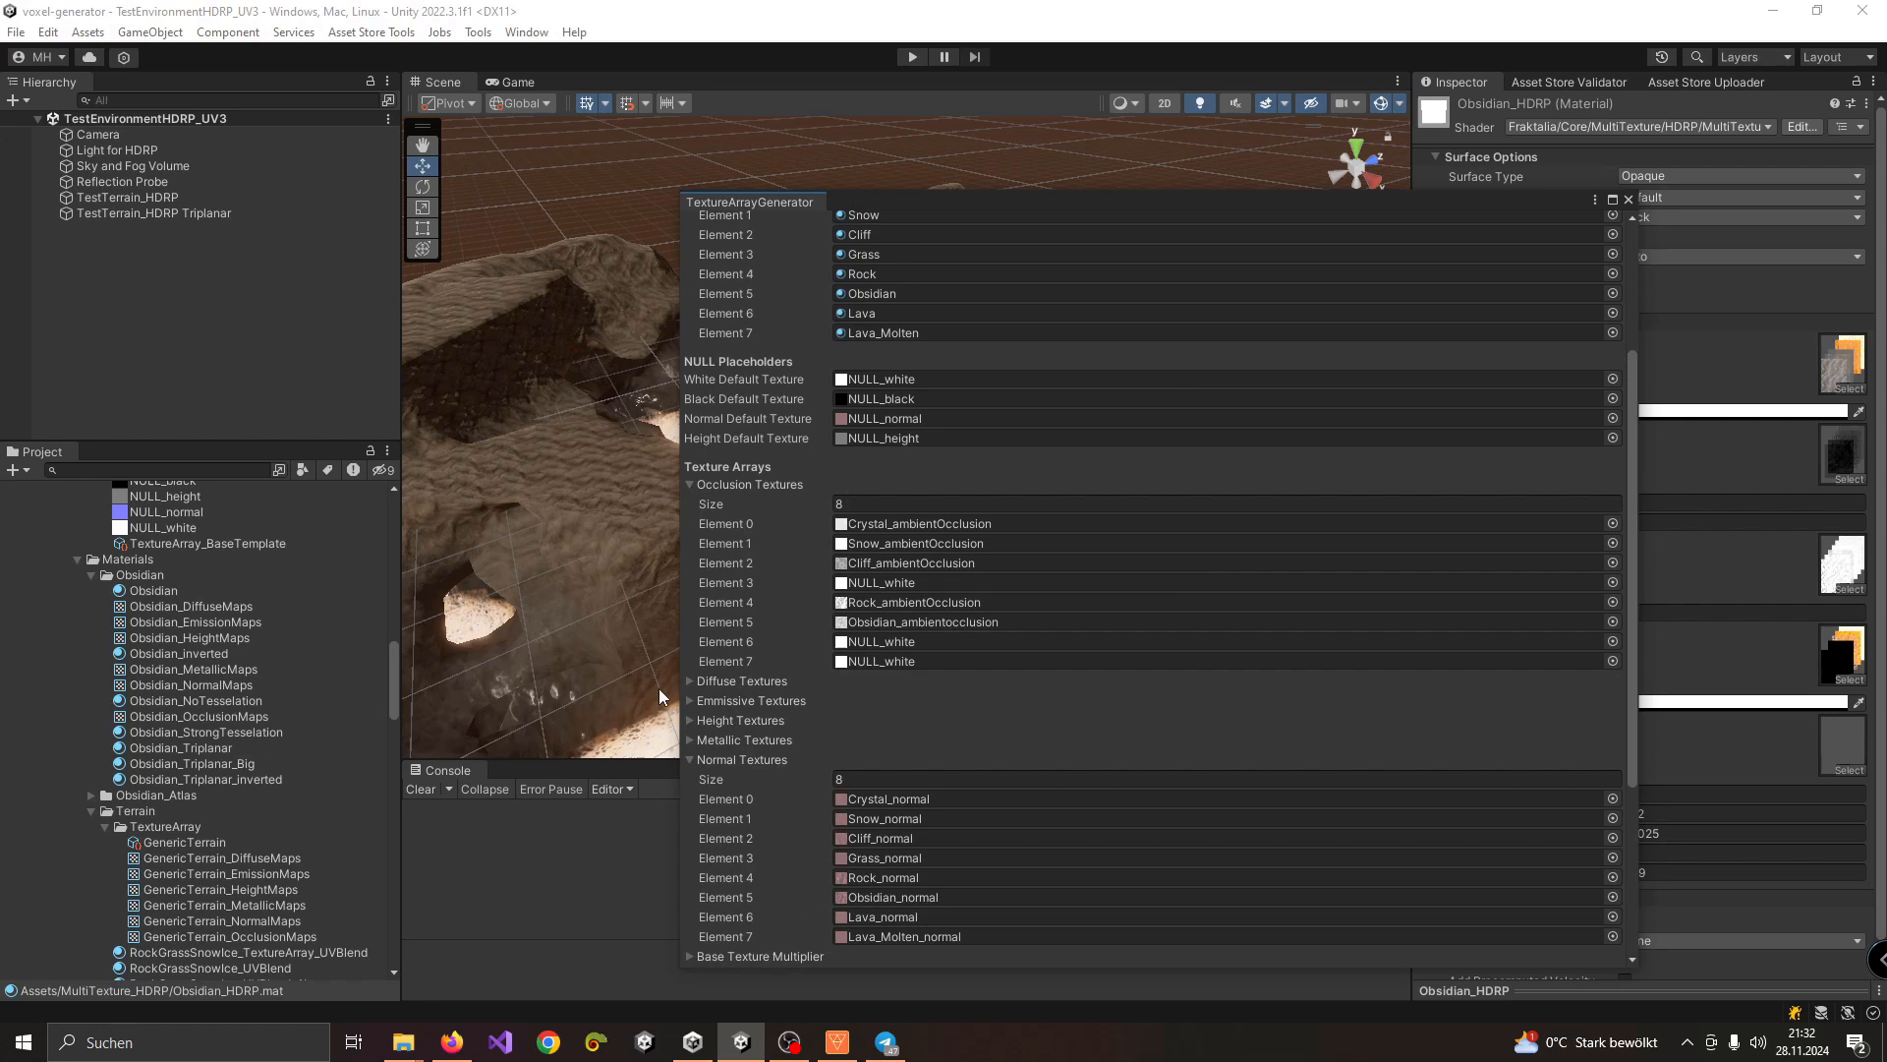
pyautogui.click(694, 682)
pyautogui.click(694, 682)
pyautogui.click(692, 485)
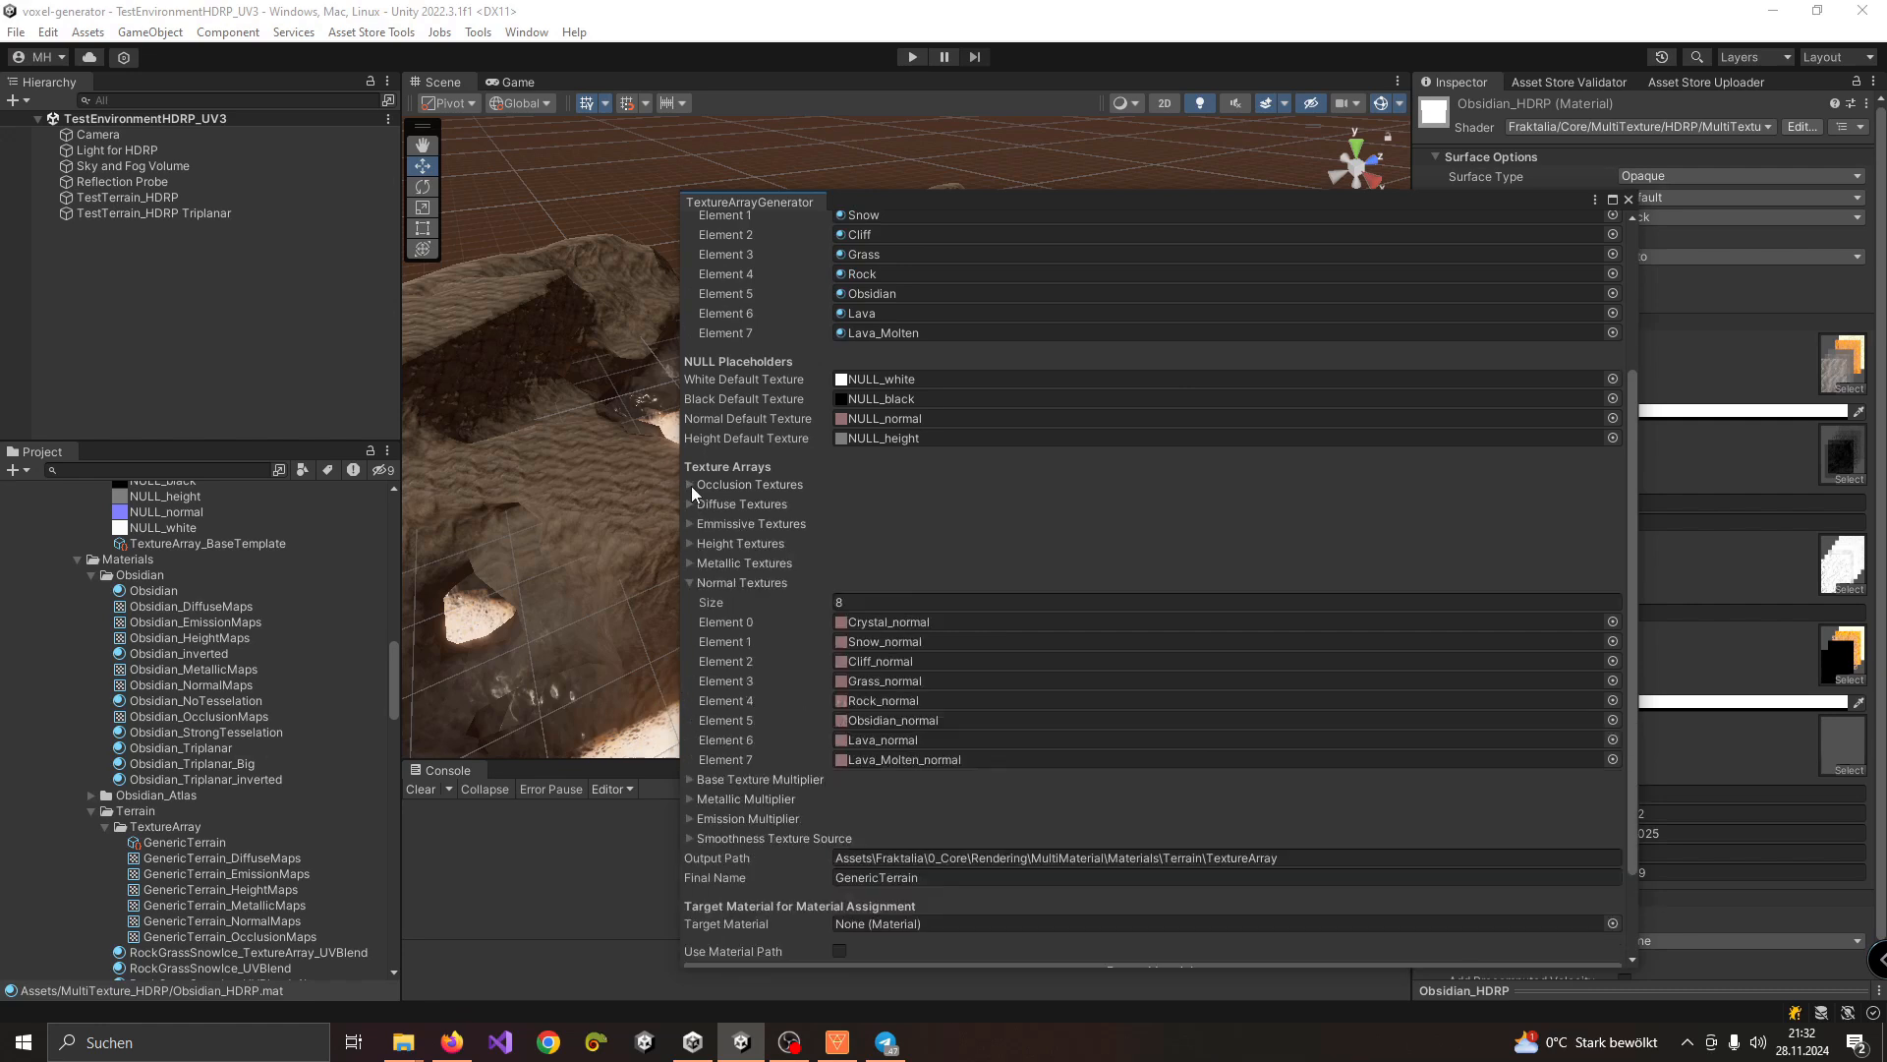
pyautogui.click(689, 583)
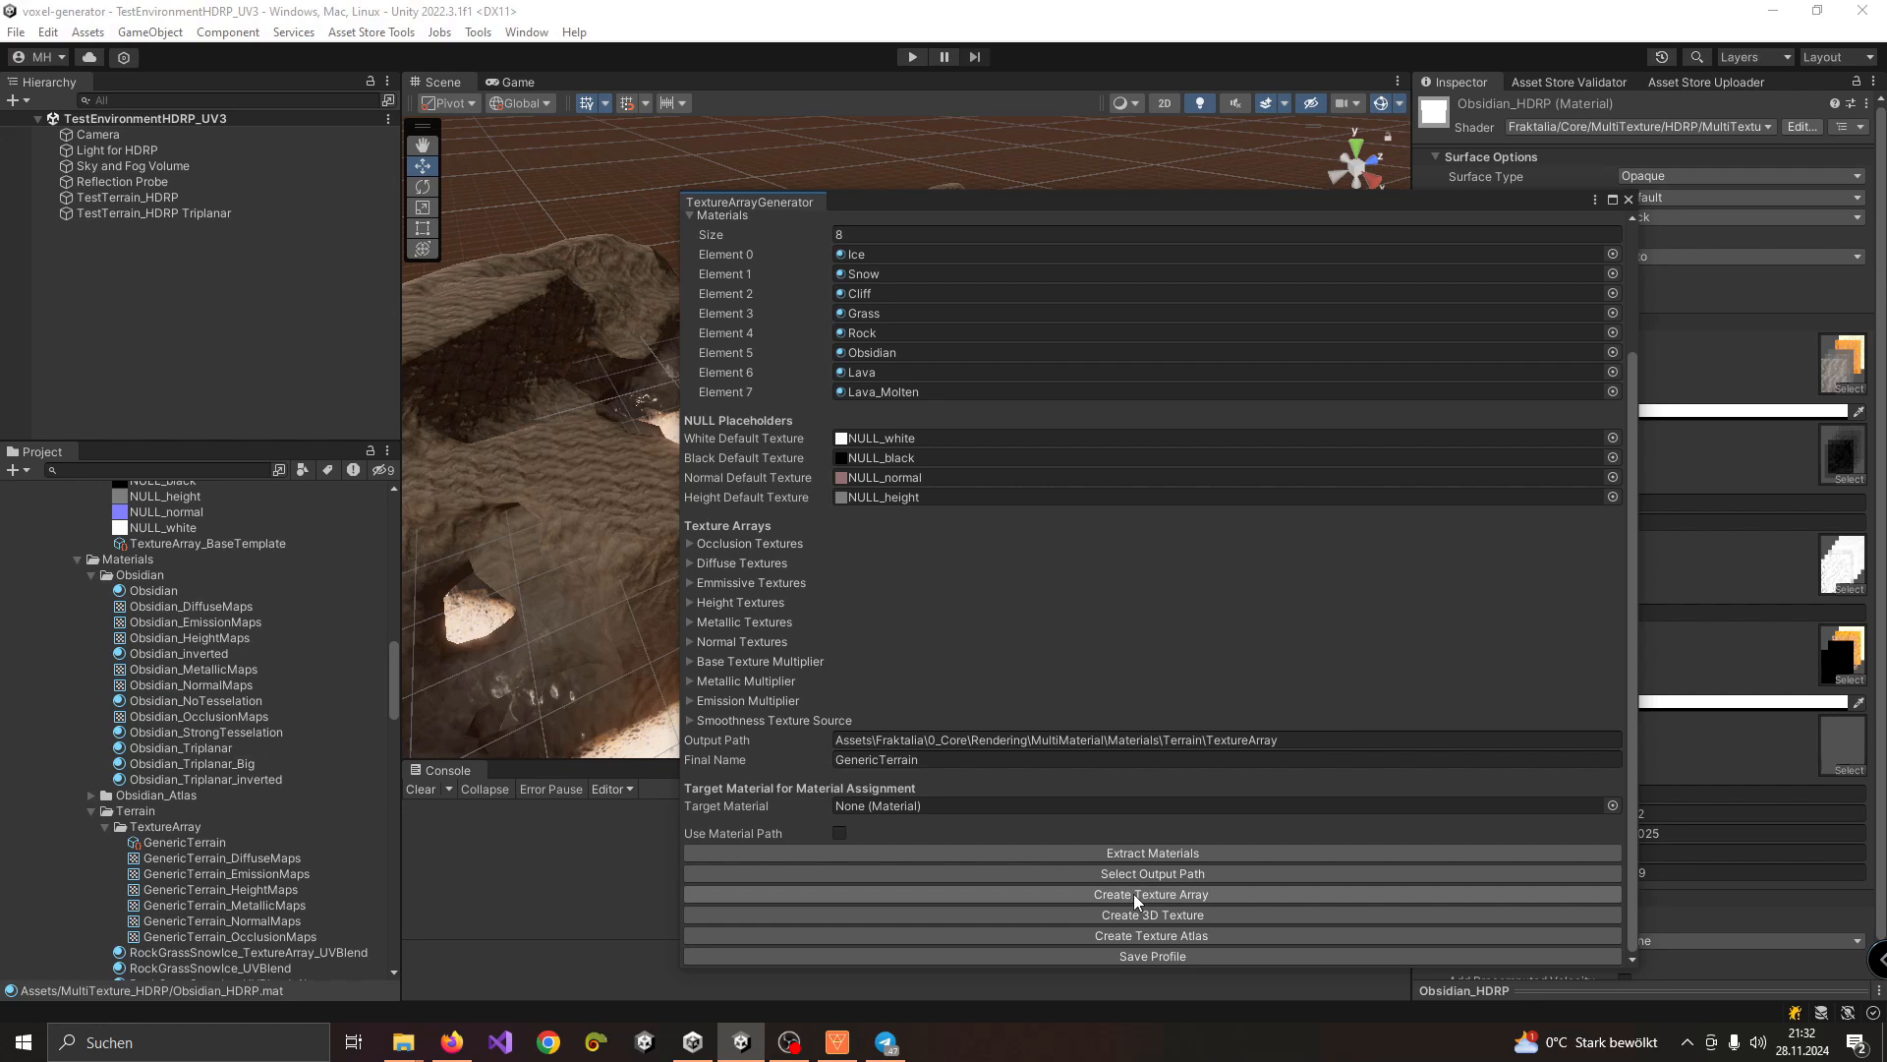
pyautogui.click(1629, 199)
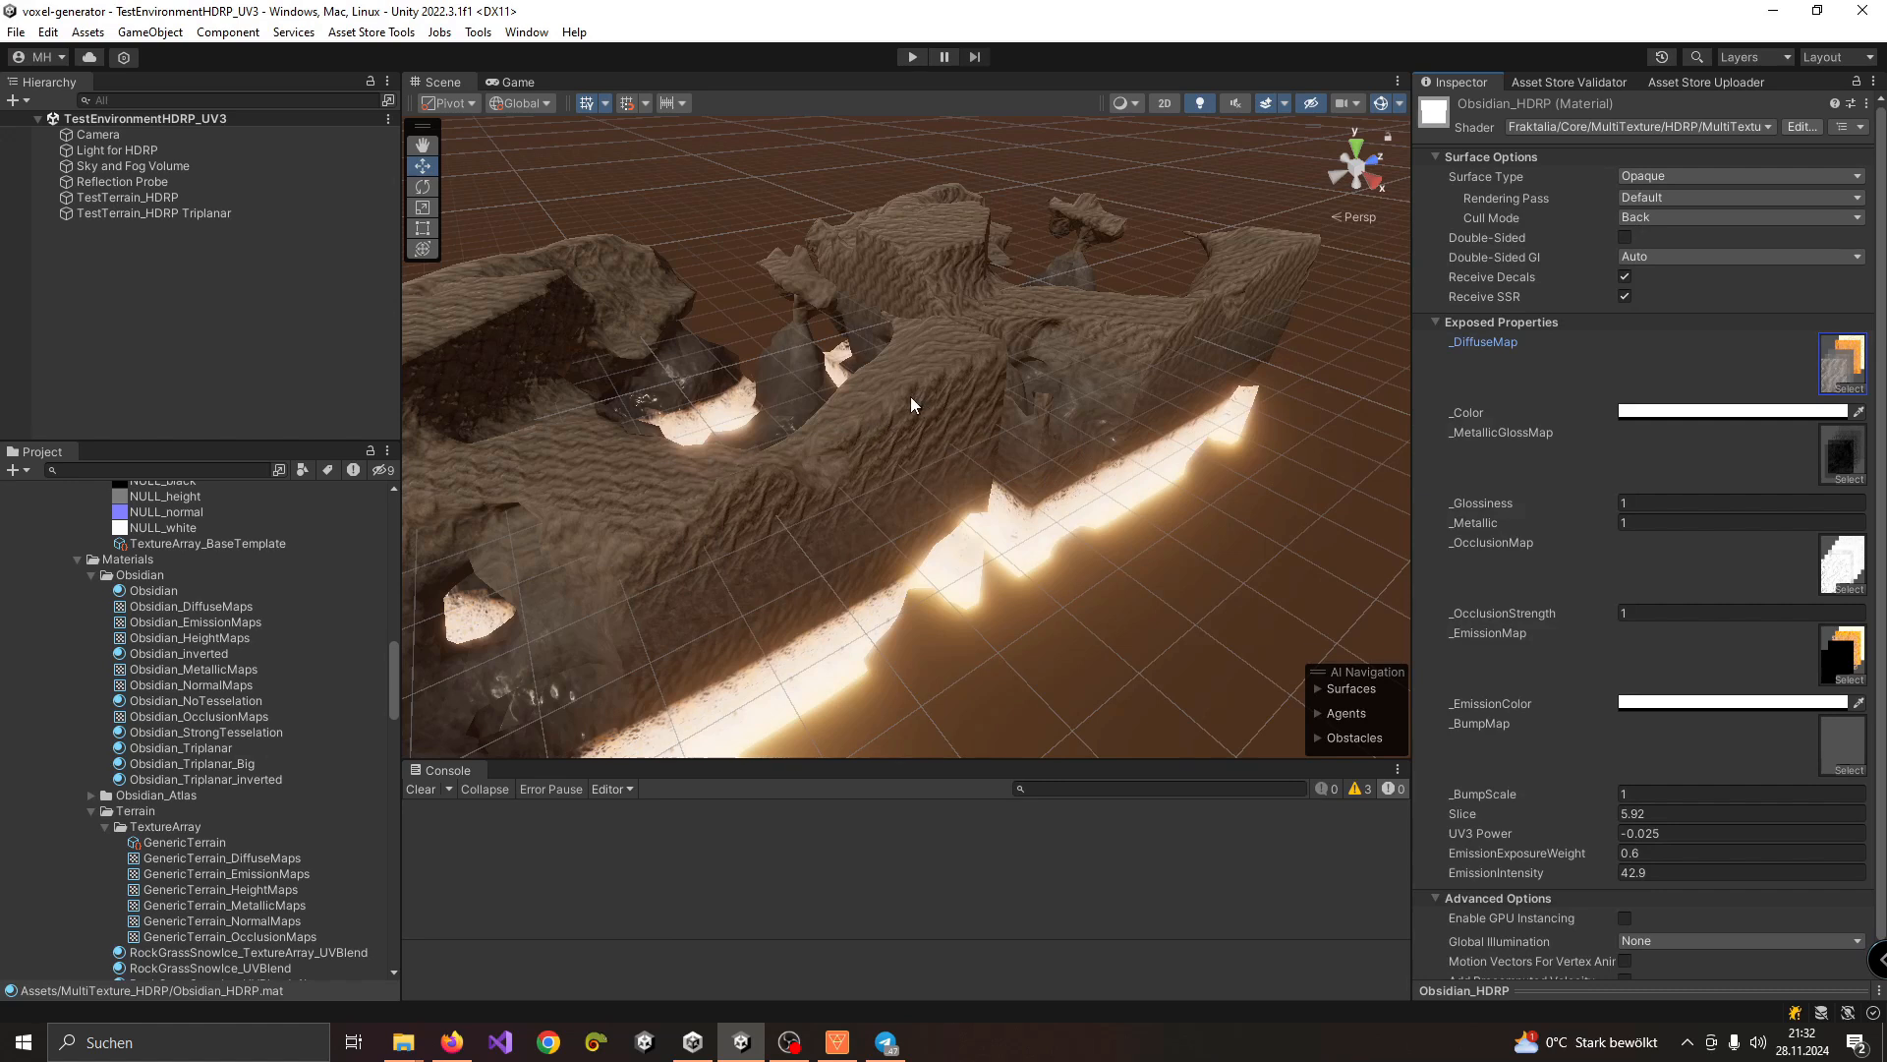
# Step: Locate the Obsidian_DiffuseMaps array from the material's _DiffuseMap and enlarge its texture preview
pyautogui.click(1843, 364)
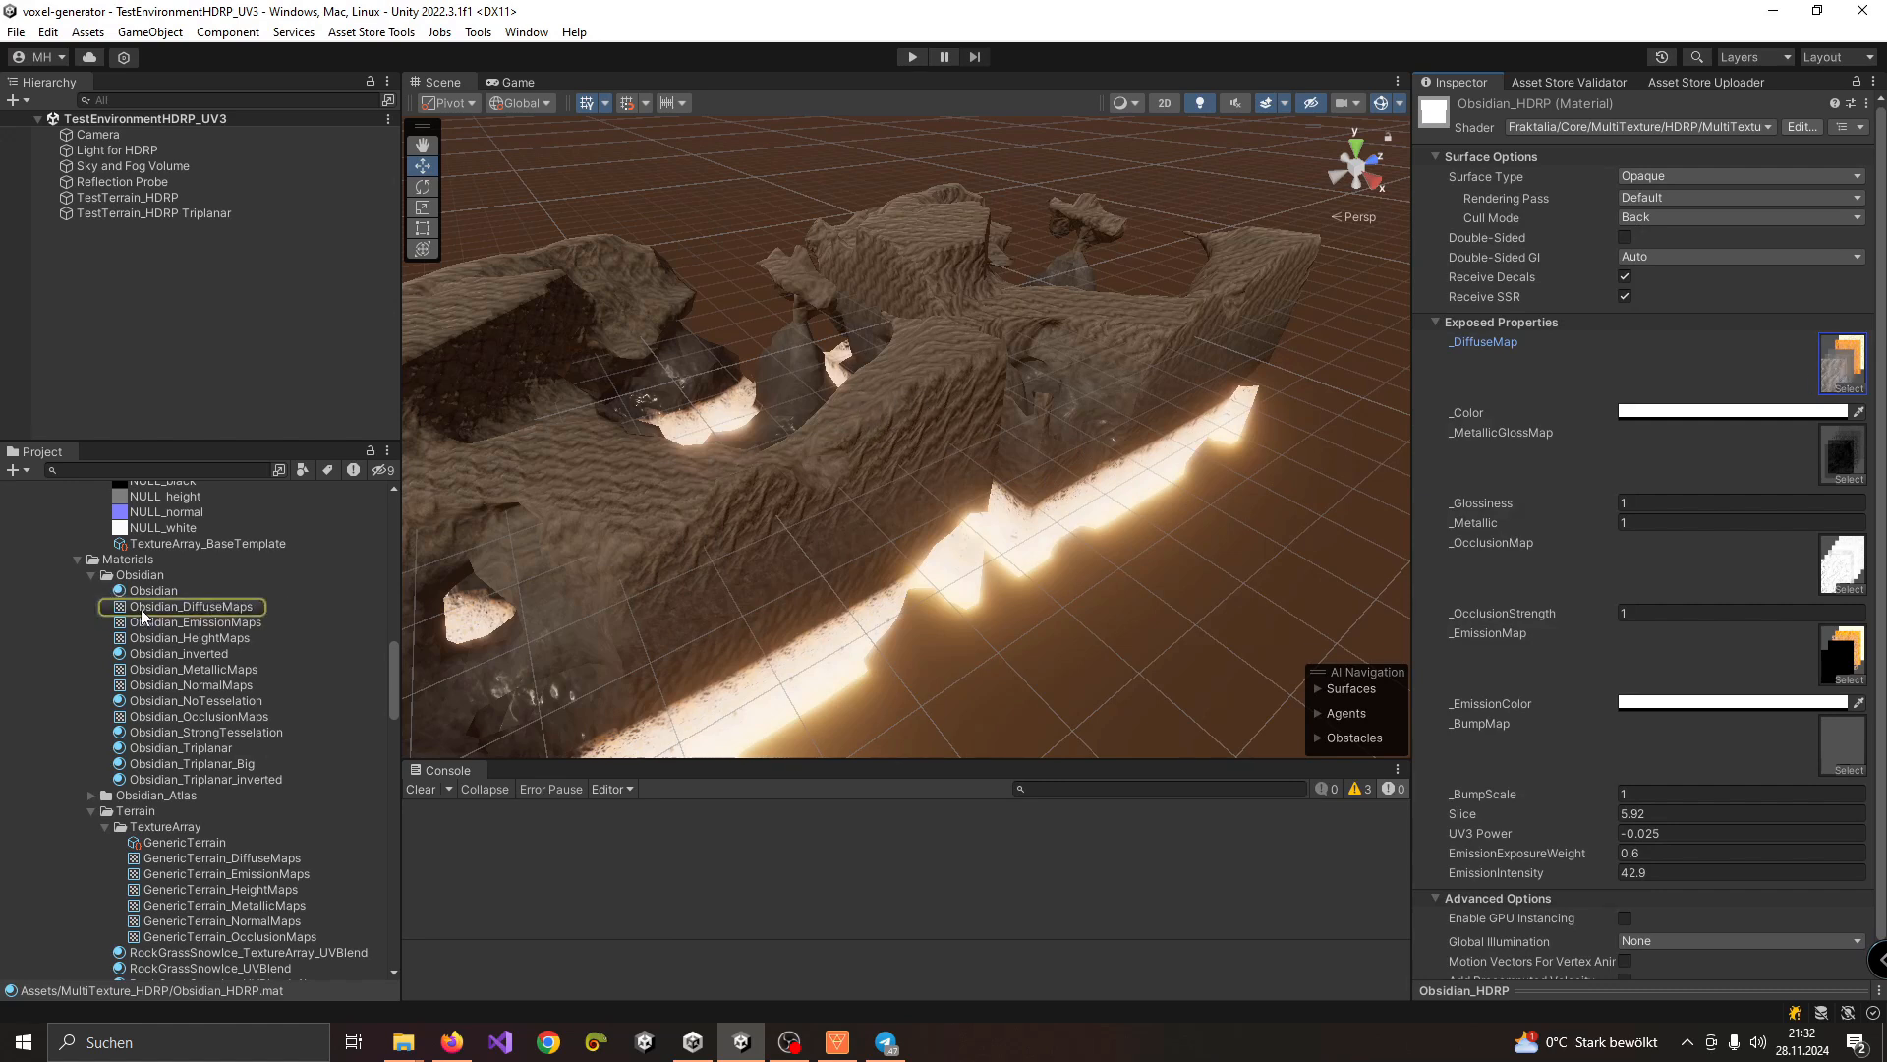
pyautogui.doubleClick(1843, 364)
pyautogui.click(167, 619)
pyautogui.click(170, 605)
pyautogui.moveTo(1535, 989); pyautogui.dragTo(1542, 600)
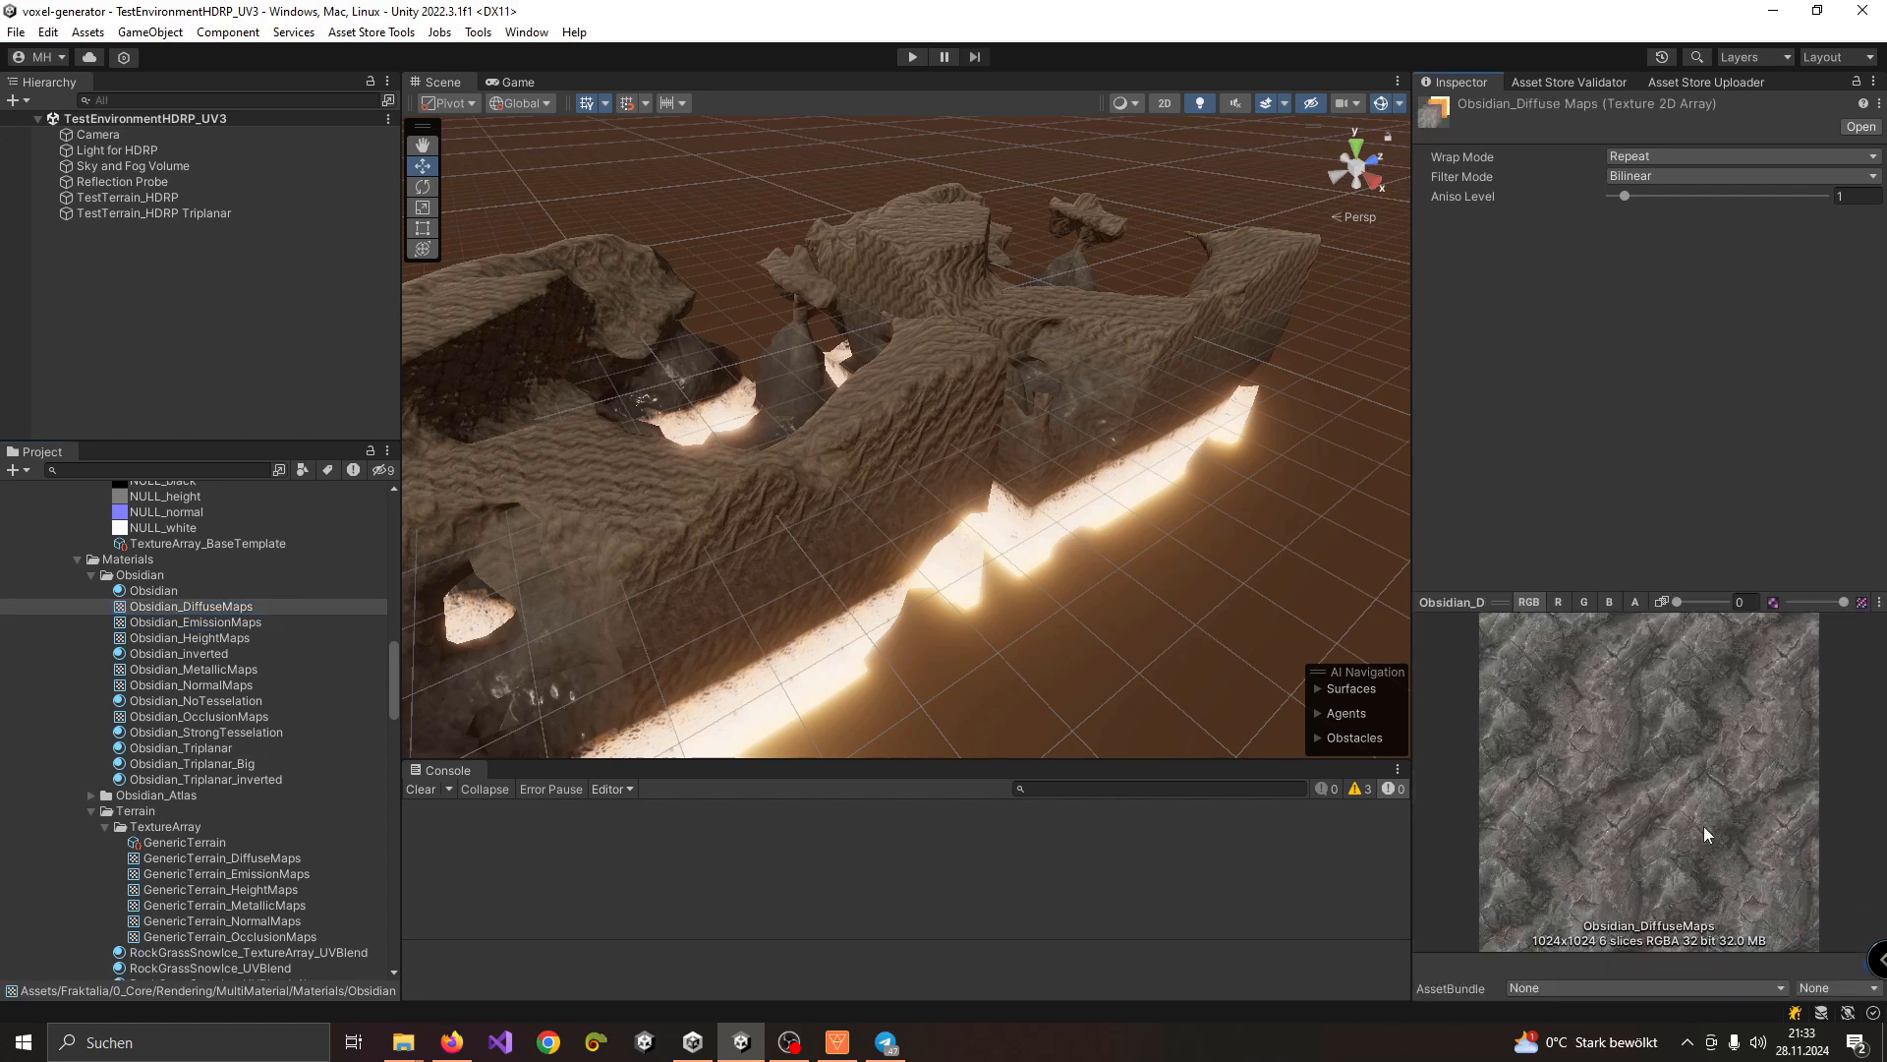
# Step: Compare the slices, compression format and memory size of the Obsidian_DiffuseMaps and GenericTerrain_DiffuseMaps texture arrays
pyautogui.click(186, 622)
pyautogui.click(195, 605)
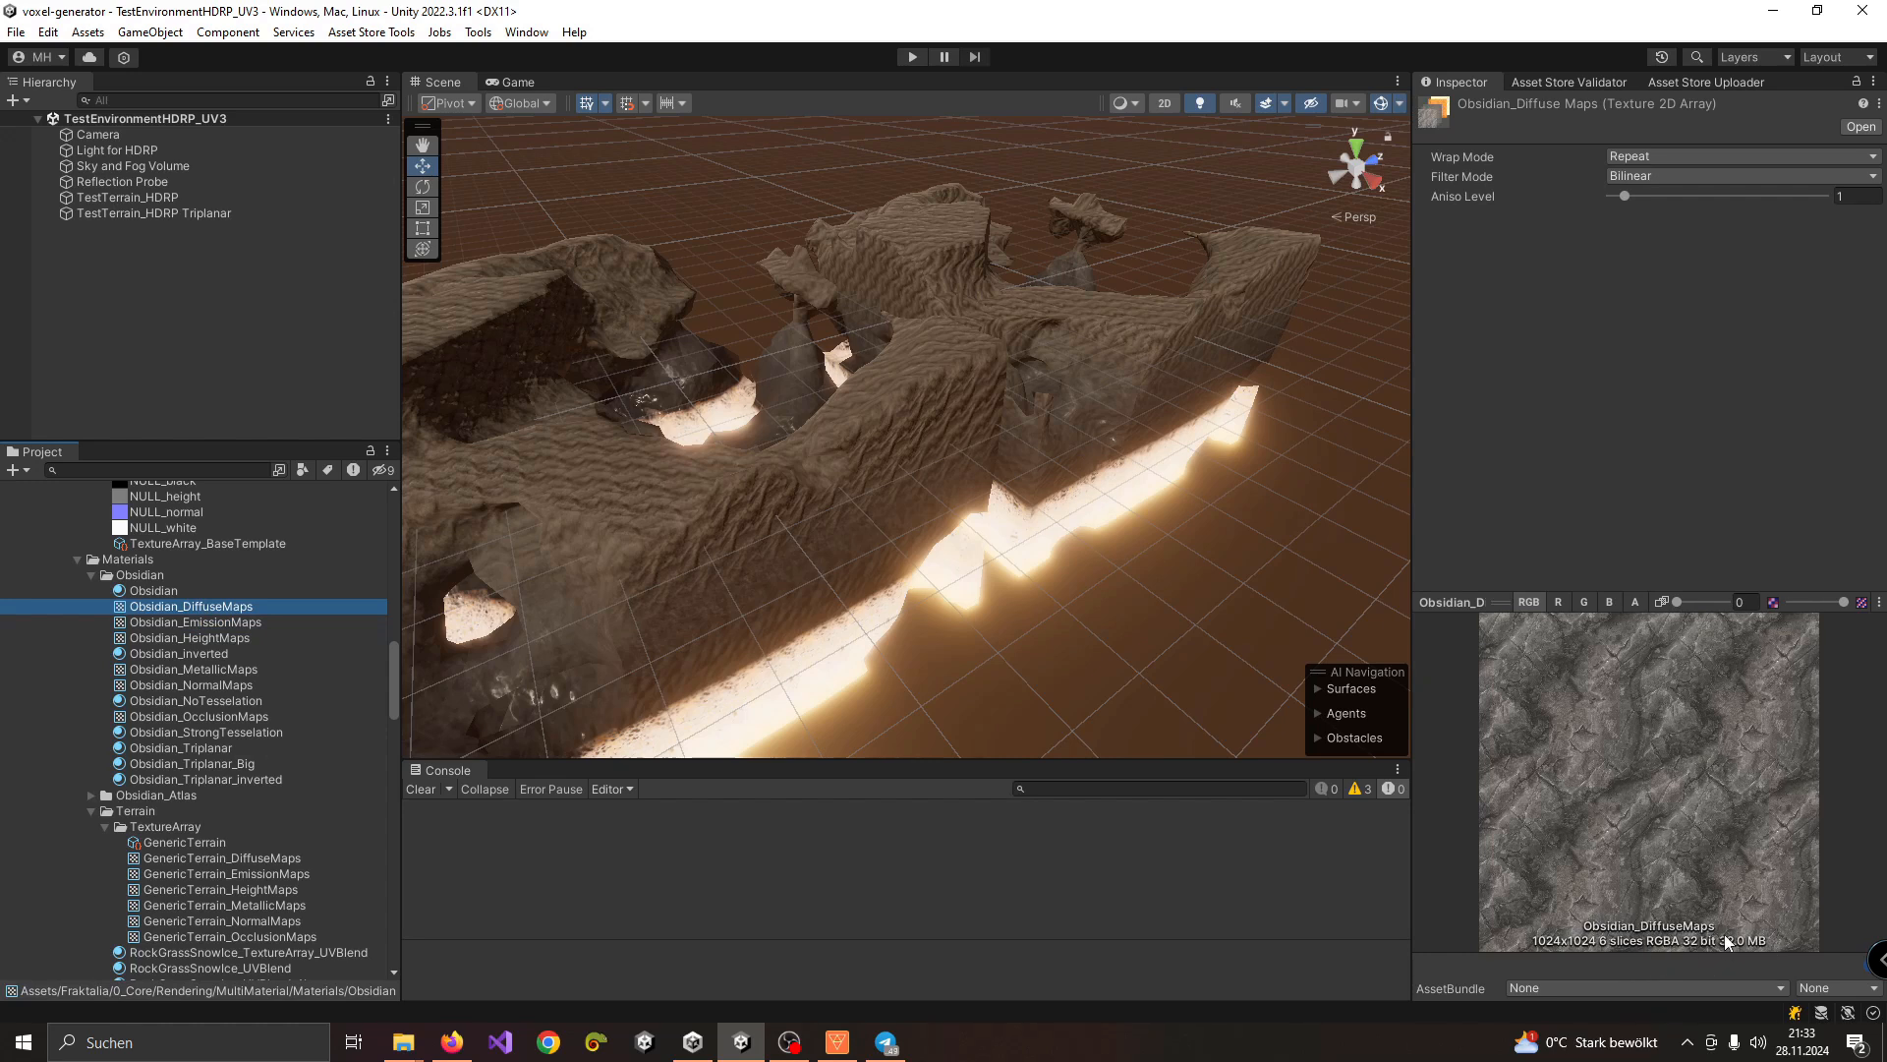
pyautogui.click(246, 857)
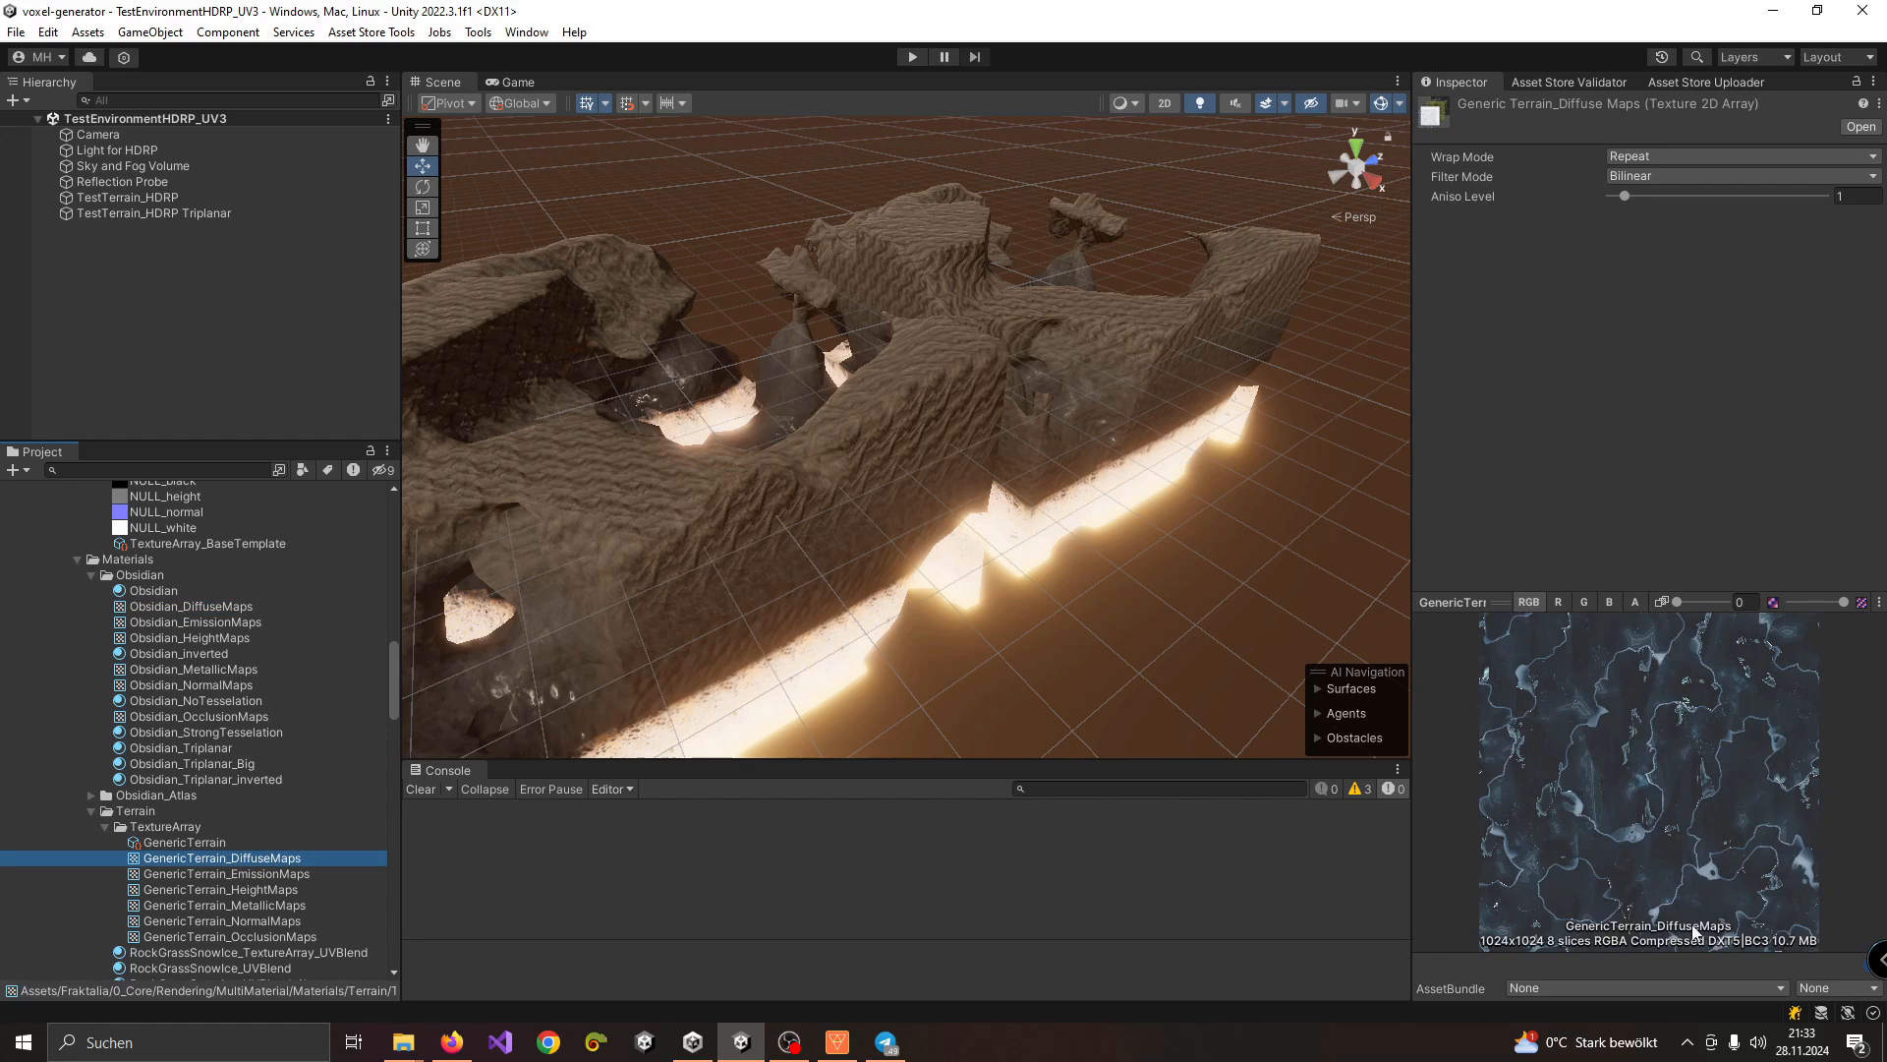
pyautogui.click(220, 605)
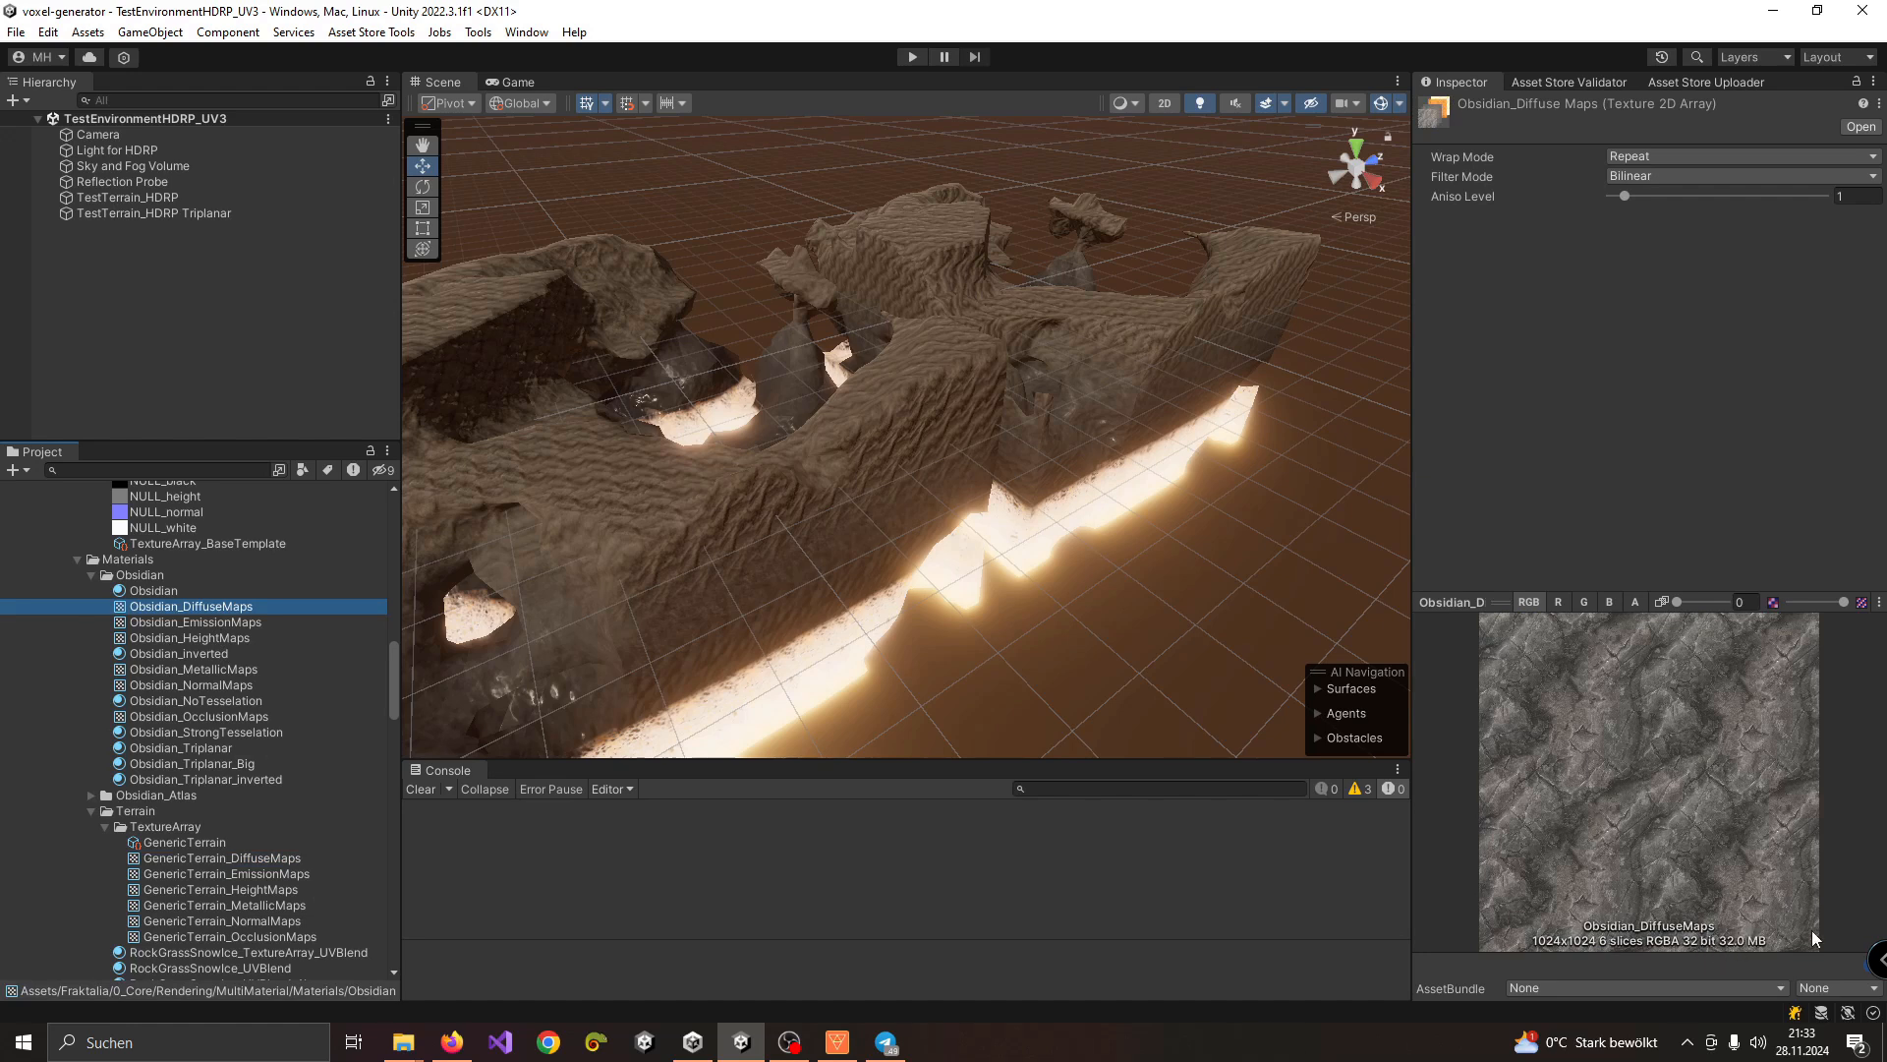
pyautogui.click(378, 857)
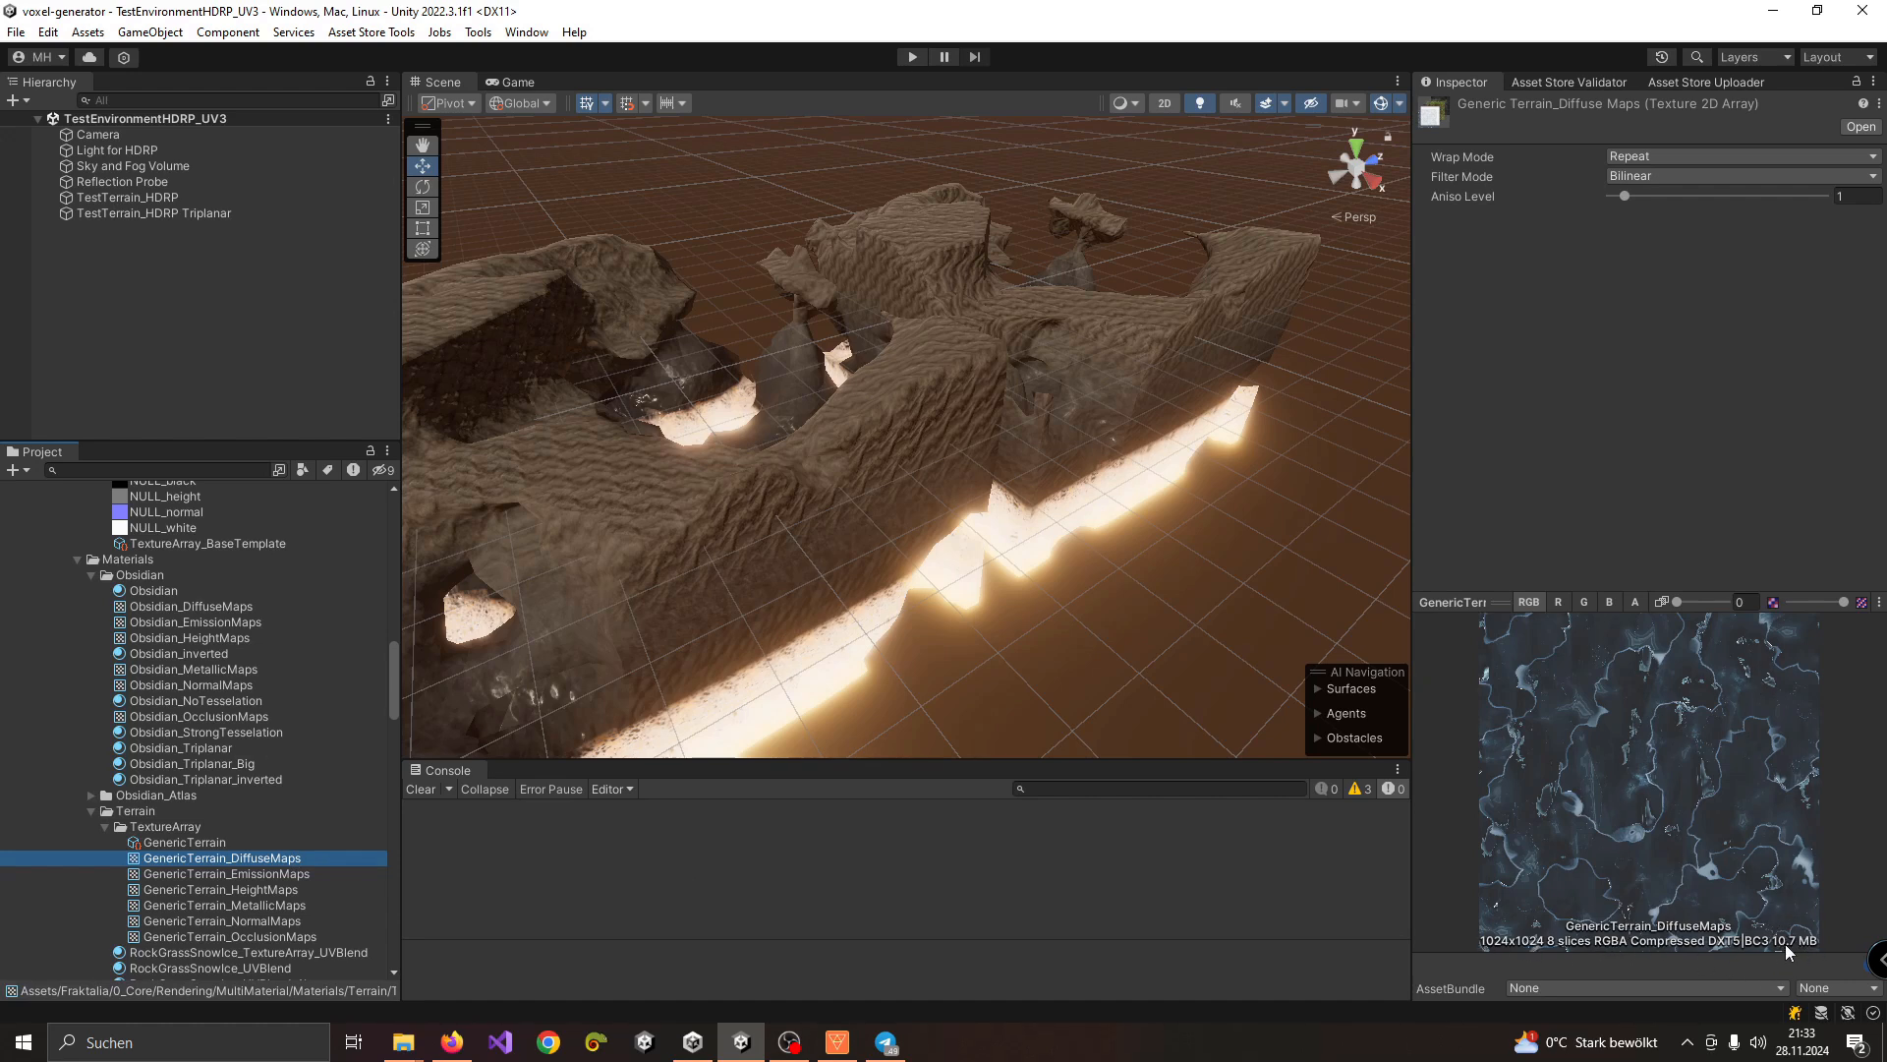
pyautogui.moveTo(1677, 601)
pyautogui.mouseDown()
pyautogui.moveTo(1726, 609)
pyautogui.moveTo(1677, 610)
pyautogui.mouseUp()
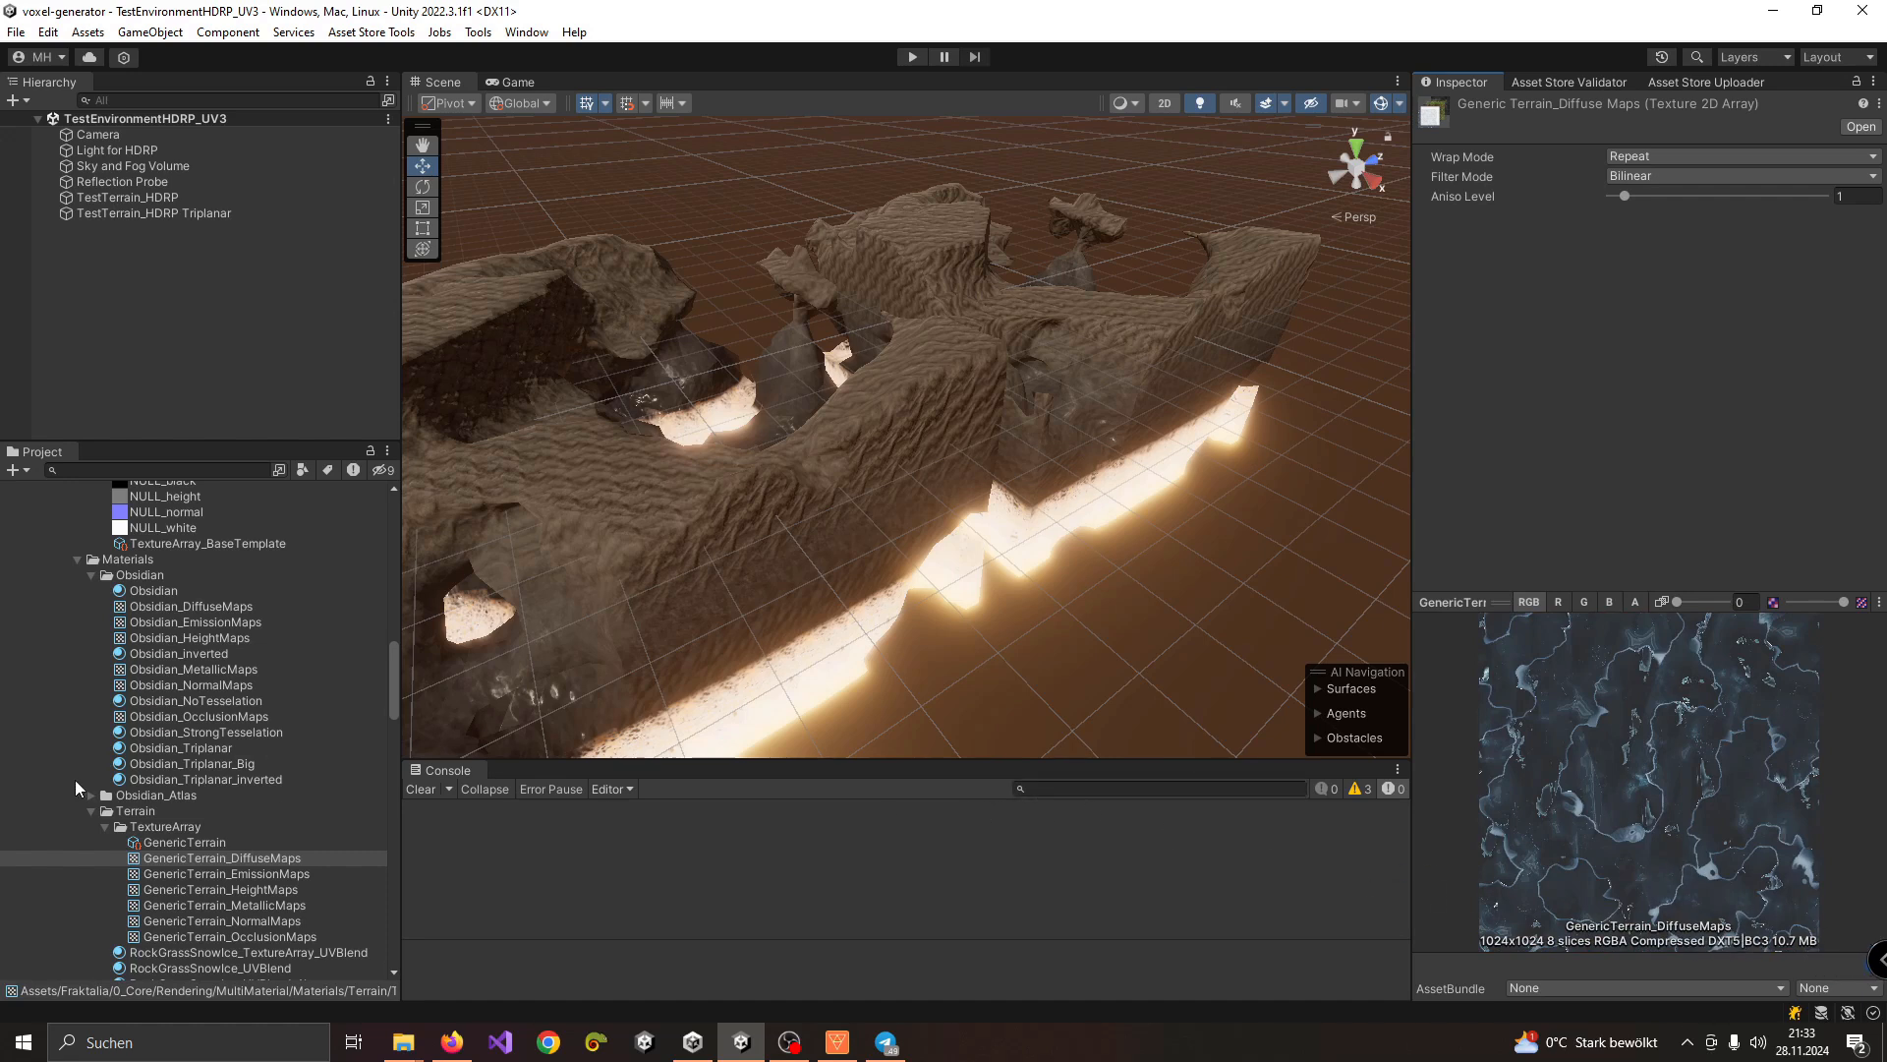
pyautogui.click(222, 874)
pyautogui.press('Up')
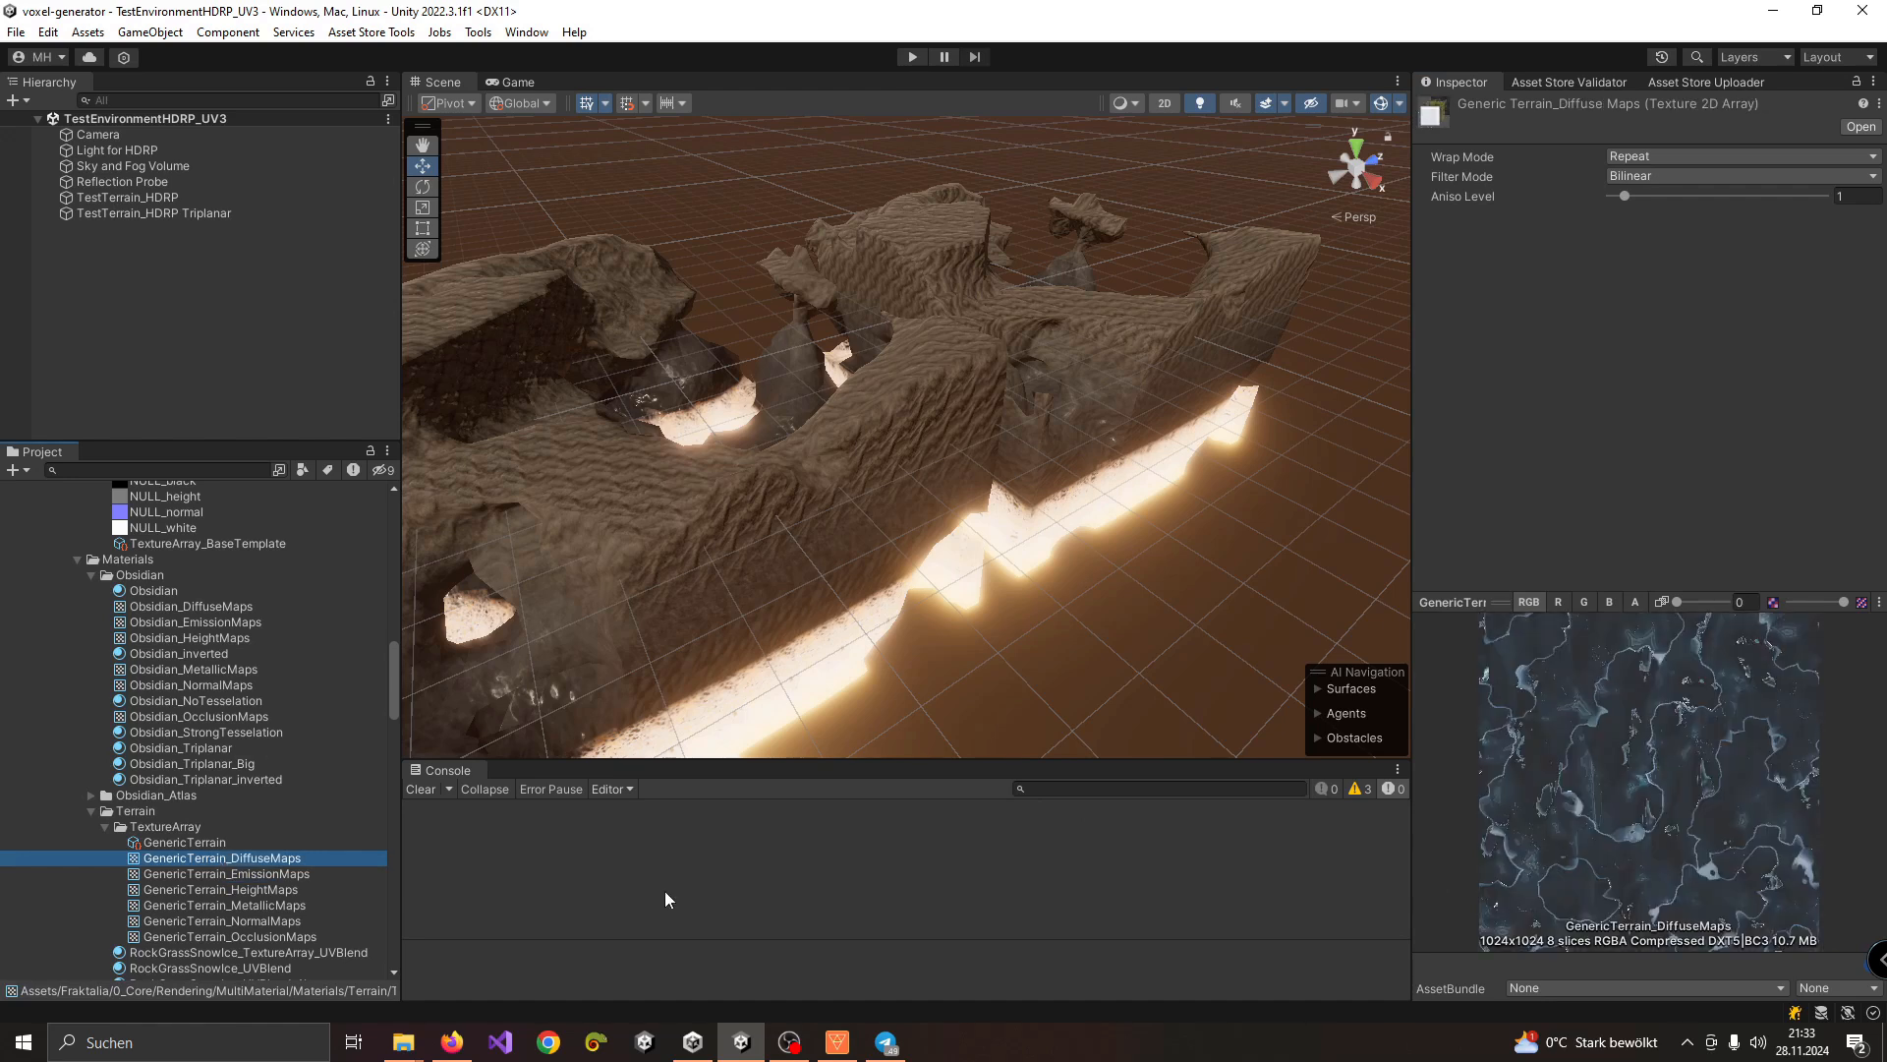
pyautogui.scroll(-3, 86, 747)
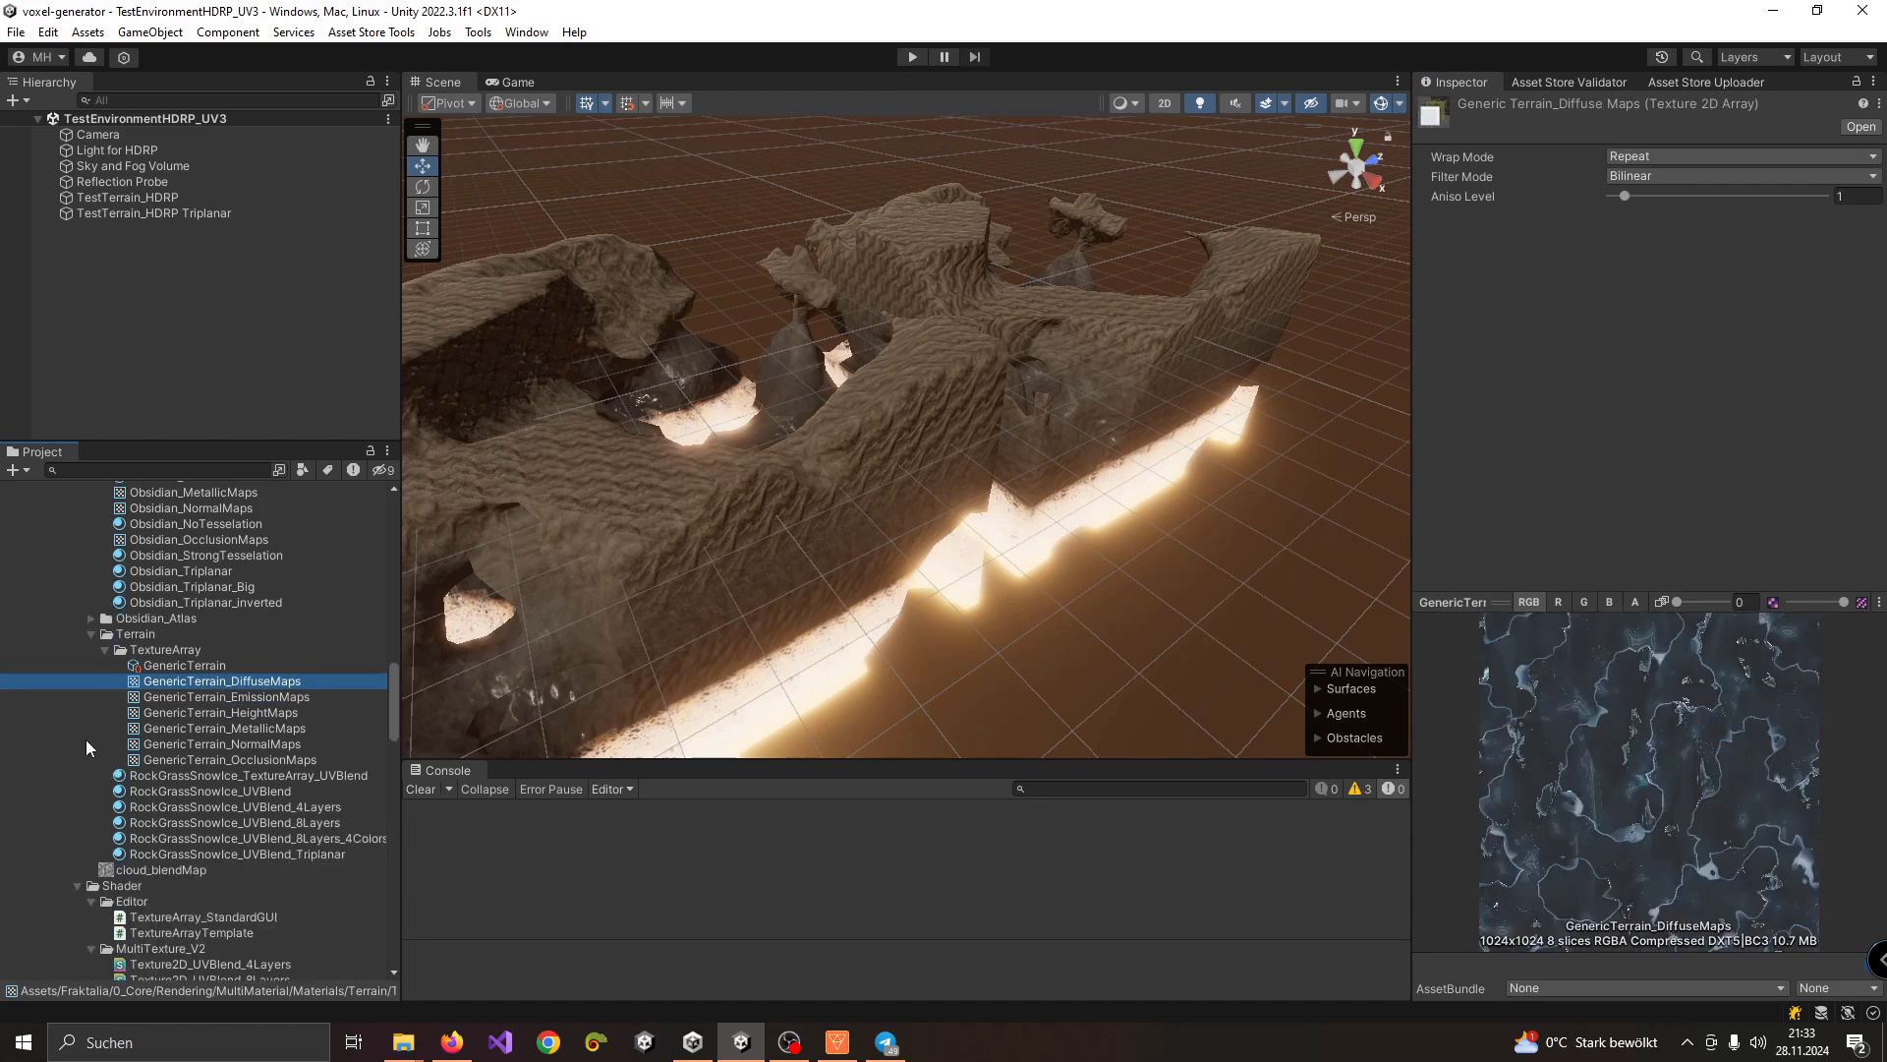
# Step: Locate the Obsidian_HDRP material used by TestTerrain_HDRP, review its exposed properties and examine it on the terrain
pyautogui.click(128, 198)
pyautogui.click(1689, 352)
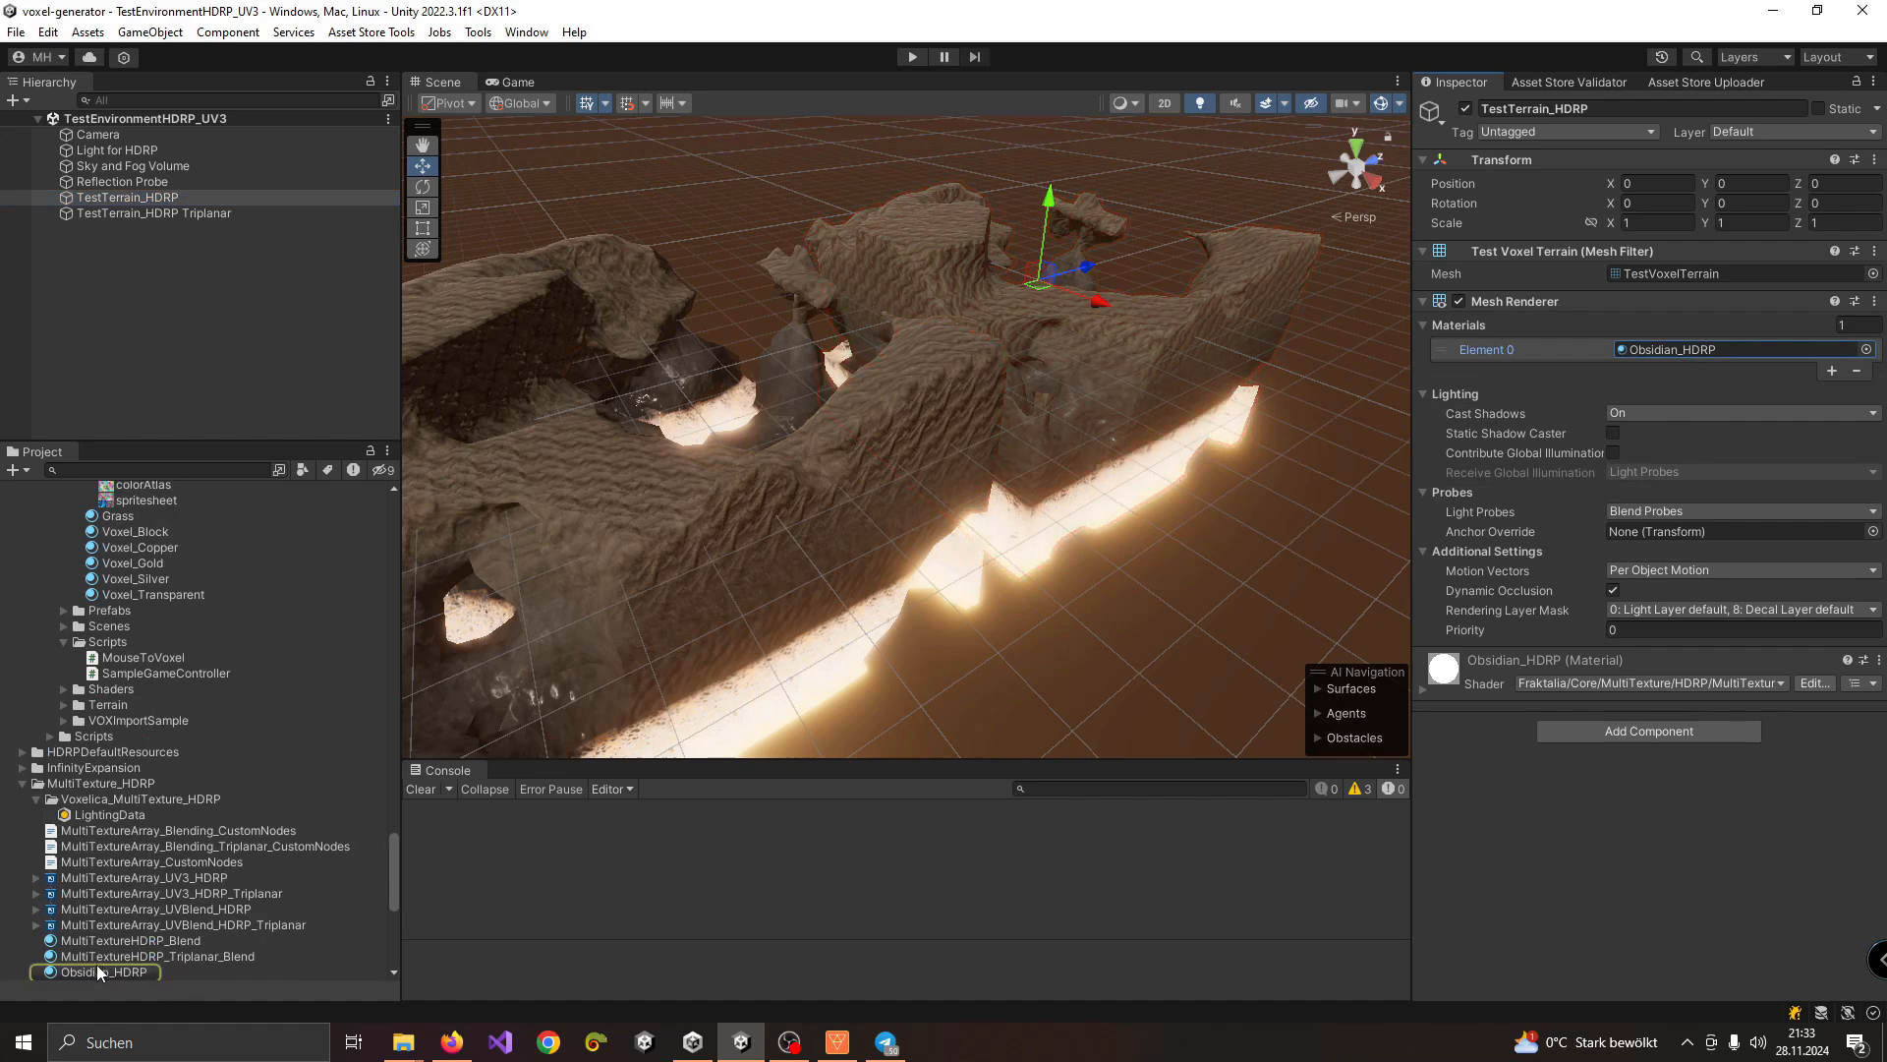
pyautogui.click(96, 969)
pyautogui.scroll(-5, 1734, 420)
pyautogui.scroll(5, 1701, 320)
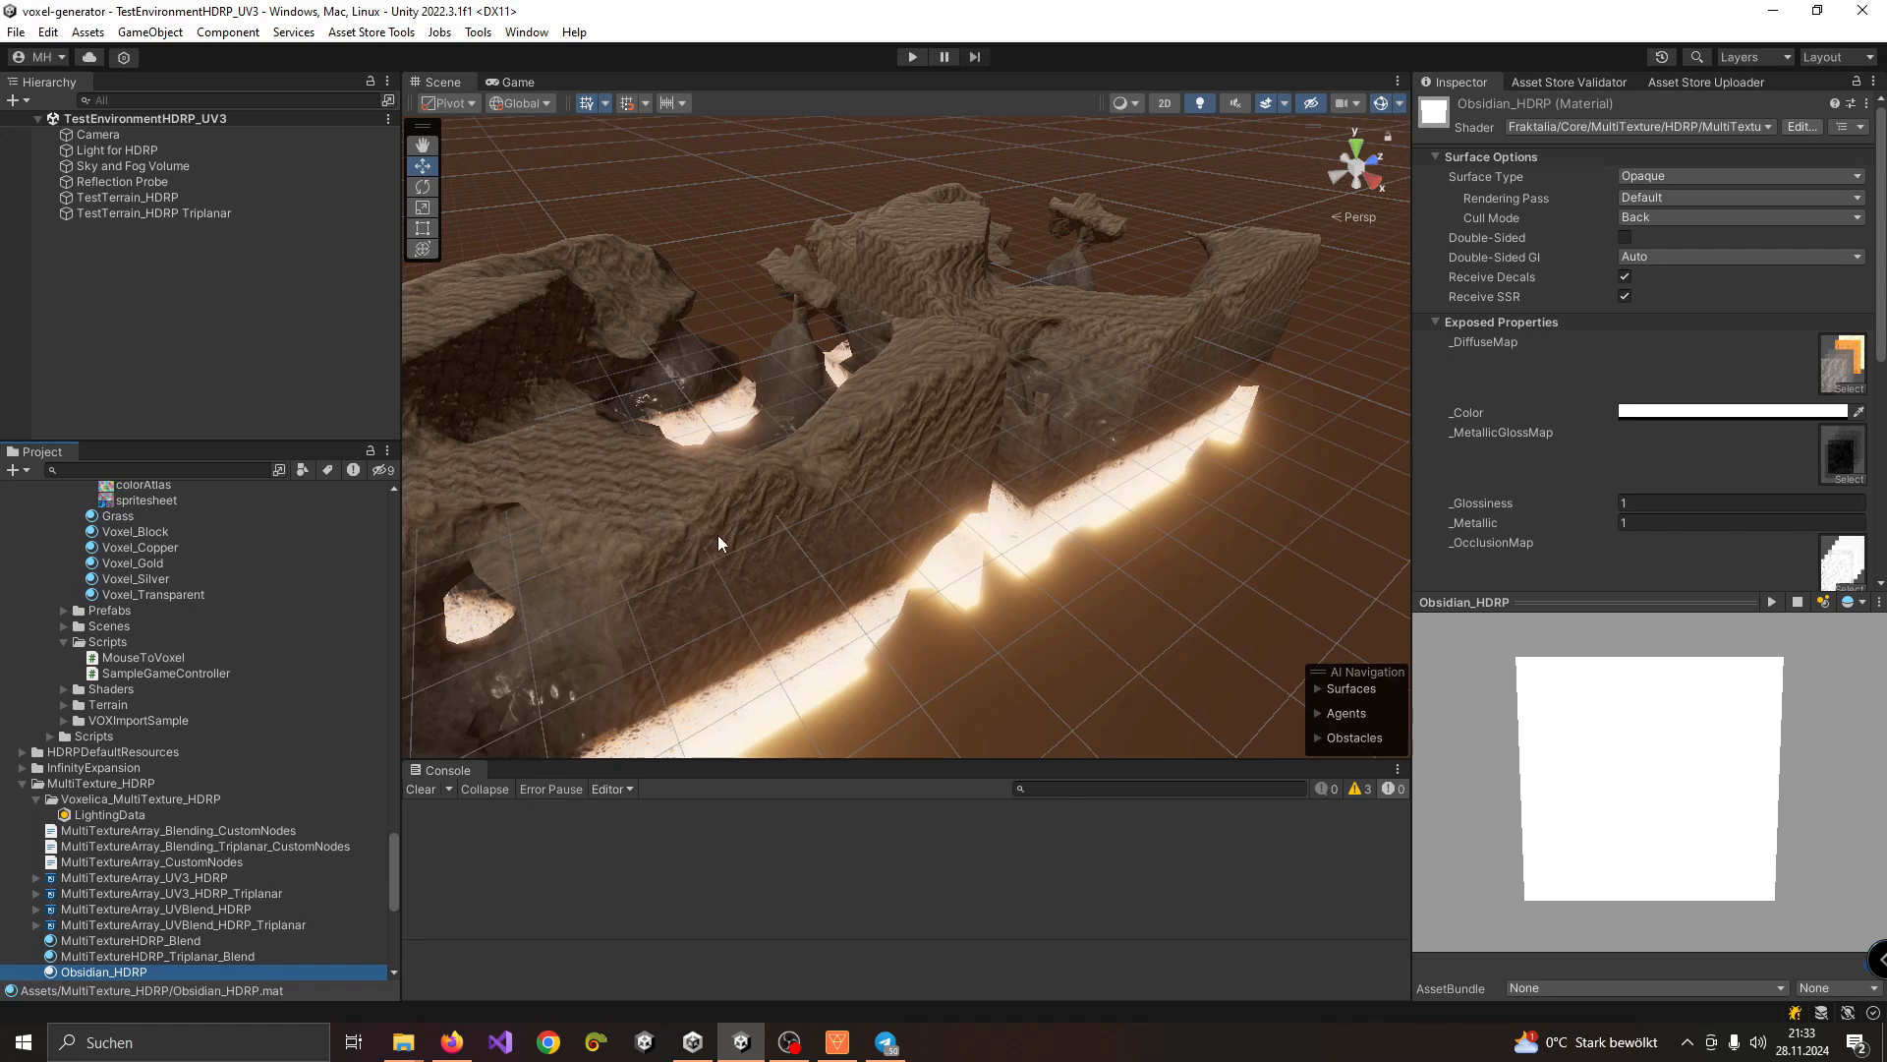
pyautogui.moveTo(892, 515); pyautogui.dragTo(887, 363, button='right')
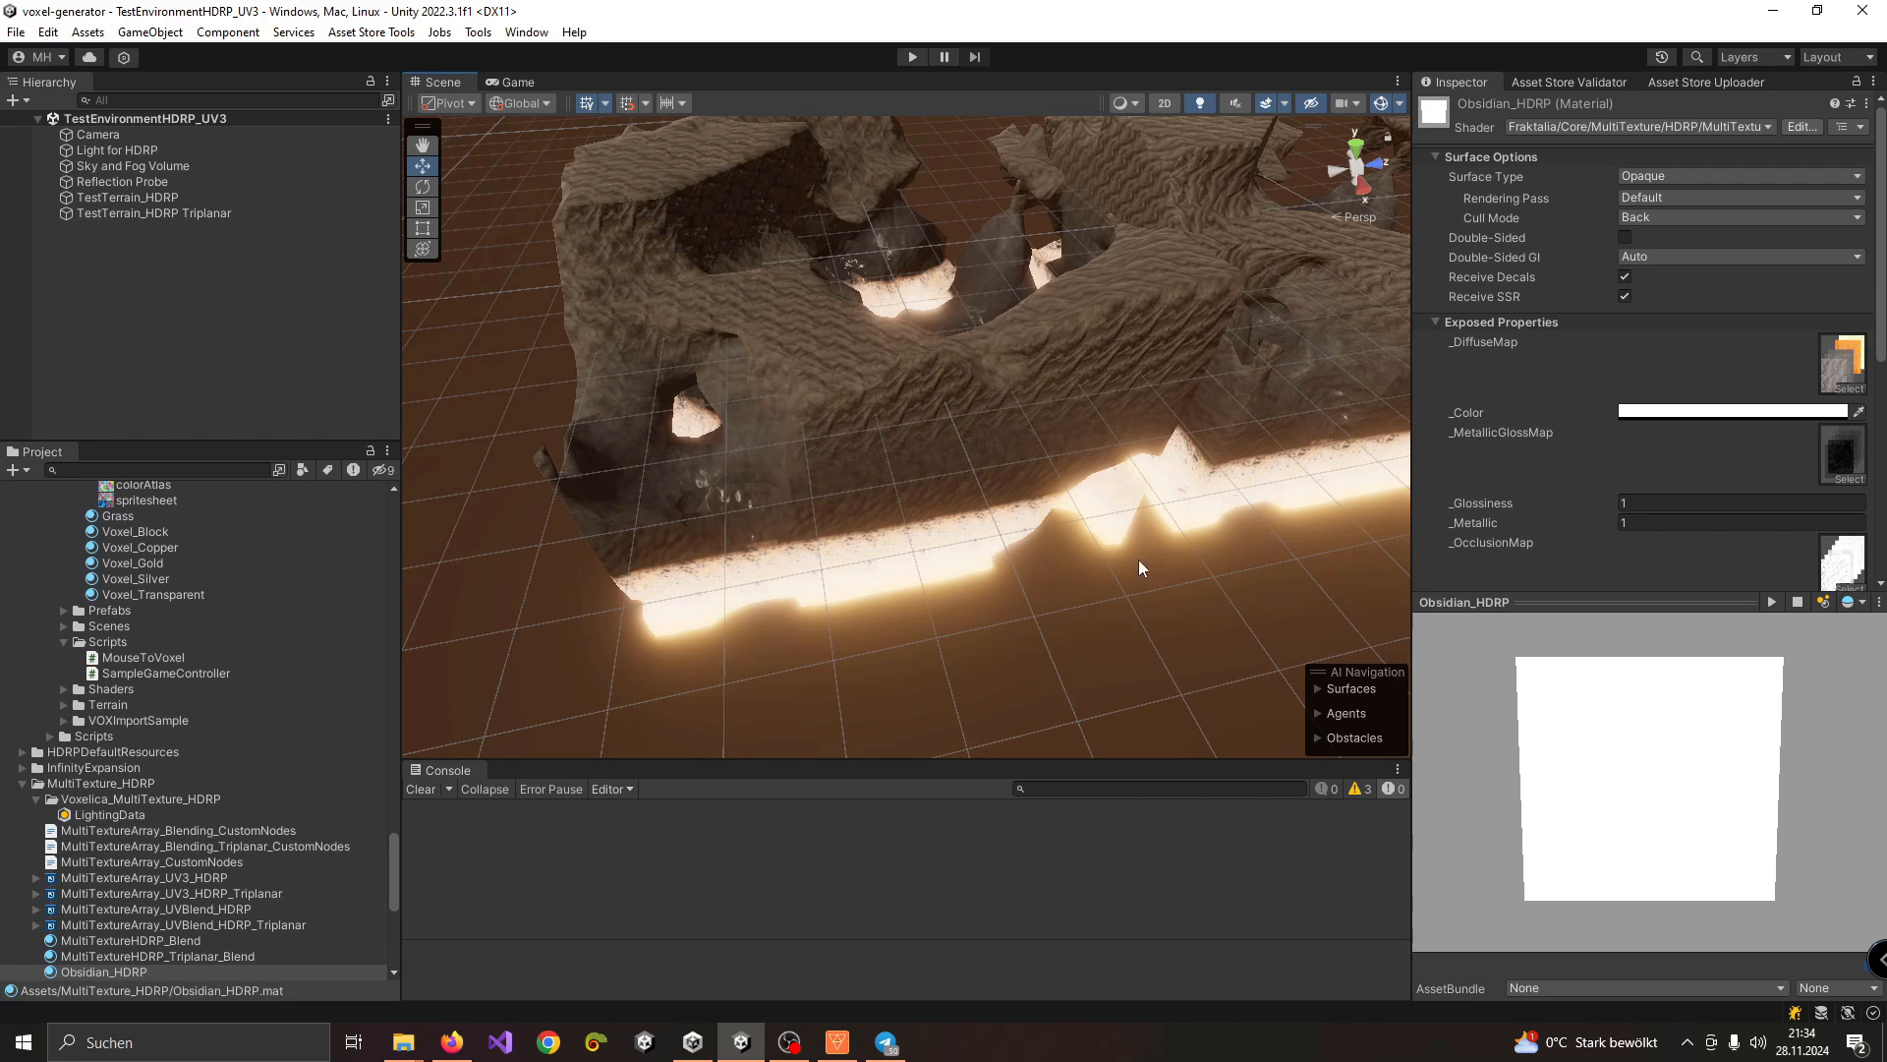
# Step: Open the Voxelica_MultiTexture_HDRP scene and frame its multi-textured terrain block from above
pyautogui.scroll(-5, 174, 806)
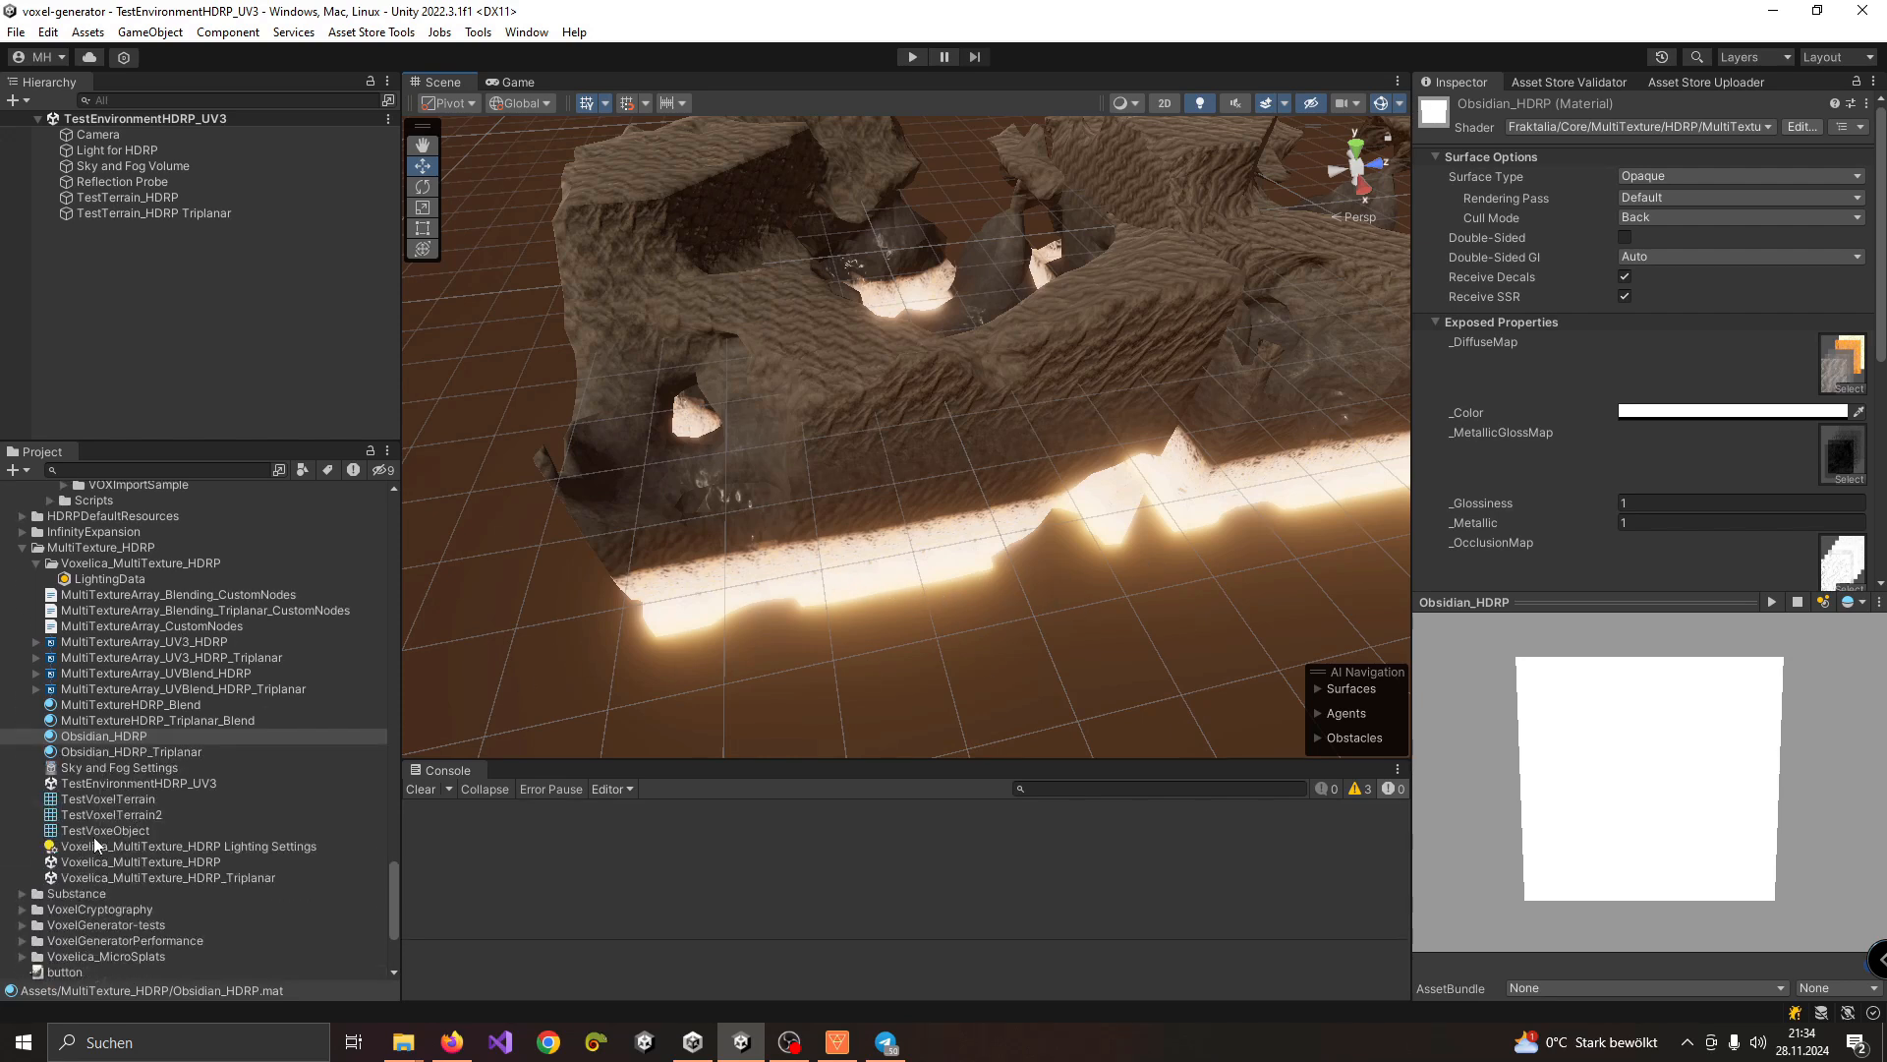
pyautogui.doubleClick(152, 861)
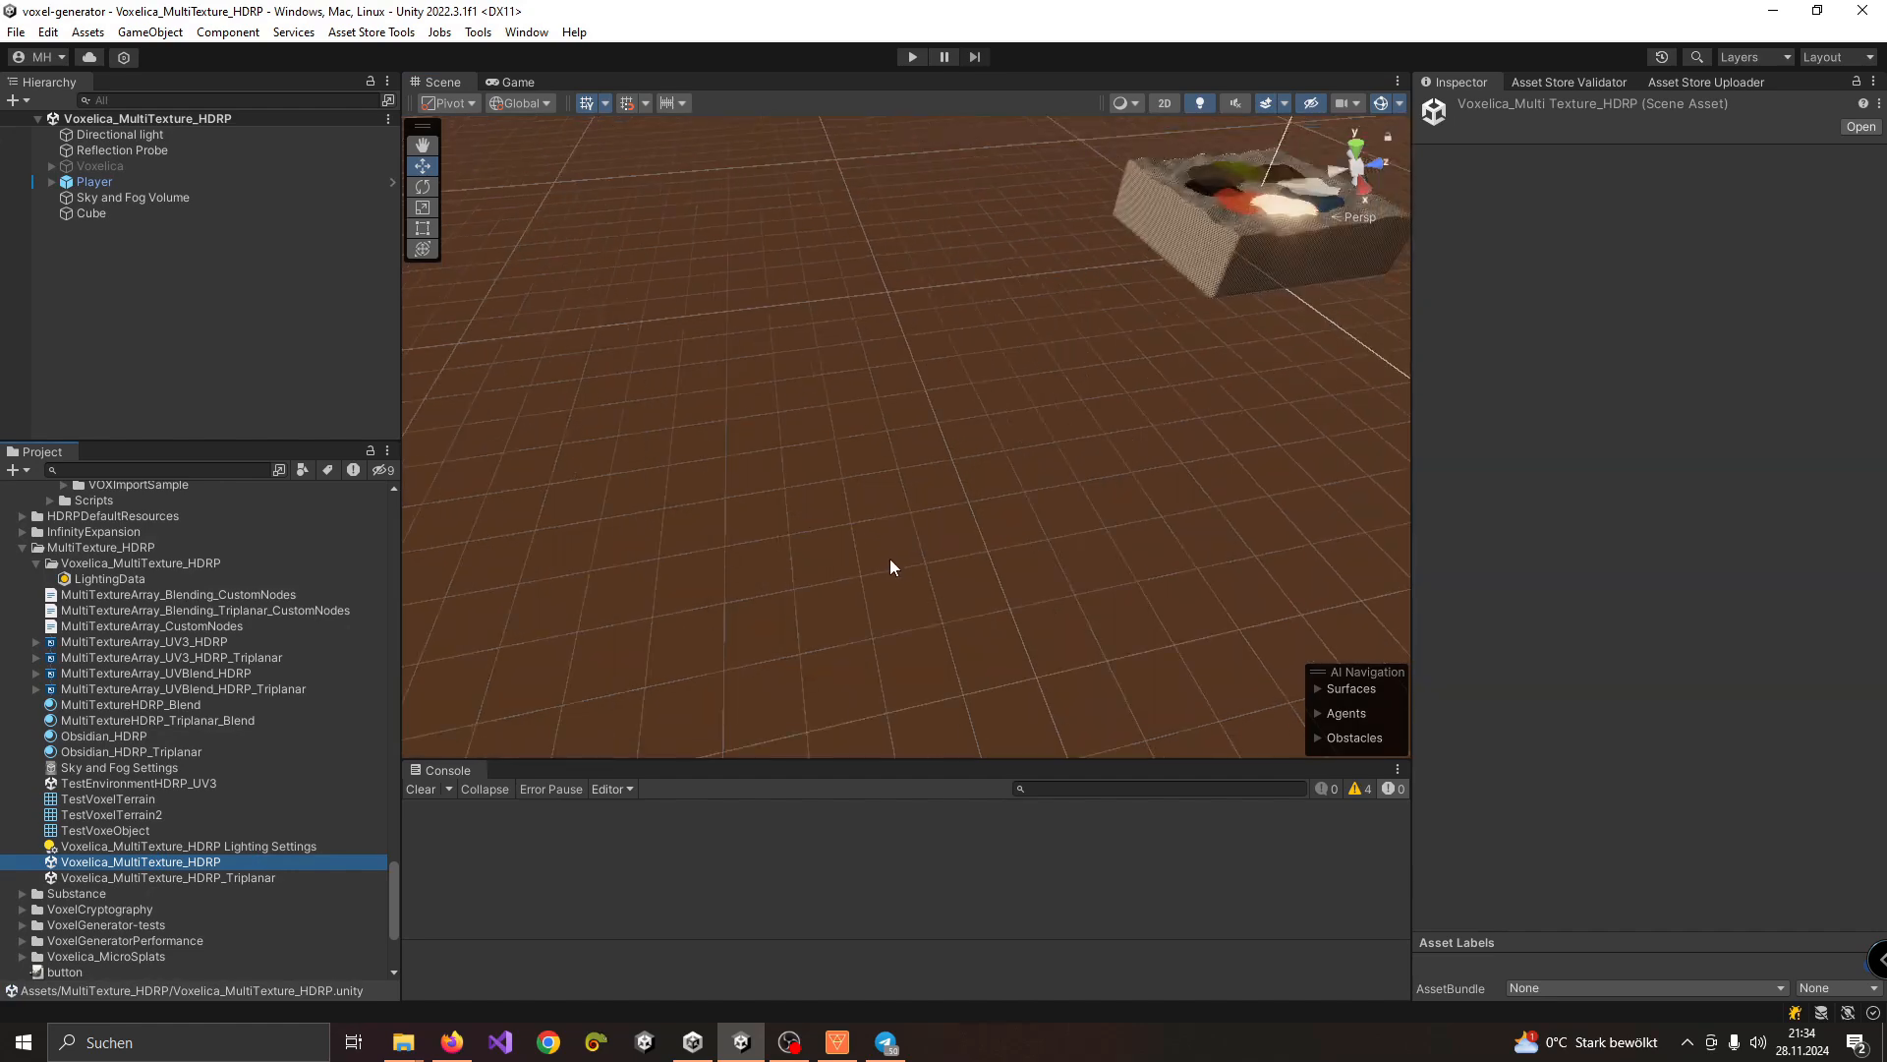
pyautogui.moveTo(891, 561); pyautogui.dragTo(1051, 407, button='right')
pyautogui.scroll(6, 1062, 388)
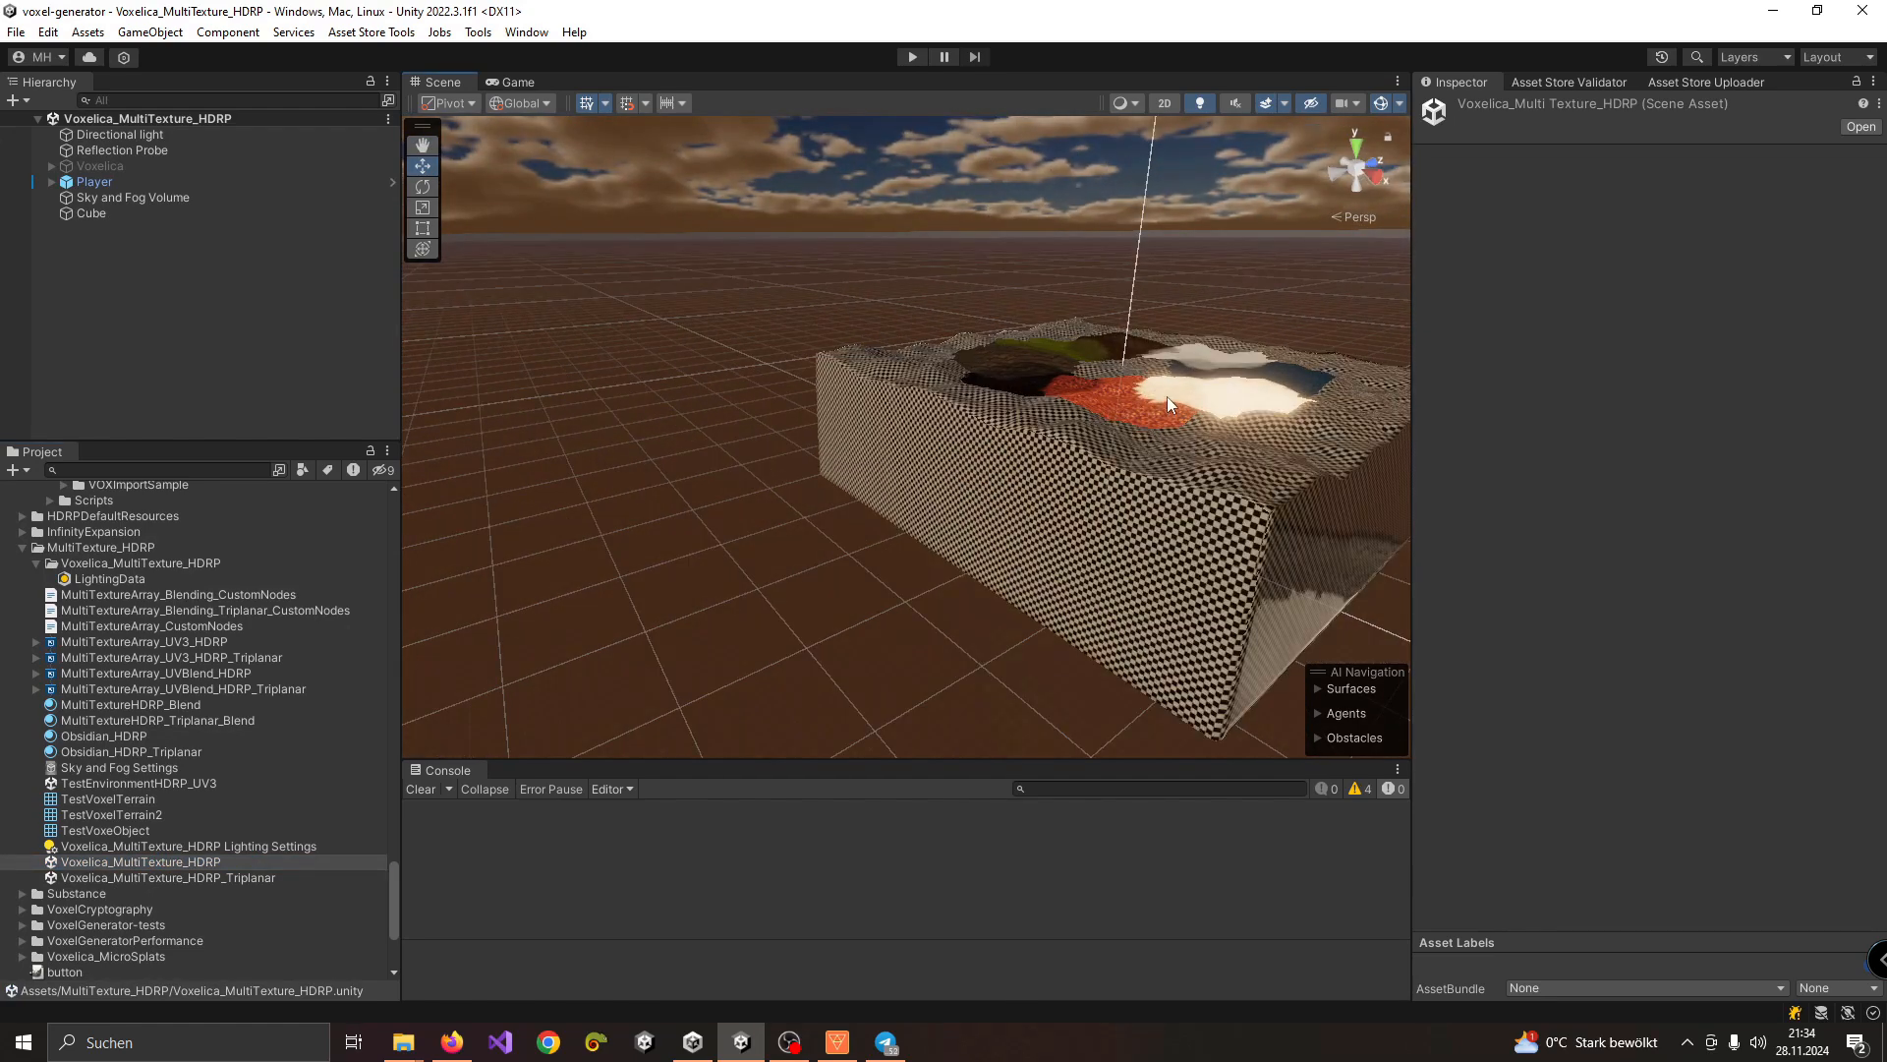
pyautogui.moveTo(1200, 406); pyautogui.dragTo(814, 605, button='right')
# Step: Deactivate the Cube object and activate the Voxelica object in its place
pyautogui.click(87, 171)
pyautogui.click(90, 204)
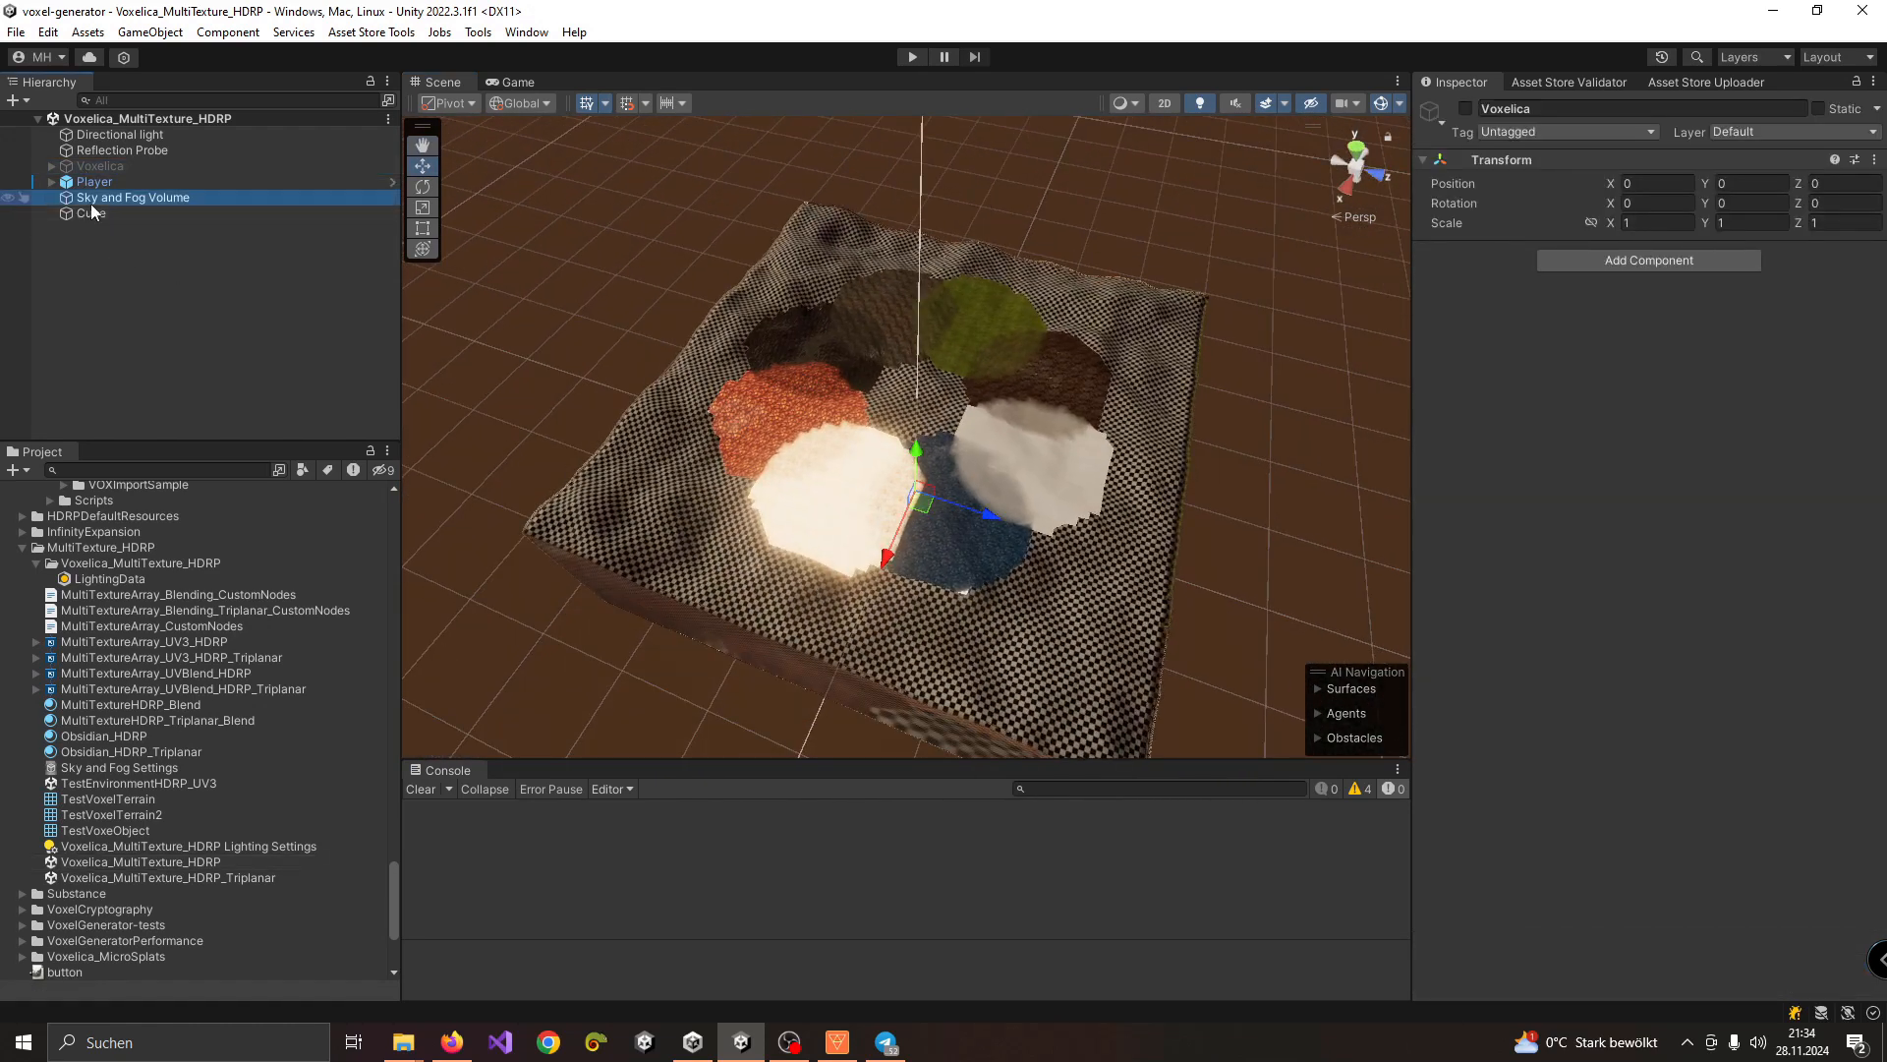
pyautogui.click(96, 214)
pyautogui.click(1466, 108)
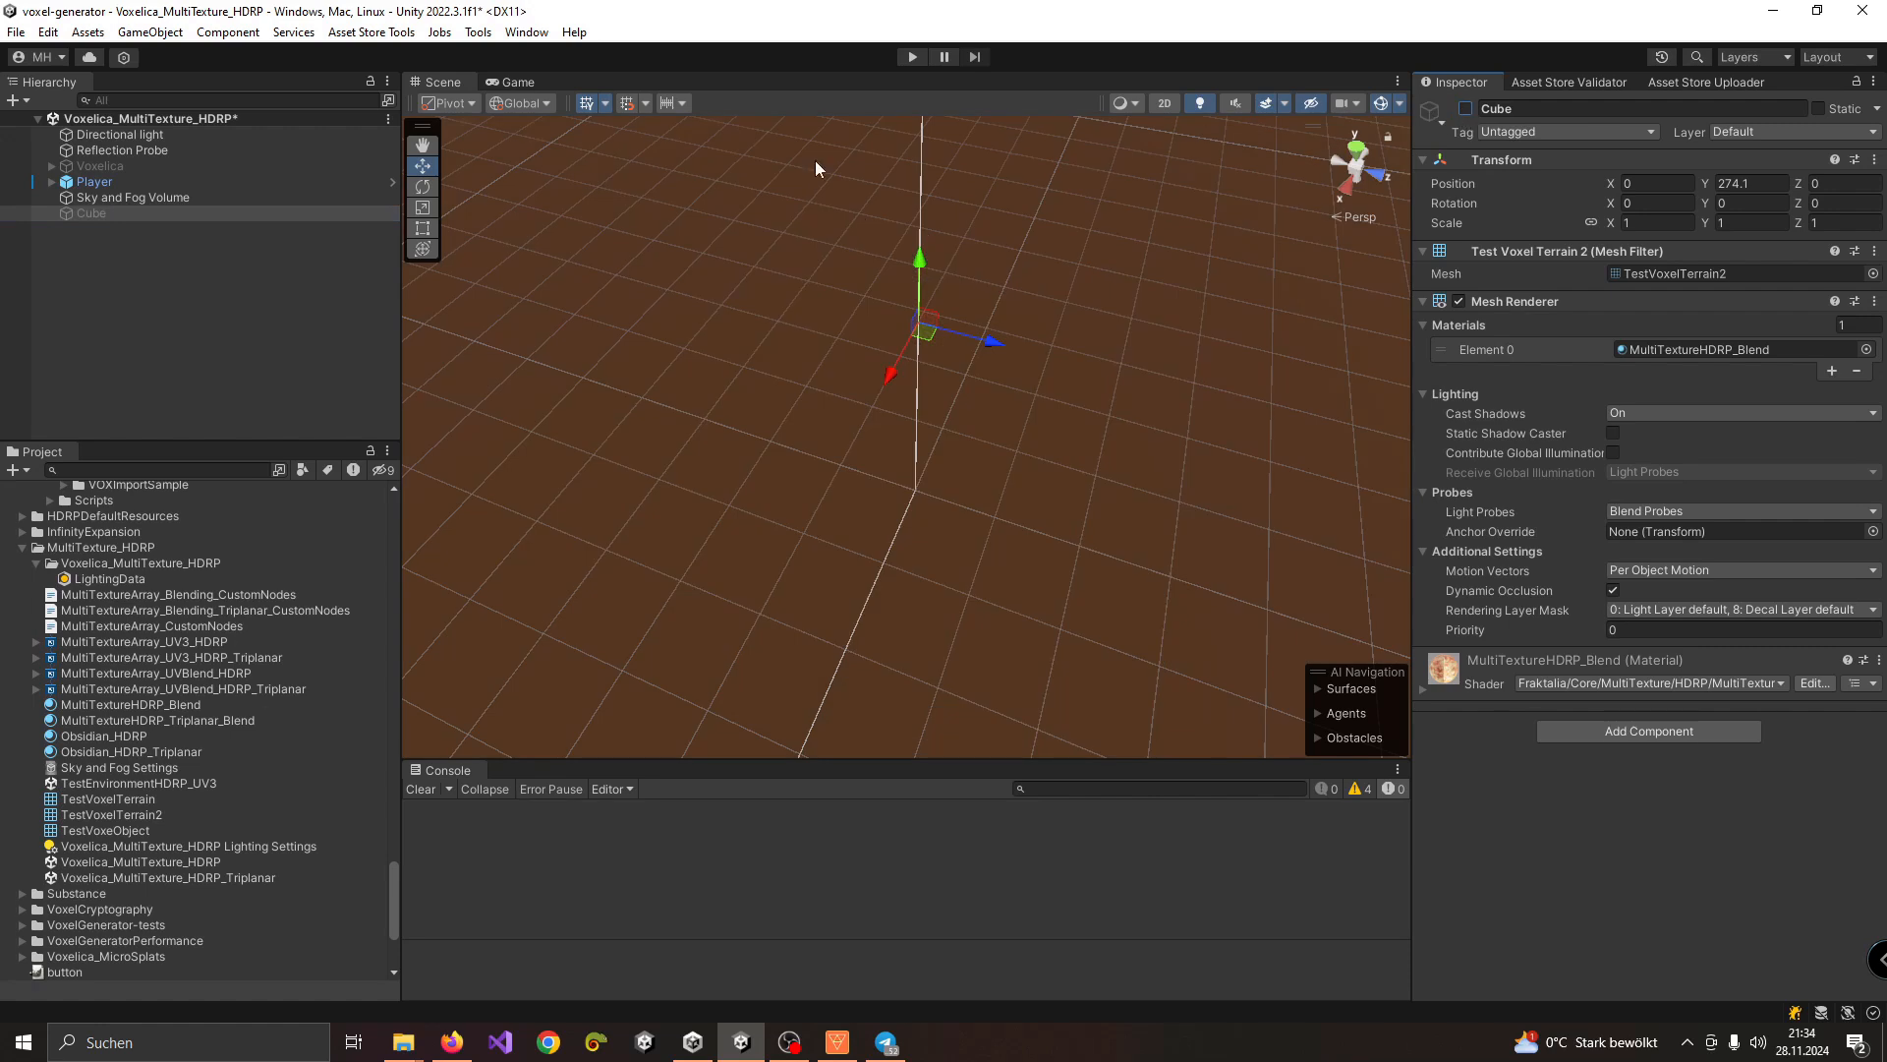
pyautogui.click(138, 167)
pyautogui.click(1465, 108)
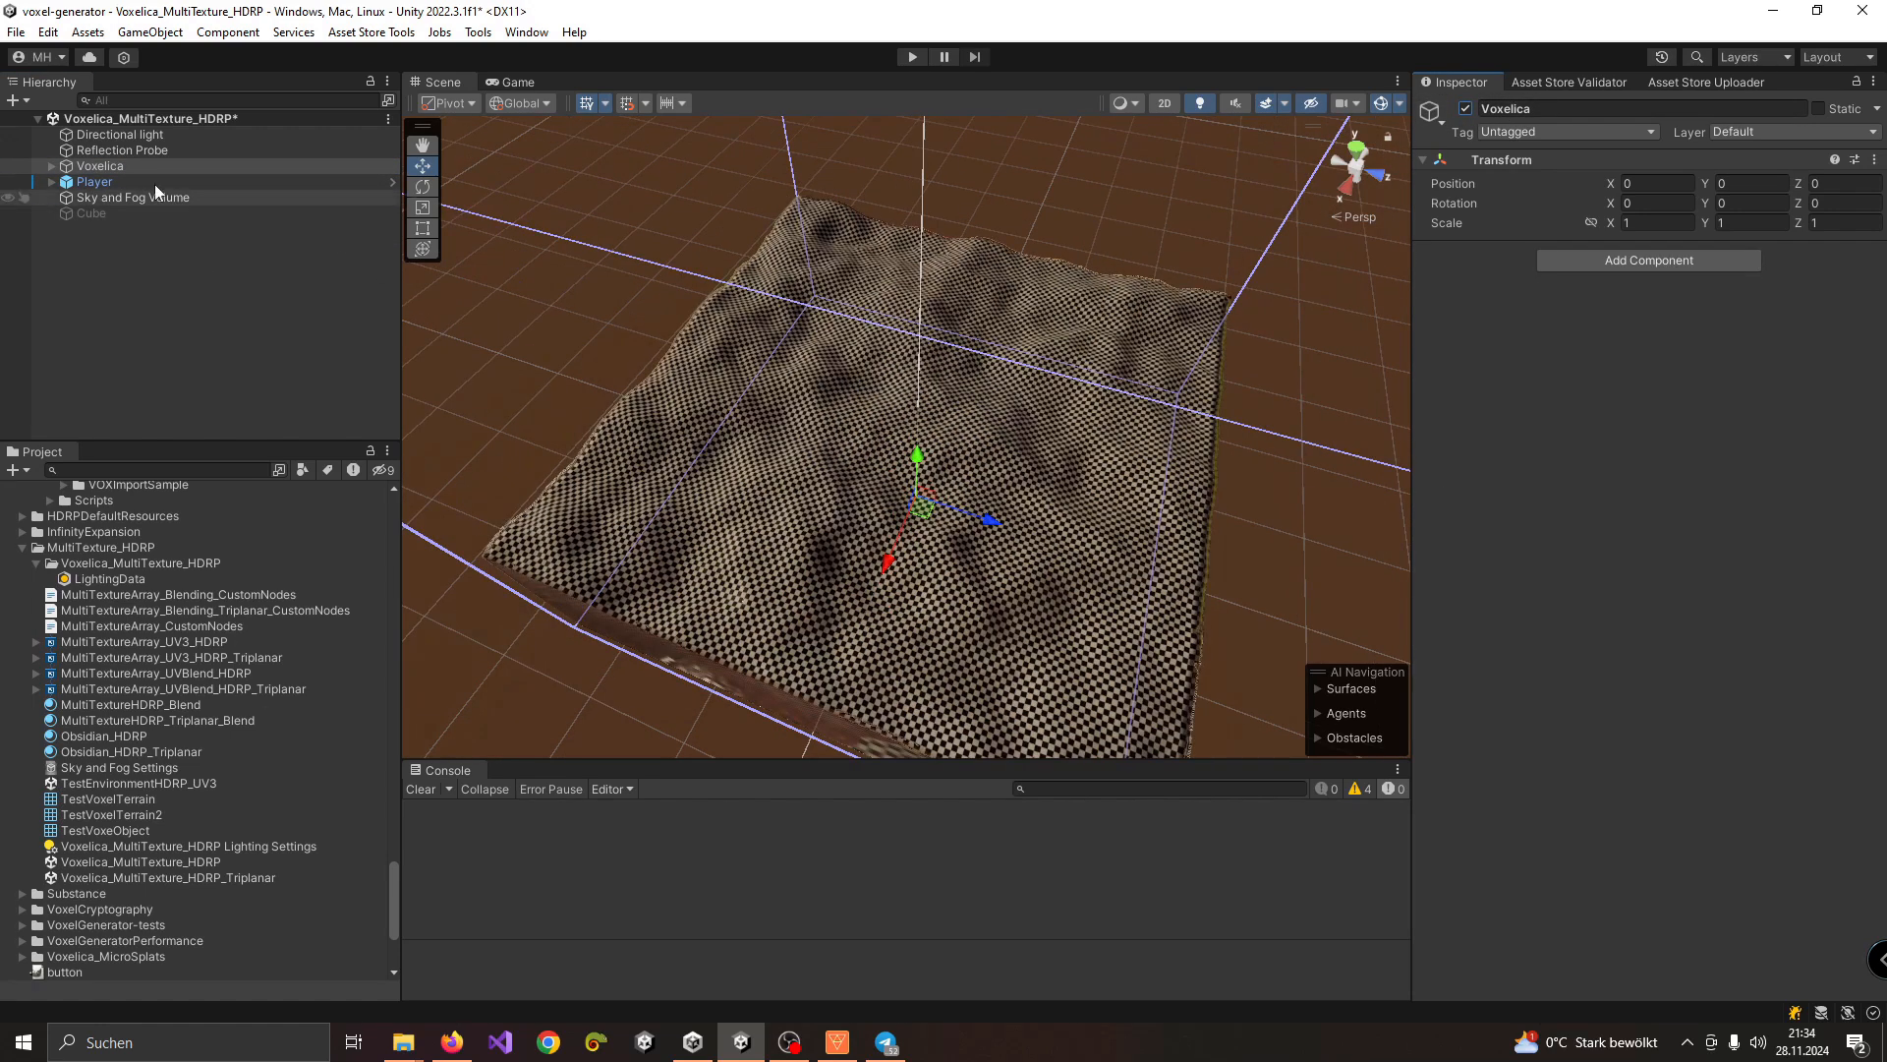
pyautogui.keyDown('alt'); pyautogui.moveTo(1057, 448); pyautogui.dragTo(1069, 409); pyautogui.keyUp('alt')
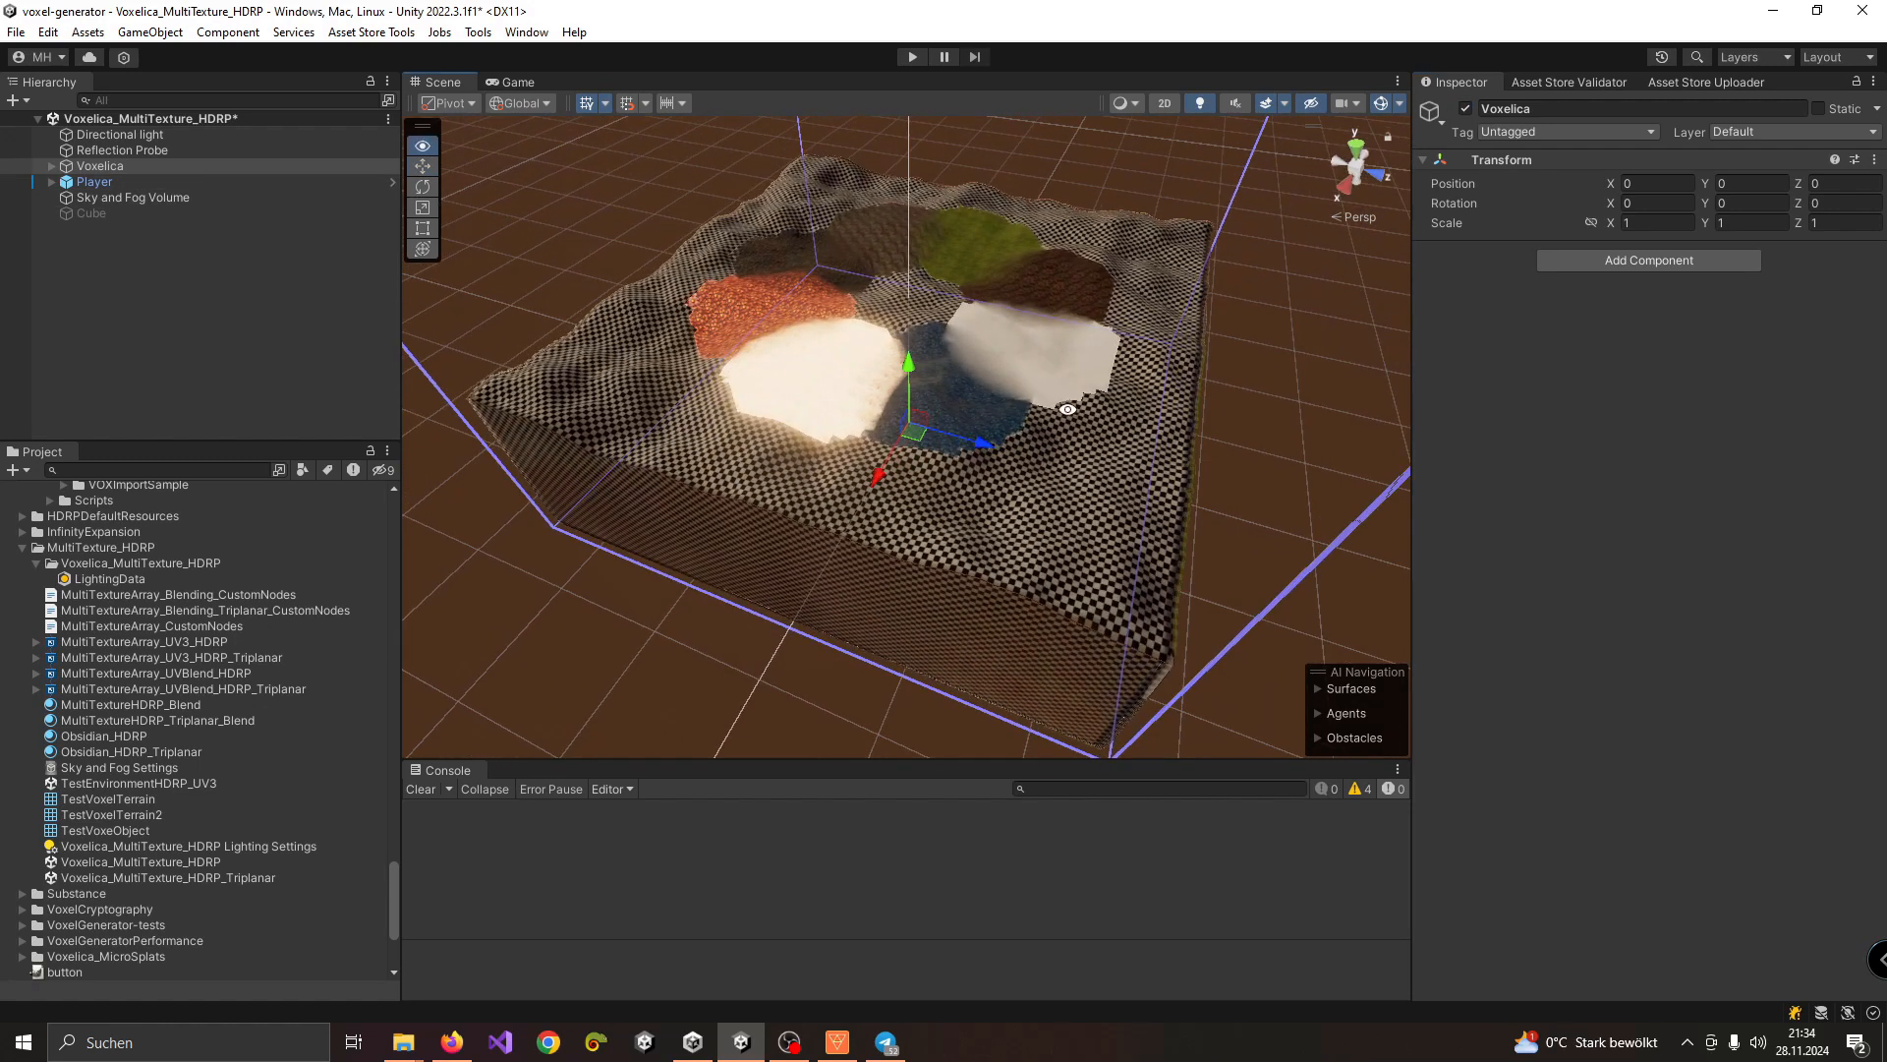
# Step: Expand Voxelica and its child GameObject, and inspect the list of voxel modifiers it calls
pyautogui.click(52, 166)
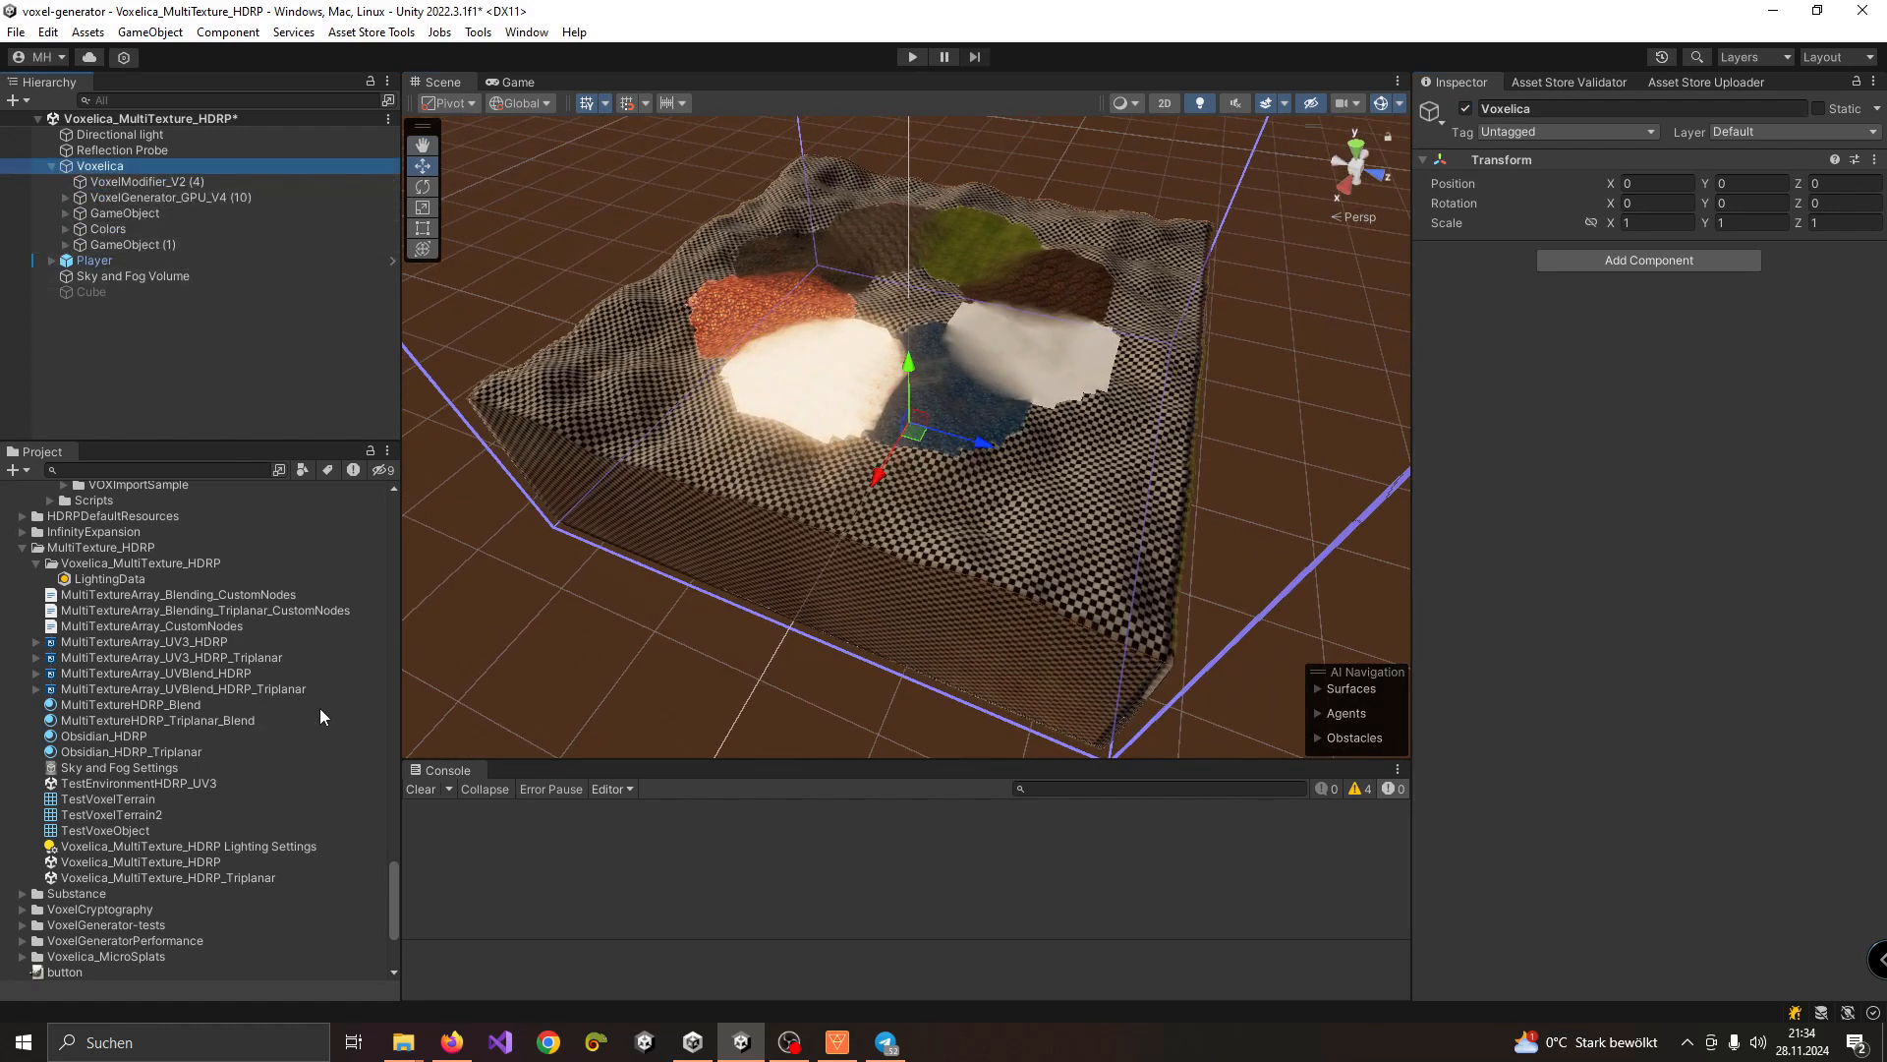
pyautogui.click(161, 341)
pyautogui.click(116, 167)
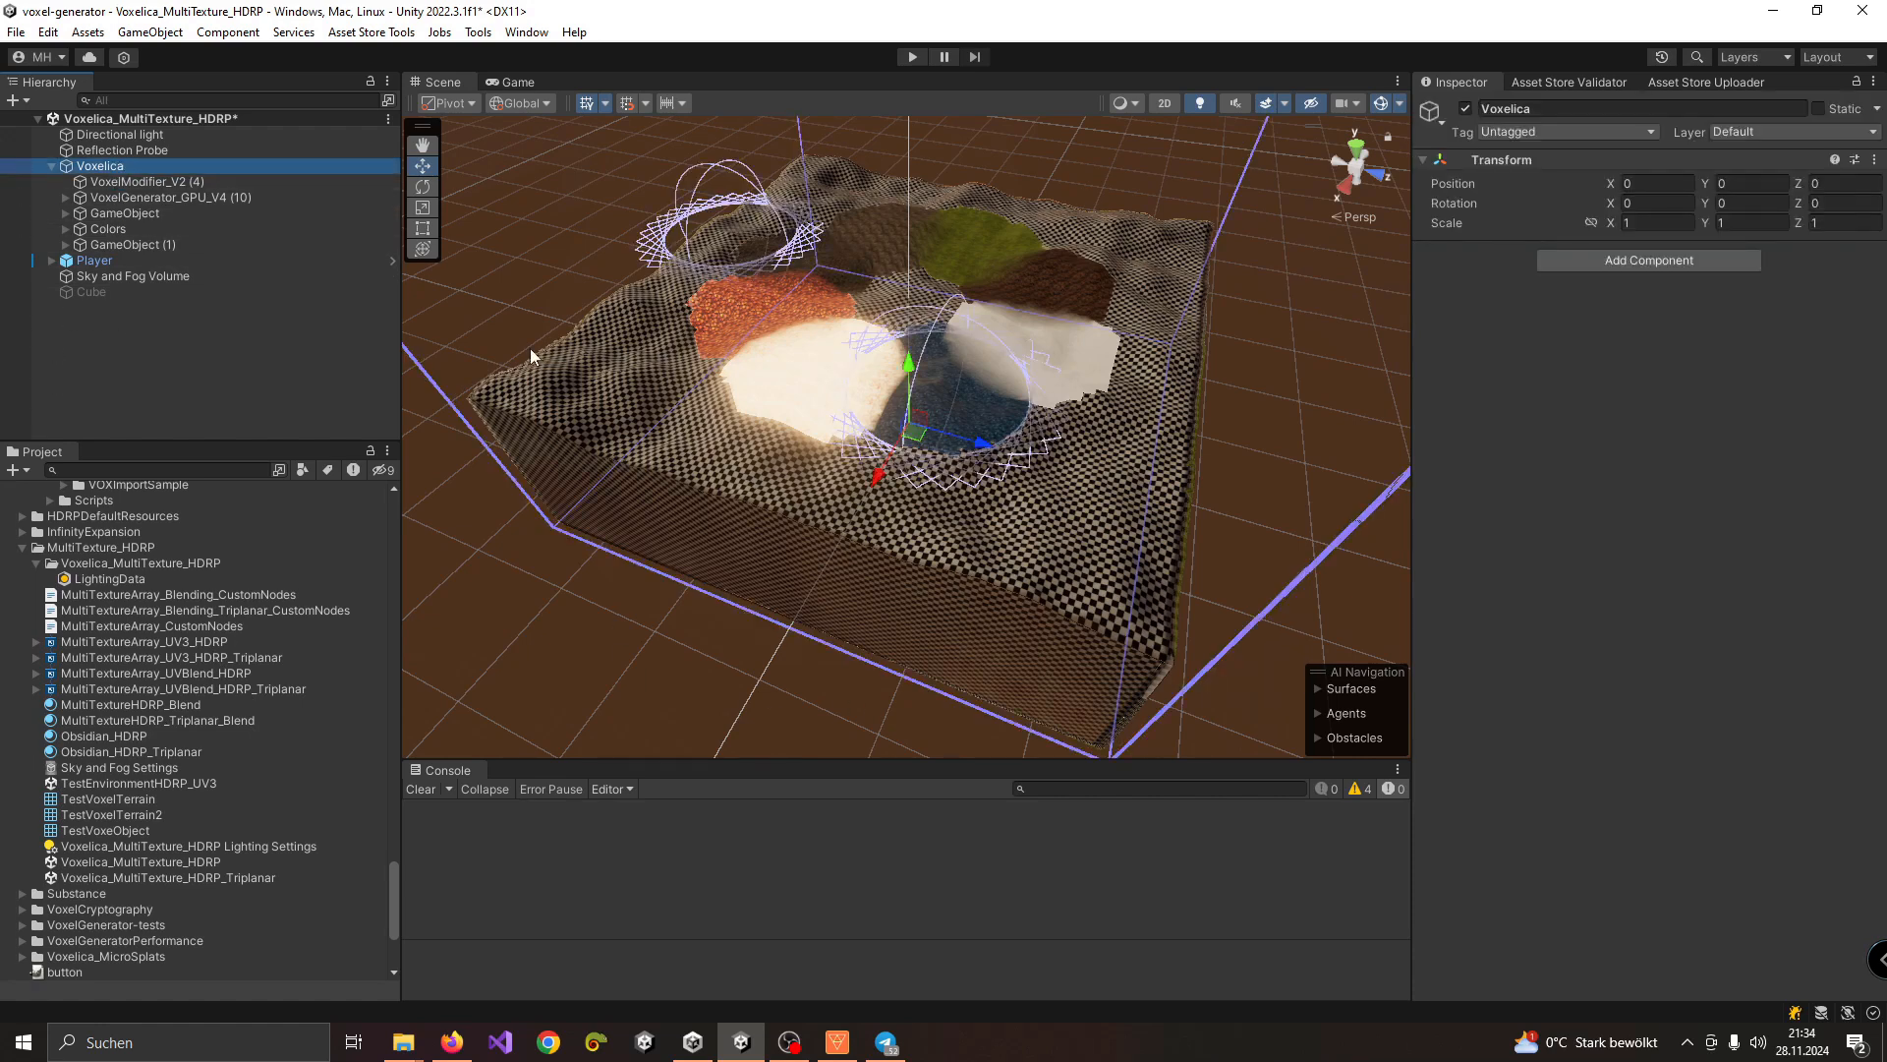
pyautogui.click(118, 214)
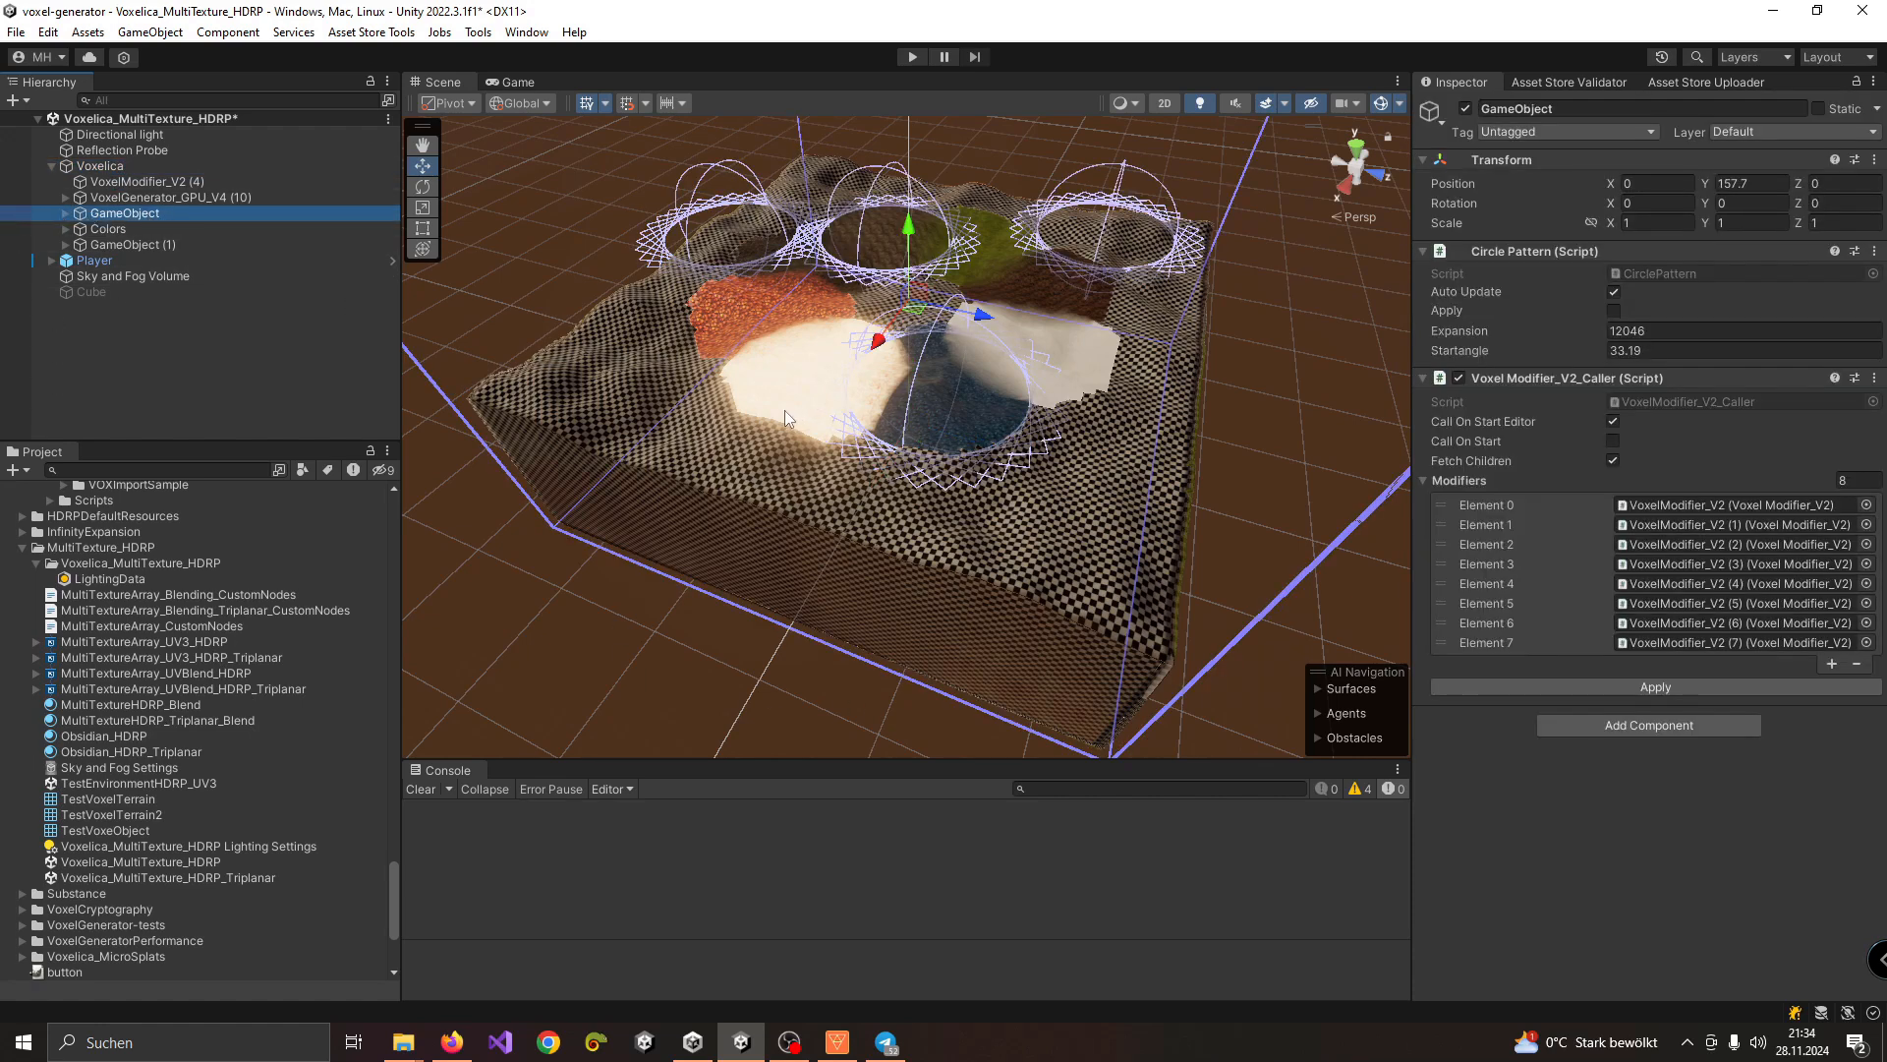
pyautogui.click(66, 213)
# Step: Paint patches of different texture layers on the voxel terrain with VoxelModifier_V2 (1), (2) and (3)
pyautogui.click(117, 243)
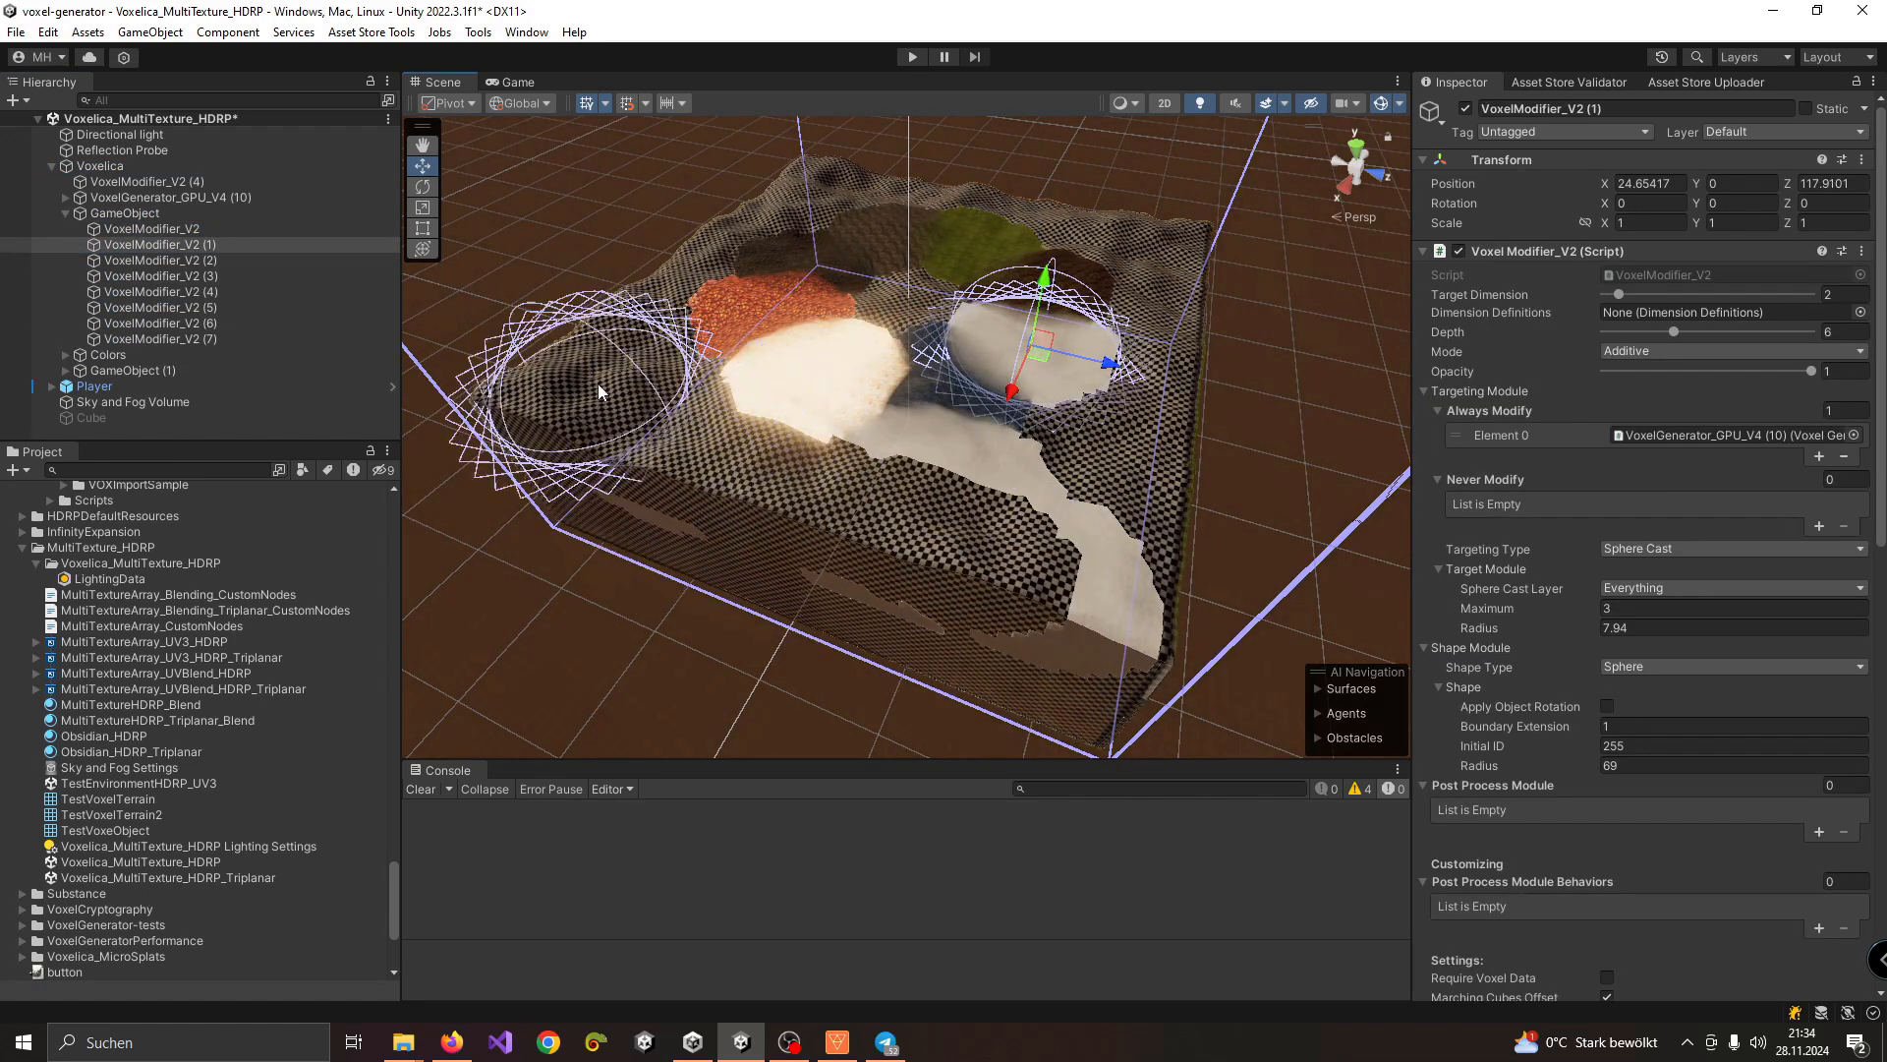
pyautogui.click(139, 262)
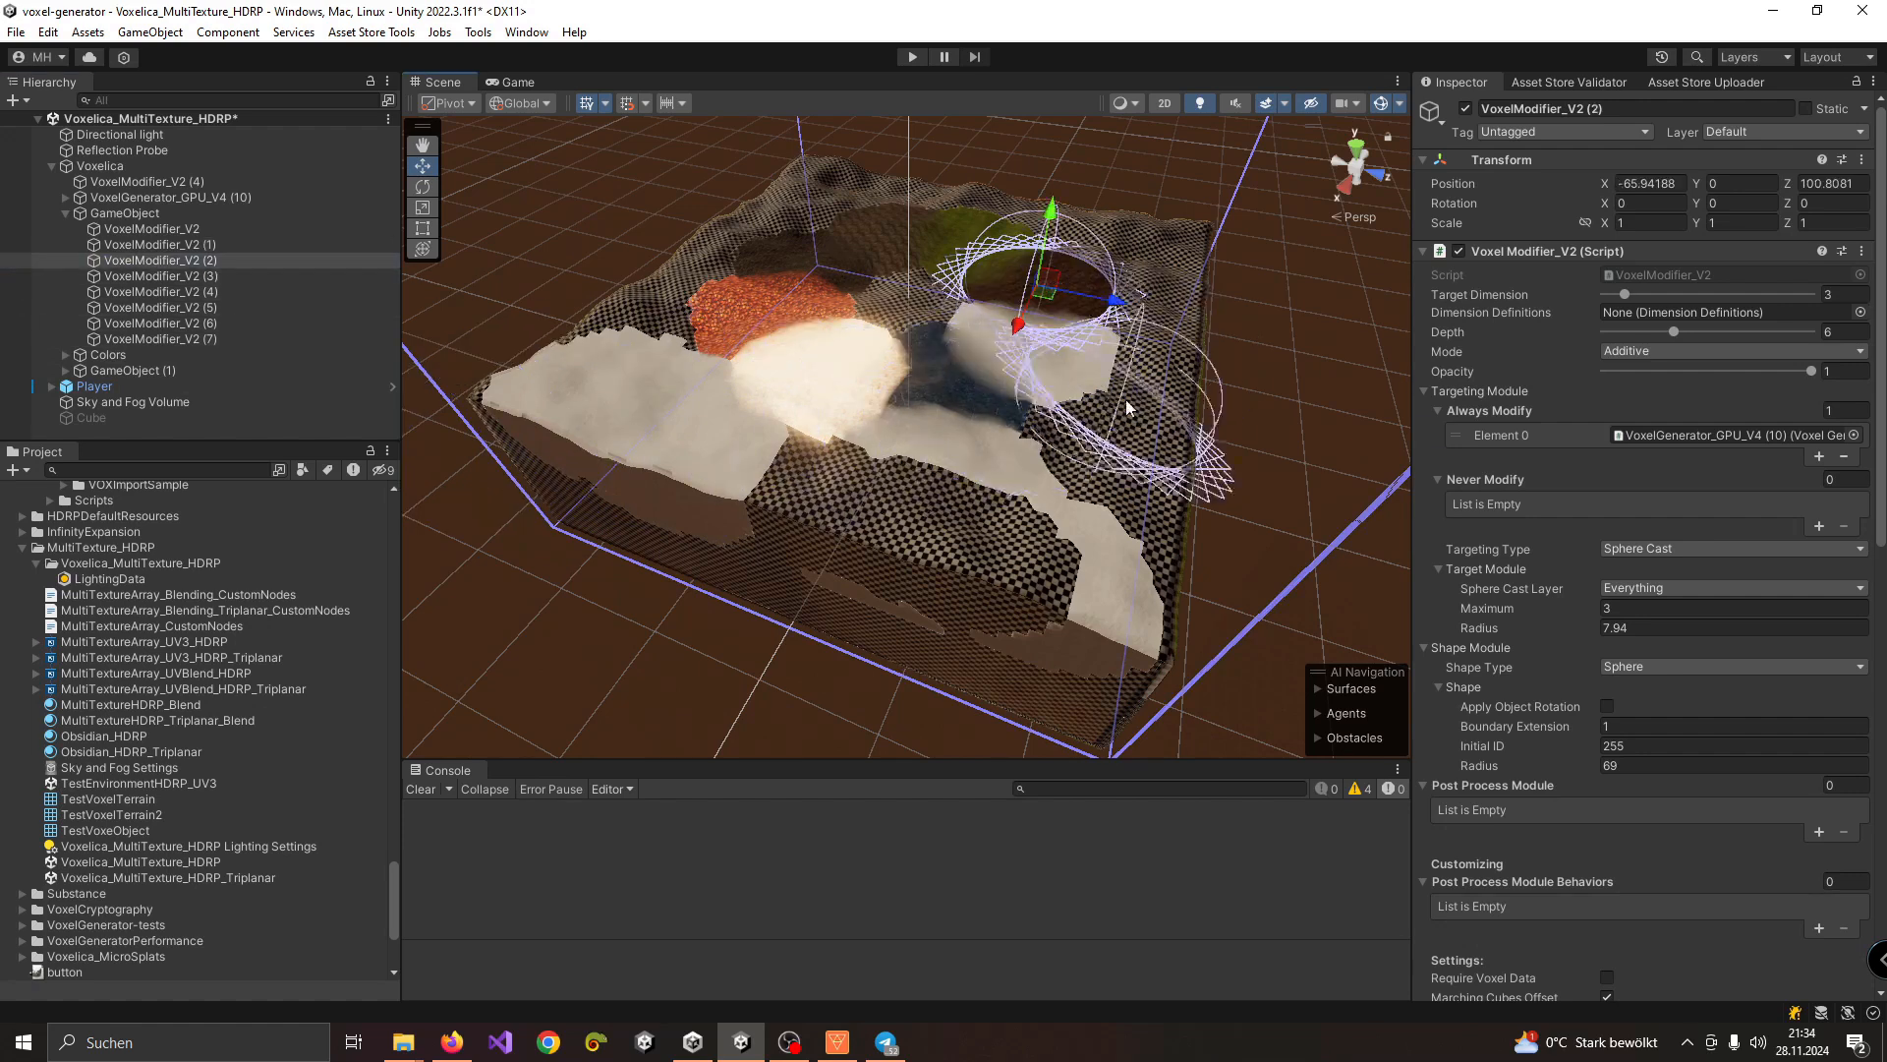
pyautogui.click(158, 275)
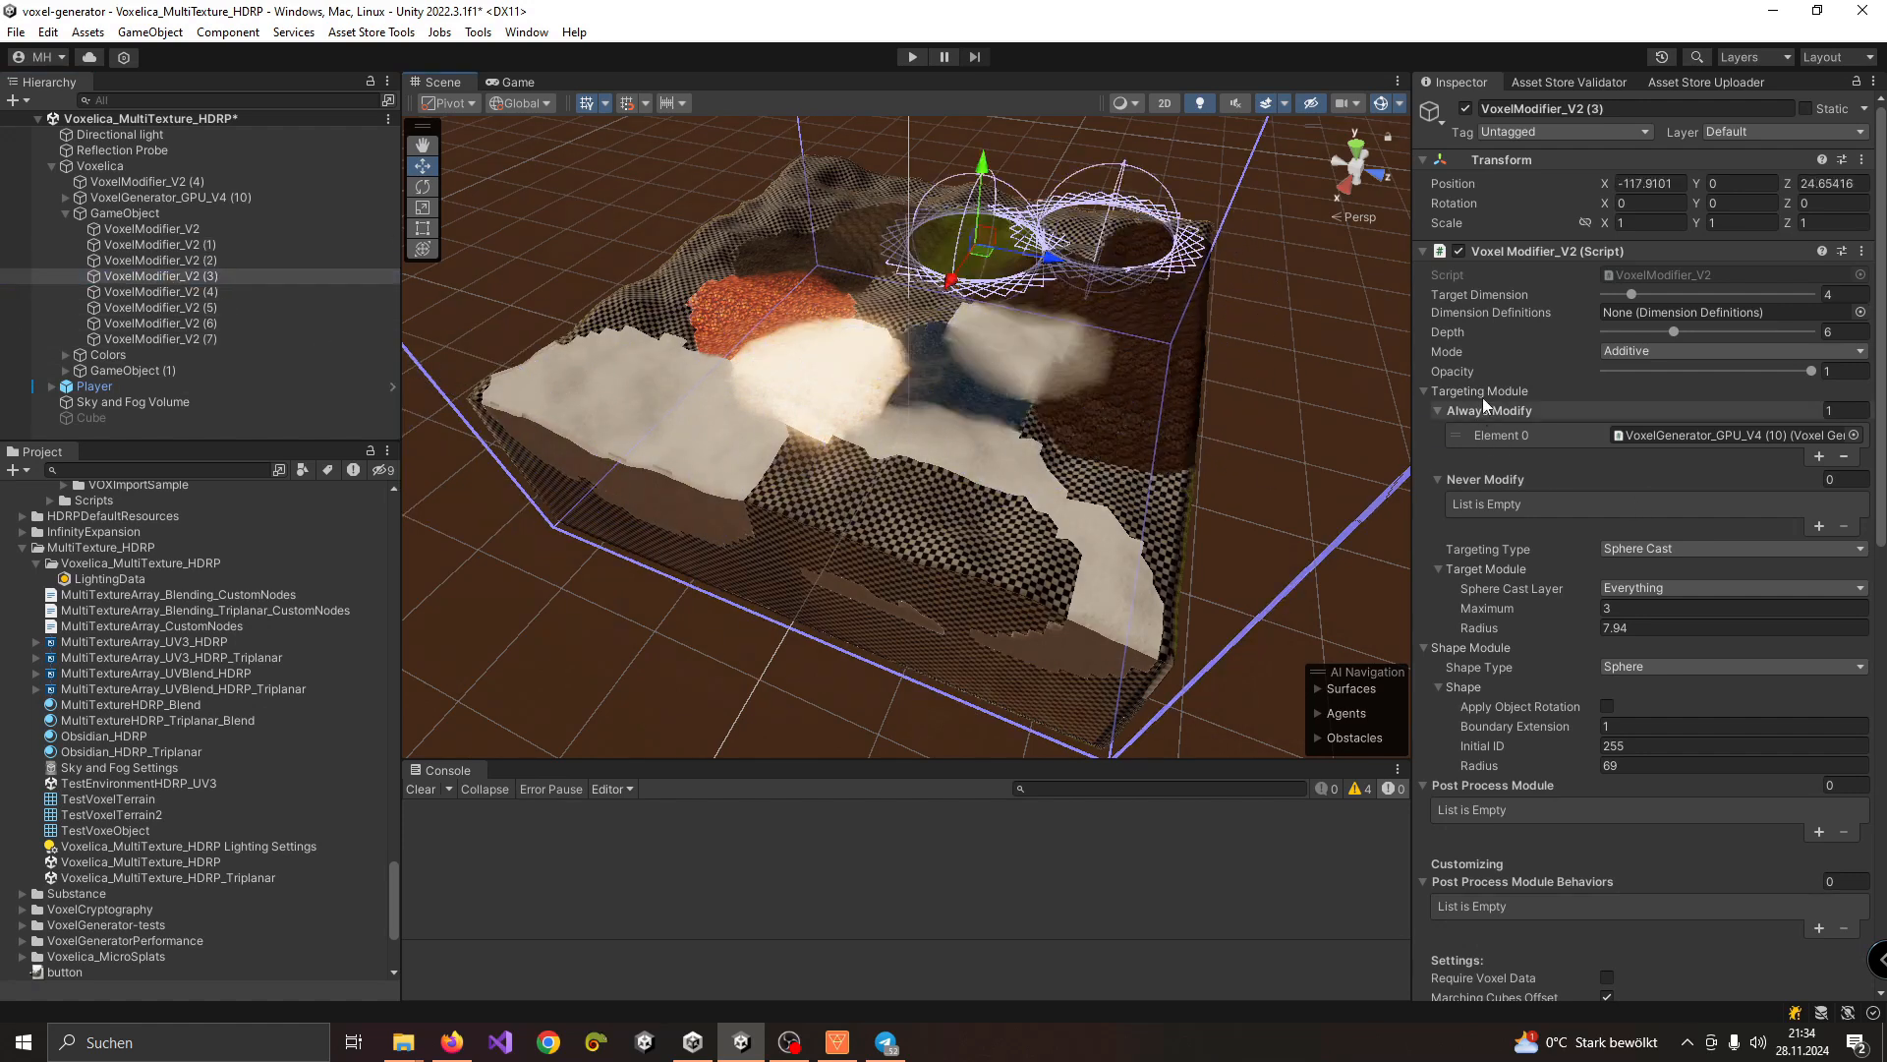
pyautogui.click(887, 549)
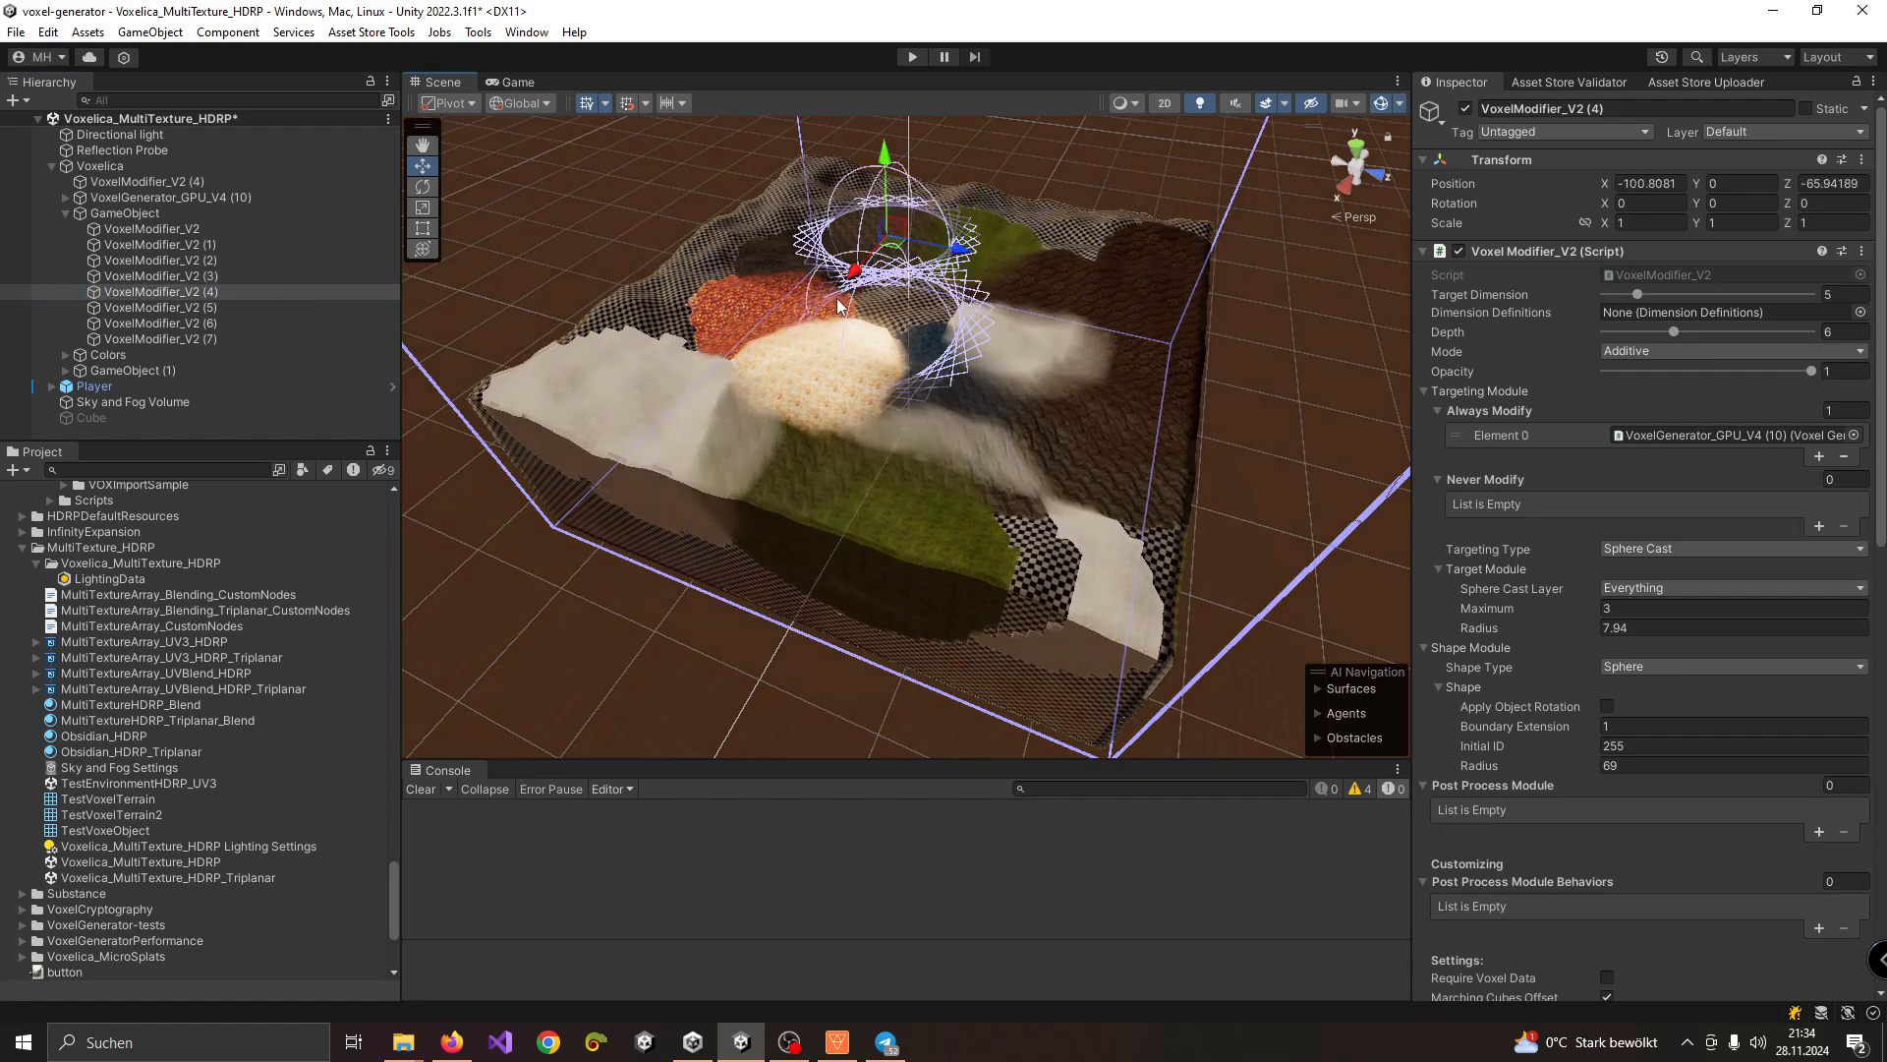
# Step: Paint further texture layers across the terrain with VoxelModifier_V2 (4), (5) and (6), extending the last to the front corner
pyautogui.click(142, 292)
pyautogui.click(138, 308)
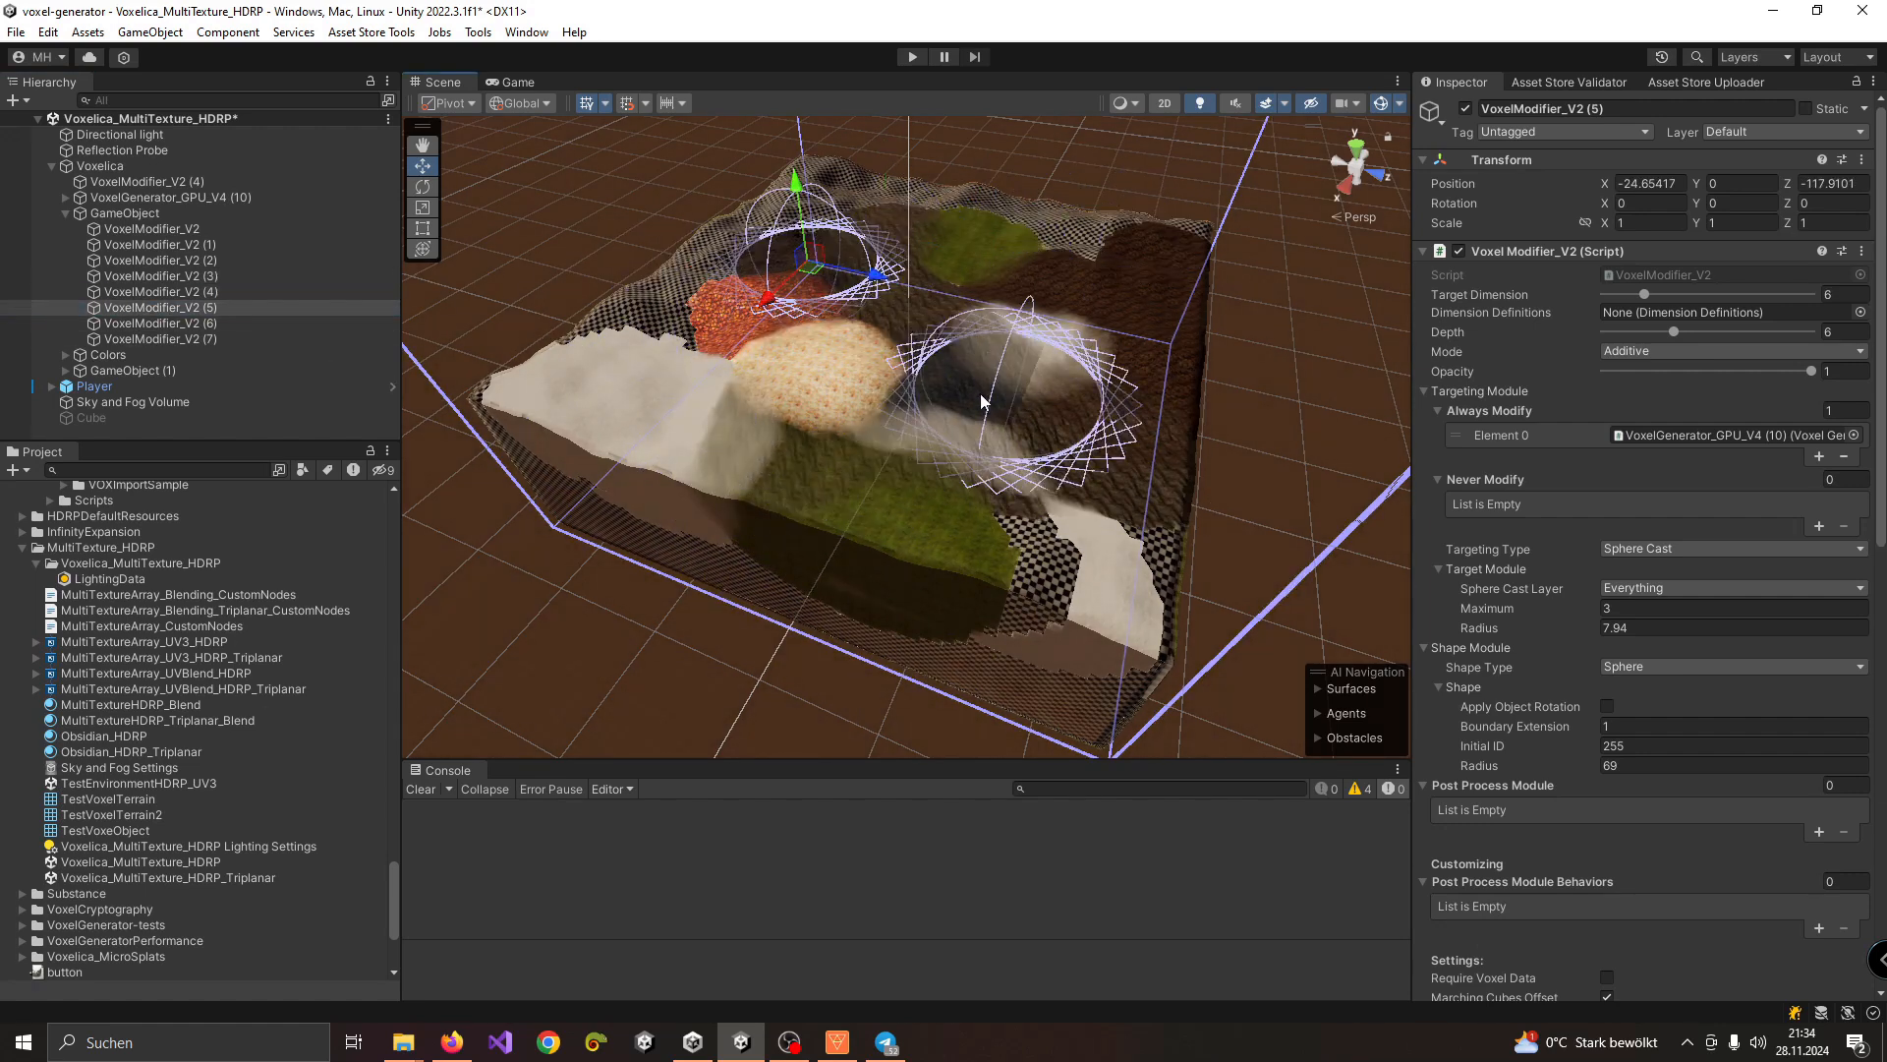
pyautogui.click(148, 322)
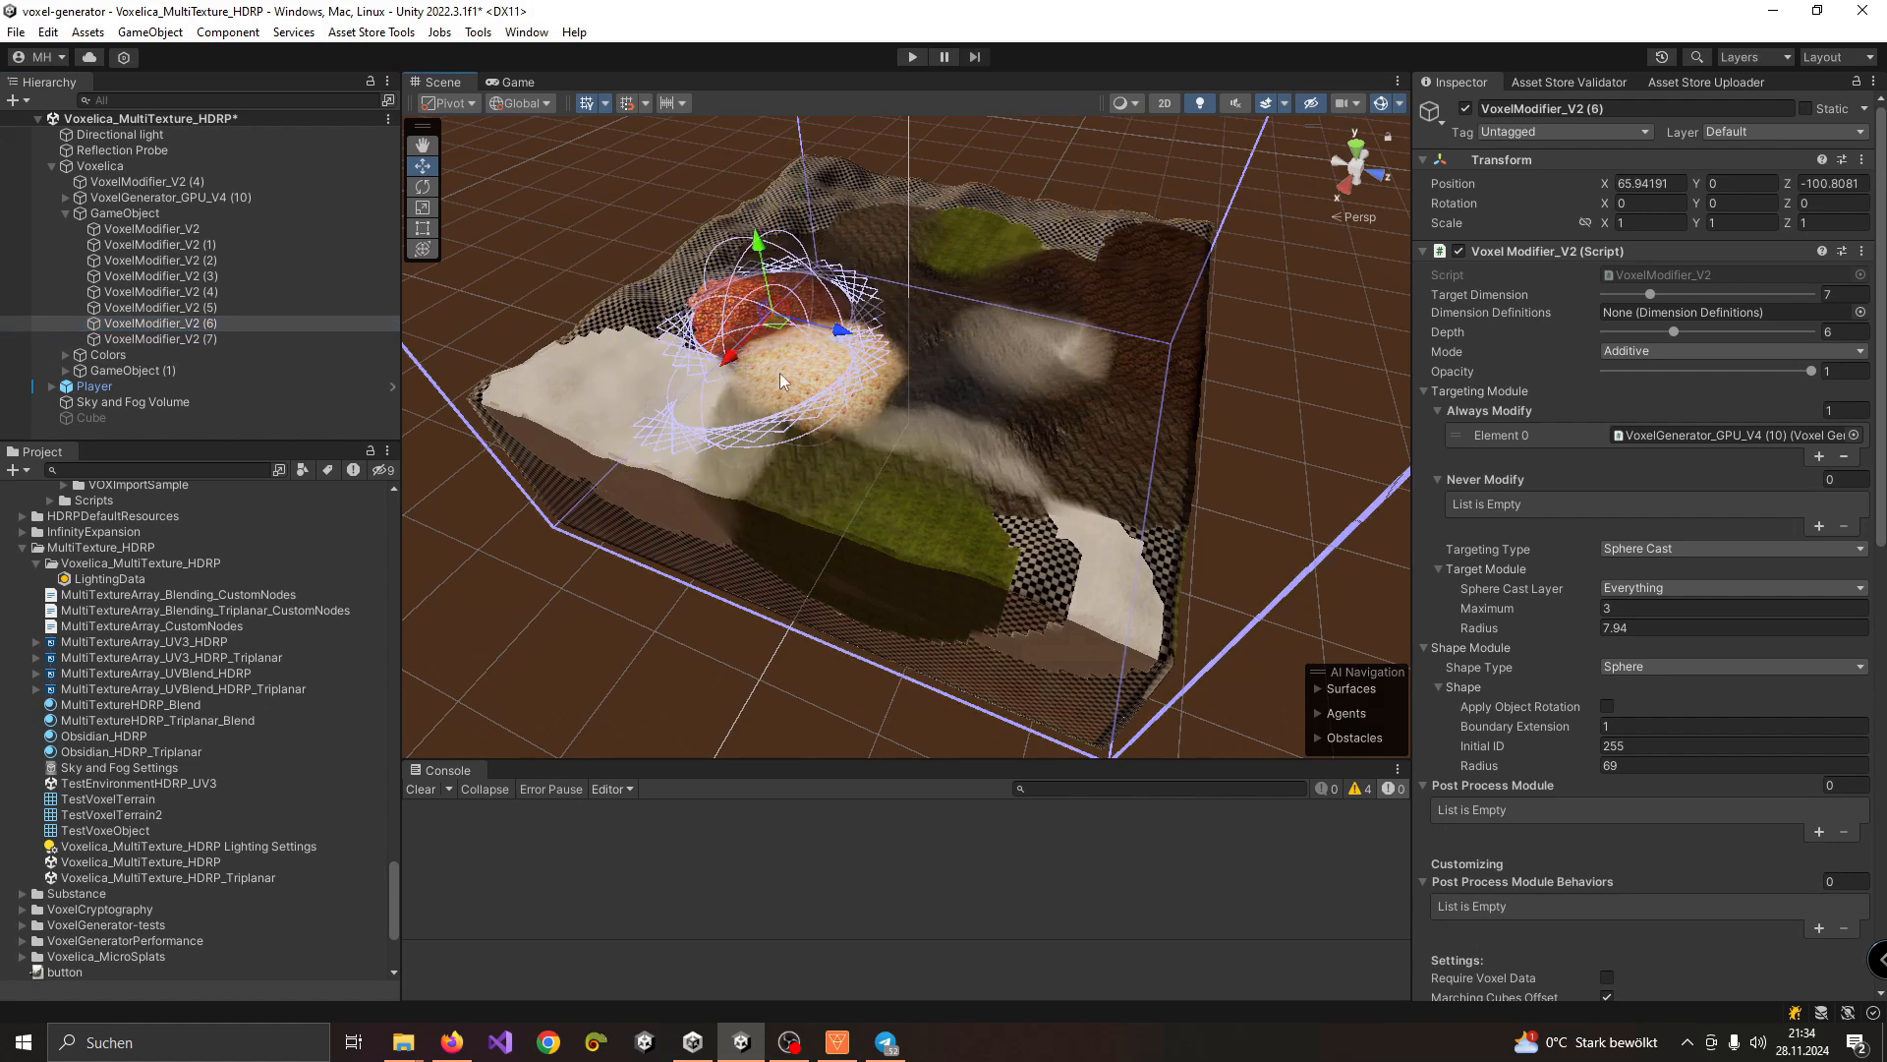
pyautogui.moveTo(1138, 352)
pyautogui.mouseDown()
pyautogui.moveTo(1165, 462)
pyautogui.moveTo(1057, 472)
pyautogui.moveTo(1115, 589)
pyautogui.mouseUp()
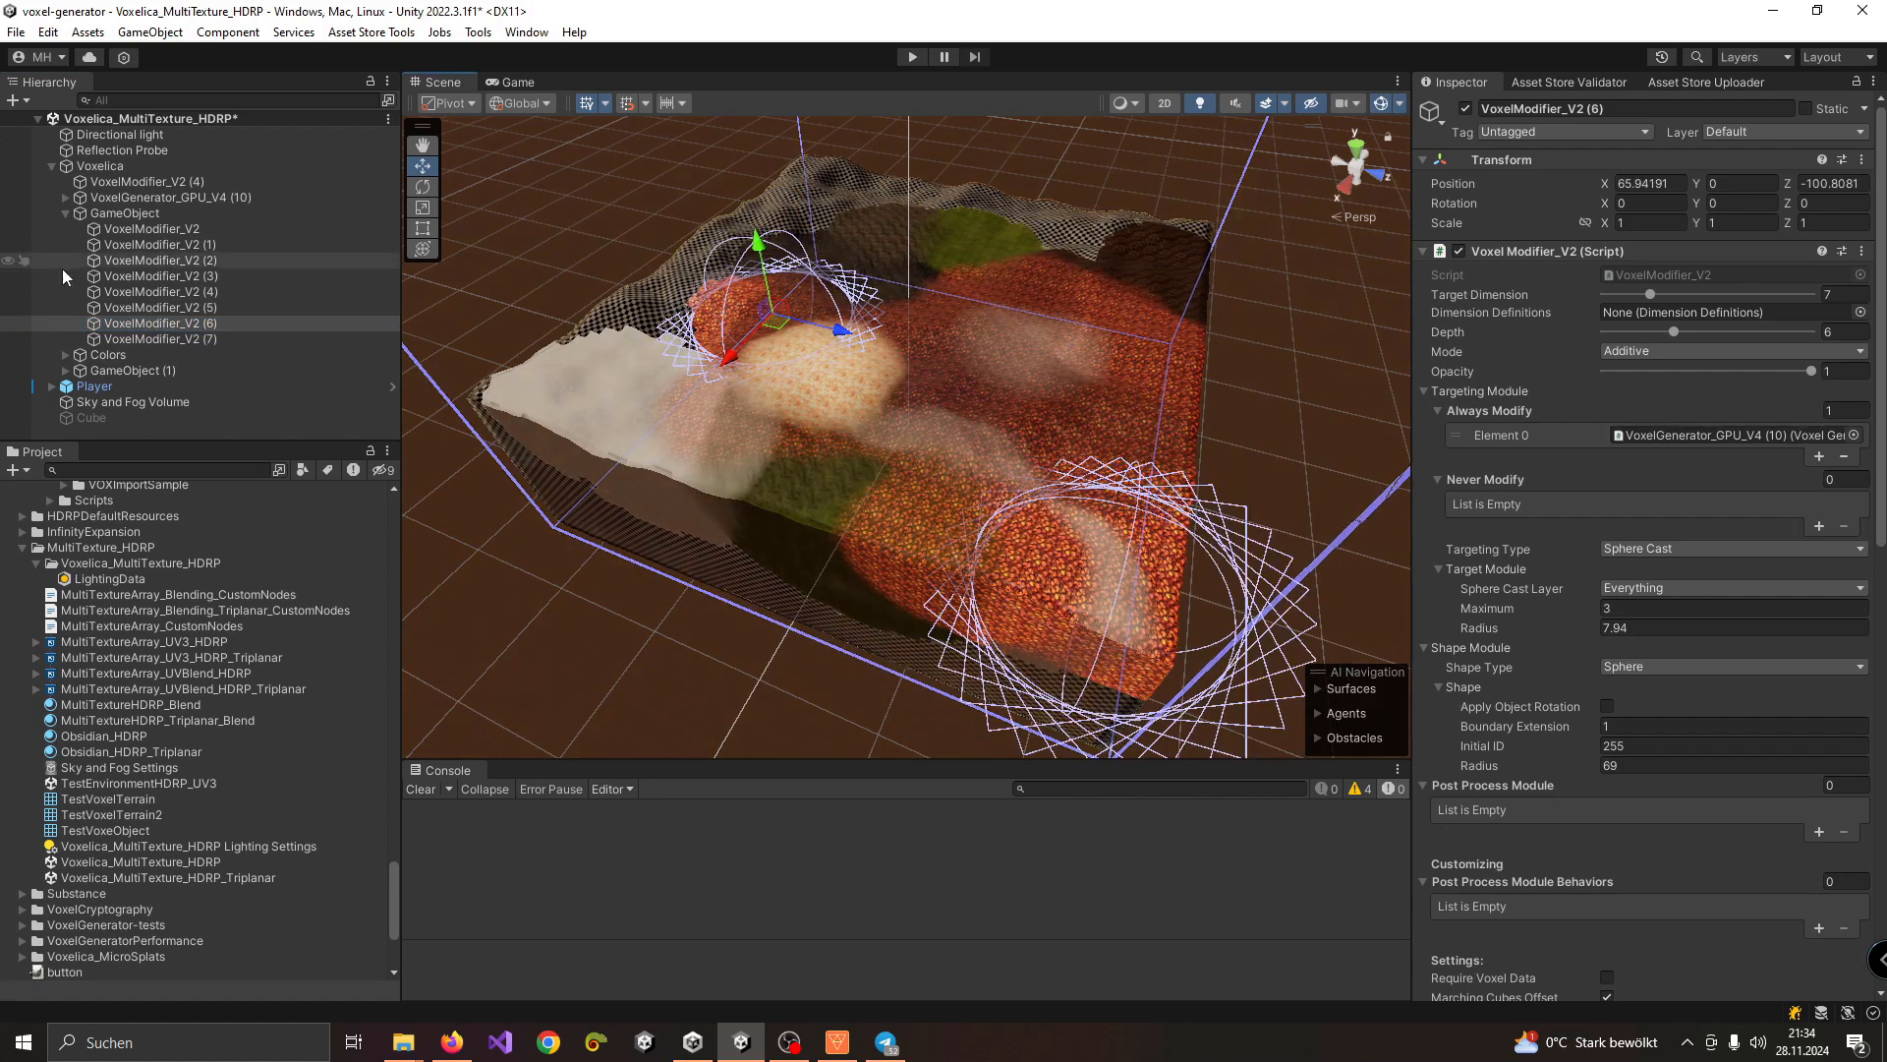
# Step: Inspect HullGenerator_Marching inside VoxelGenerator_GPU_V4 (10), including its voxel material and the layer dimensions of its Multi Texture_V2 module
pyautogui.click(112, 214)
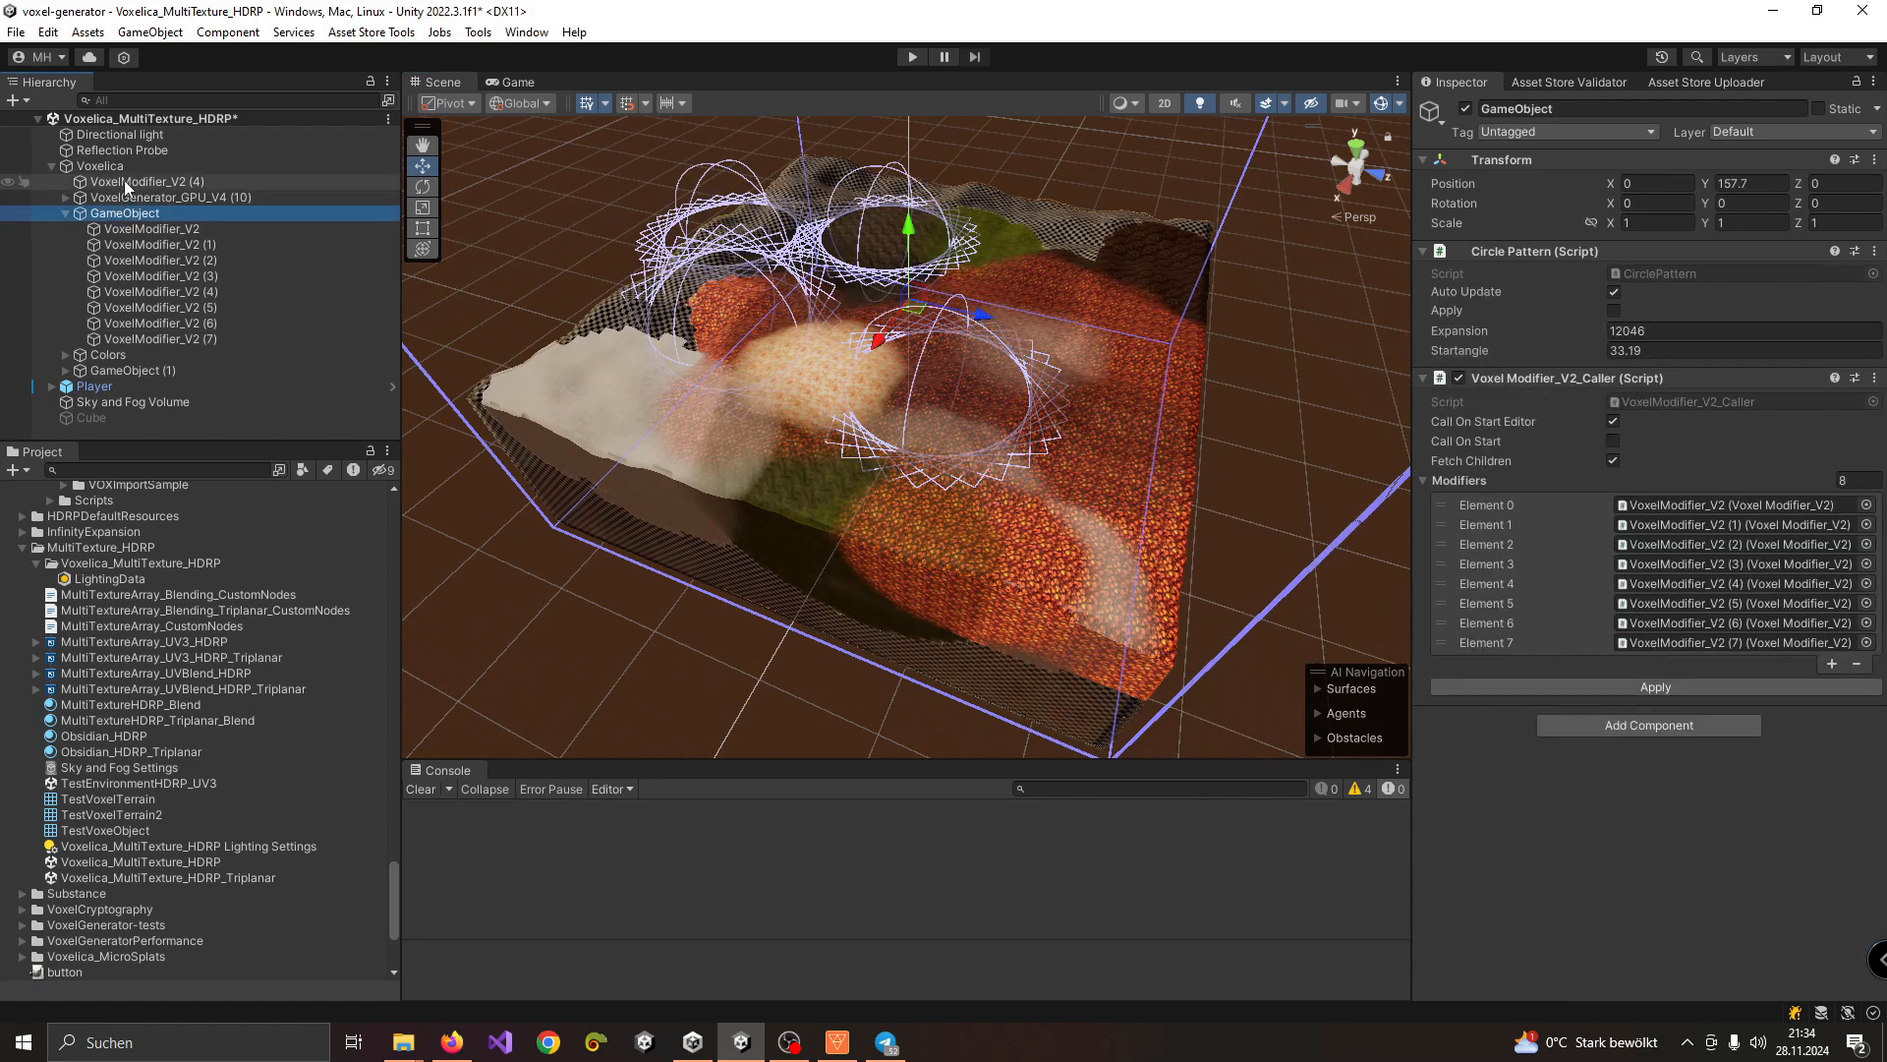
pyautogui.click(124, 181)
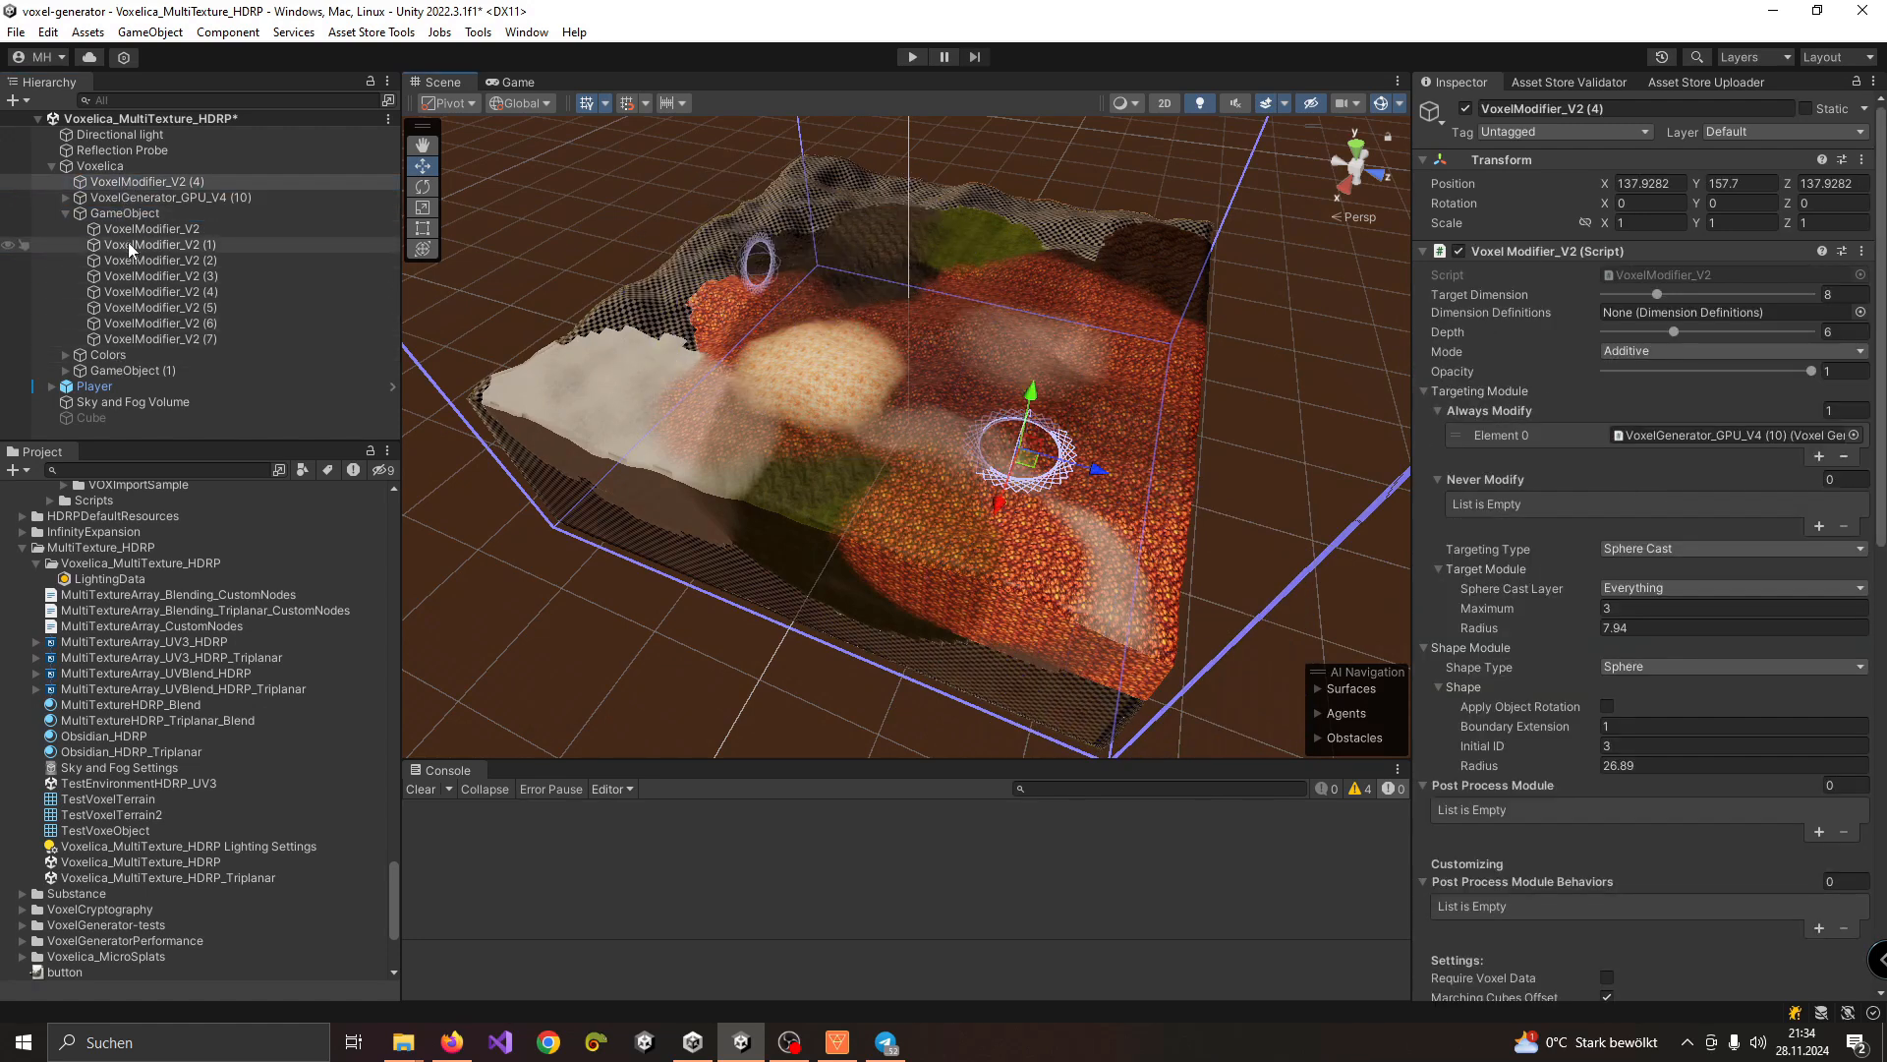
pyautogui.click(126, 214)
pyautogui.click(126, 198)
pyautogui.click(63, 198)
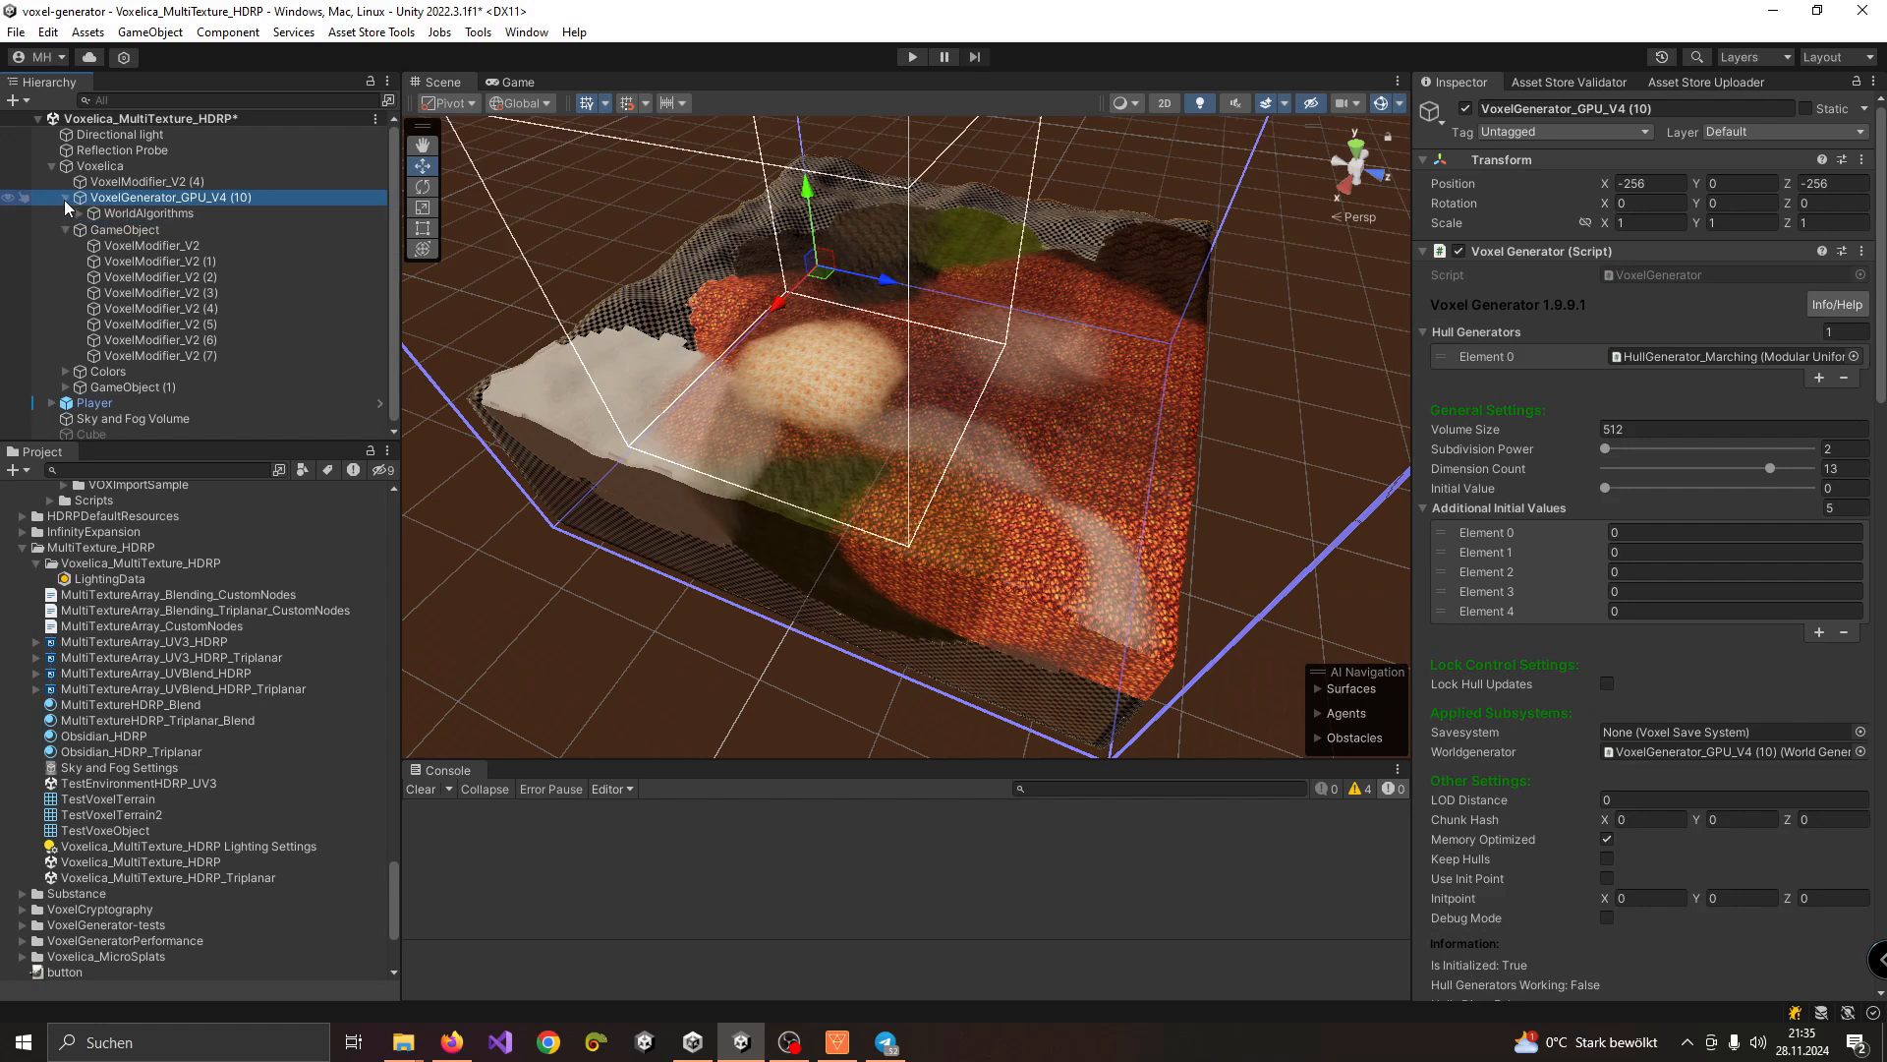
pyautogui.click(142, 246)
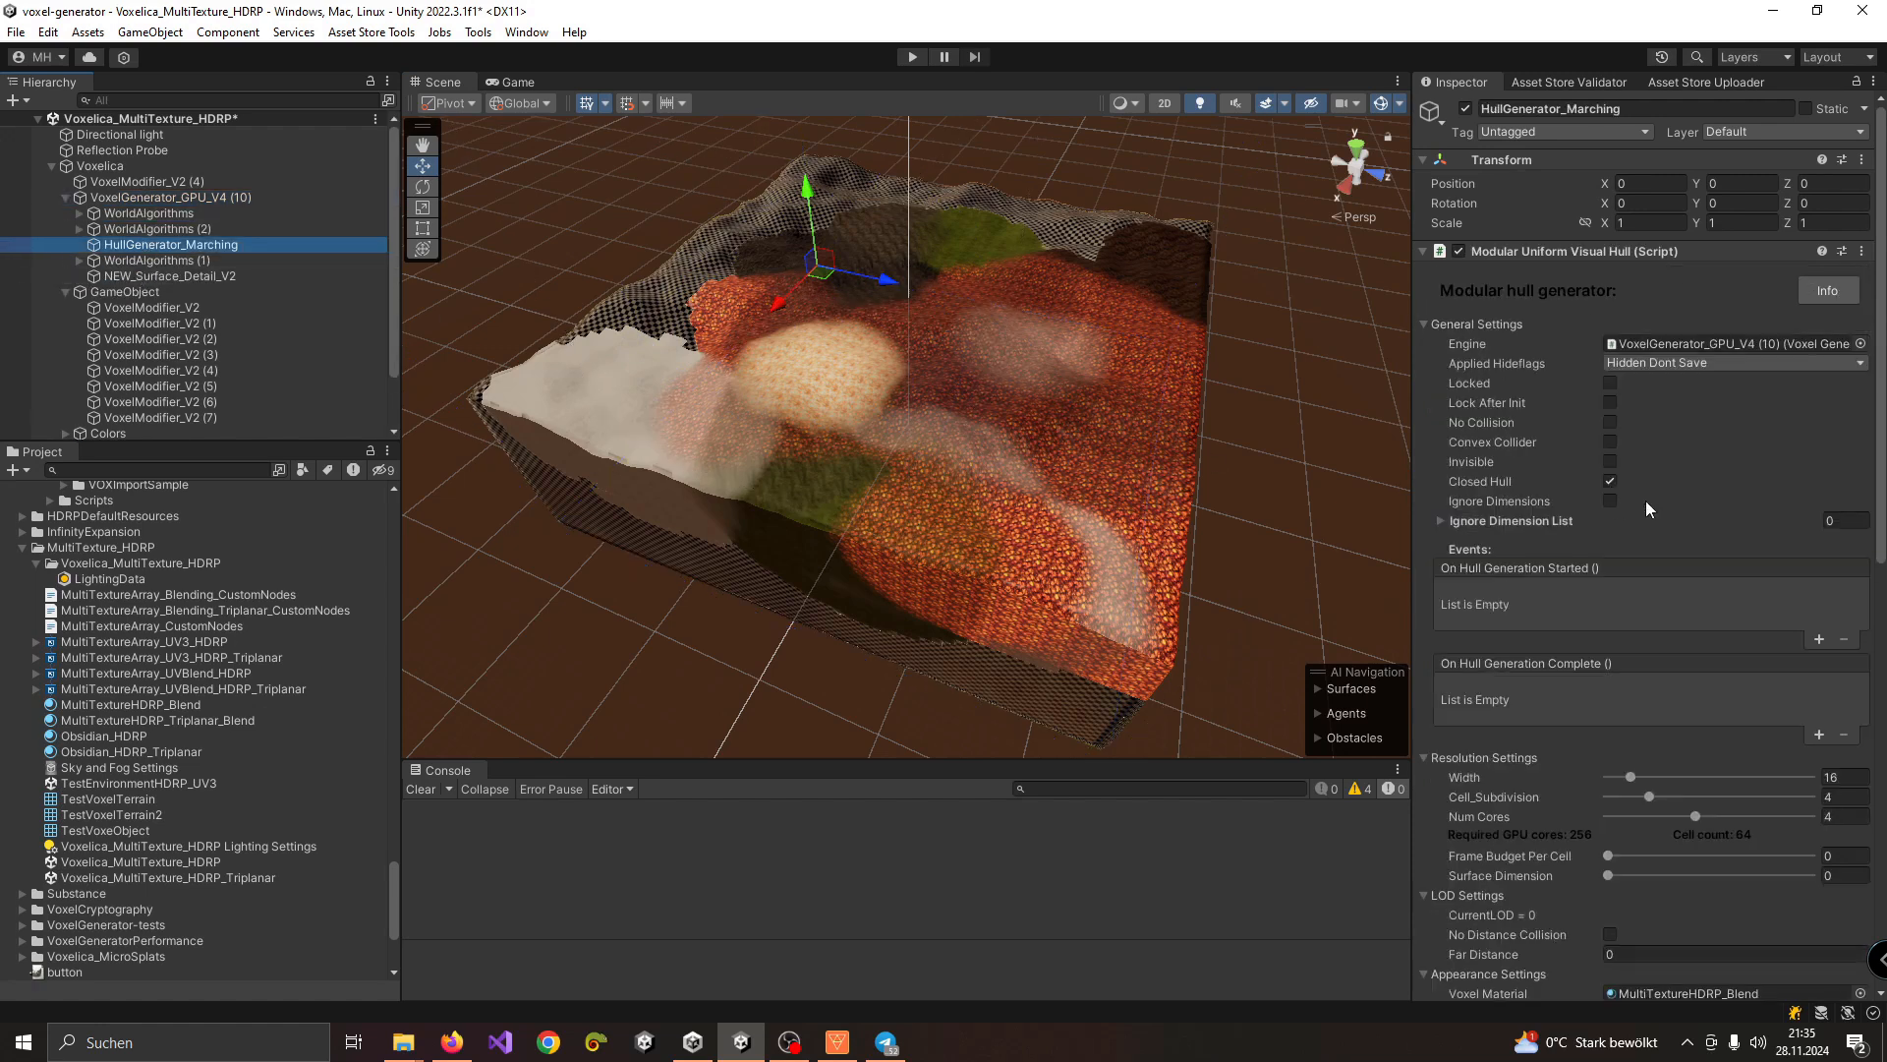
pyautogui.scroll(-10, 1722, 499)
pyautogui.scroll(-1, 1710, 559)
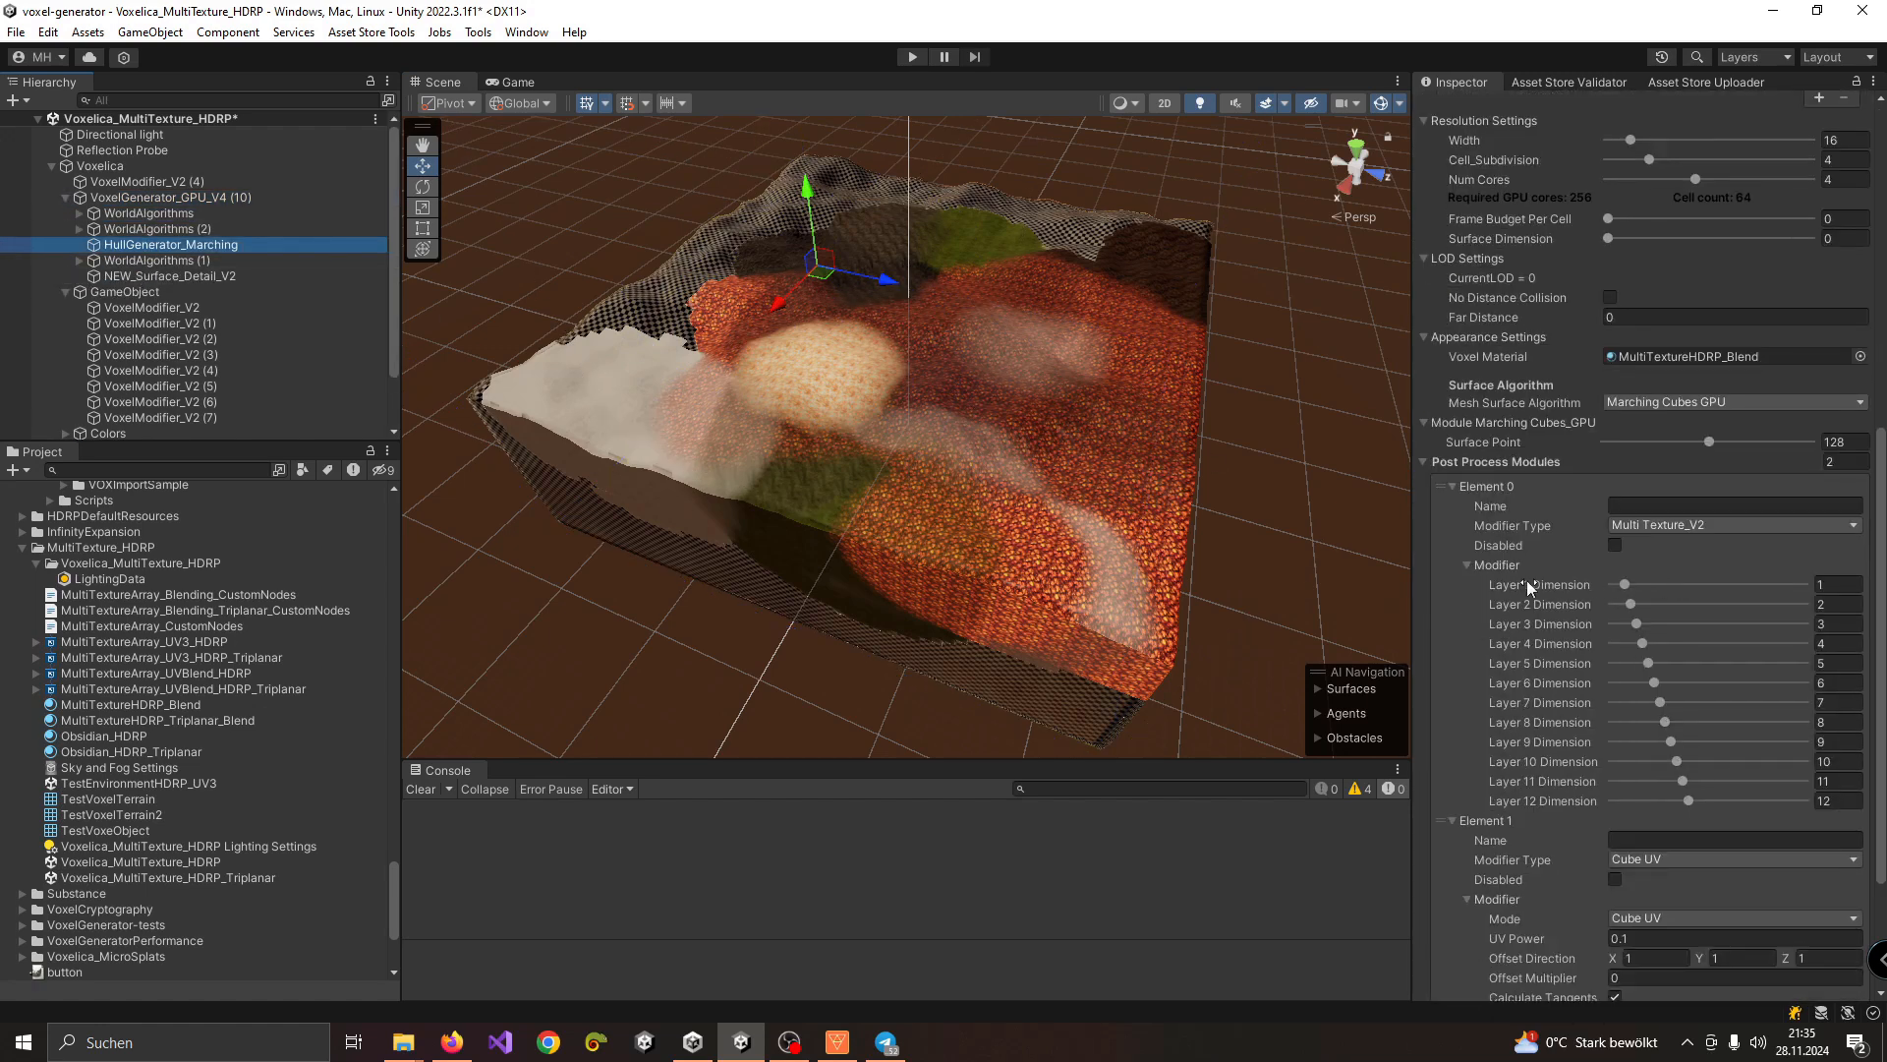
# Step: Locate the hull generator's MultiTextureHDRP_Blend material and review its texture array maps, surface settings and base material textures
pyautogui.click(1683, 356)
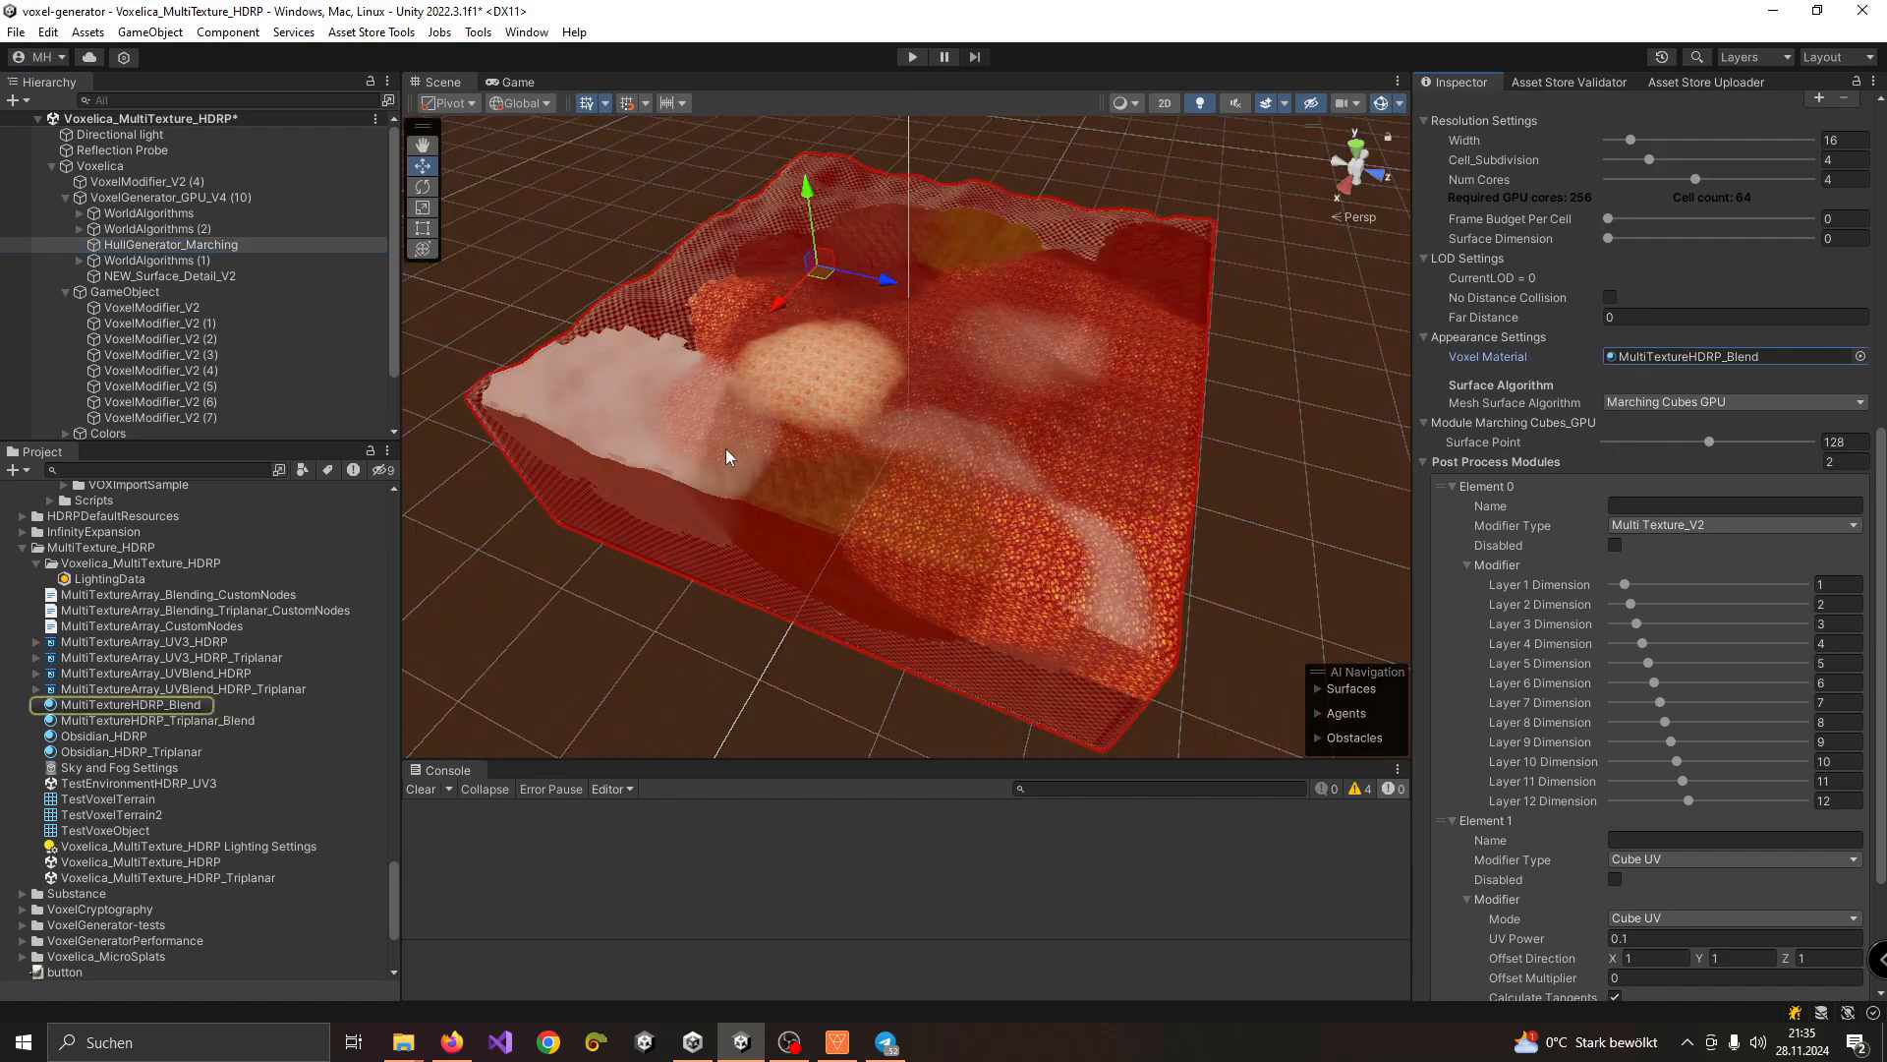
pyautogui.click(179, 707)
pyautogui.scroll(-3, 1658, 397)
pyautogui.scroll(-1, 1665, 411)
pyautogui.scroll(5, 1628, 404)
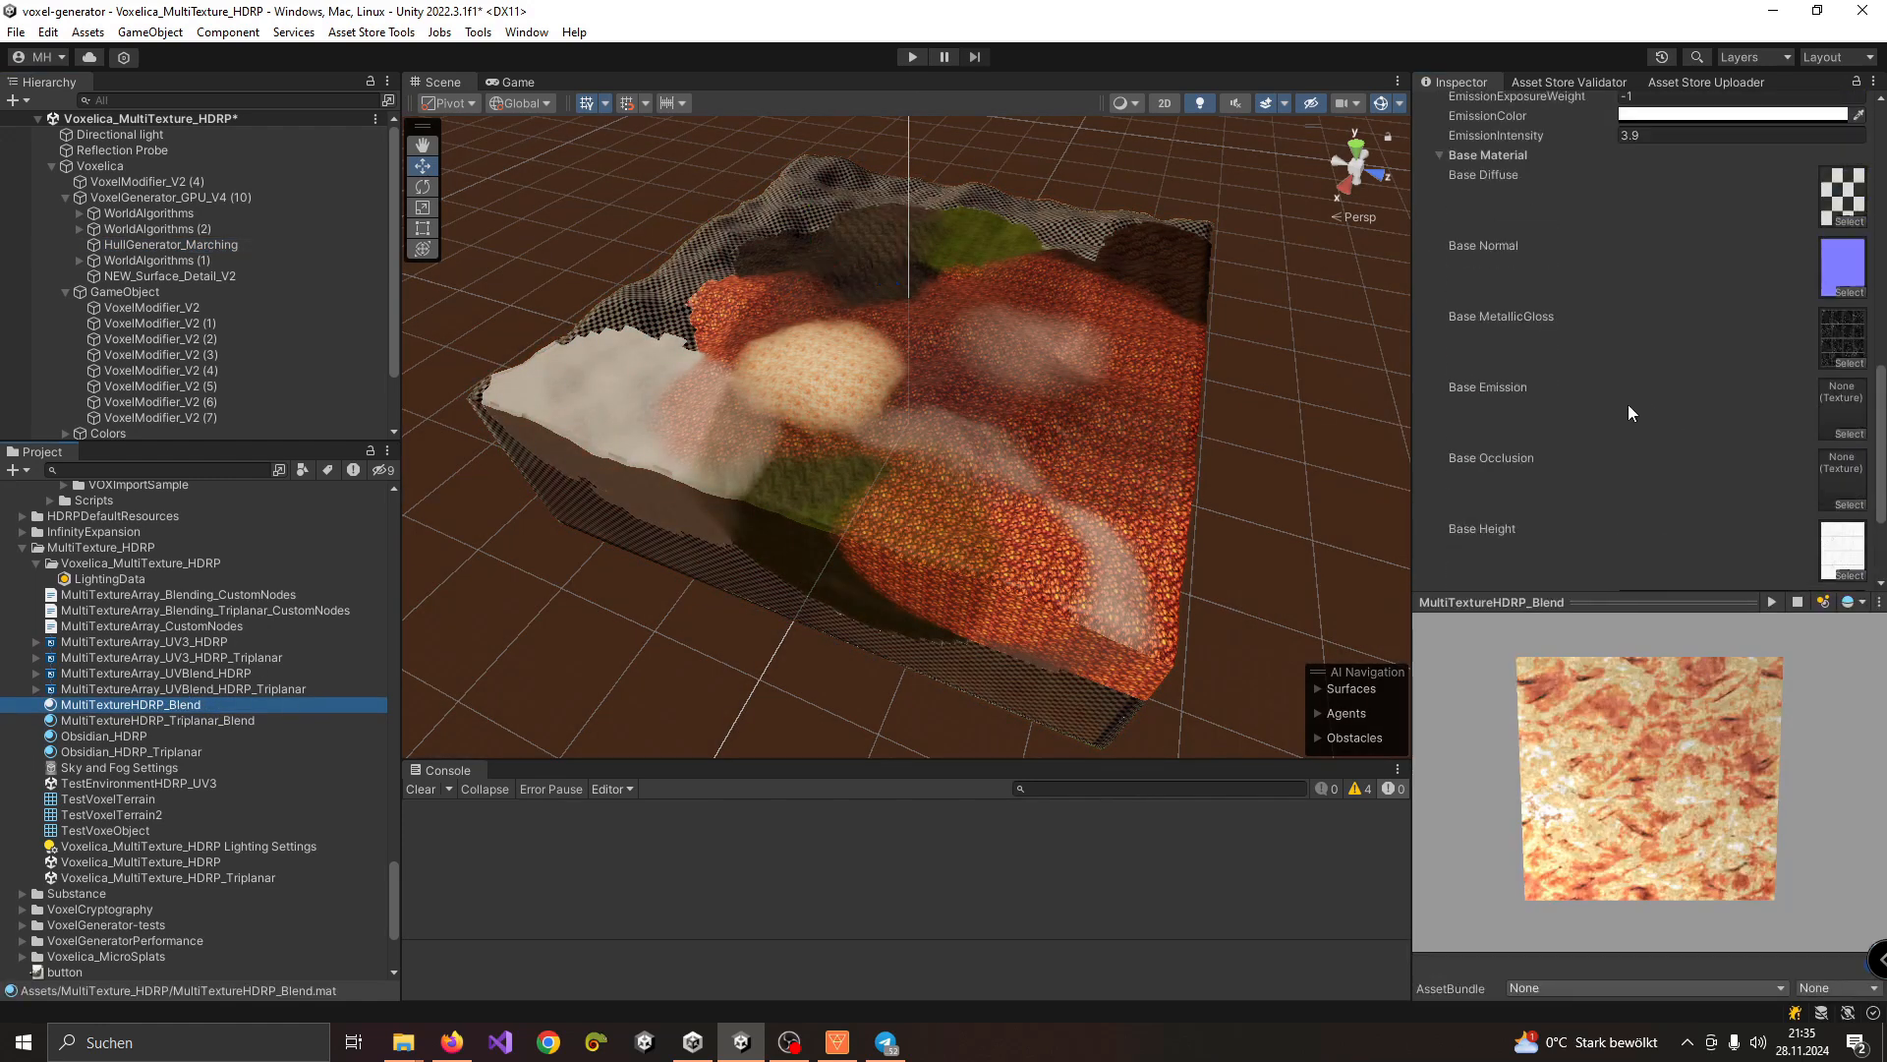
pyautogui.scroll(1, 1675, 321)
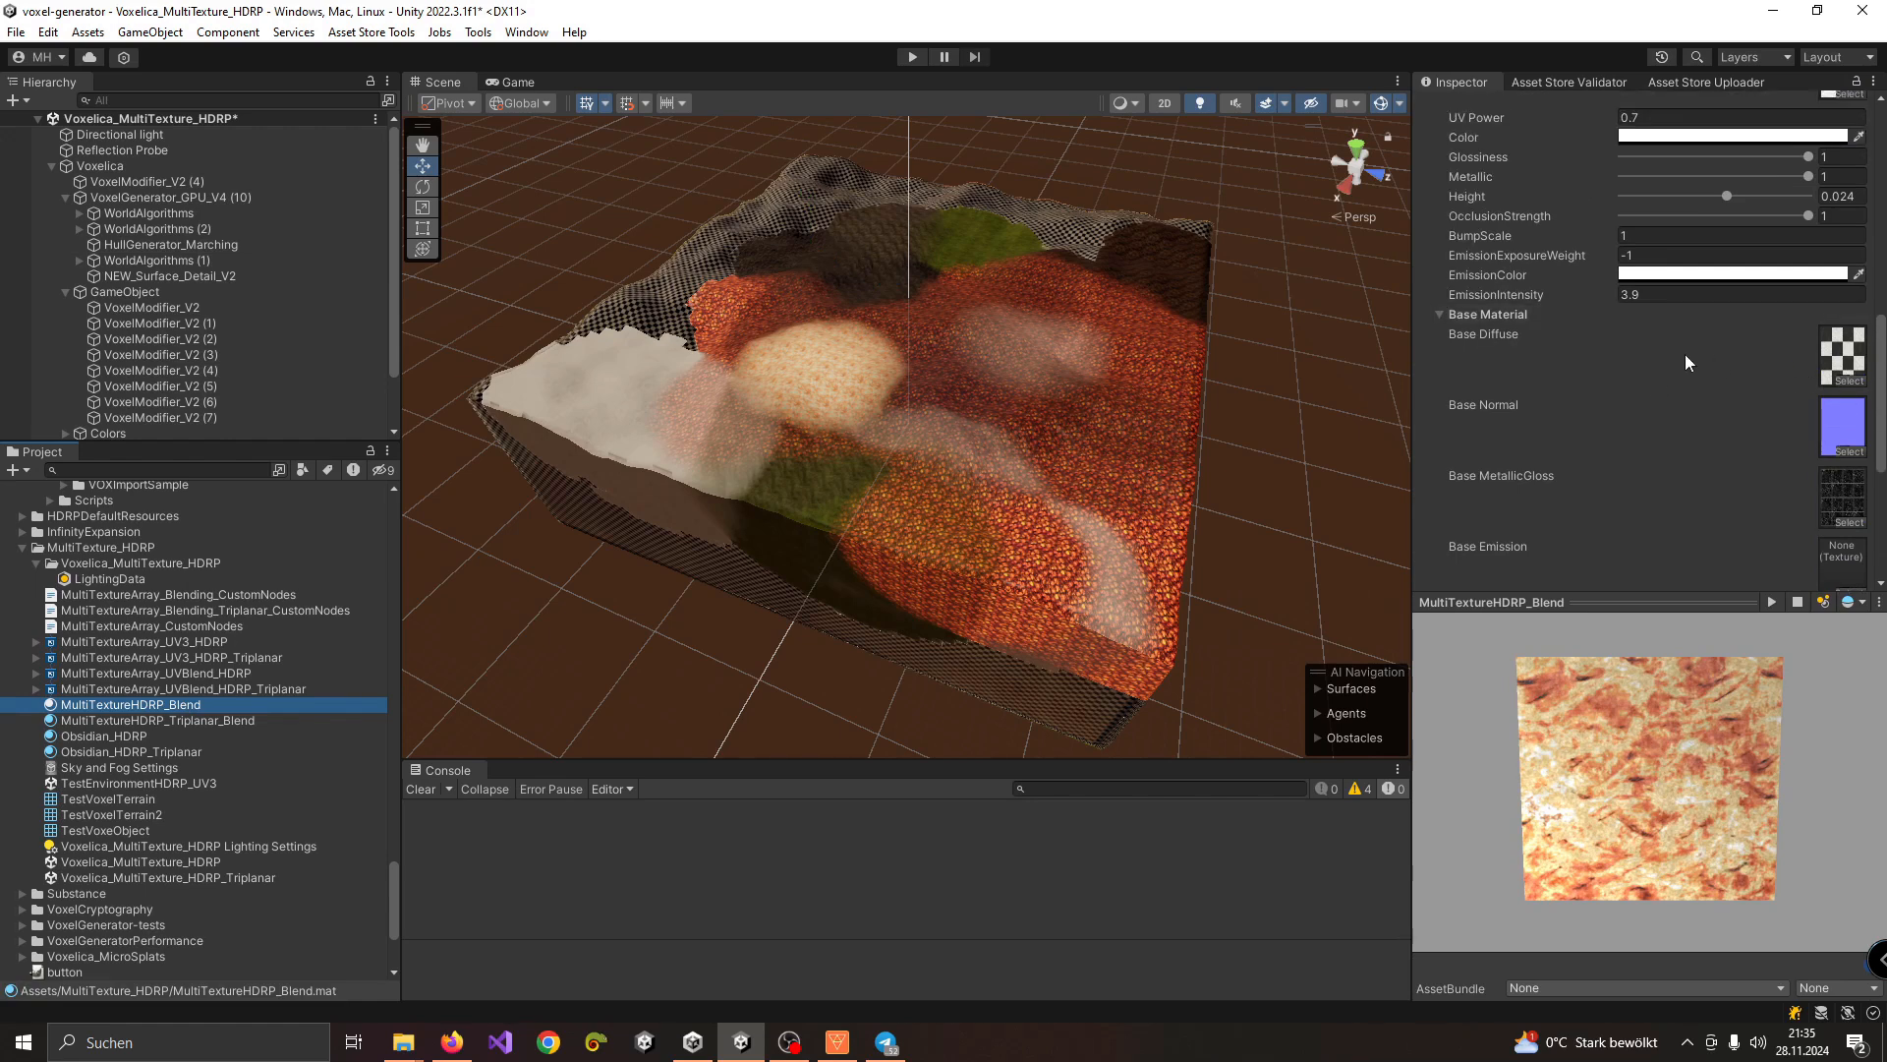
pyautogui.scroll(10, 1671, 349)
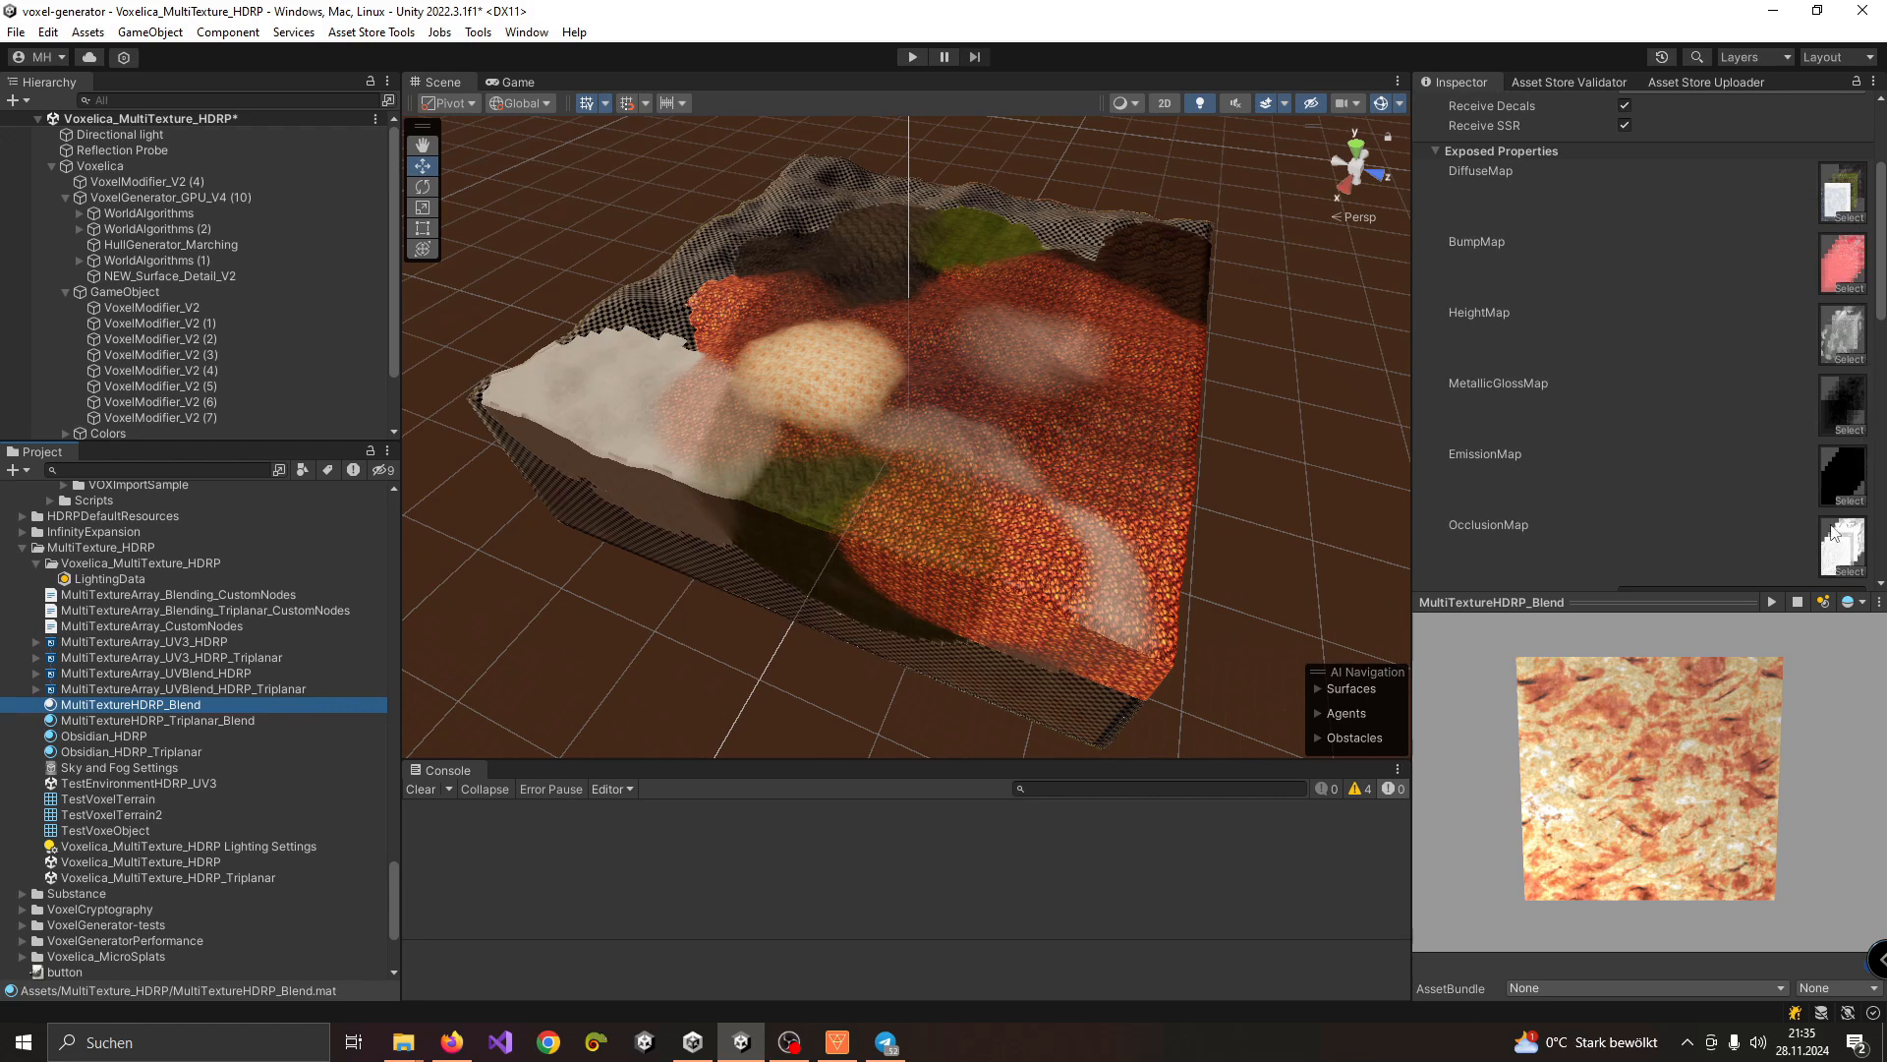
pyautogui.scroll(-12, 1746, 509)
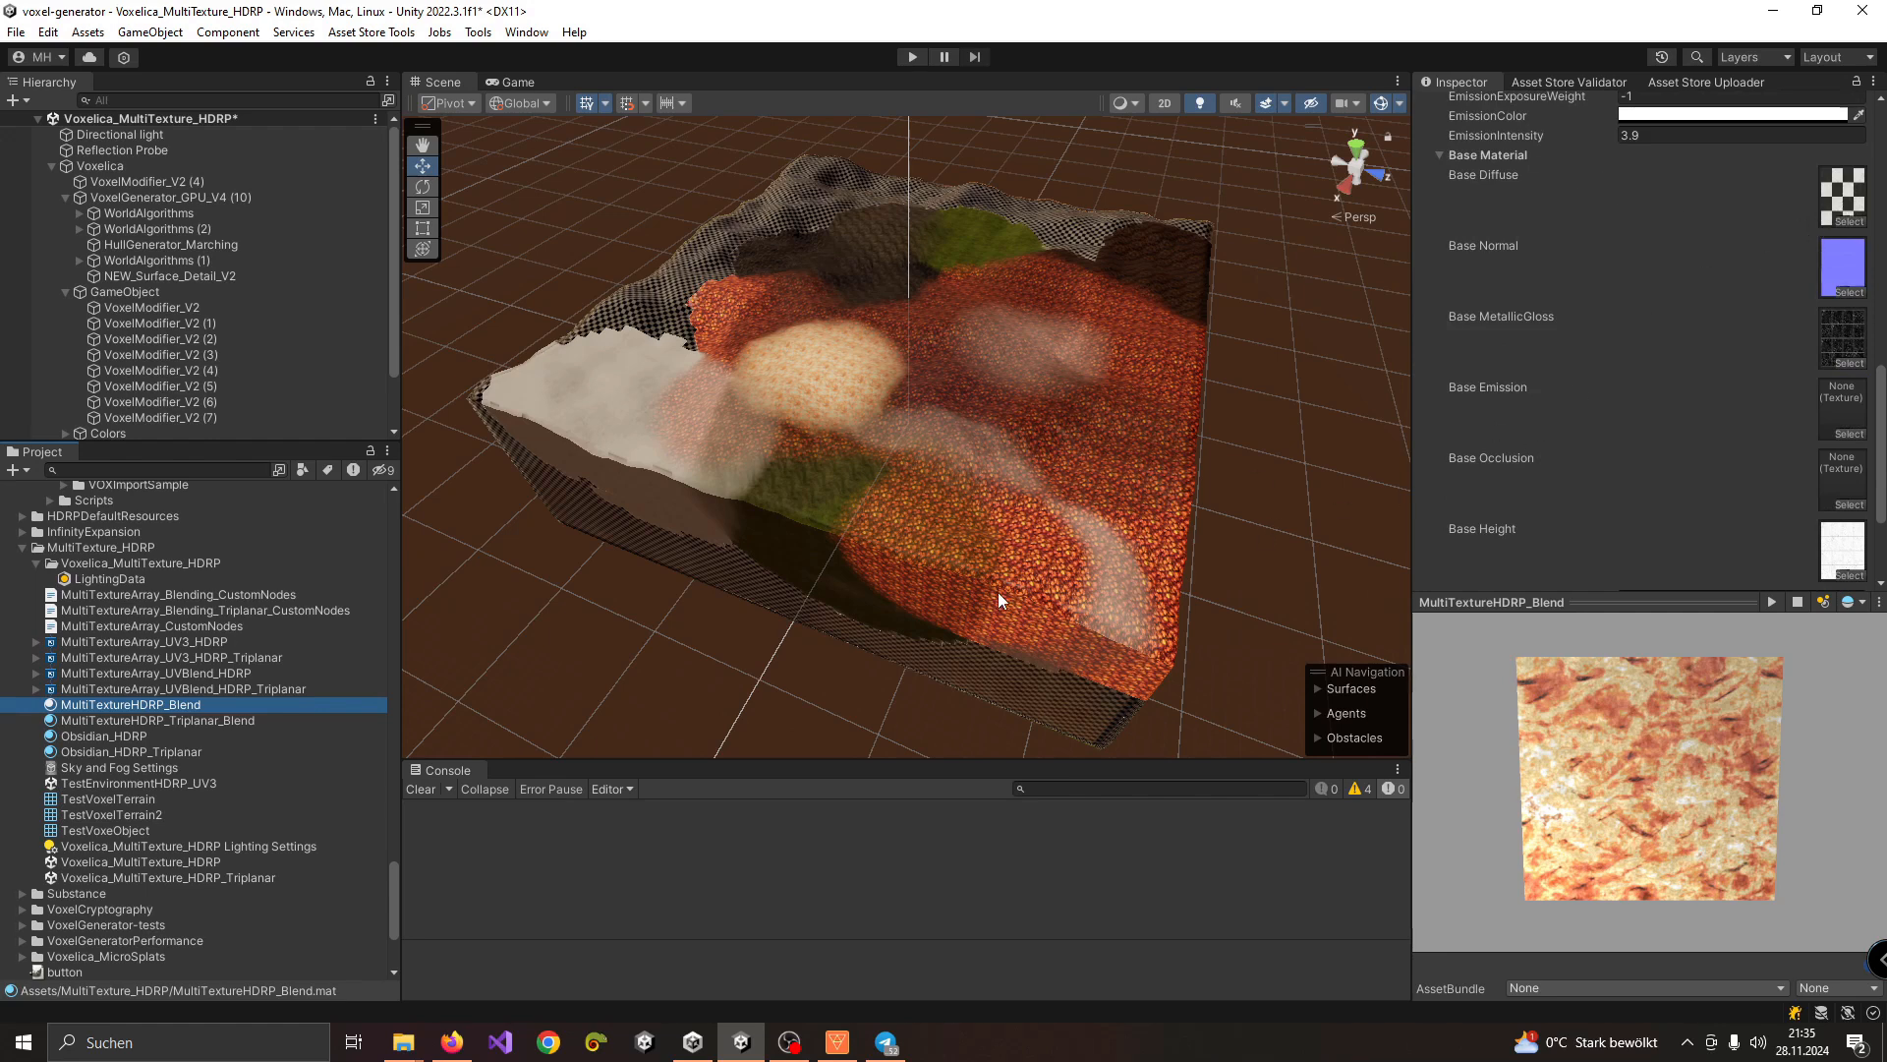
# Step: Compare the terrain's side faces with the base material textures and array maps of MultiTextureHDRP_Blend
pyautogui.keyDown('alt'); pyautogui.moveTo(967, 659); pyautogui.dragTo(905, 428); pyautogui.keyUp('alt')
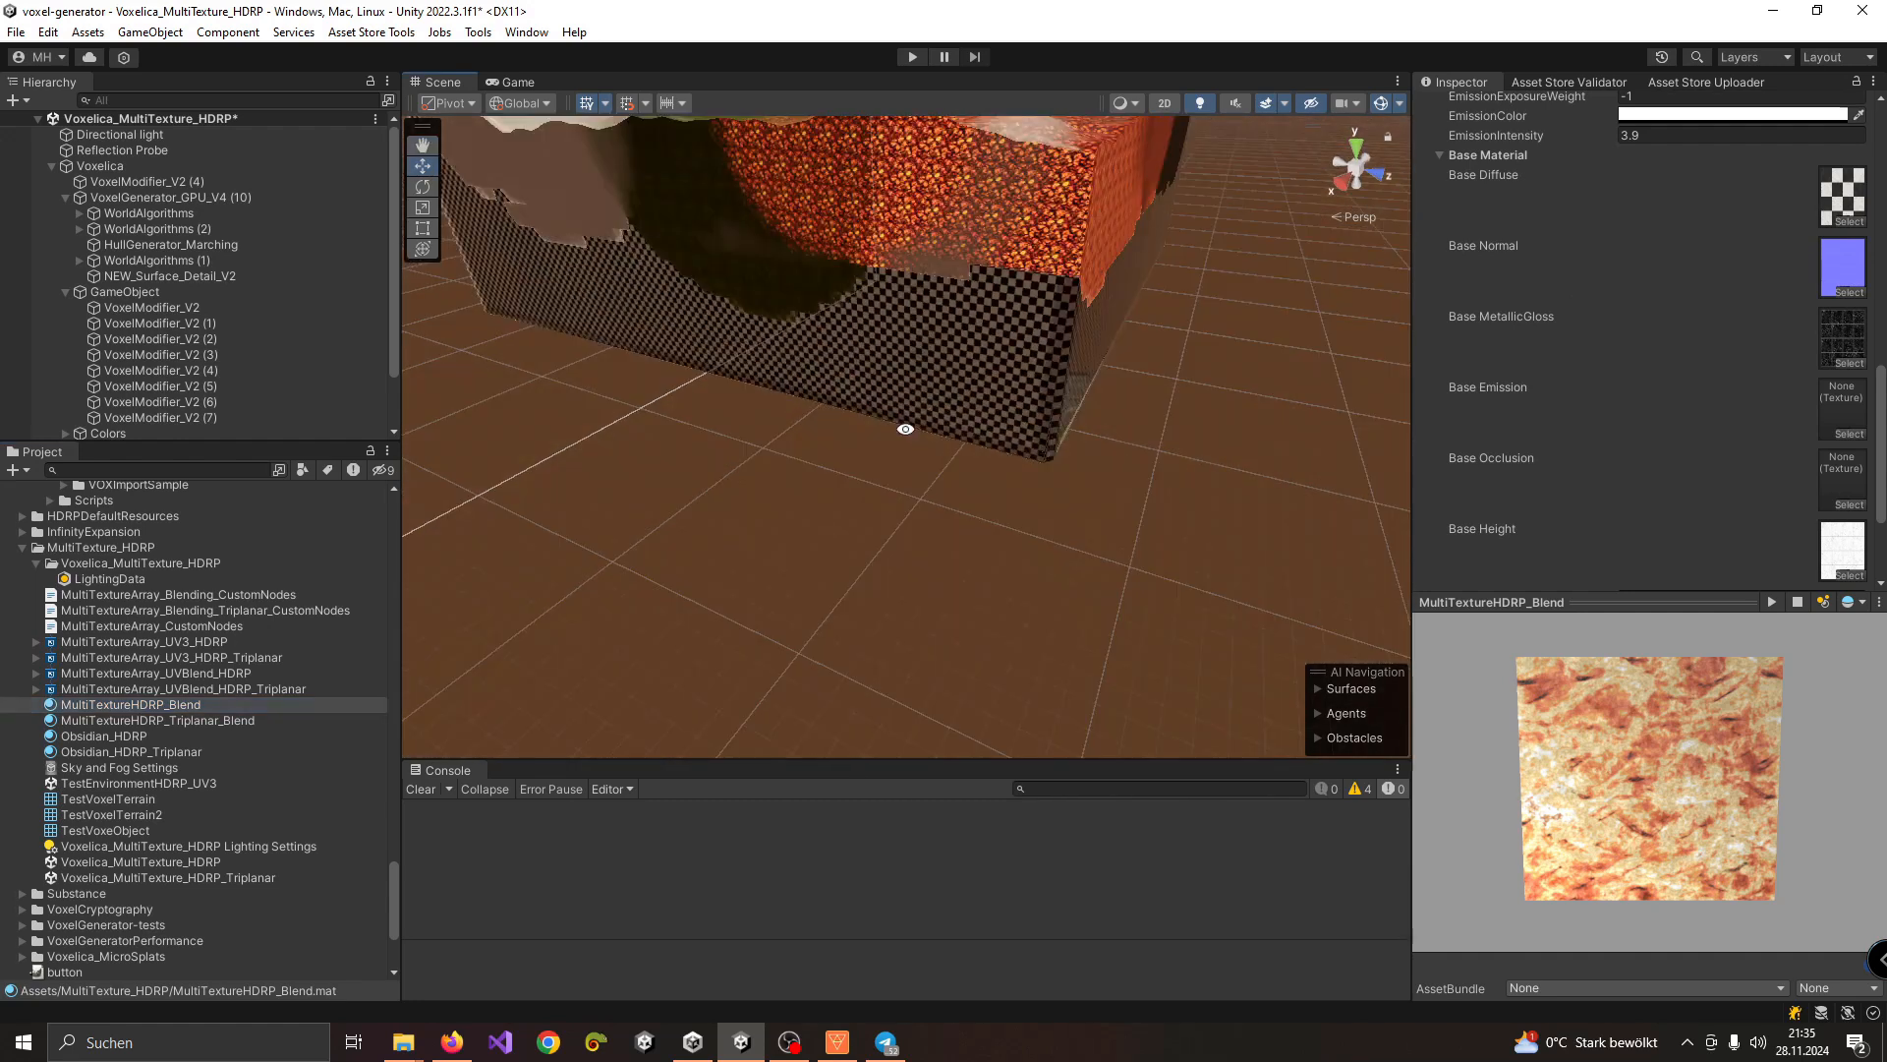
pyautogui.scroll(-5, 905, 428)
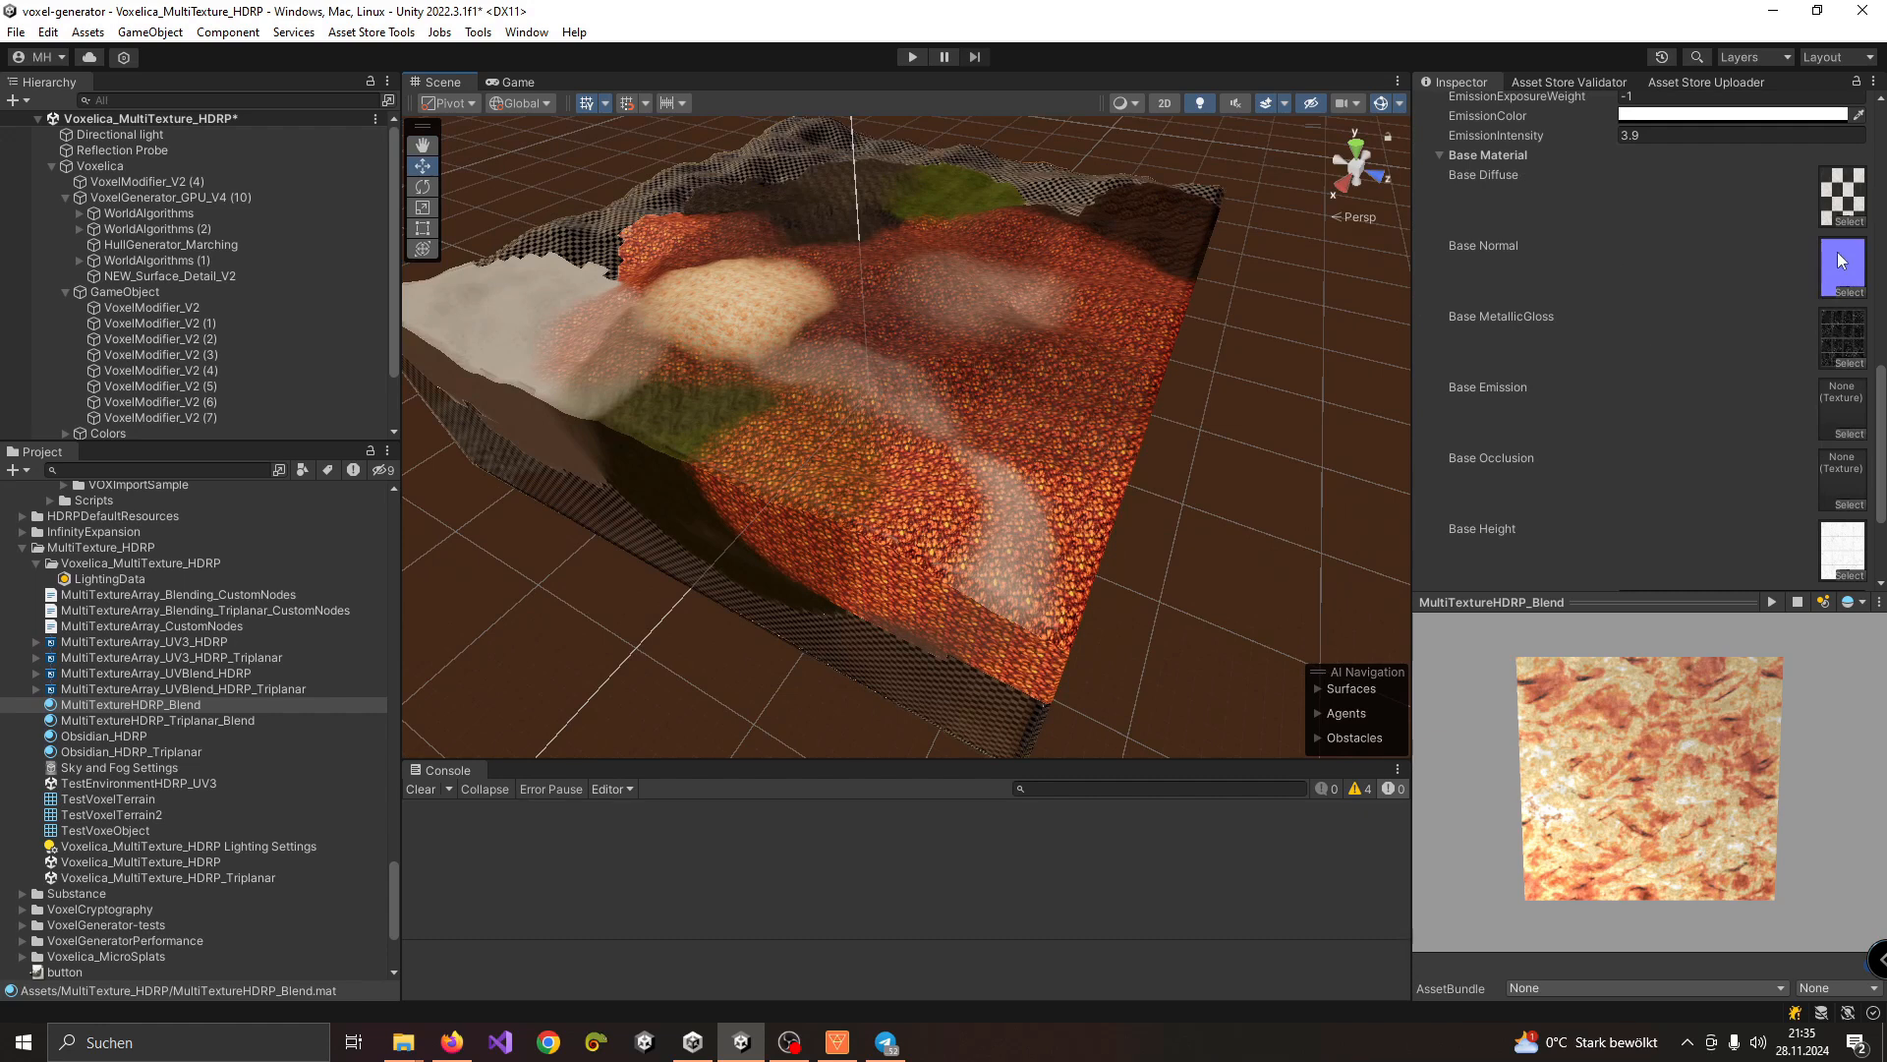
pyautogui.scroll(3, 1554, 327)
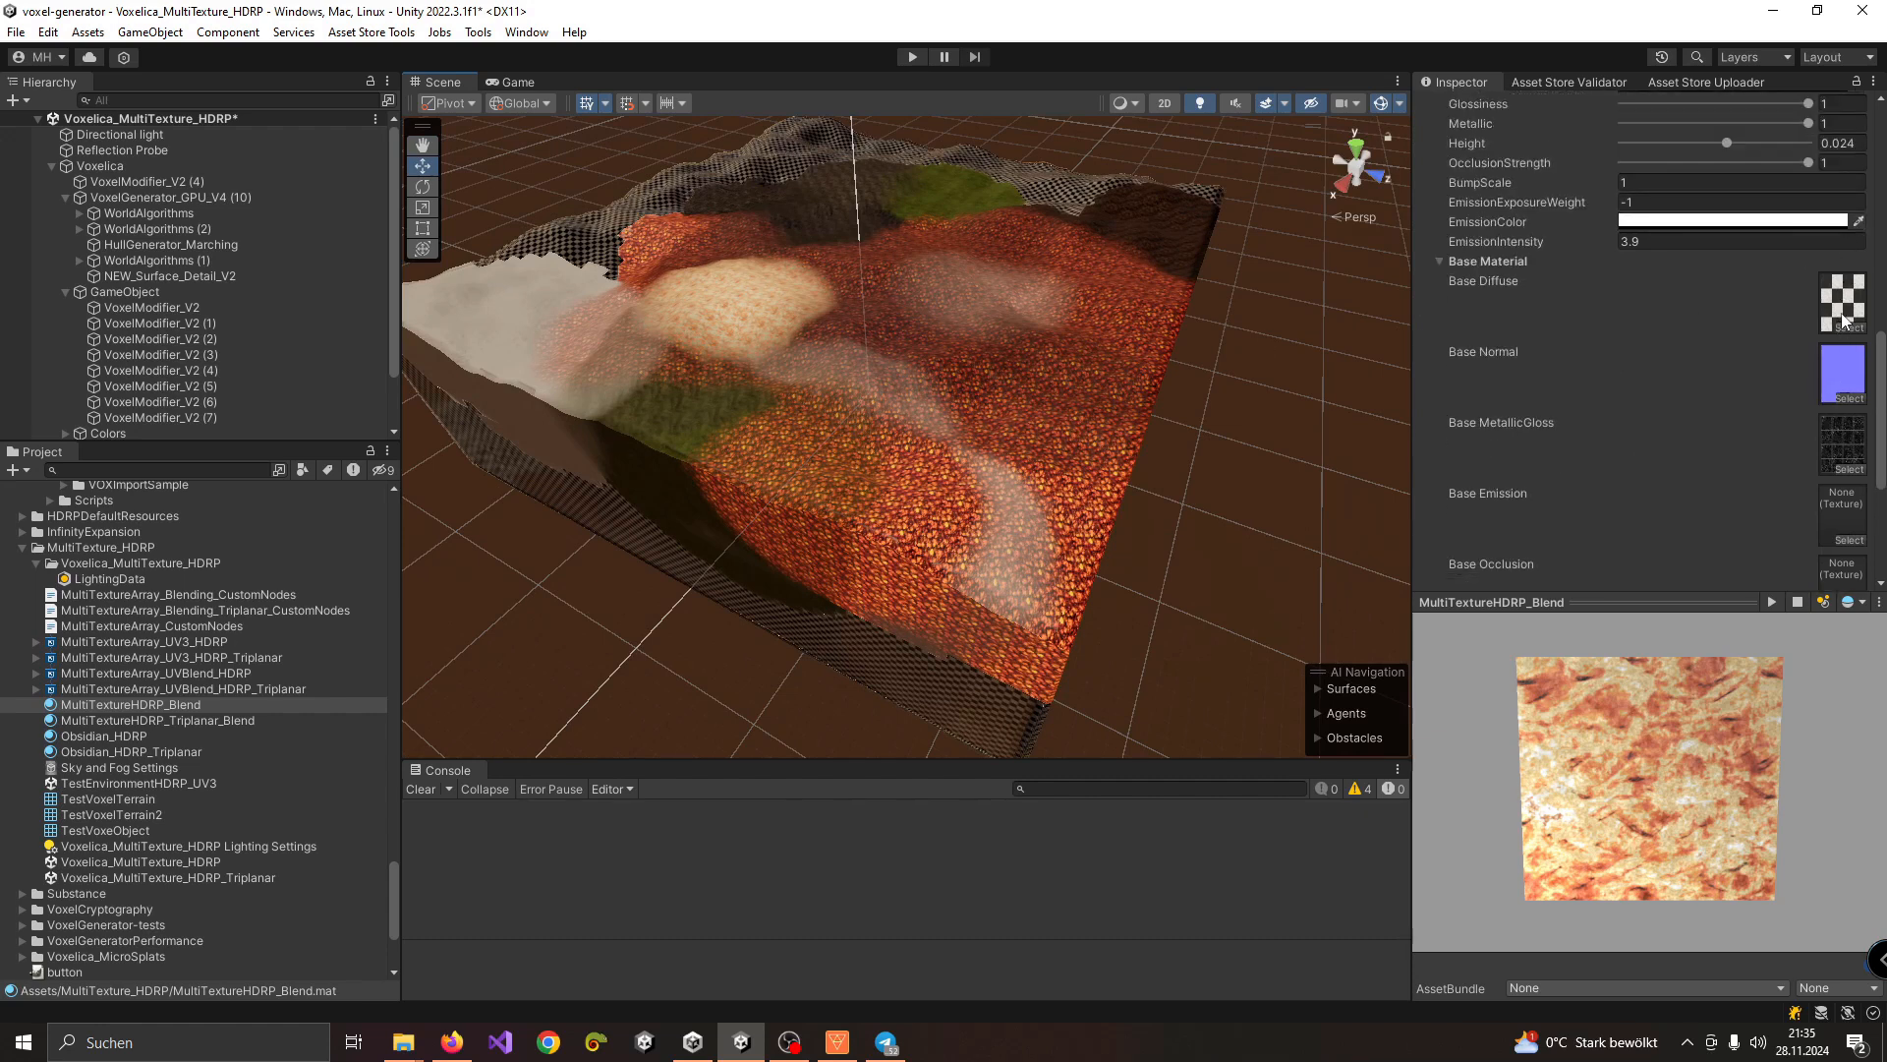
pyautogui.scroll(10, 1764, 204)
# Step: Check the available Fraktalia tools and inspect the MultiTextureHDRP_Triplanar_Blend material
pyautogui.click(479, 32)
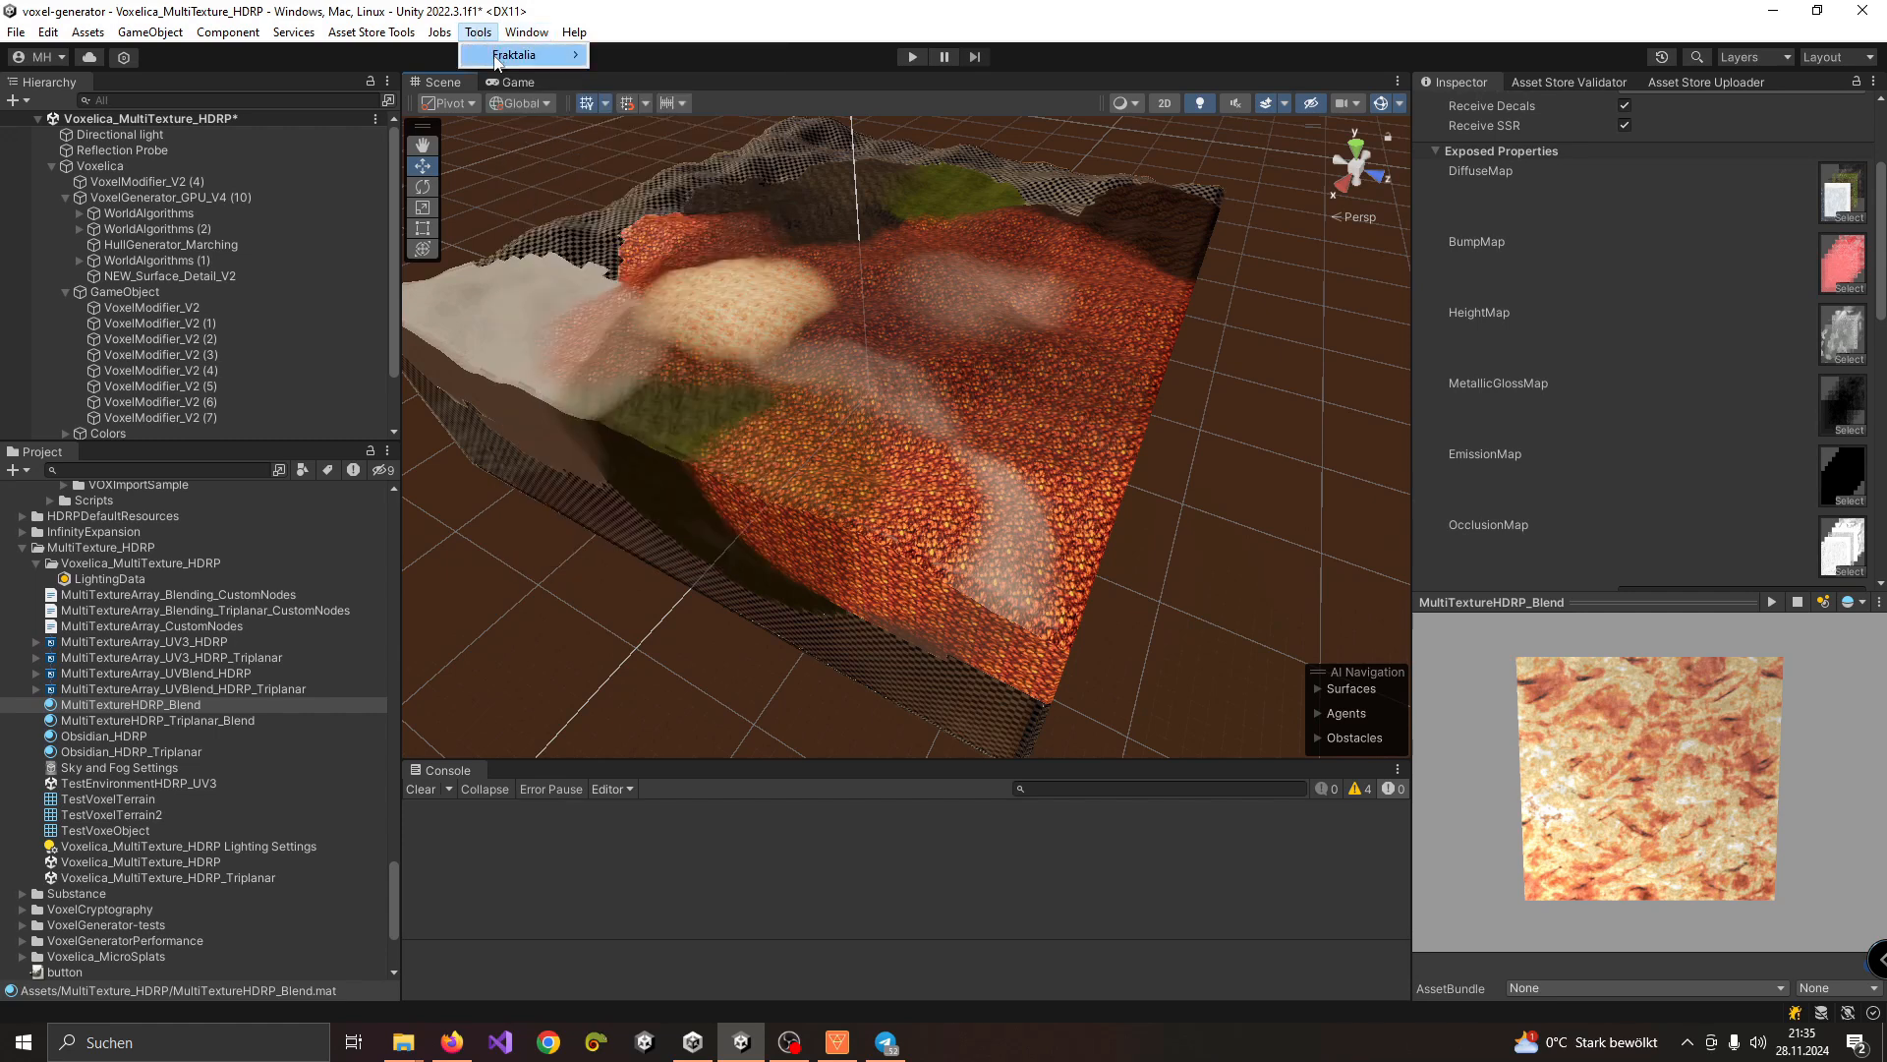
pyautogui.moveTo(497, 61)
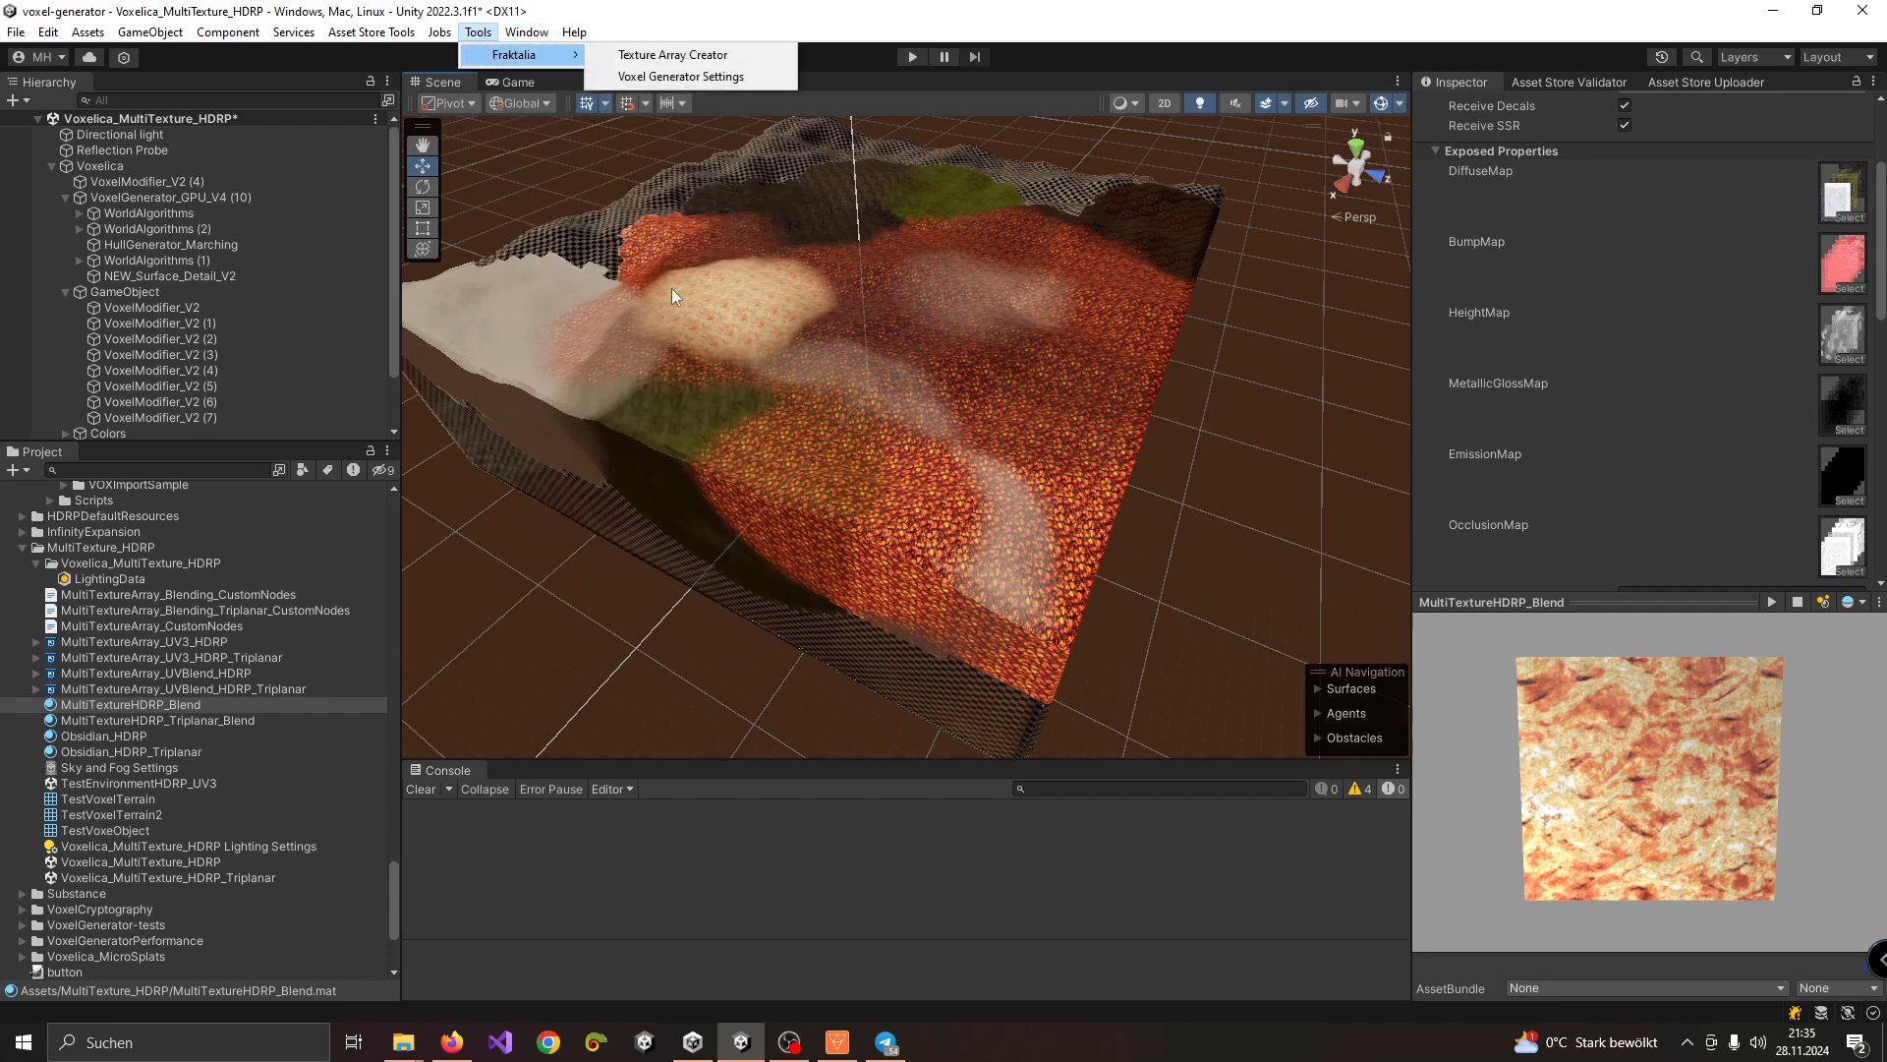
pyautogui.click(143, 720)
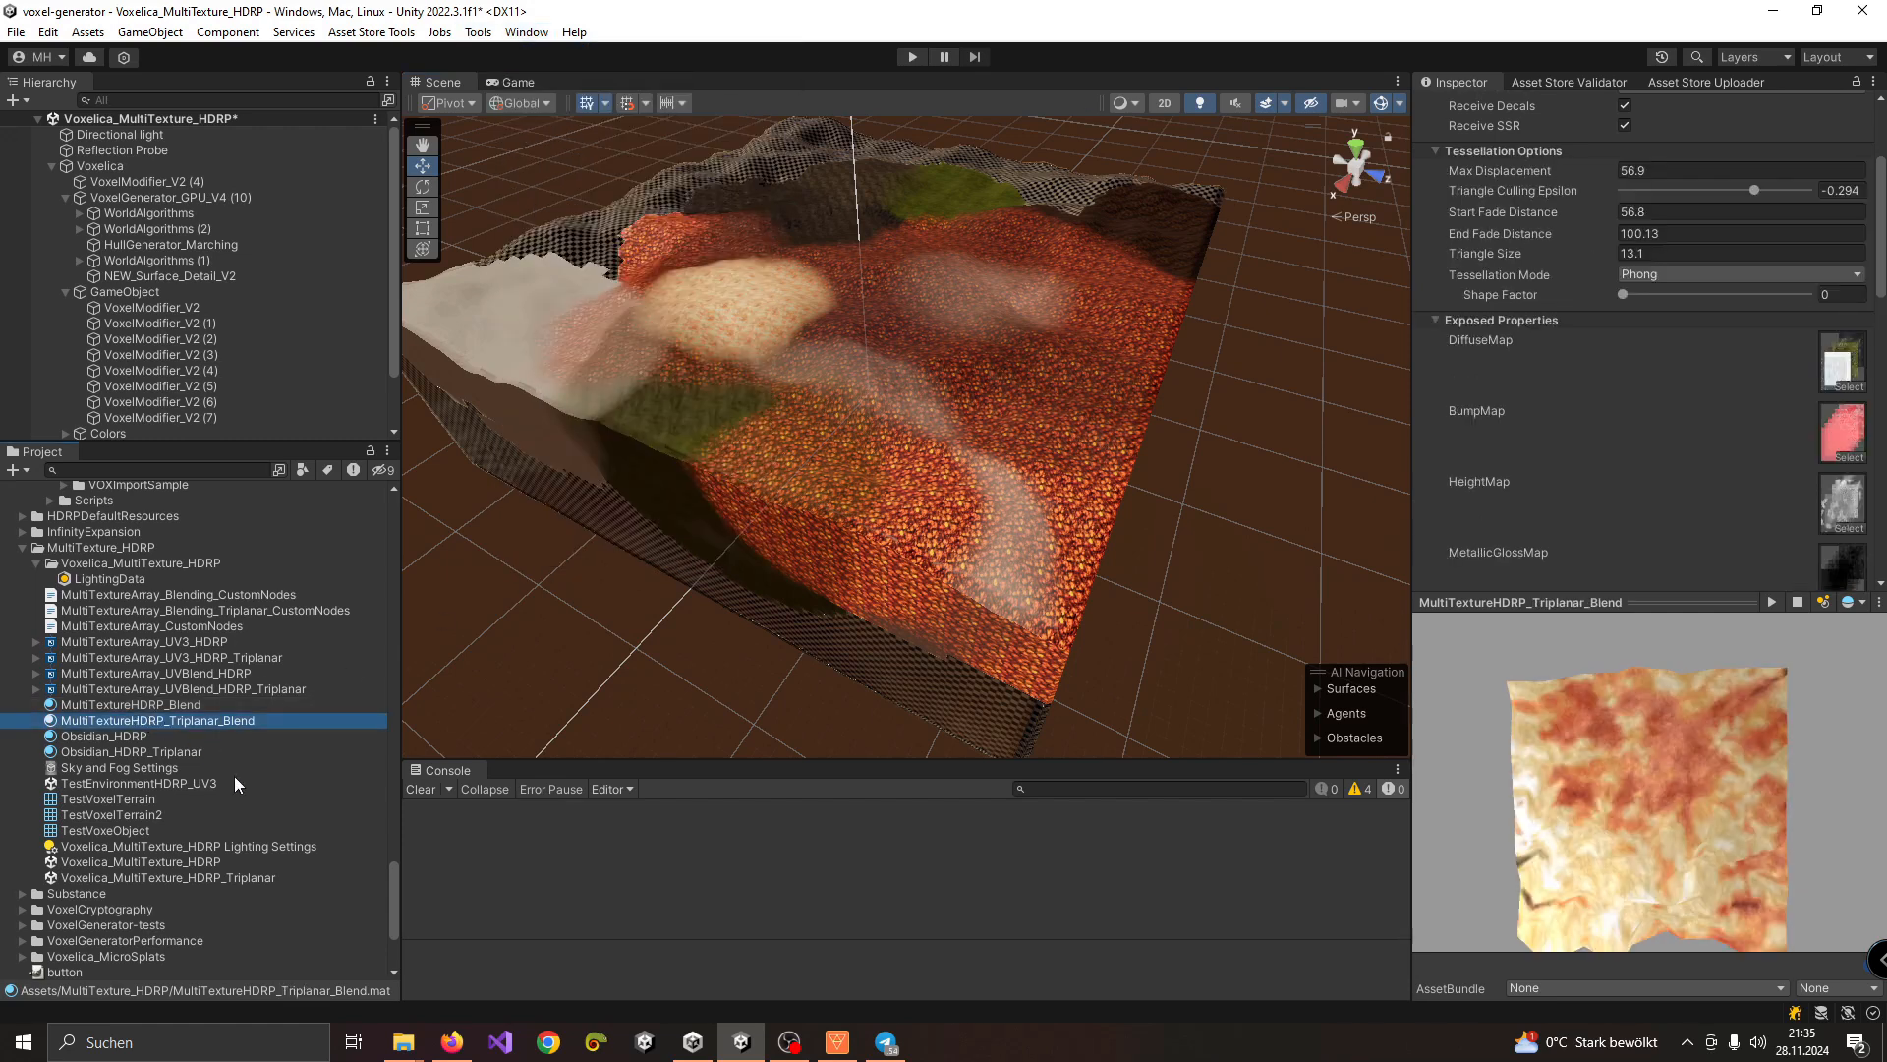
# Step: Open the Voxelica_MultiTexture_HDRP_Triplanar scene, discarding the current scene's changes, and examine its ring of textured spheres
pyautogui.doubleClick(184, 877)
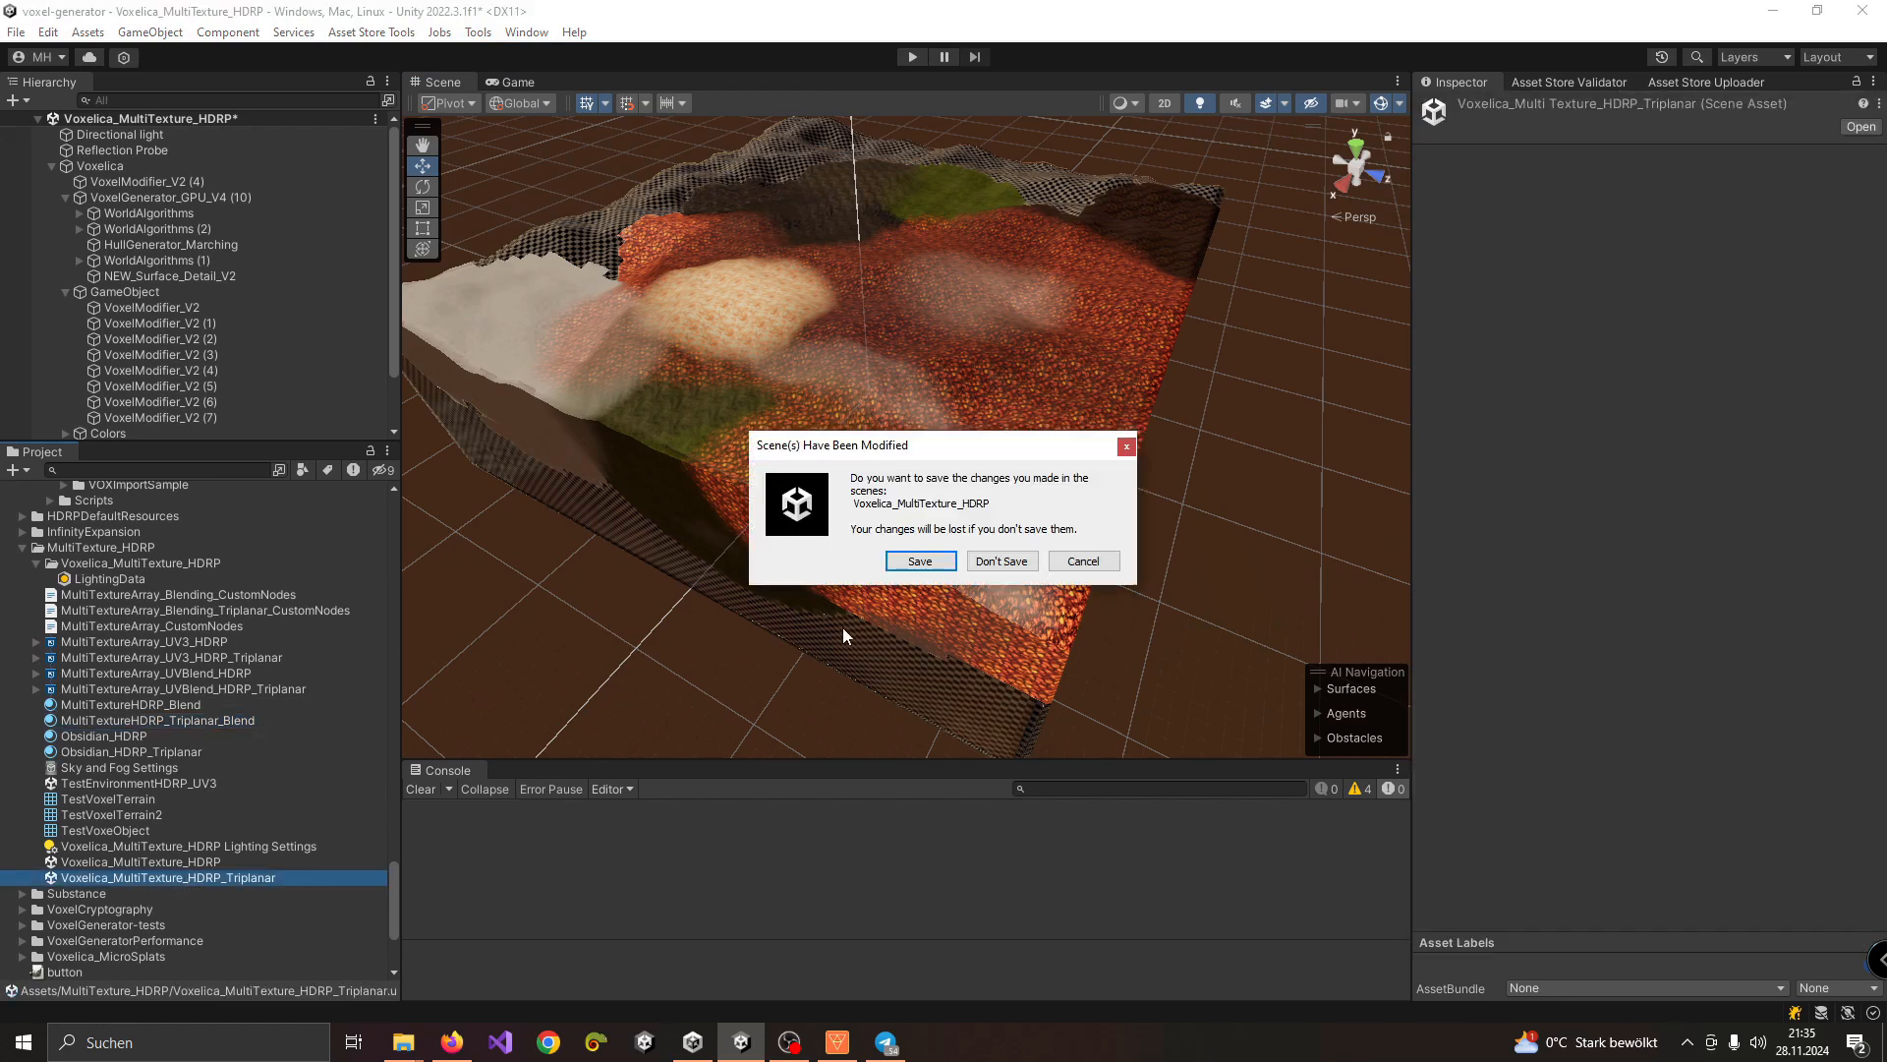
pyautogui.click(1003, 560)
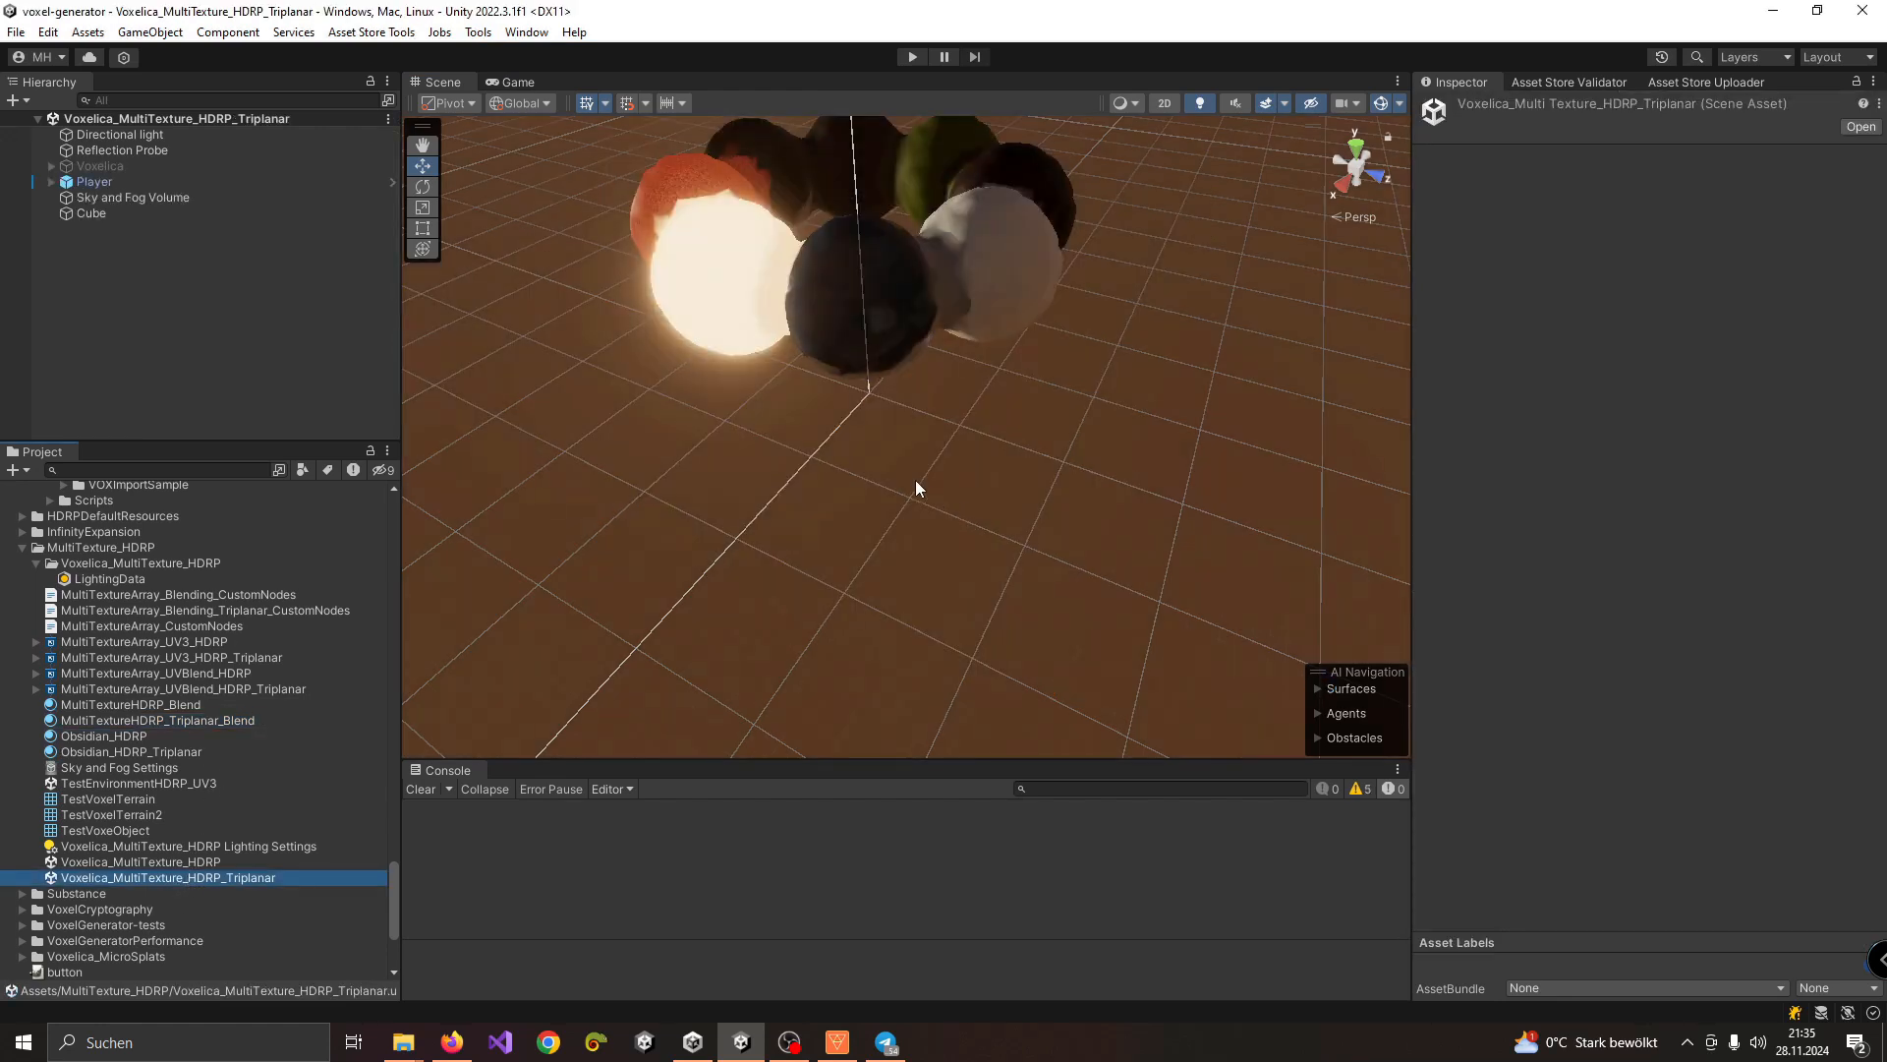
pyautogui.moveTo(912, 369); pyautogui.dragTo(835, 504, button='right')
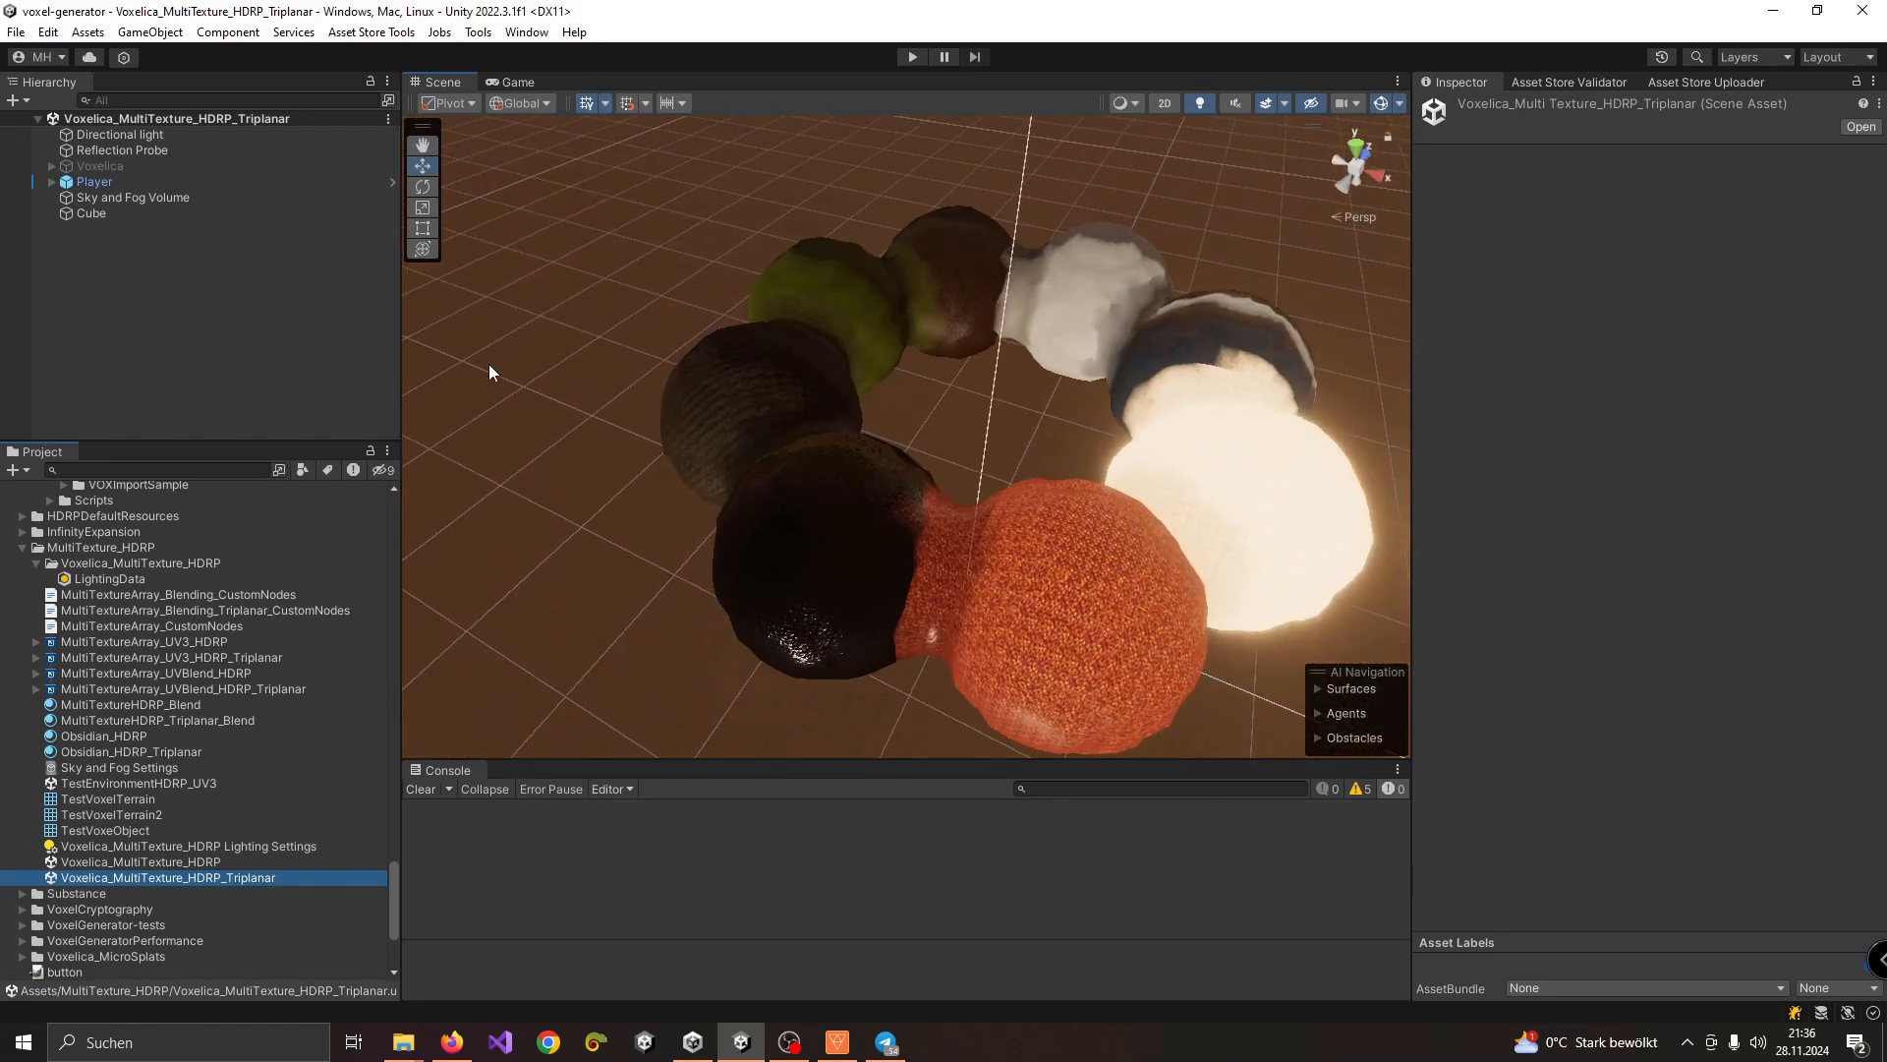
# Step: Reopen the Voxelica_MultiTexture_HDRP scene and view the textured patches on its terrain
pyautogui.doubleClick(187, 861)
pyautogui.moveTo(794, 430); pyautogui.dragTo(819, 494, button='right')
pyautogui.scroll(-3, 851, 391)
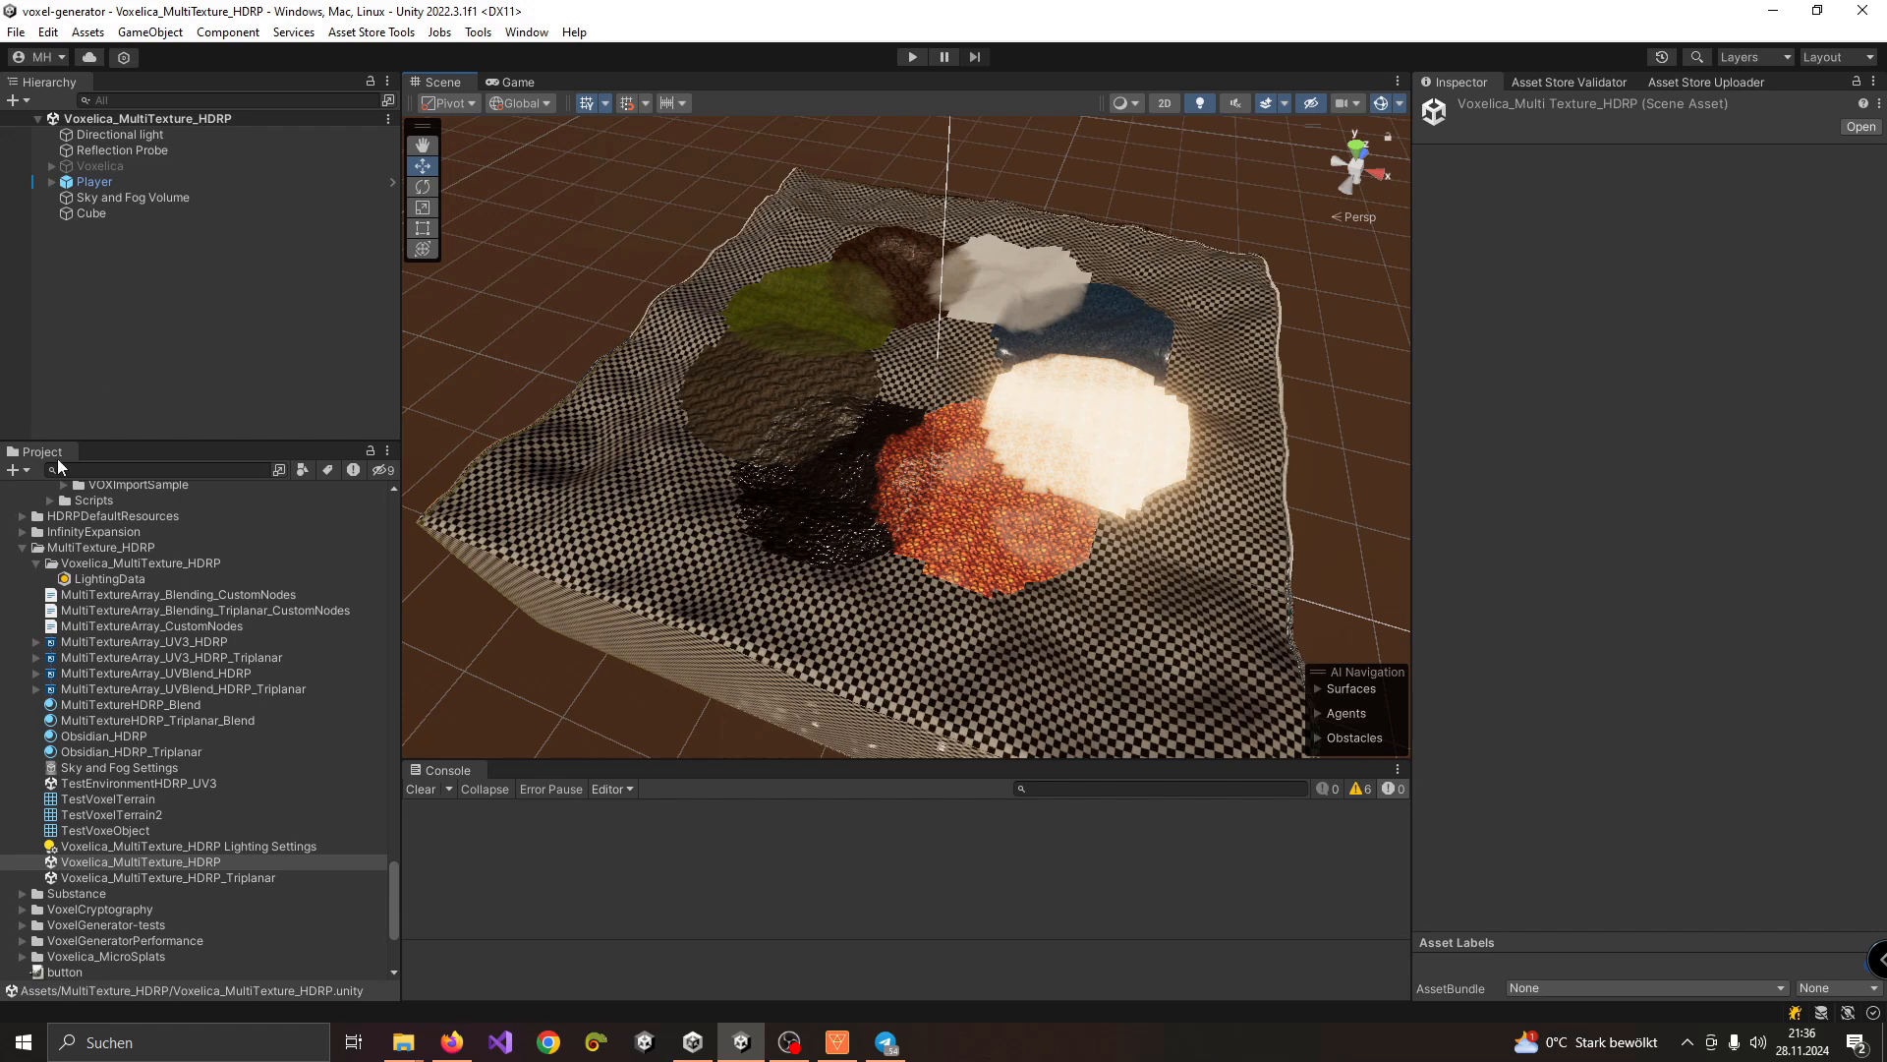
# Step: Change the project's Scriptable Render Pipeline asset to URPRenderPipeline and close the project settings
pyautogui.click(49, 32)
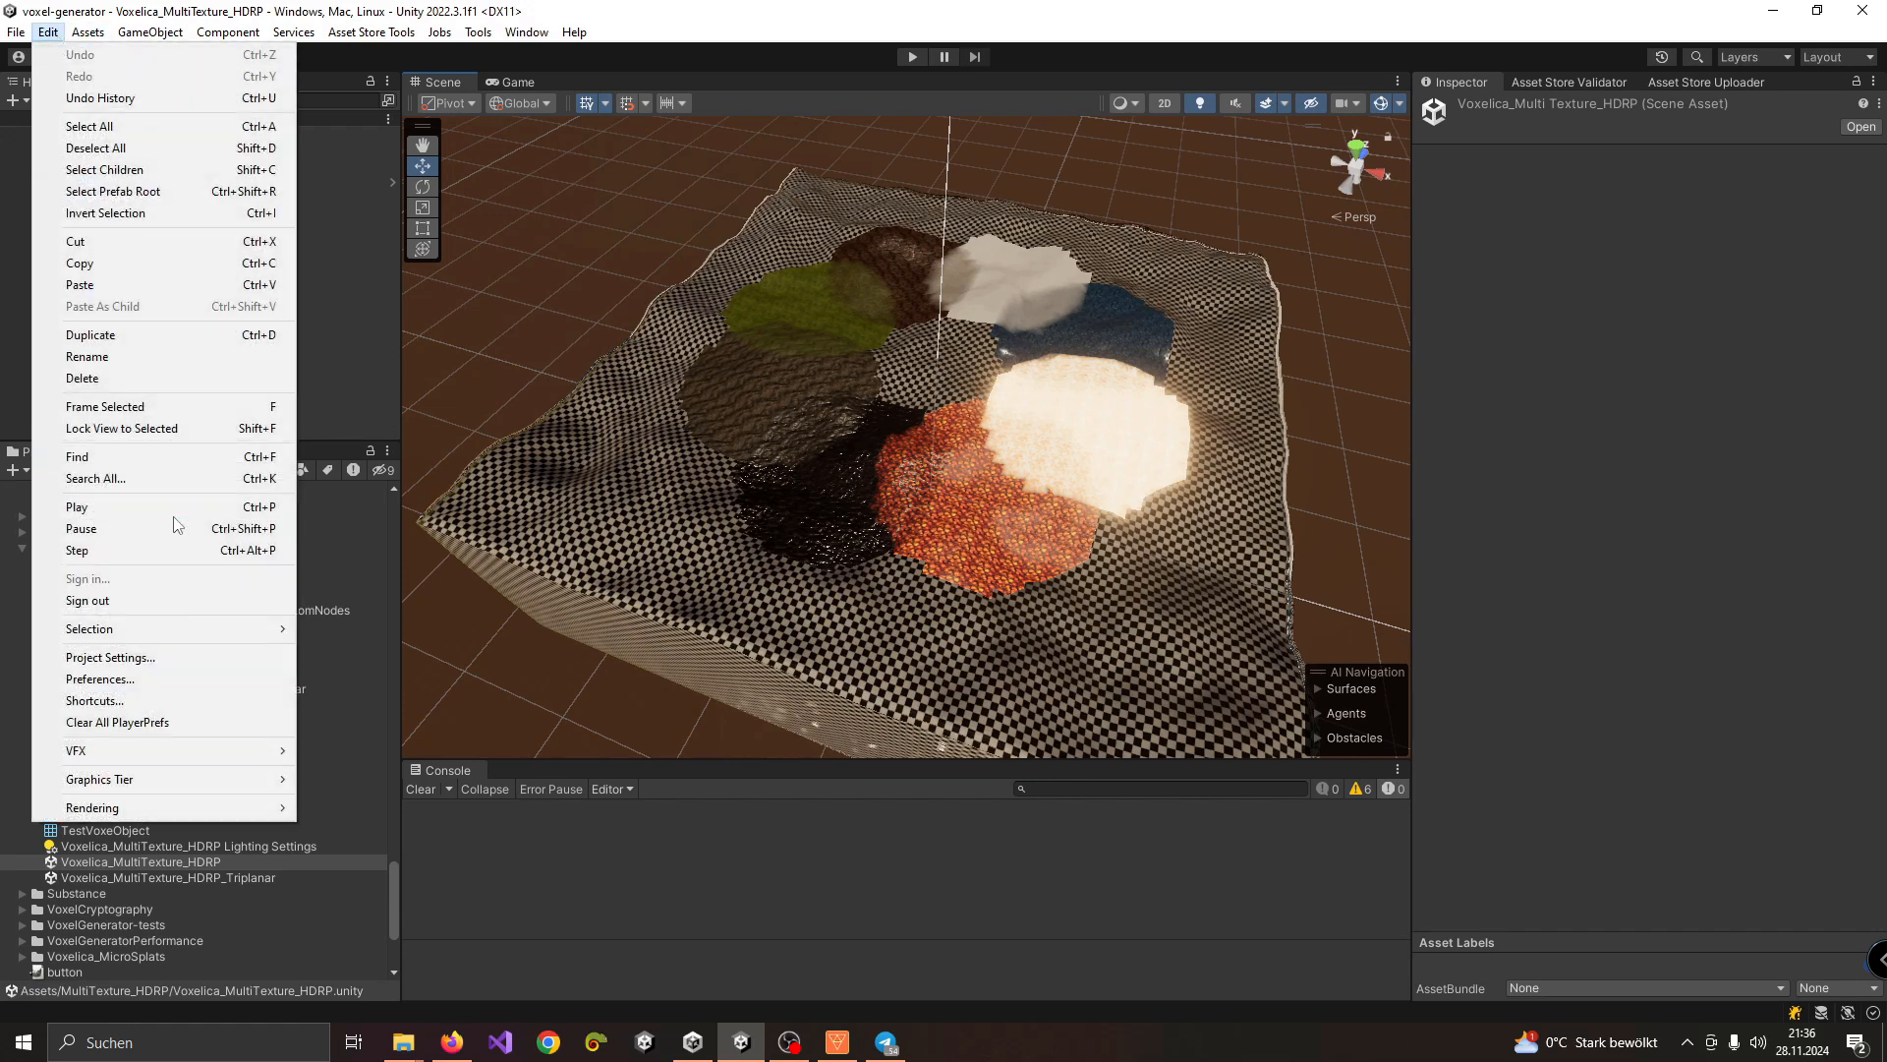
pyautogui.click(118, 657)
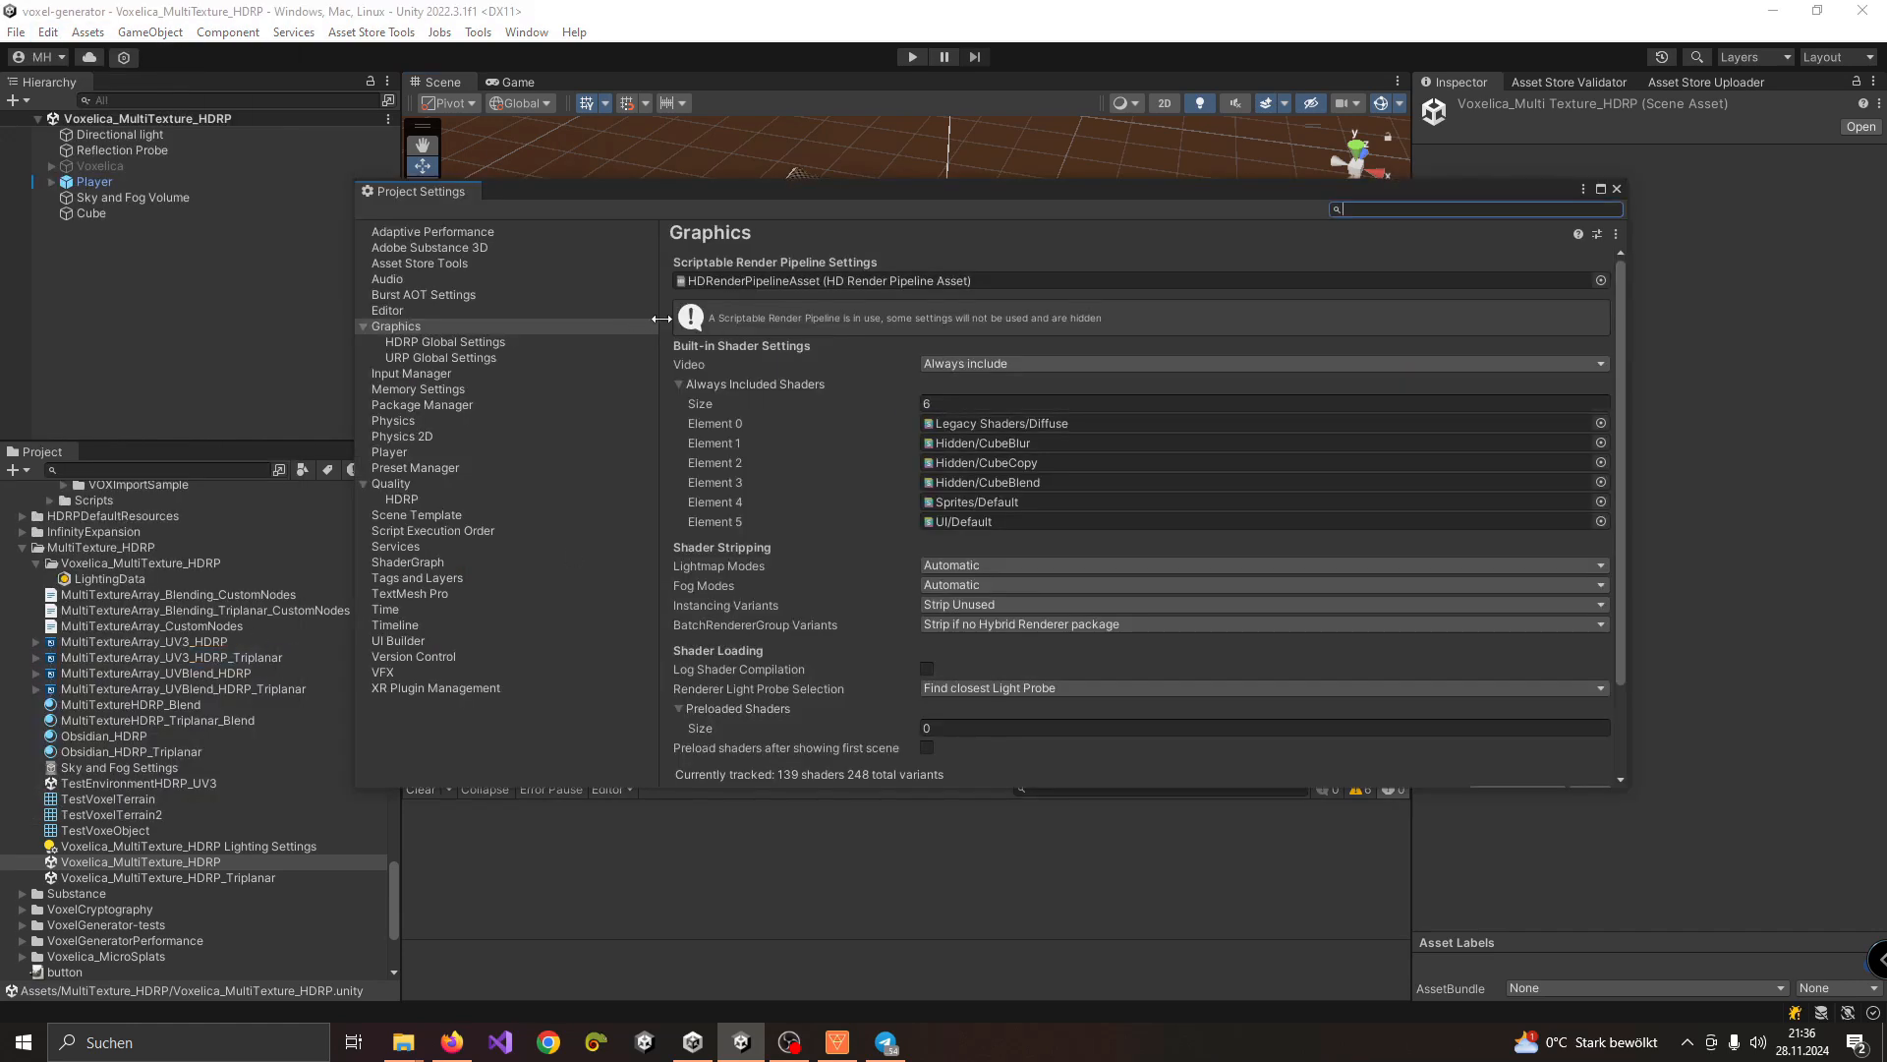
pyautogui.click(1600, 281)
pyautogui.doubleClick(843, 170)
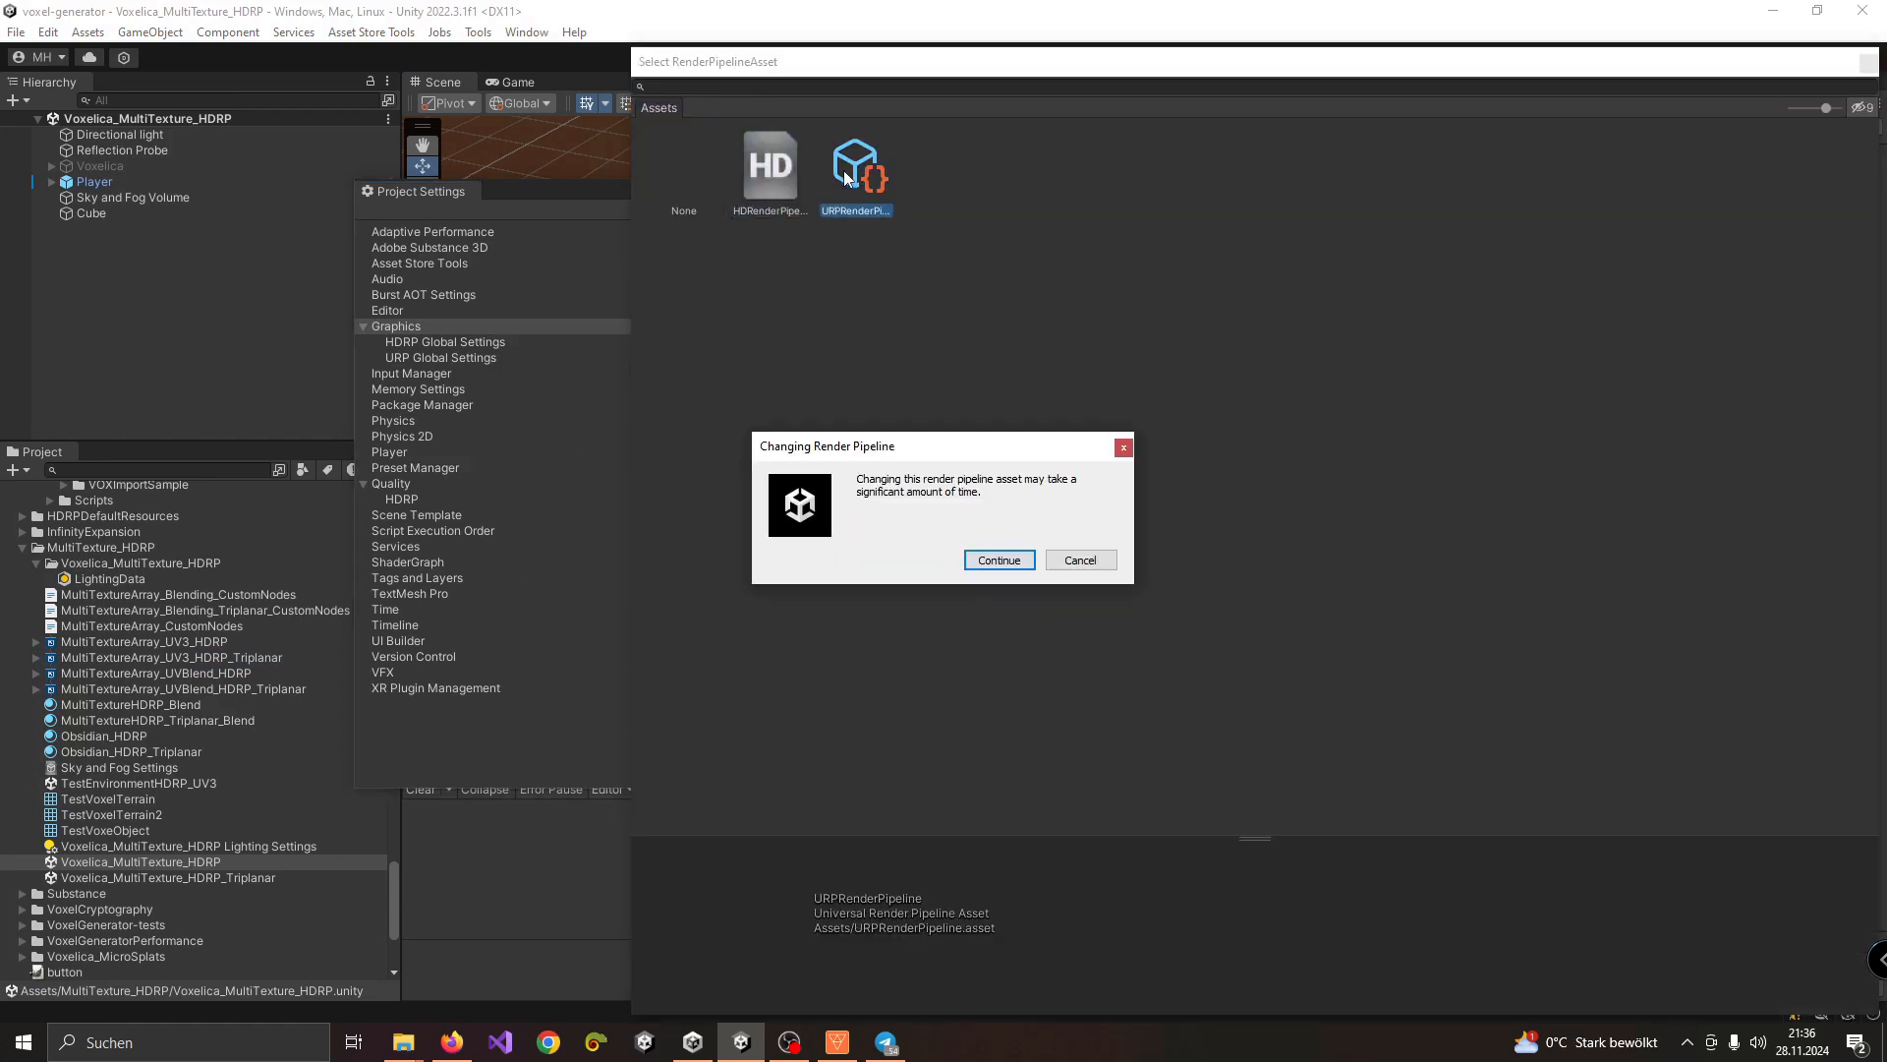
pyautogui.click(999, 558)
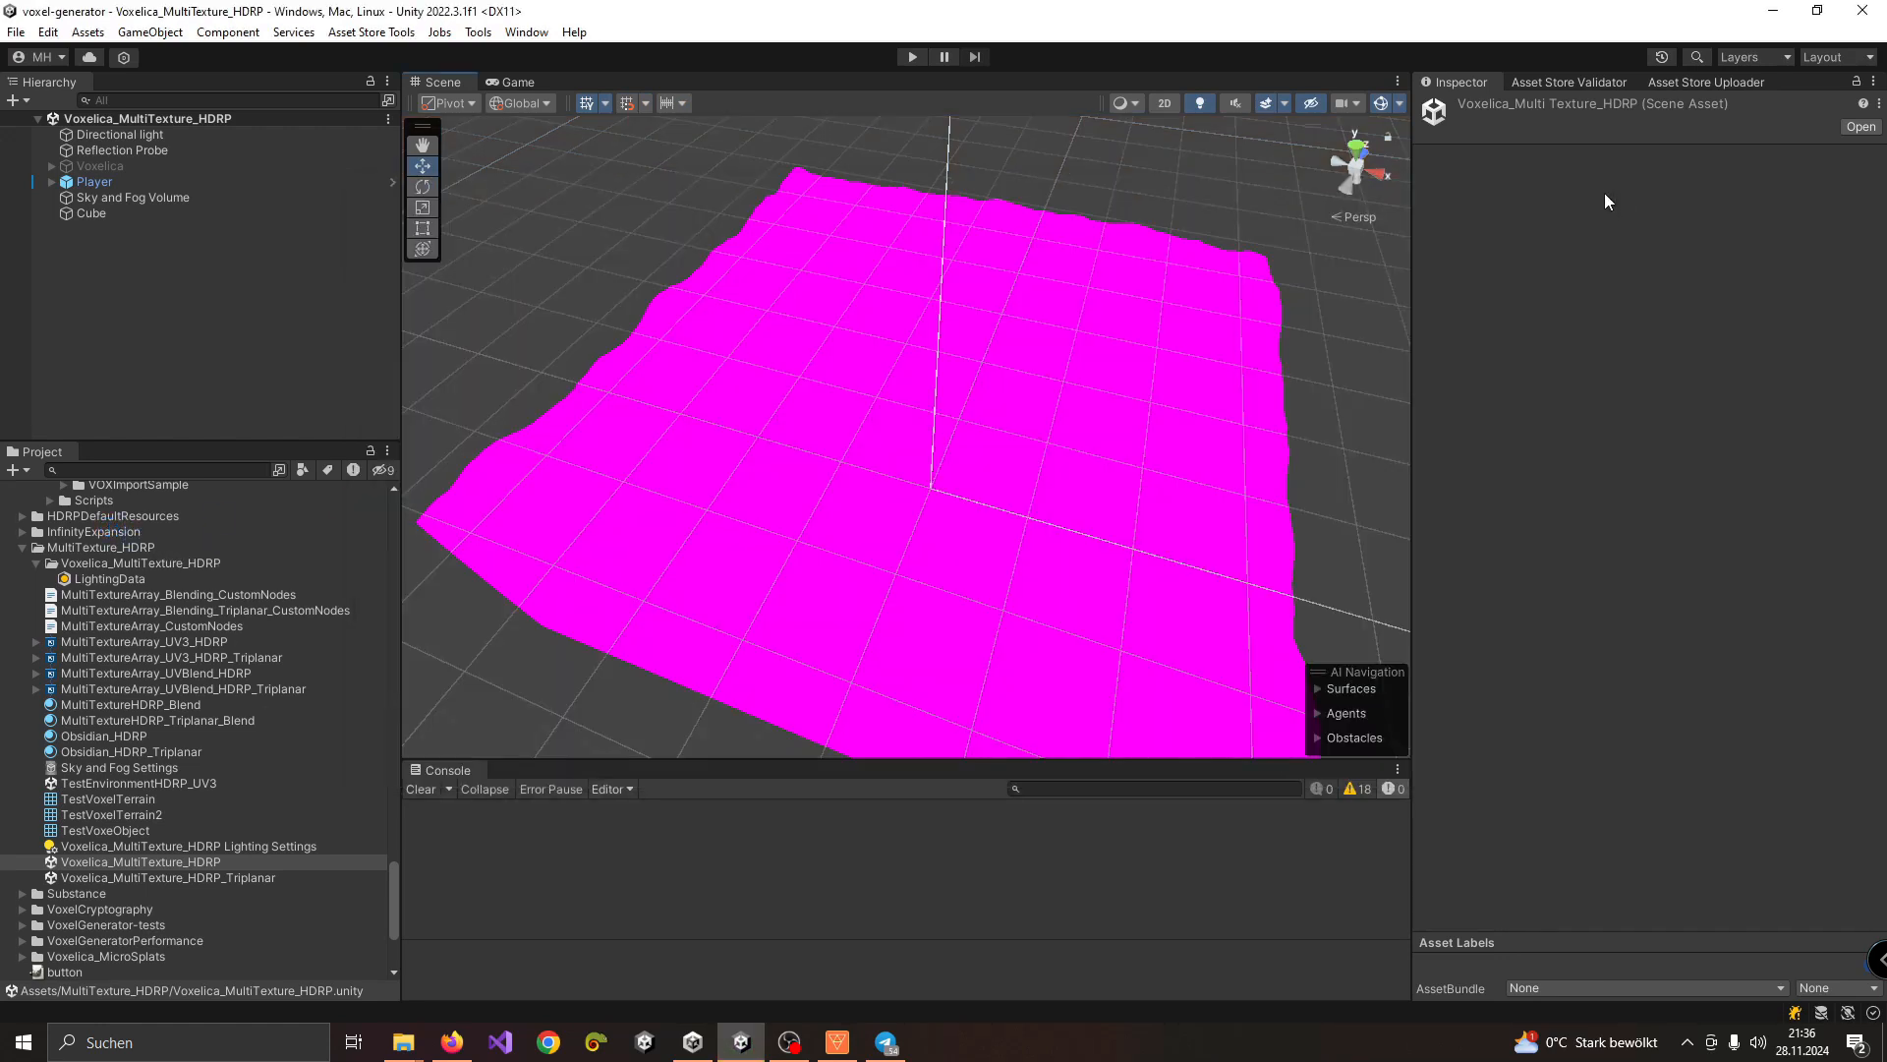
pyautogui.click(1616, 190)
# Step: Import the complete URP_MultiTexture package from the Fraktalia HDRP_URP folder
pyautogui.scroll(3, 348, 716)
pyautogui.scroll(20, 348, 714)
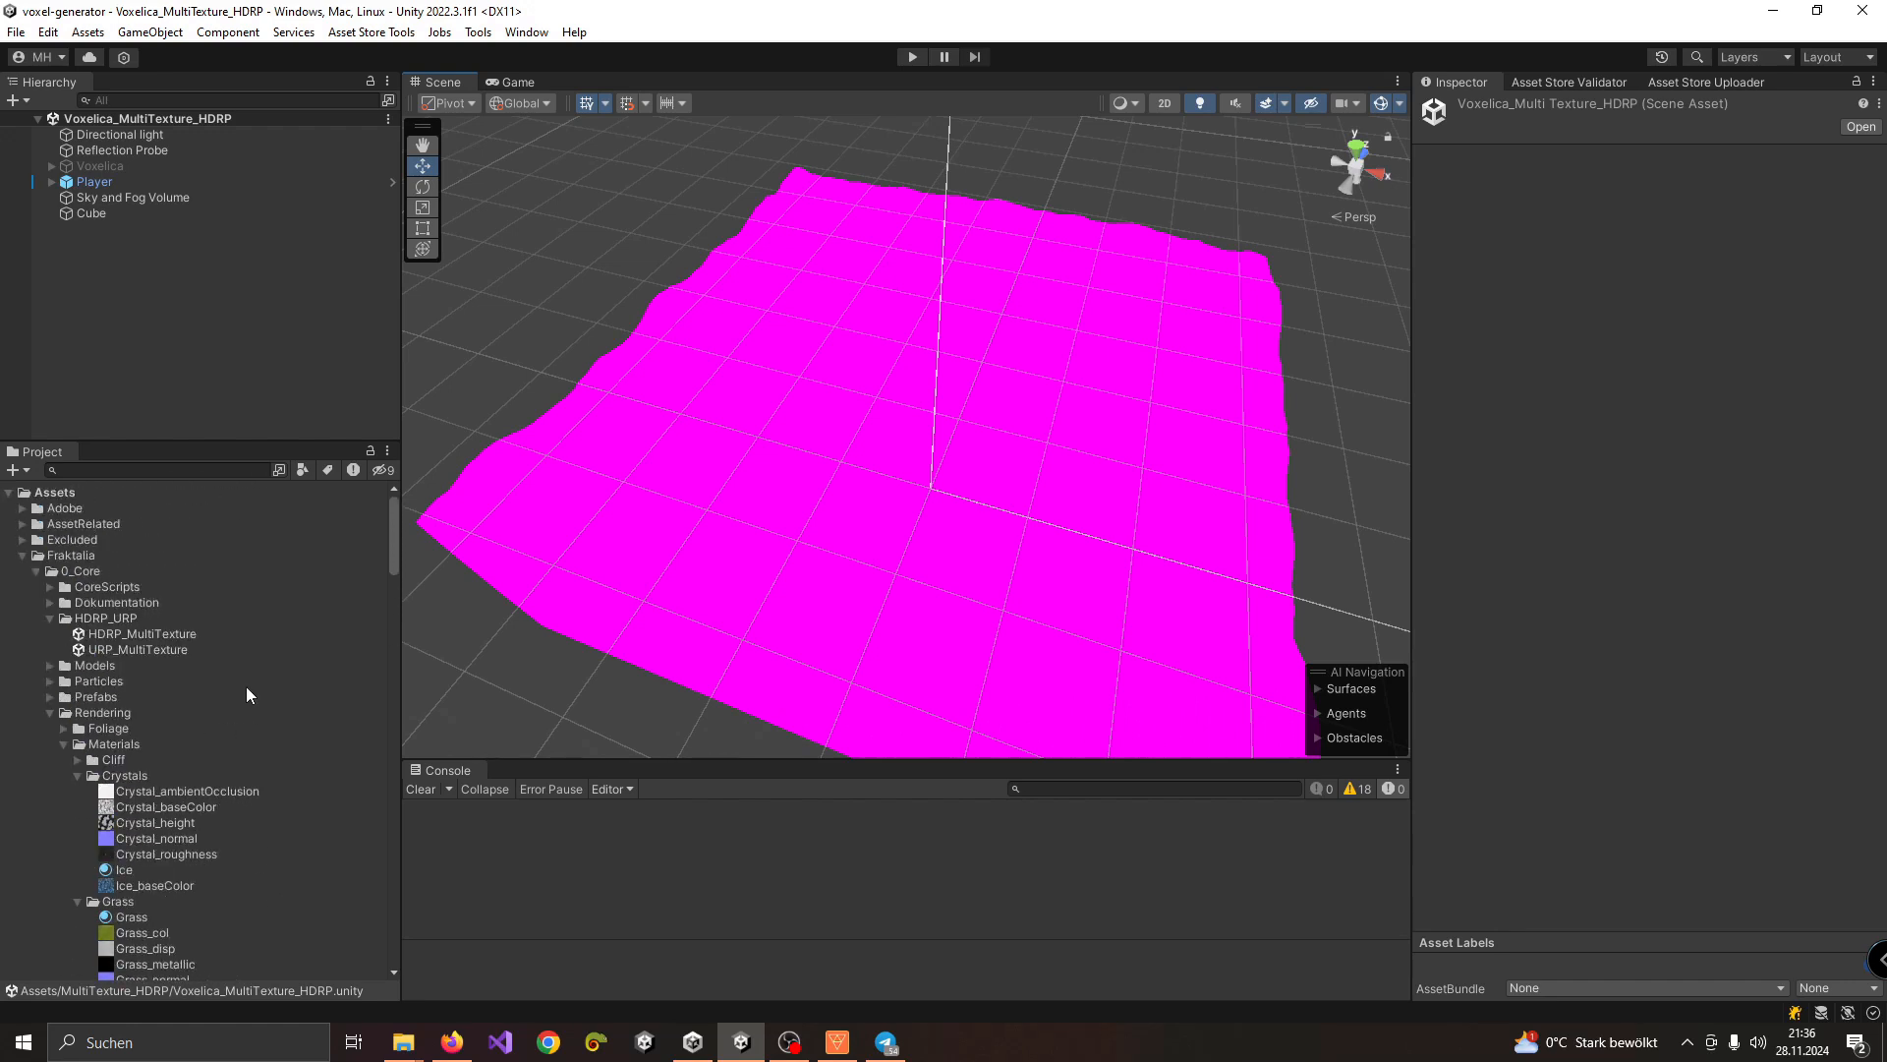
pyautogui.click(101, 651)
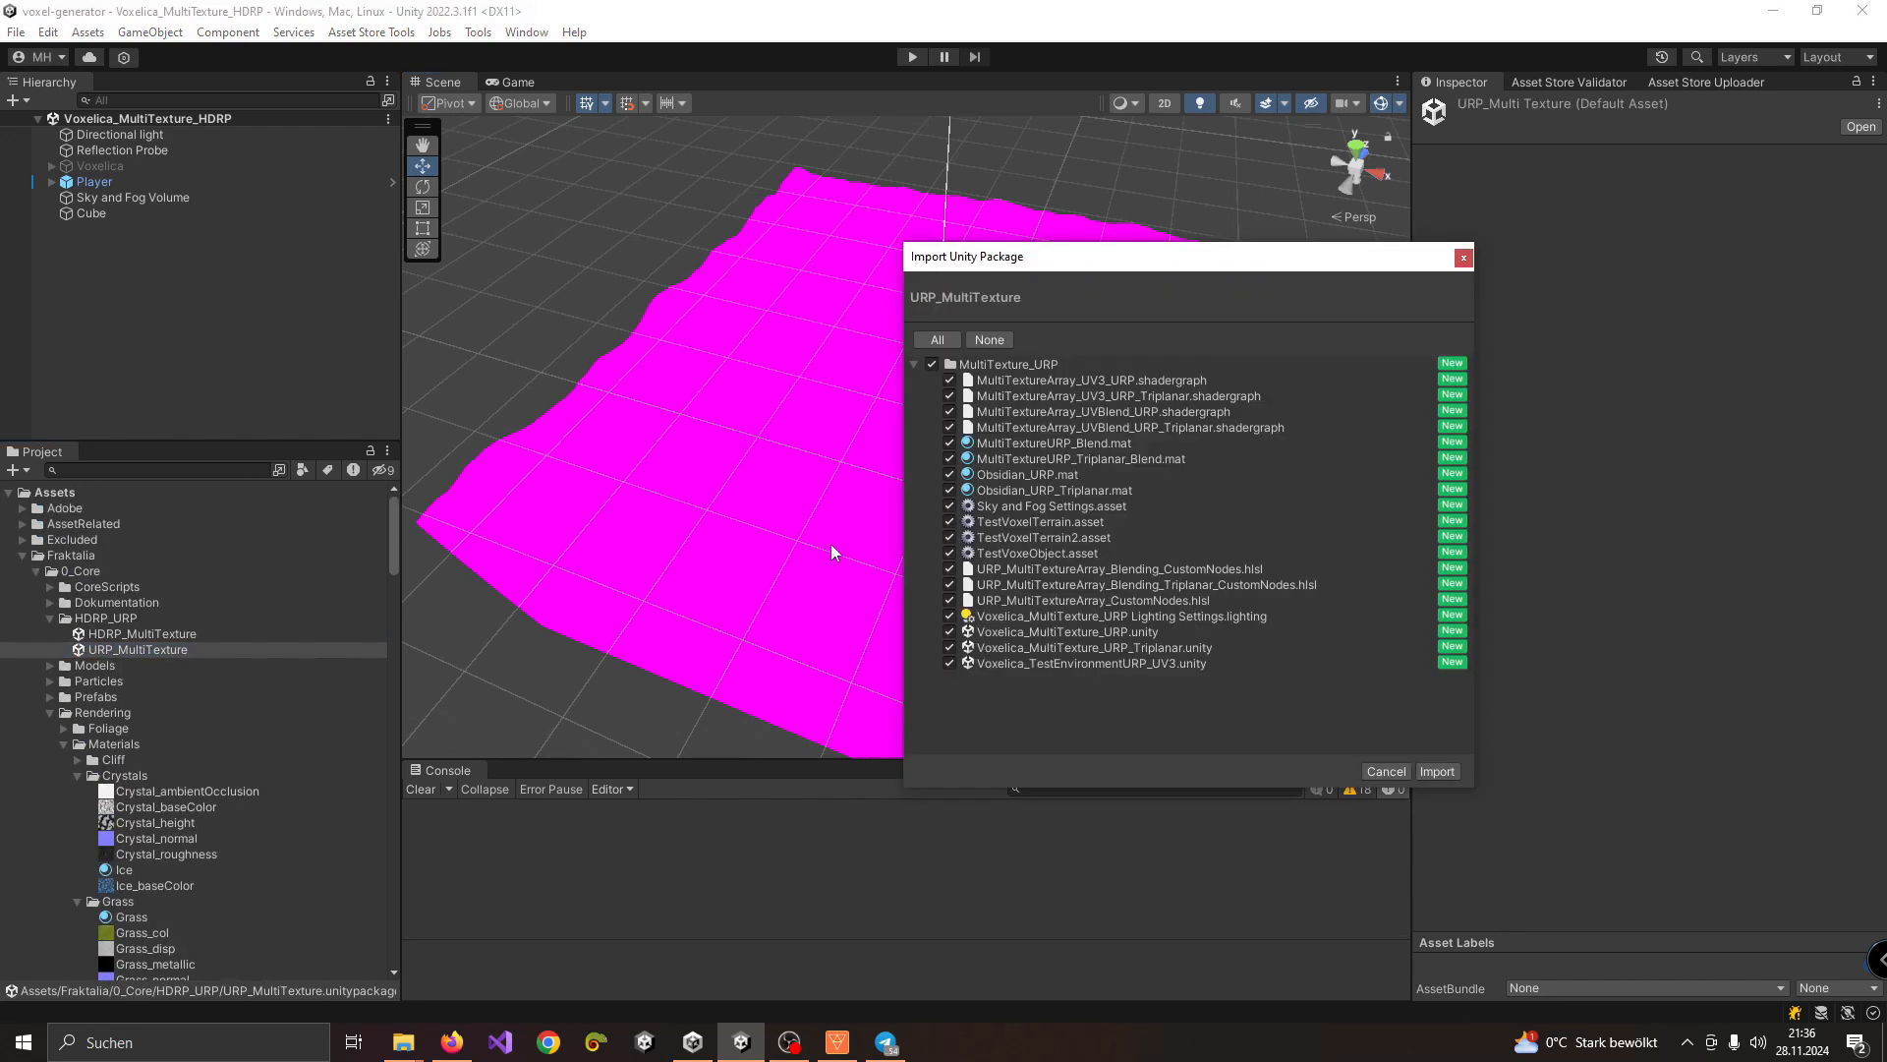
pyautogui.click(1437, 772)
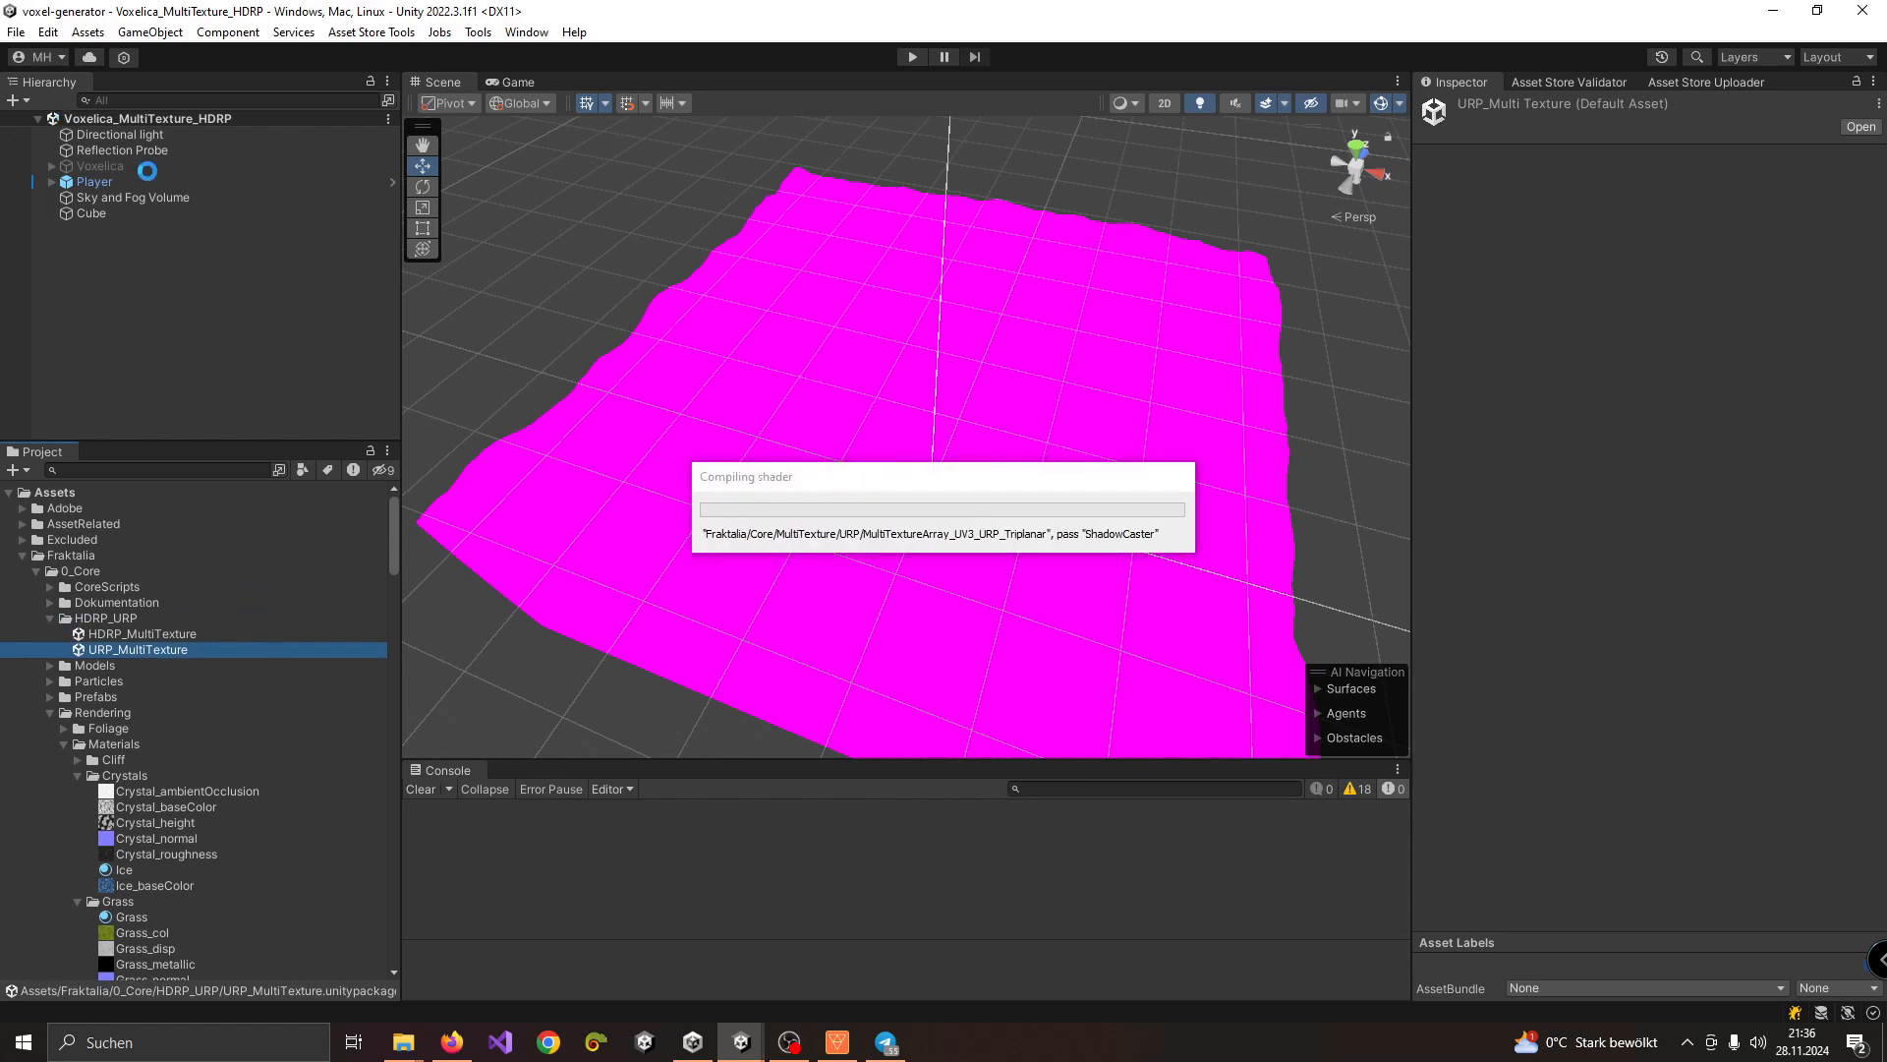
# Step: Collapse the MultiTexture_HDRP folder and open the Voxelica_MultiTexture_URP scene from the MultiTexture_URP folder
pyautogui.scroll(-20, 224, 547)
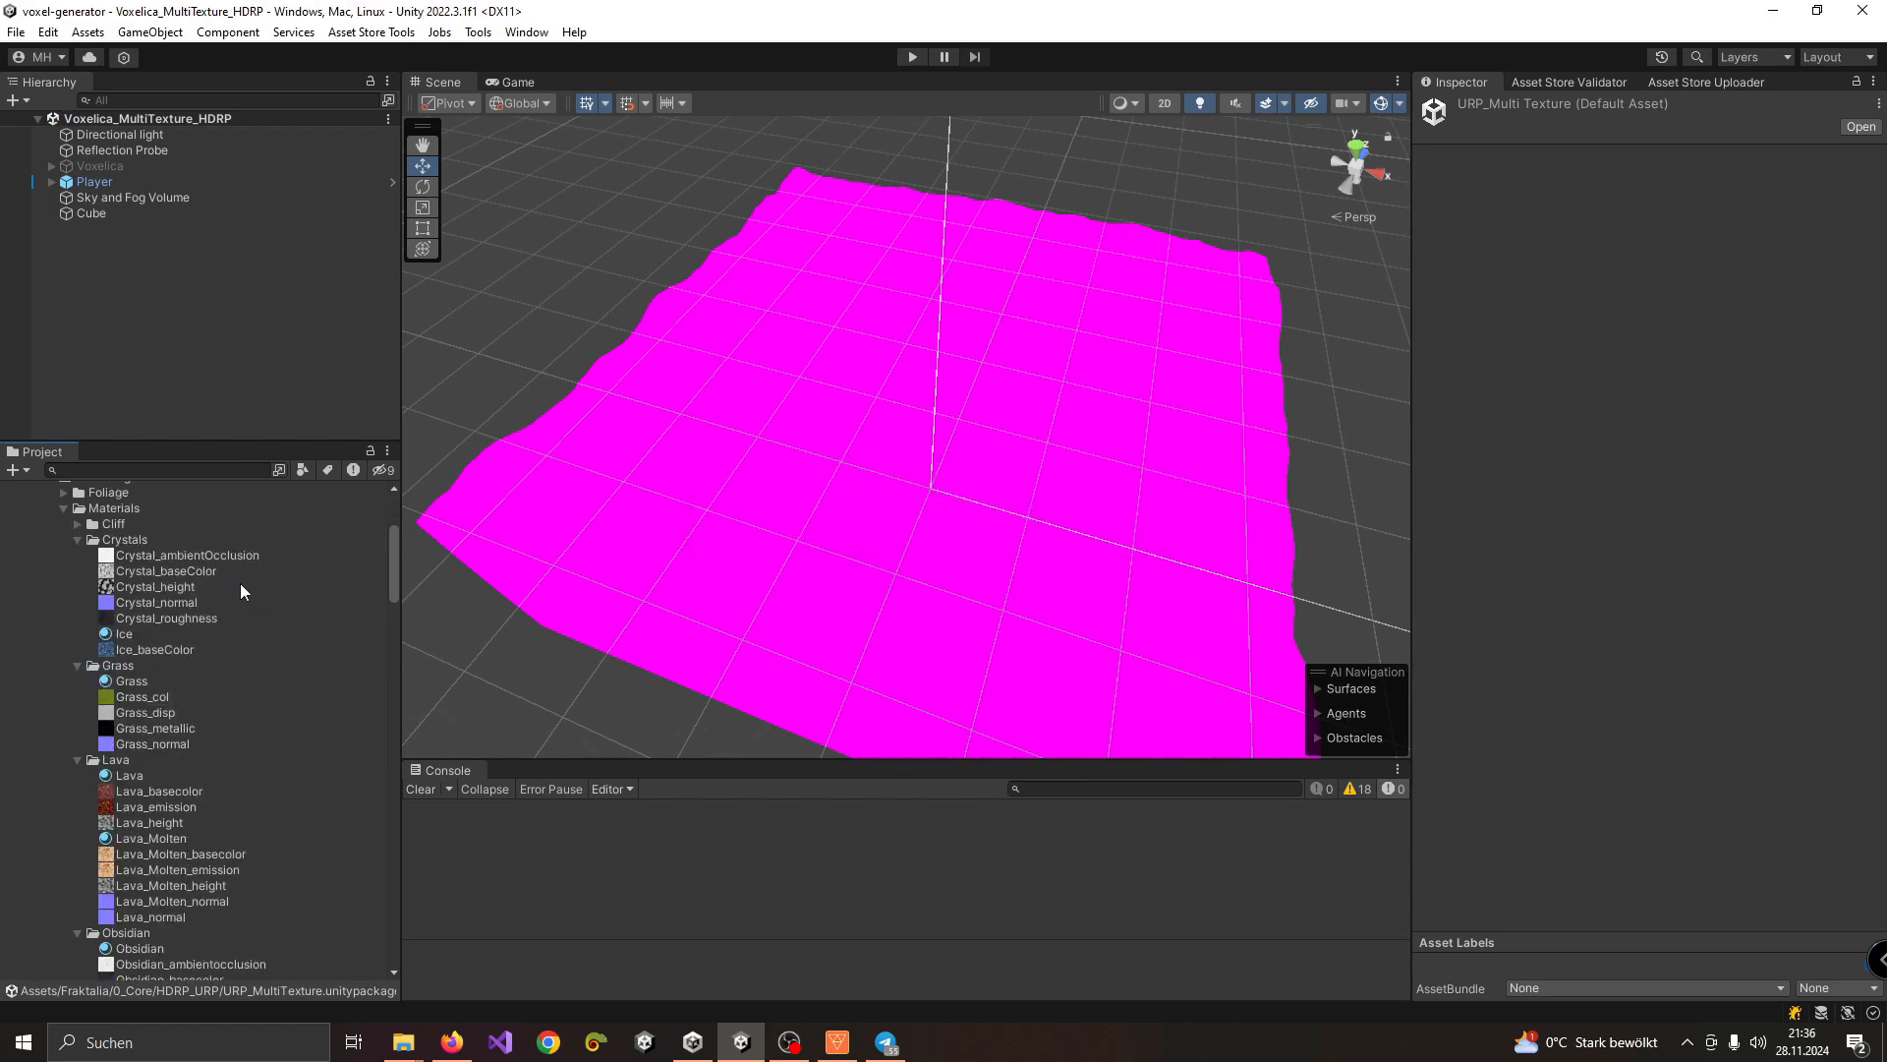
pyautogui.scroll(-10, 286, 745)
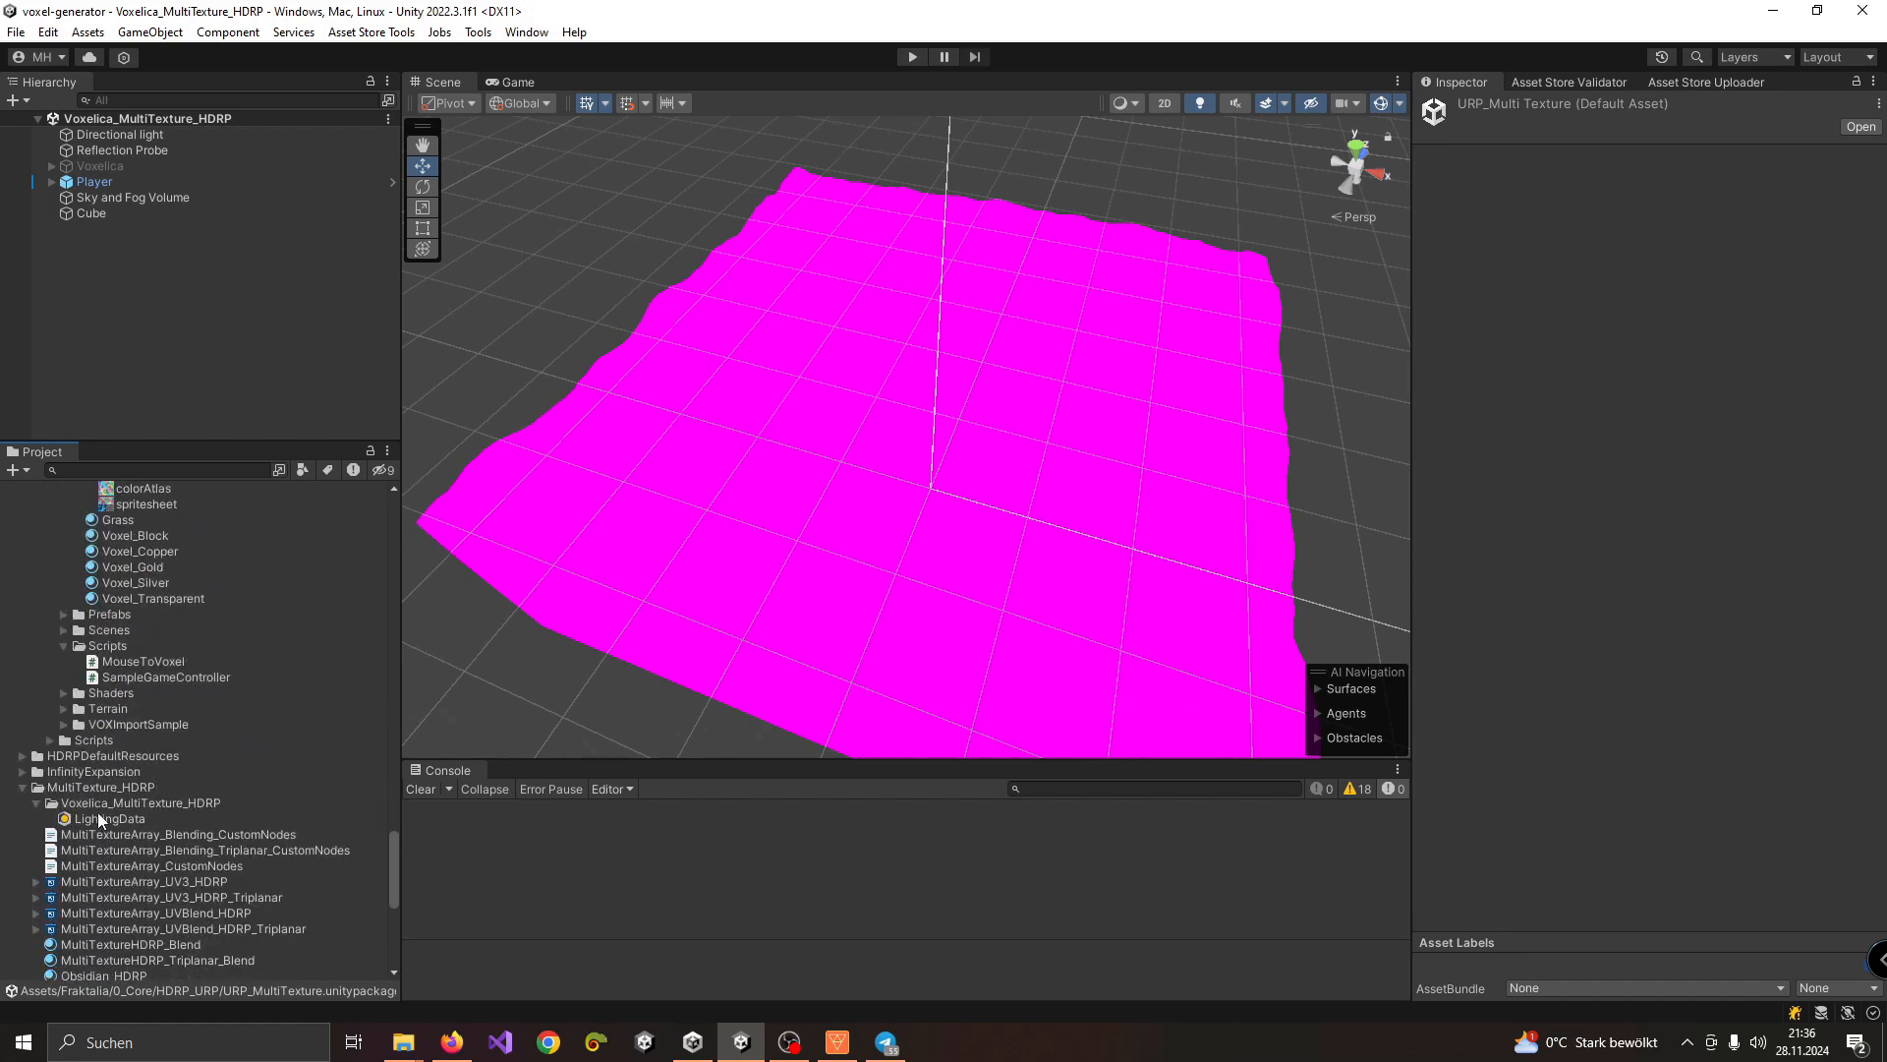
pyautogui.click(22, 787)
pyautogui.click(22, 803)
pyautogui.scroll(-3, 165, 800)
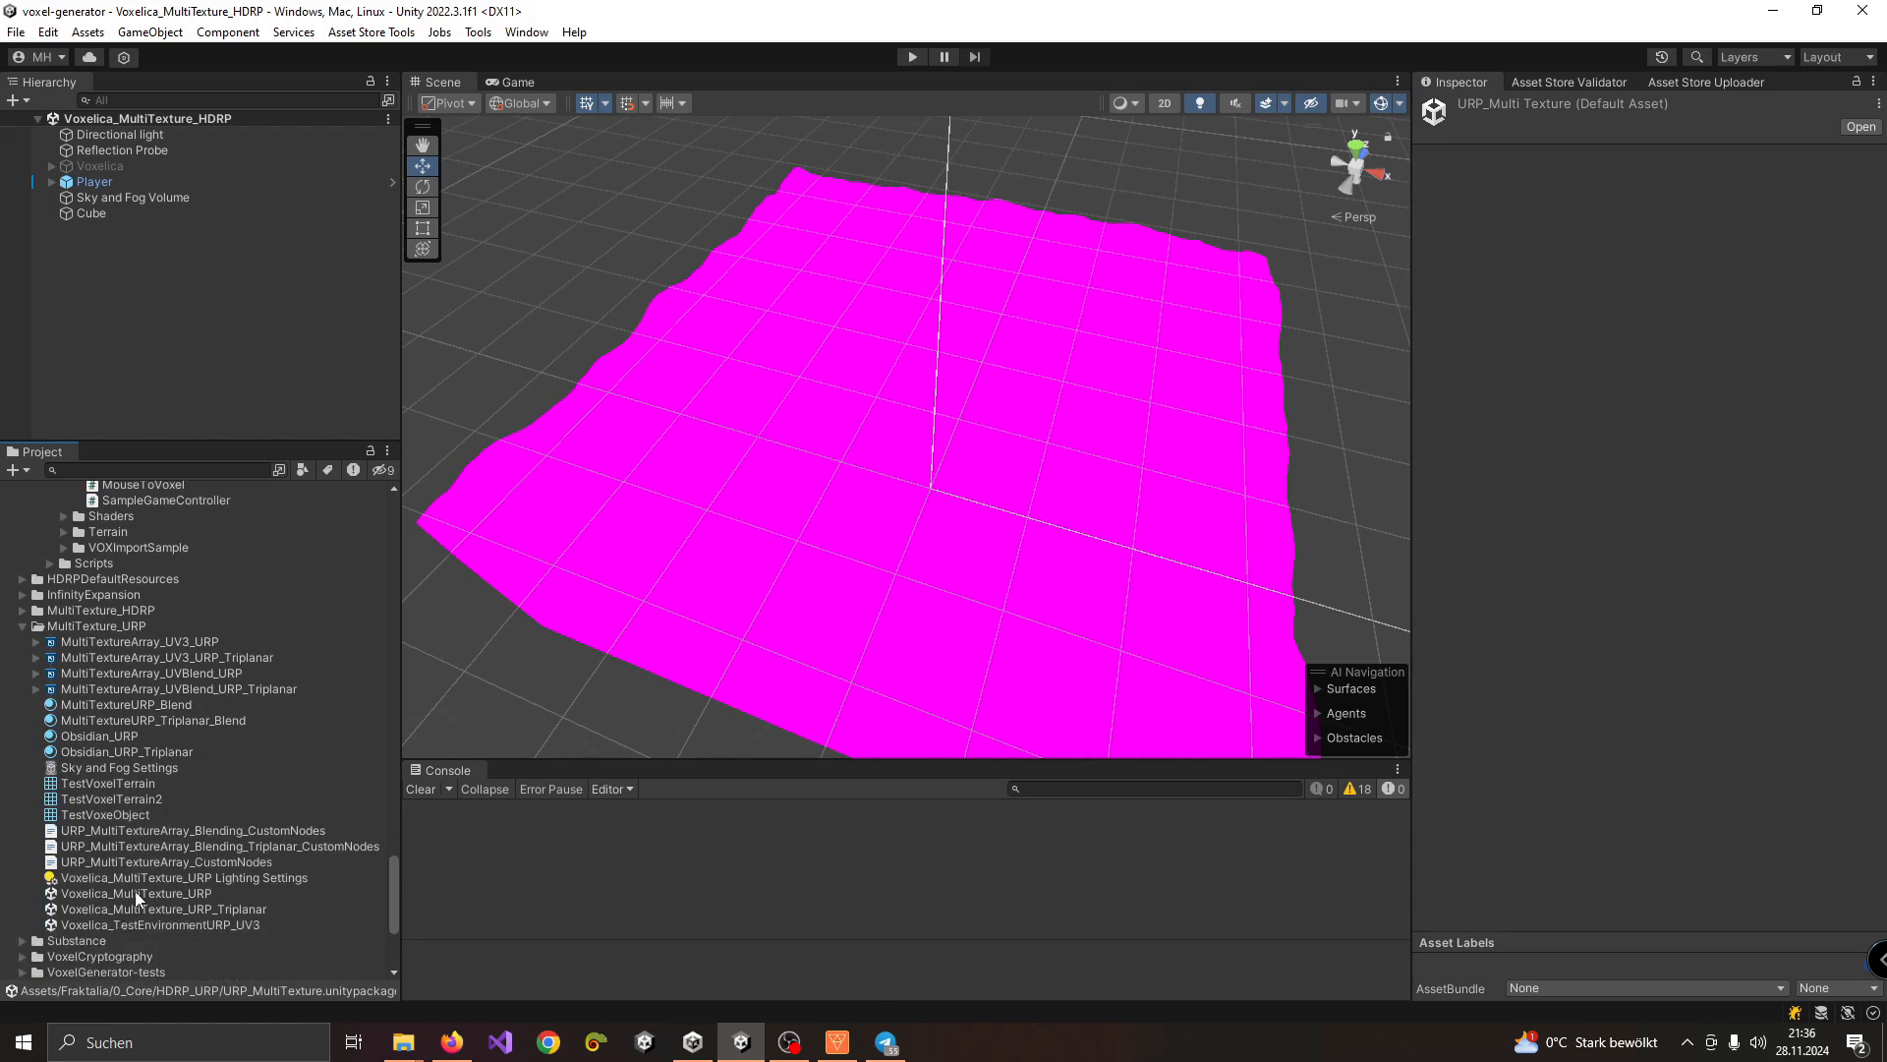
pyautogui.doubleClick(133, 890)
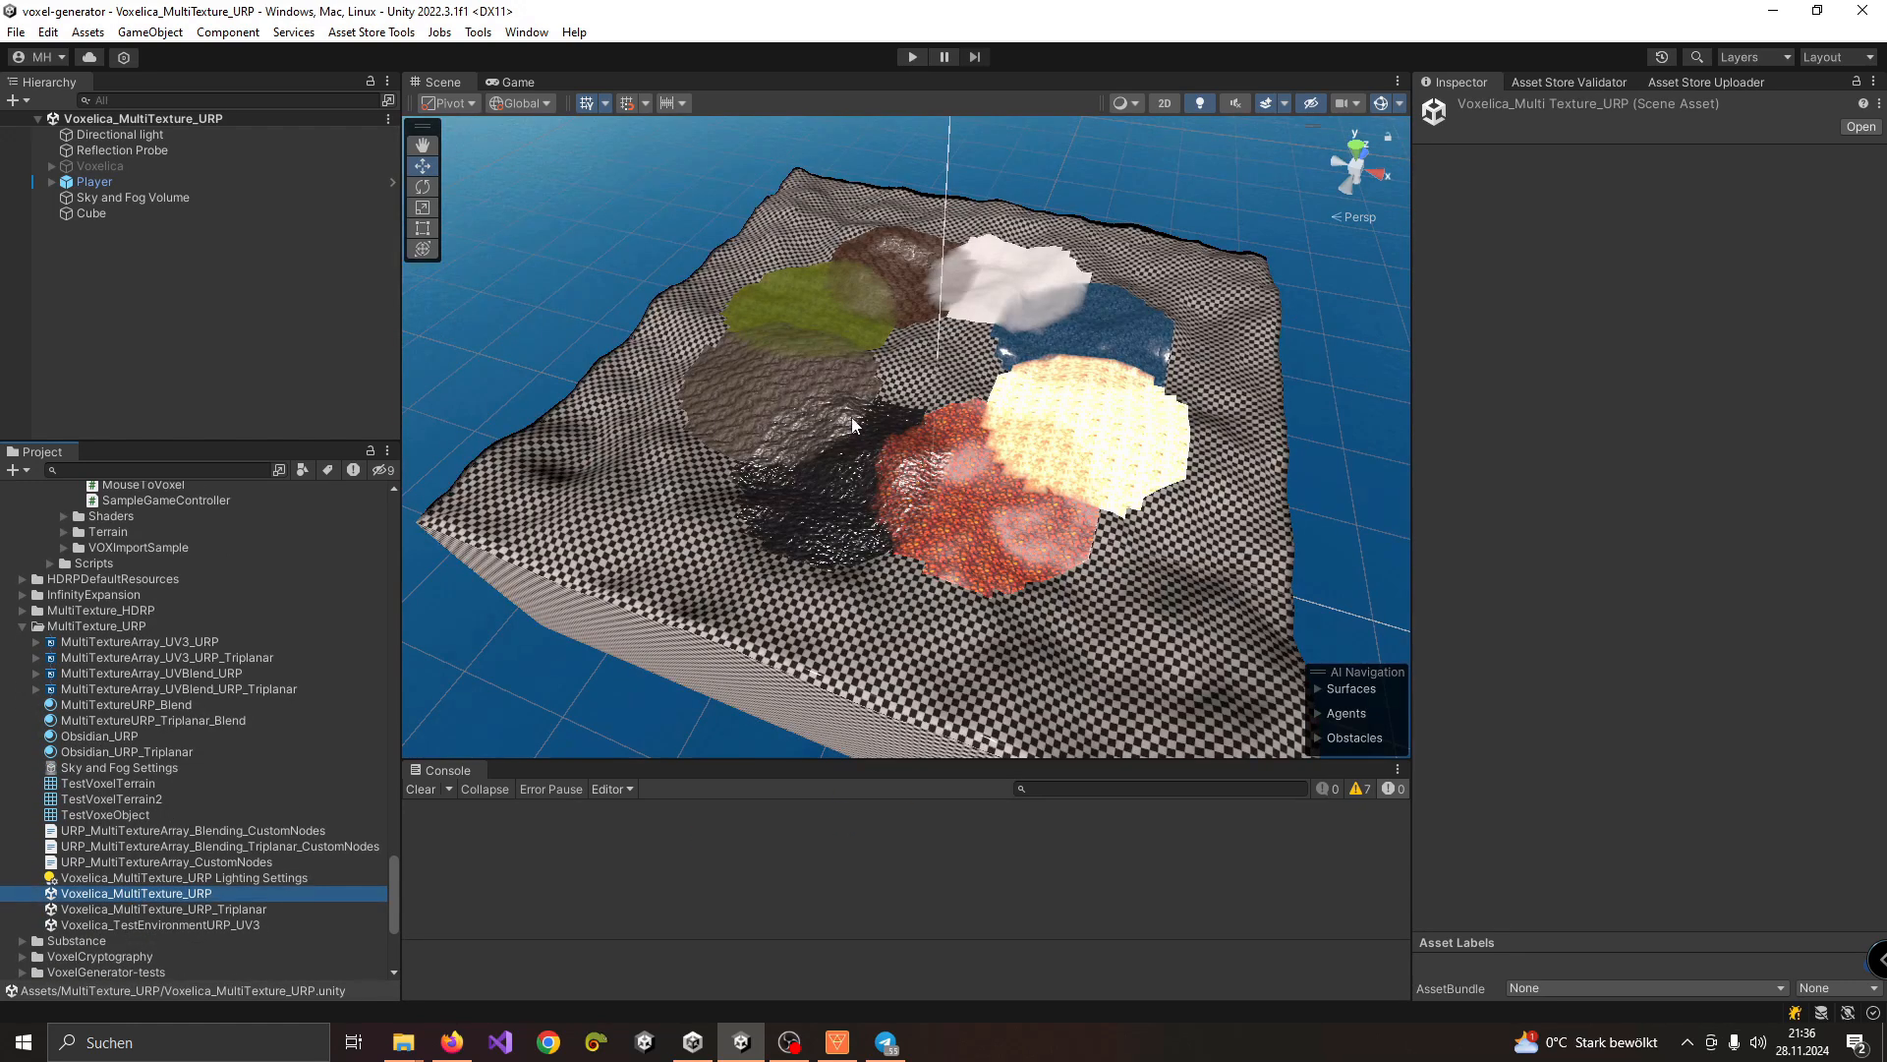
# Step: Open the Voxelica_MultiTexture_URP_Triplanar scene and examine the texture blending on its spheres up close
pyautogui.doubleClick(208, 907)
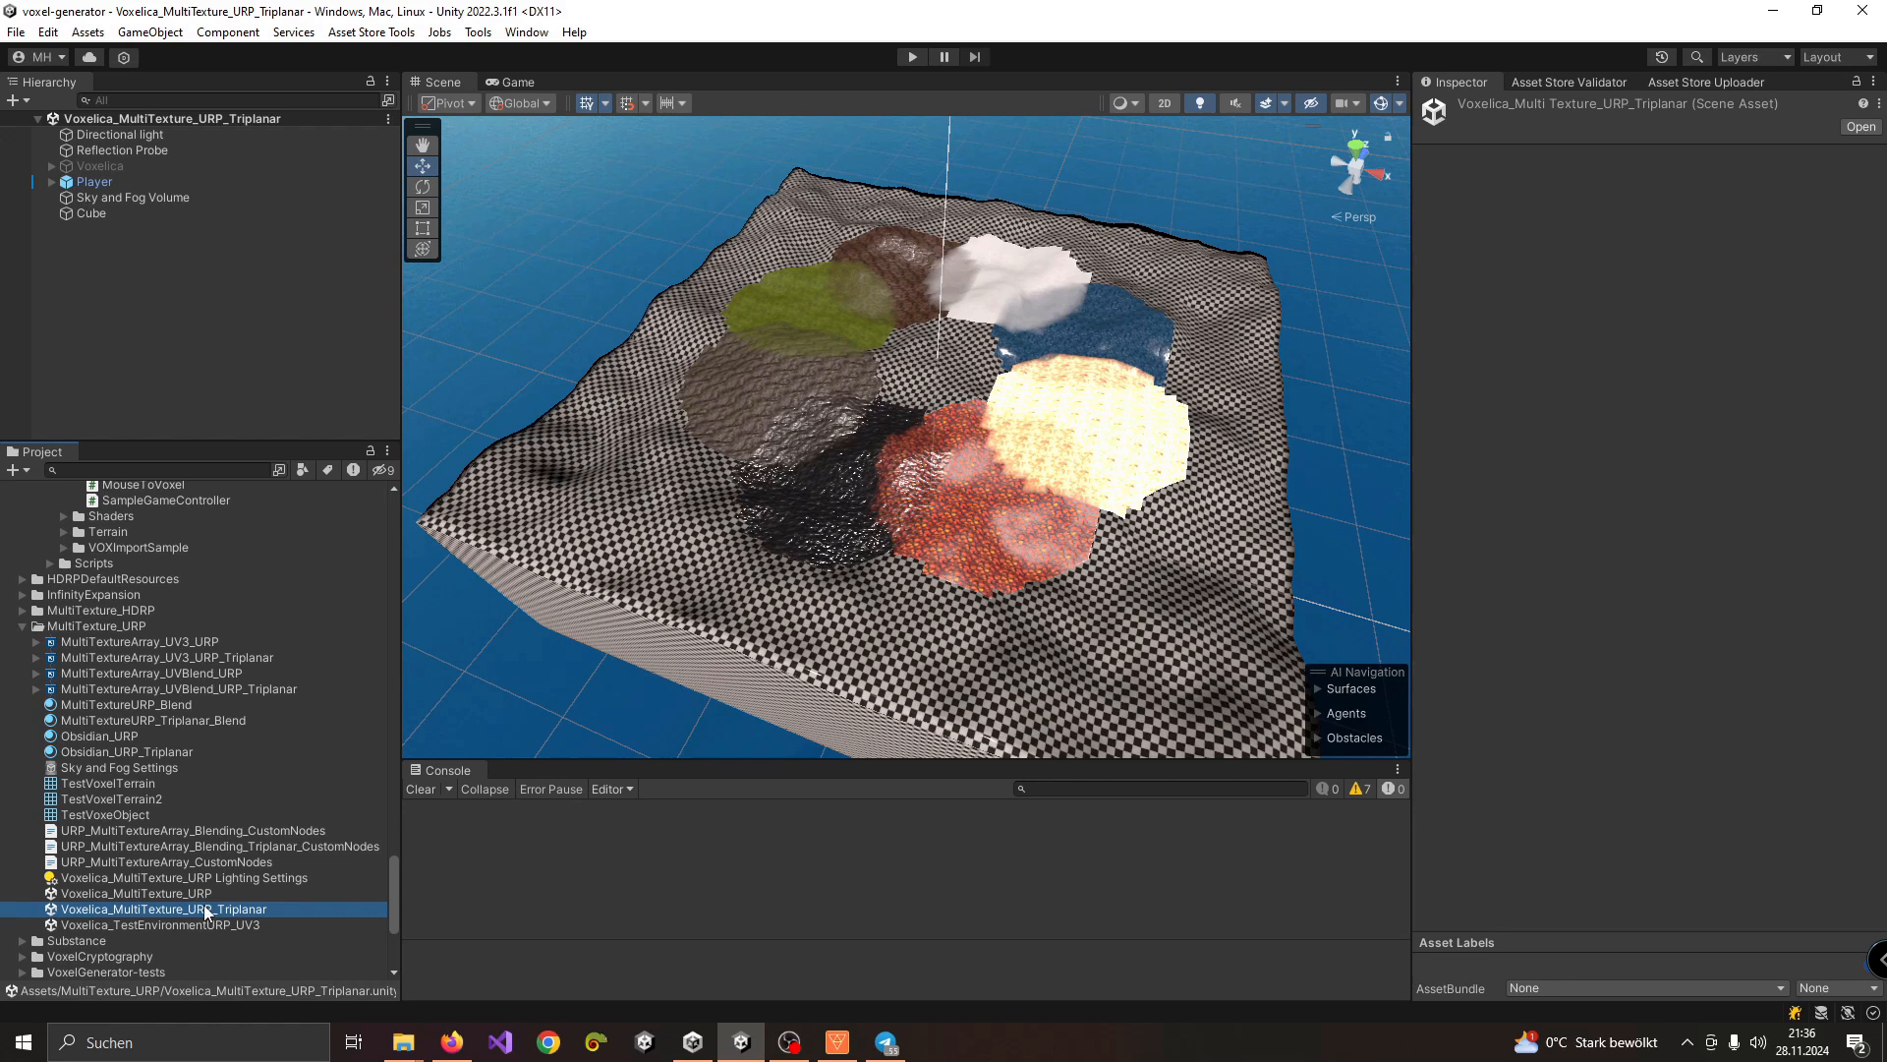
pyautogui.scroll(4, 854, 443)
pyautogui.moveTo(868, 439); pyautogui.dragTo(960, 439, button='right')
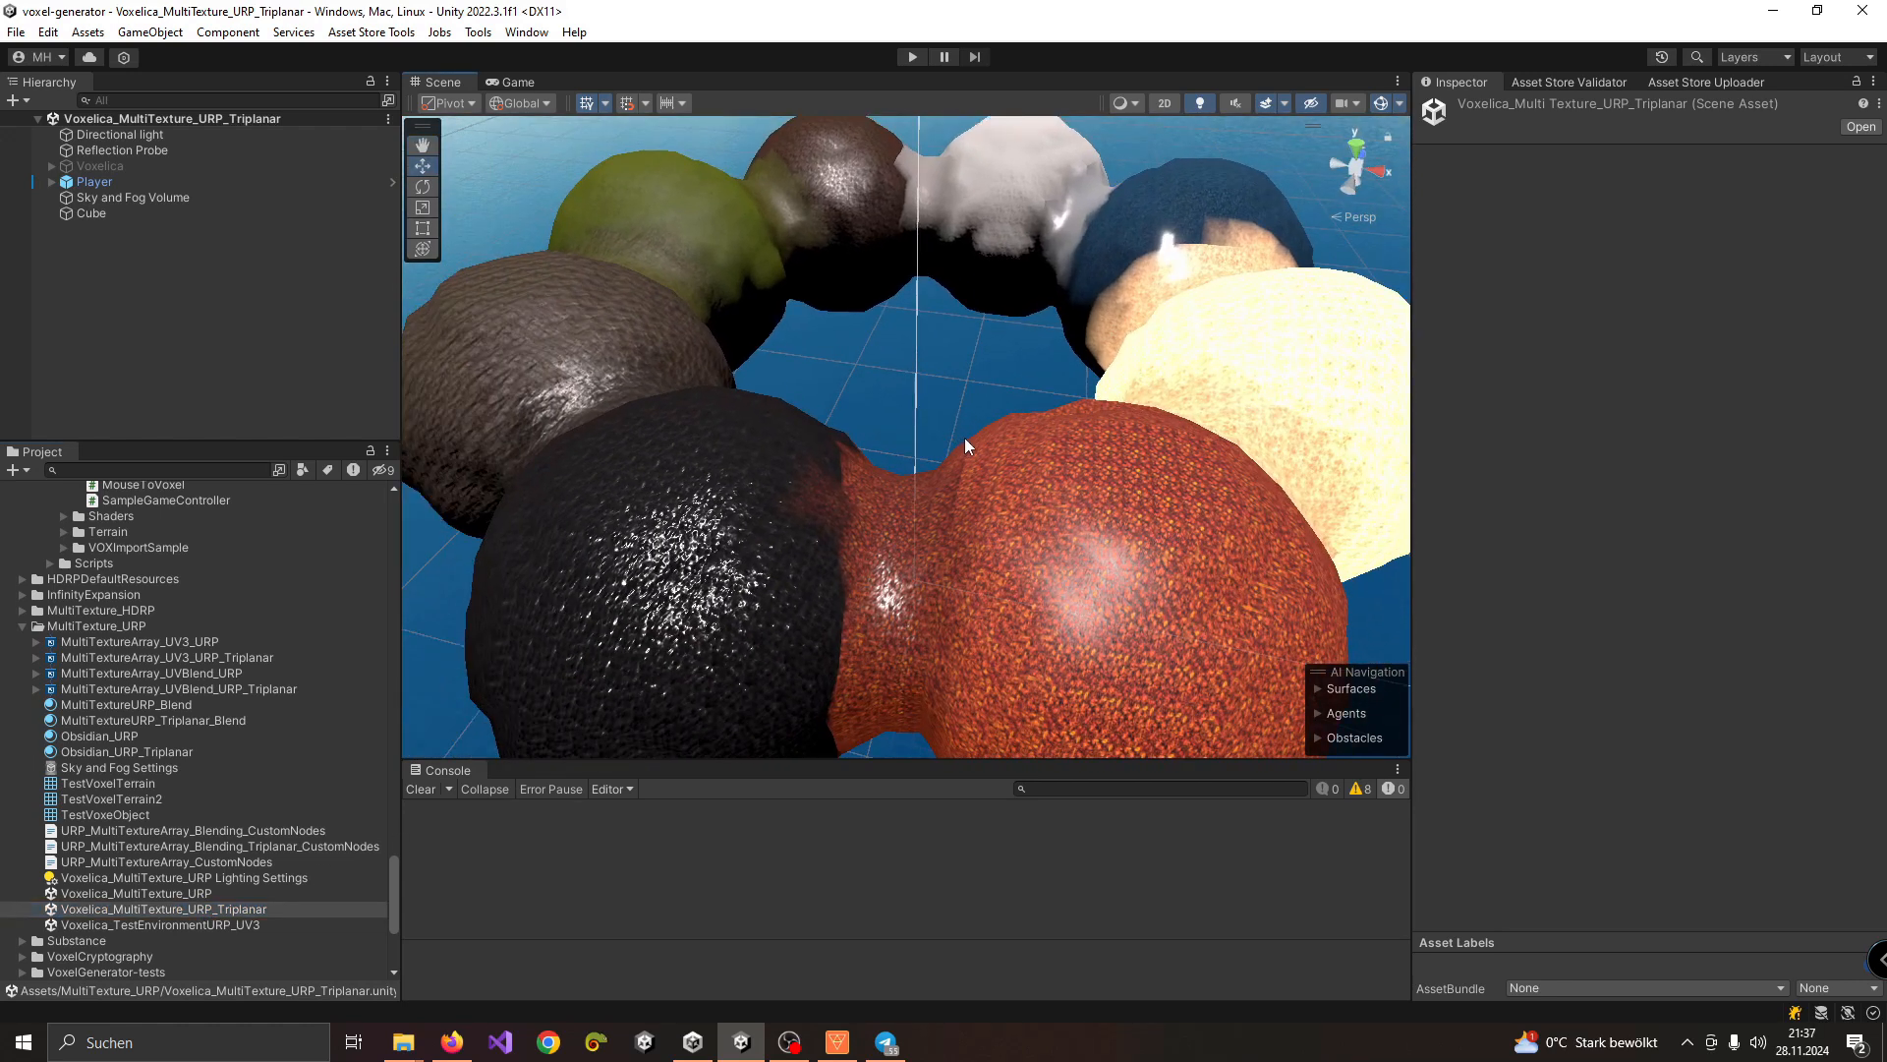
pyautogui.scroll(-4, 968, 451)
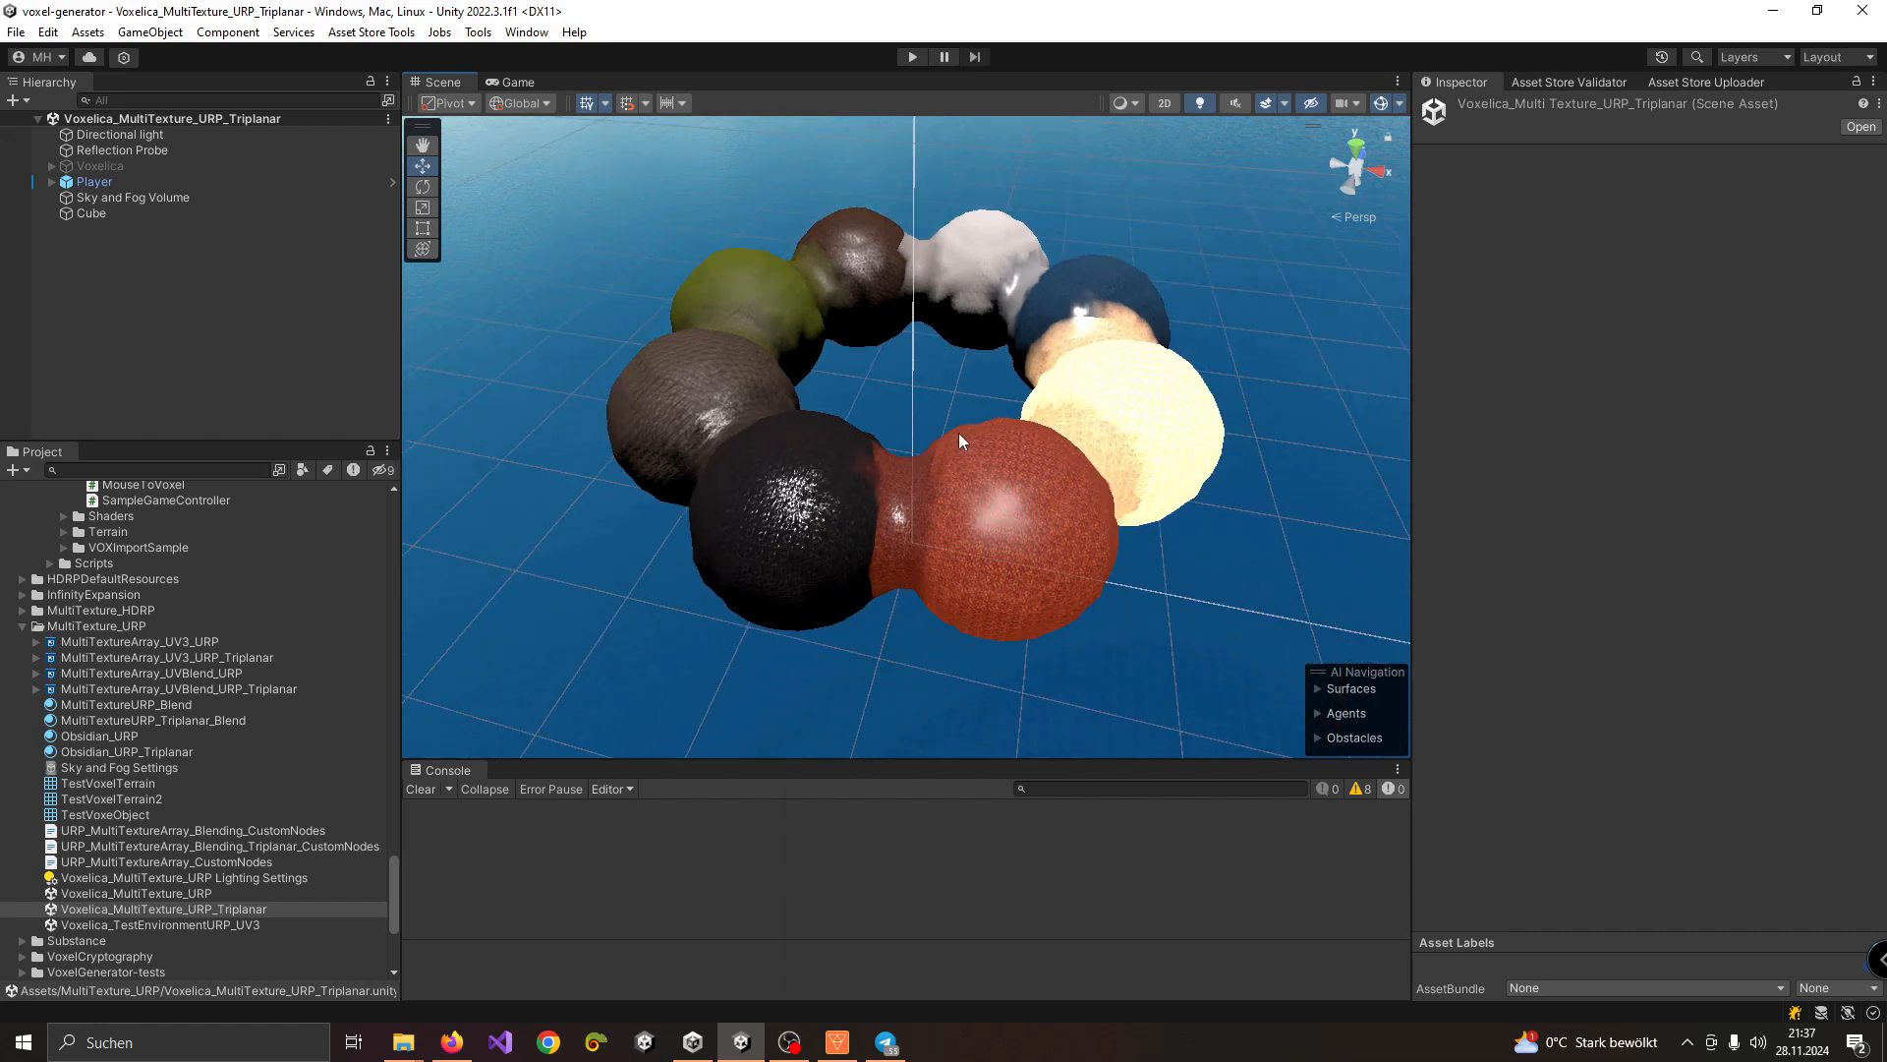
pyautogui.scroll(2, 960, 438)
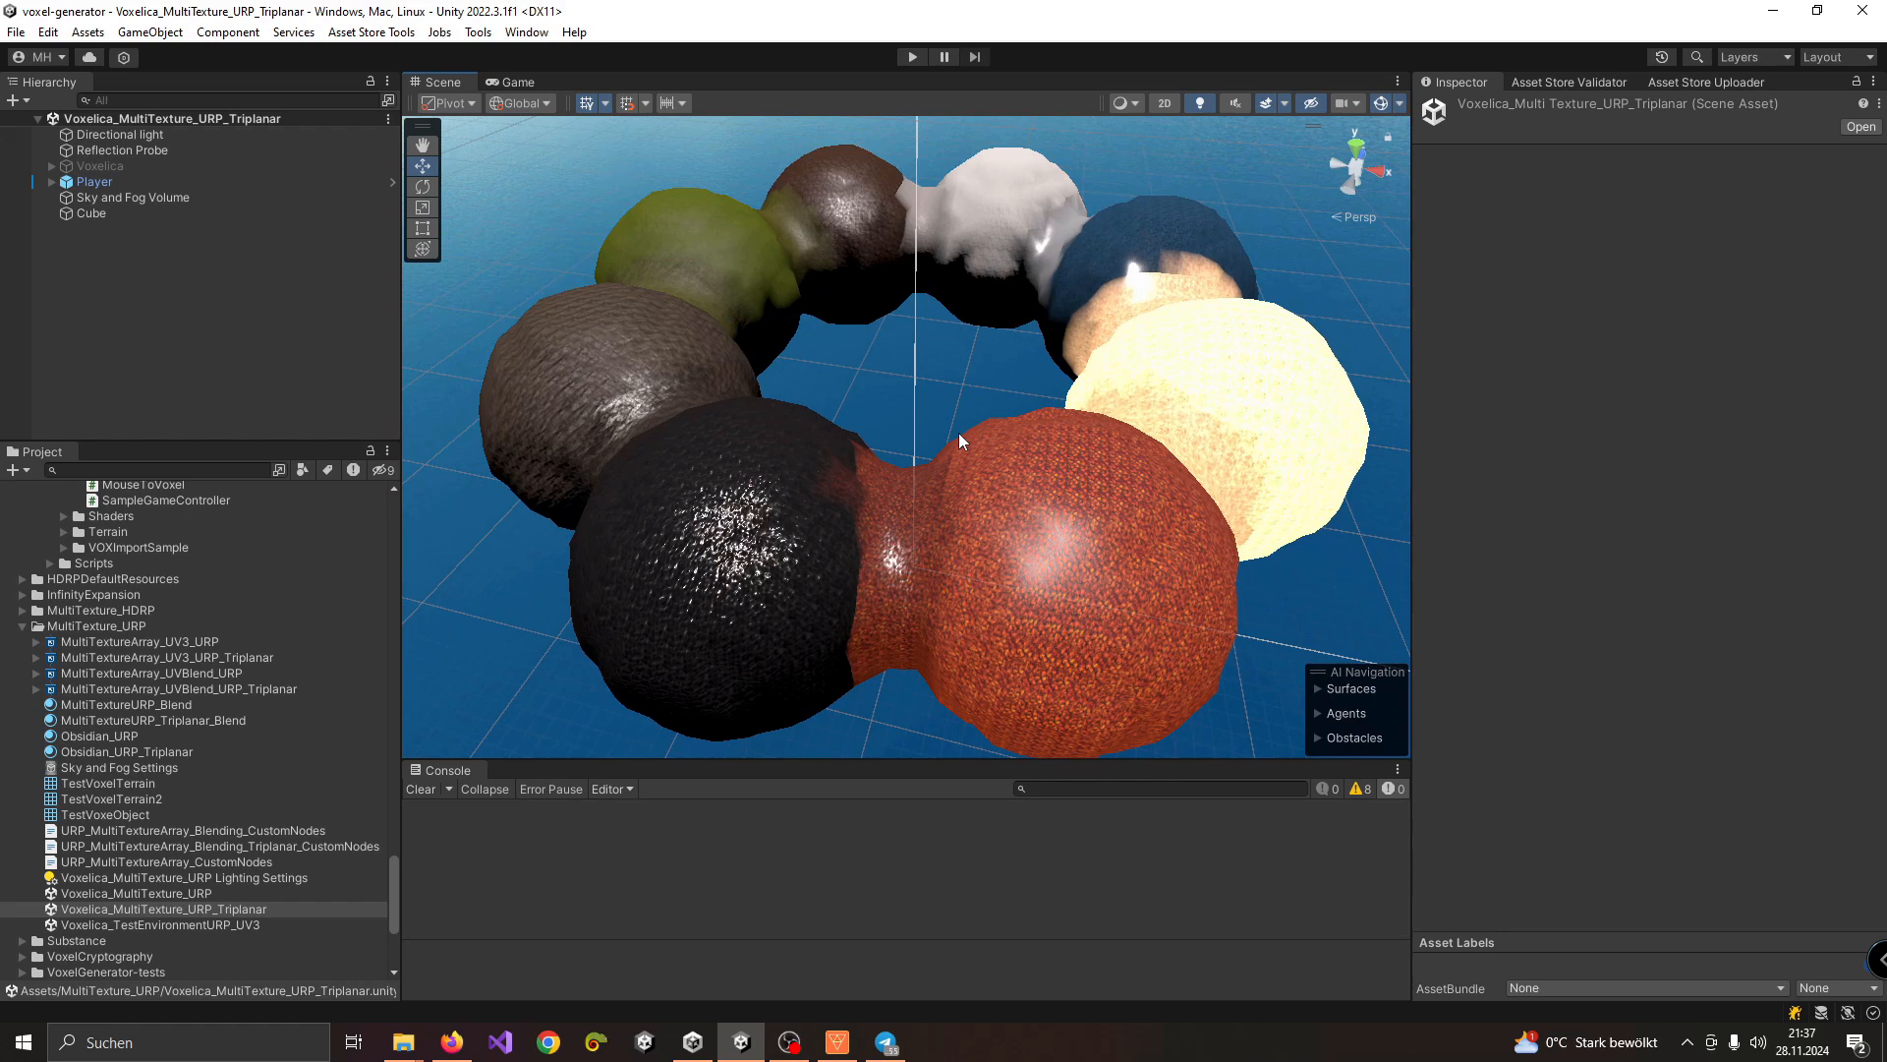
pyautogui.moveTo(958, 429); pyautogui.dragTo(901, 458, button='right')
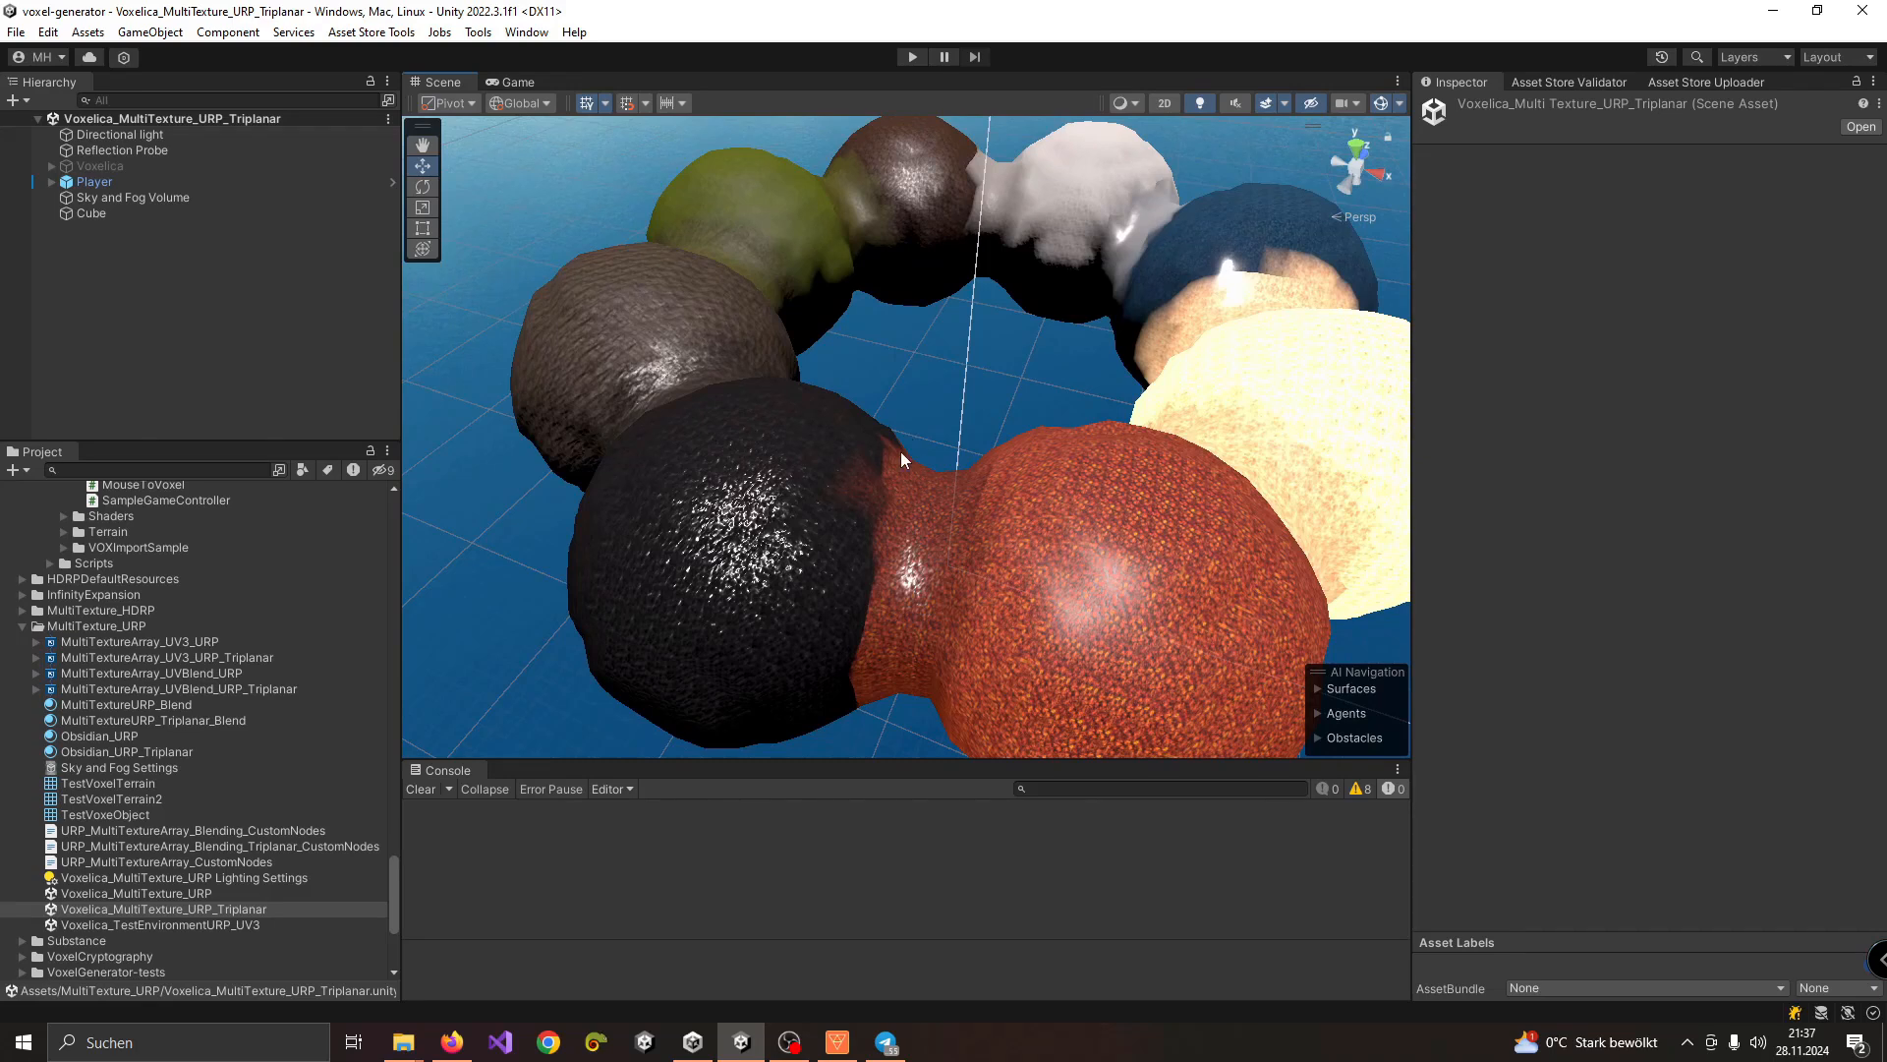
# Step: Inspect the triplanar scene's Player and Voxelica objects and expand their child objects
pyautogui.click(118, 199)
pyautogui.click(87, 182)
pyautogui.click(51, 183)
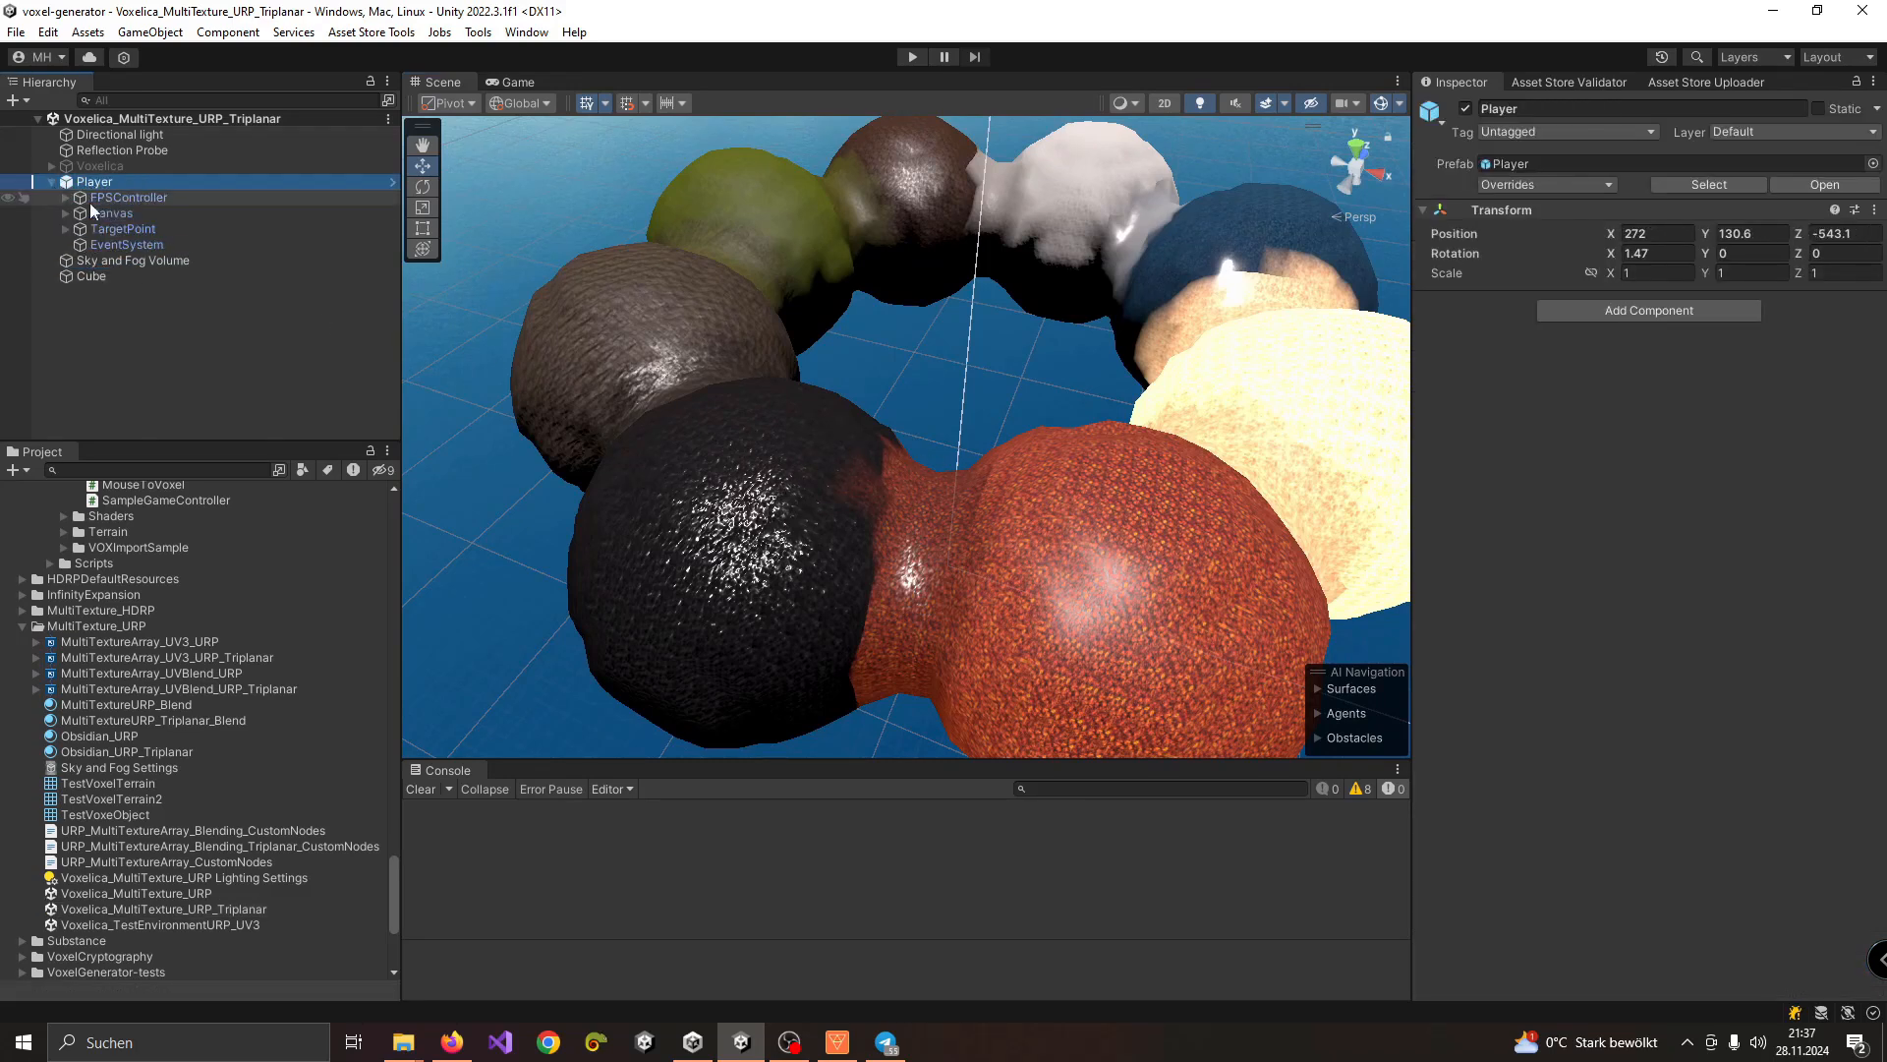
pyautogui.click(115, 199)
pyautogui.click(110, 165)
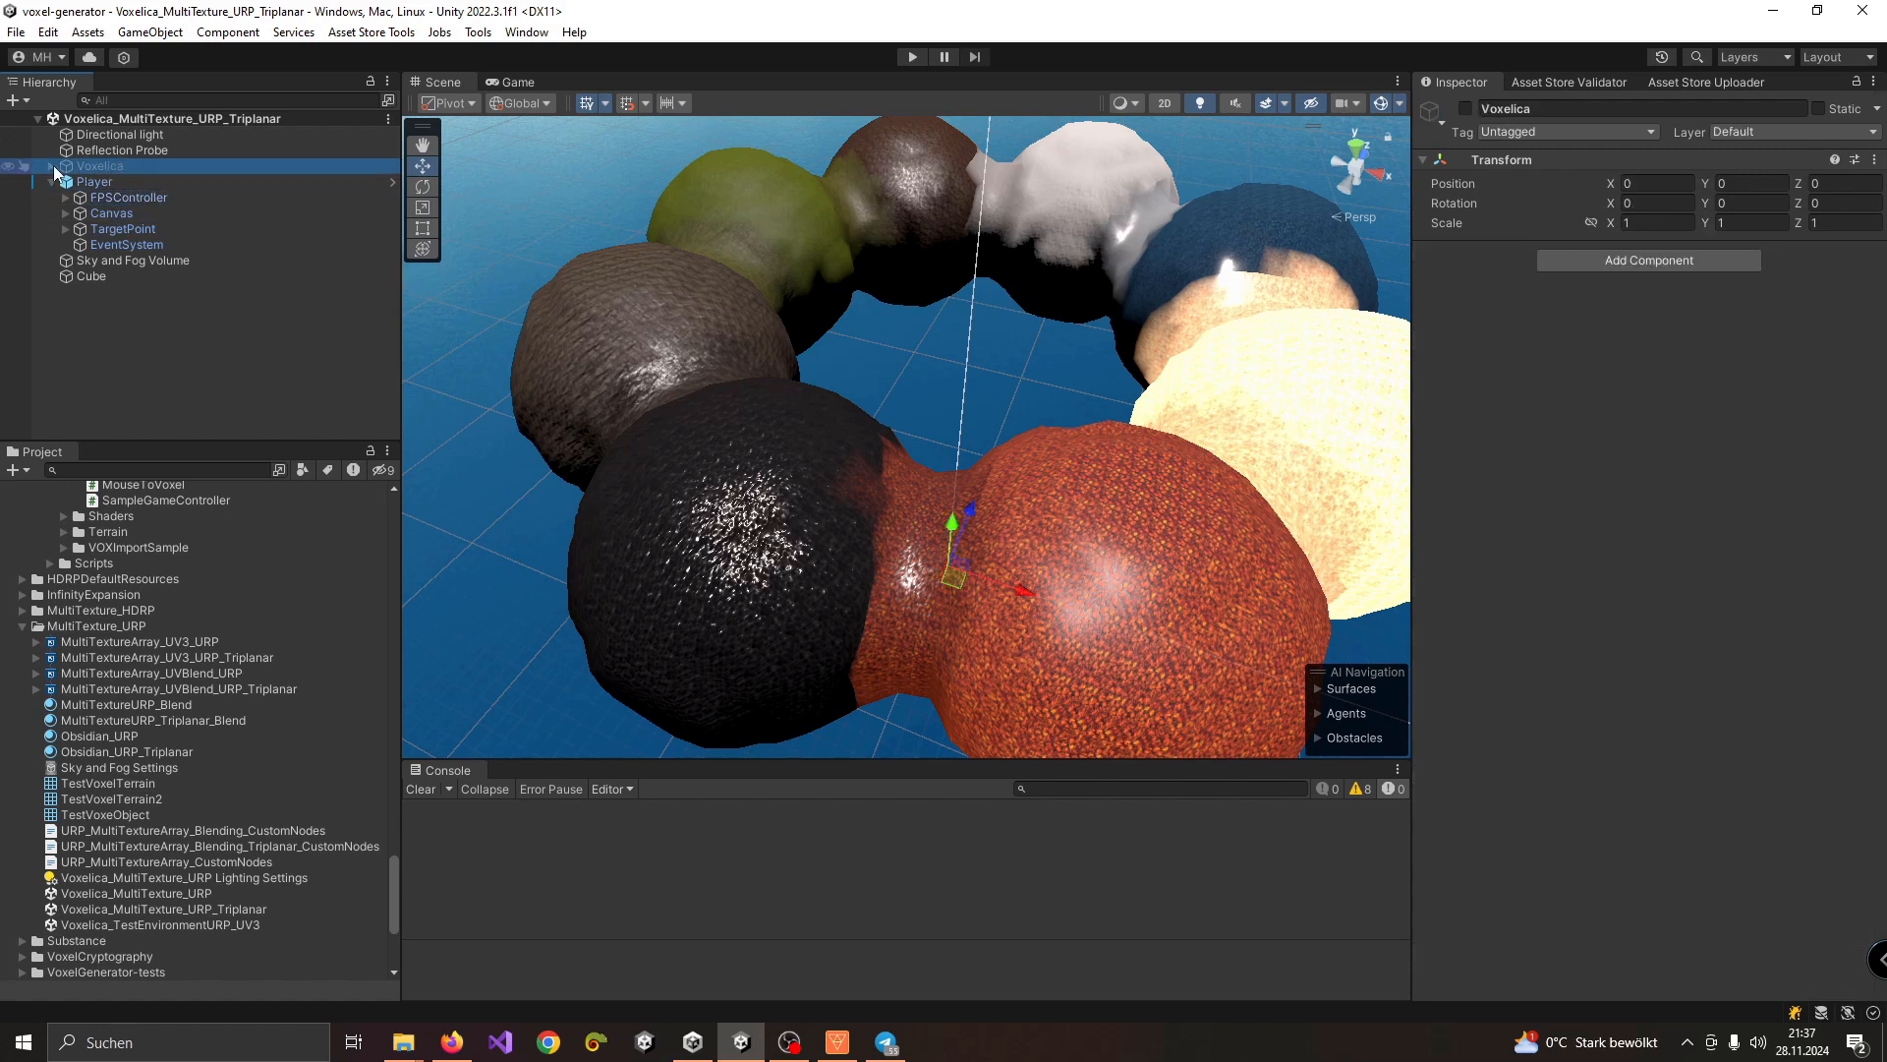
pyautogui.click(52, 165)
pyautogui.click(138, 196)
pyautogui.click(116, 169)
# Step: Deactivate the Cube object and activate the Voxelica object in the triplanar scene
pyautogui.click(116, 370)
pyautogui.click(1464, 109)
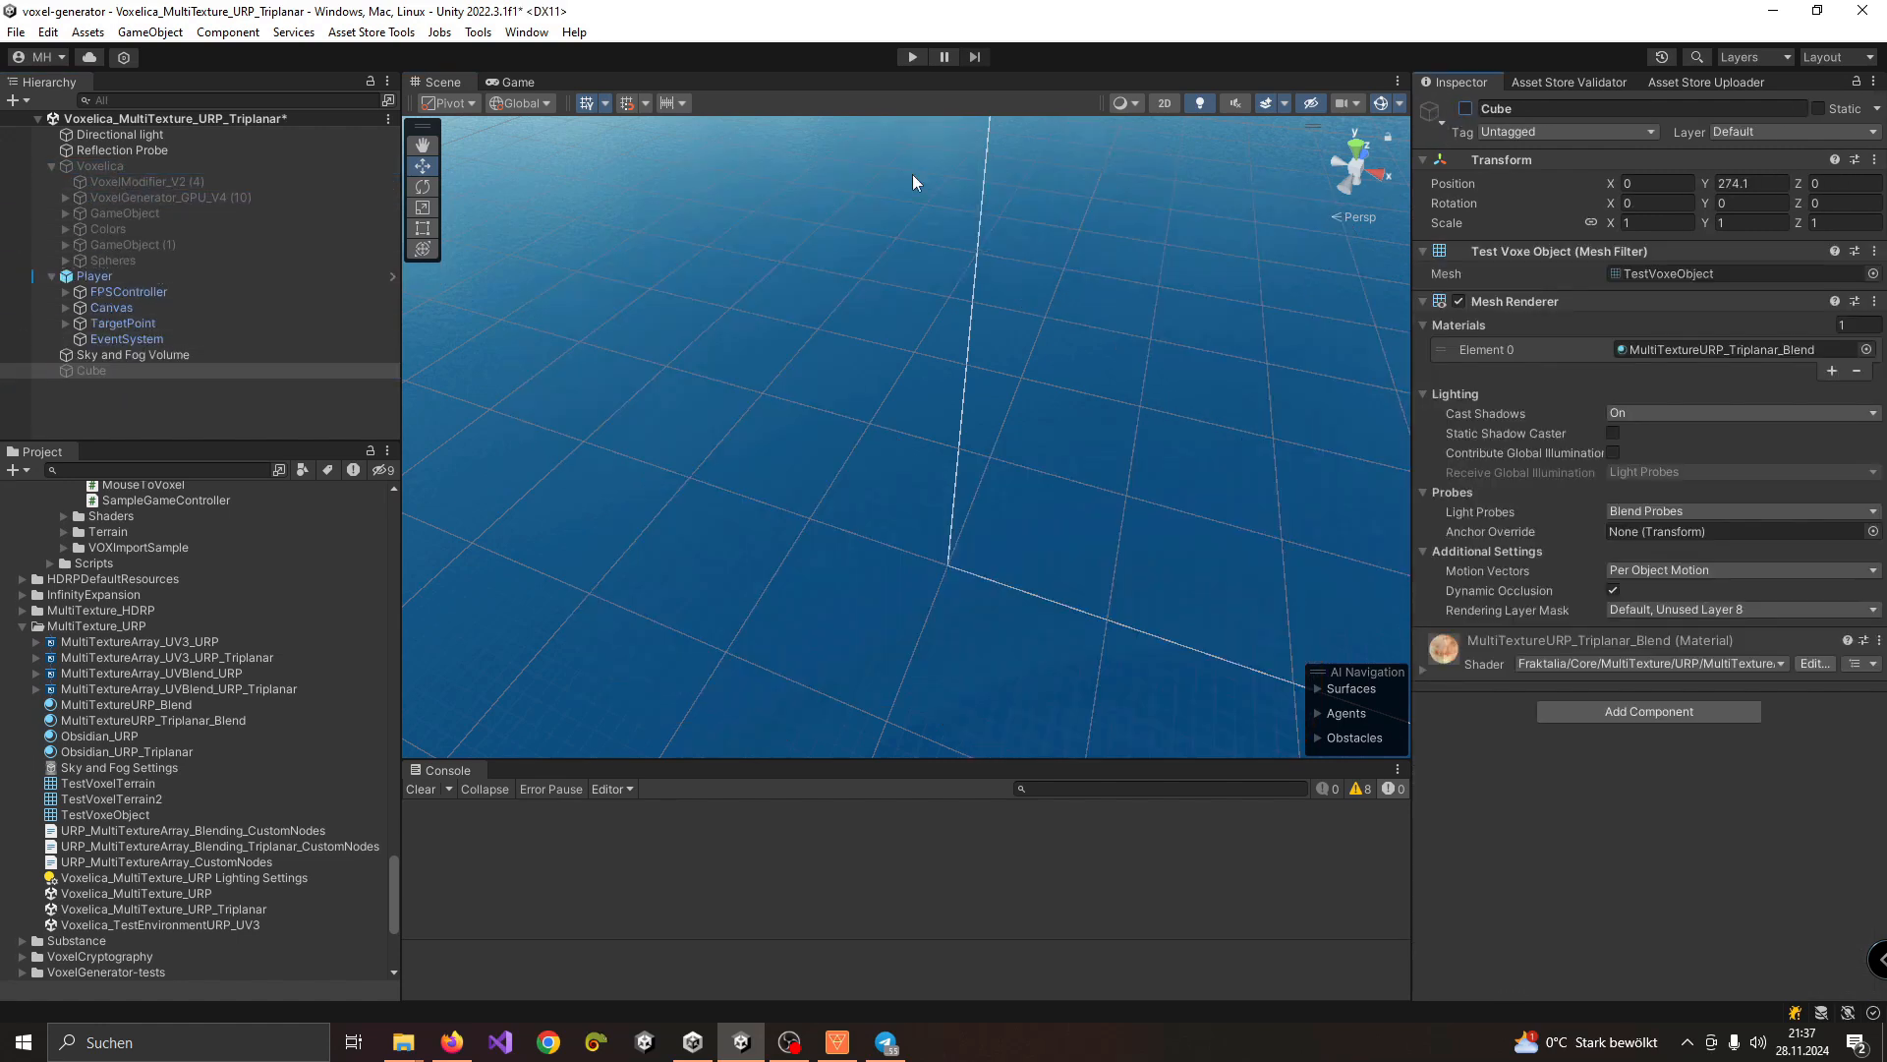
pyautogui.click(165, 165)
pyautogui.click(1465, 110)
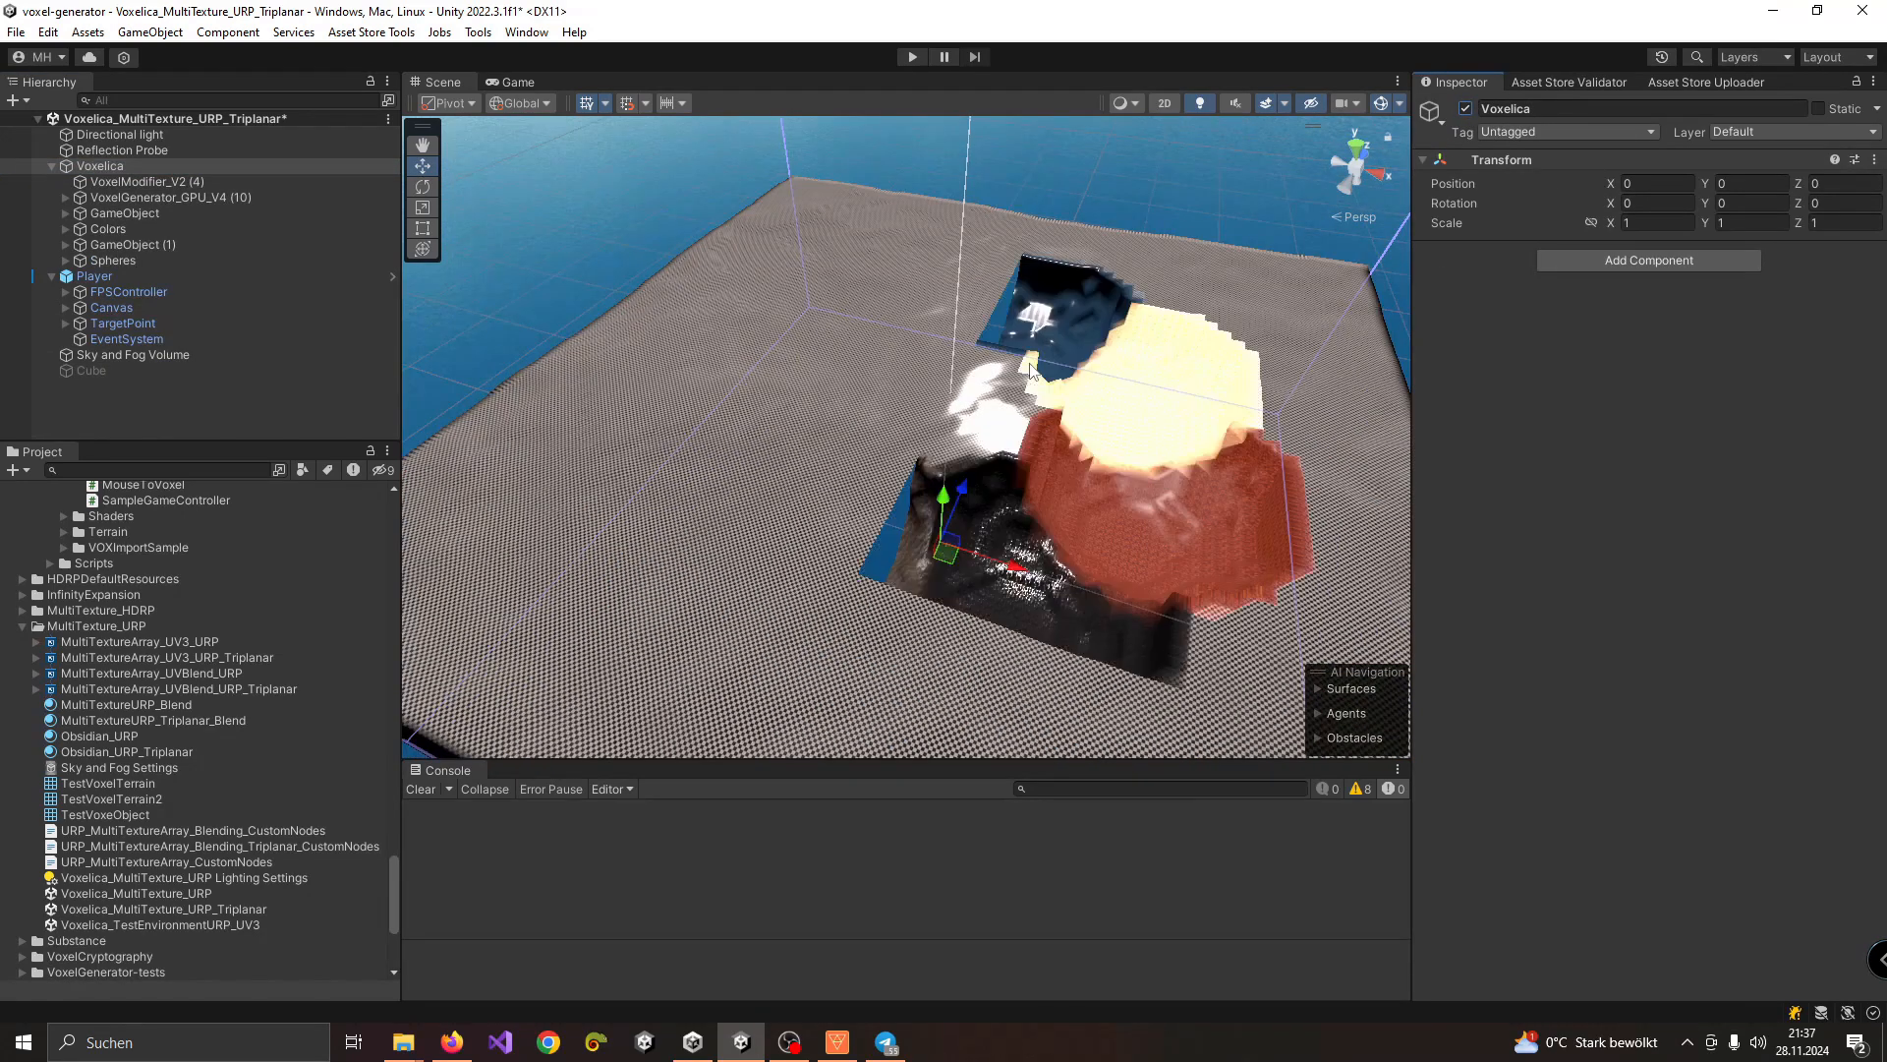
# Step: Inspect GameObject (1), VoxelGenerator_GPU_V4 (10) and the generator's WorldAlgorithms and HullGenerator_Marching children
pyautogui.click(167, 199)
pyautogui.click(156, 243)
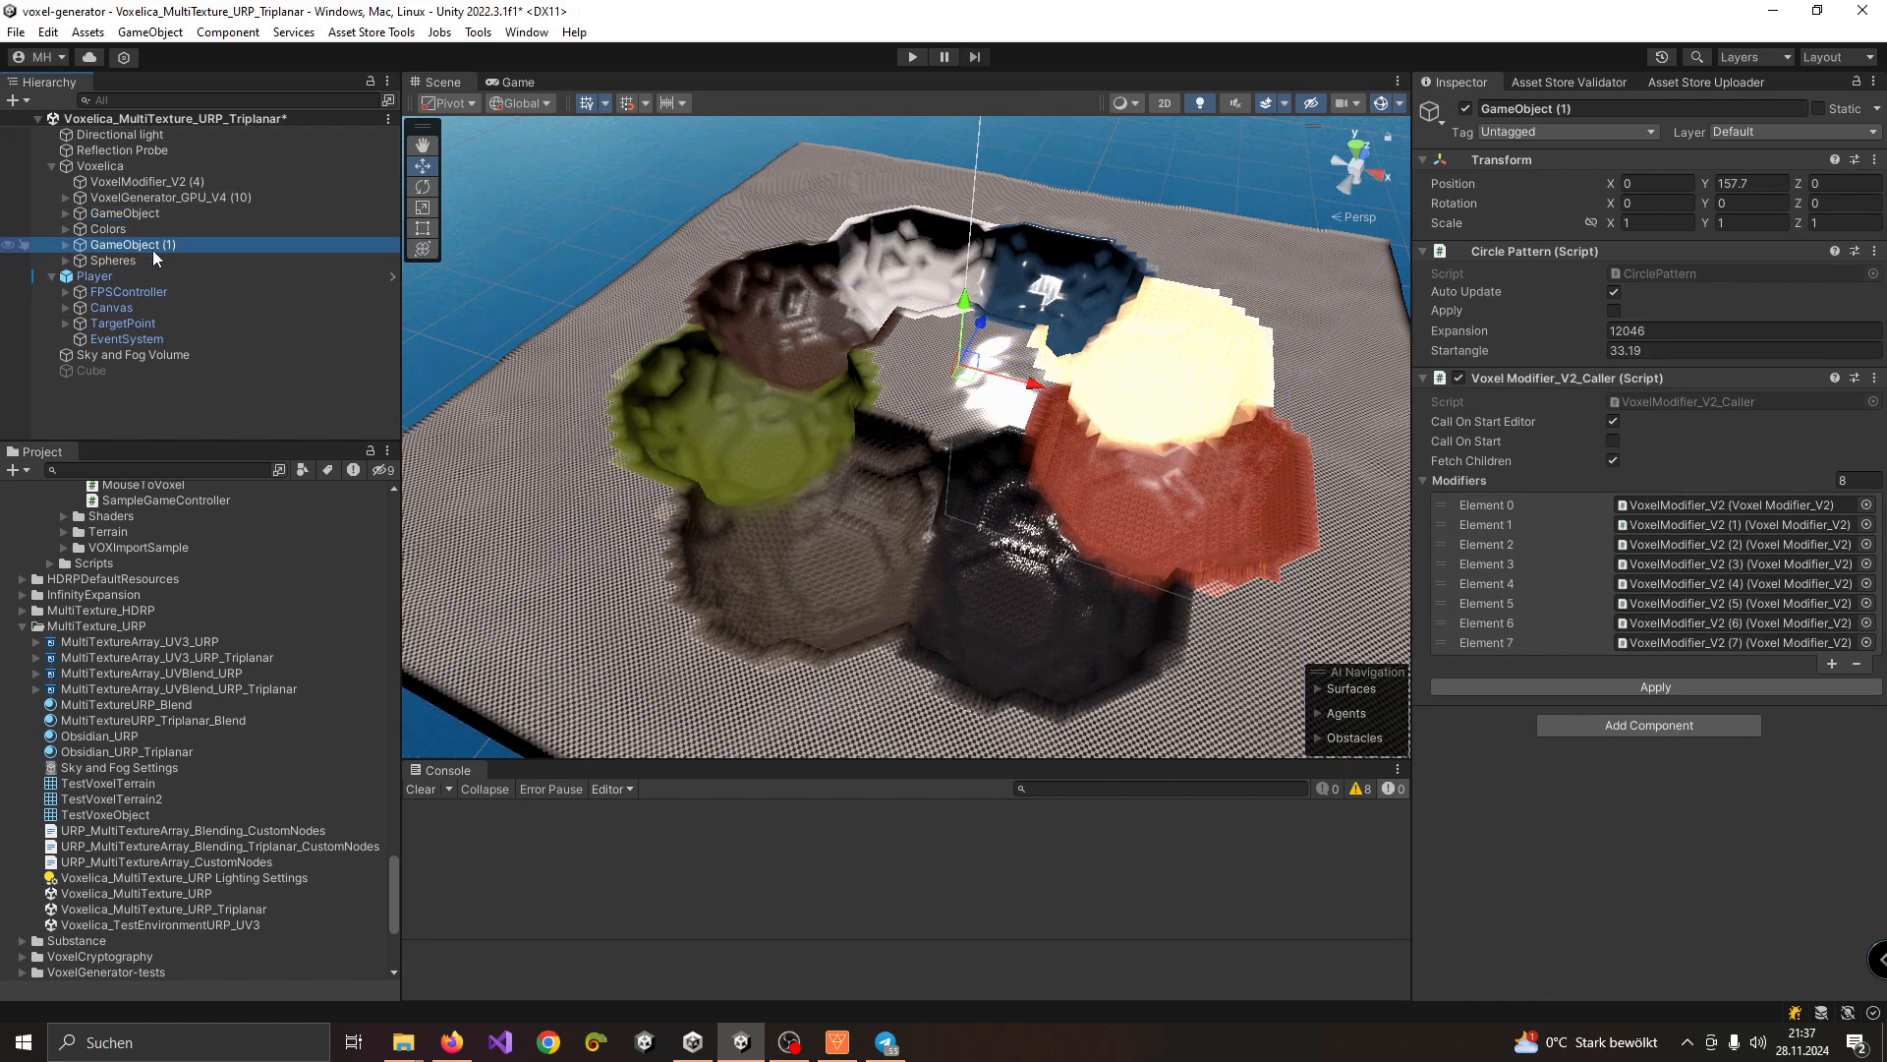
pyautogui.click(98, 197)
pyautogui.click(65, 198)
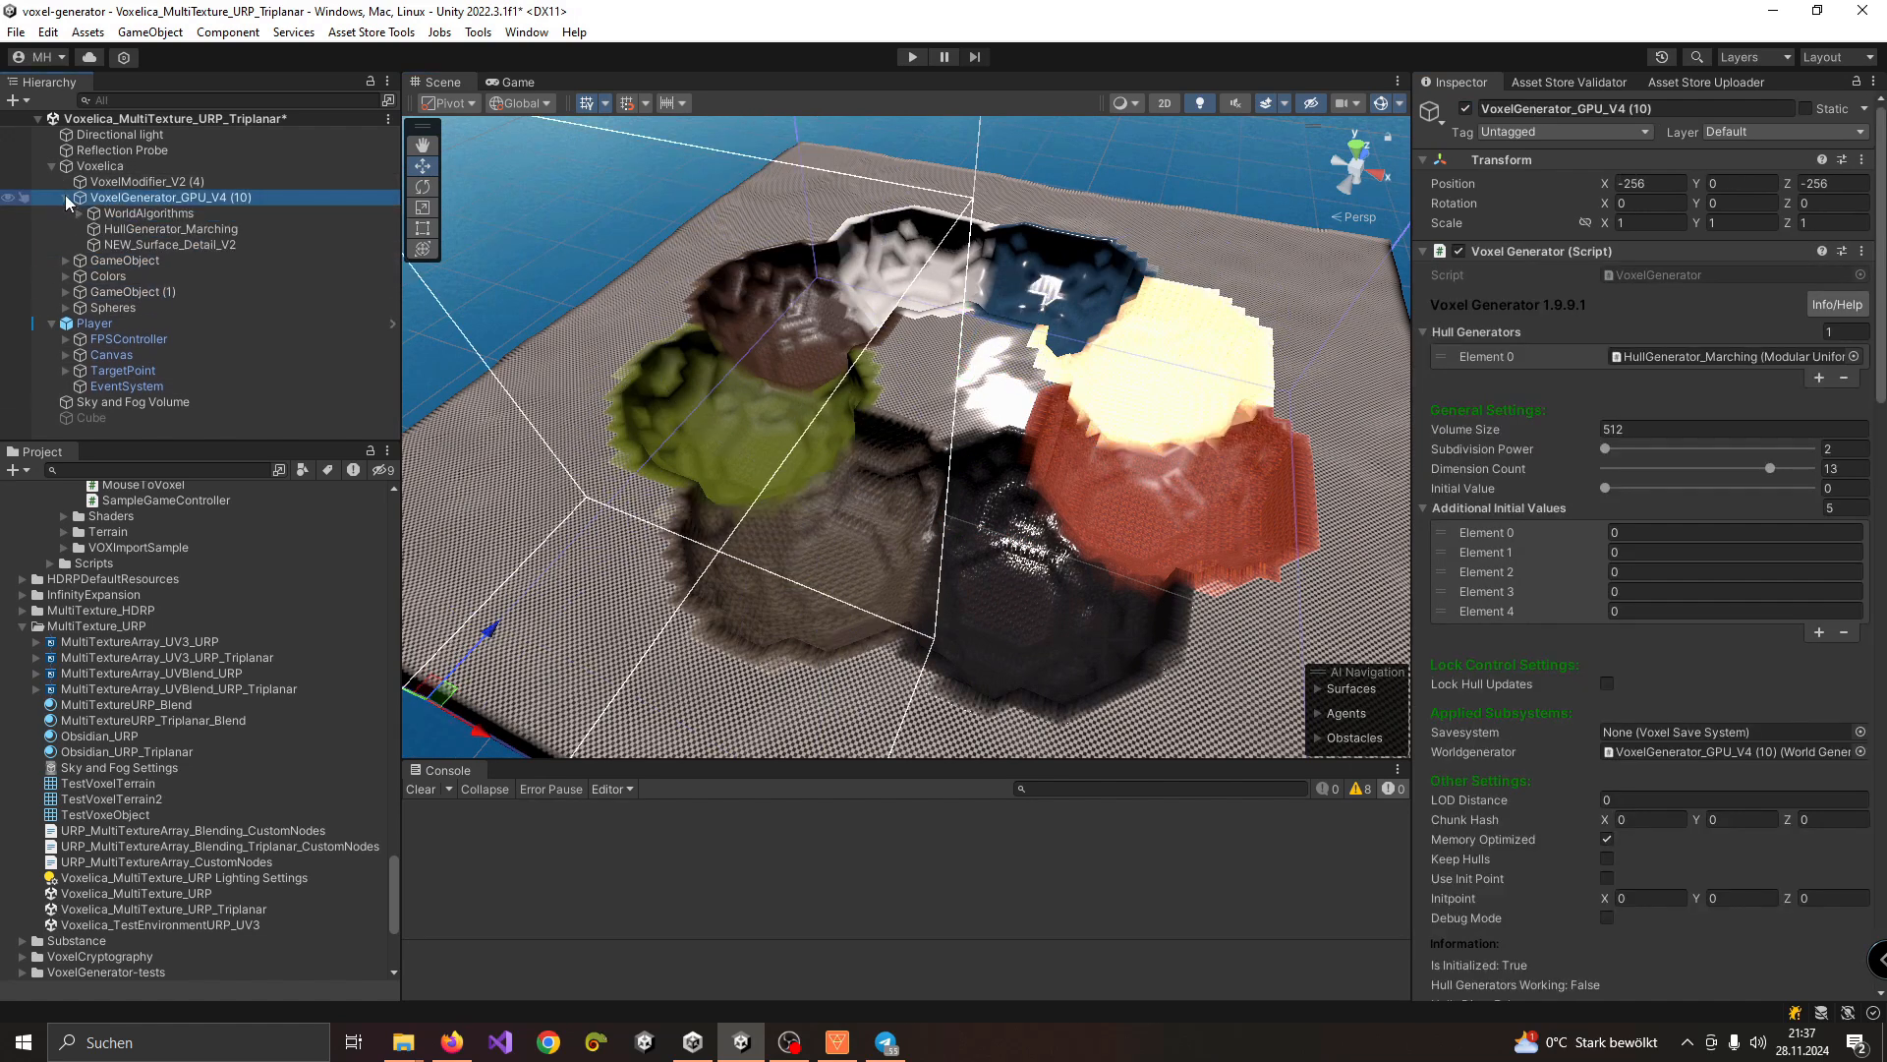
pyautogui.click(138, 214)
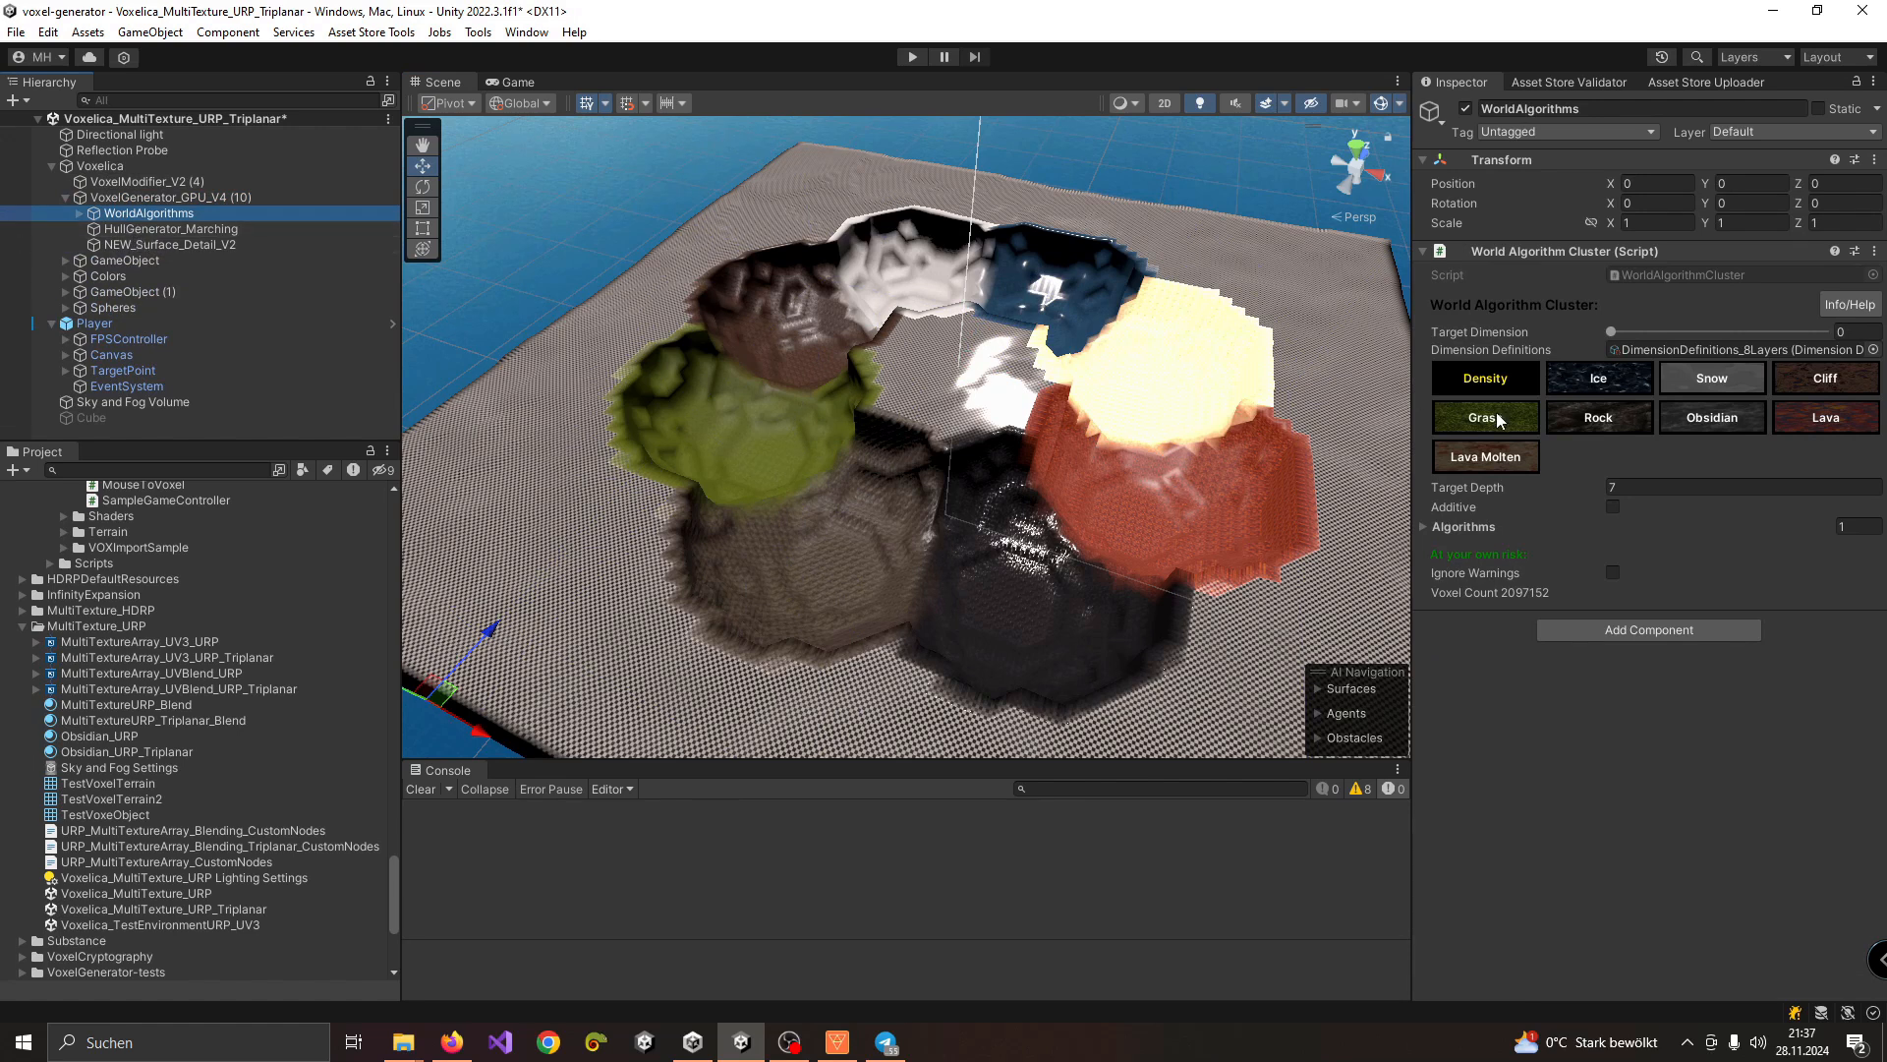
pyautogui.click(103, 233)
# Step: Switch the WorldAlgorithms target dimension to Rock and back to Density to regenerate the terrain
pyautogui.click(147, 214)
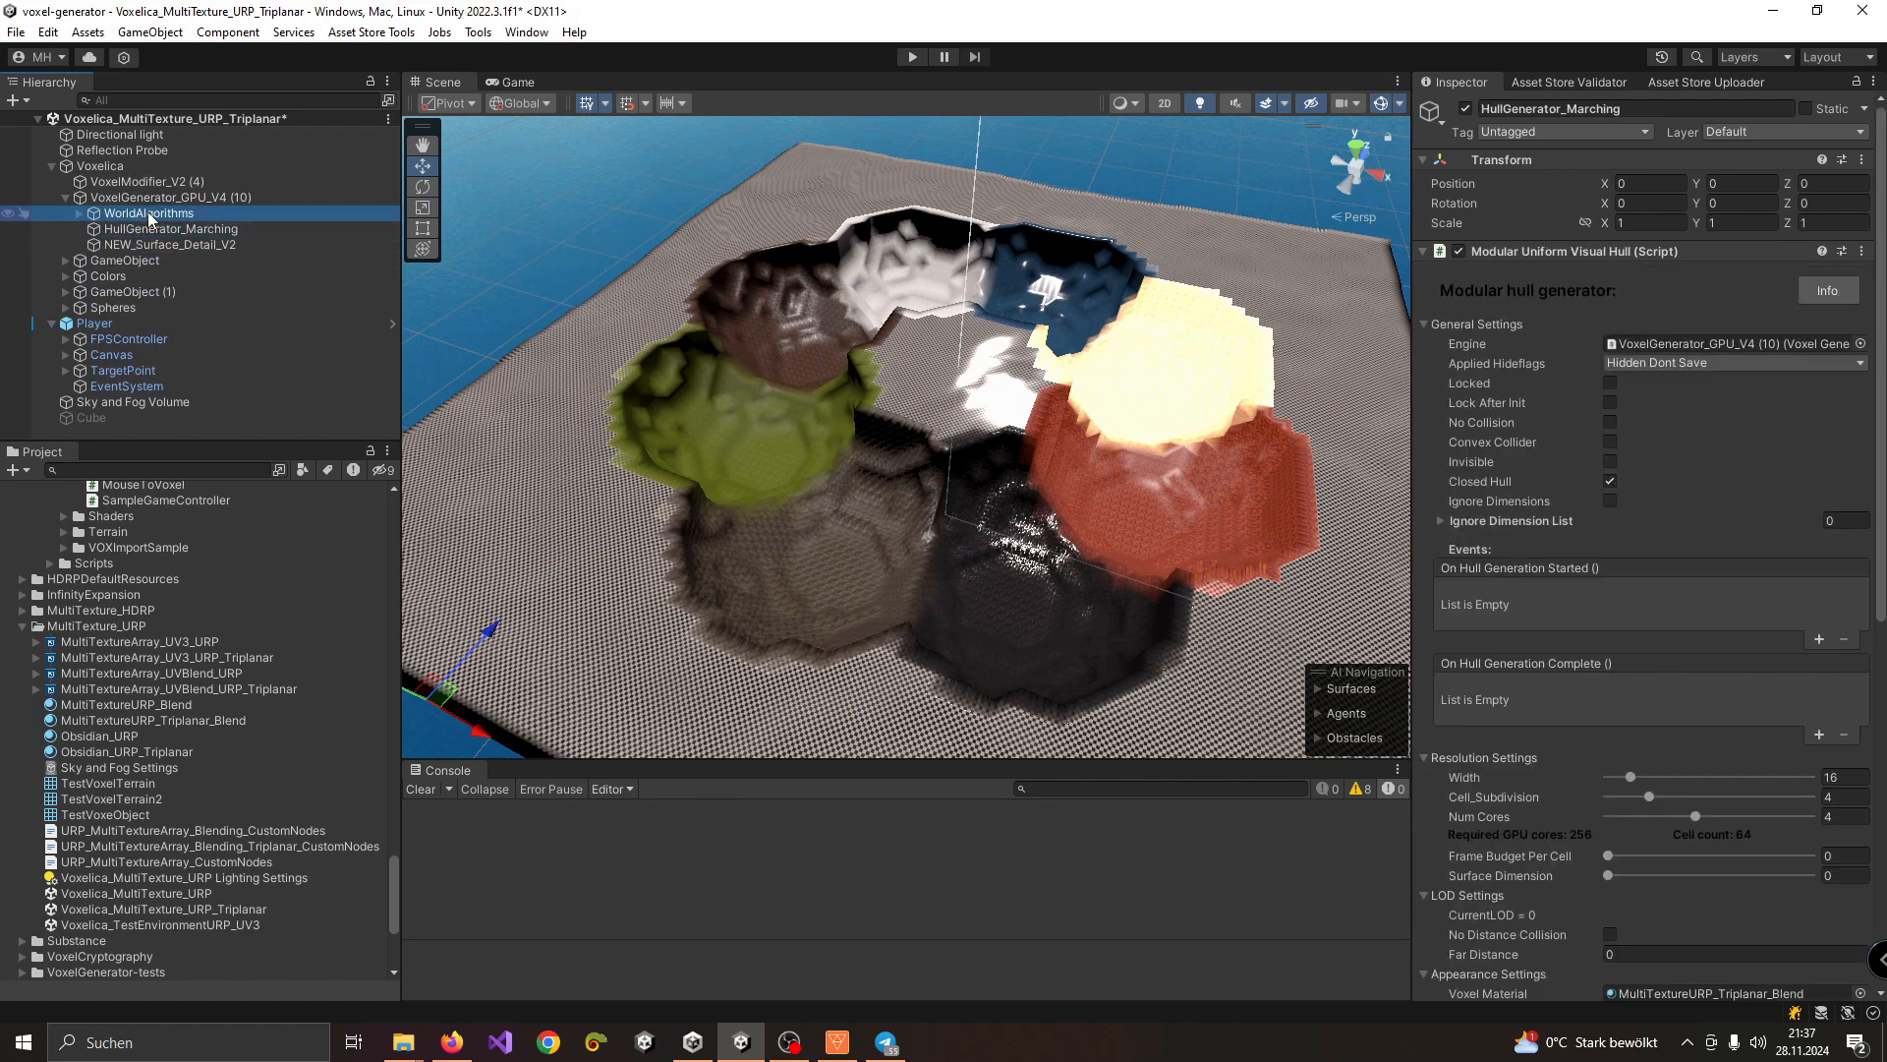
pyautogui.click(1597, 419)
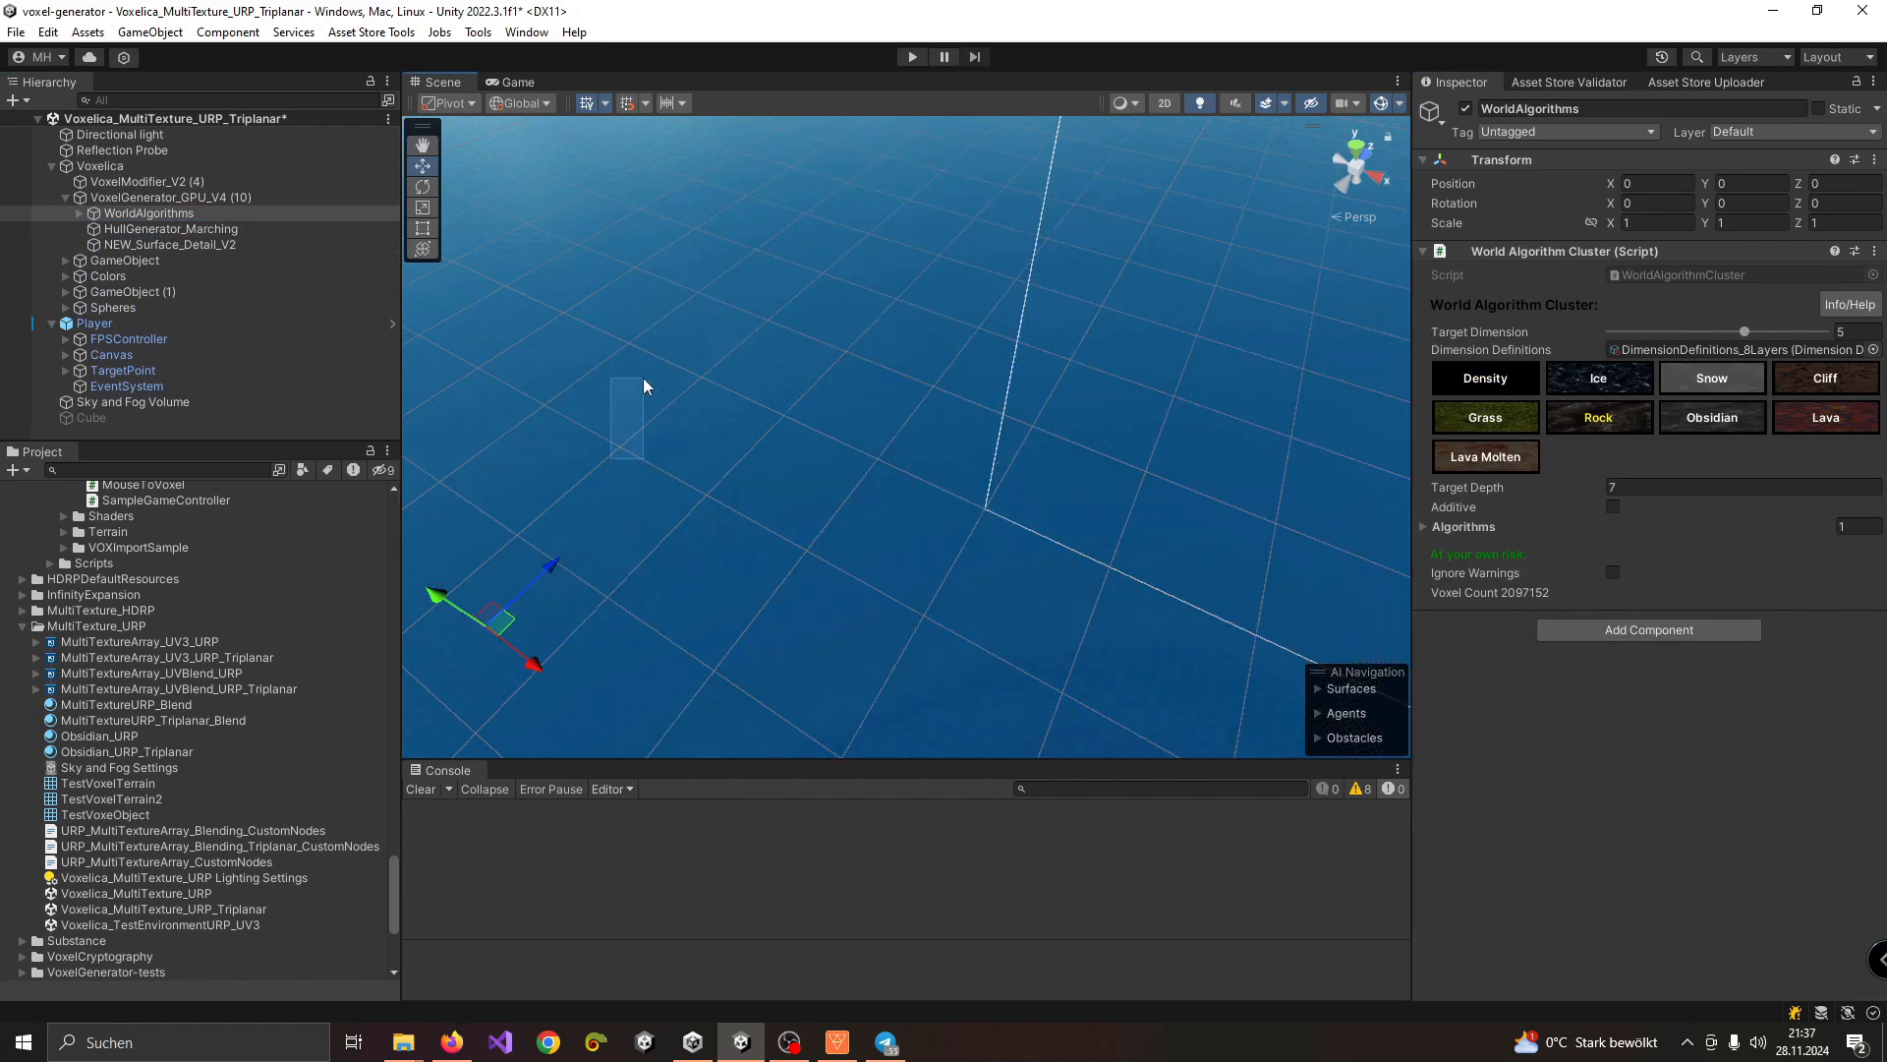
pyautogui.click(1482, 385)
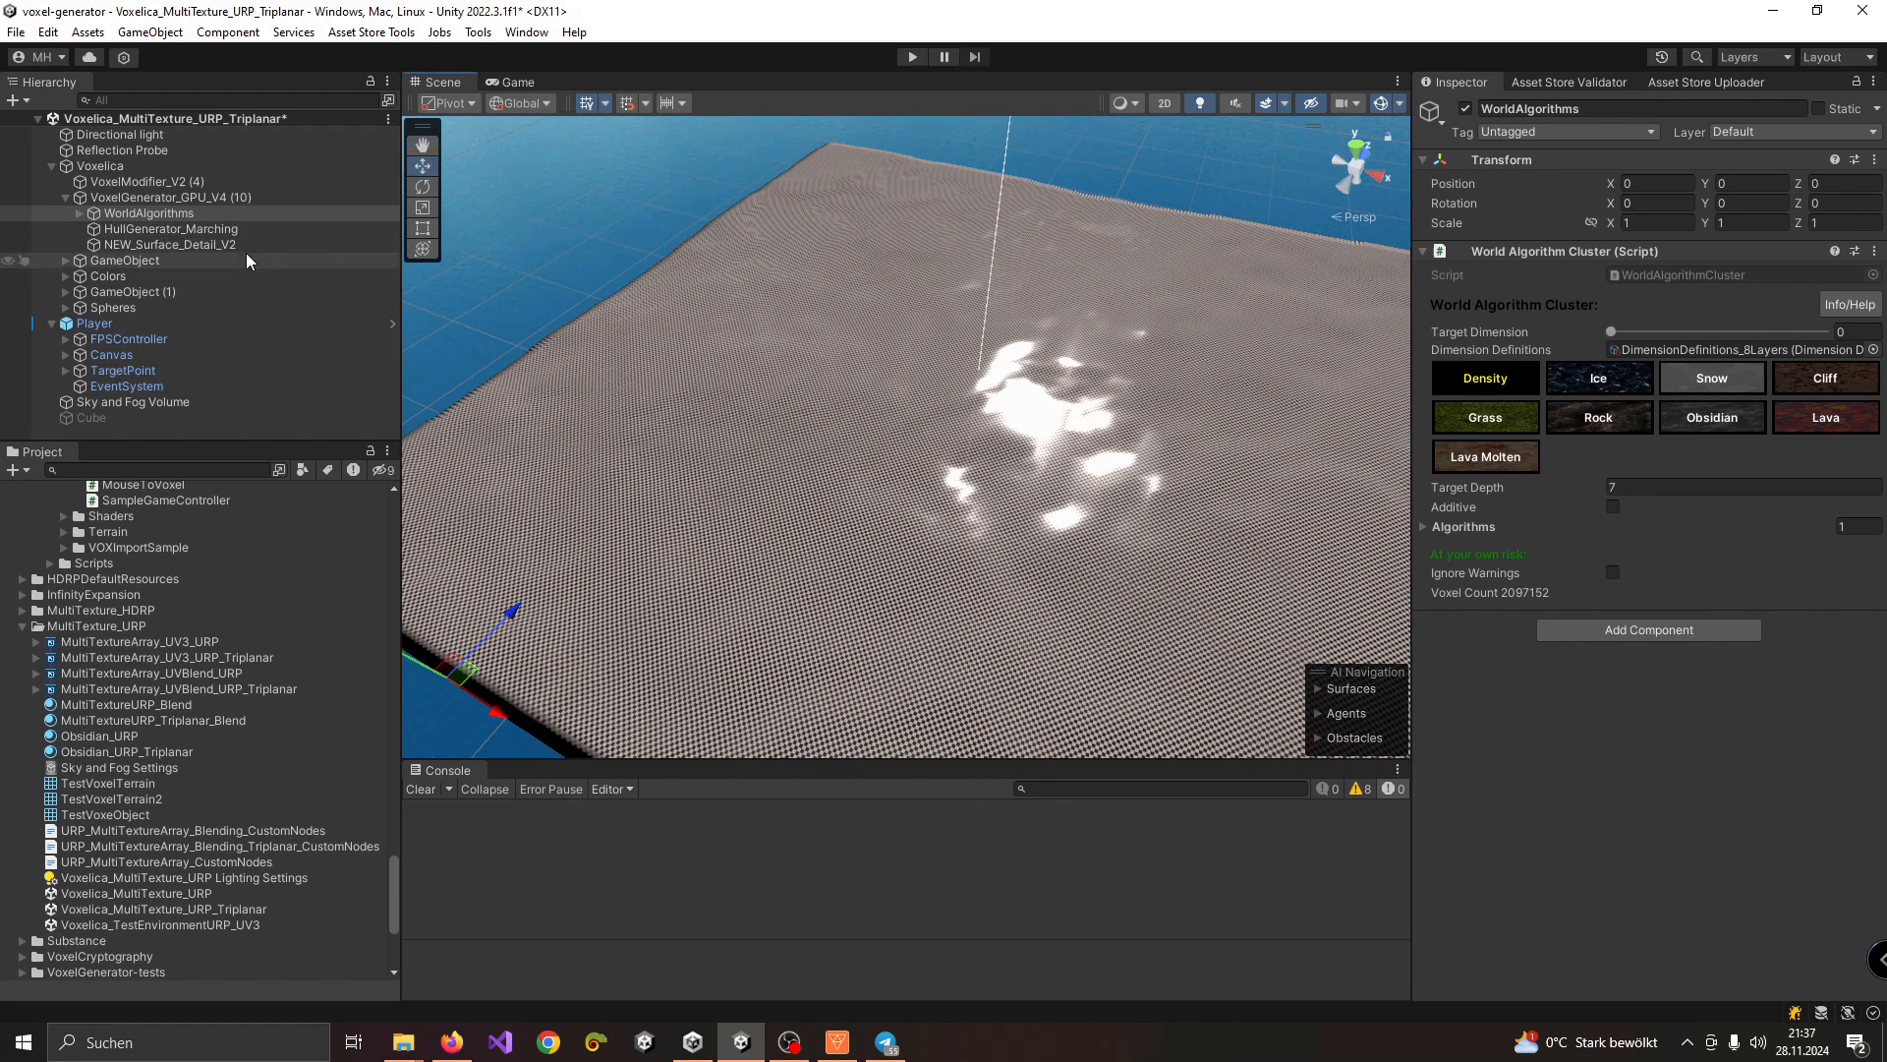
# Step: Expand GameObject and inspect its VoxelModifier_V2 children, including modifiers (4) and (5)
pyautogui.click(103, 260)
pyautogui.click(65, 260)
pyautogui.click(126, 276)
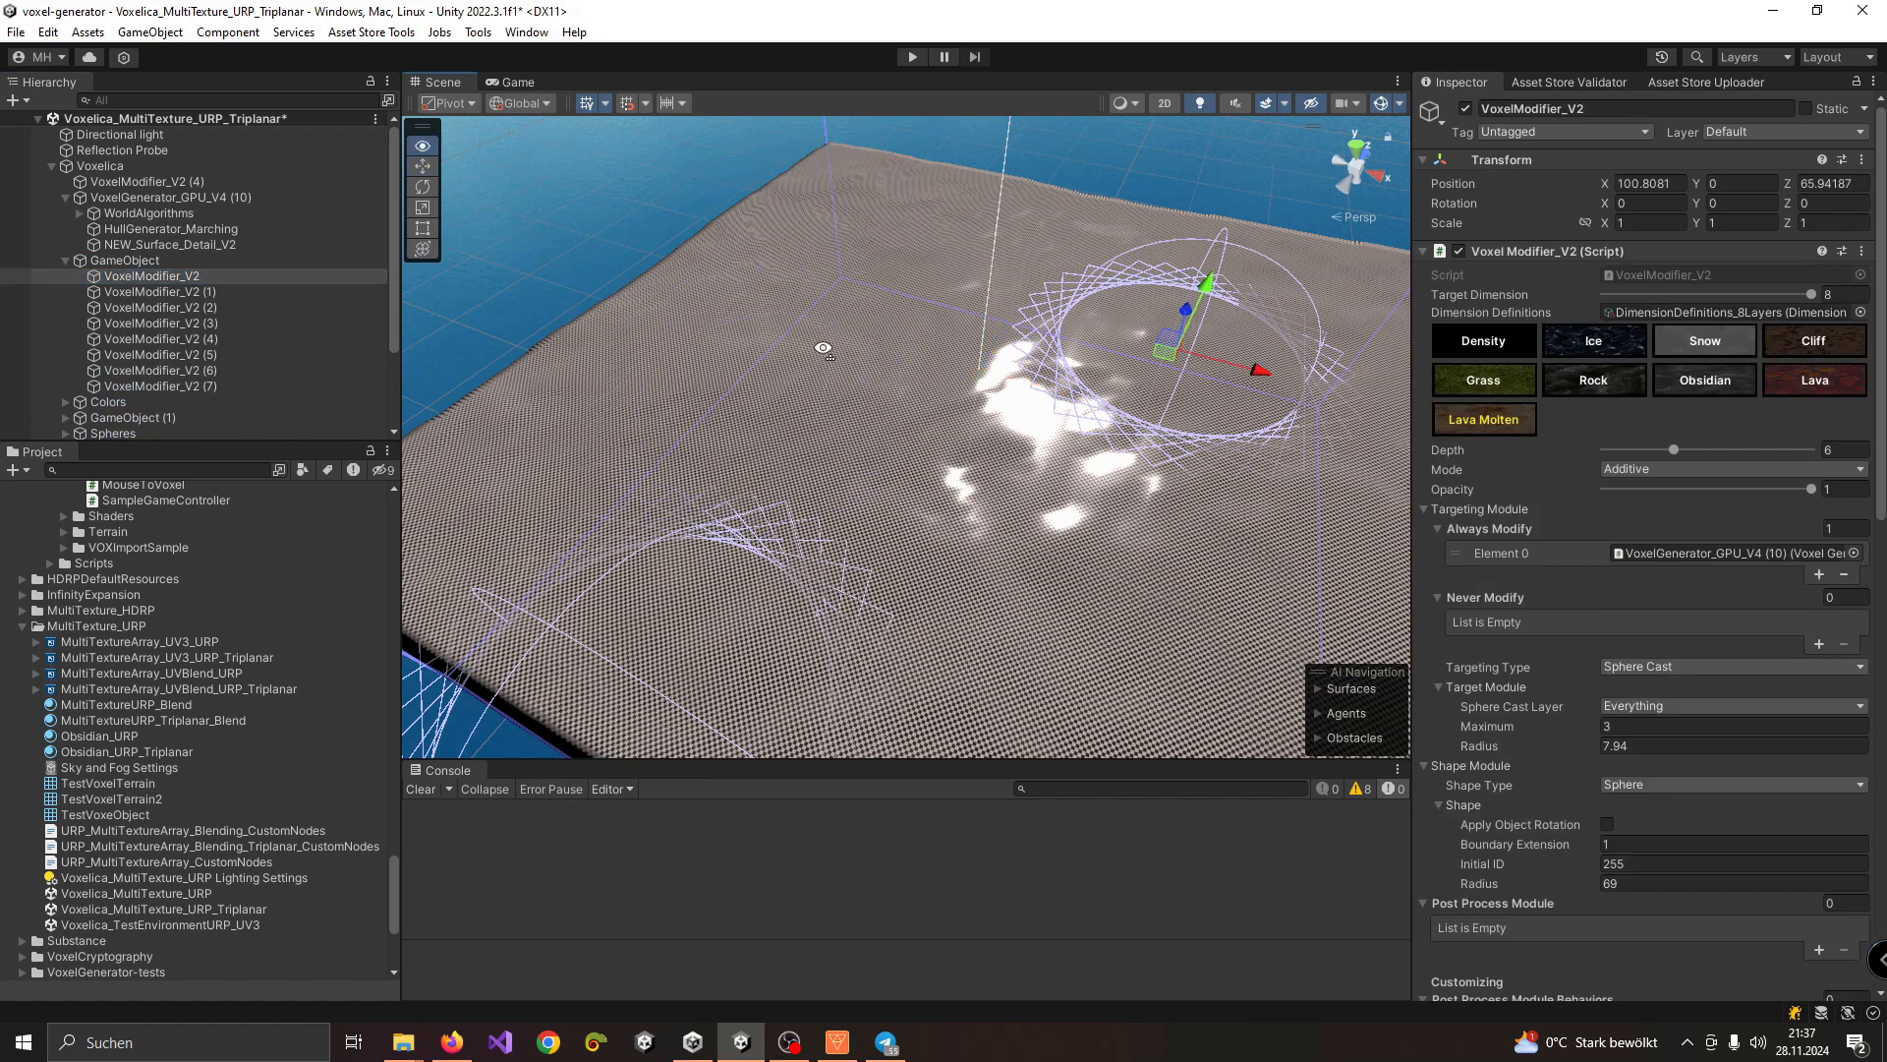
pyautogui.click(155, 323)
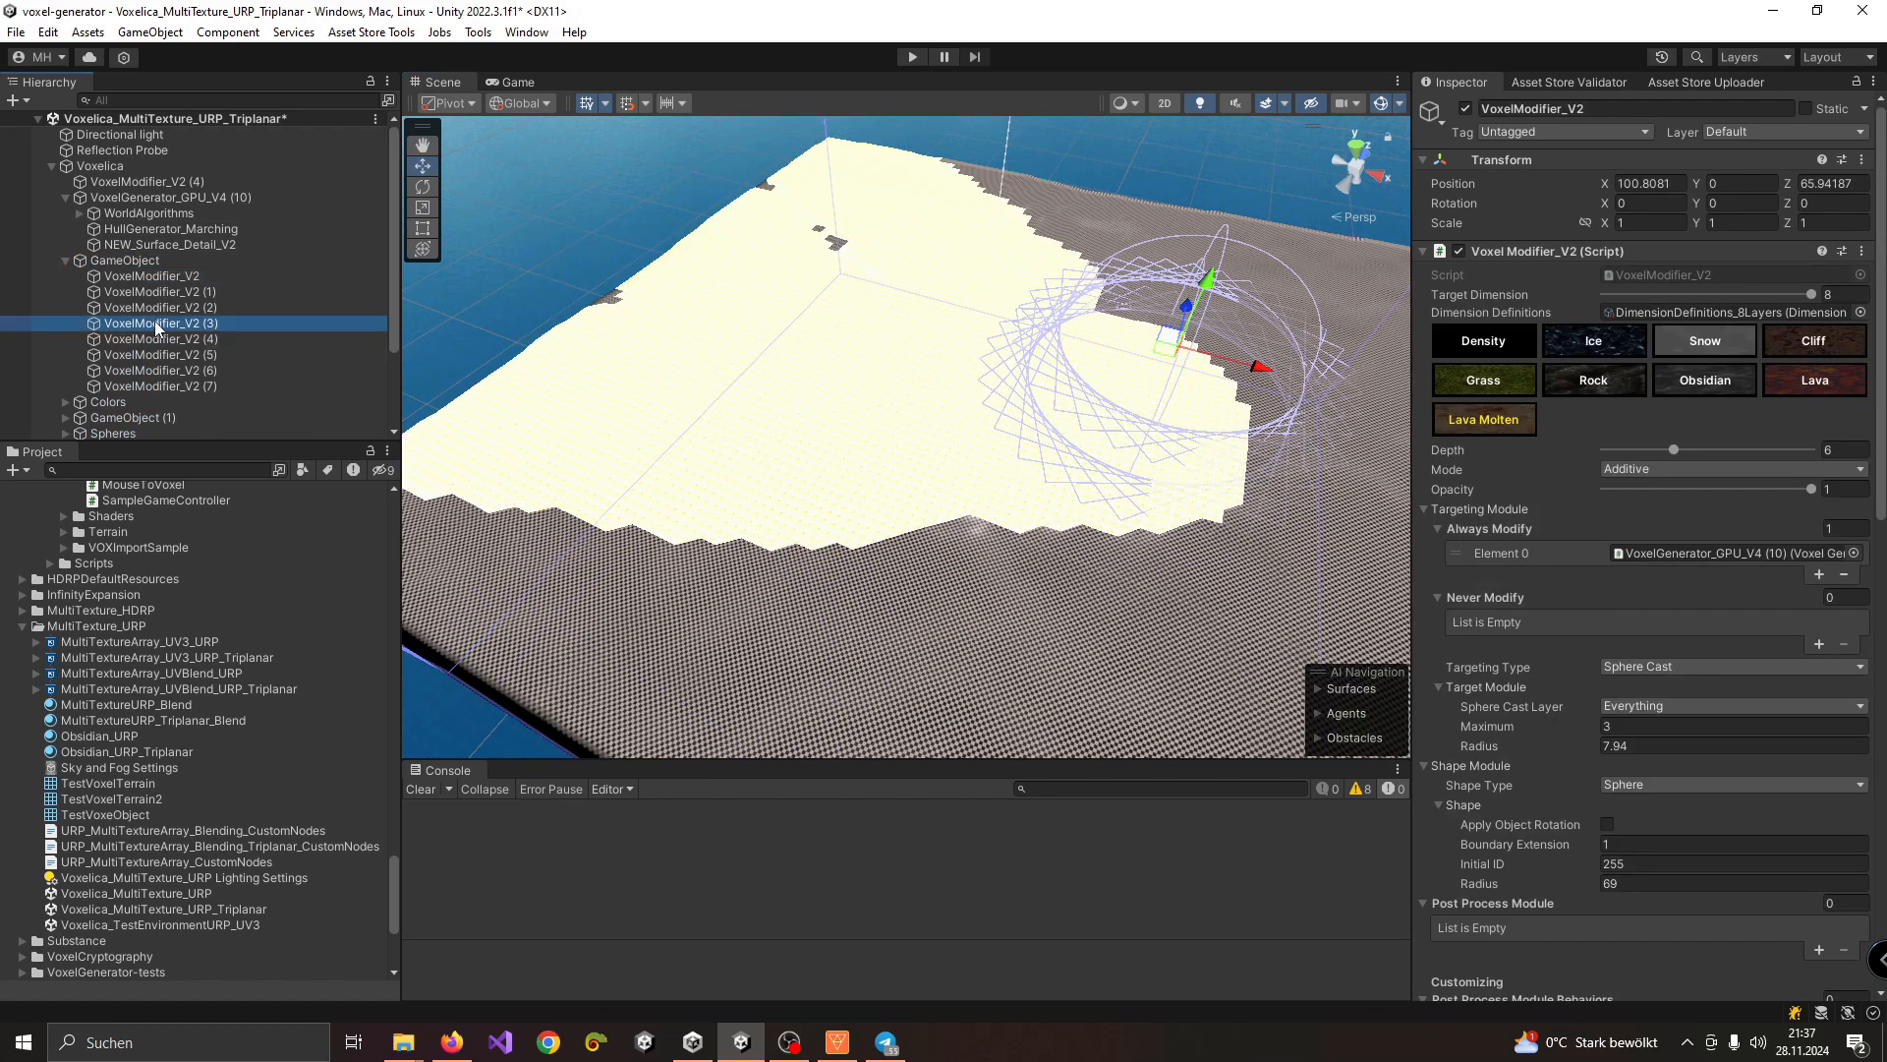
pyautogui.click(126, 339)
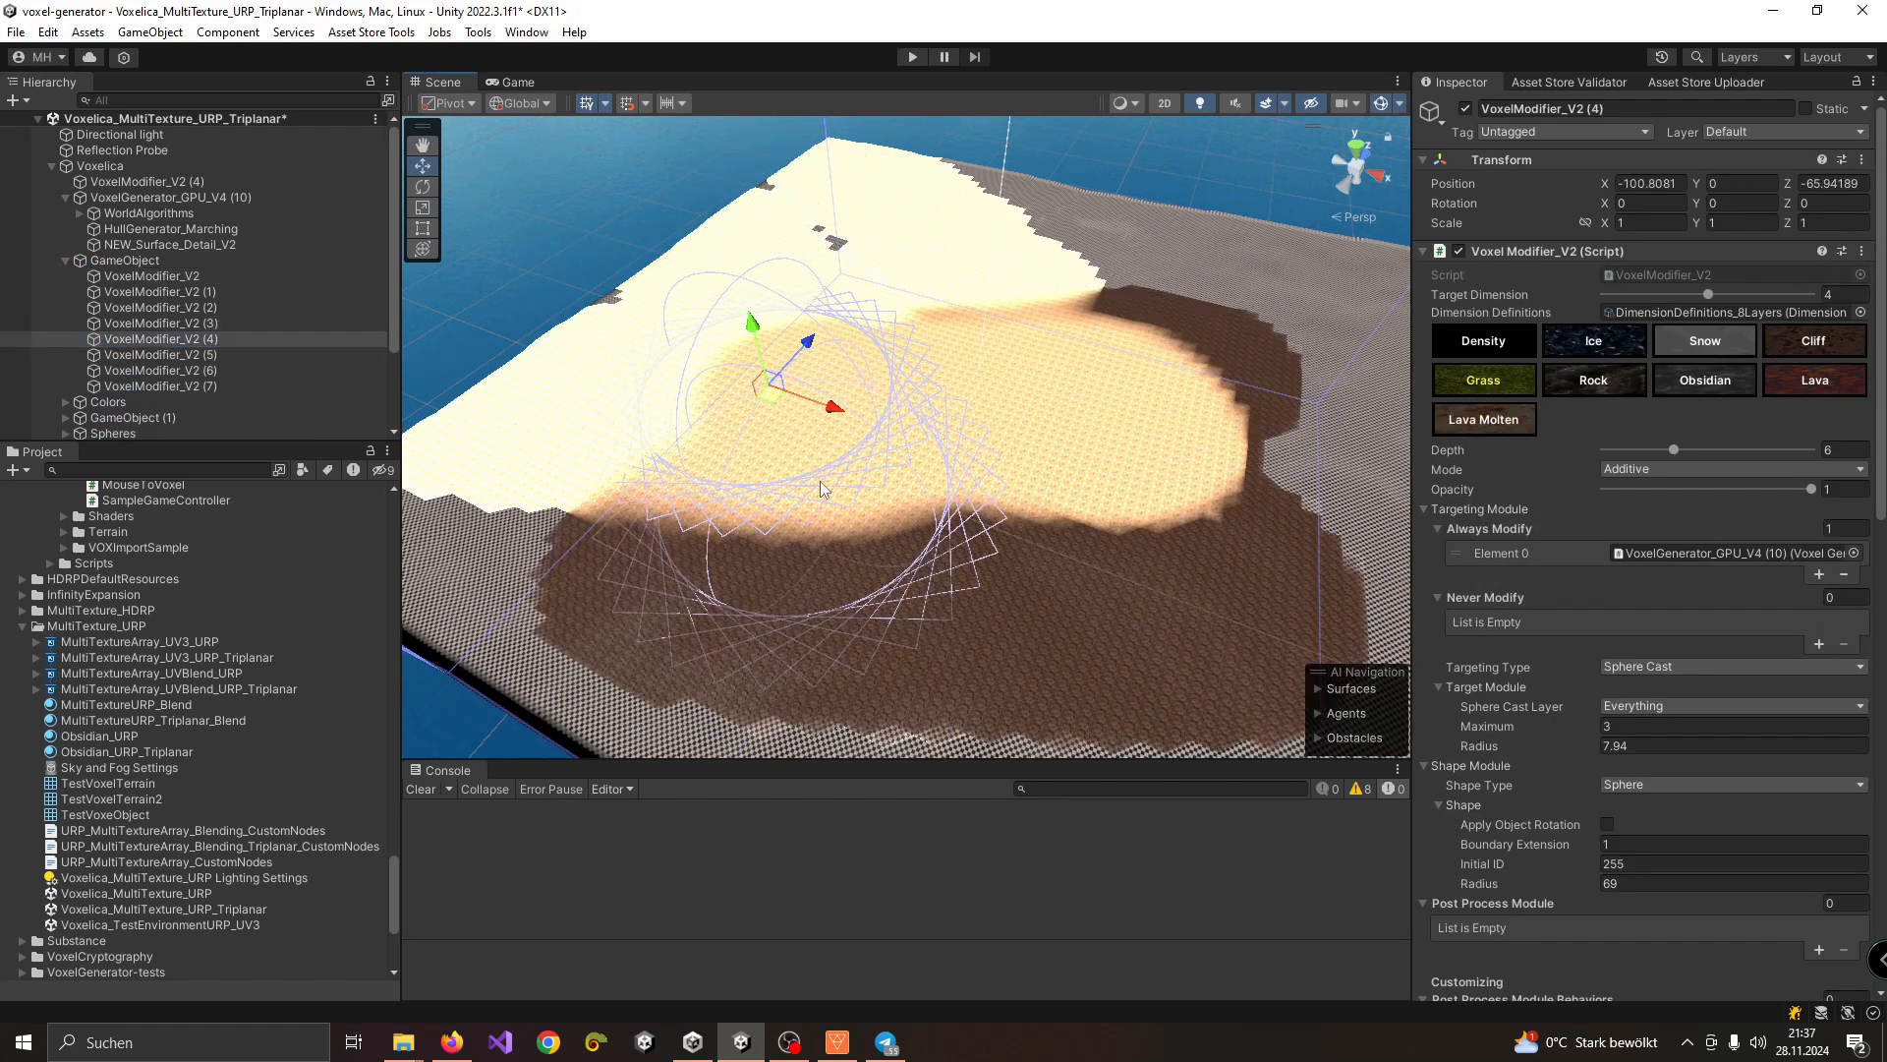
pyautogui.click(233, 354)
pyautogui.keyDown('alt'); pyautogui.moveTo(993, 369); pyautogui.dragTo(1058, 343); pyautogui.keyUp('alt')
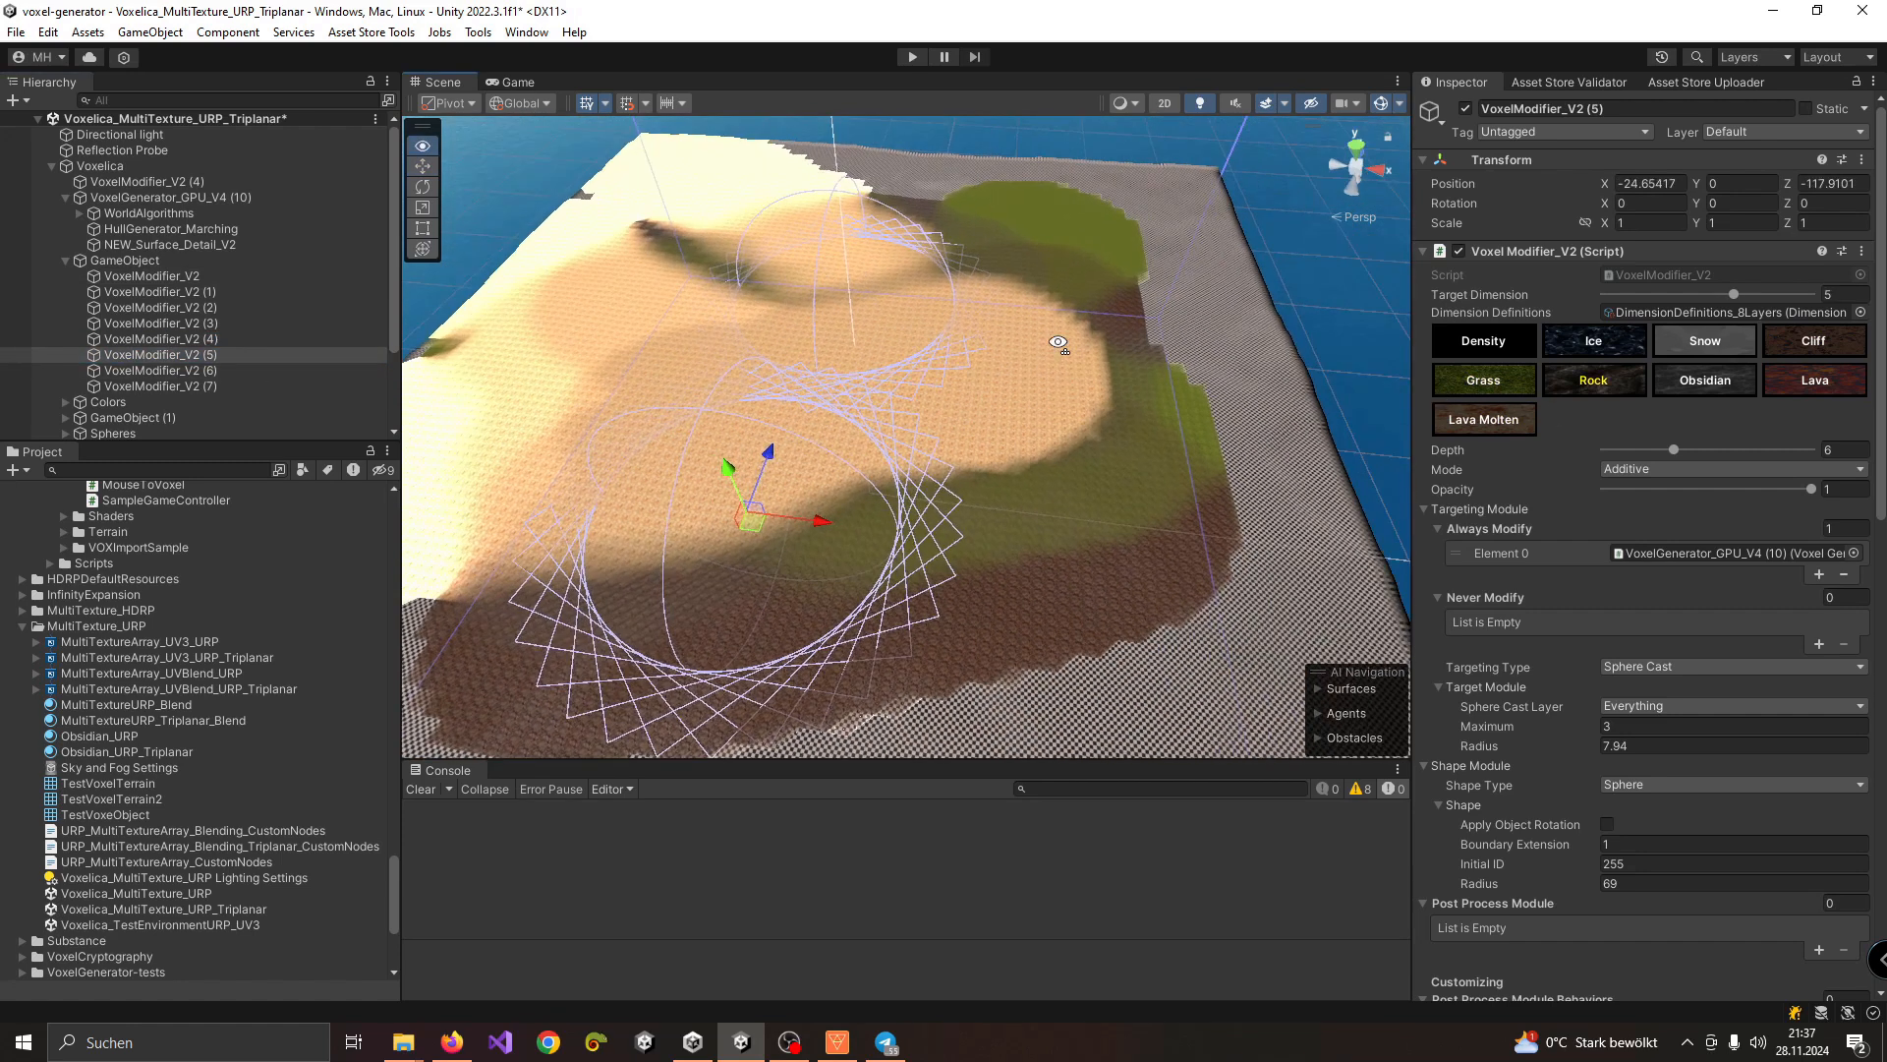
# Step: Apply all of GameObject's voxel modifiers to the terrain twice through its Voxel Modifier_V2_Caller component
pyautogui.click(125, 261)
pyautogui.click(1531, 686)
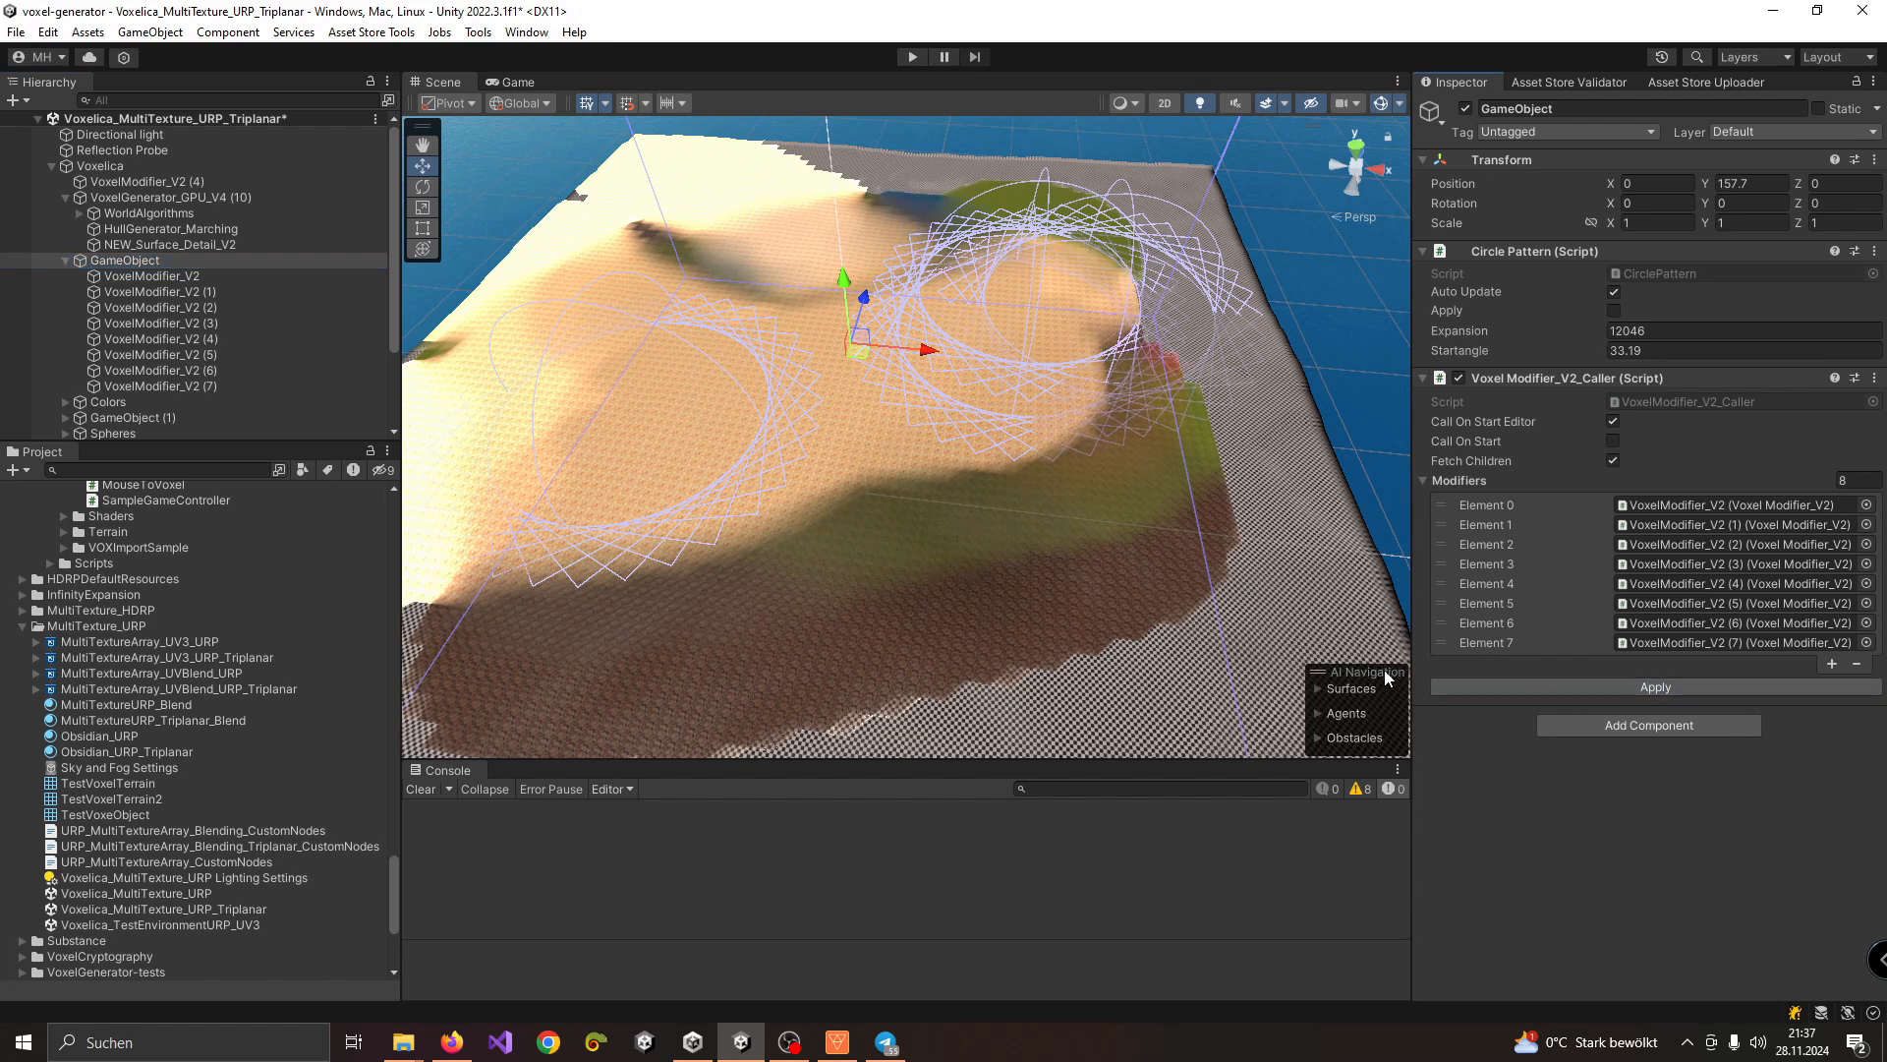
pyautogui.click(1506, 686)
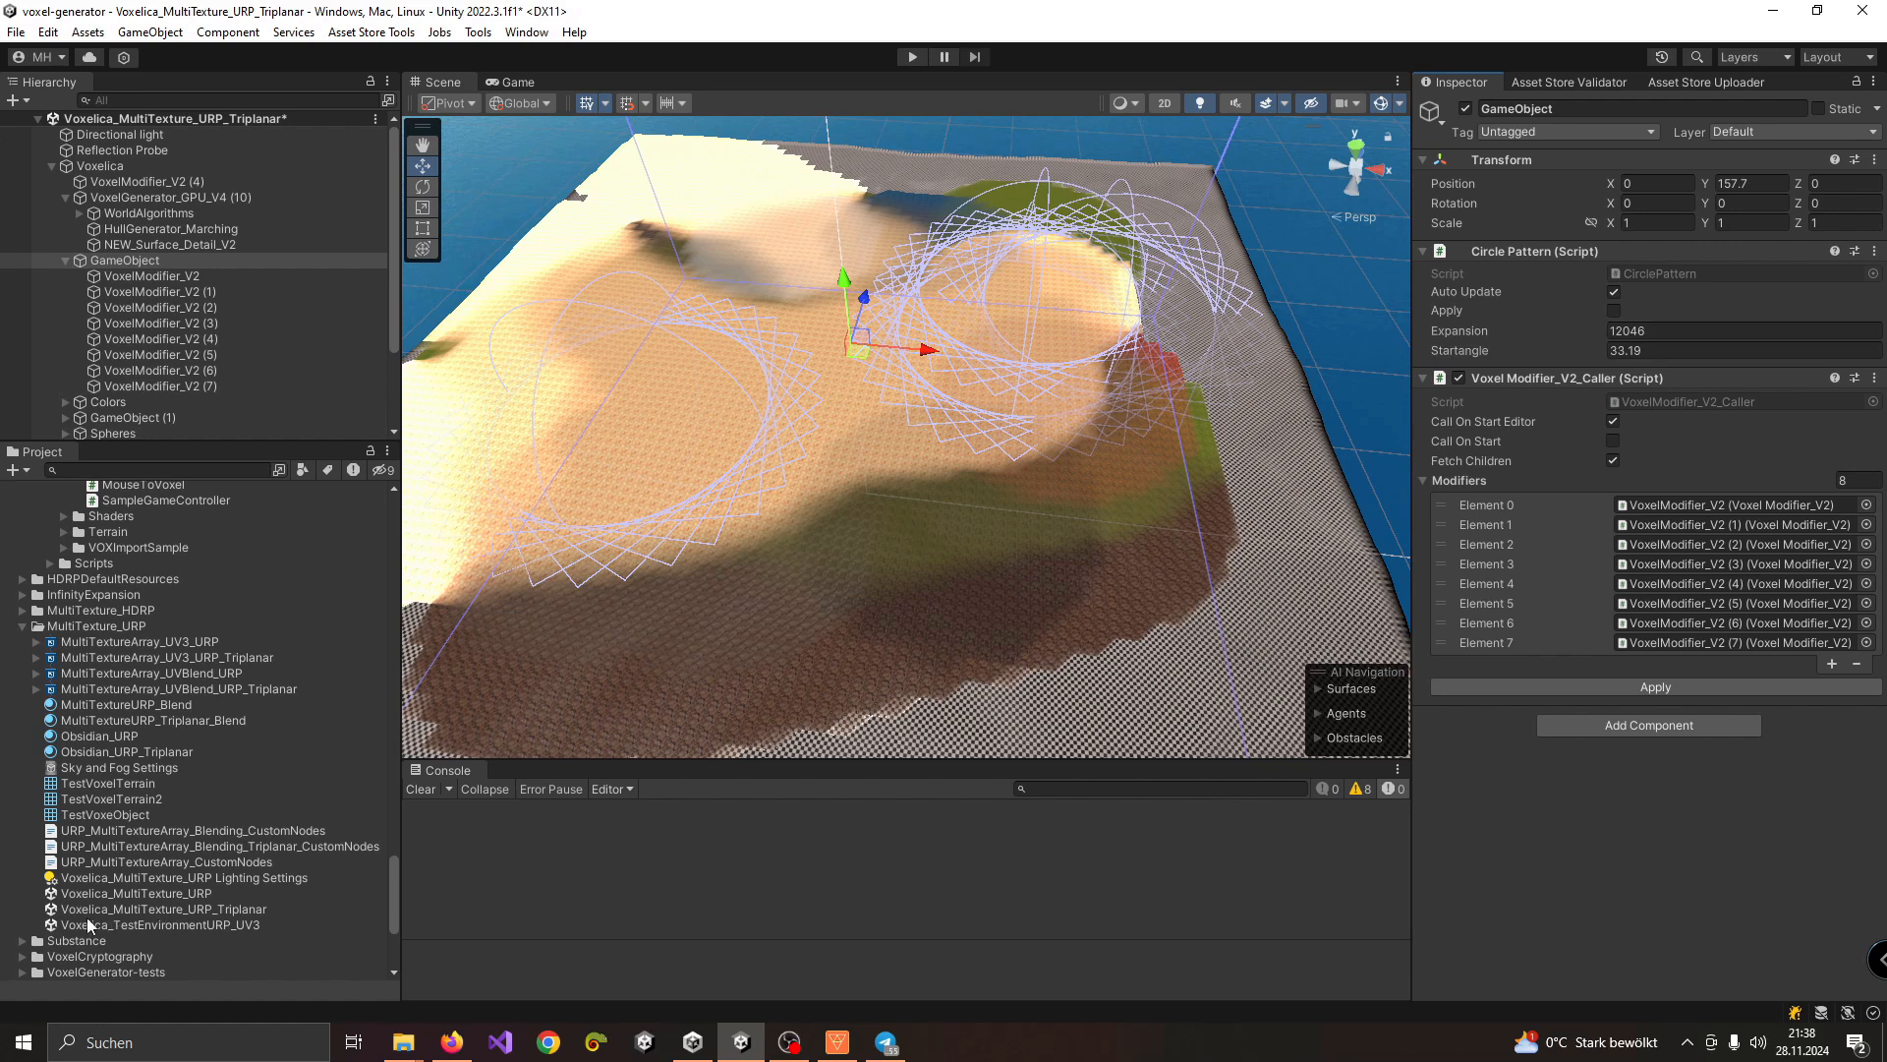
# Step: Discard the triplanar scene's changes and open the Voxelica_MultiTexture_URP scene
pyautogui.doubleClick(184, 908)
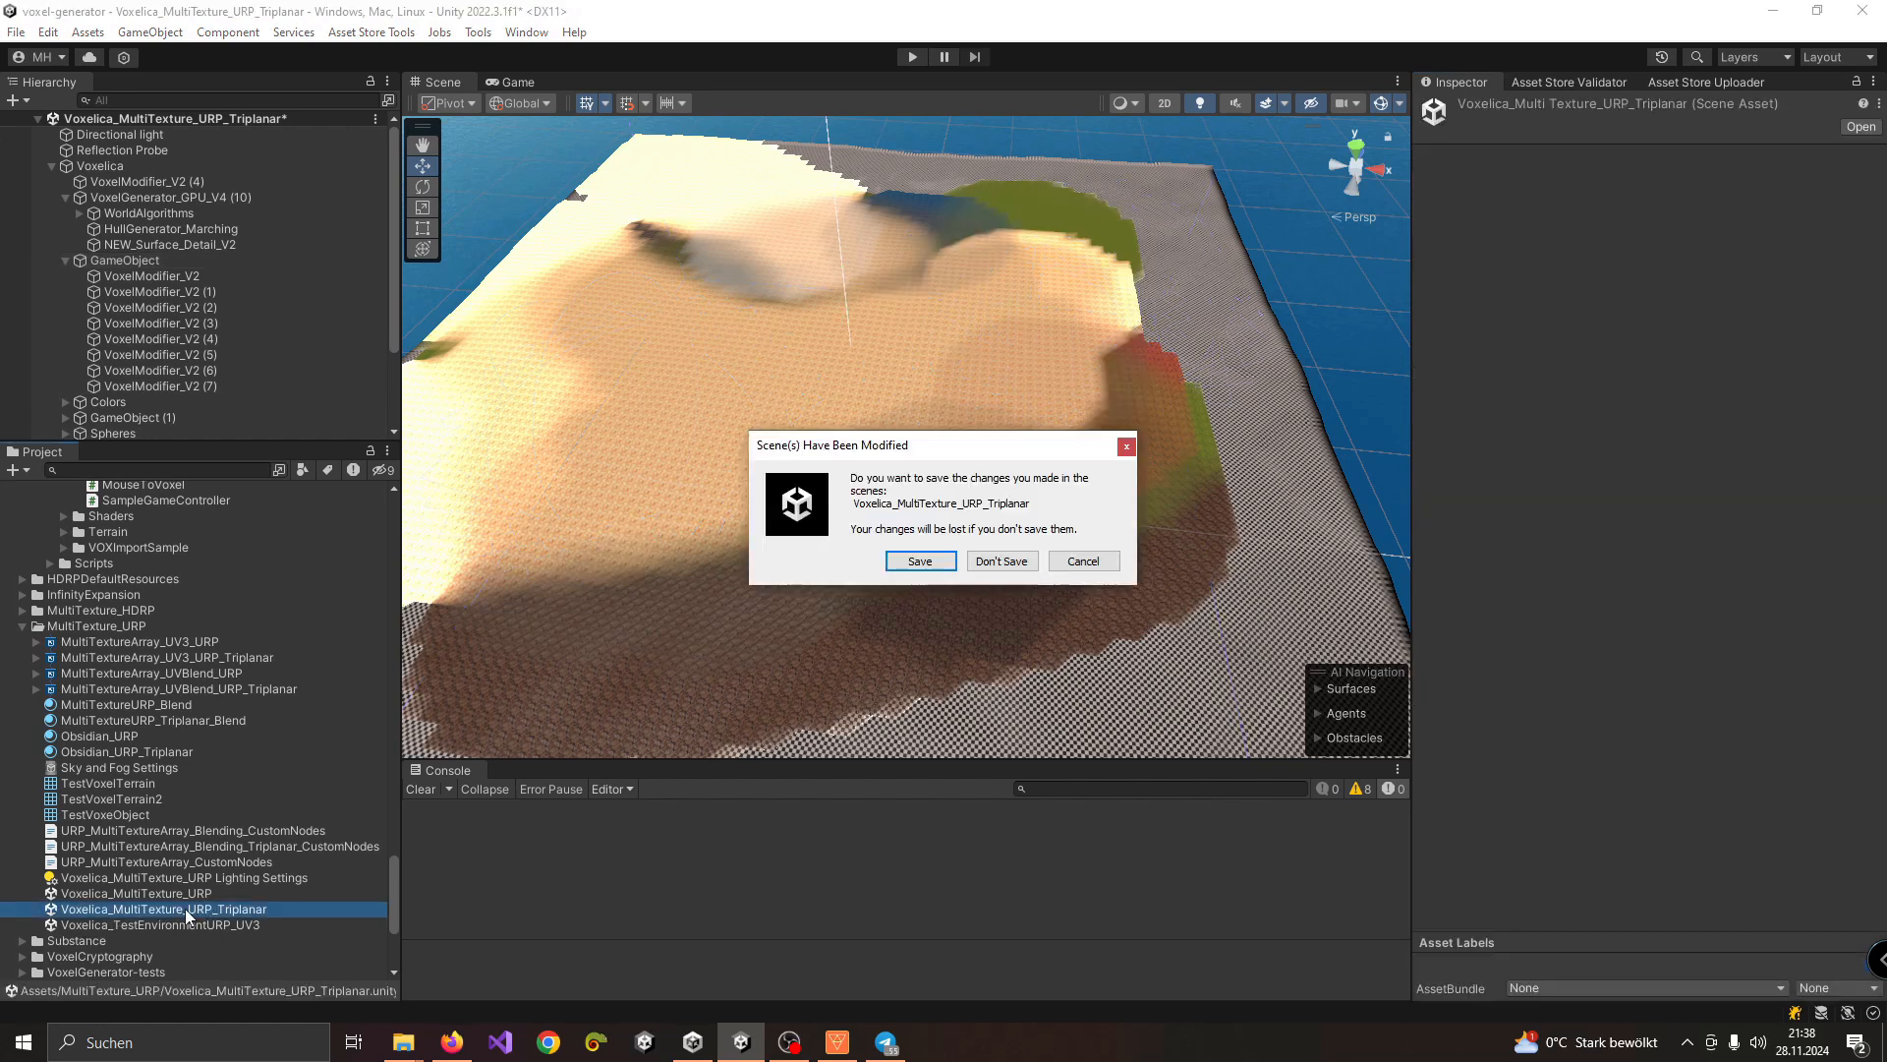
pyautogui.click(983, 562)
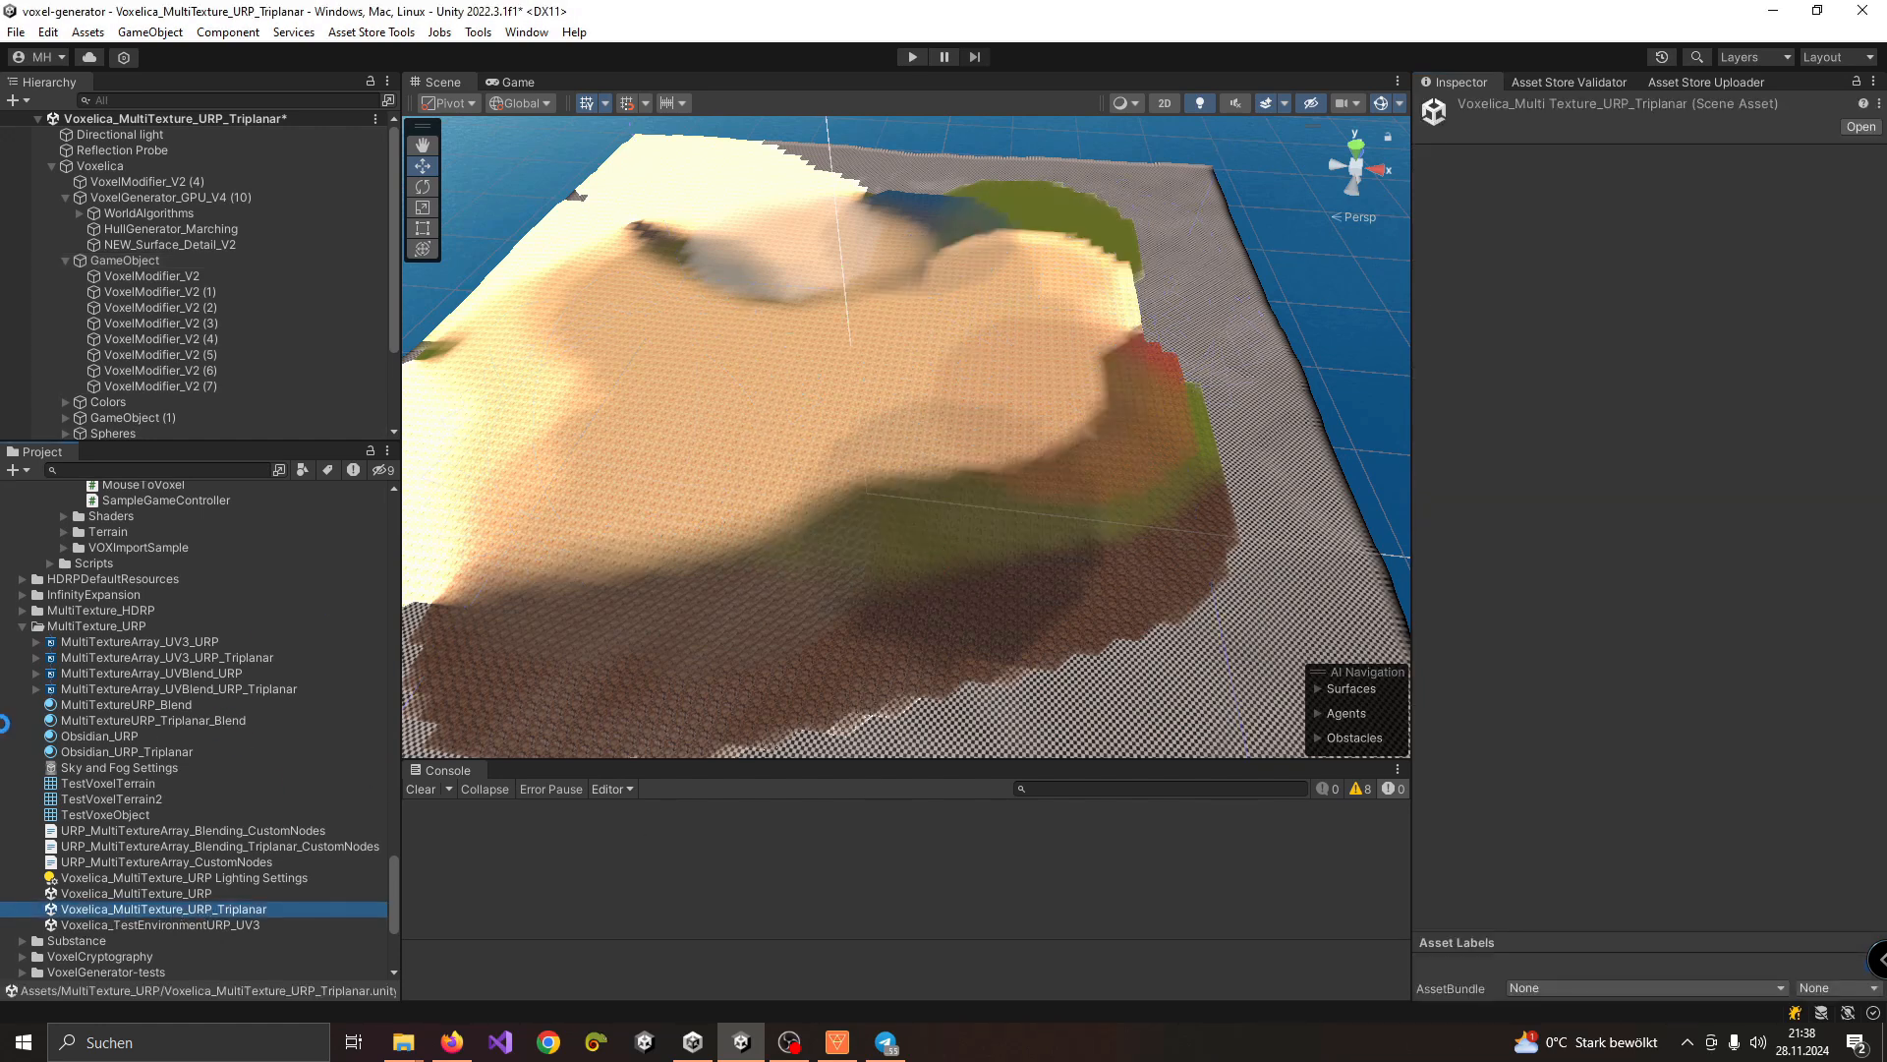
pyautogui.click(179, 895)
pyautogui.doubleClick(174, 892)
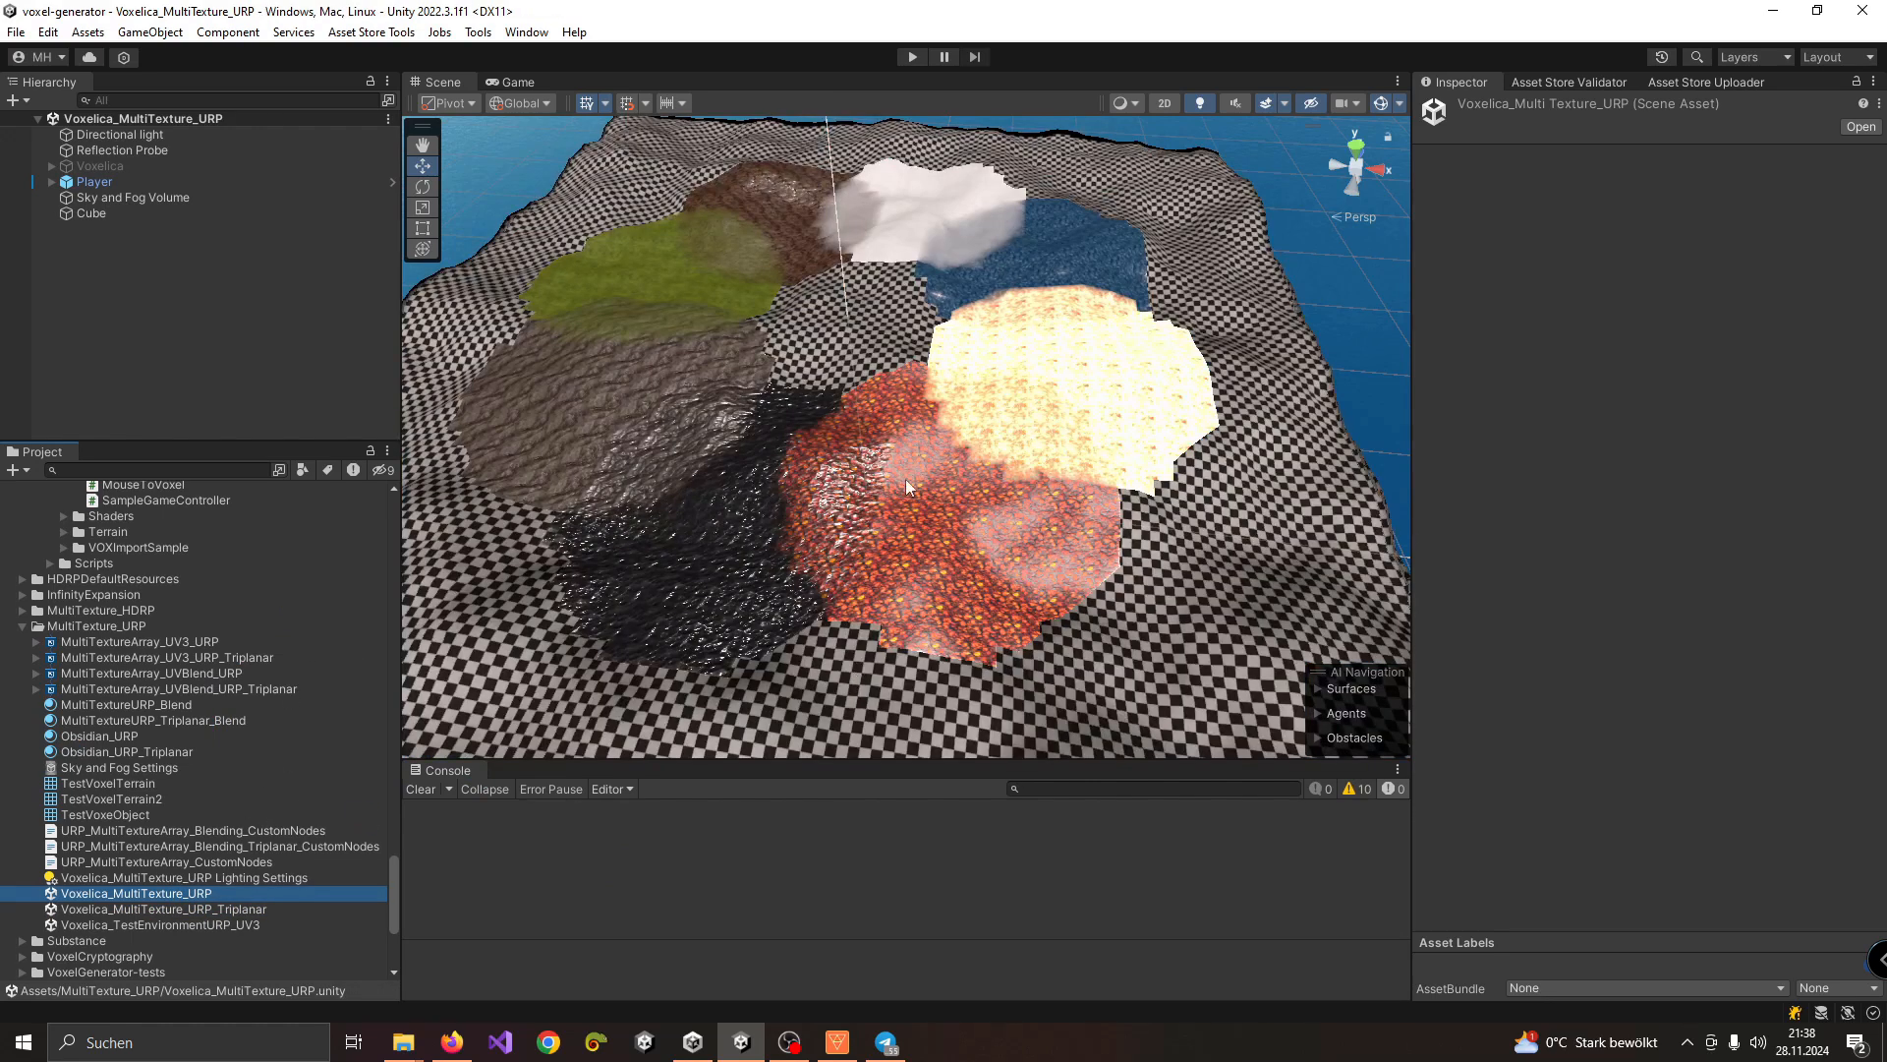
pyautogui.keyDown('alt'); pyautogui.moveTo(906, 489); pyautogui.dragTo(1022, 482); pyautogui.keyUp('alt')
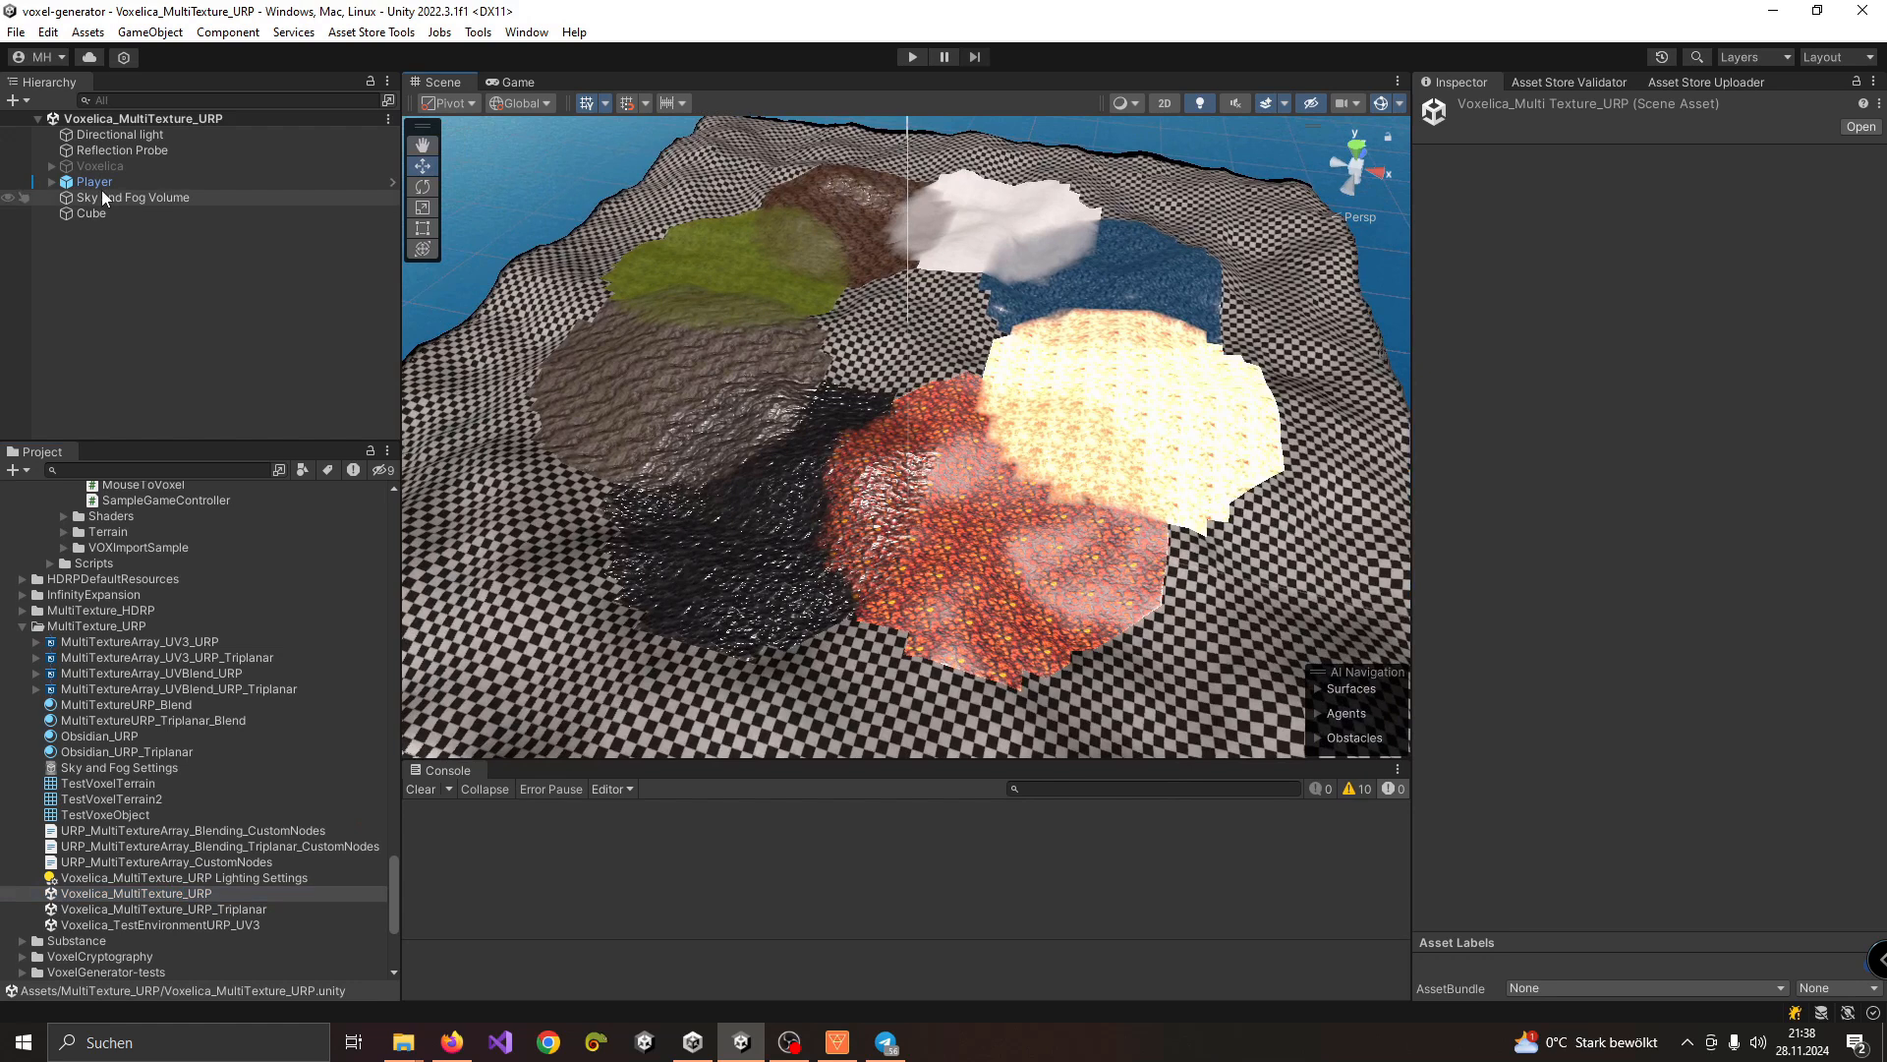
# Step: Expand Voxelica and VoxelGenerator_GPU_V4 (10), then inspect the generator's NEW_Surface_Detail_V2 and HullGenerator_Marching children
pyautogui.click(96, 165)
pyautogui.click(51, 166)
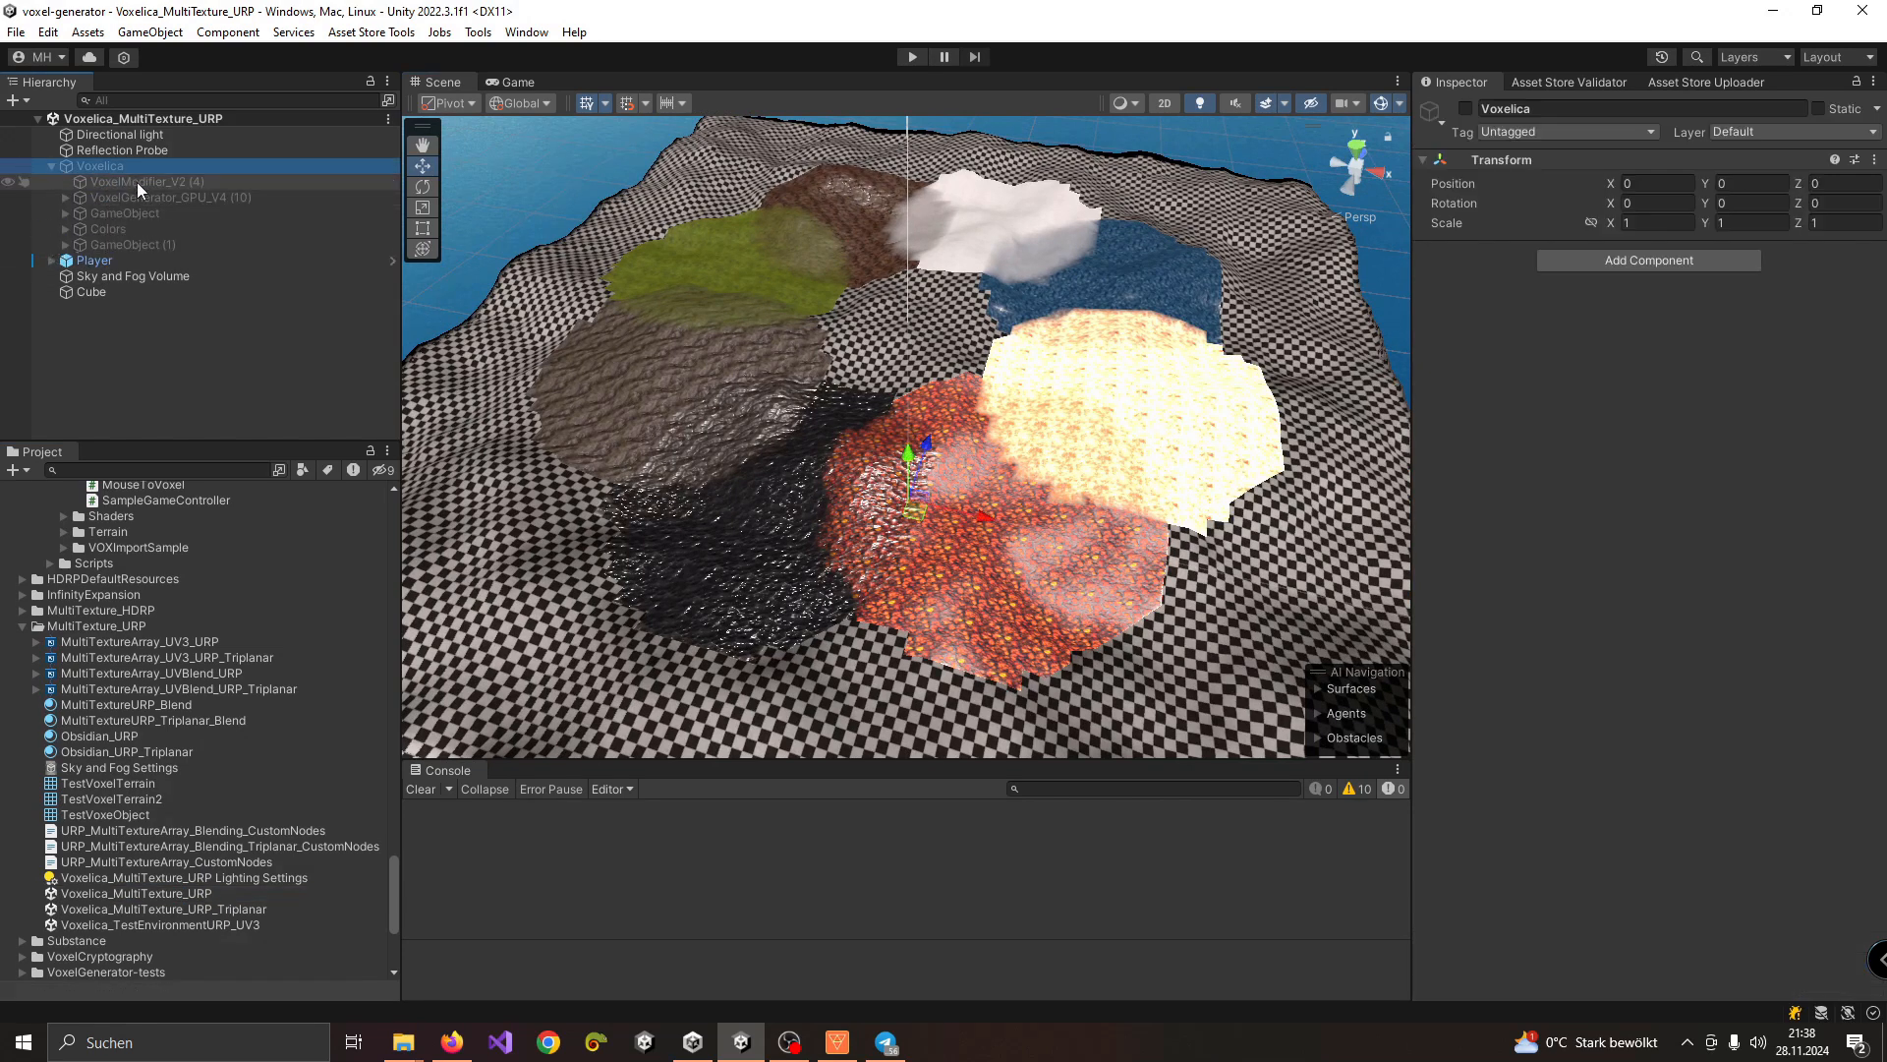
pyautogui.click(118, 197)
pyautogui.click(65, 197)
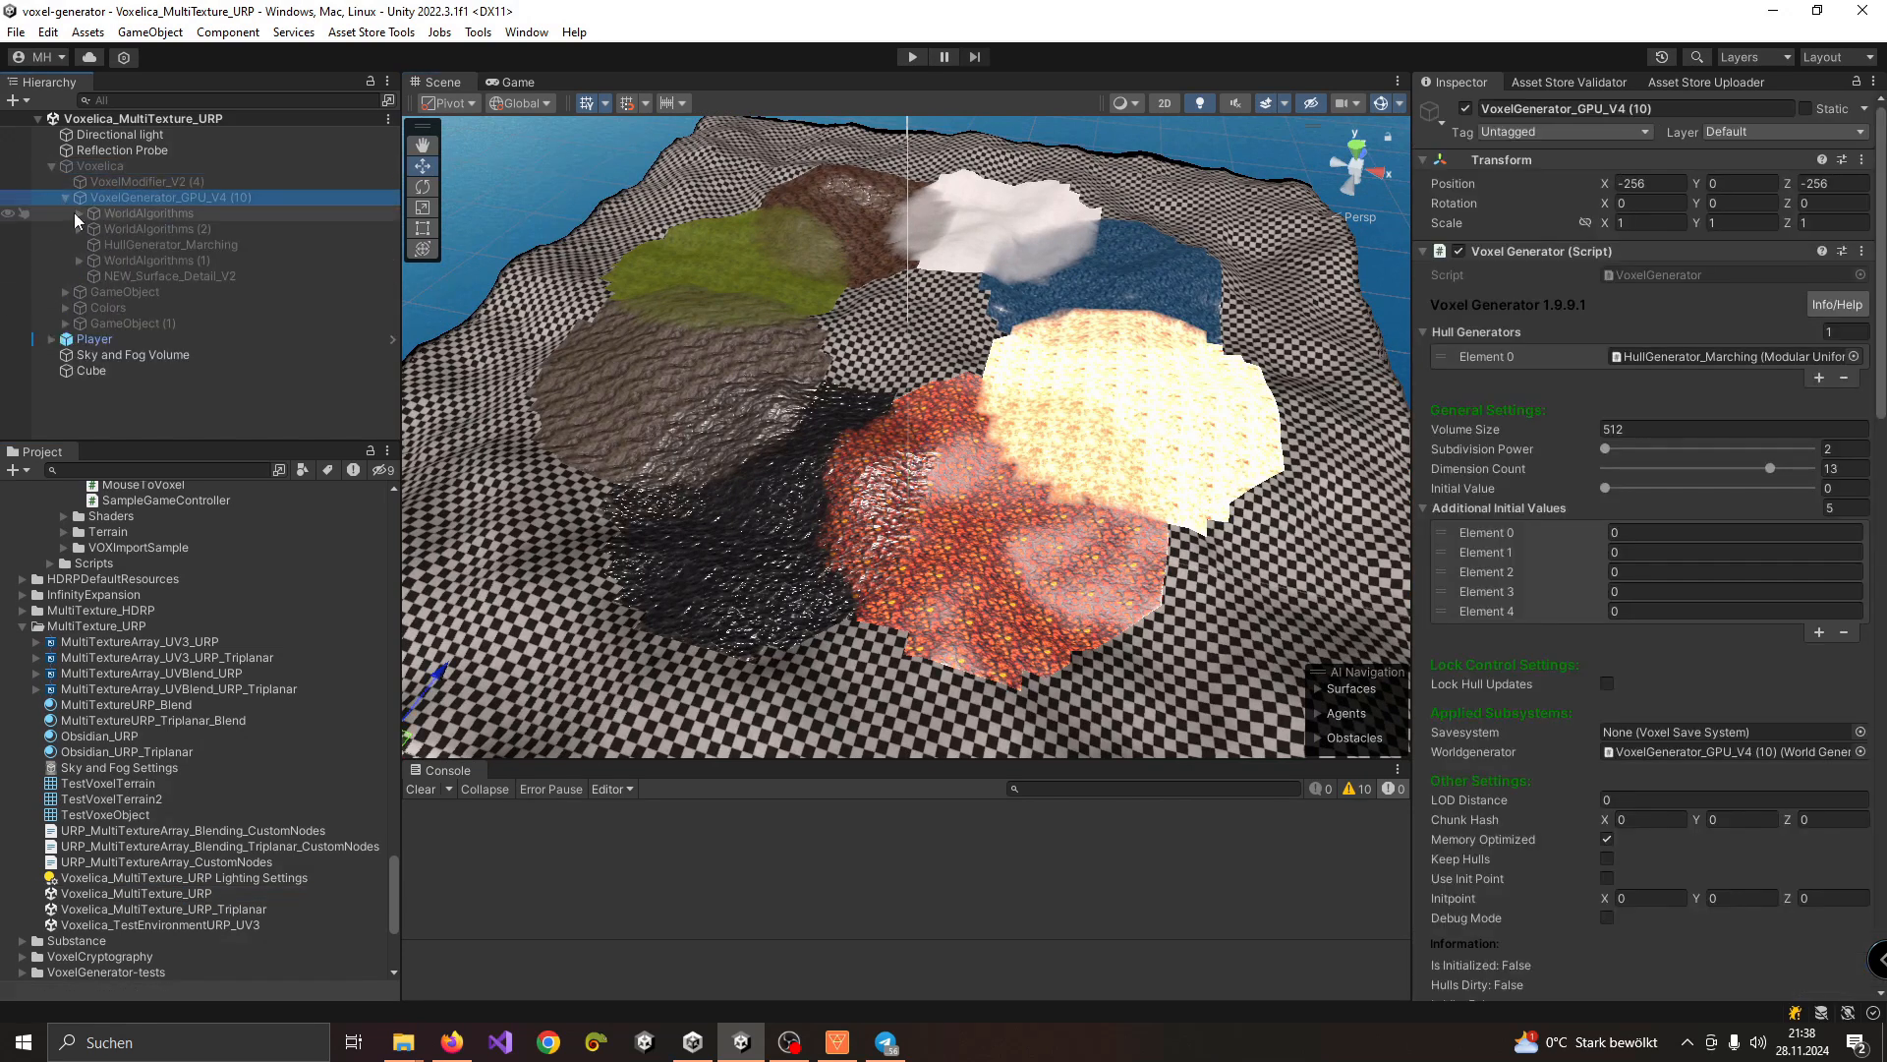
pyautogui.click(148, 276)
pyautogui.click(205, 245)
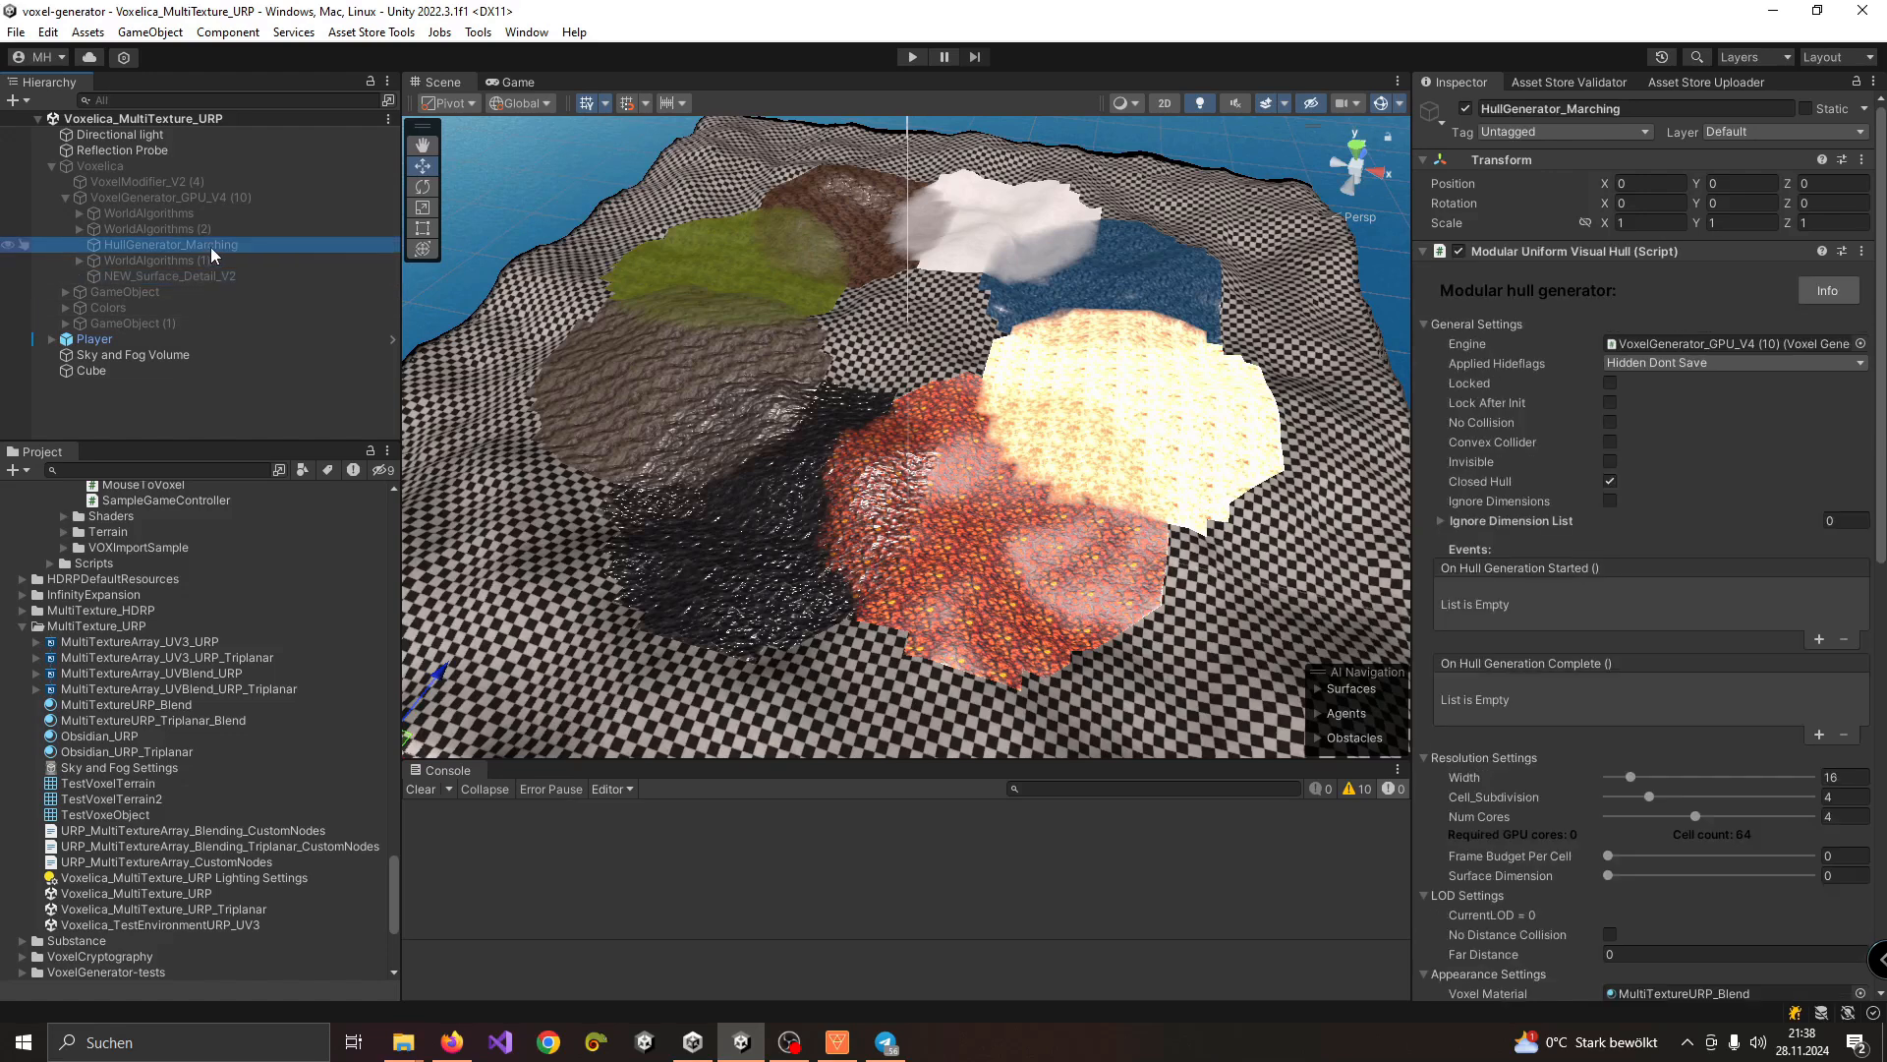
# Step: Review HullGenerator_Marching's post process modules and the available modes of its Cube UV modifier
pyautogui.scroll(-8, 1711, 521)
pyautogui.scroll(-3, 1693, 530)
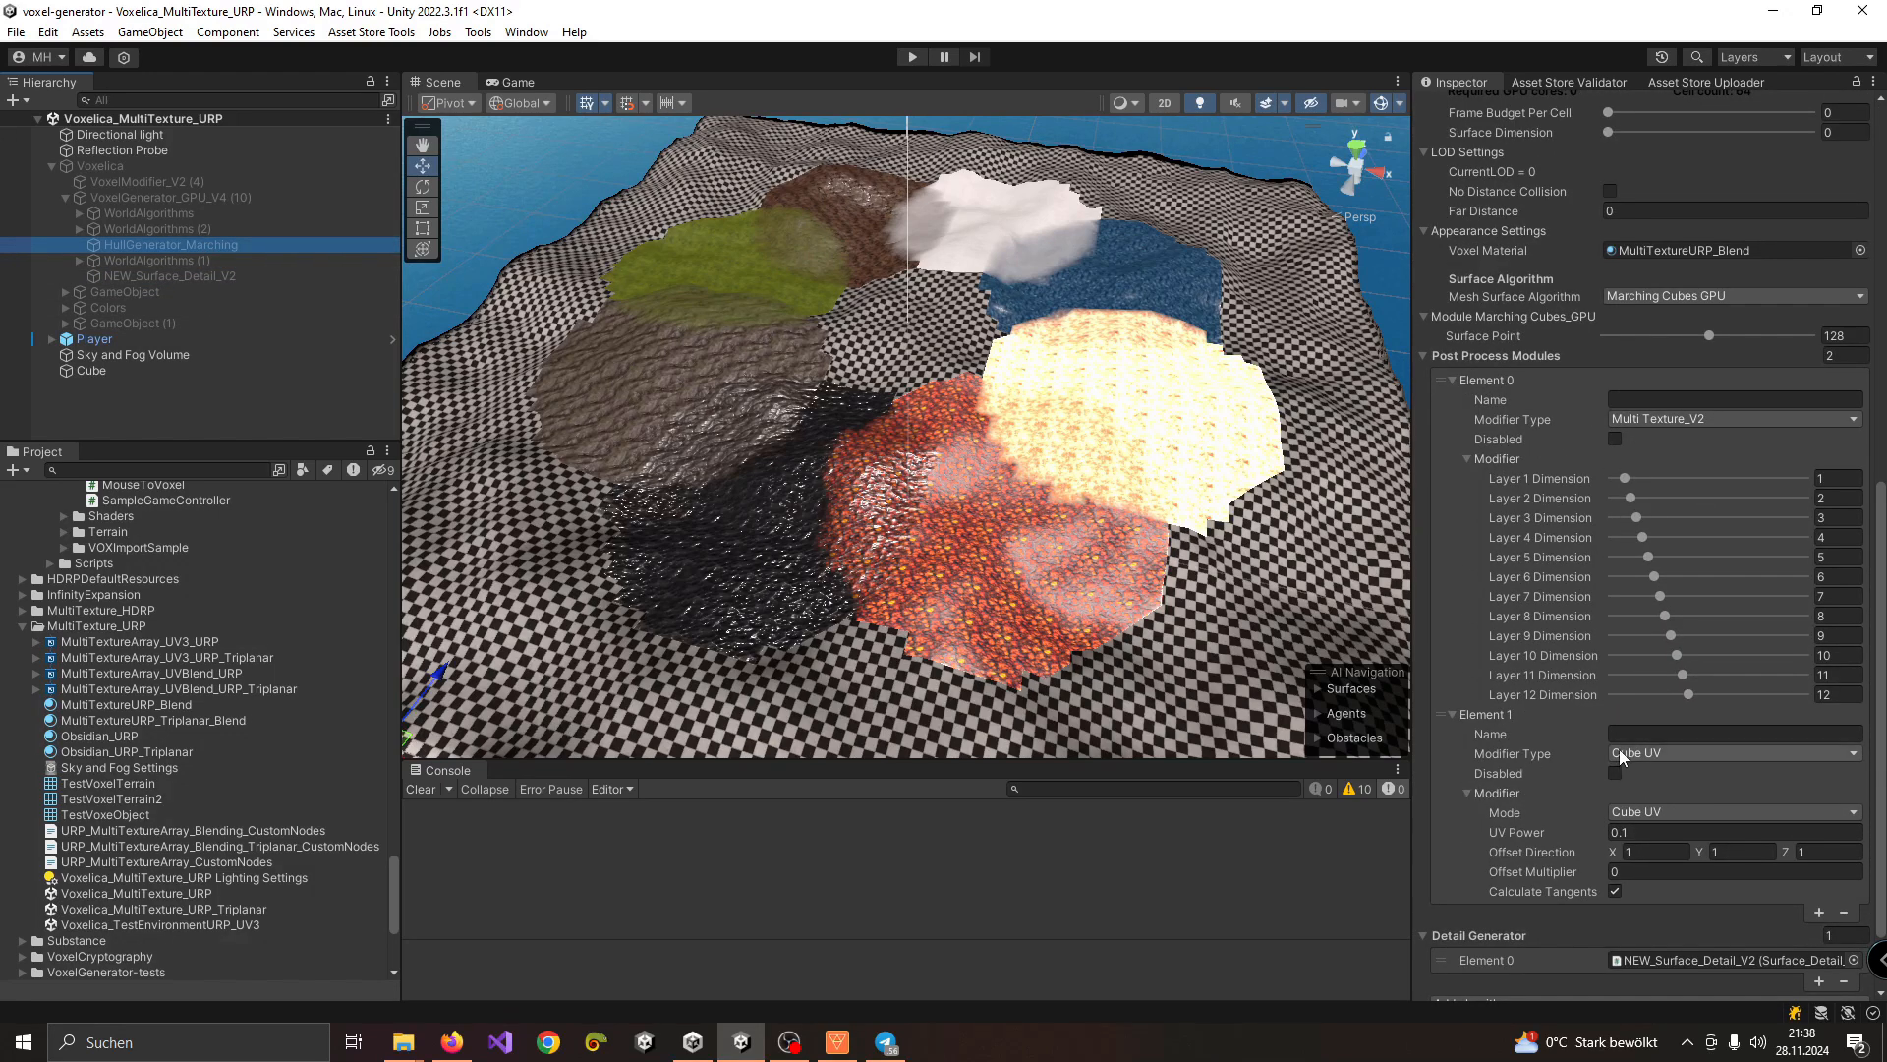
pyautogui.click(1662, 810)
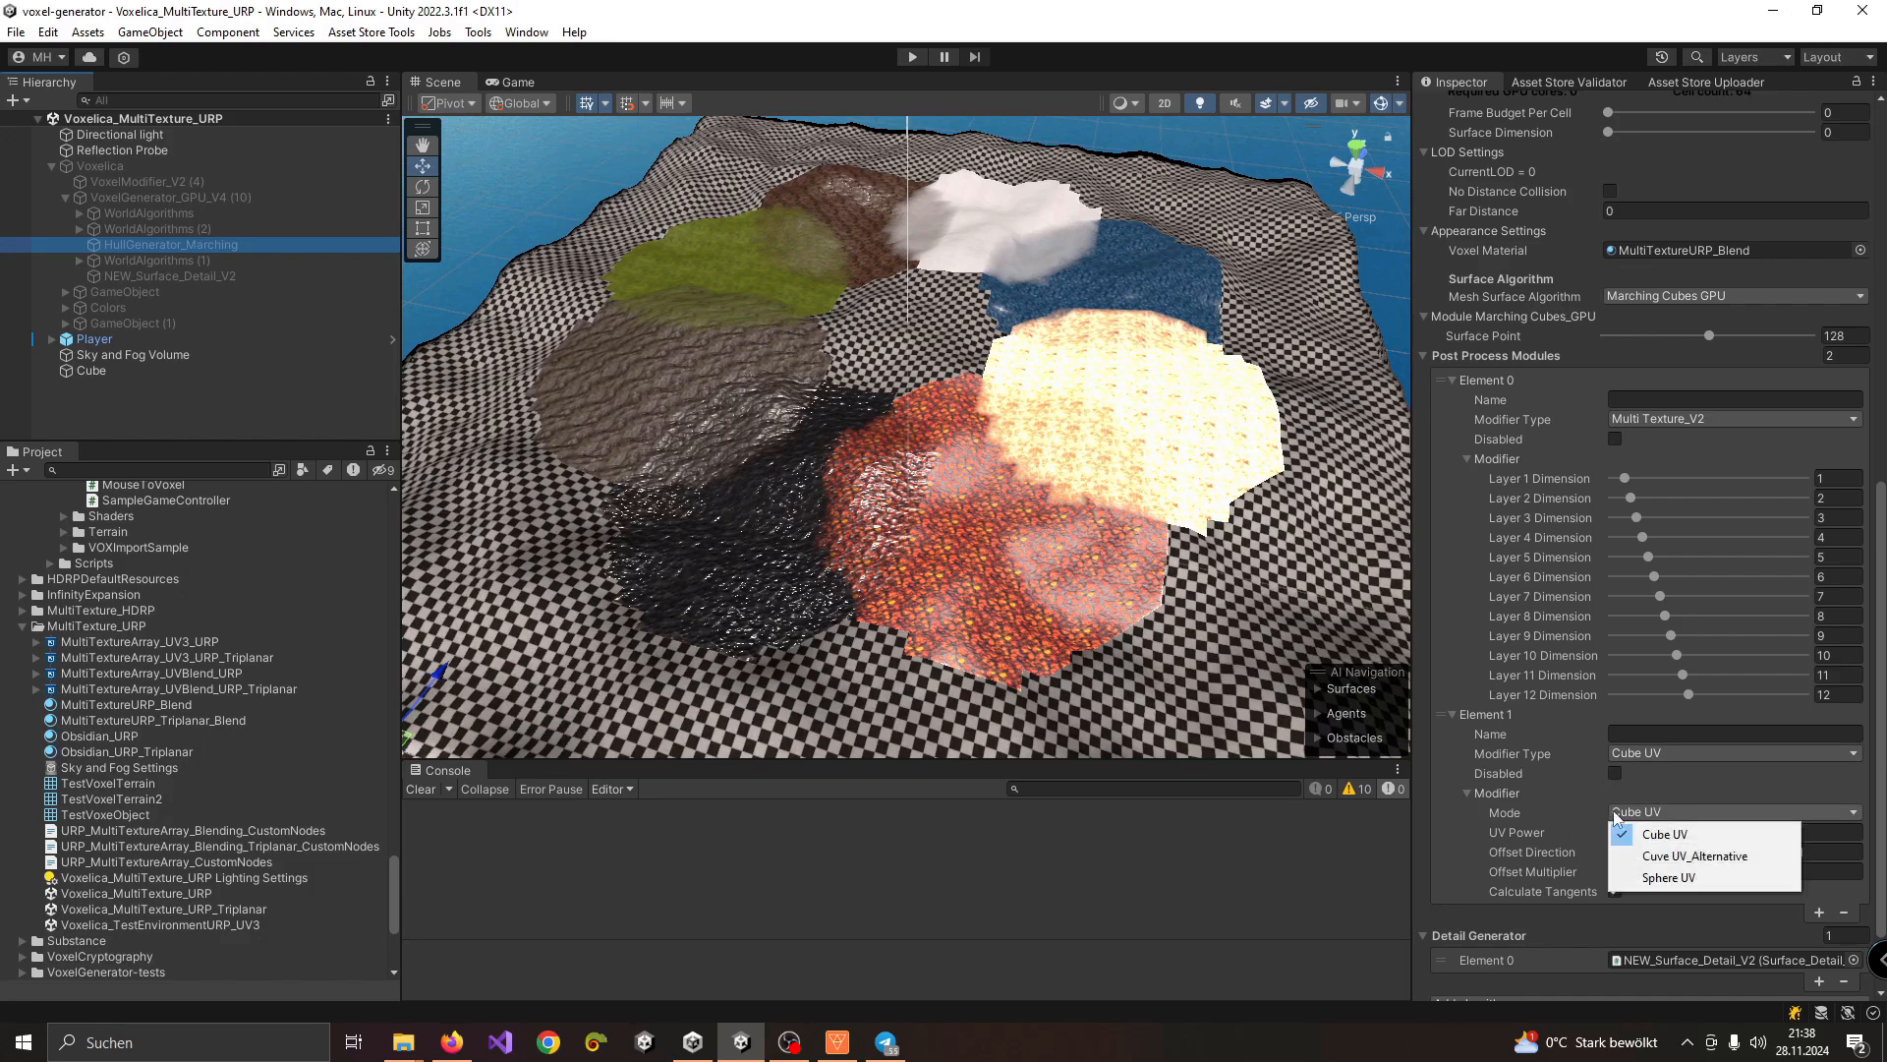
pyautogui.click(1615, 773)
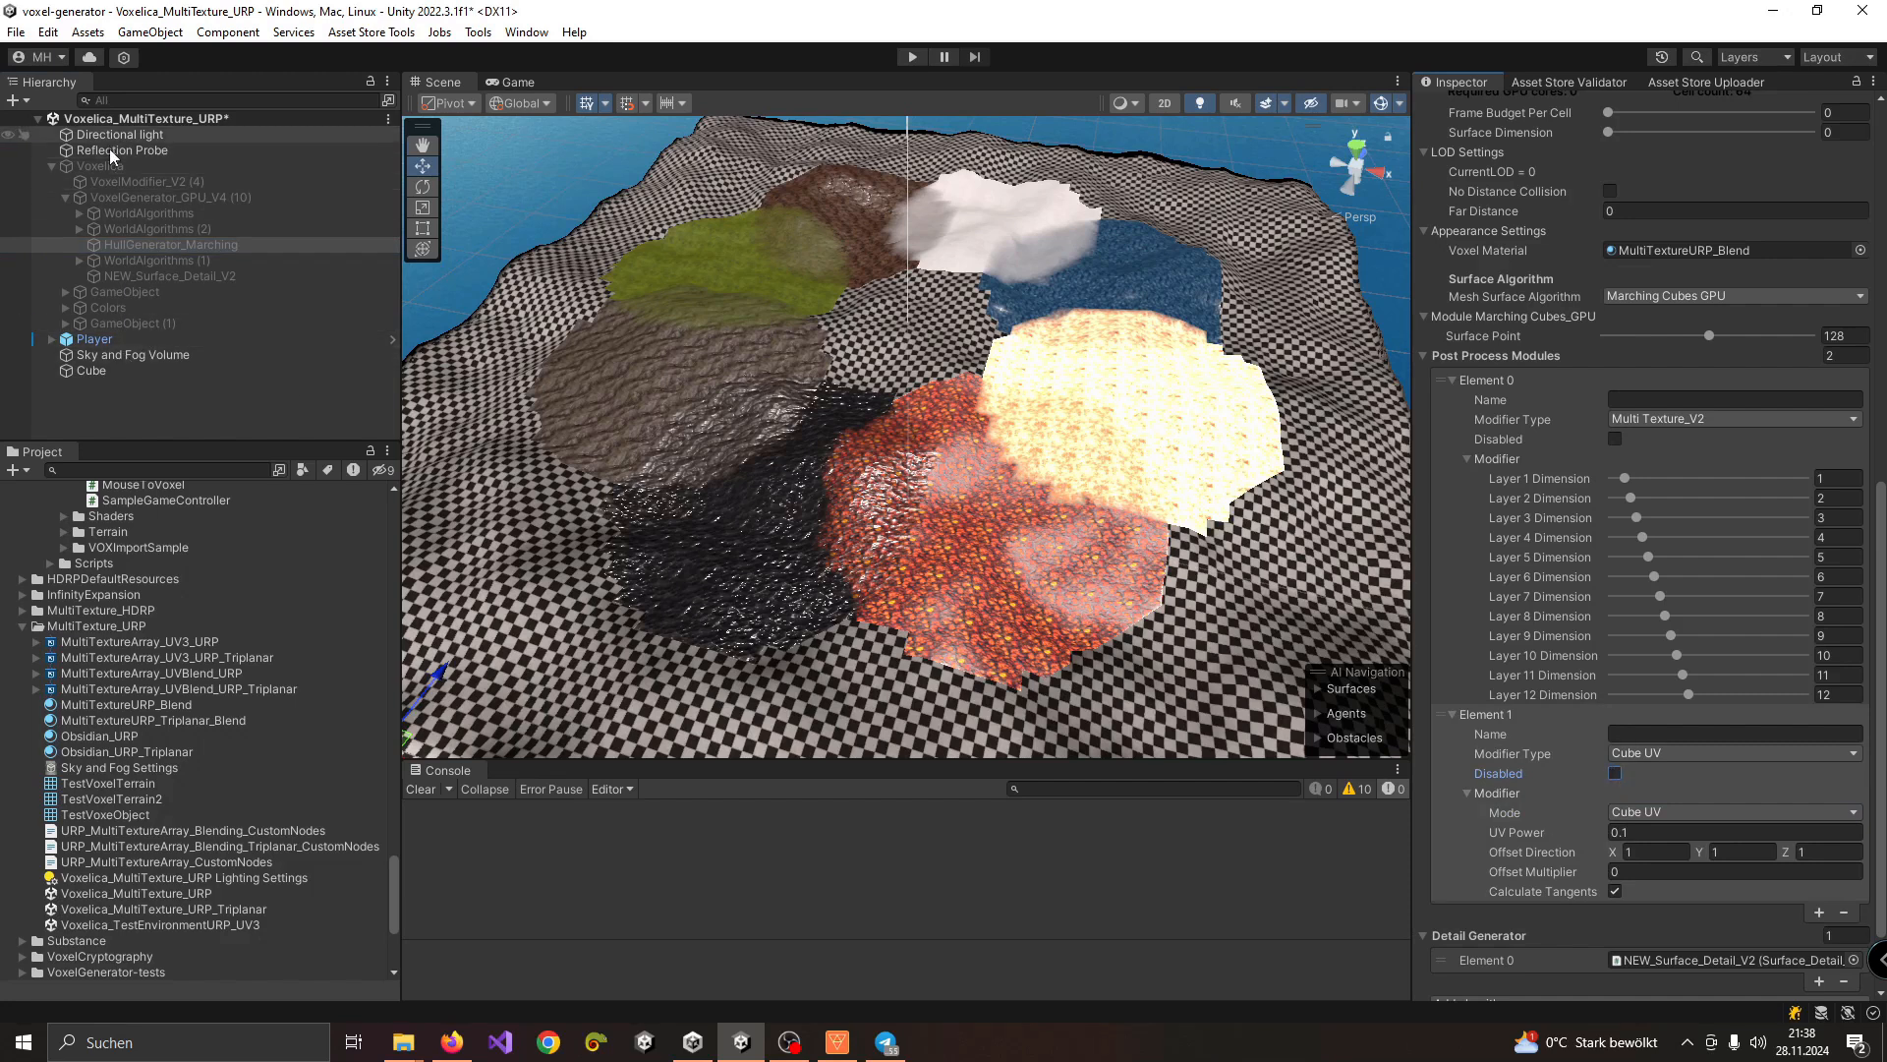
# Step: Deactivate the Cube object and activate the Voxelica object in the Voxelica_MultiTexture_URP scene
pyautogui.click(98, 370)
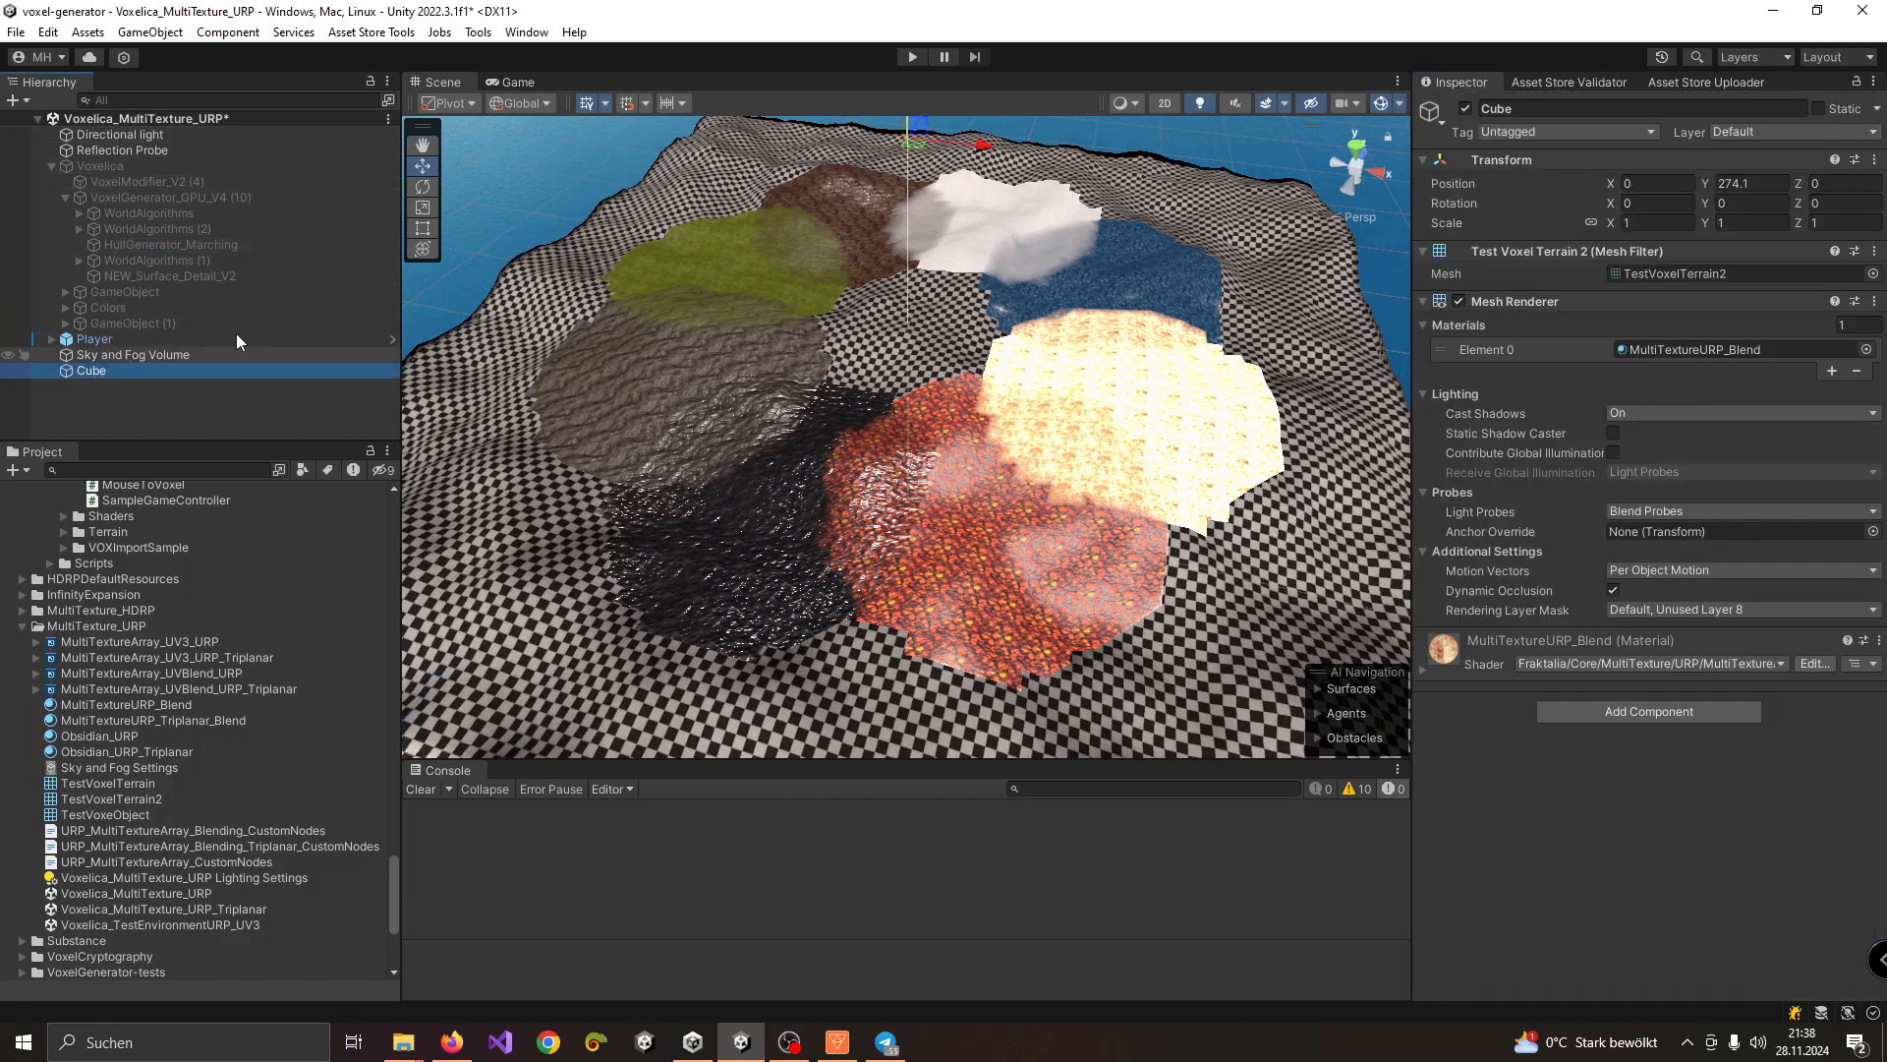
pyautogui.click(1466, 108)
pyautogui.click(269, 165)
pyautogui.click(1465, 108)
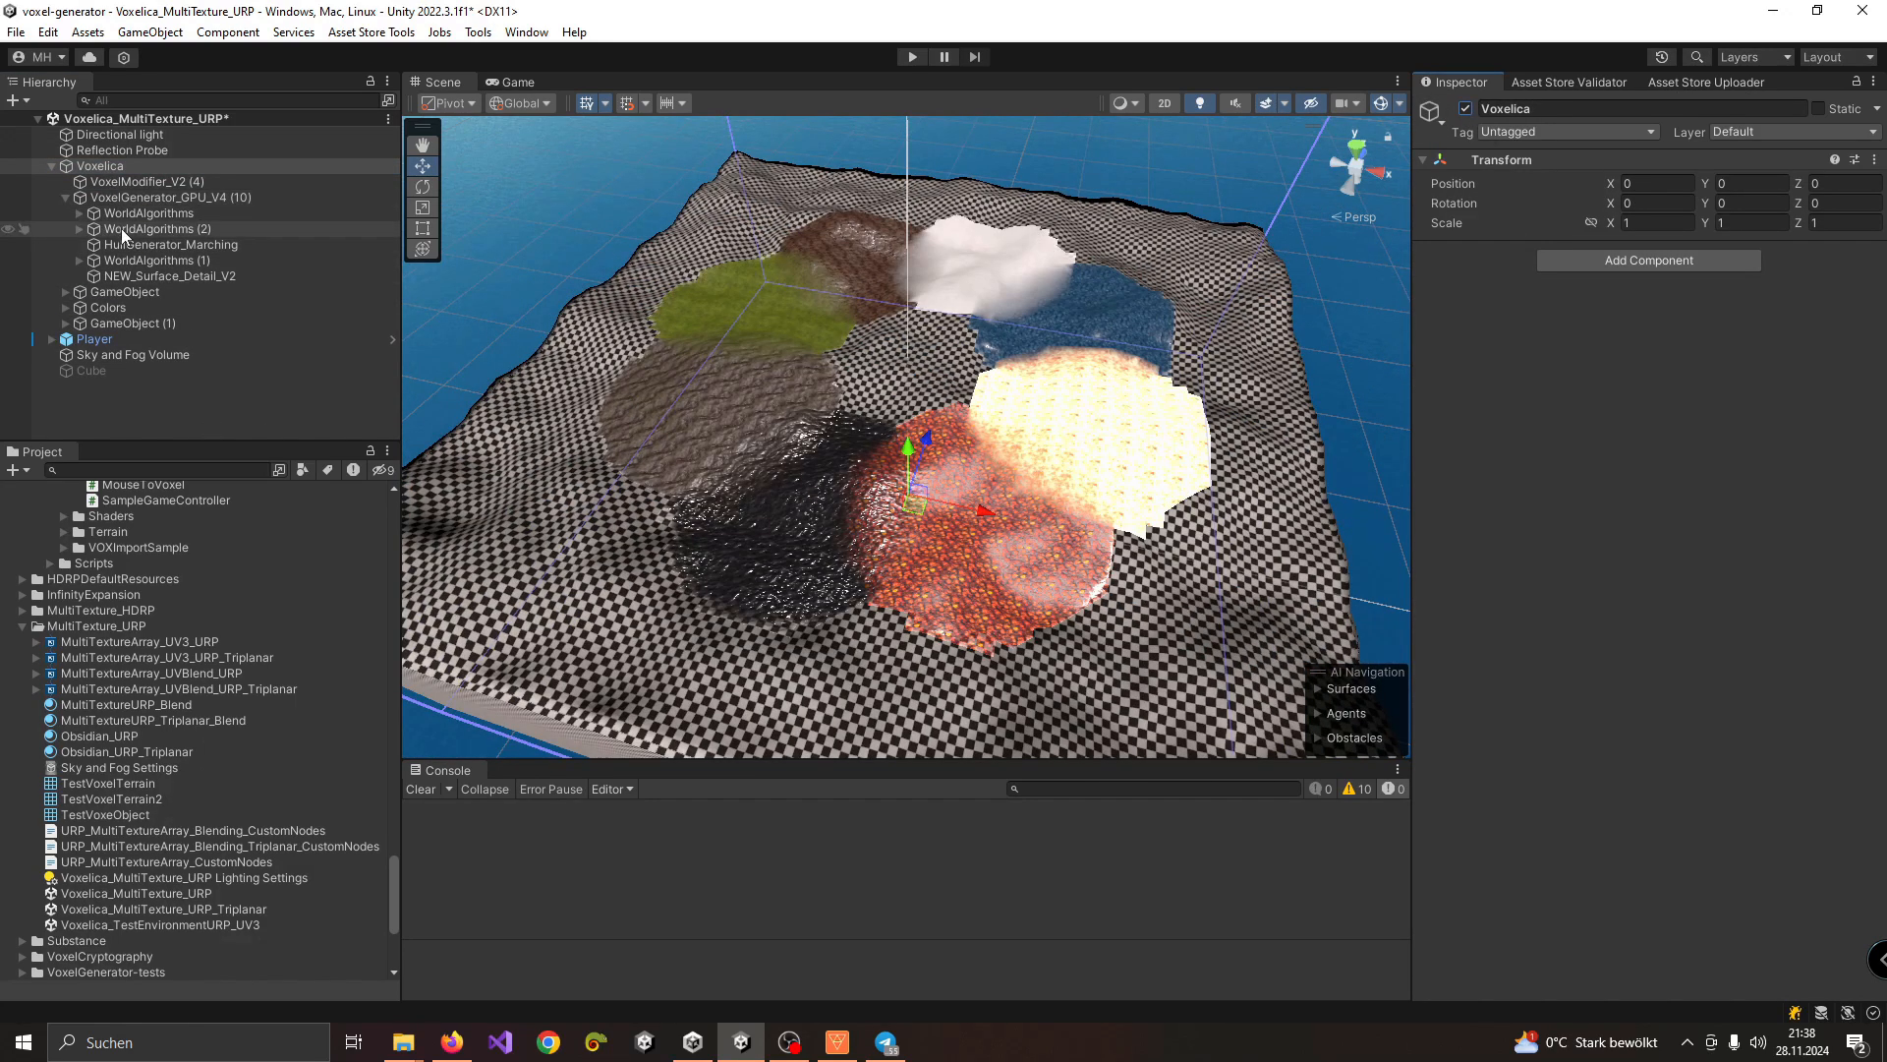
# Step: Disable and re-enable the Cube UV post process module of HullGenerator_Marching
pyautogui.click(127, 261)
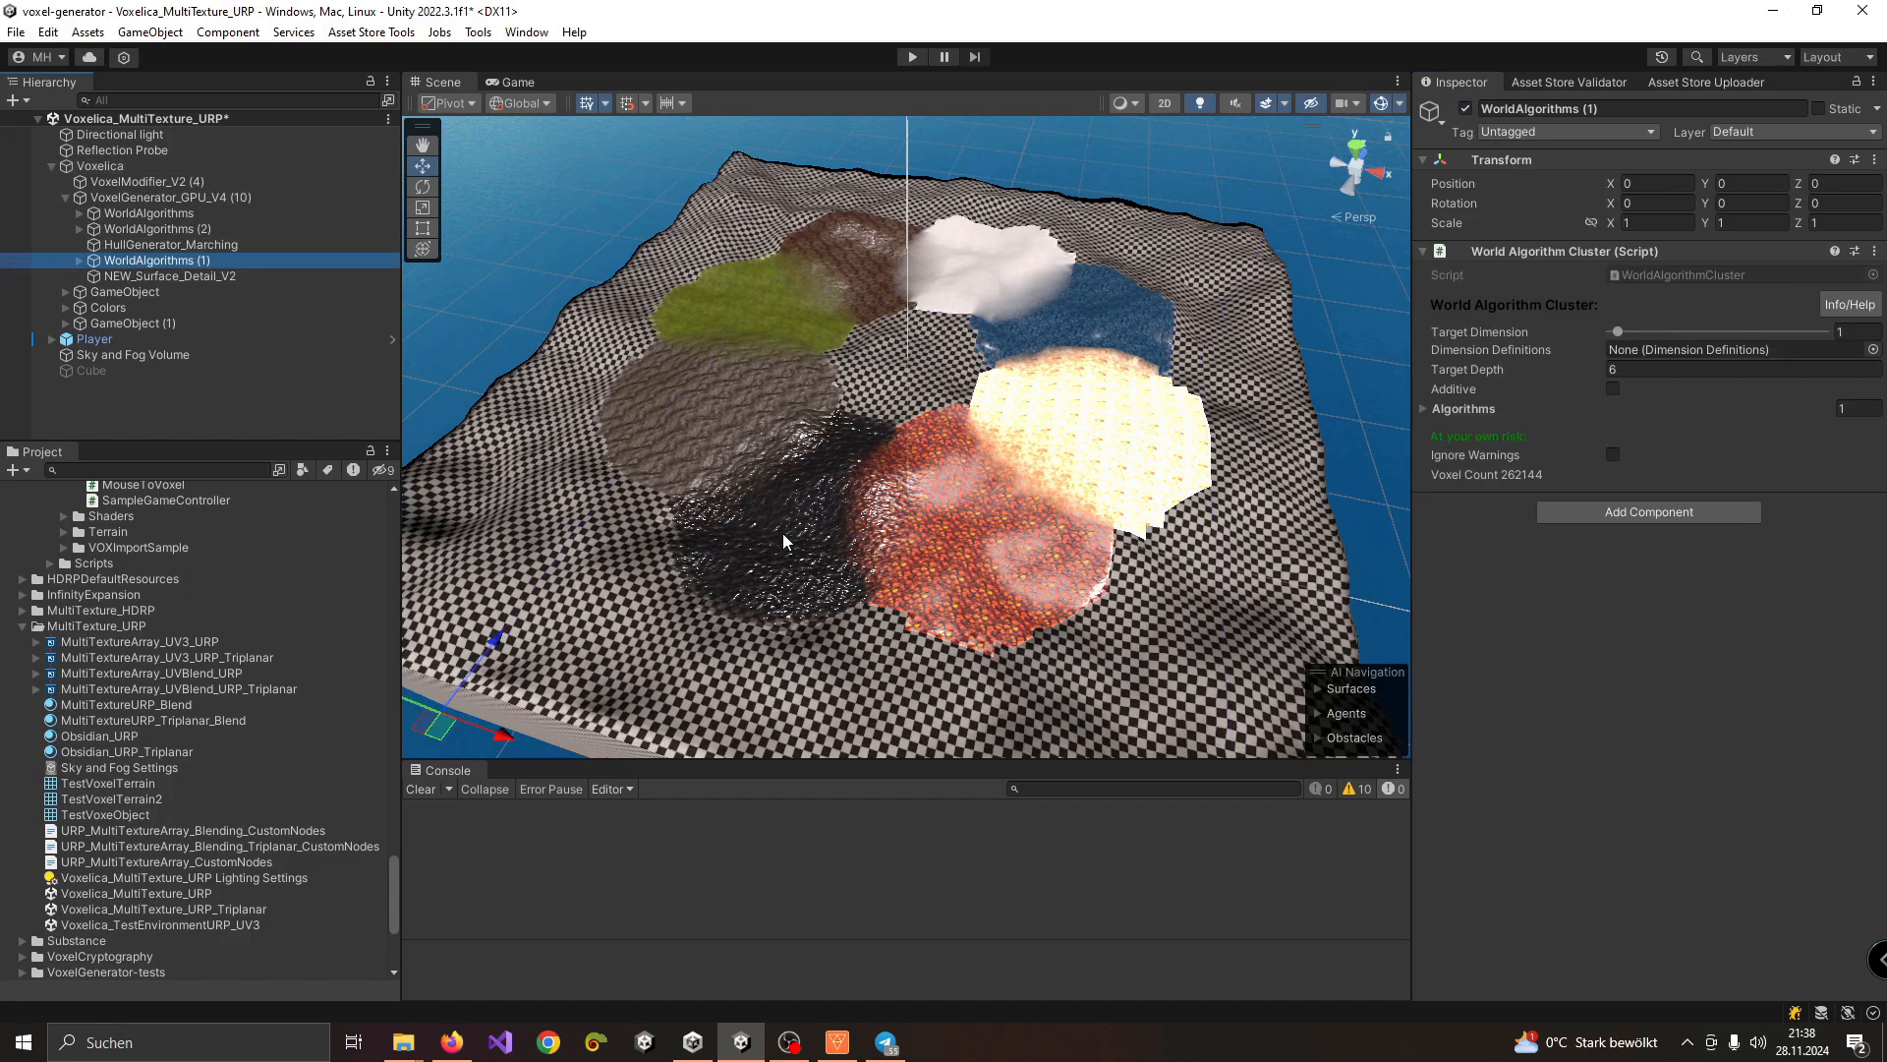
pyautogui.click(167, 245)
pyautogui.scroll(-15, 1628, 612)
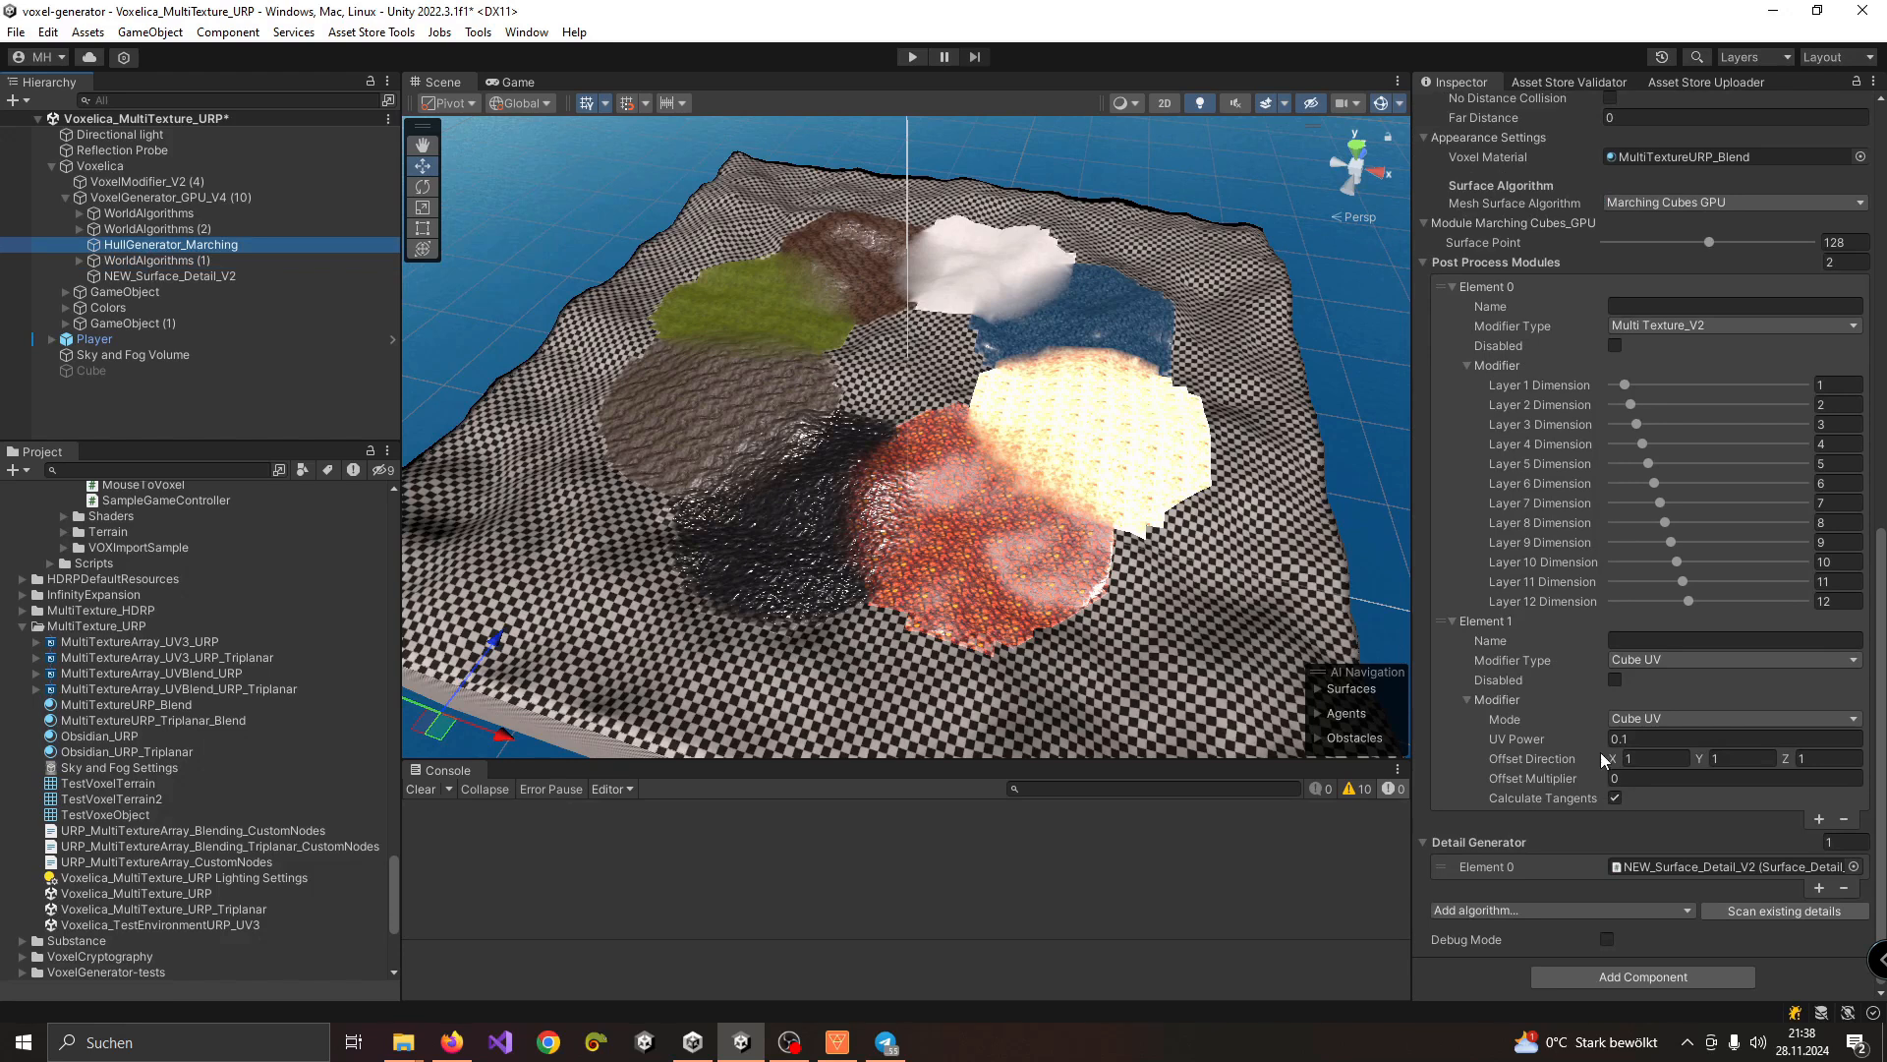
pyautogui.click(1615, 679)
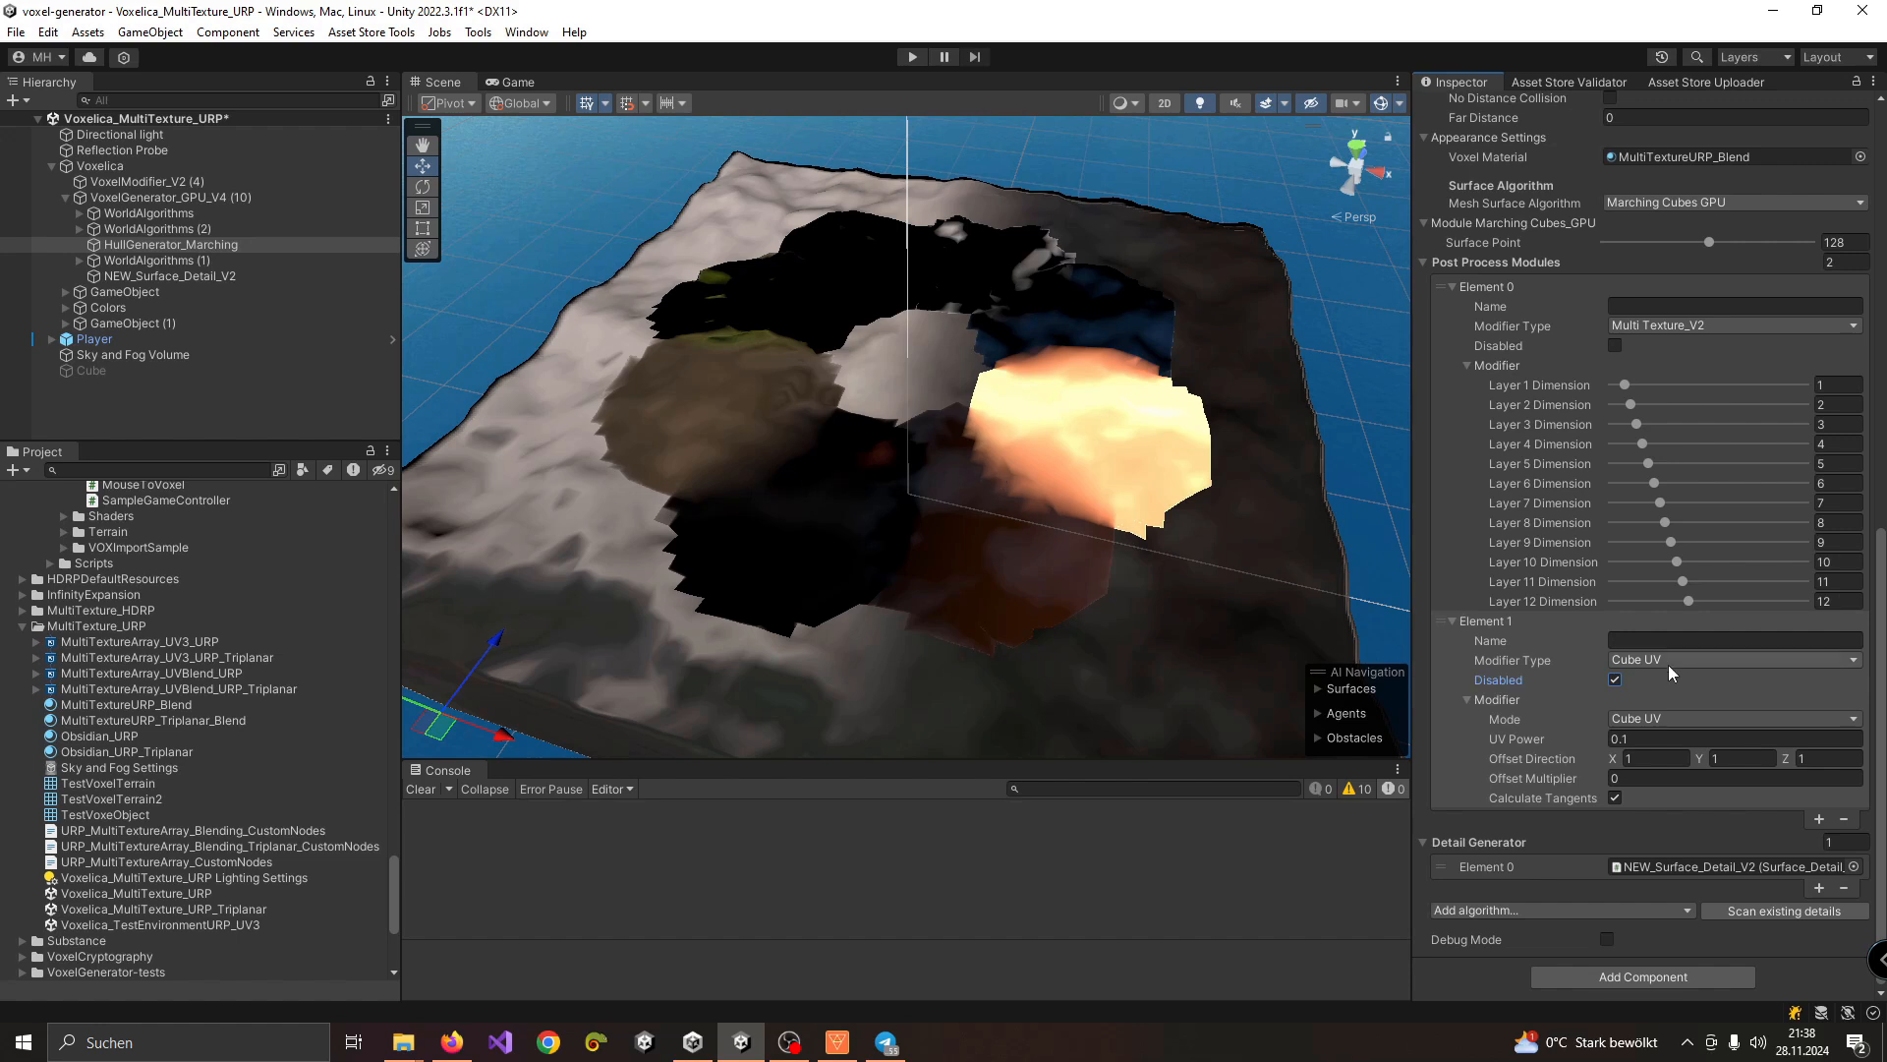
pyautogui.click(1615, 679)
# Step: Switch the Cube UV module to Cuve UV_Alternative mode with UV Power 6.29, offset direction X 9.28 and offset multiplier 2.59
pyautogui.moveTo(1553, 749)
pyautogui.mouseDown()
pyautogui.moveTo(1580, 749)
pyautogui.moveTo(1561, 749)
pyautogui.mouseUp()
pyautogui.moveTo(1562, 749); pyautogui.dragTo(336, 723)
pyautogui.click(1735, 718)
pyautogui.click(1675, 763)
pyautogui.click(1584, 746)
pyautogui.moveTo(1589, 747); pyautogui.dragTo(1718, 743)
pyautogui.moveTo(1573, 781)
pyautogui.mouseDown()
pyautogui.moveTo(1691, 767)
pyautogui.moveTo(1585, 783)
pyautogui.mouseUp()
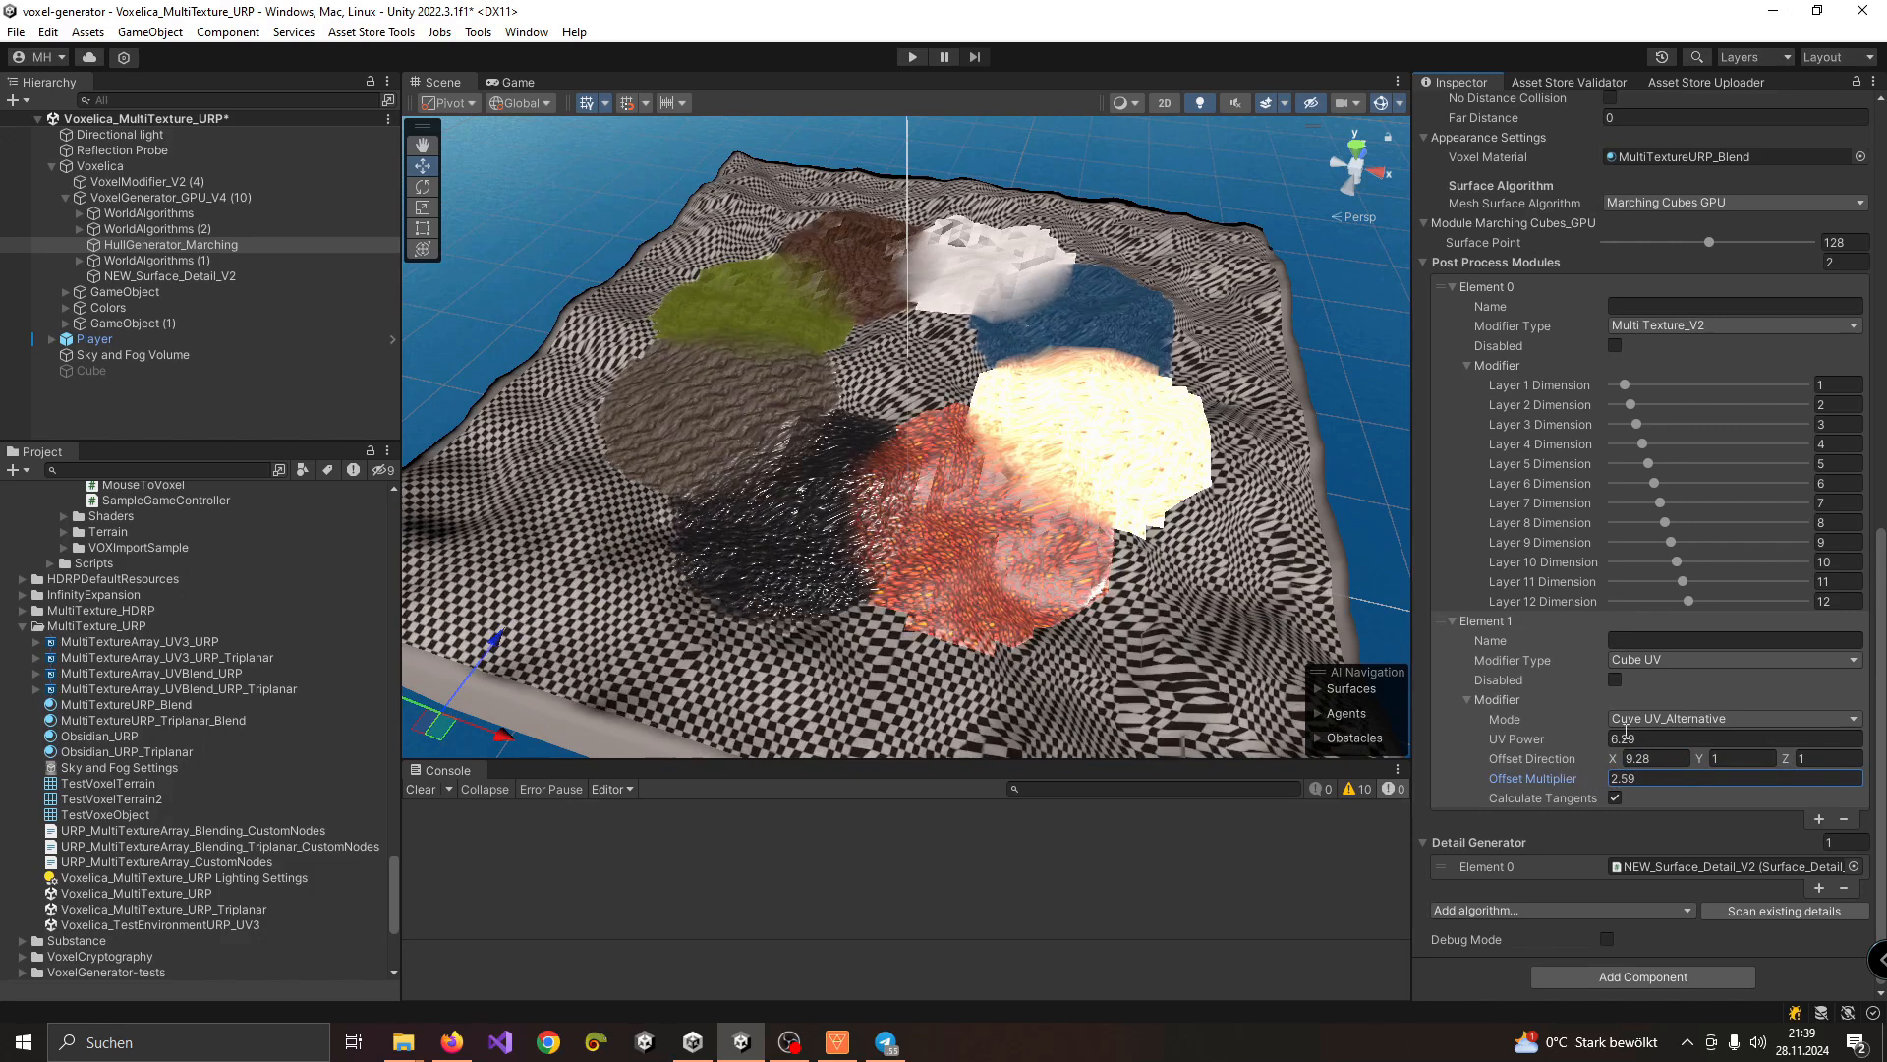
# Step: Switch the UV module's mode to Sphere UV and set its offset direction to 1000 on X, Y and Z
pyautogui.click(1637, 720)
pyautogui.click(1642, 784)
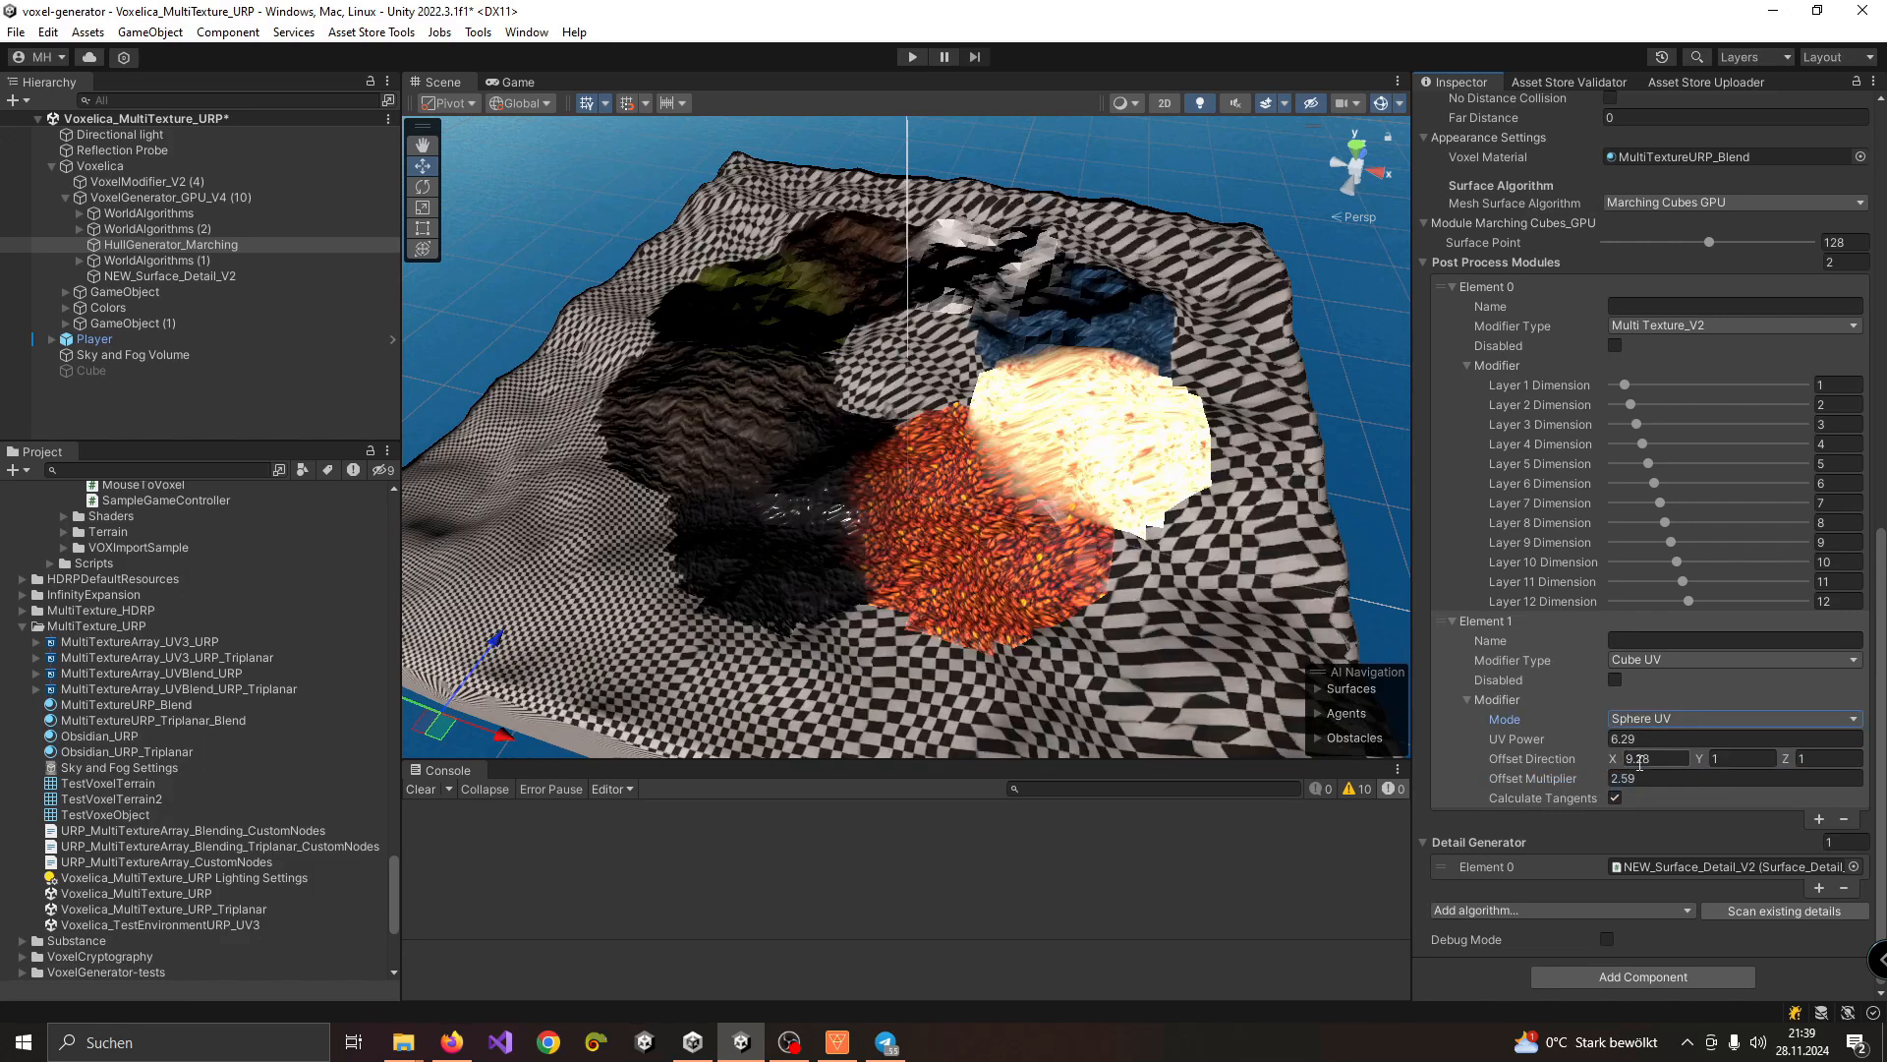
pyautogui.moveTo(1613, 760); pyautogui.dragTo(830, 623)
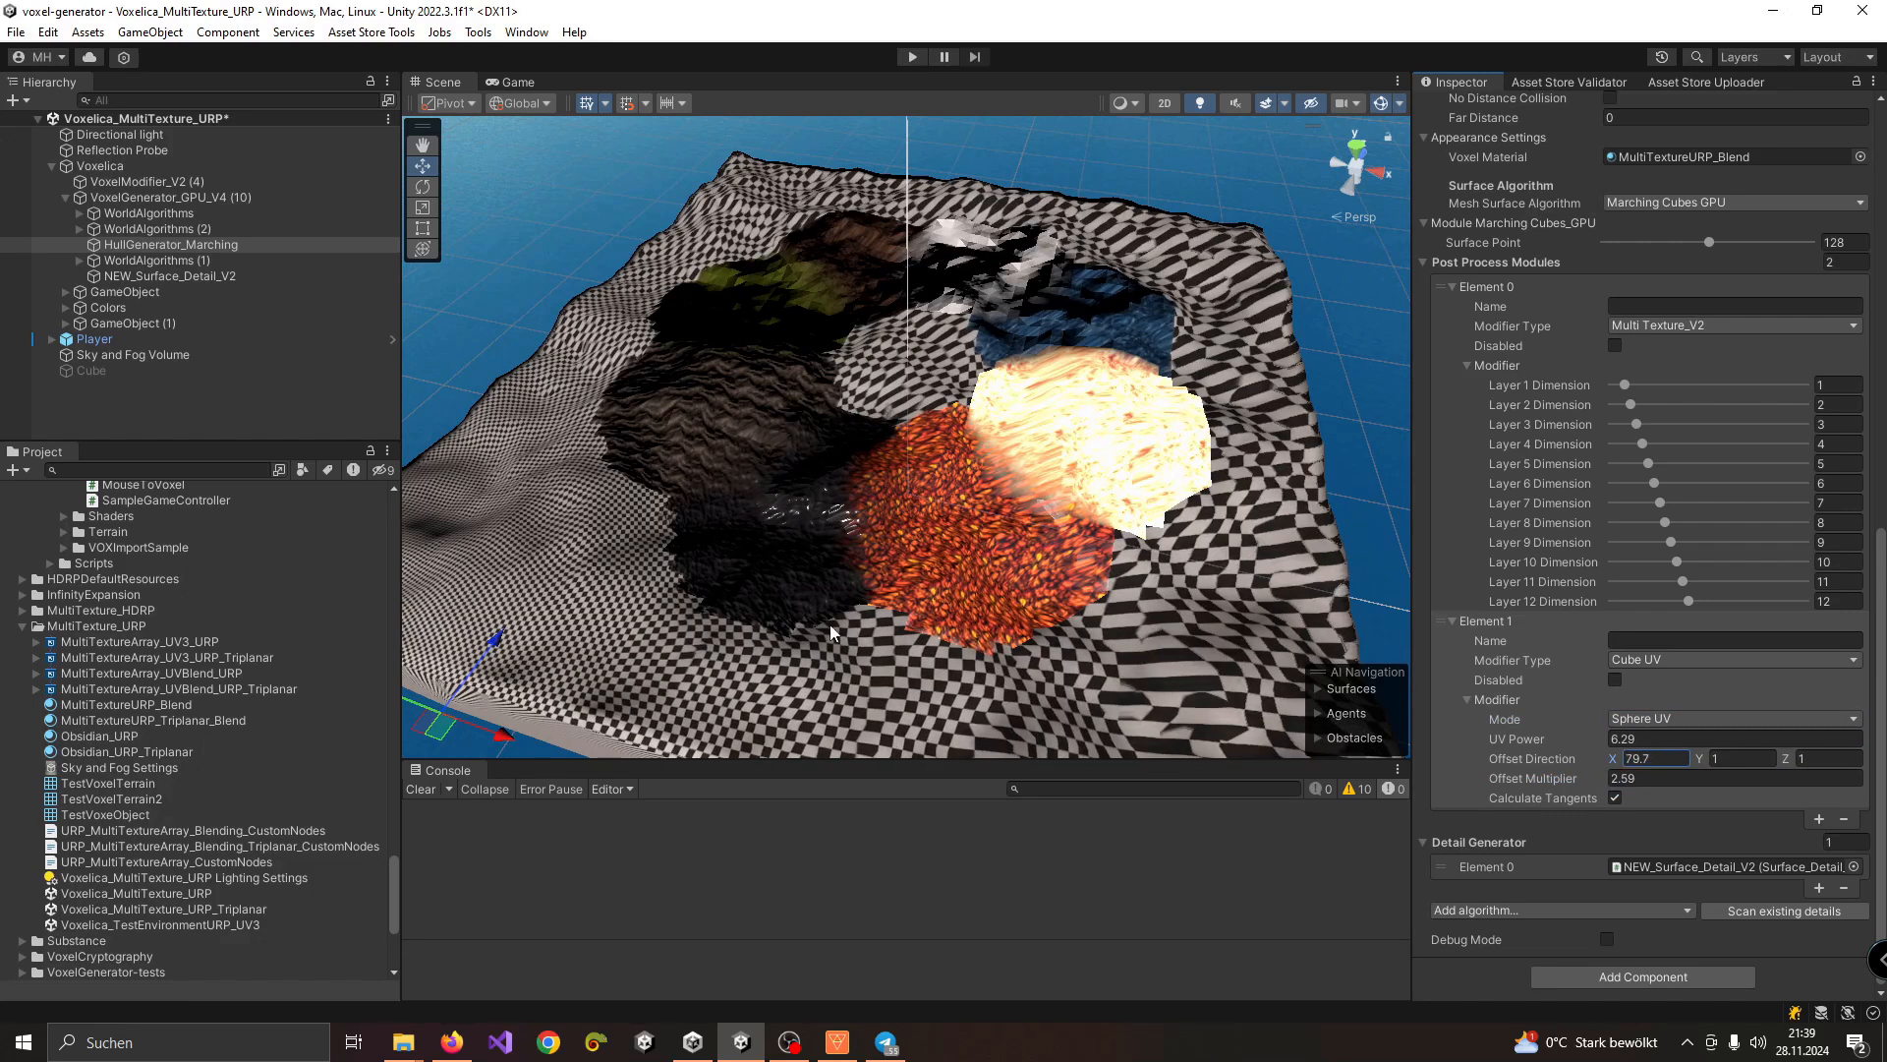
pyautogui.write('1000')
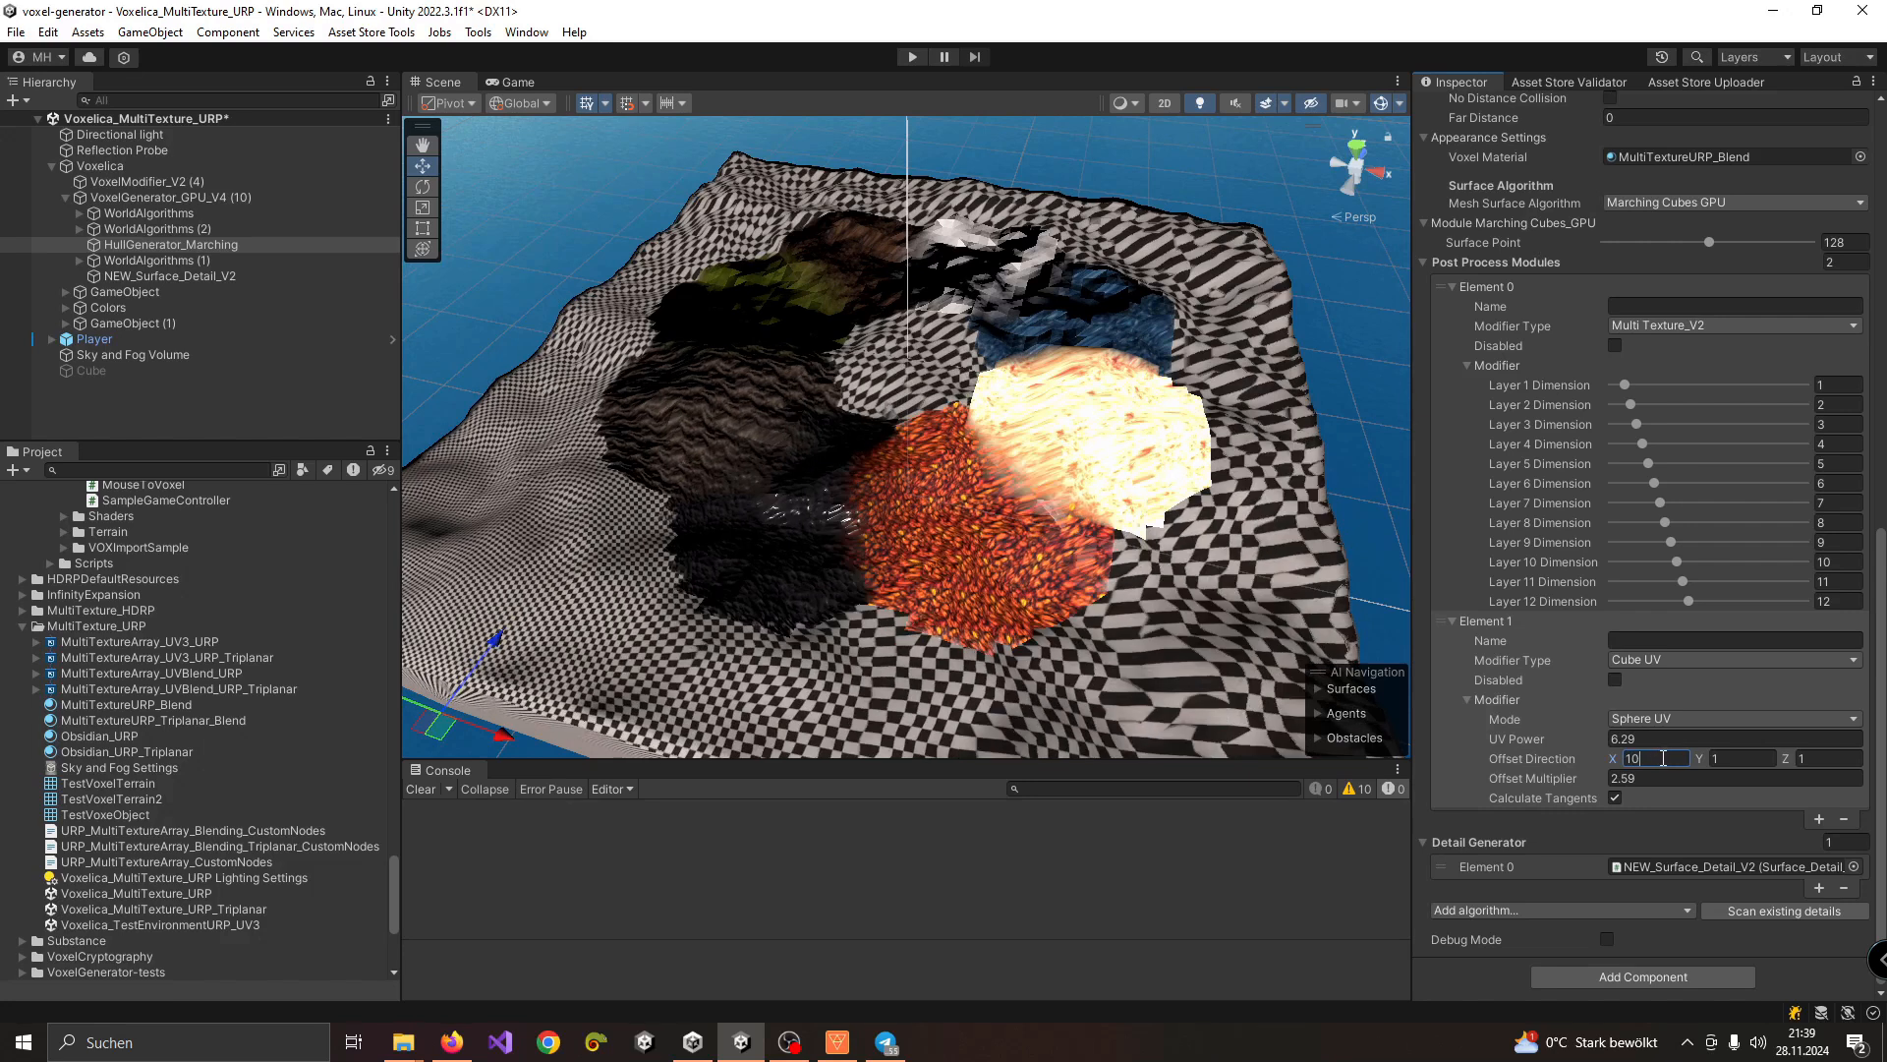
pyautogui.click(1730, 760)
pyautogui.write('1000')
pyautogui.click(1823, 758)
pyautogui.write('1000')
pyautogui.scroll(-4, 952, 523)
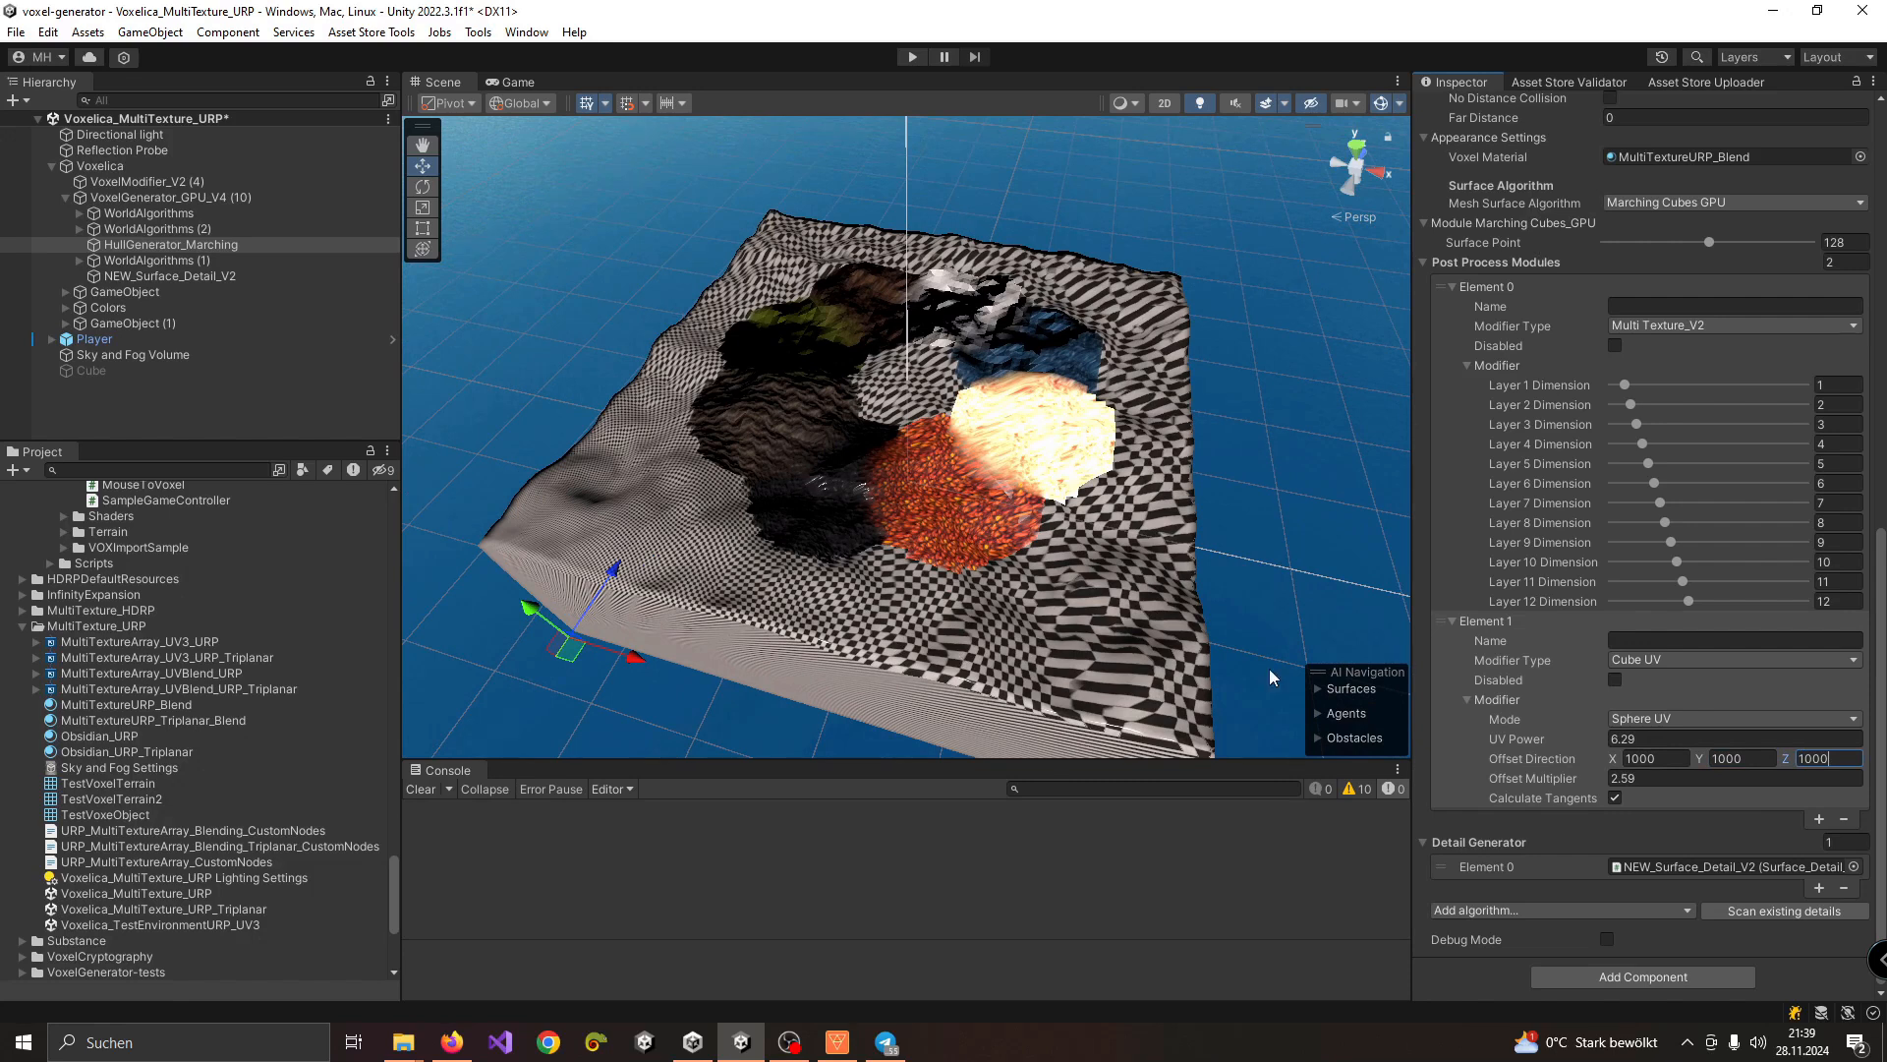
# Step: Set the UV module's offset multiplier to 71.31, UV Power to 0.56 and offset direction X and Y to 10000
pyautogui.moveTo(1582, 781); pyautogui.dragTo(1730, 780)
pyautogui.moveTo(1589, 740); pyautogui.dragTo(1490, 775)
pyautogui.click(1677, 760)
pyautogui.write('10000')
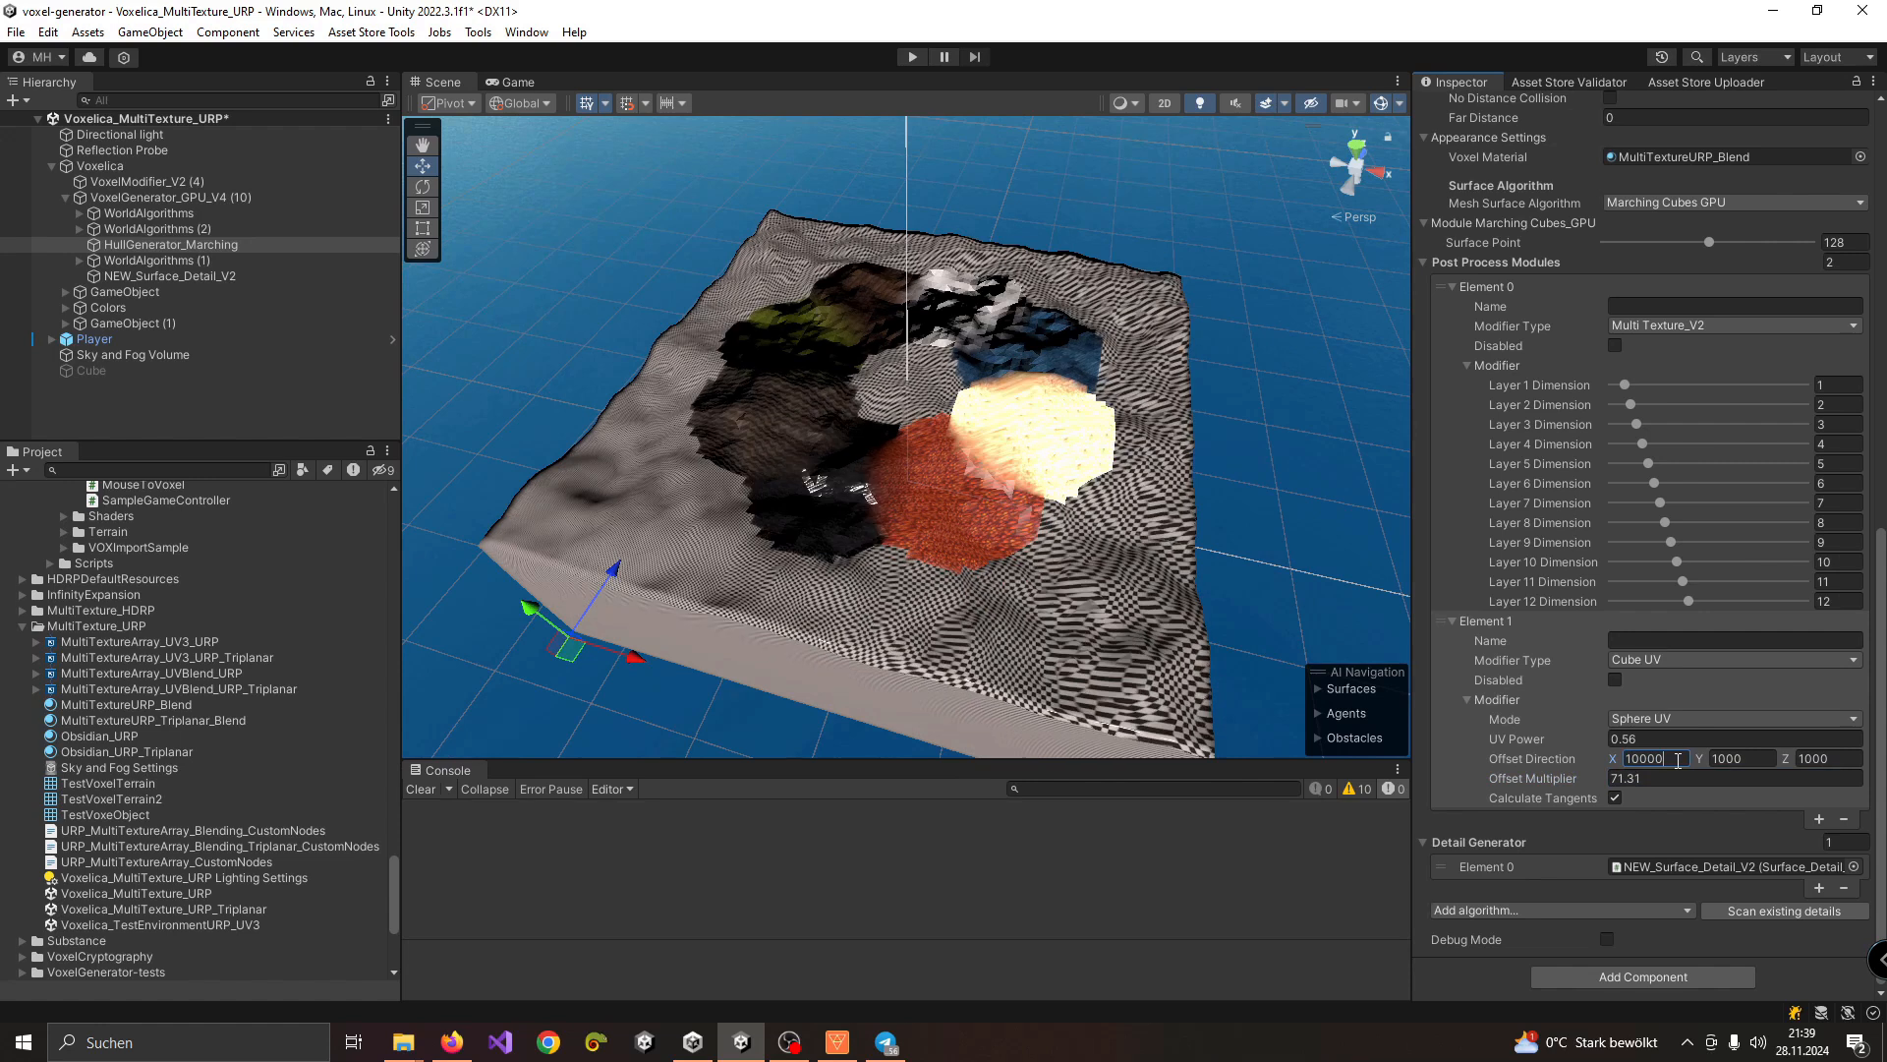
pyautogui.write('0')
pyautogui.press('BackSpace')
pyautogui.click(1721, 758)
pyautogui.write('10000')
# Step: Set the UV module's UV Power to 1.5 and its offset multiplier to 5.3
pyautogui.click(1589, 743)
pyautogui.write('1')
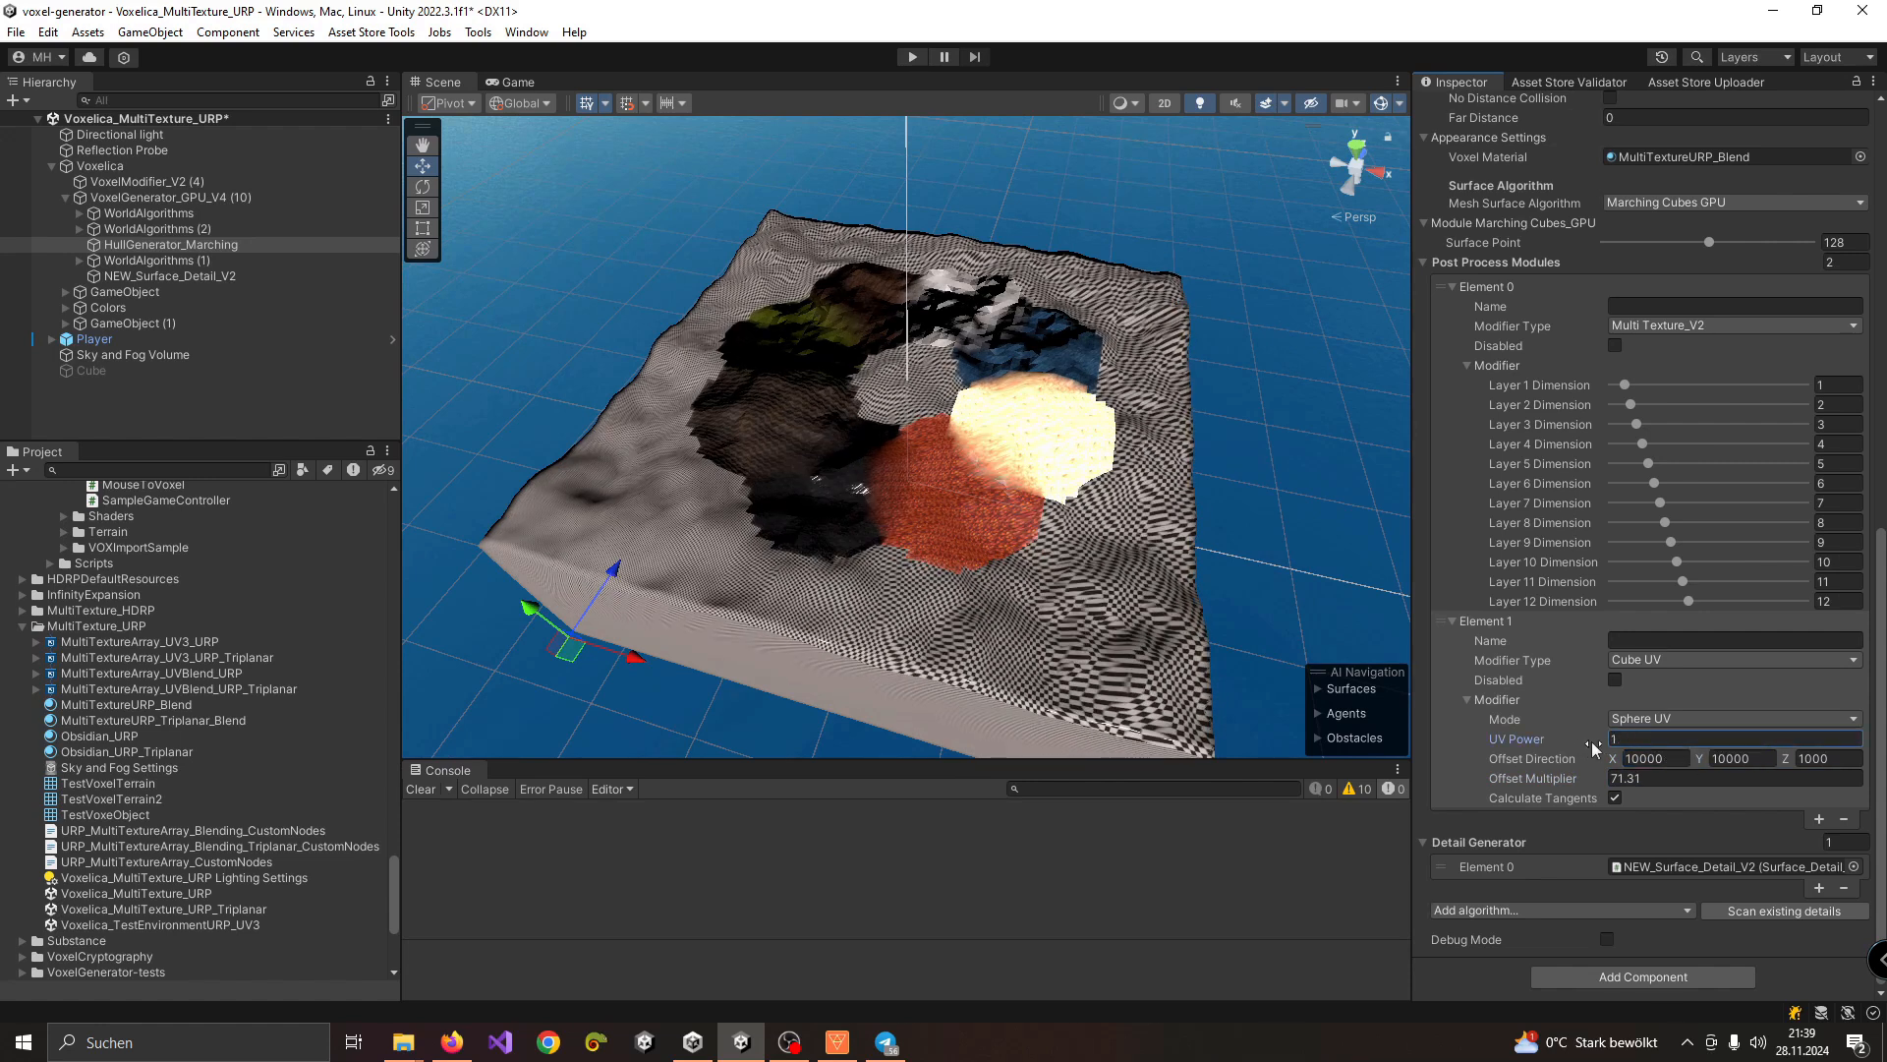
pyautogui.moveTo(1583, 784); pyautogui.dragTo(1419, 780)
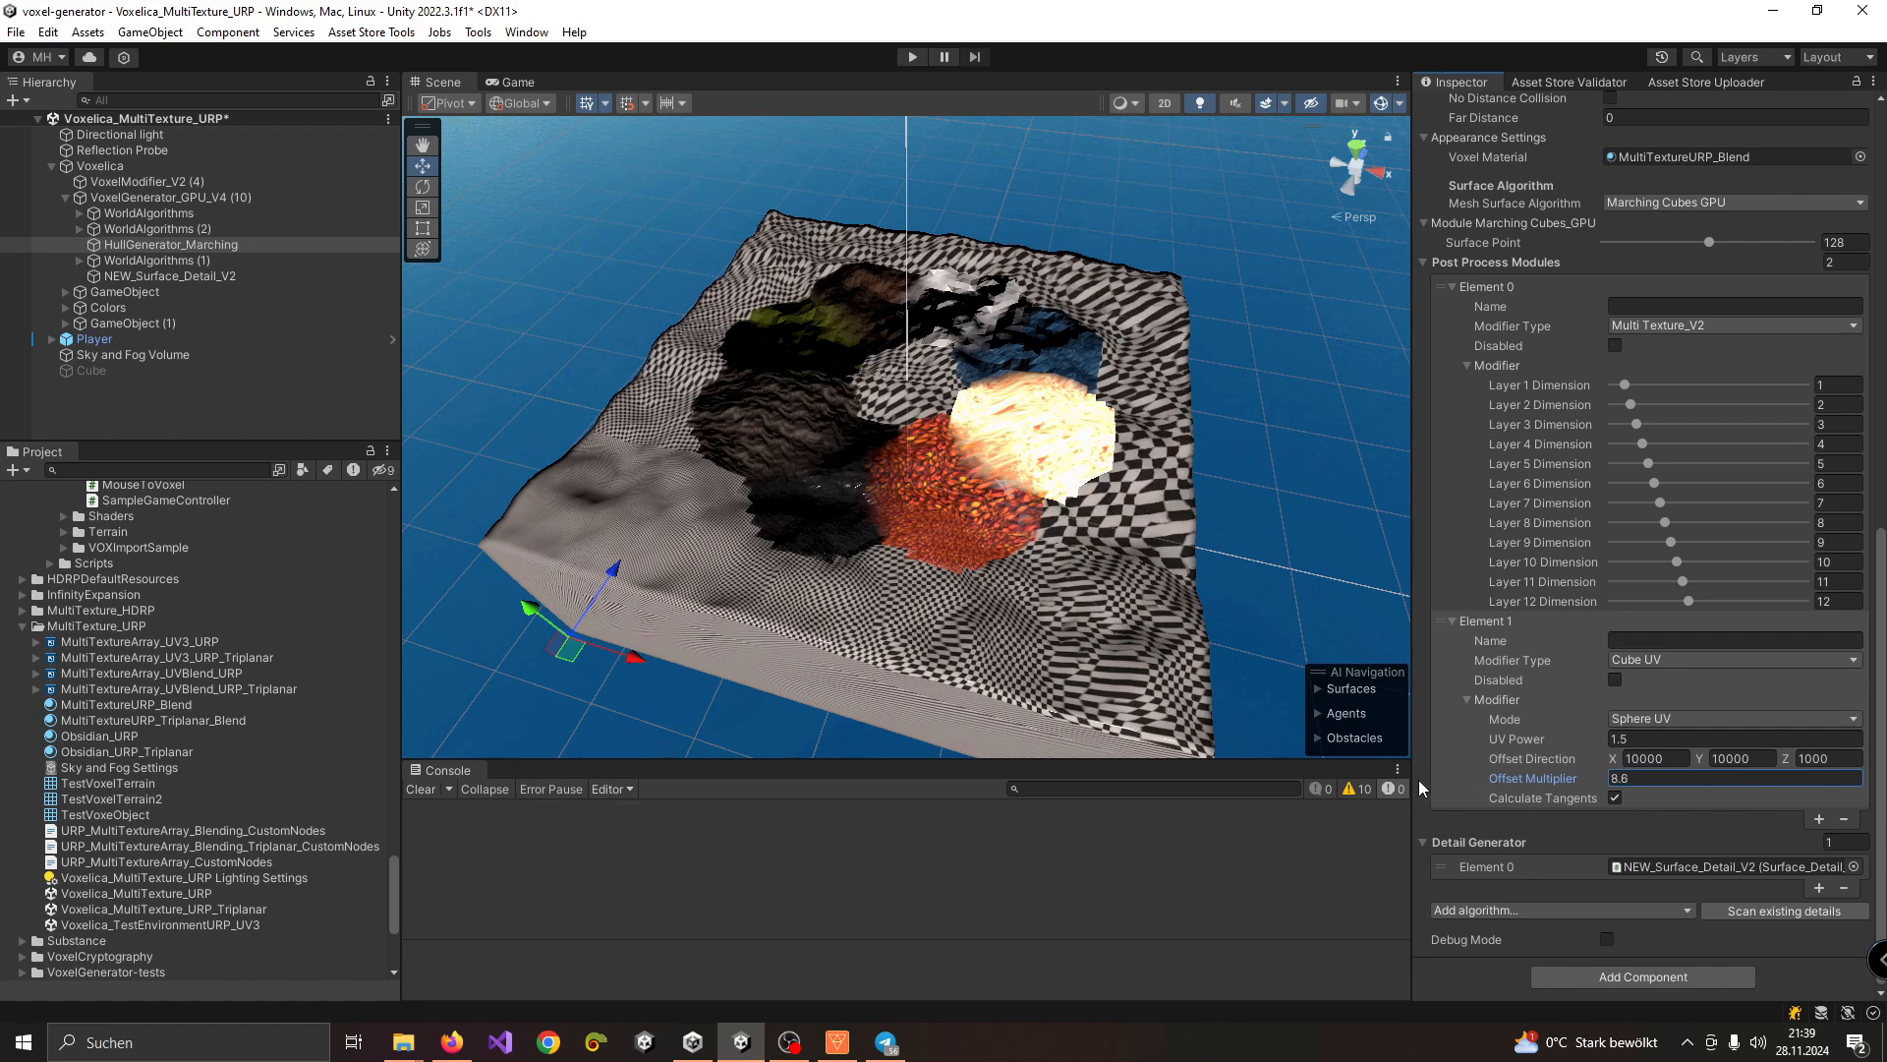
# Step: Switch the UV module's mode to Cube UV, with UV Power 0.1 and an offset multiplier of about -0.9
pyautogui.click(1641, 719)
pyautogui.click(1661, 748)
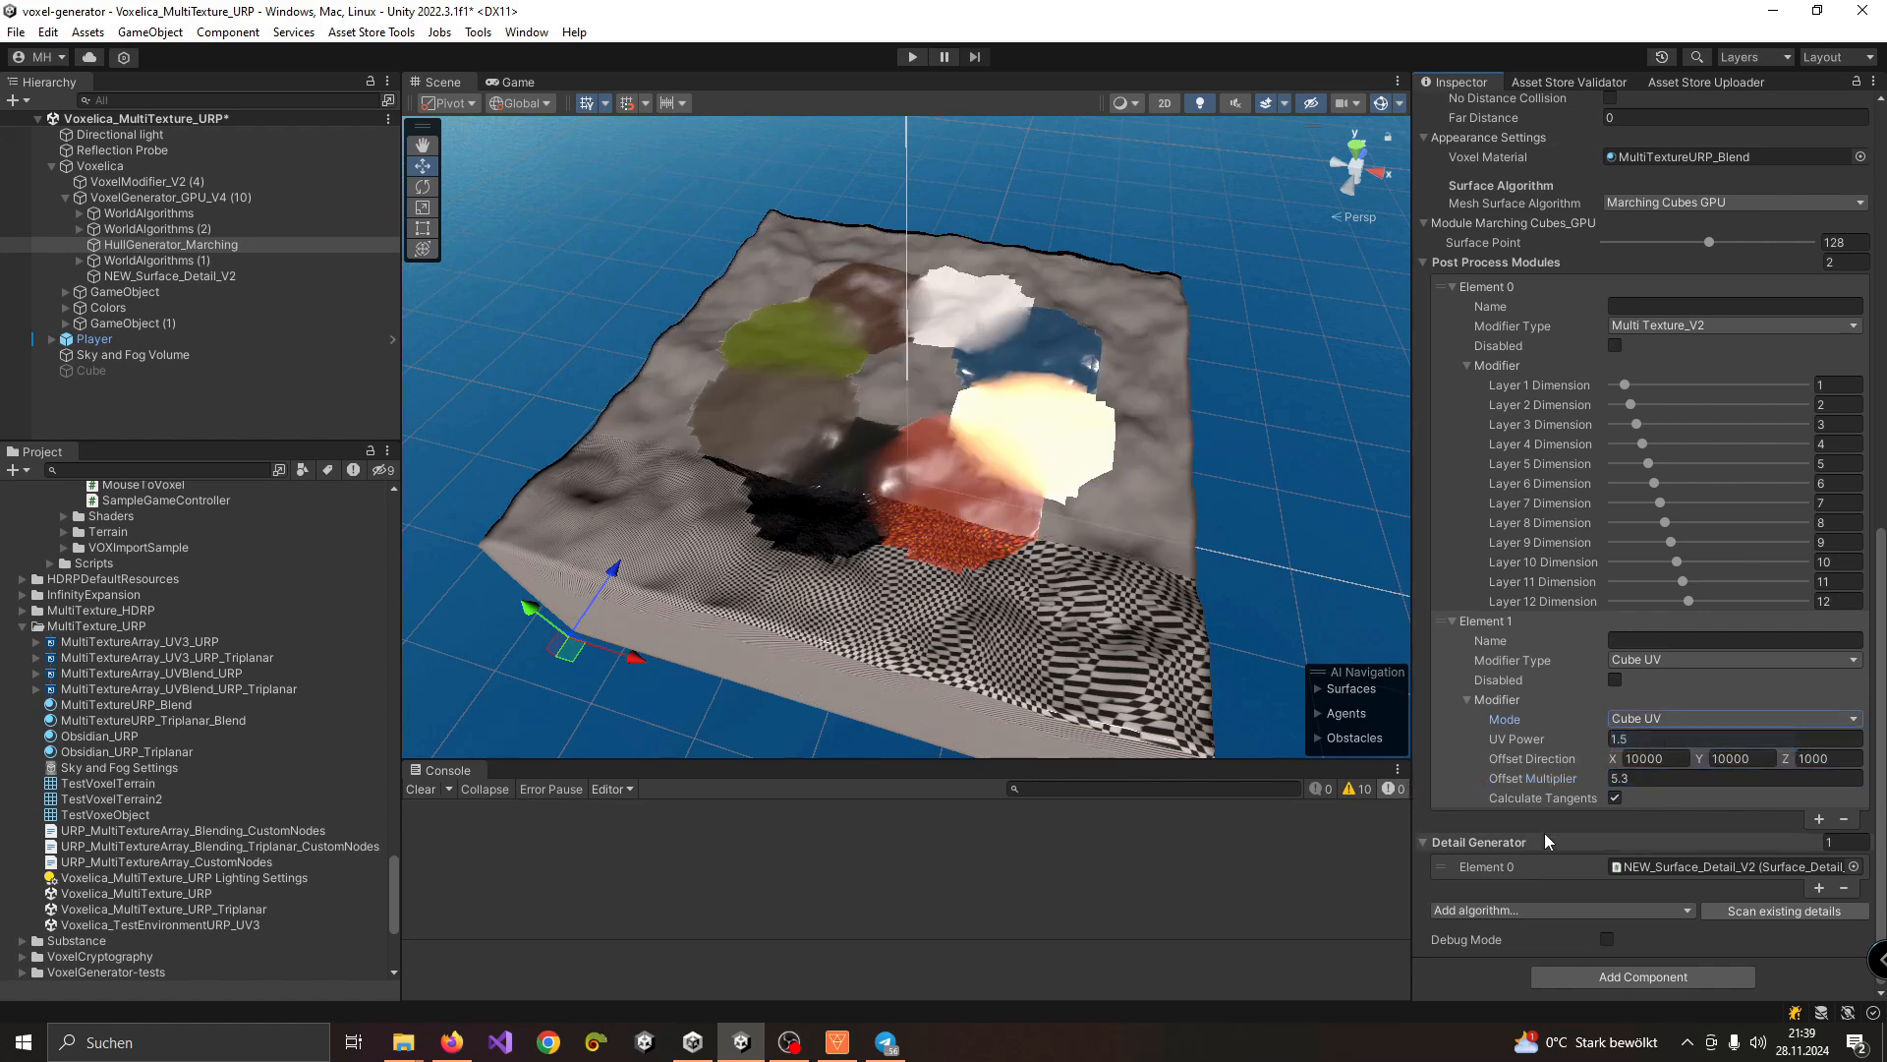
pyautogui.click(1622, 739)
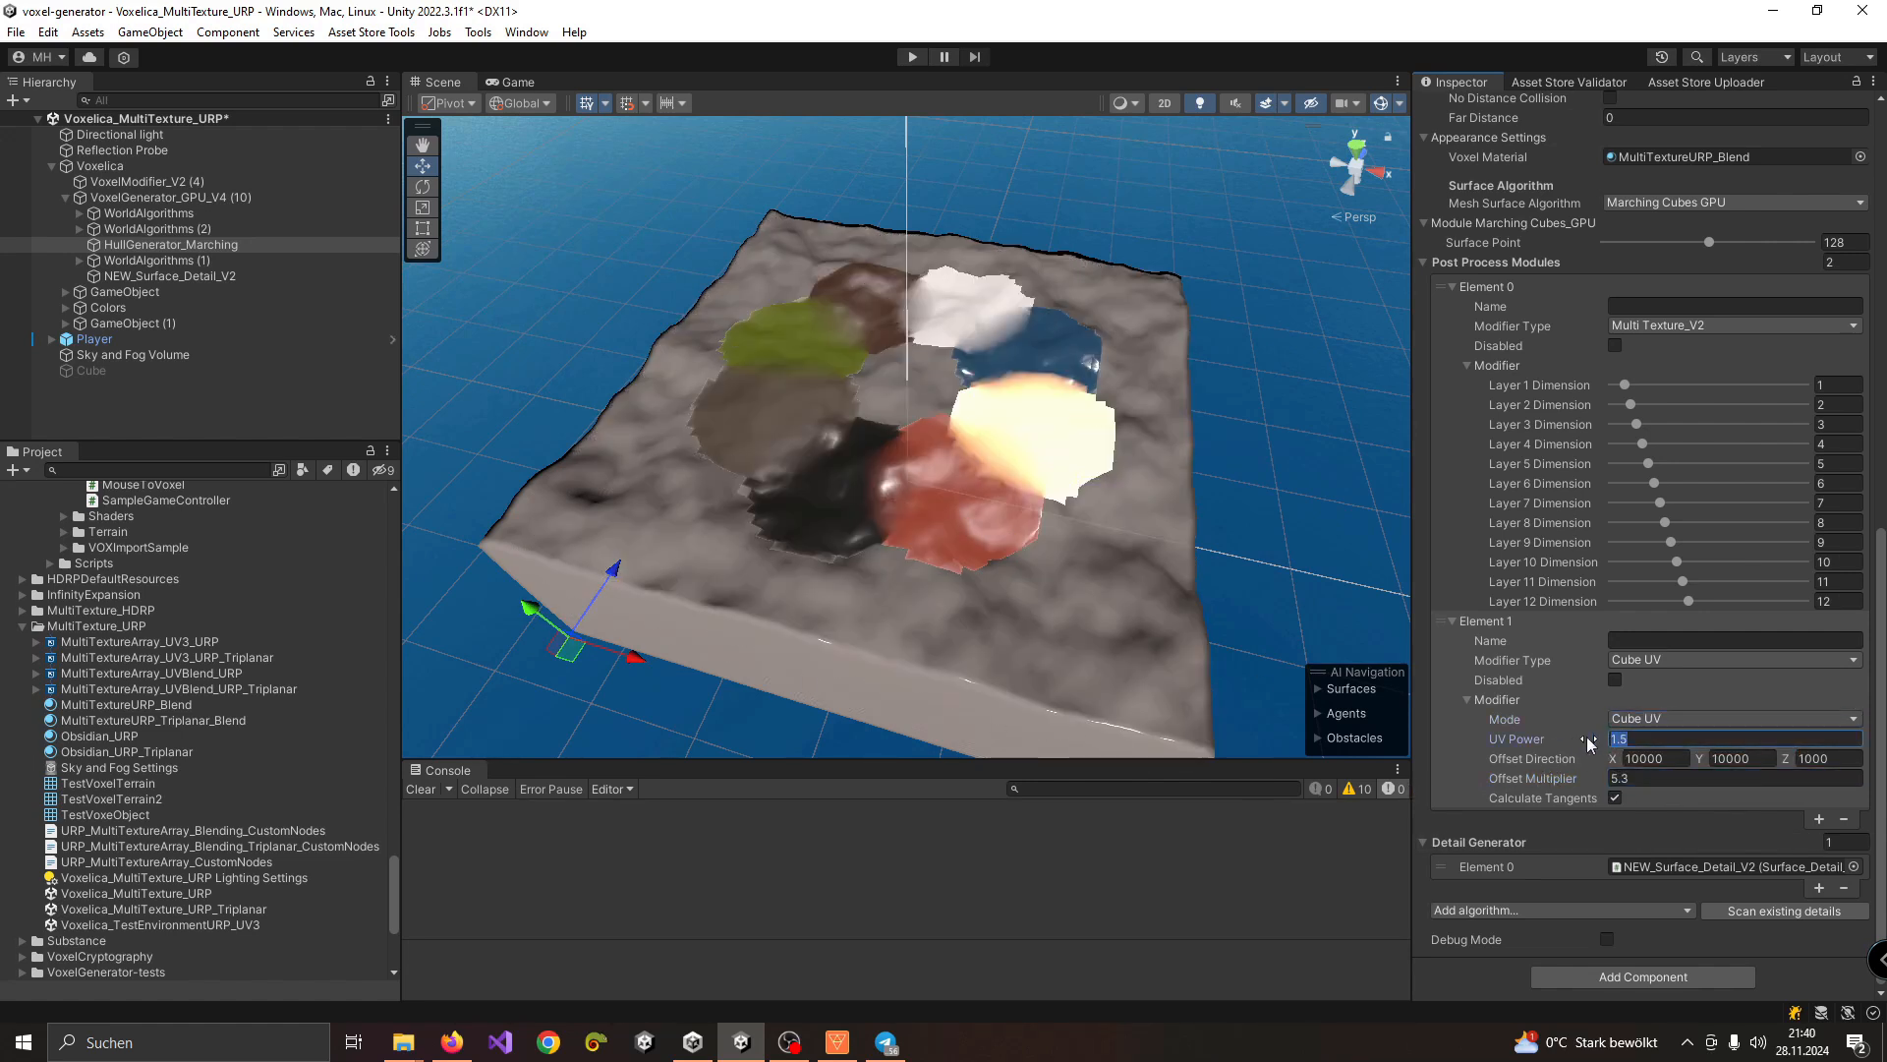
pyautogui.write('0.1')
pyautogui.click(1537, 782)
pyautogui.write('-0.3')
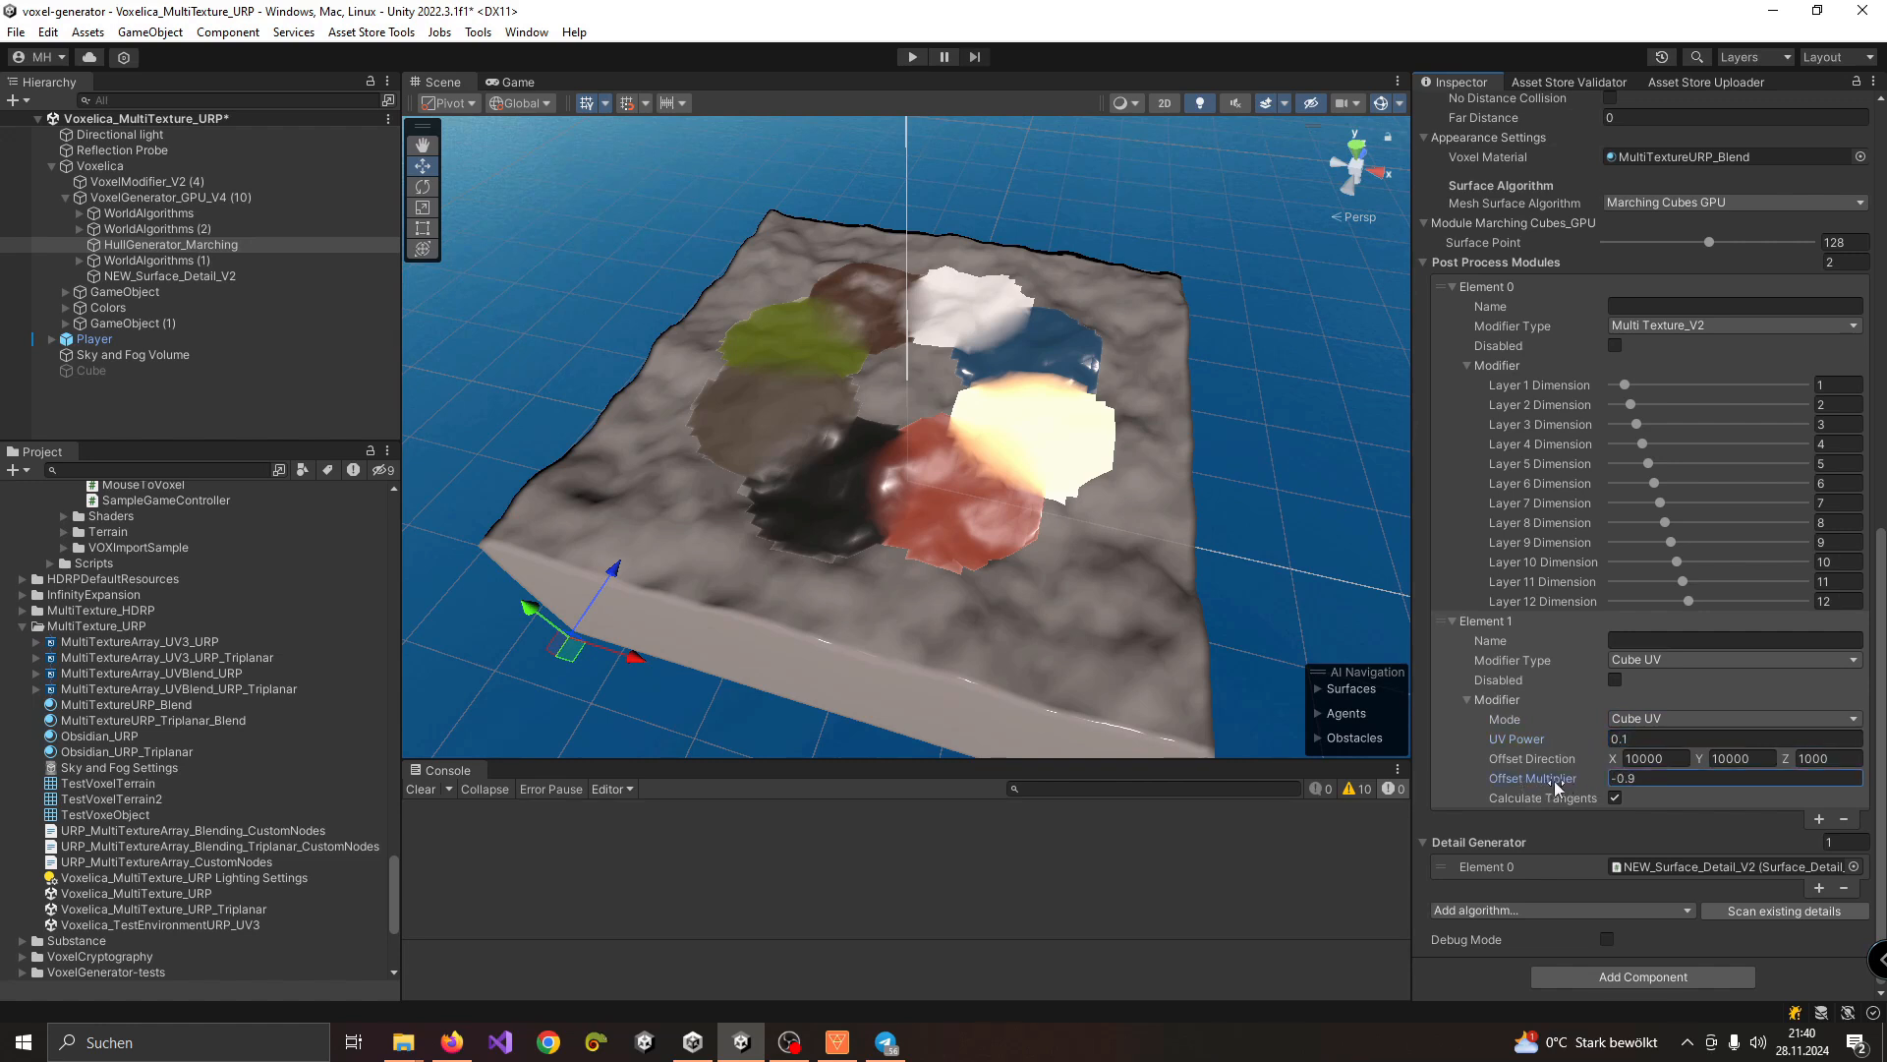
# Step: Try the Cuve UV_Alternative mode on the UV module and return it to Cube UV
pyautogui.click(1637, 719)
pyautogui.click(1681, 762)
pyautogui.click(1637, 719)
pyautogui.click(1666, 741)
pyautogui.click(1596, 745)
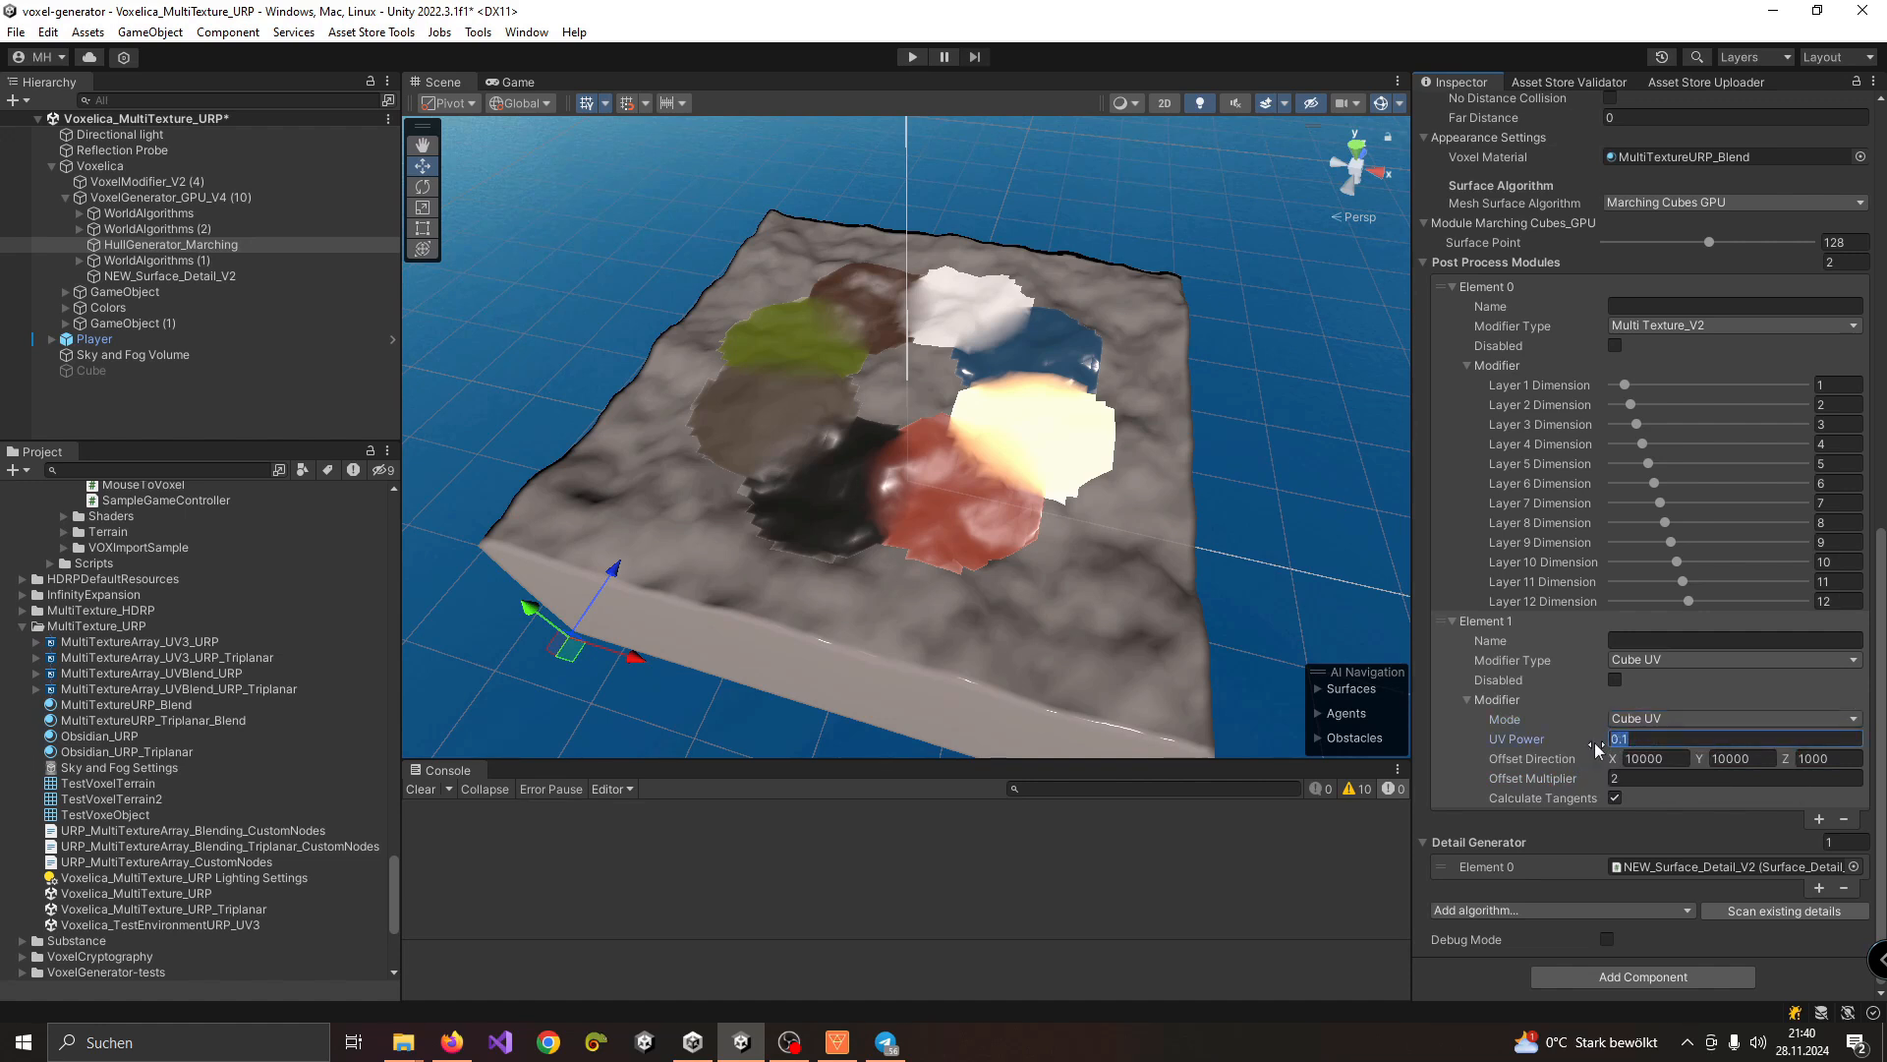
# Step: Set the UV module's offset direction to 0 on X, Y and Z
pyautogui.click(1638, 760)
pyautogui.write('0')
pyautogui.click(1737, 758)
pyautogui.write('0')
pyautogui.press('Tab')
pyautogui.write('0')
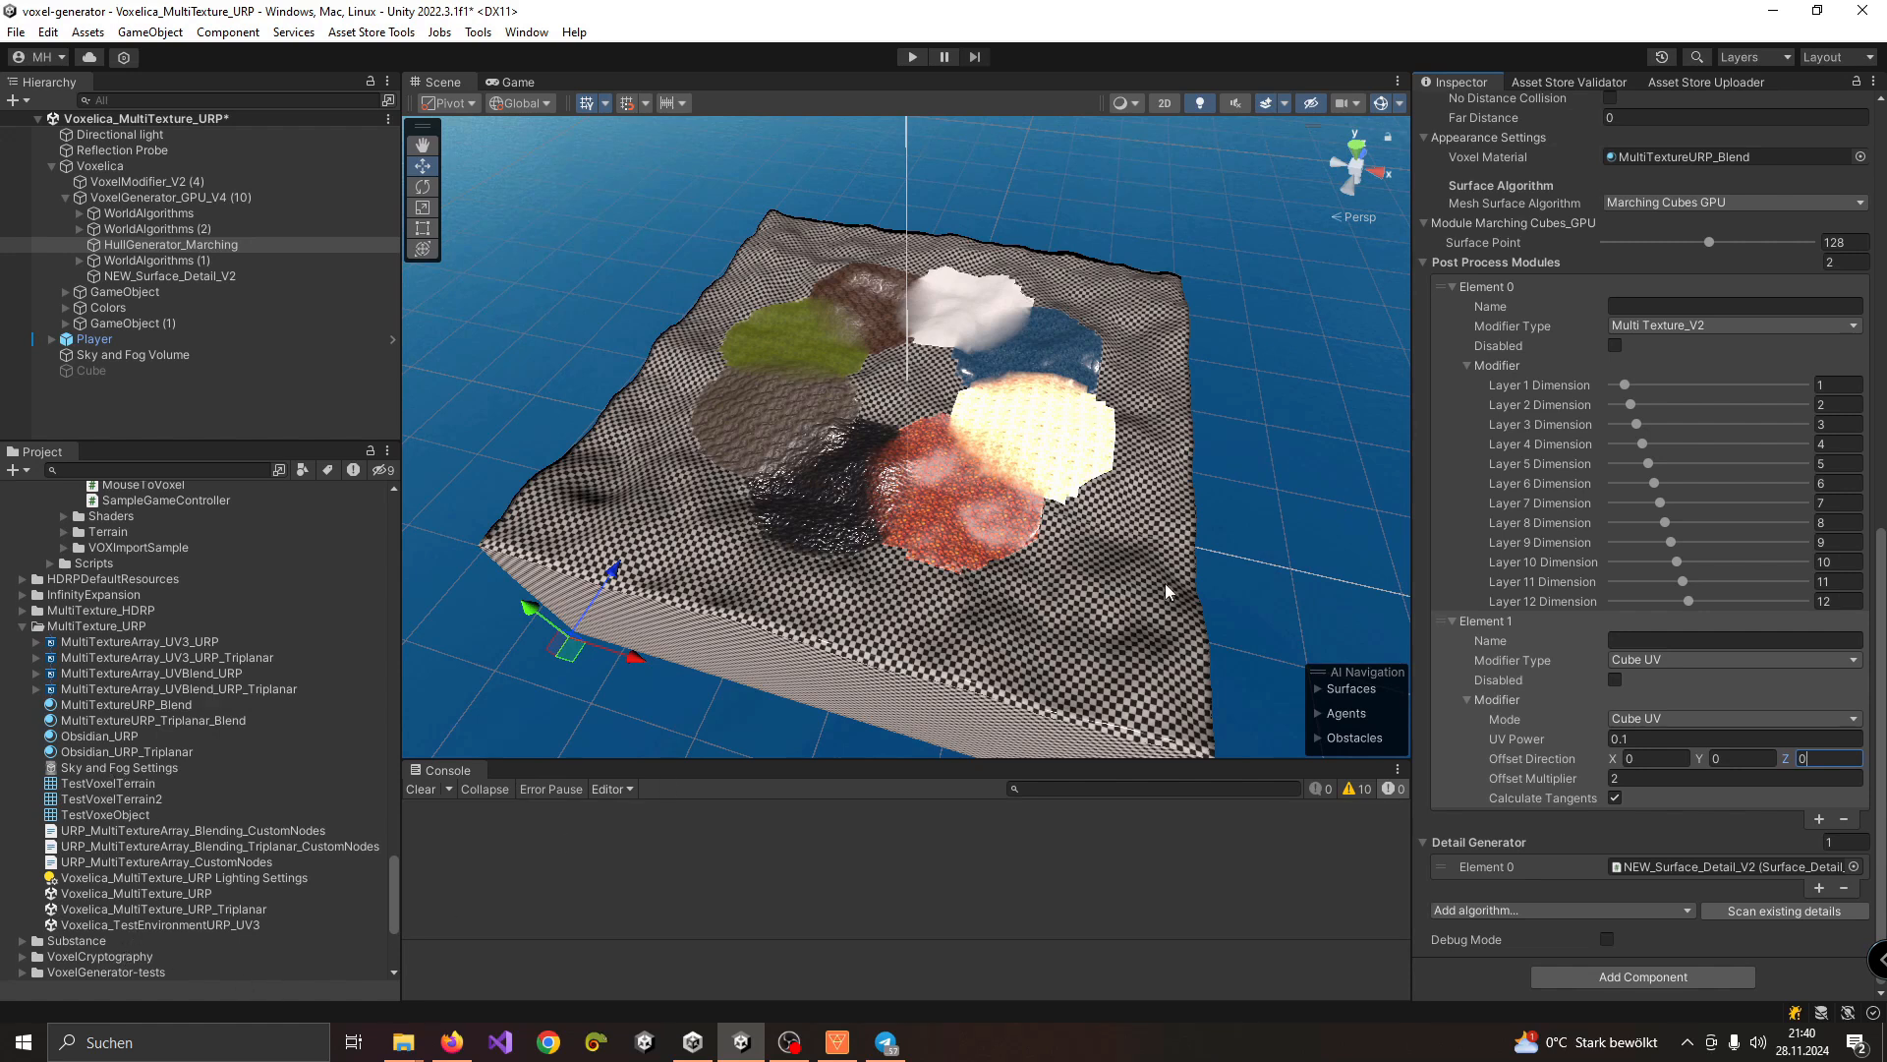
pyautogui.scroll(2, 1703, 407)
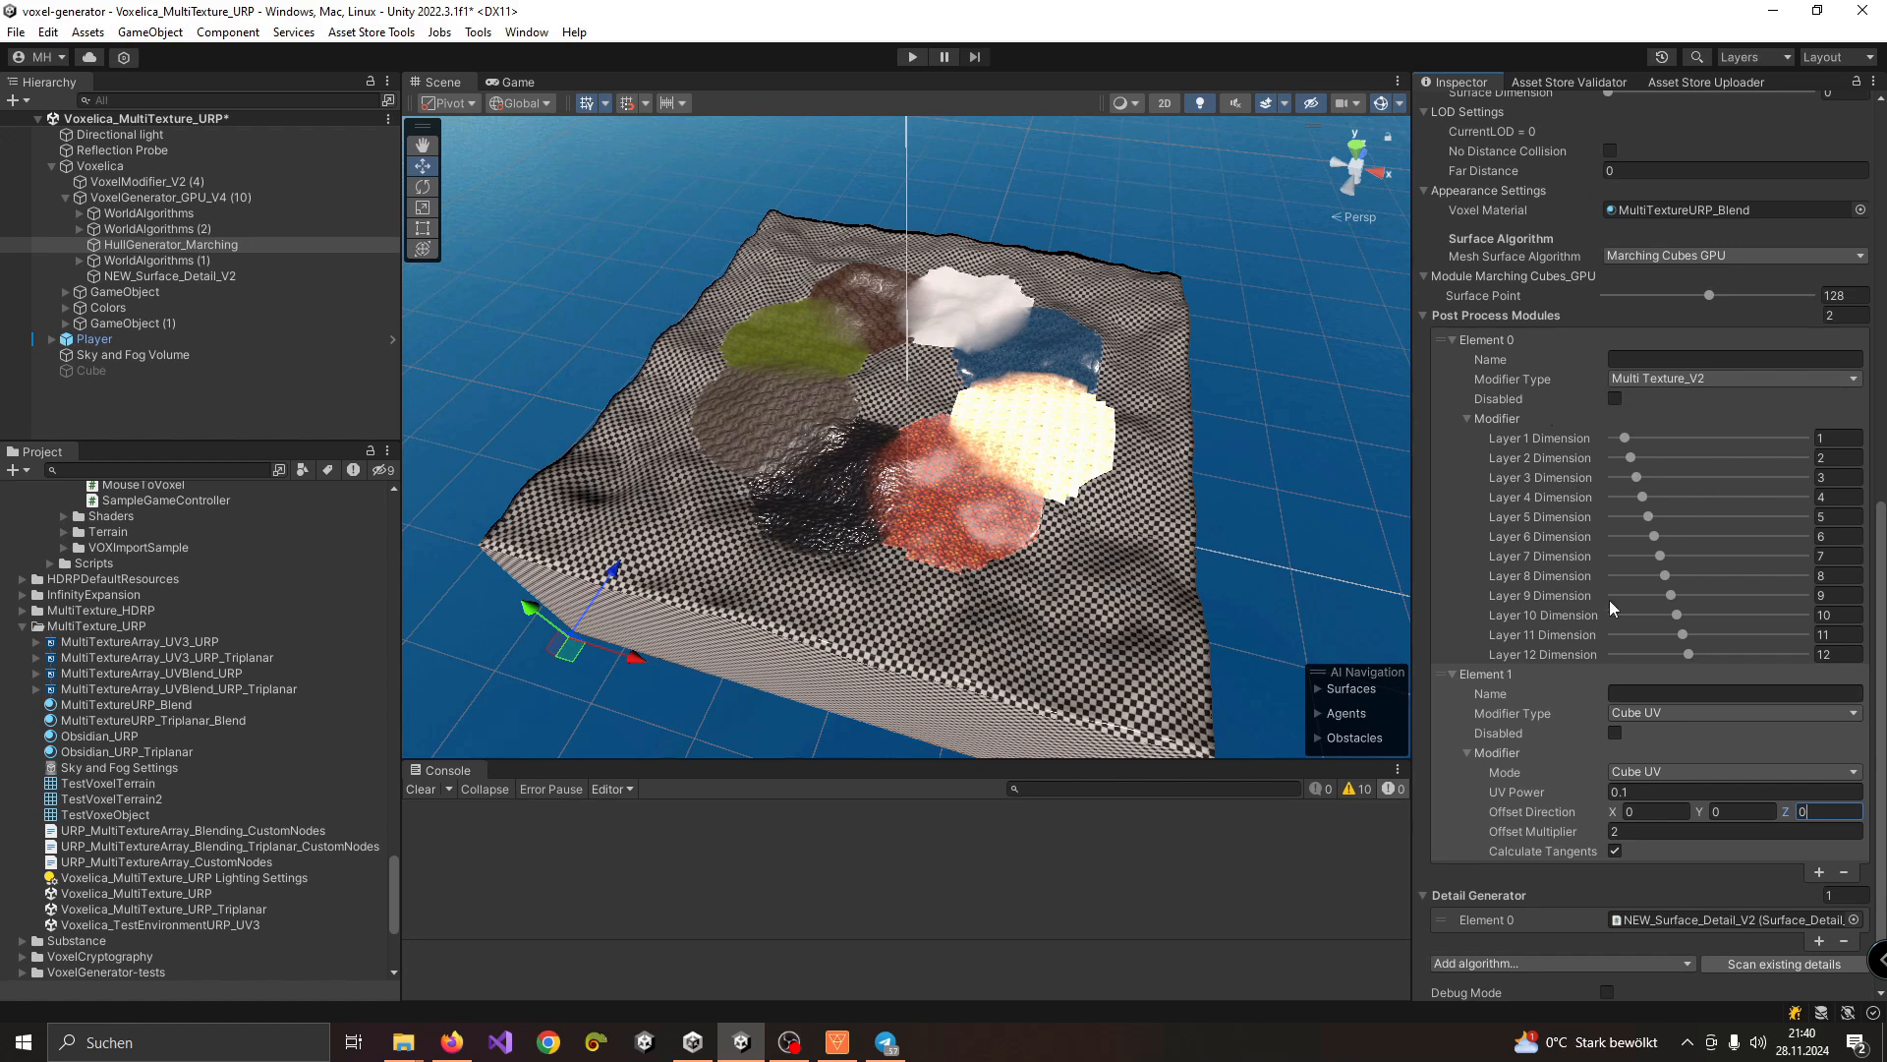
# Step: Review the general settings of the VoxelGenerator_GPU_V4 (10) object, including its dimension count
pyautogui.scroll(10, 1582, 481)
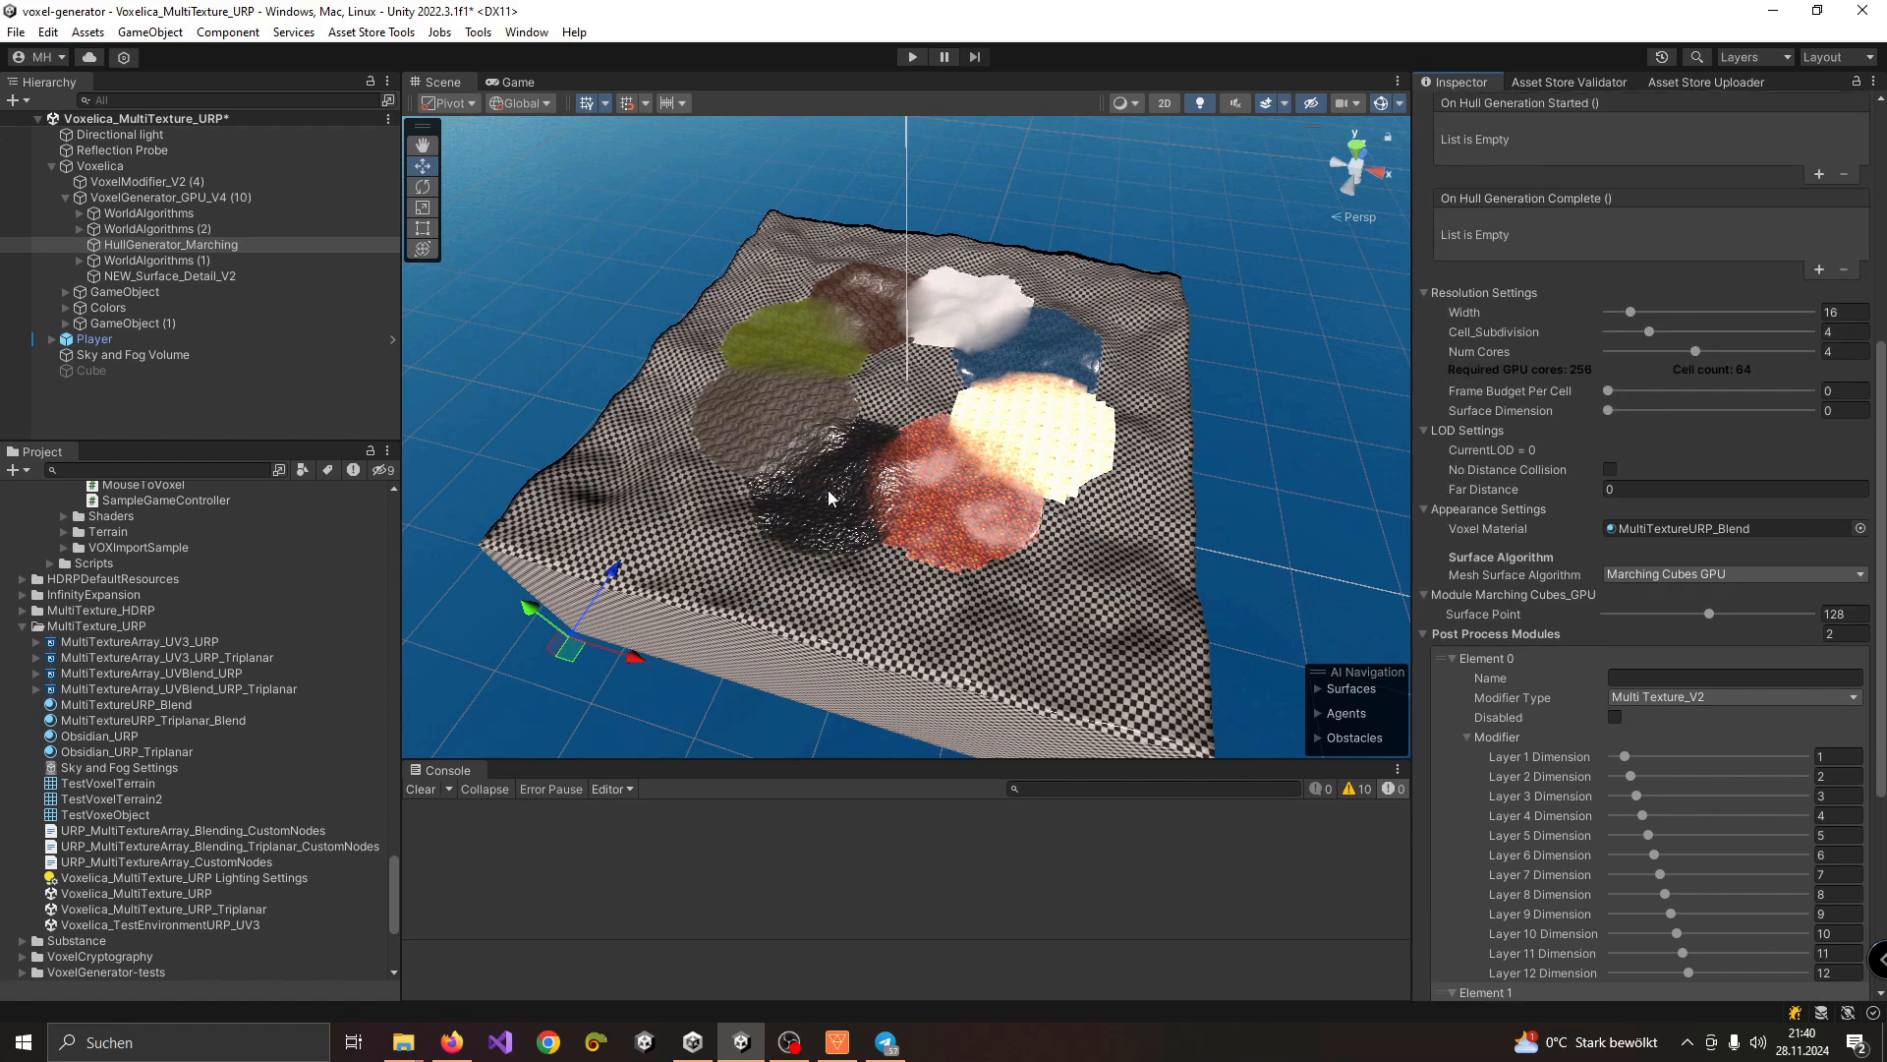
pyautogui.click(187, 204)
pyautogui.scroll(6, 1726, 359)
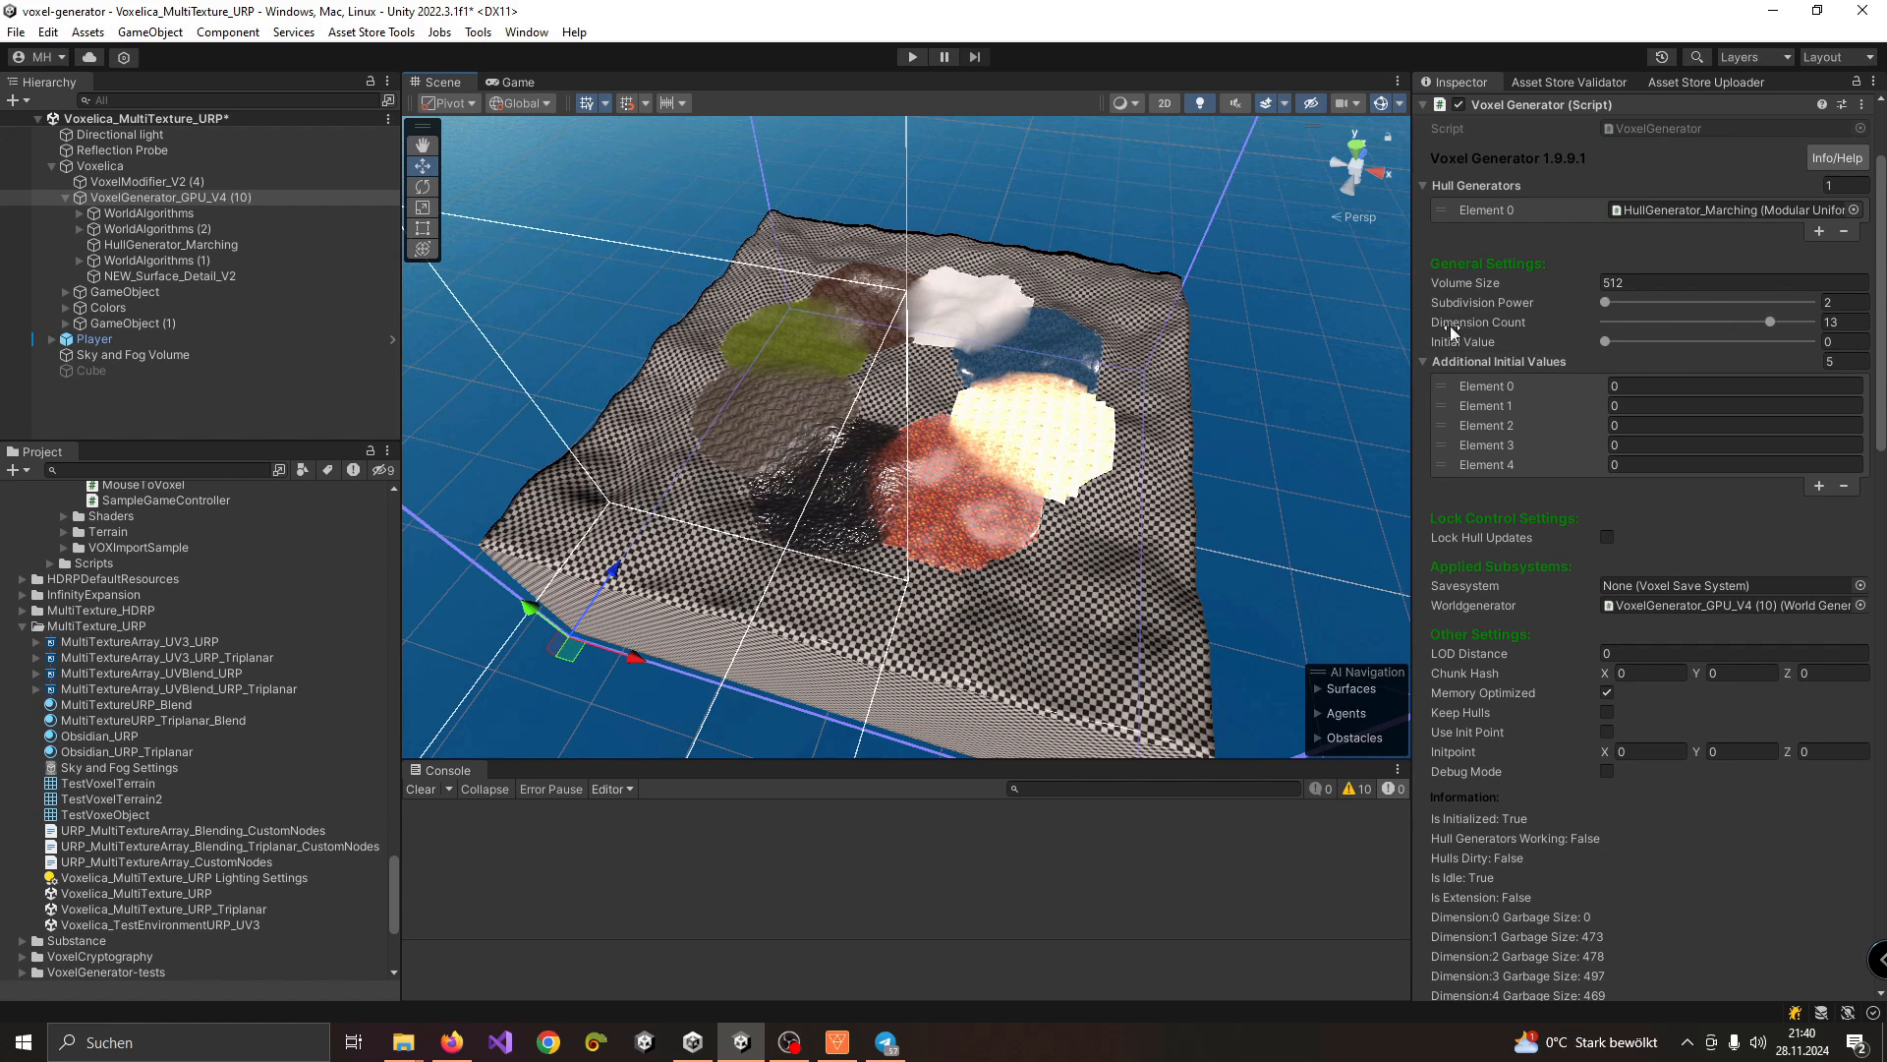
# Step: Set HullGenerator_Marching's mesh surface algorithm to Block and its UV module's mode to Cuve UV_Alternative
pyautogui.click(156, 246)
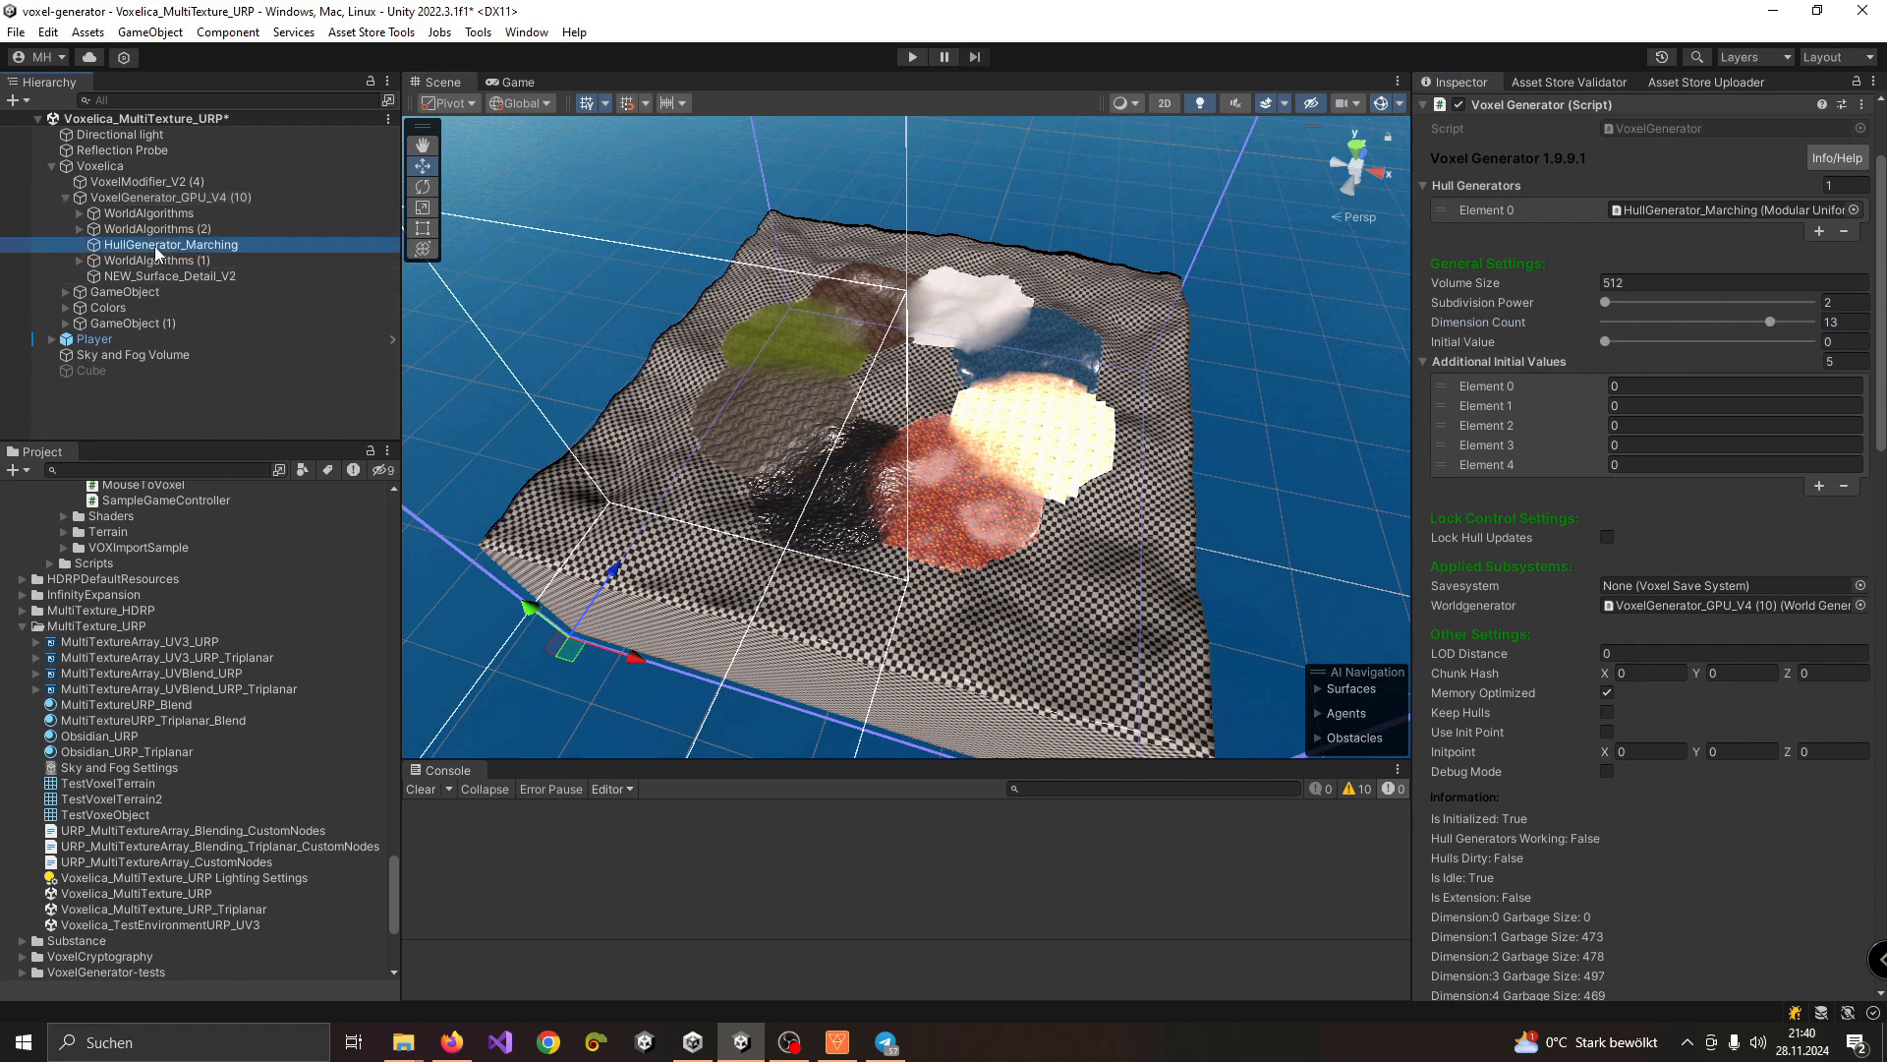
pyautogui.scroll(-10, 1785, 704)
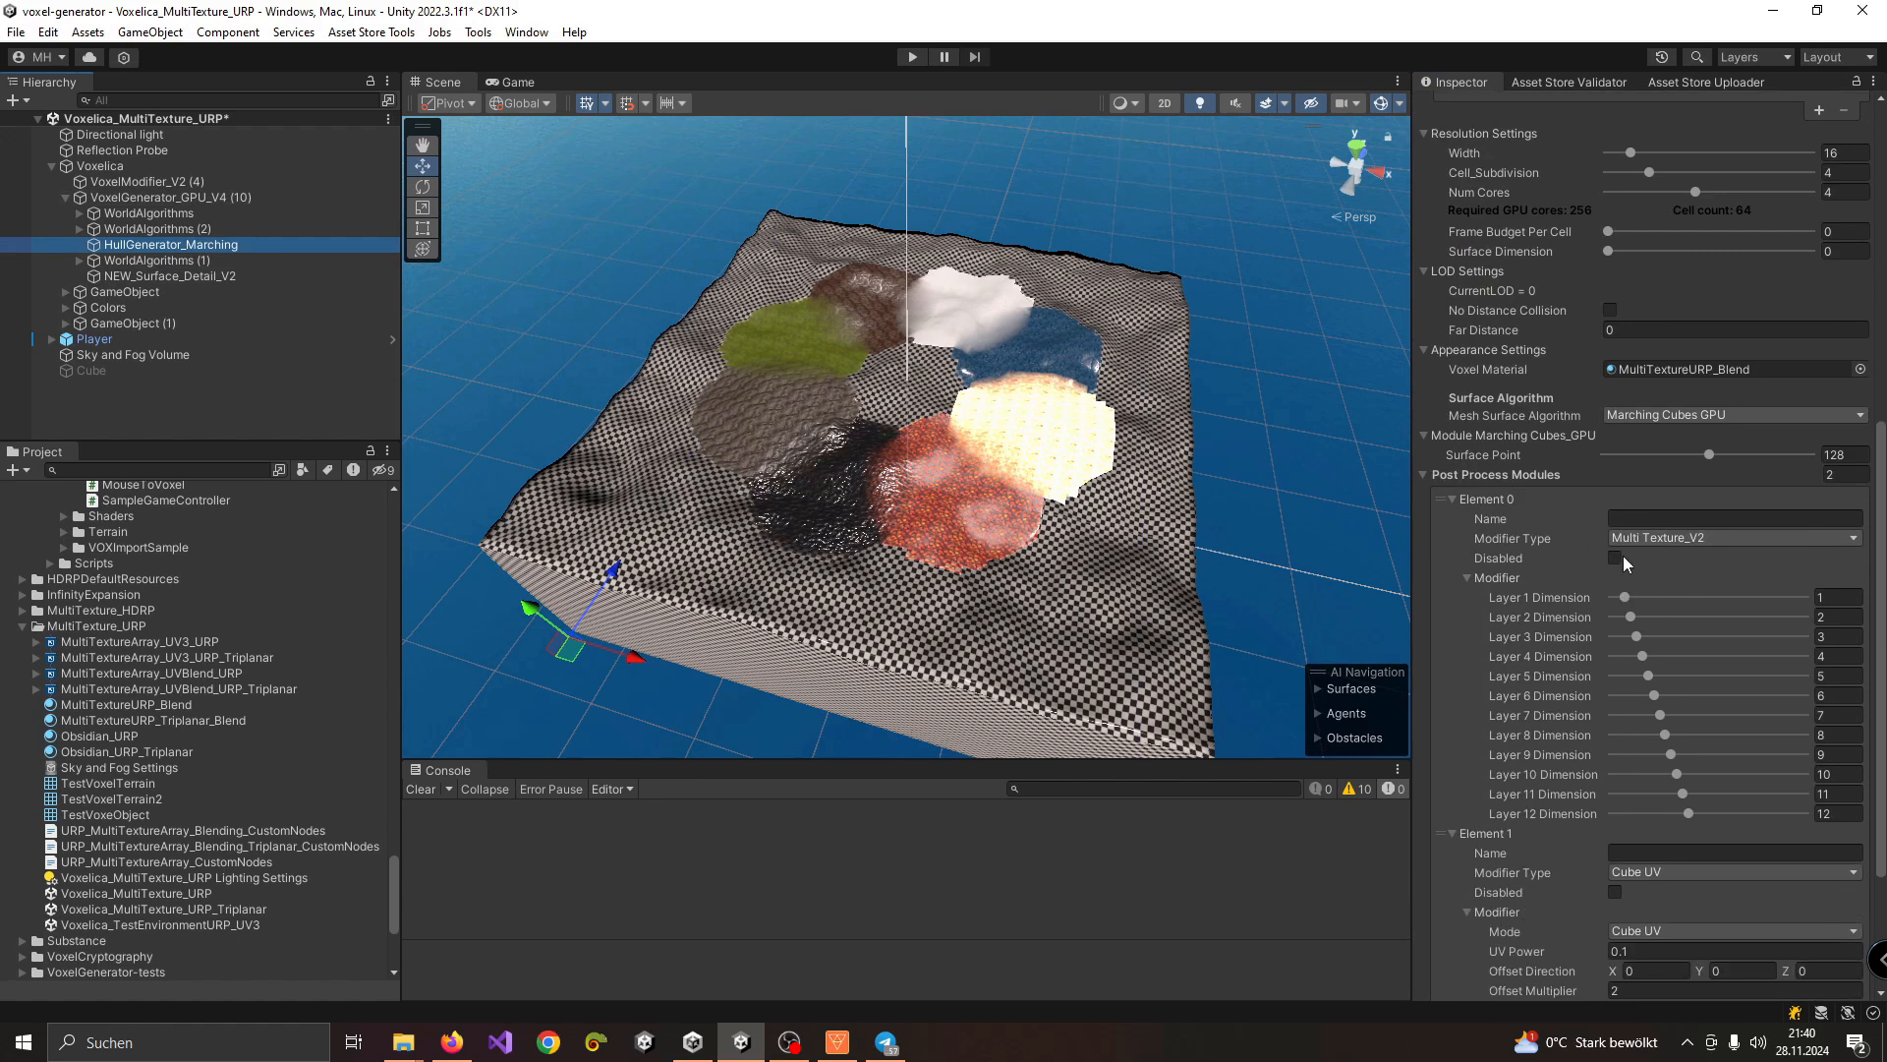
pyautogui.click(1643, 415)
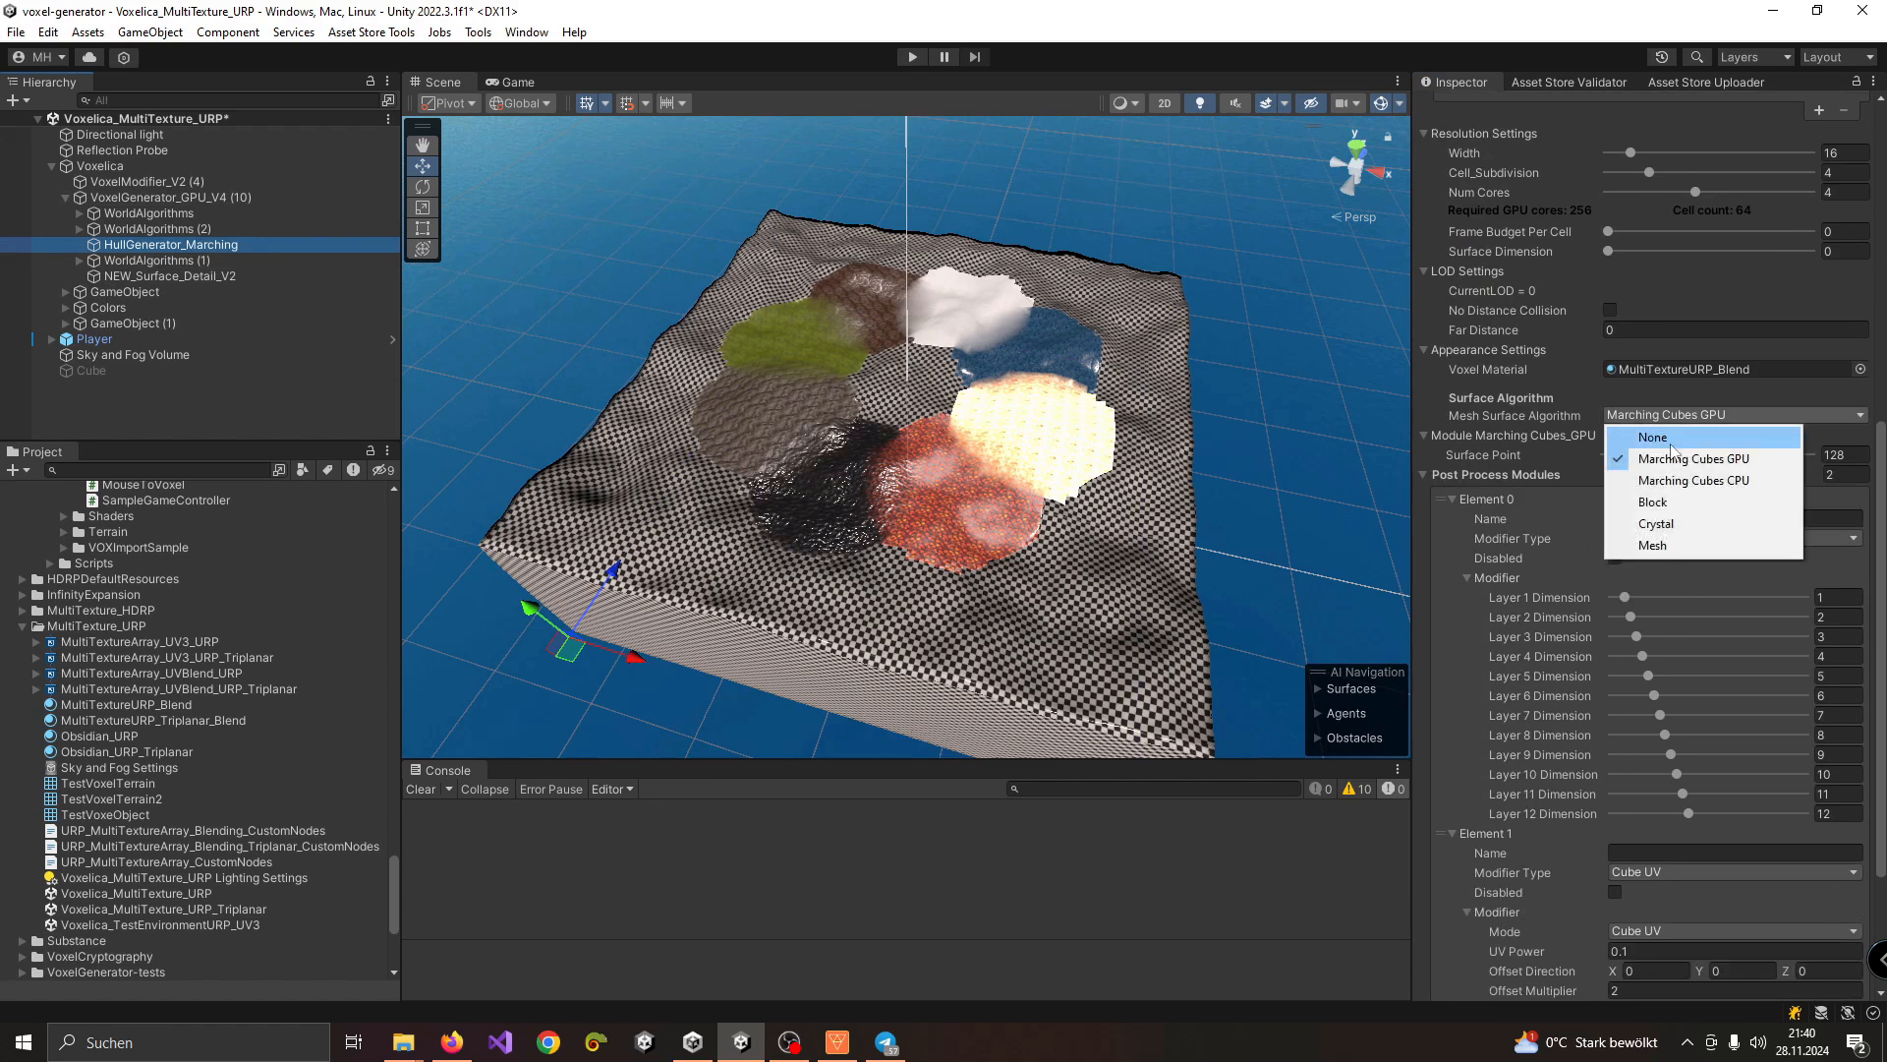
pyautogui.click(1689, 500)
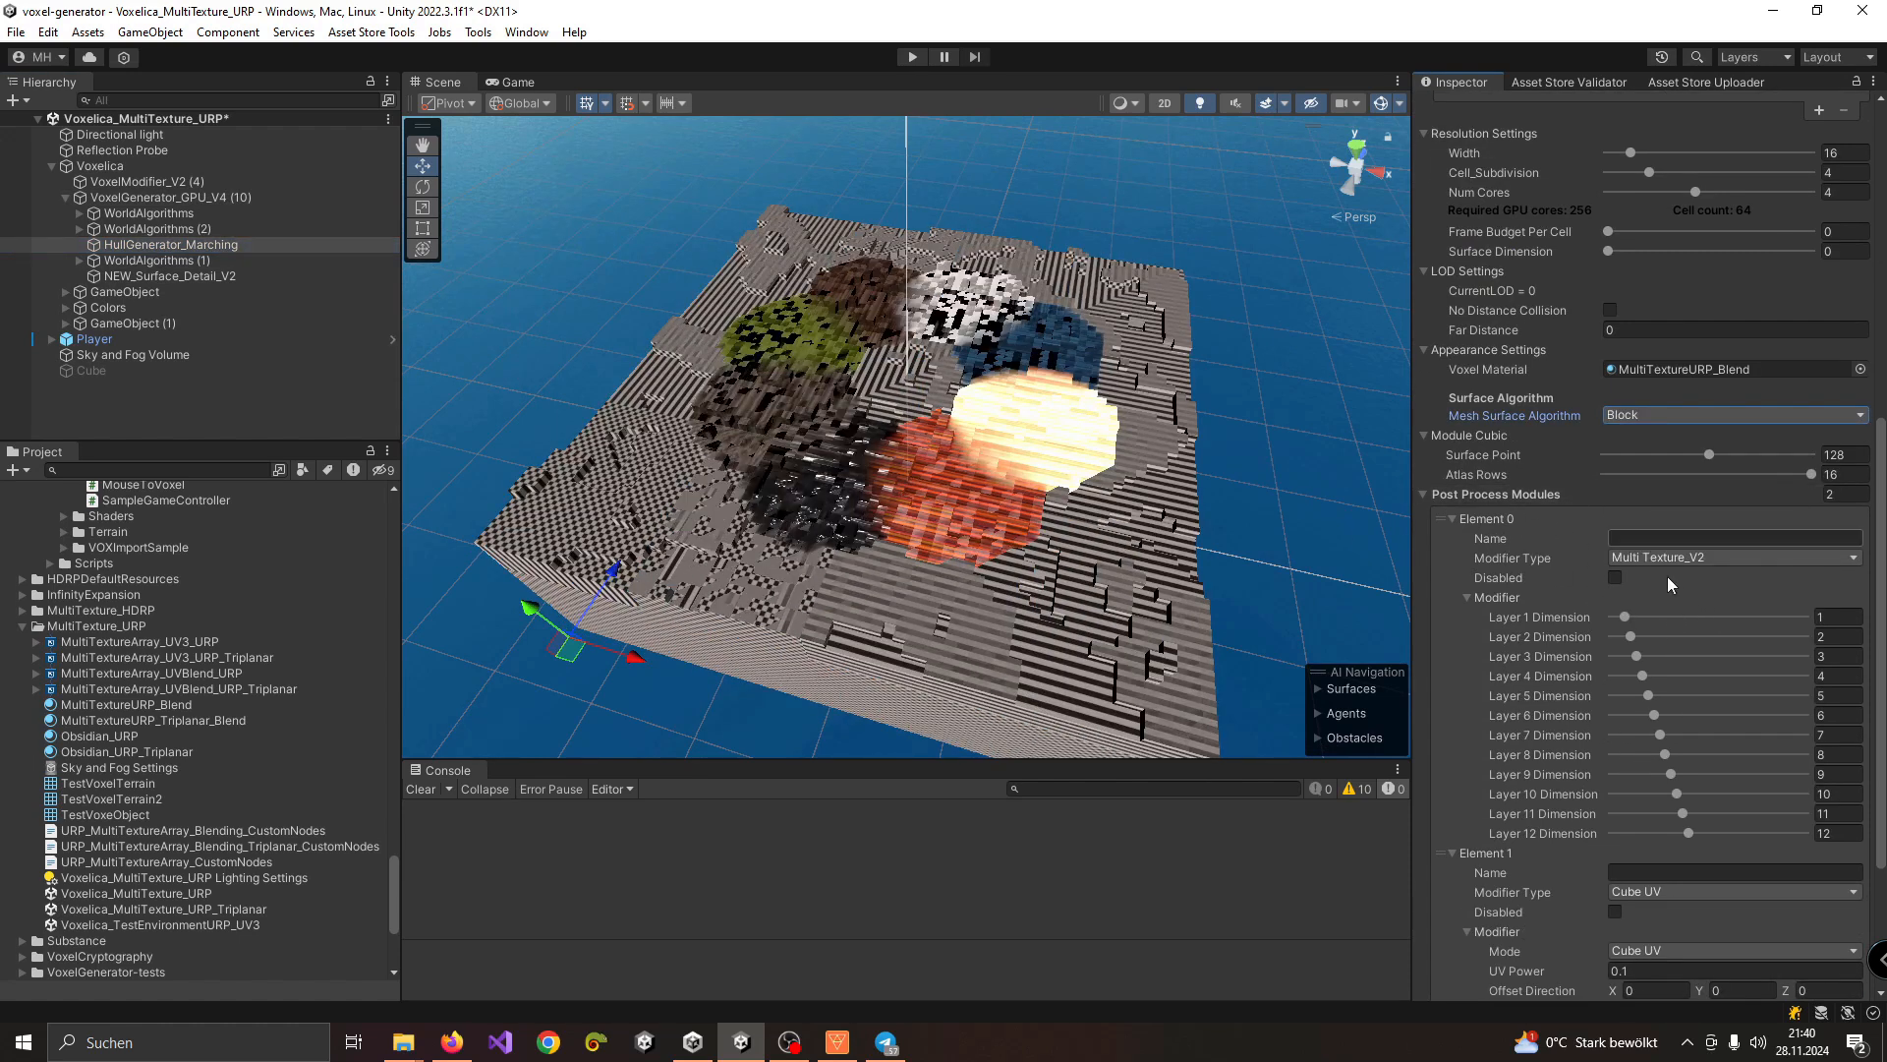
pyautogui.scroll(-4, 1706, 664)
pyautogui.click(1671, 738)
pyautogui.click(1671, 780)
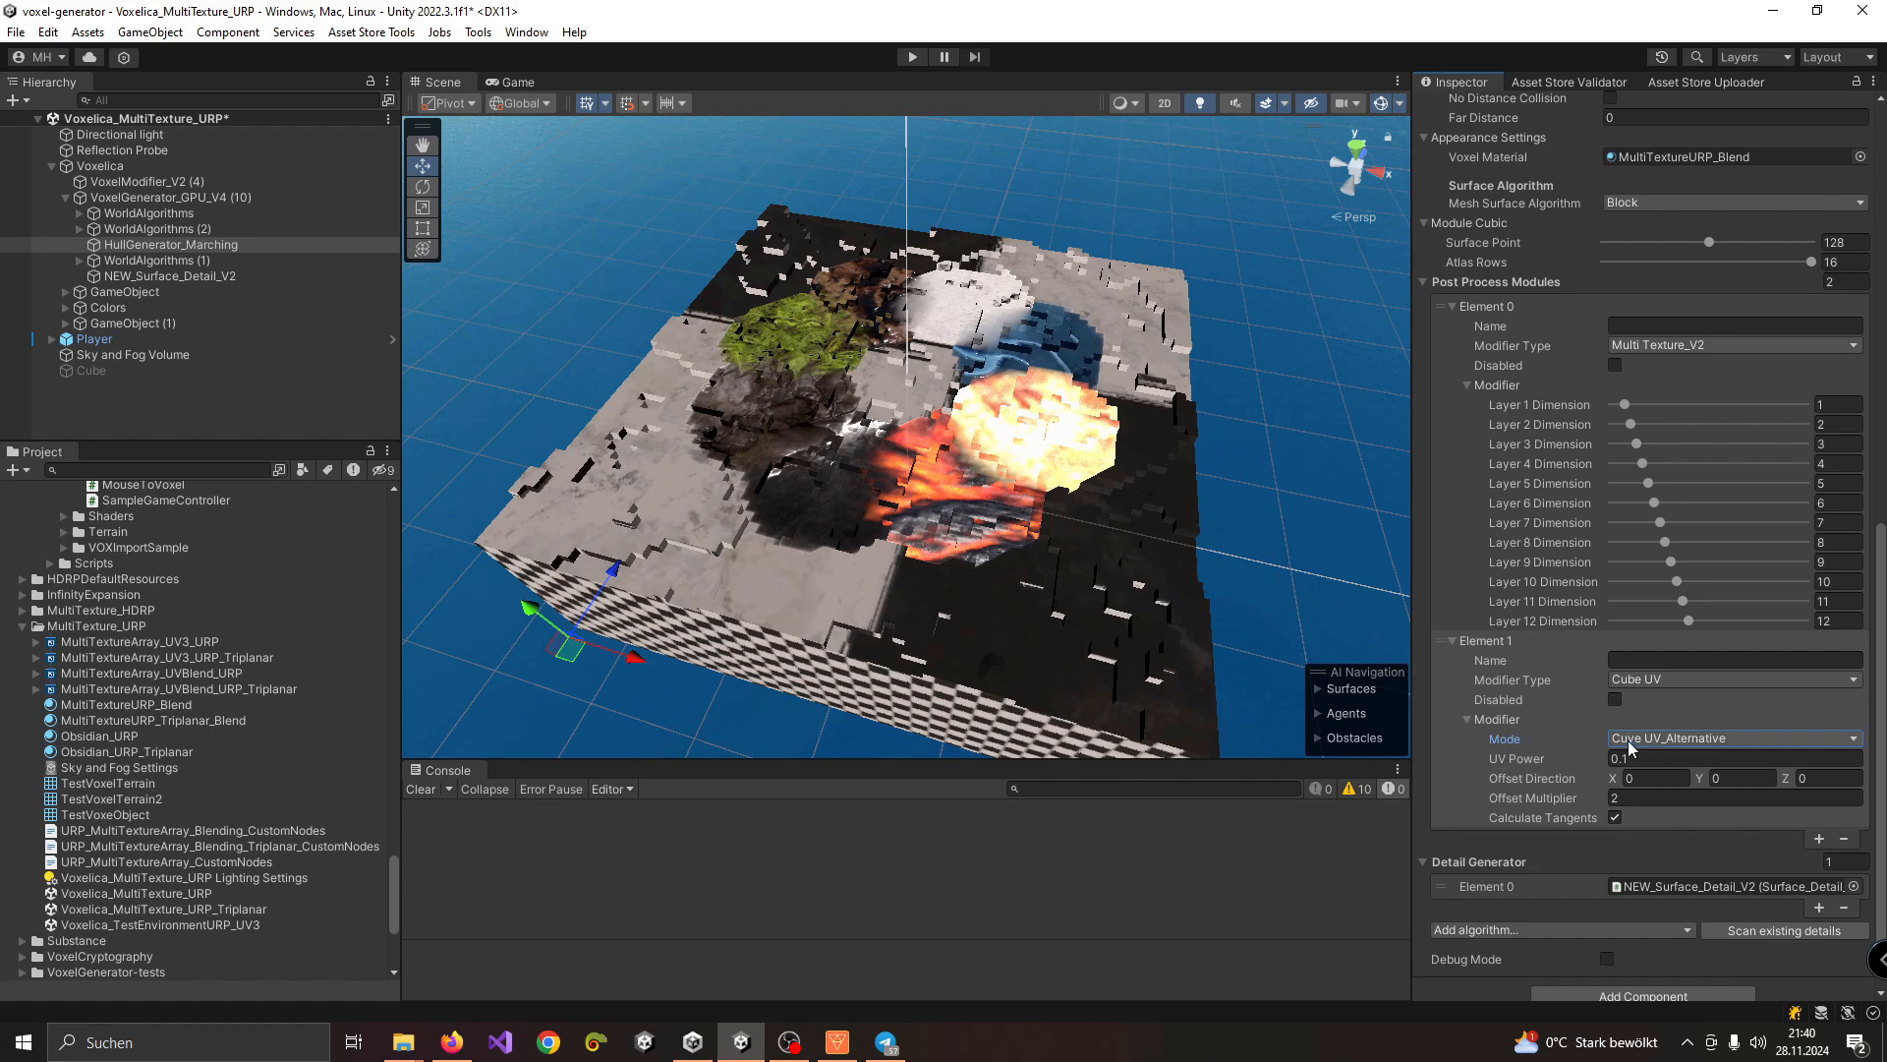
# Step: Try the Marching Cubes CPU mesh surface algorithm on the hull generator
pyautogui.scroll(4, 1649, 429)
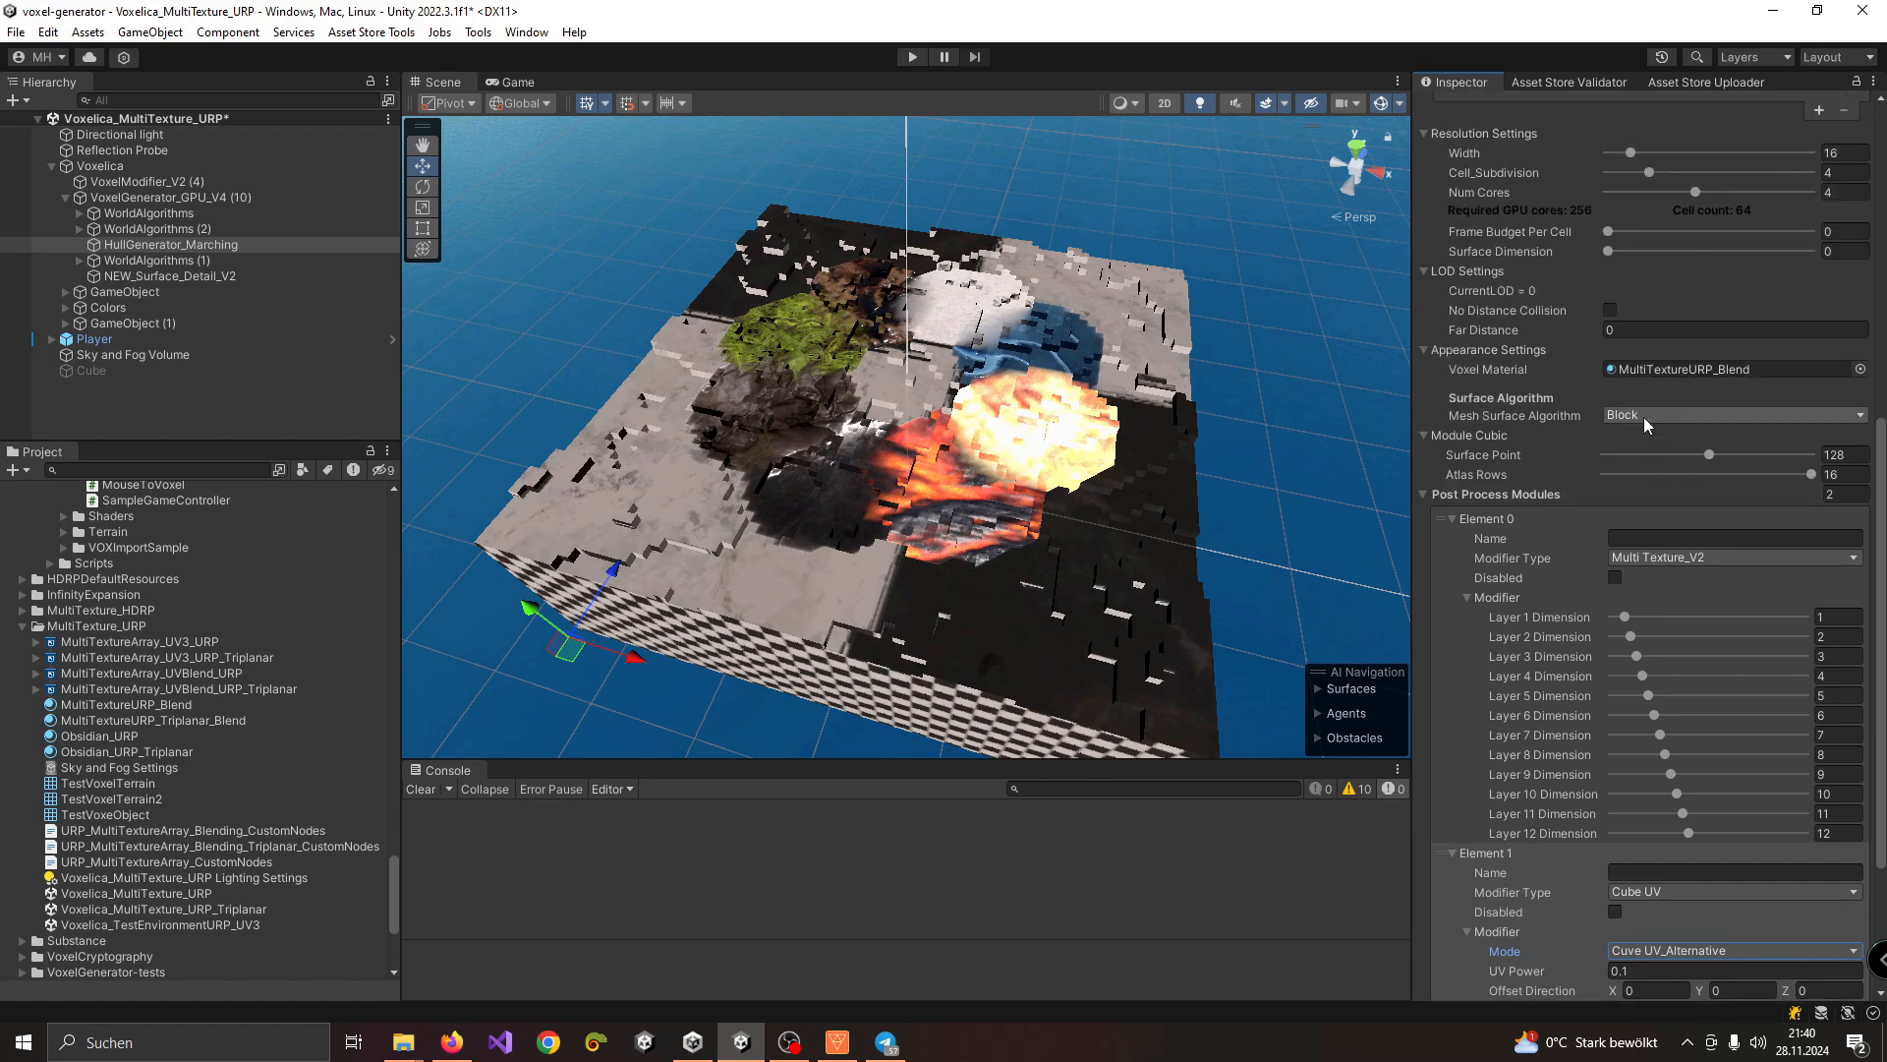
pyautogui.click(1646, 416)
pyautogui.click(1687, 479)
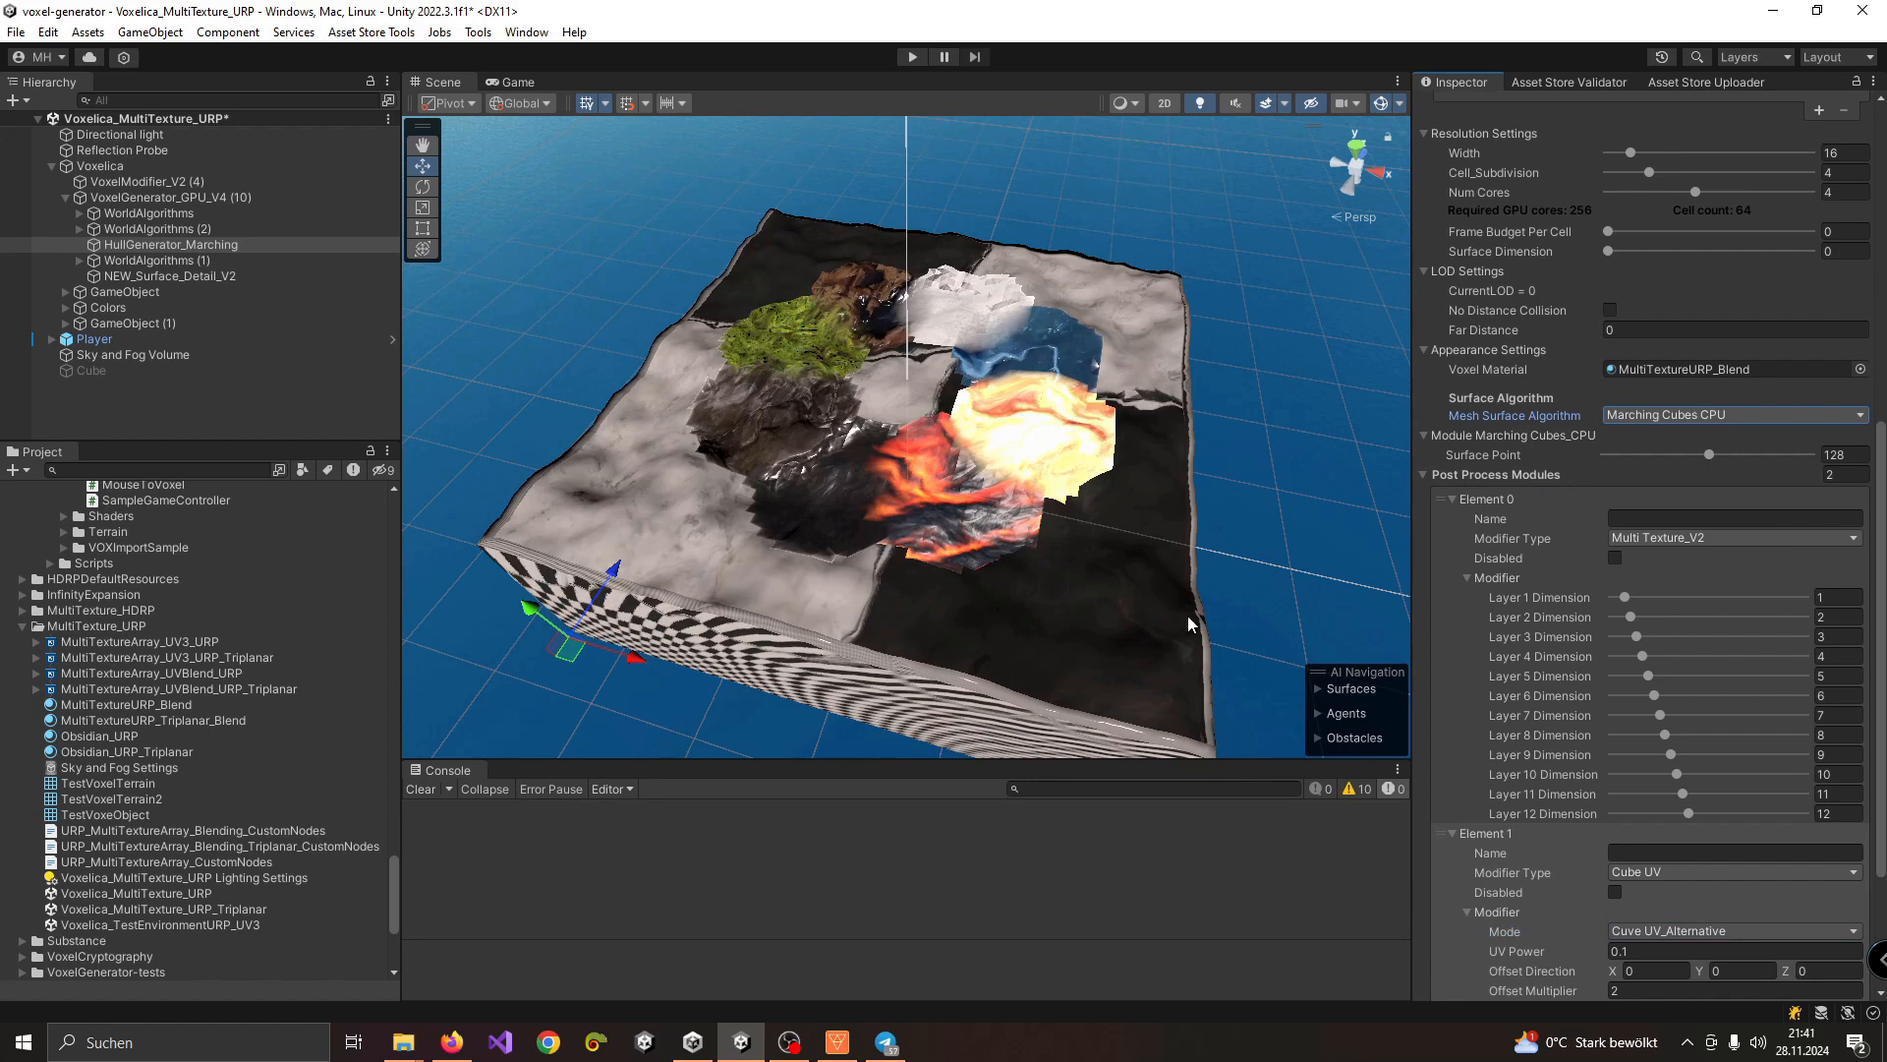
pyautogui.scroll(8, 947, 551)
pyautogui.scroll(-8, 947, 552)
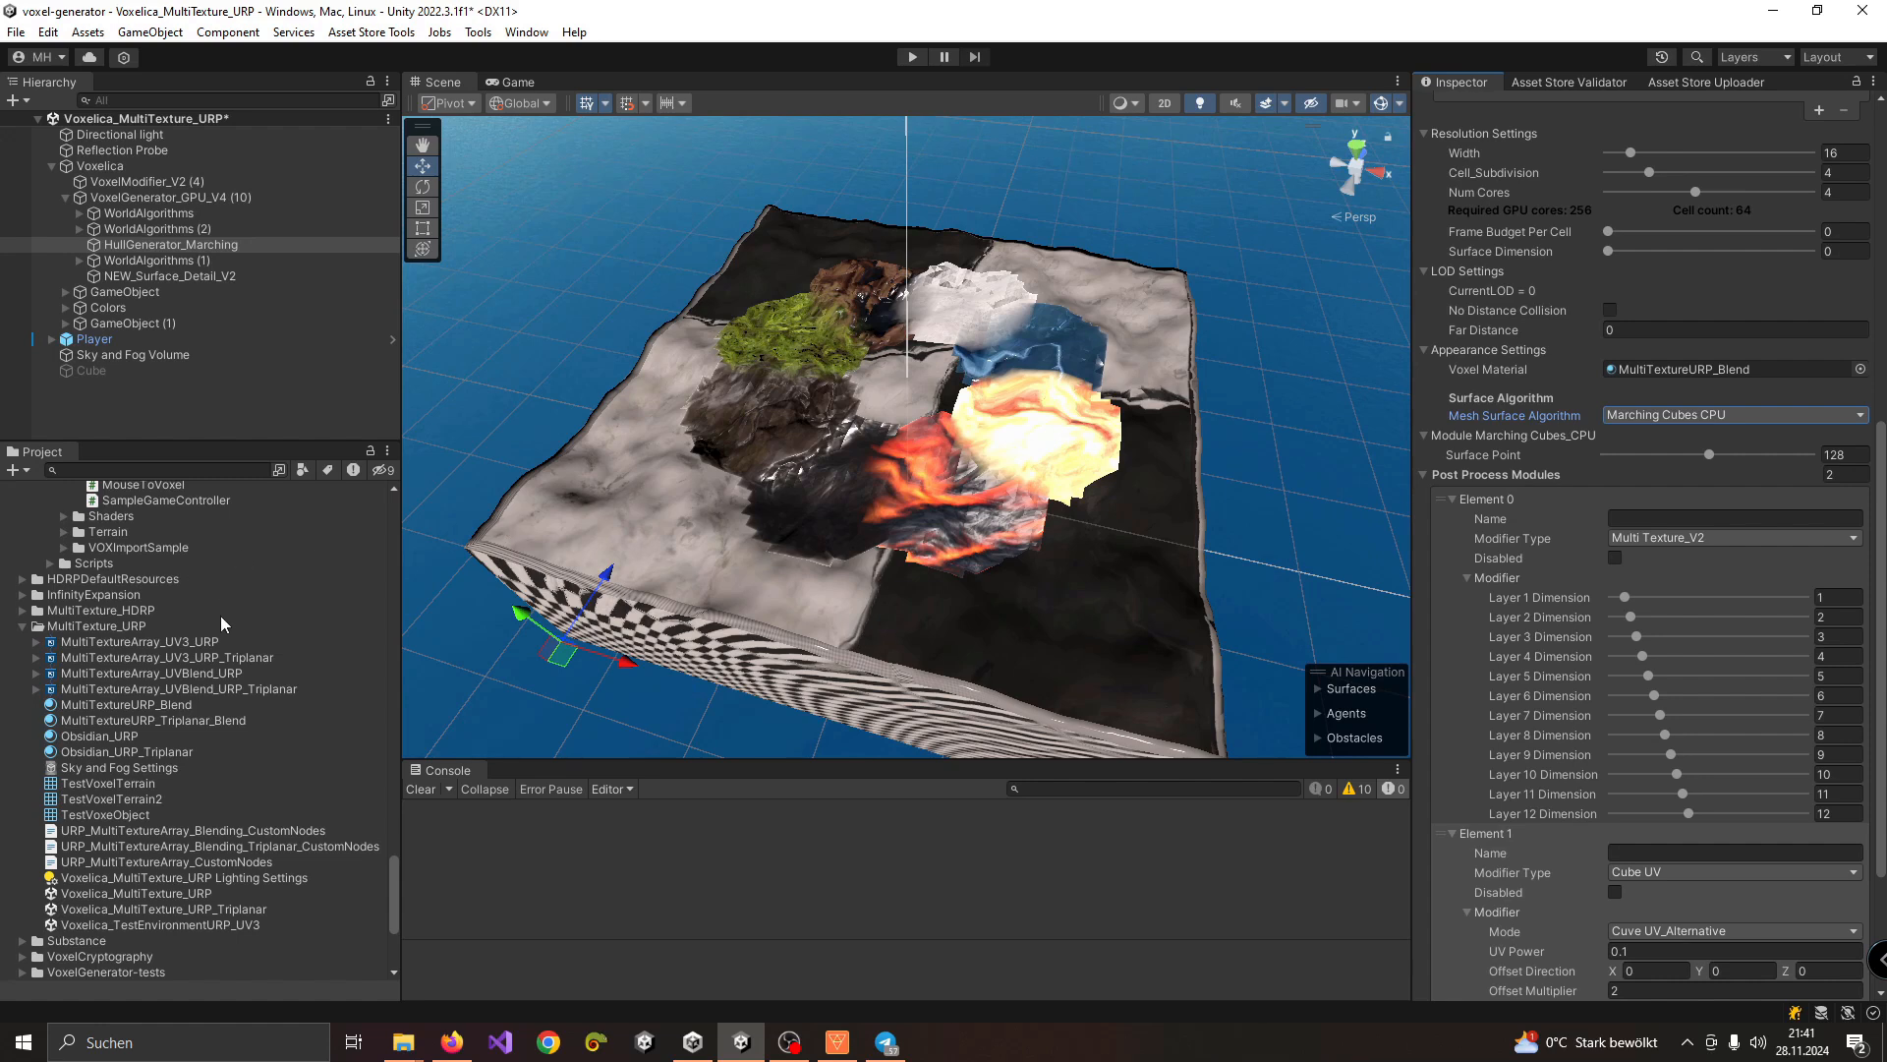
pyautogui.scroll(-3, 88, 714)
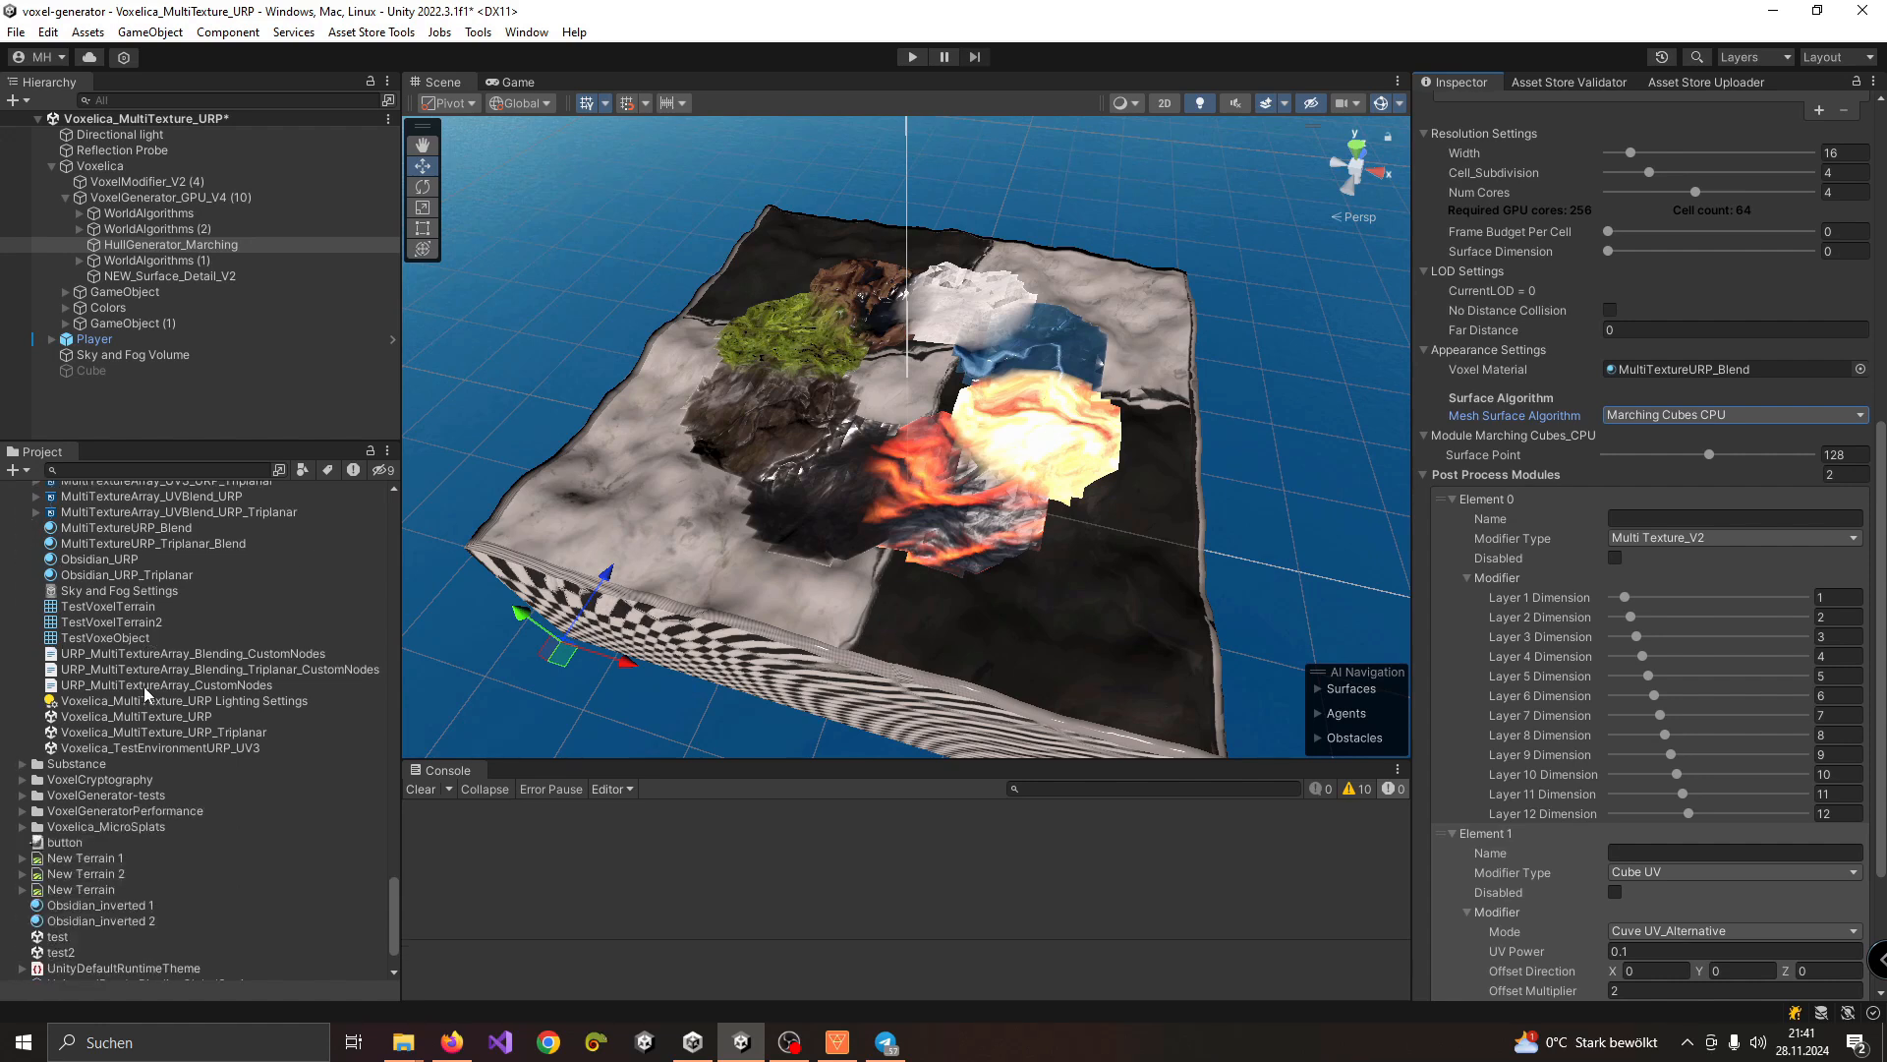
# Step: Switch the mesh surface algorithm to Block and disable the Cube UV post process module
pyautogui.click(1674, 539)
pyautogui.click(1644, 415)
pyautogui.click(1644, 414)
pyautogui.click(1653, 501)
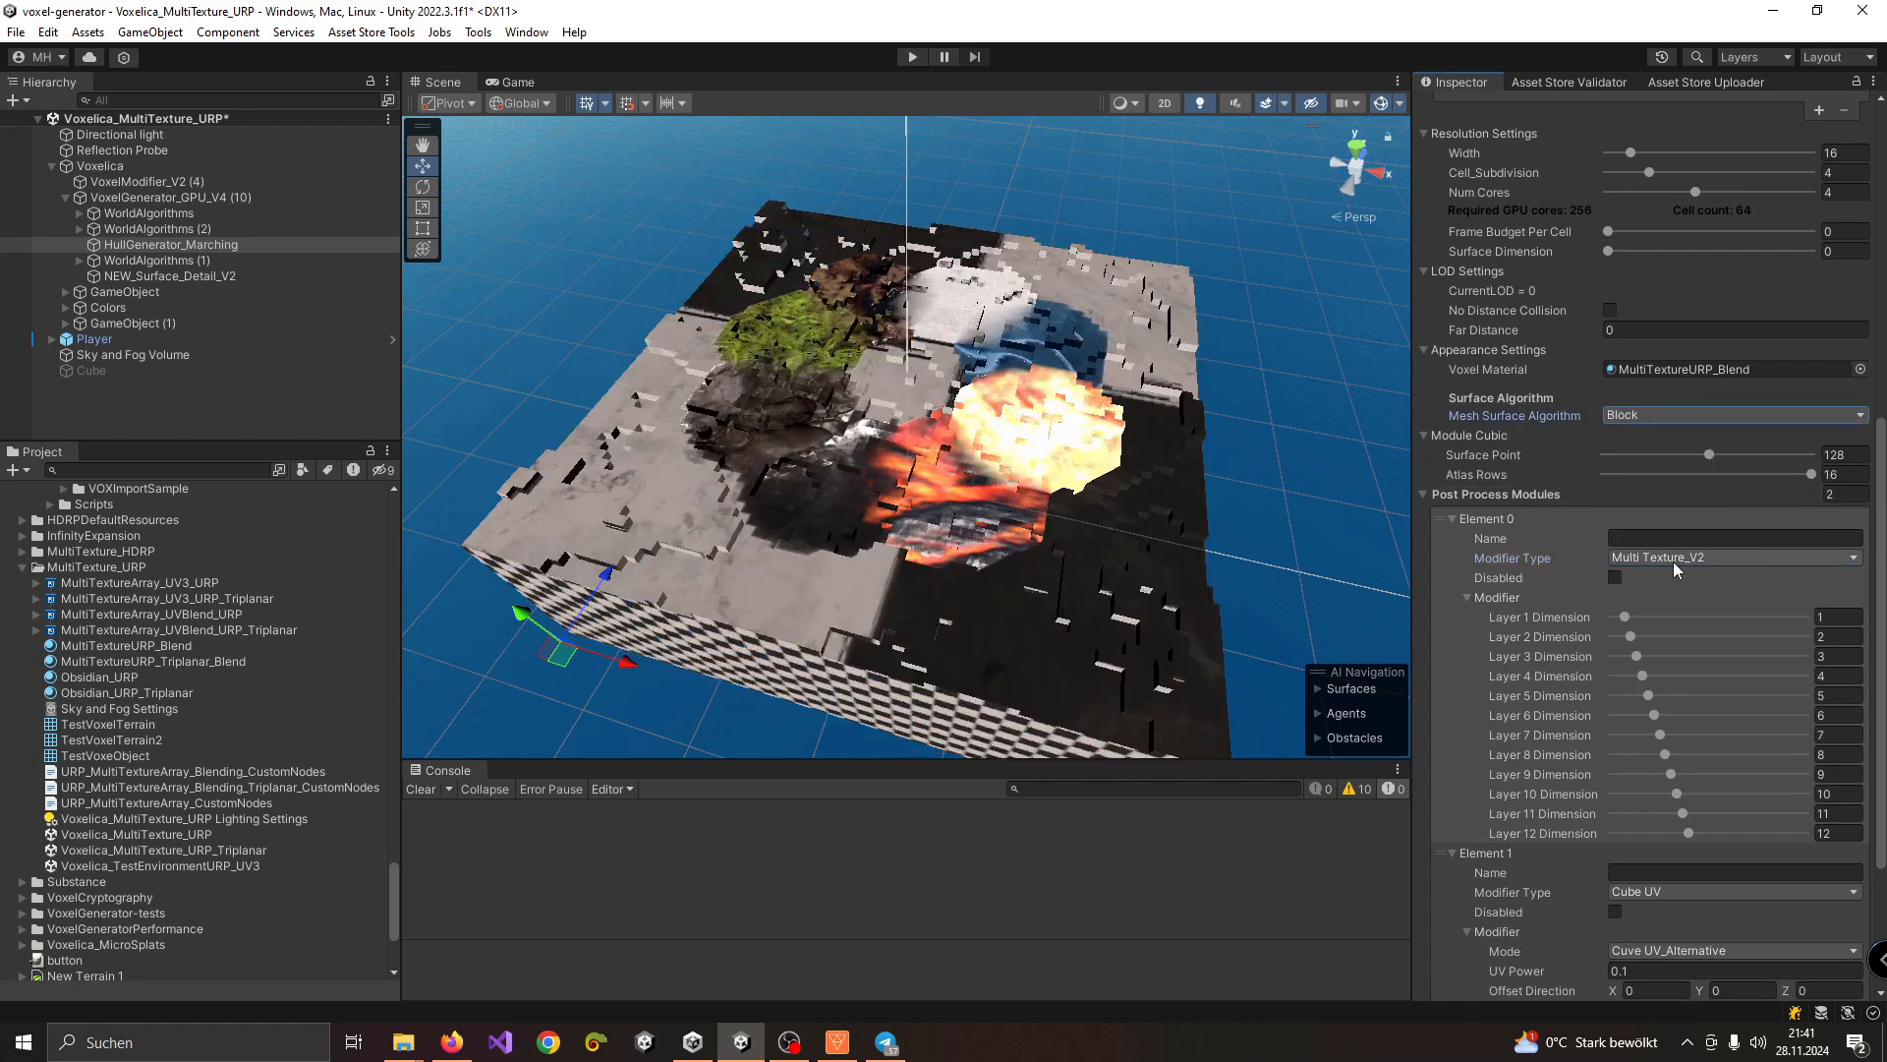
pyautogui.scroll(-1, 1651, 688)
pyautogui.click(1615, 858)
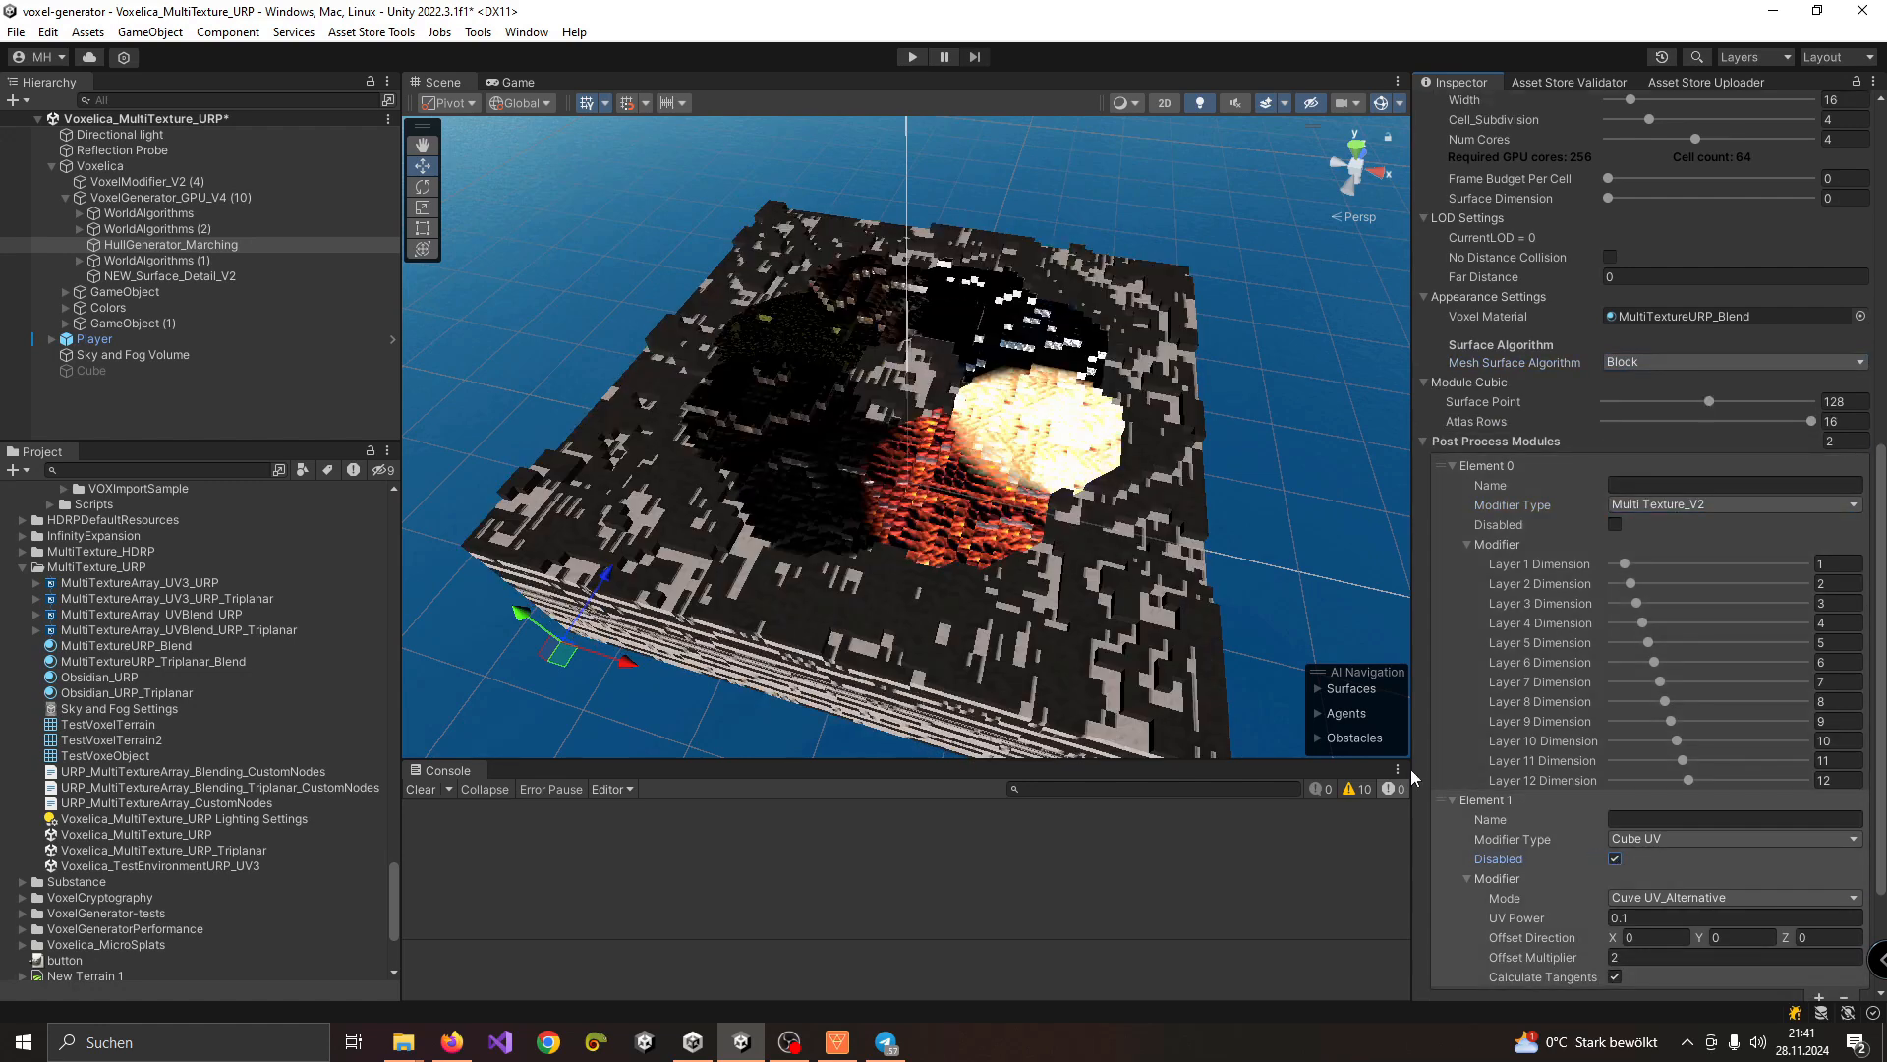
# Step: Browse the project's materials for a replacement for the hull generator's voxel material, and locate the assigned MultiTextureURP_Blend asset
pyautogui.scroll(1, 1649, 487)
pyautogui.scroll(1, 1648, 487)
pyautogui.click(1861, 423)
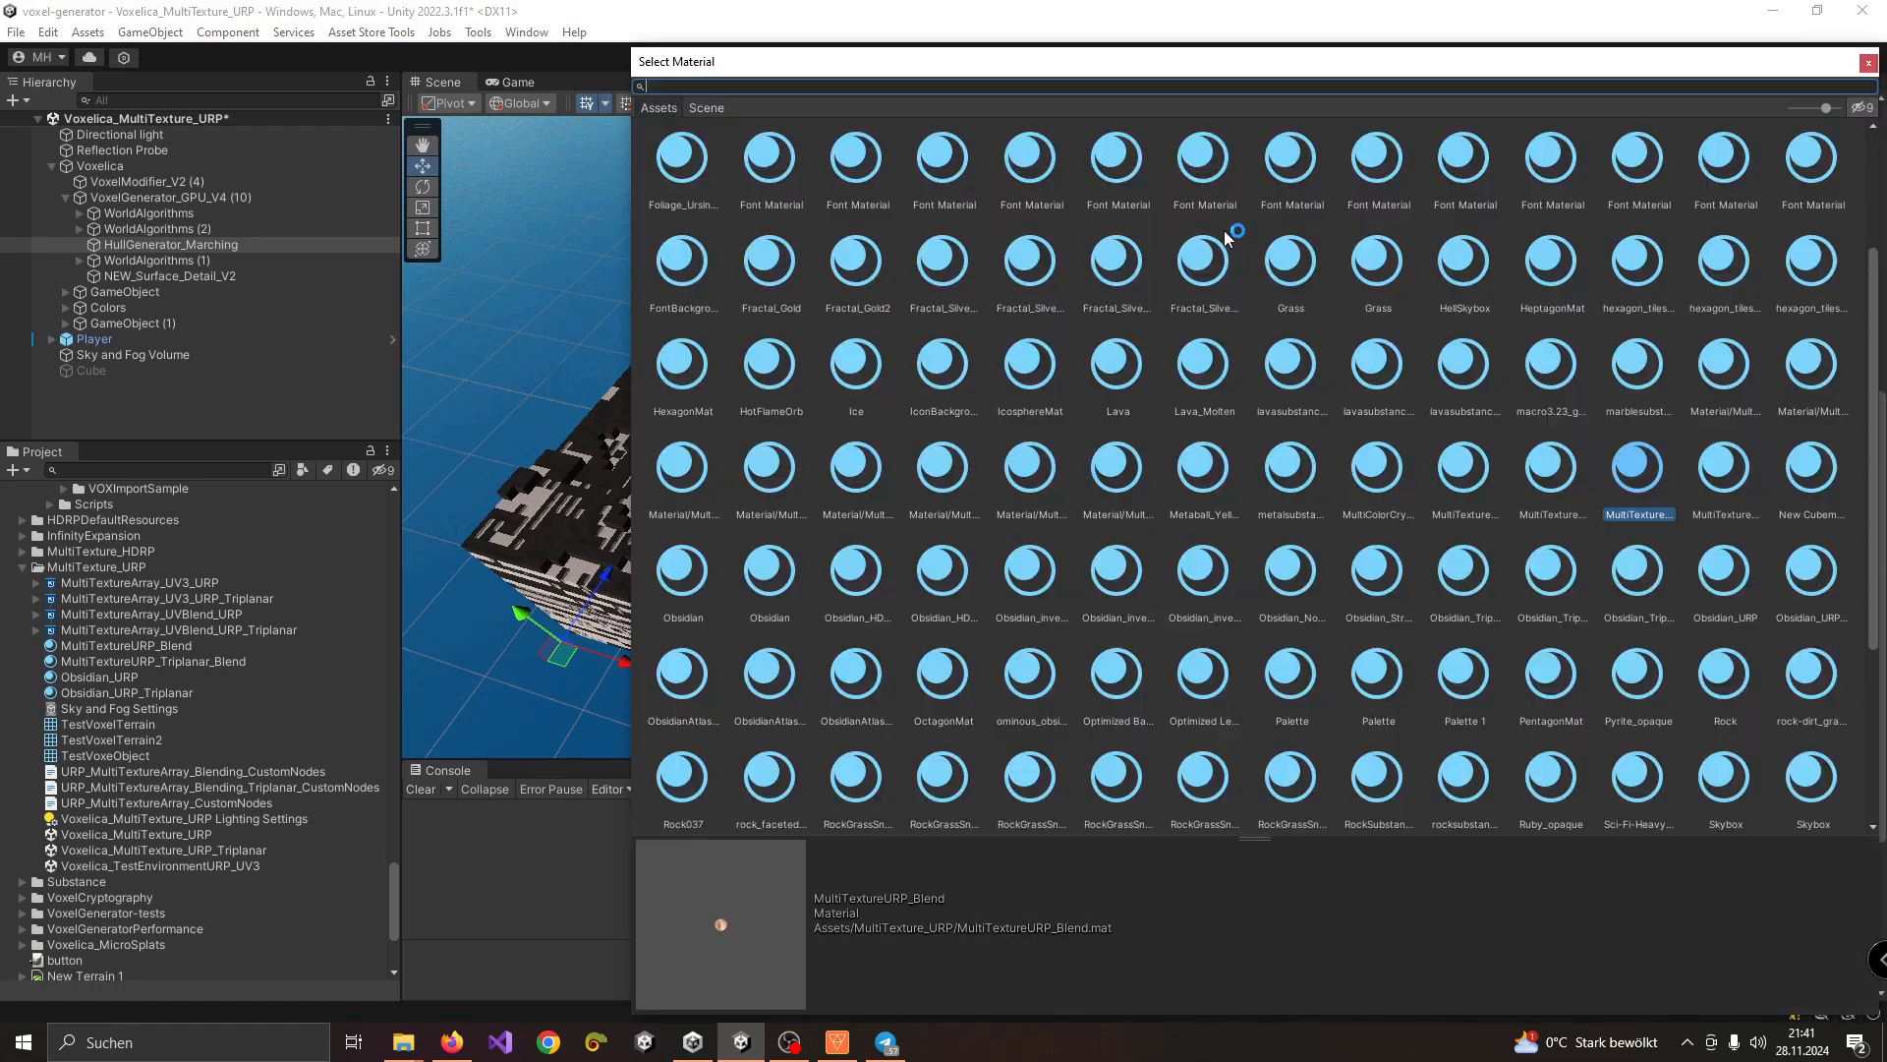
pyautogui.scroll(3, 1548, 349)
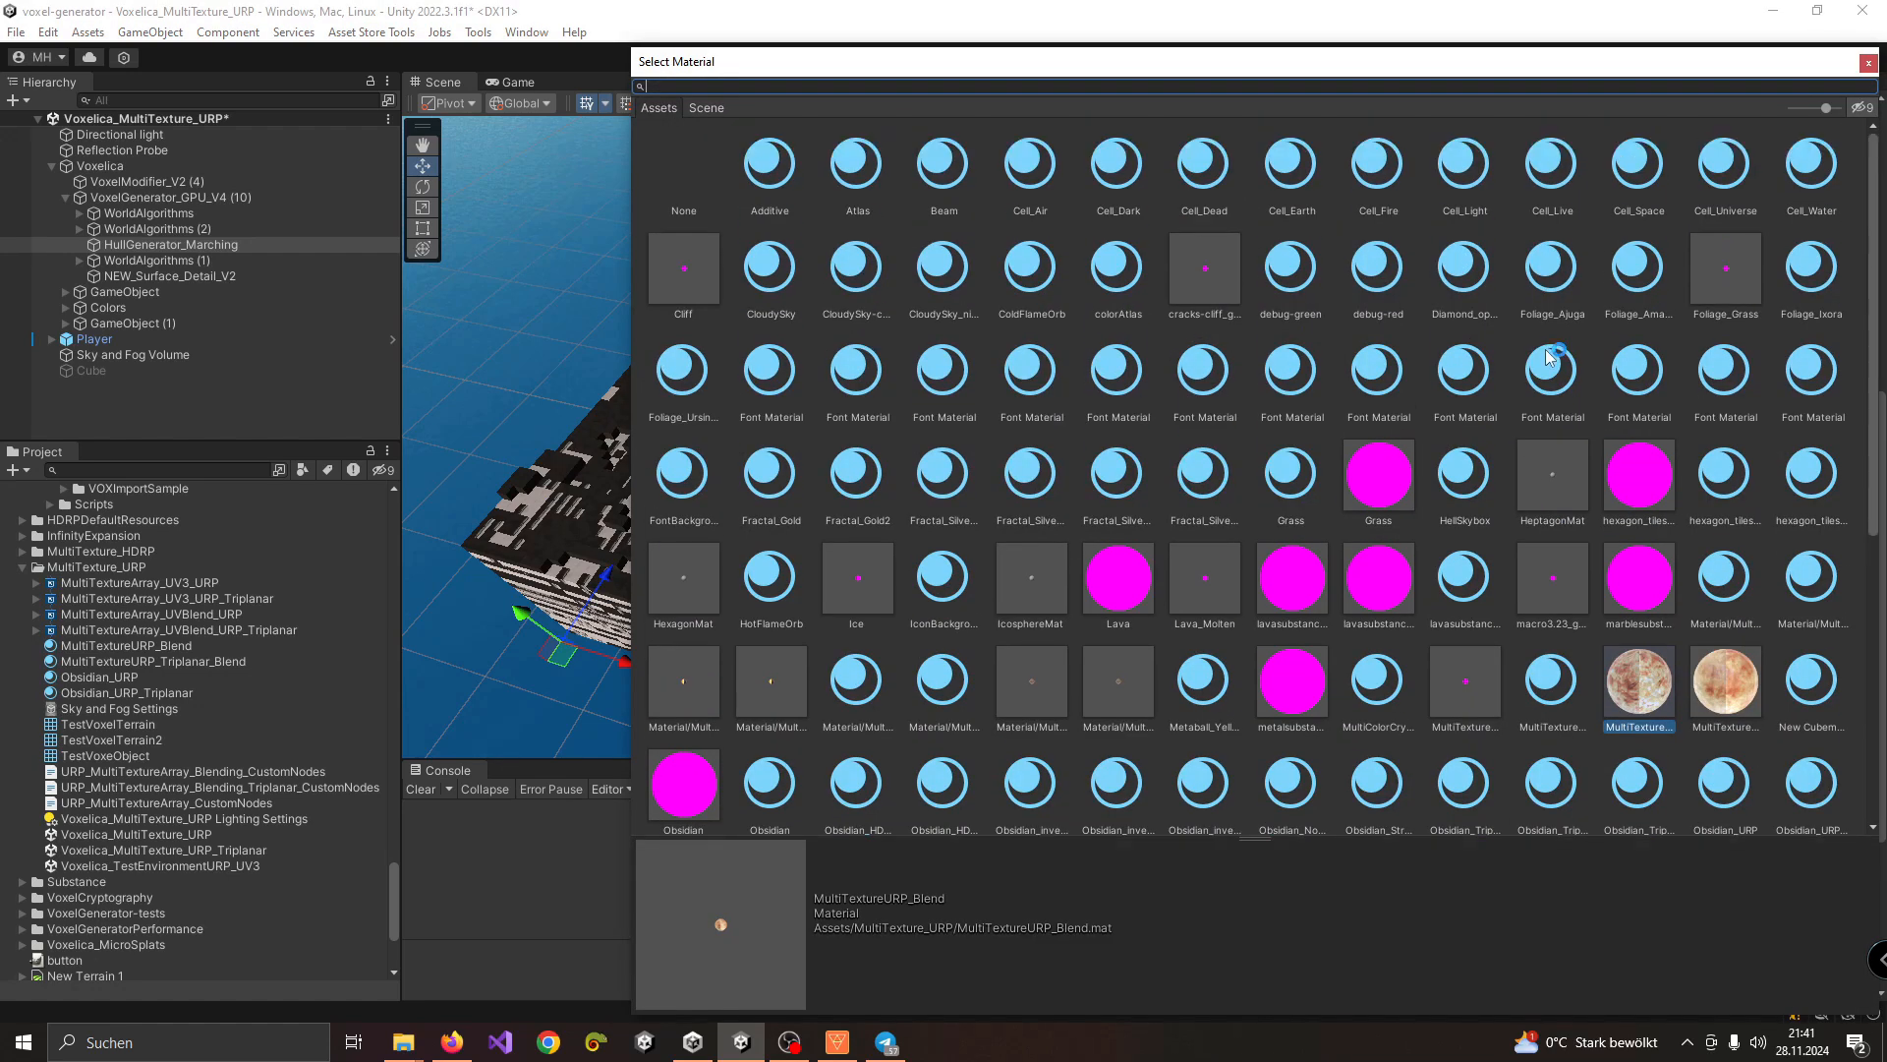
pyautogui.moveTo(1871, 265)
pyautogui.mouseDown()
pyautogui.moveTo(1870, 282)
pyautogui.moveTo(1871, 266)
pyautogui.mouseUp()
pyautogui.moveTo(1826, 109)
pyautogui.mouseDown()
pyautogui.moveTo(1779, 108)
pyautogui.moveTo(1838, 108)
pyautogui.mouseUp()
pyautogui.scroll(5, 1376, 295)
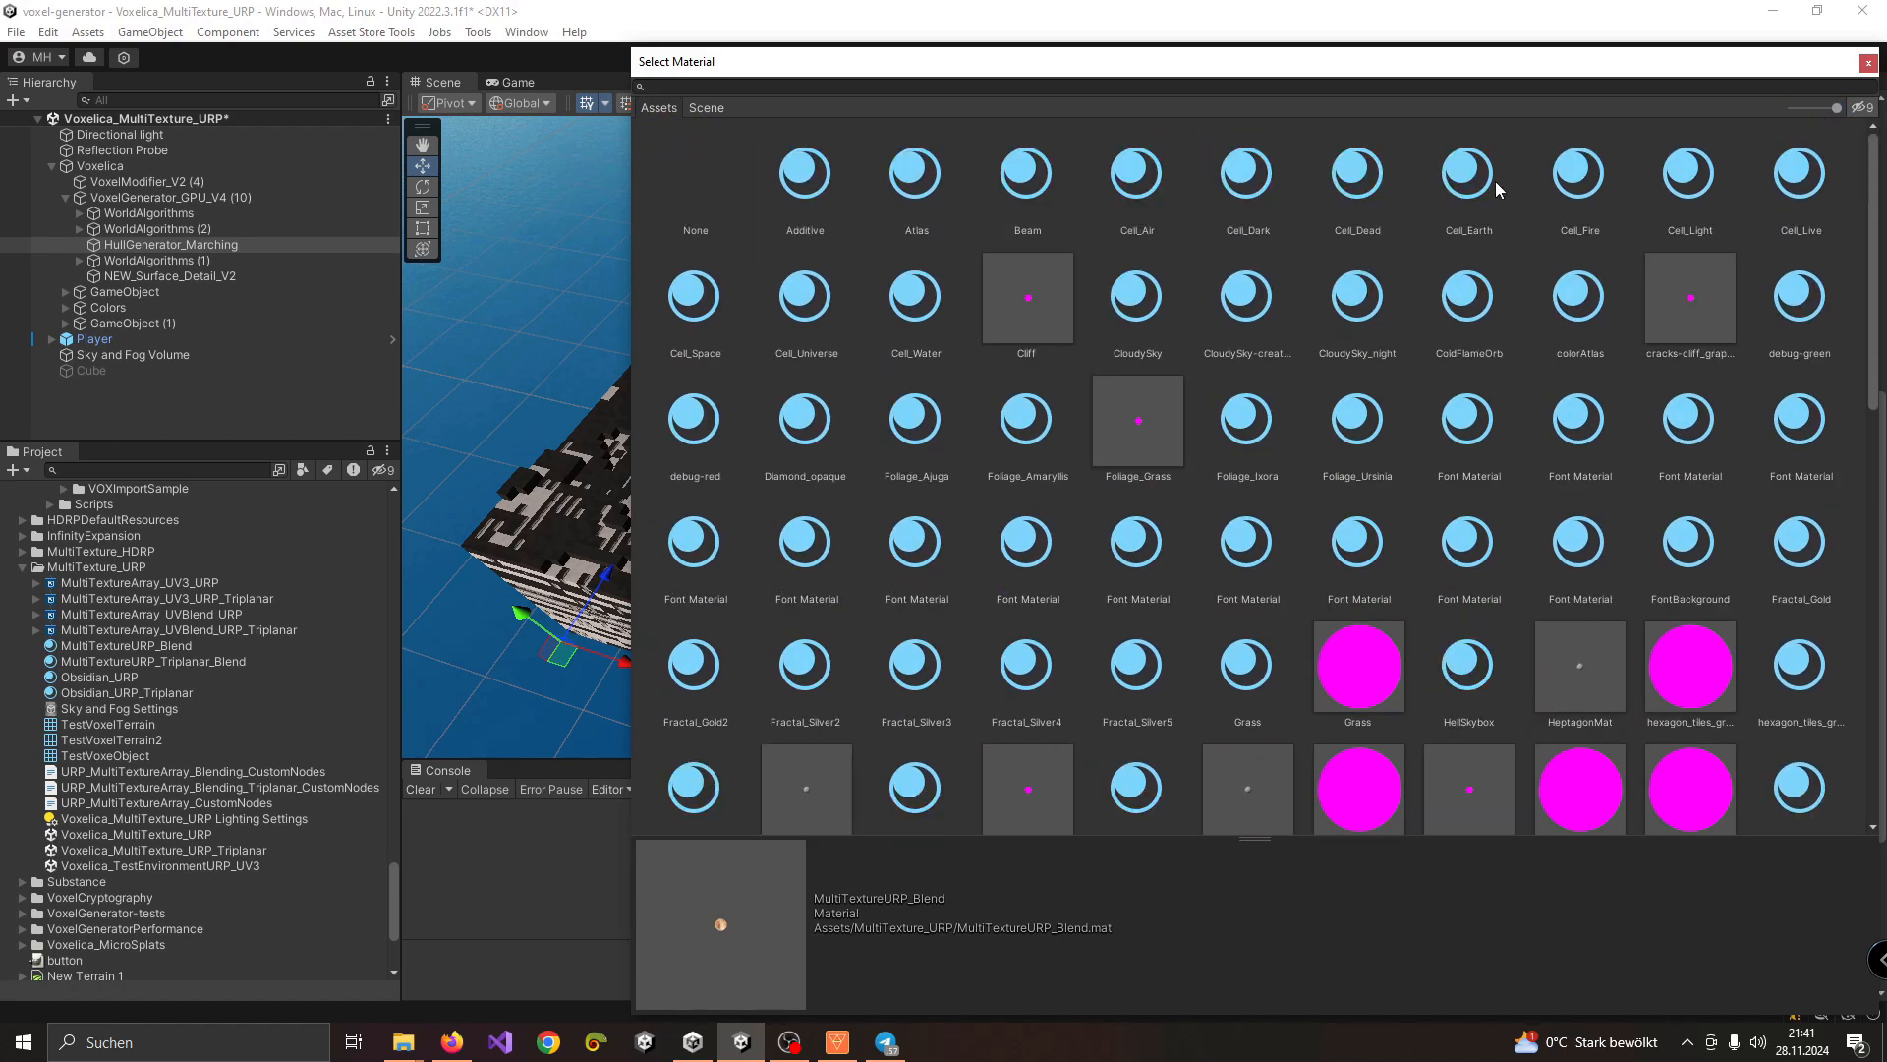
pyautogui.click(1868, 64)
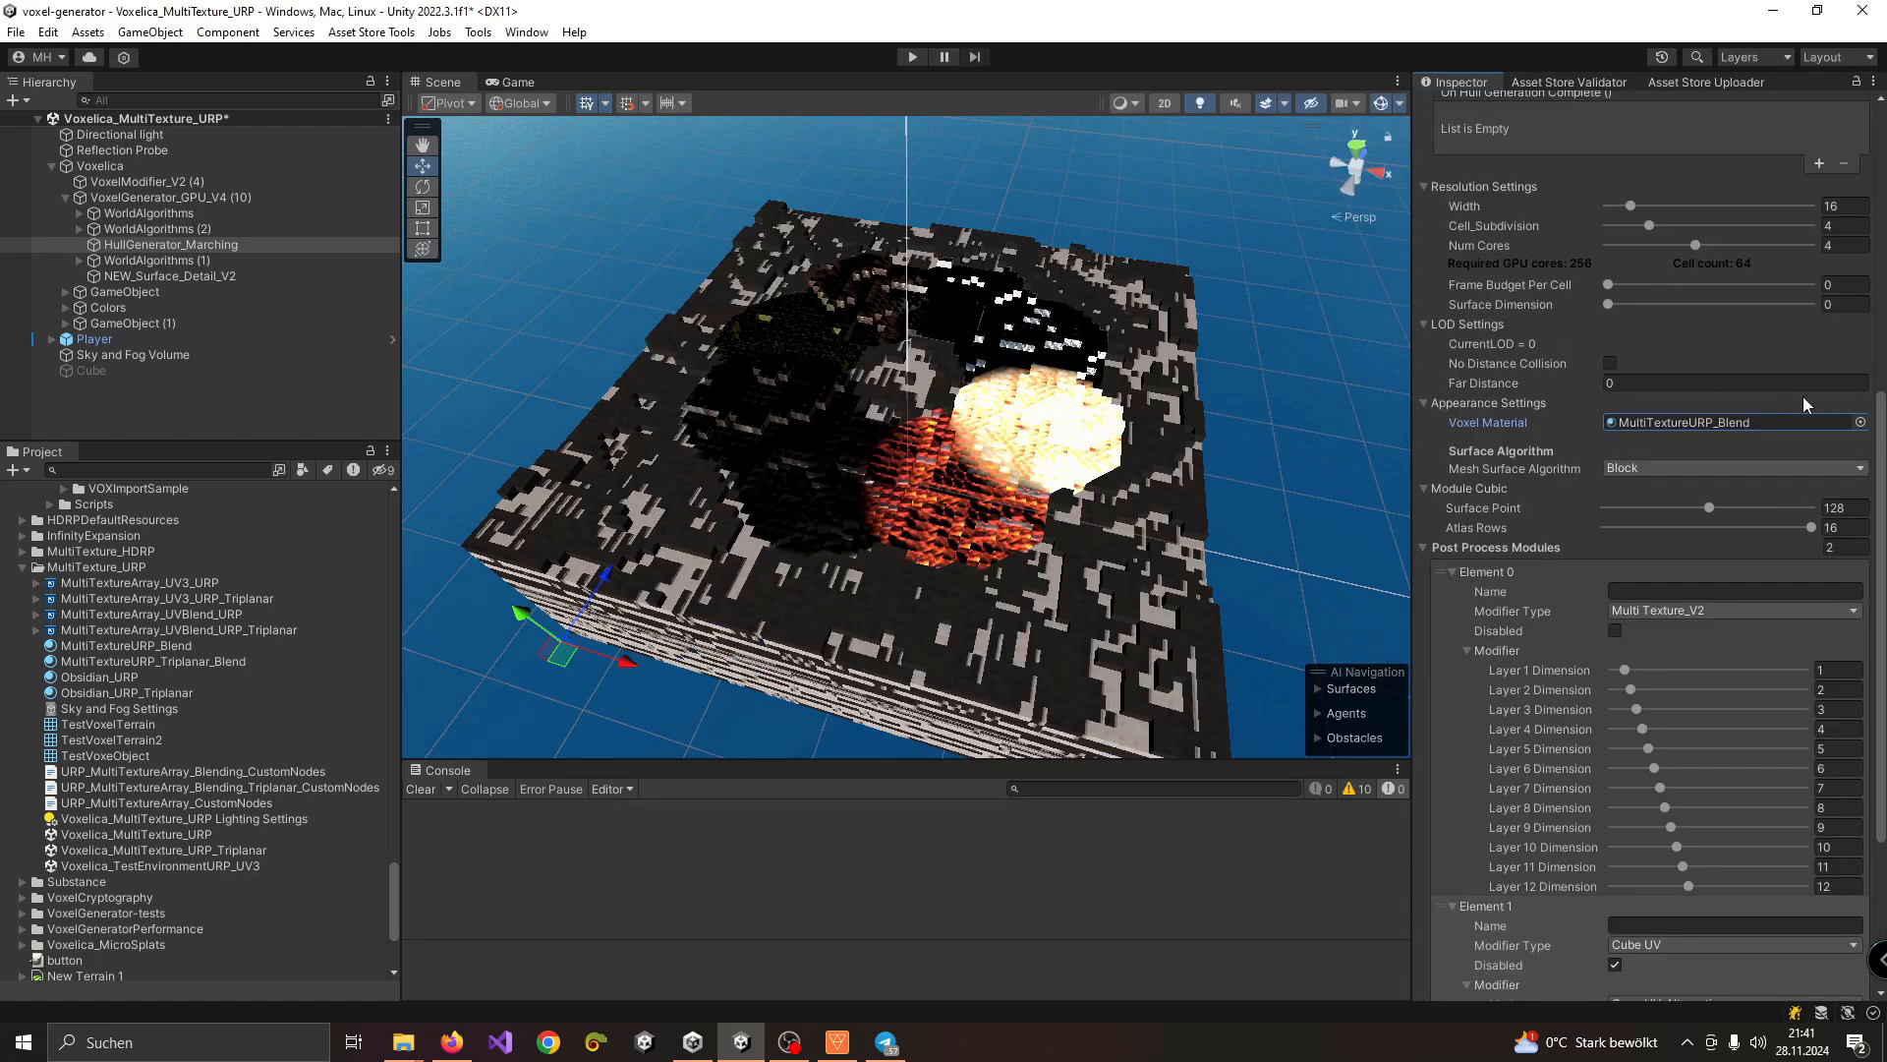
pyautogui.click(1820, 421)
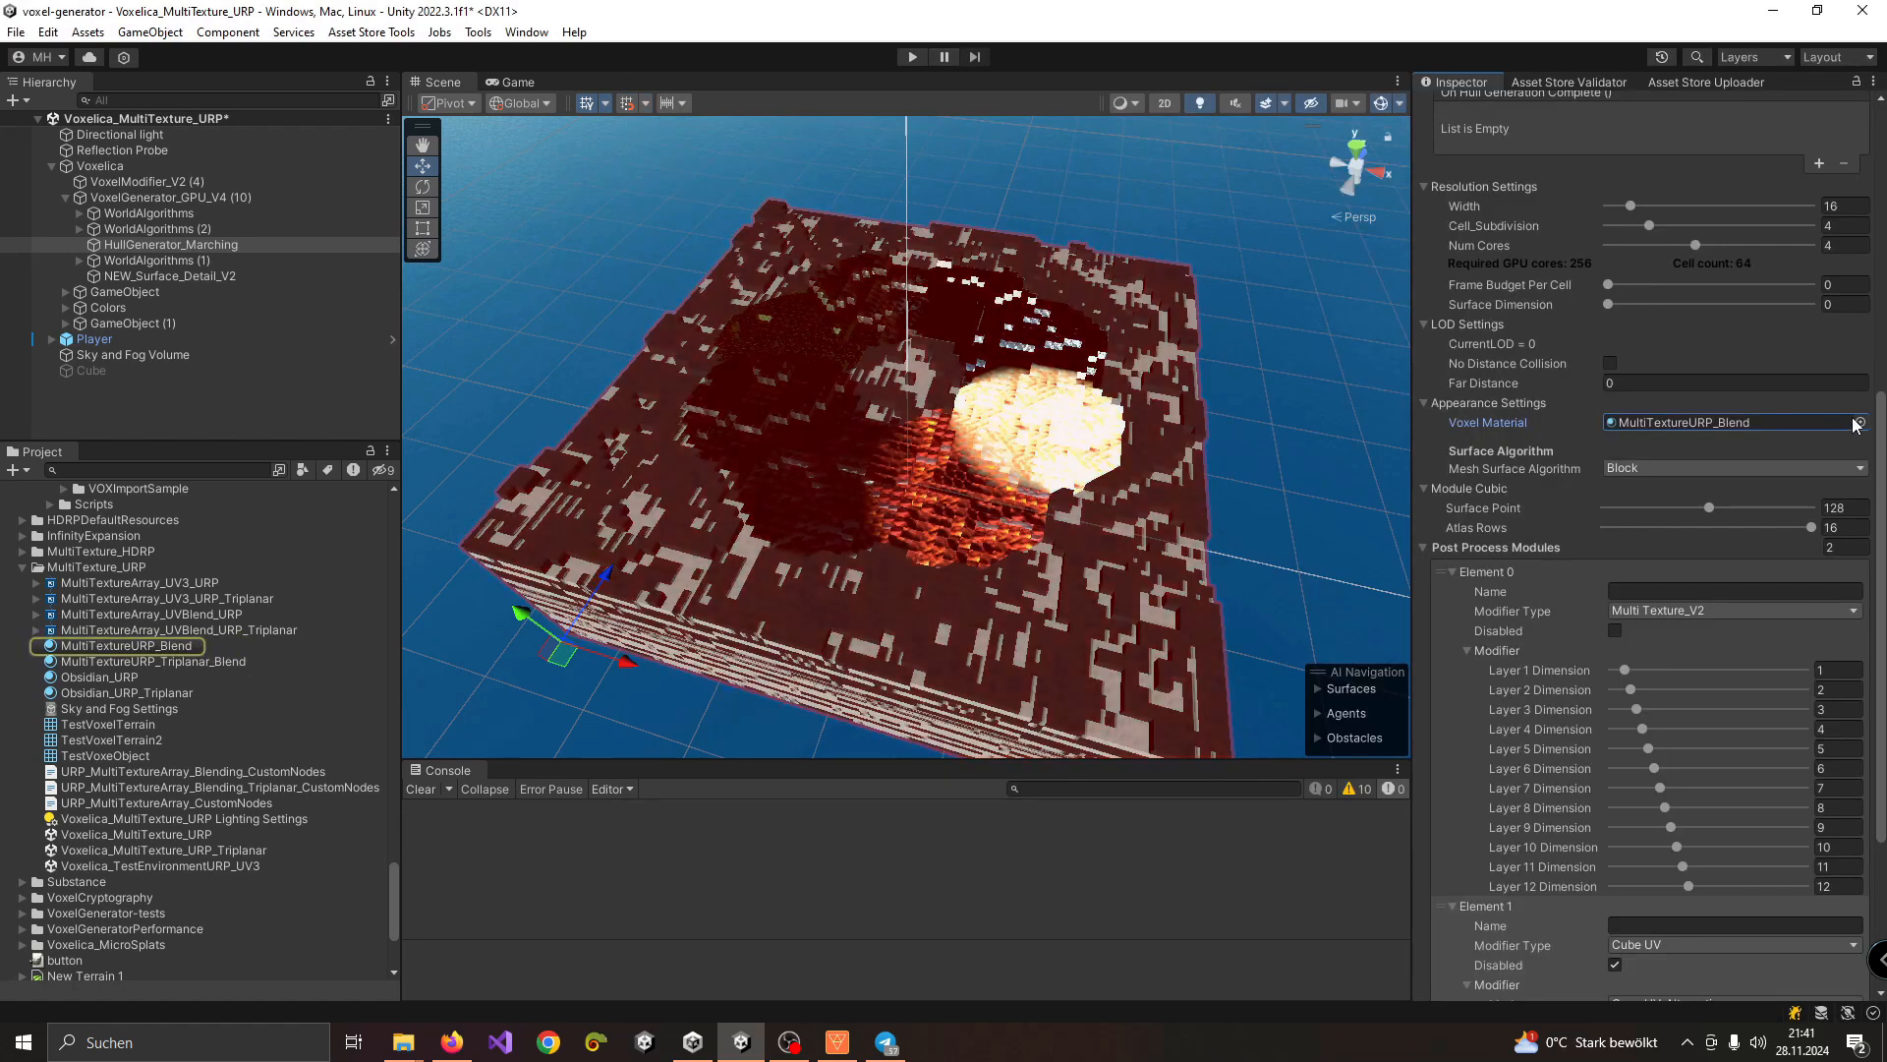
pyautogui.click(1860, 422)
pyautogui.scroll(5, 1272, 325)
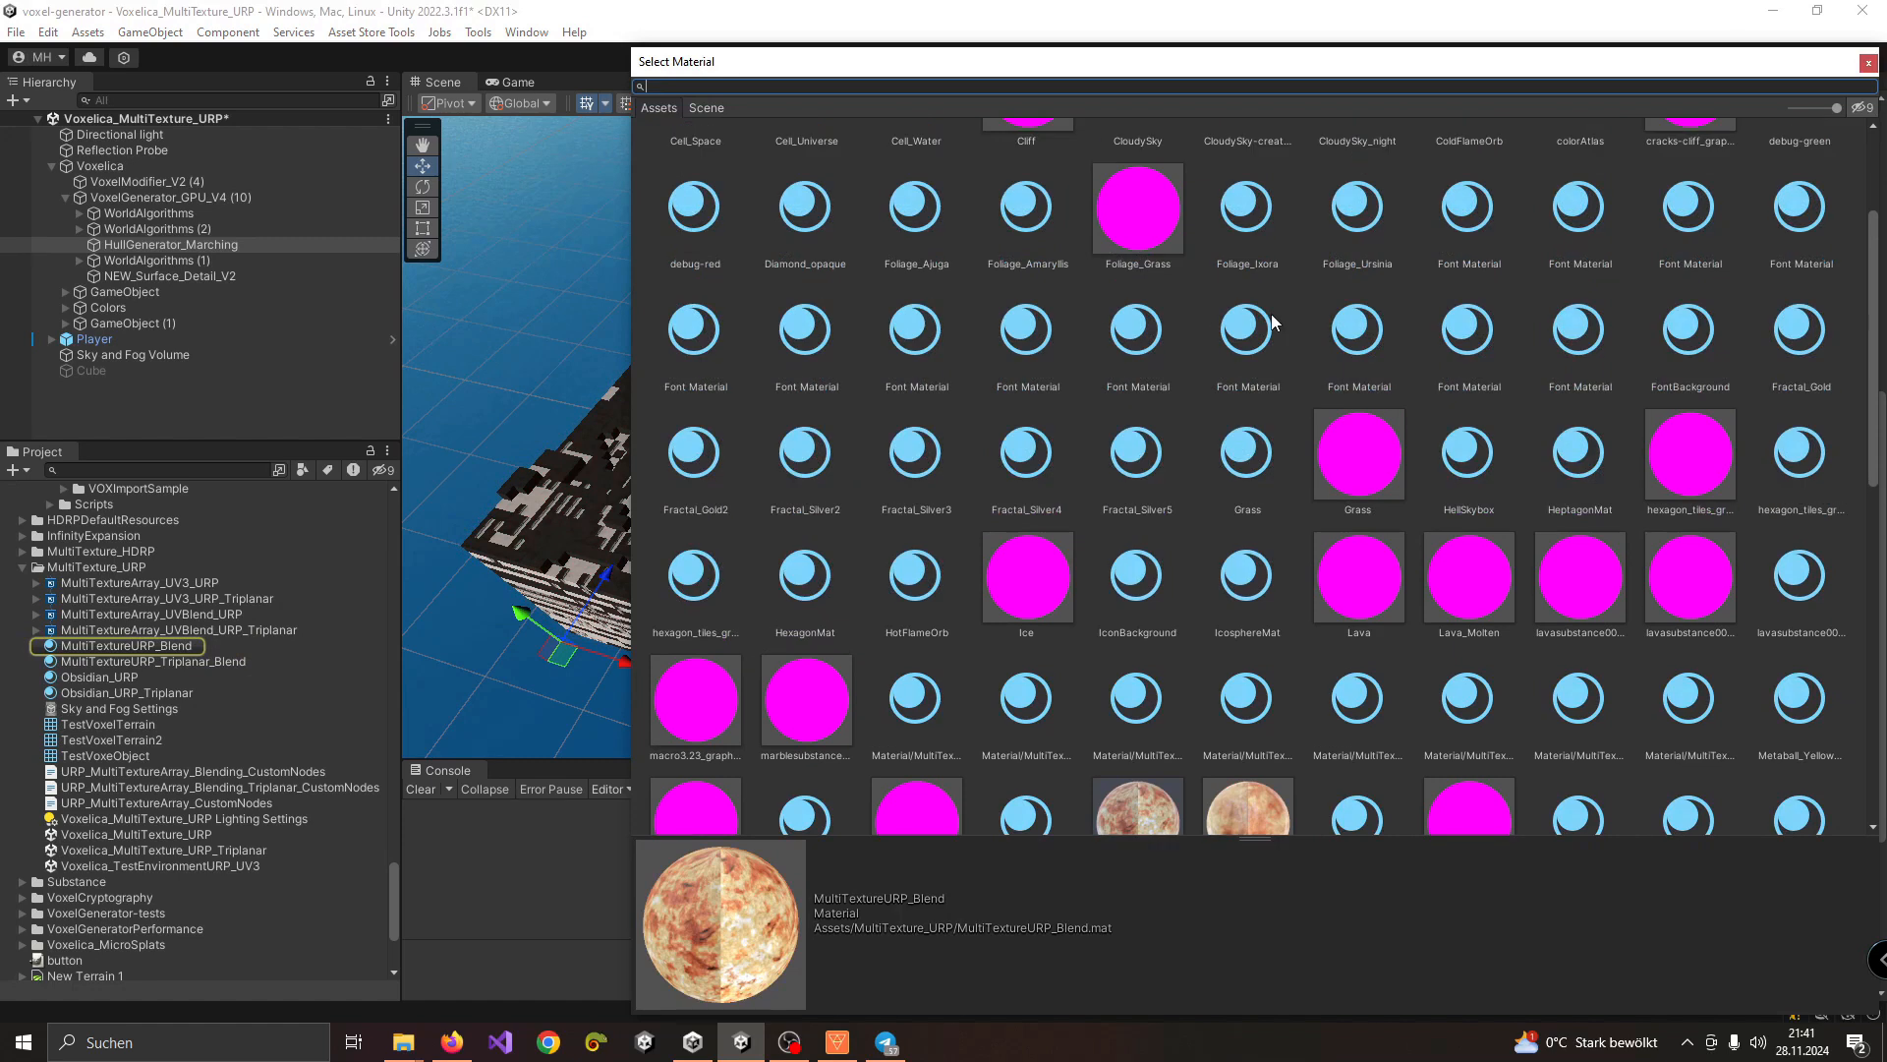
pyautogui.click(1867, 62)
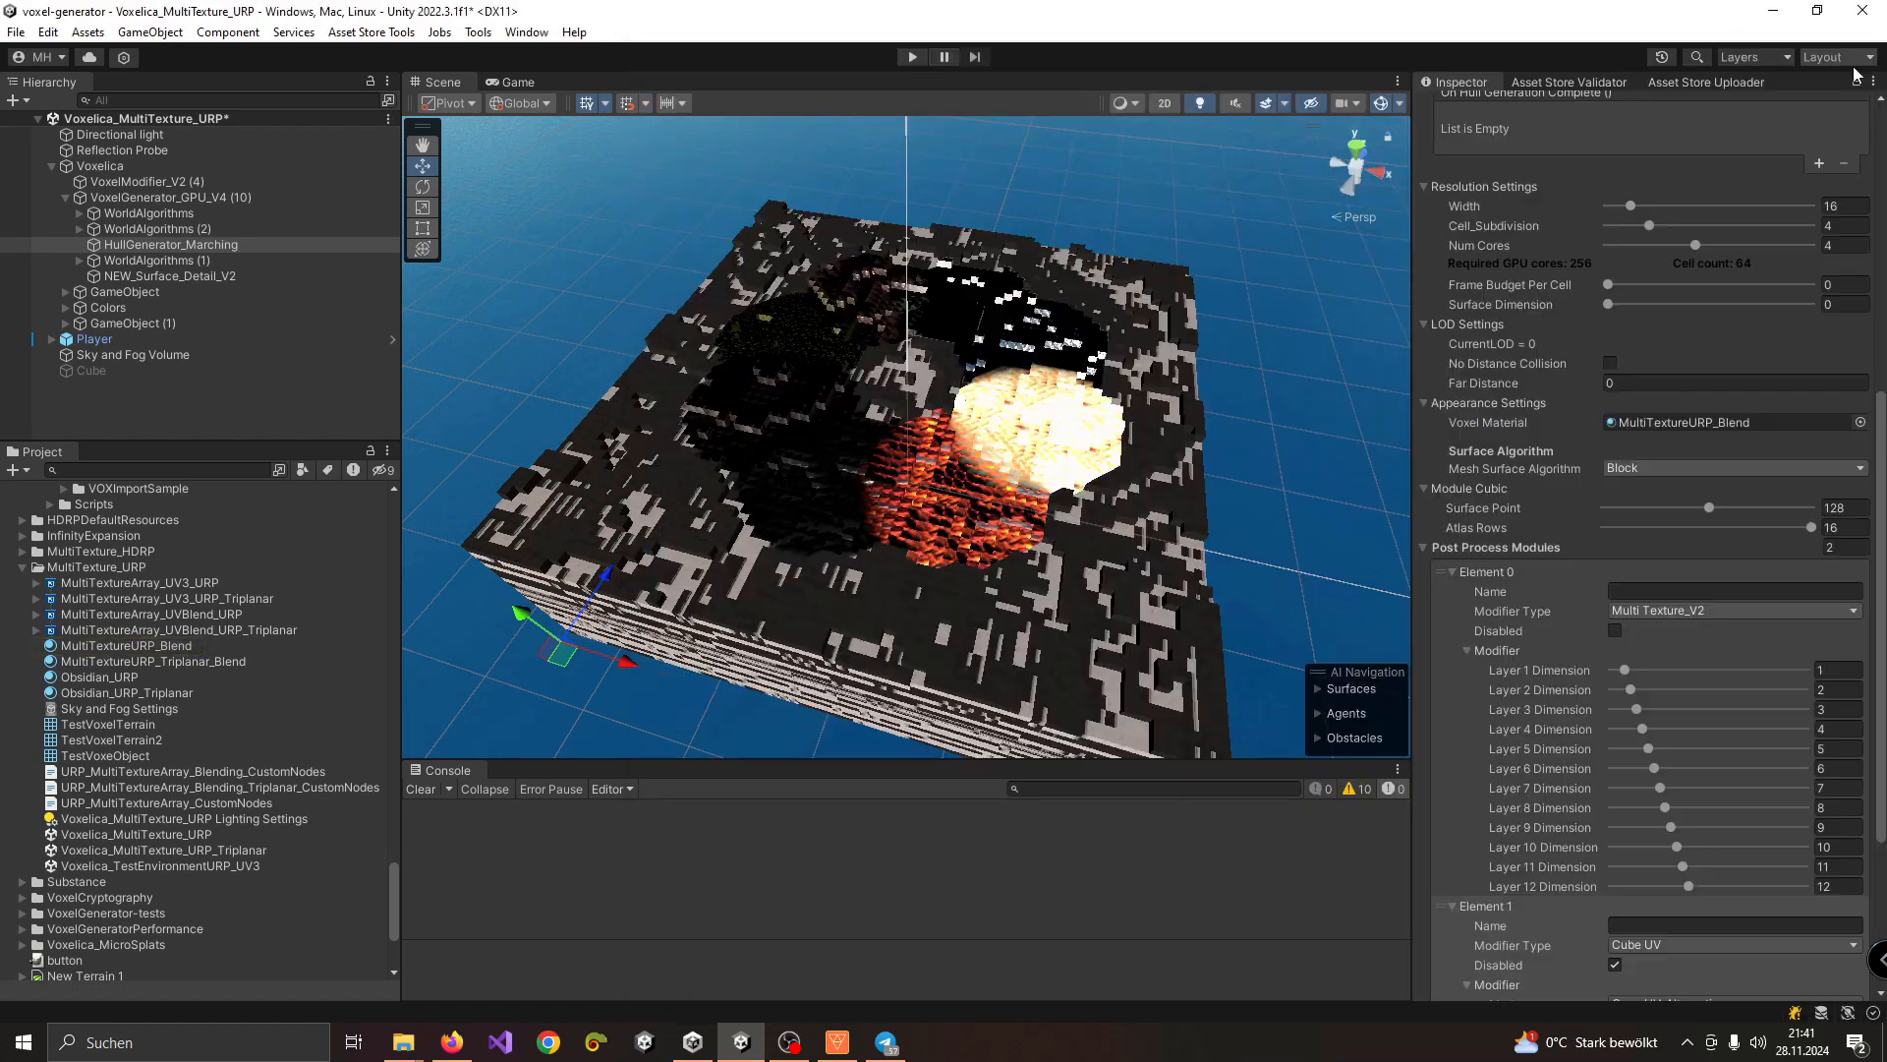
# Step: Create a material in the project's Assets folder and accept the default name New Material
pyautogui.click(23, 569)
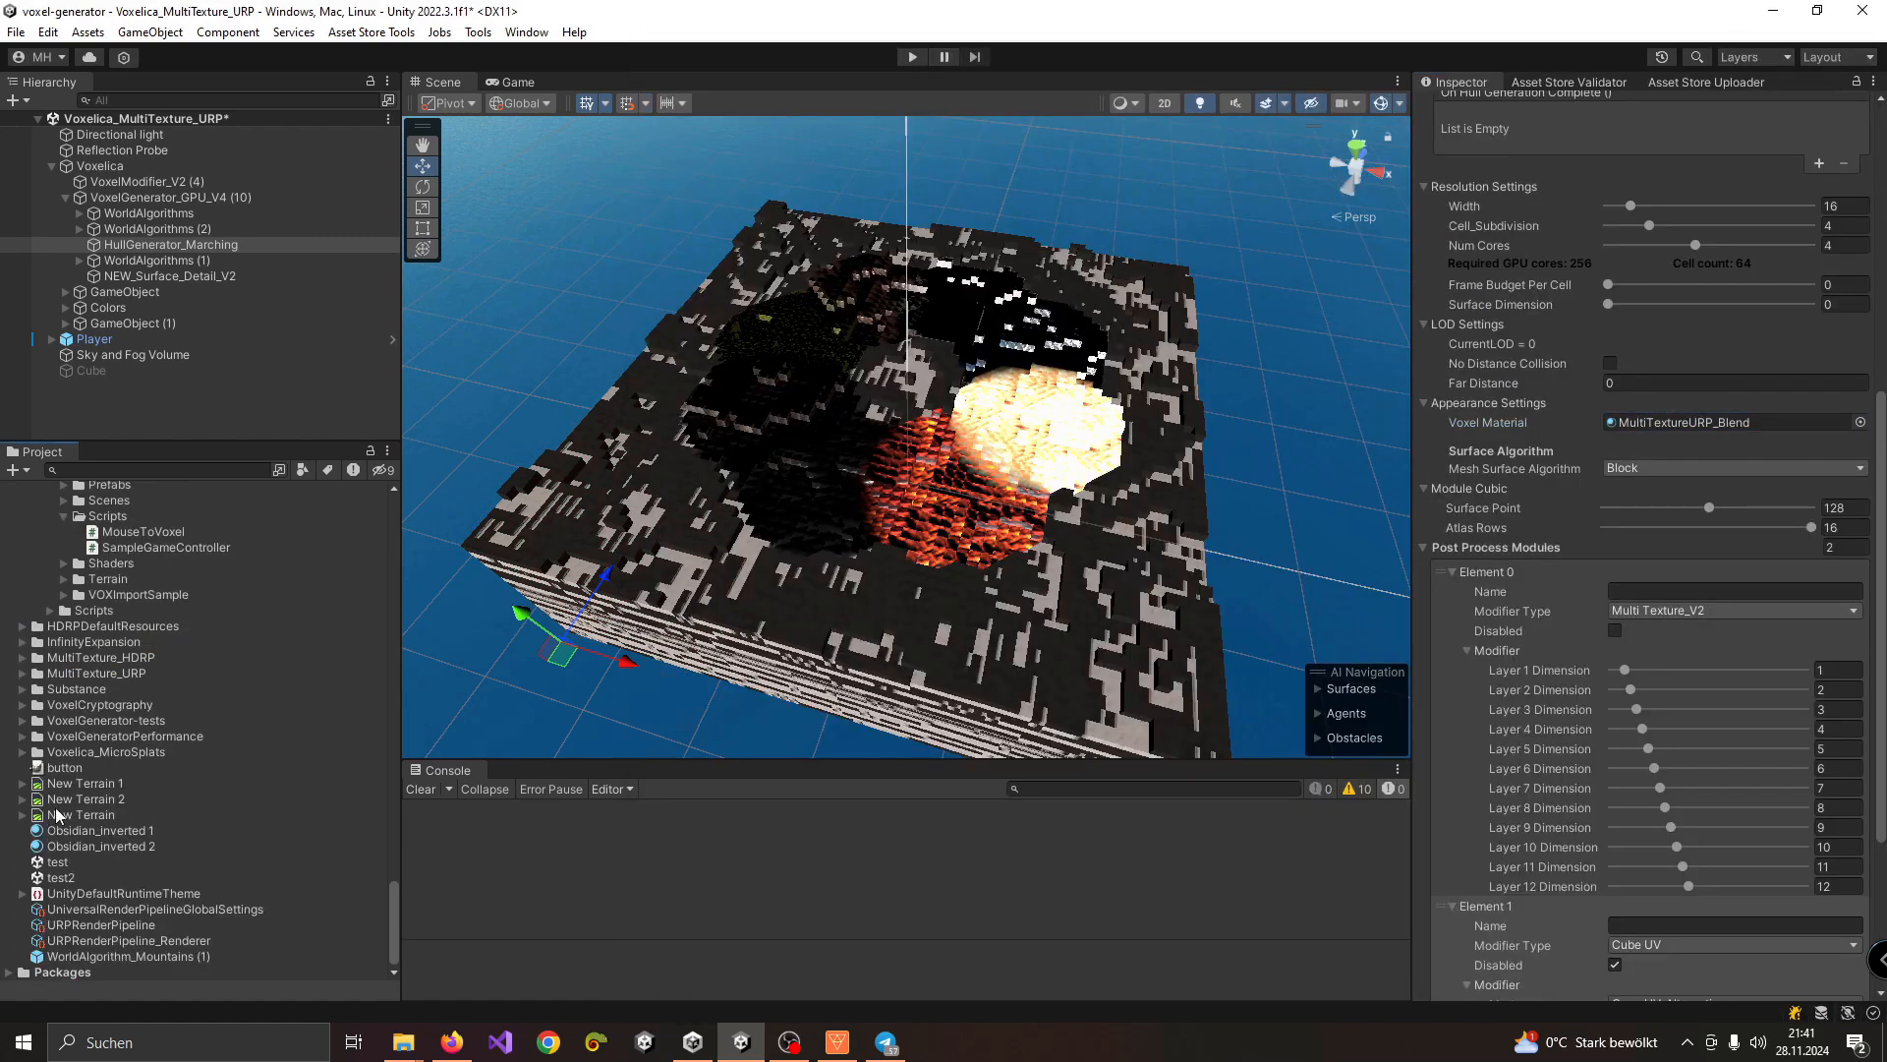
pyautogui.rightClick(89, 863)
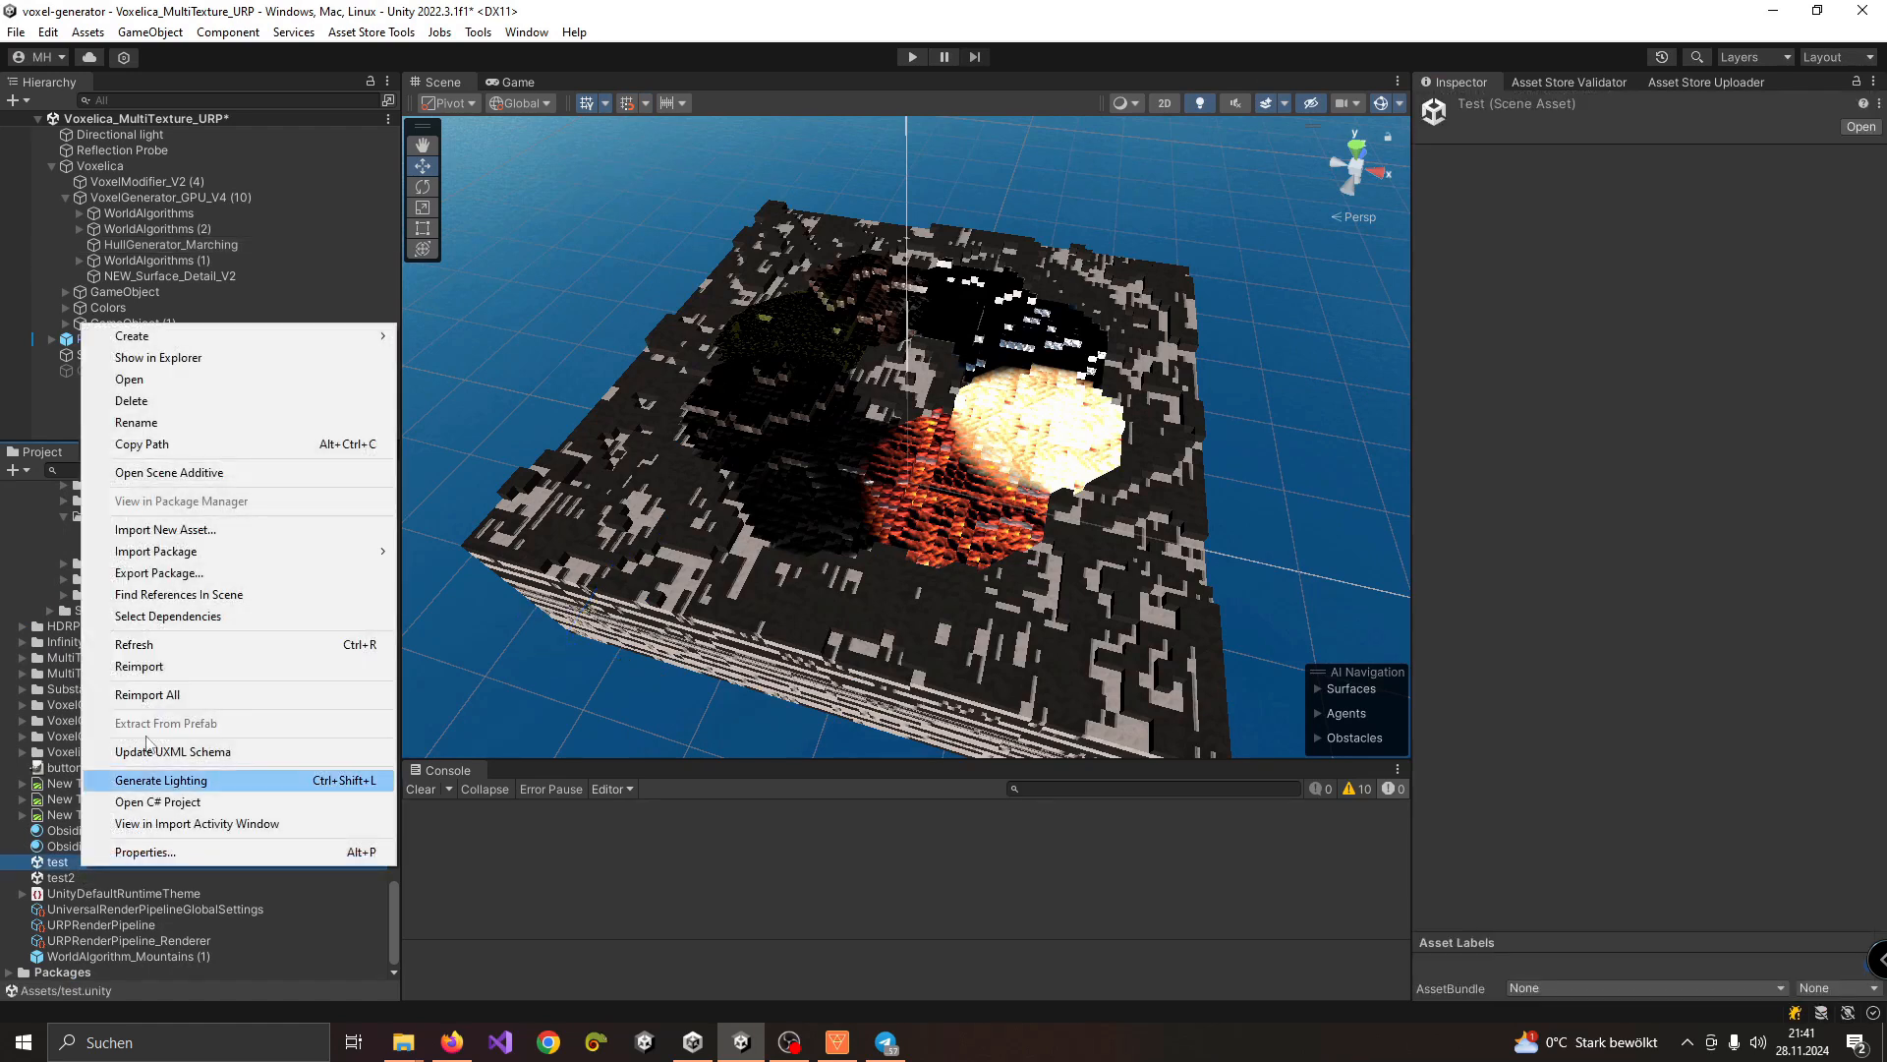
pyautogui.moveTo(328, 344)
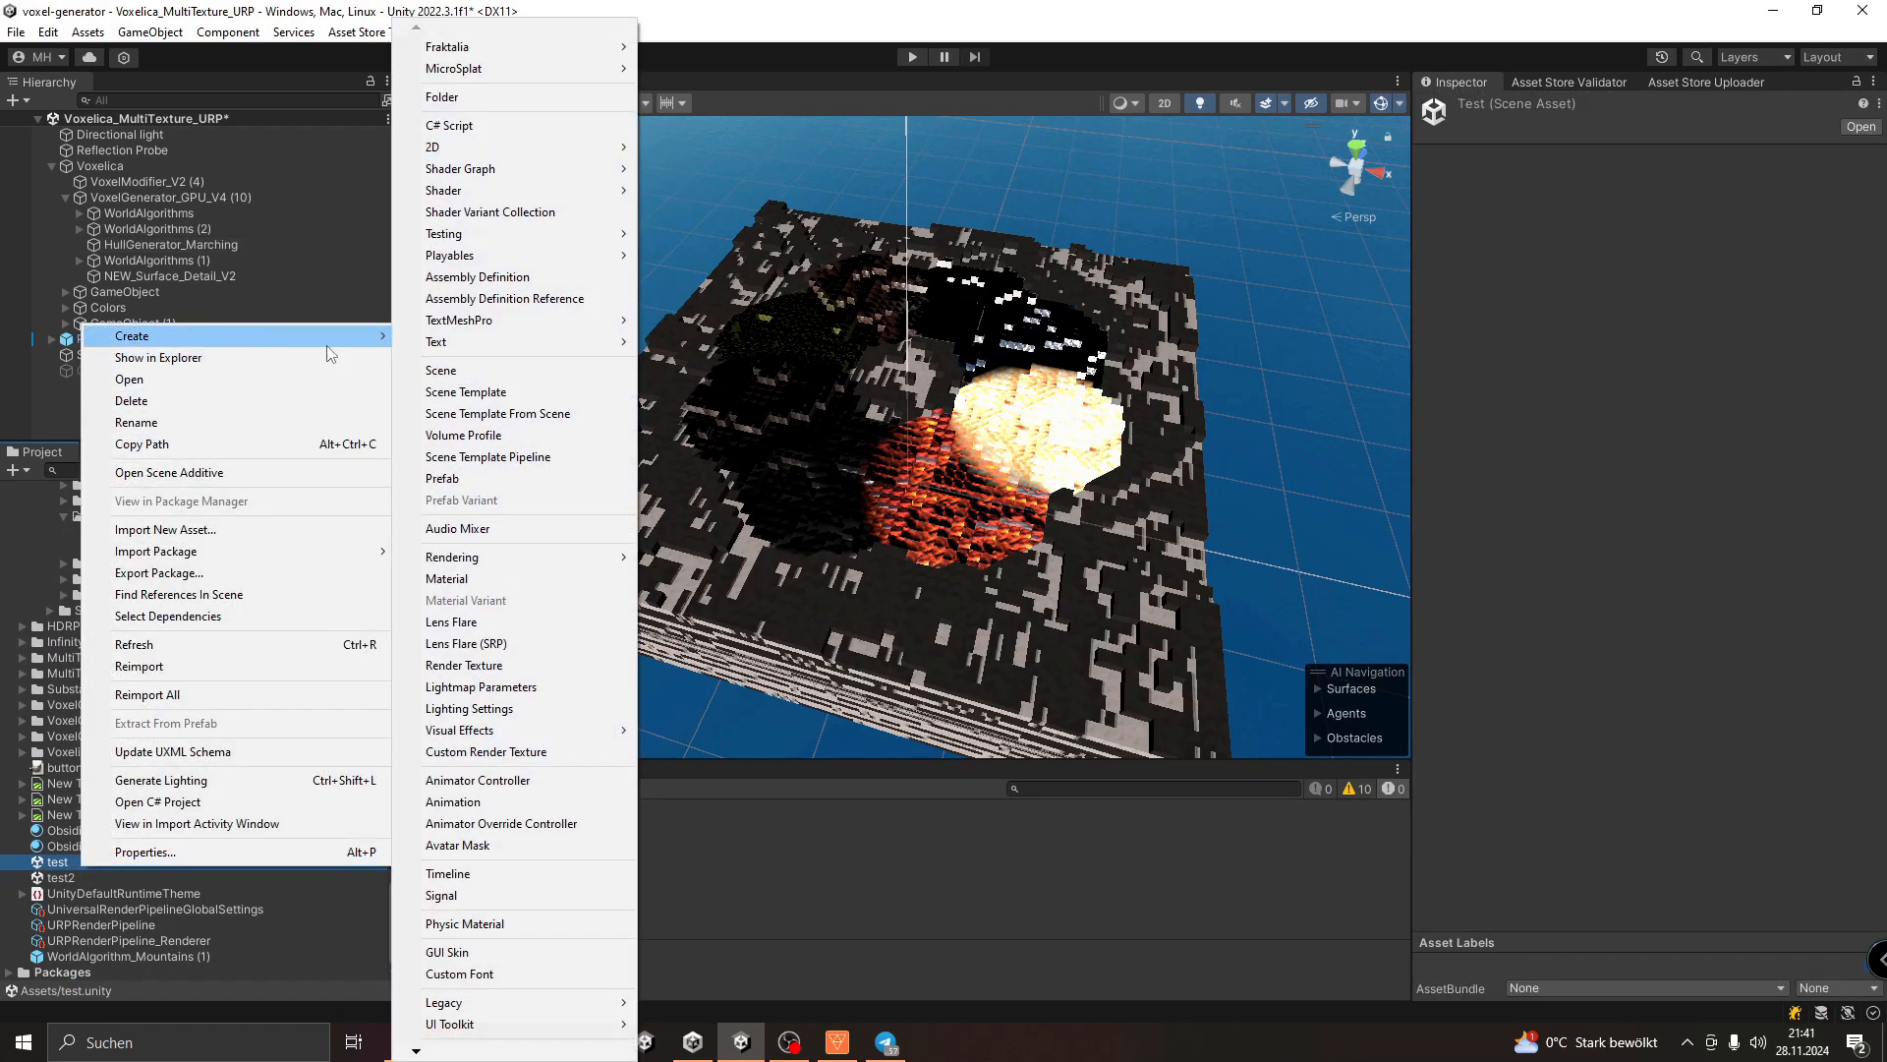
pyautogui.click(489, 580)
pyautogui.click(84, 791)
pyautogui.press('Return')
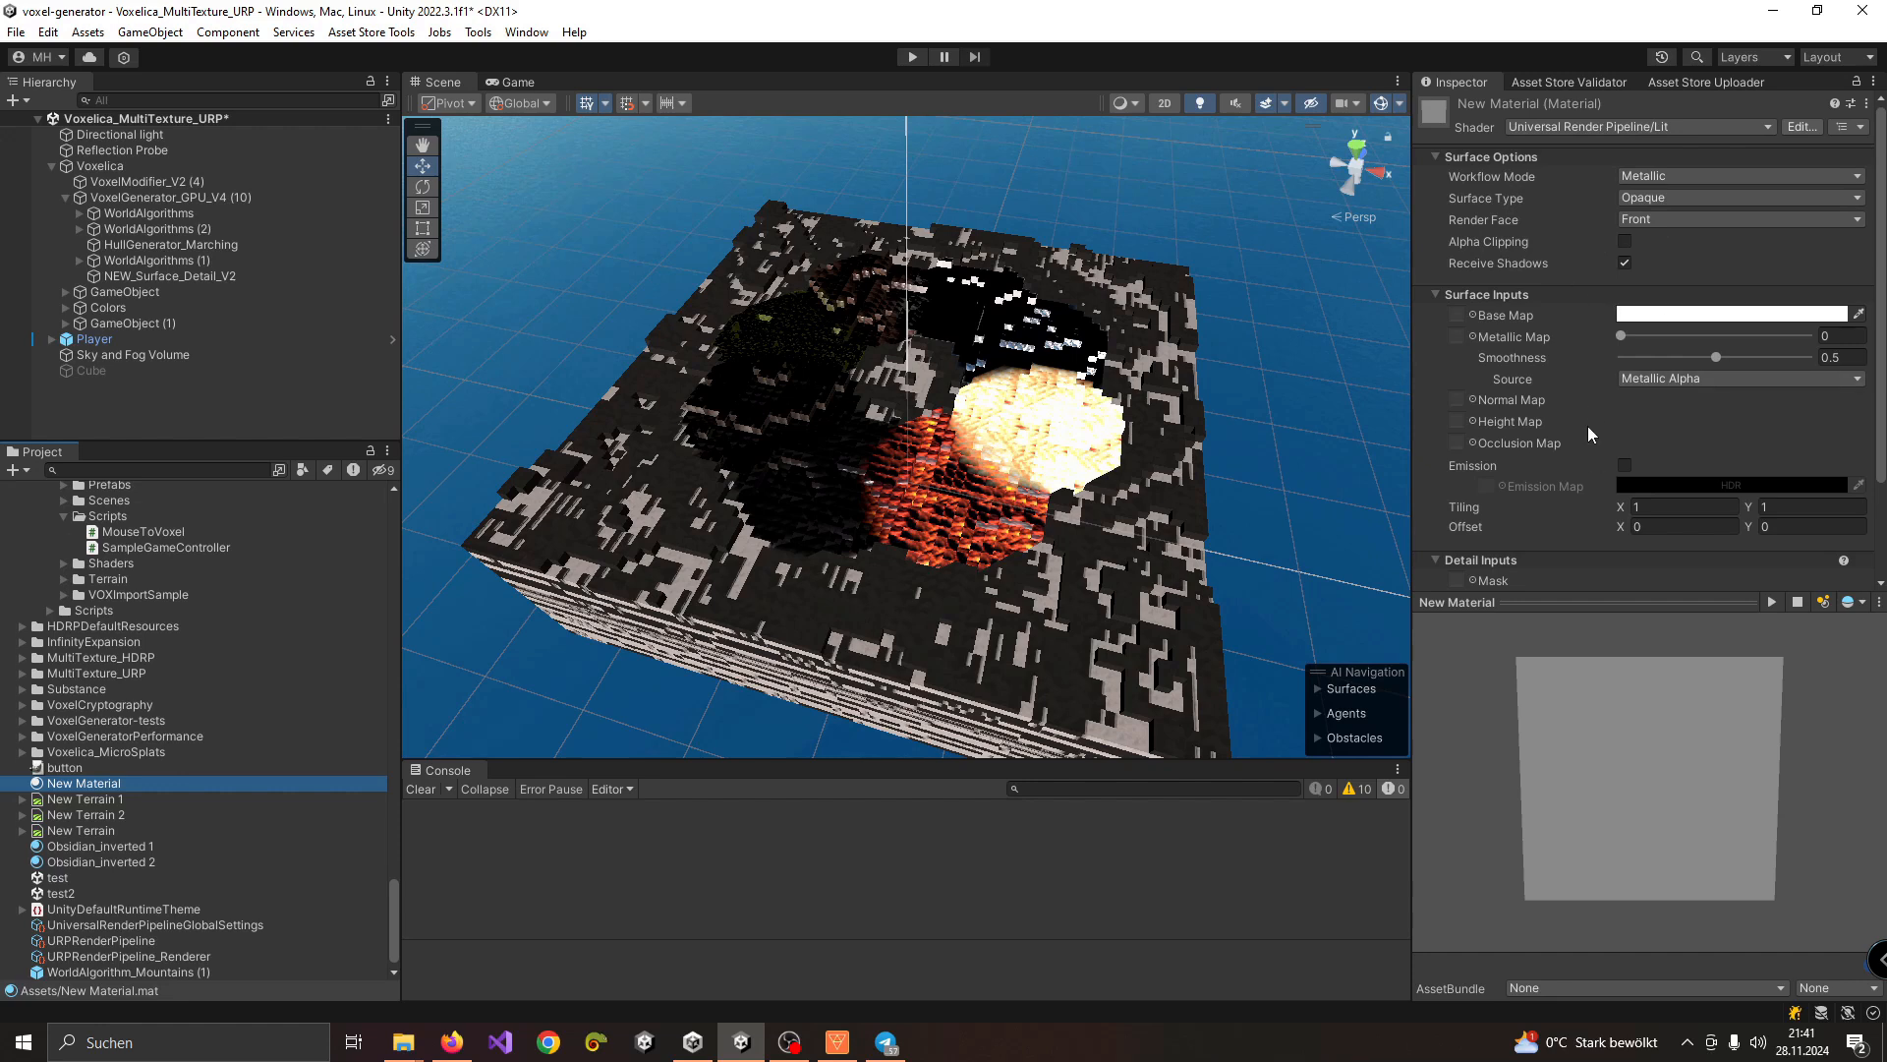
# Step: Look through the textures available for New Material's Base Map, filtering them by "Atl", and leave without choosing one
pyautogui.scroll(-2, 1589, 433)
pyautogui.scroll(1, 1584, 388)
pyautogui.click(1471, 269)
pyautogui.scroll(-15, 1490, 381)
pyautogui.scroll(-20, 1784, 354)
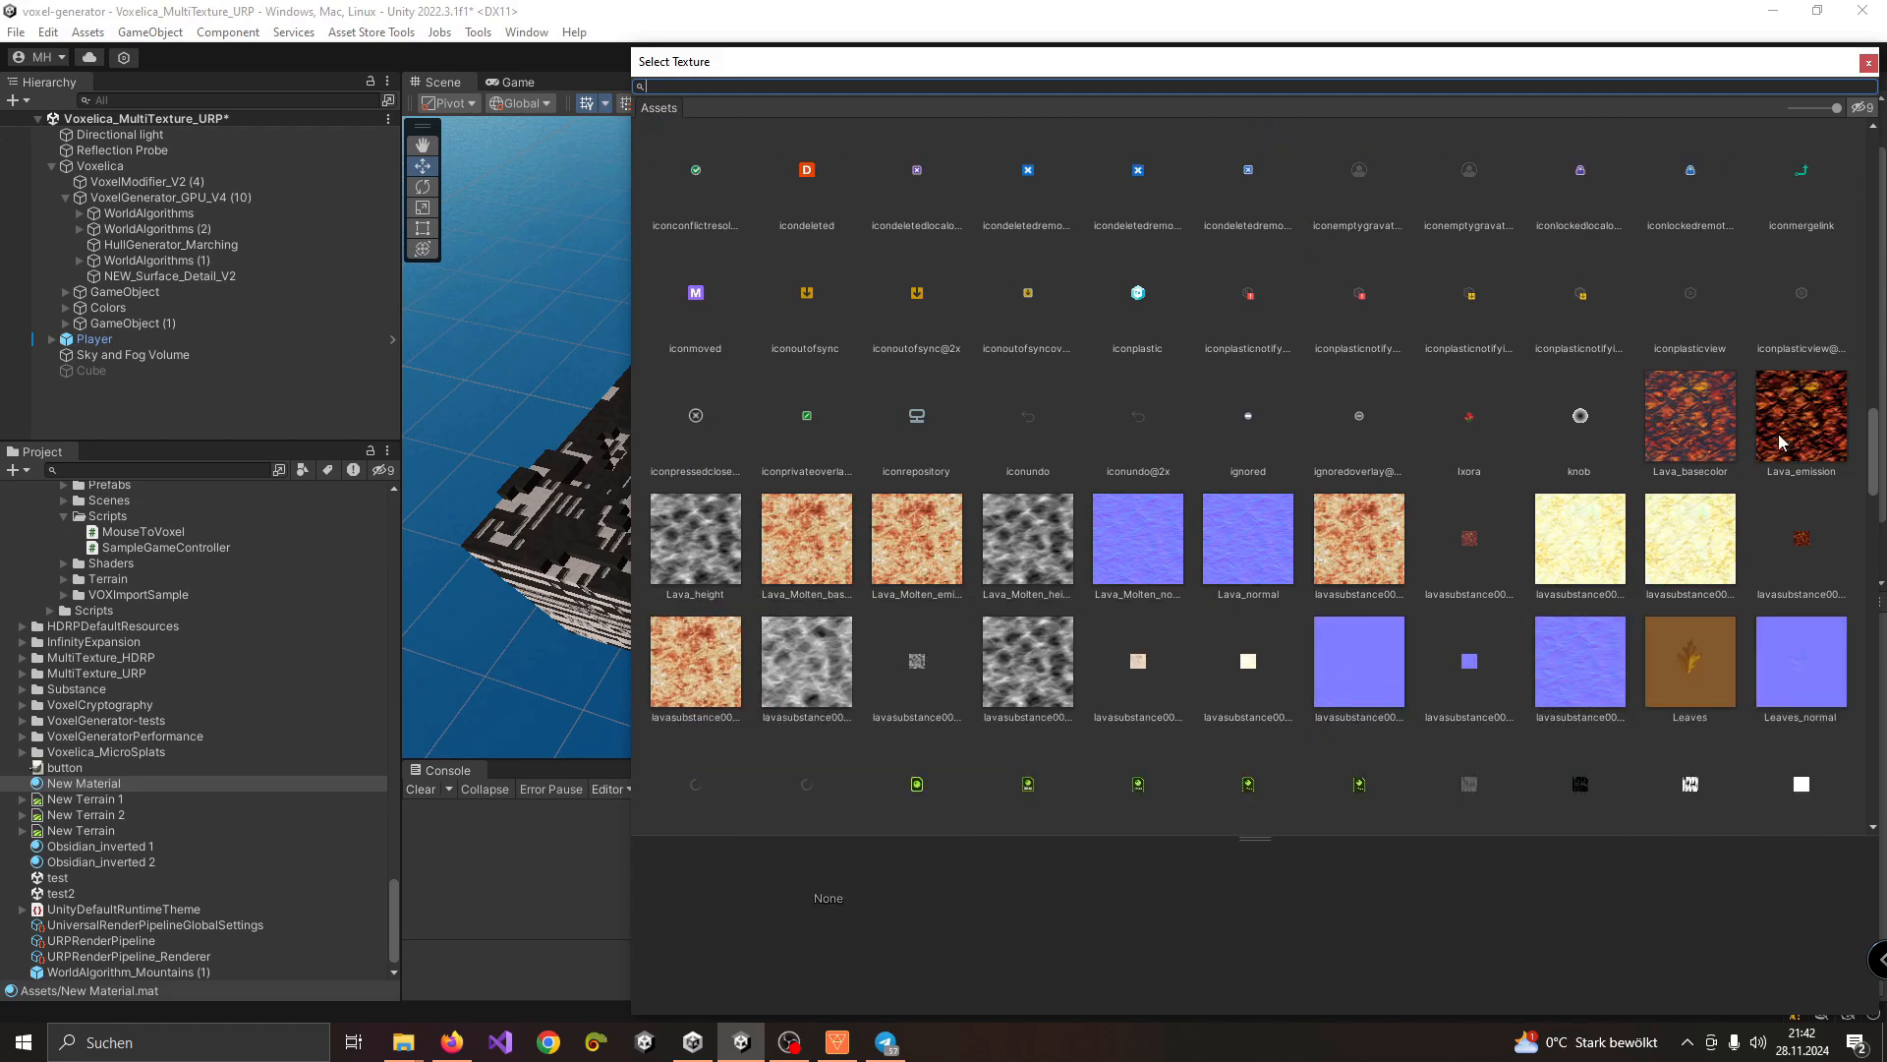
pyautogui.scroll(-10, 1781, 441)
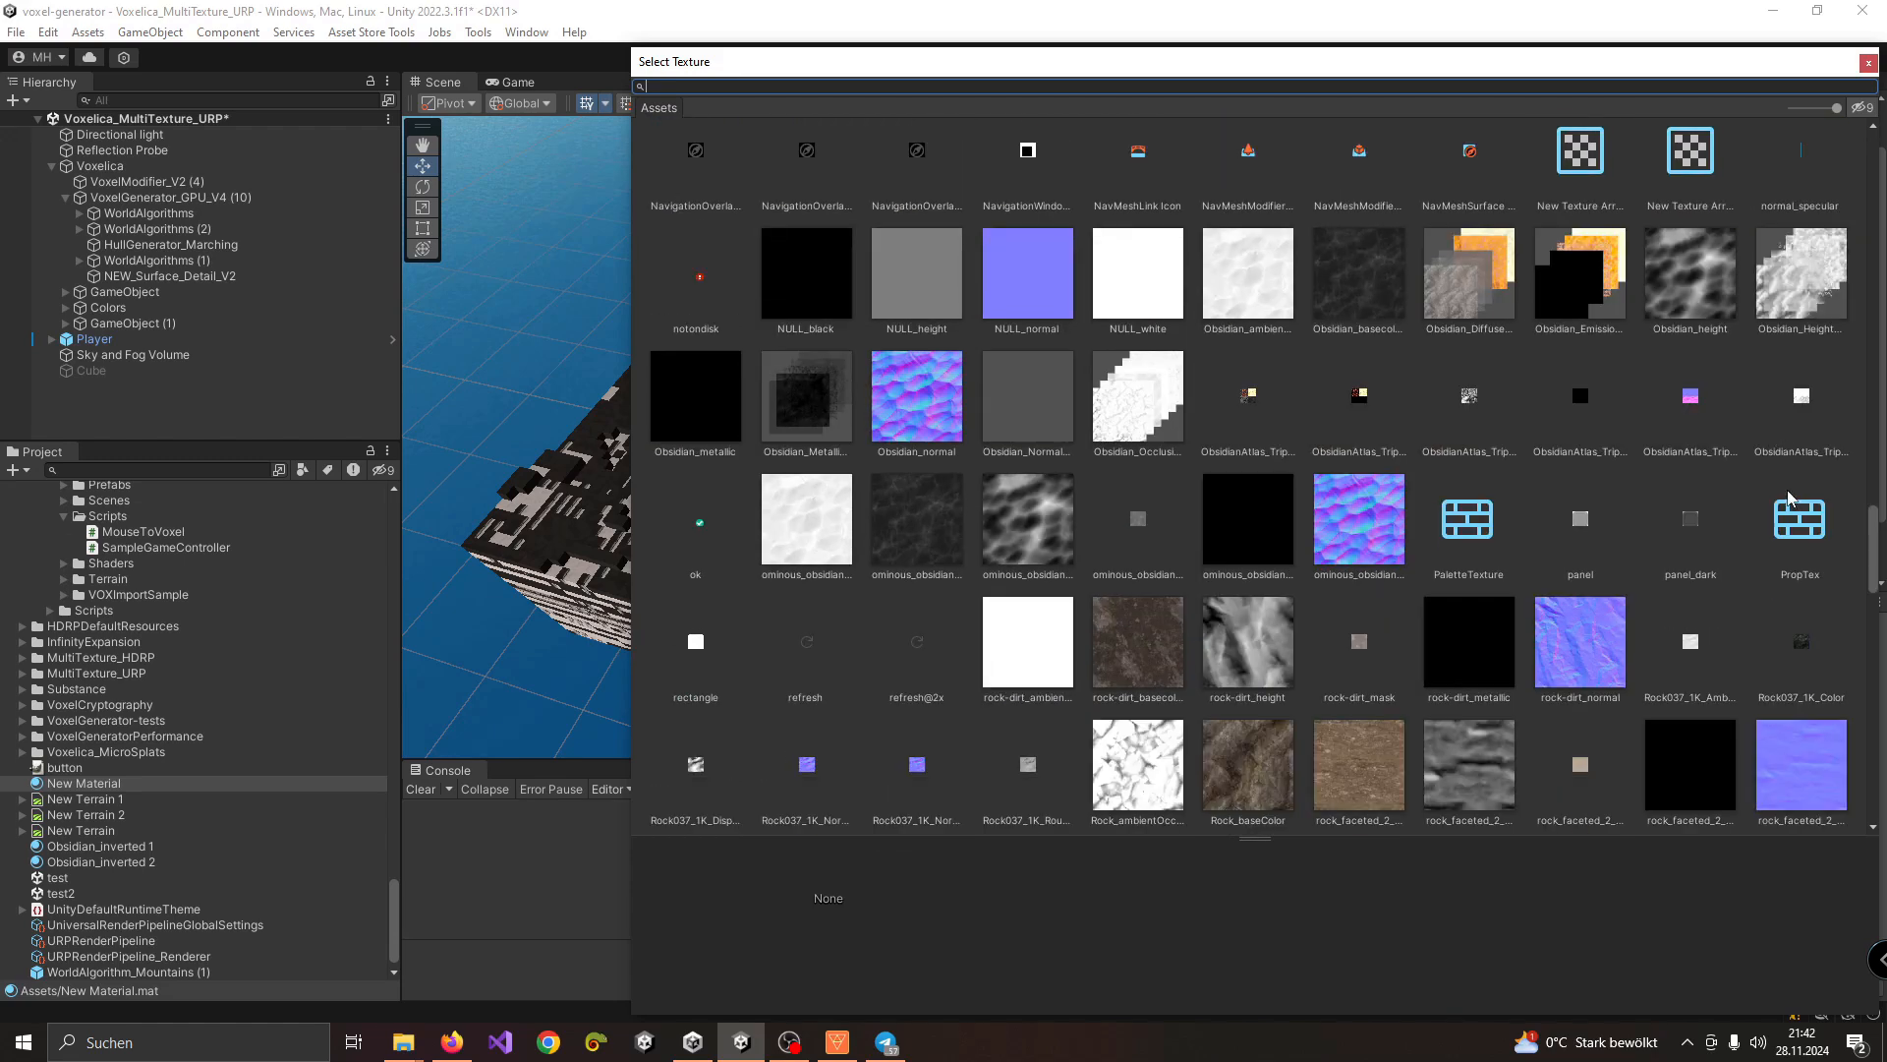
pyautogui.scroll(-3, 1422, 291)
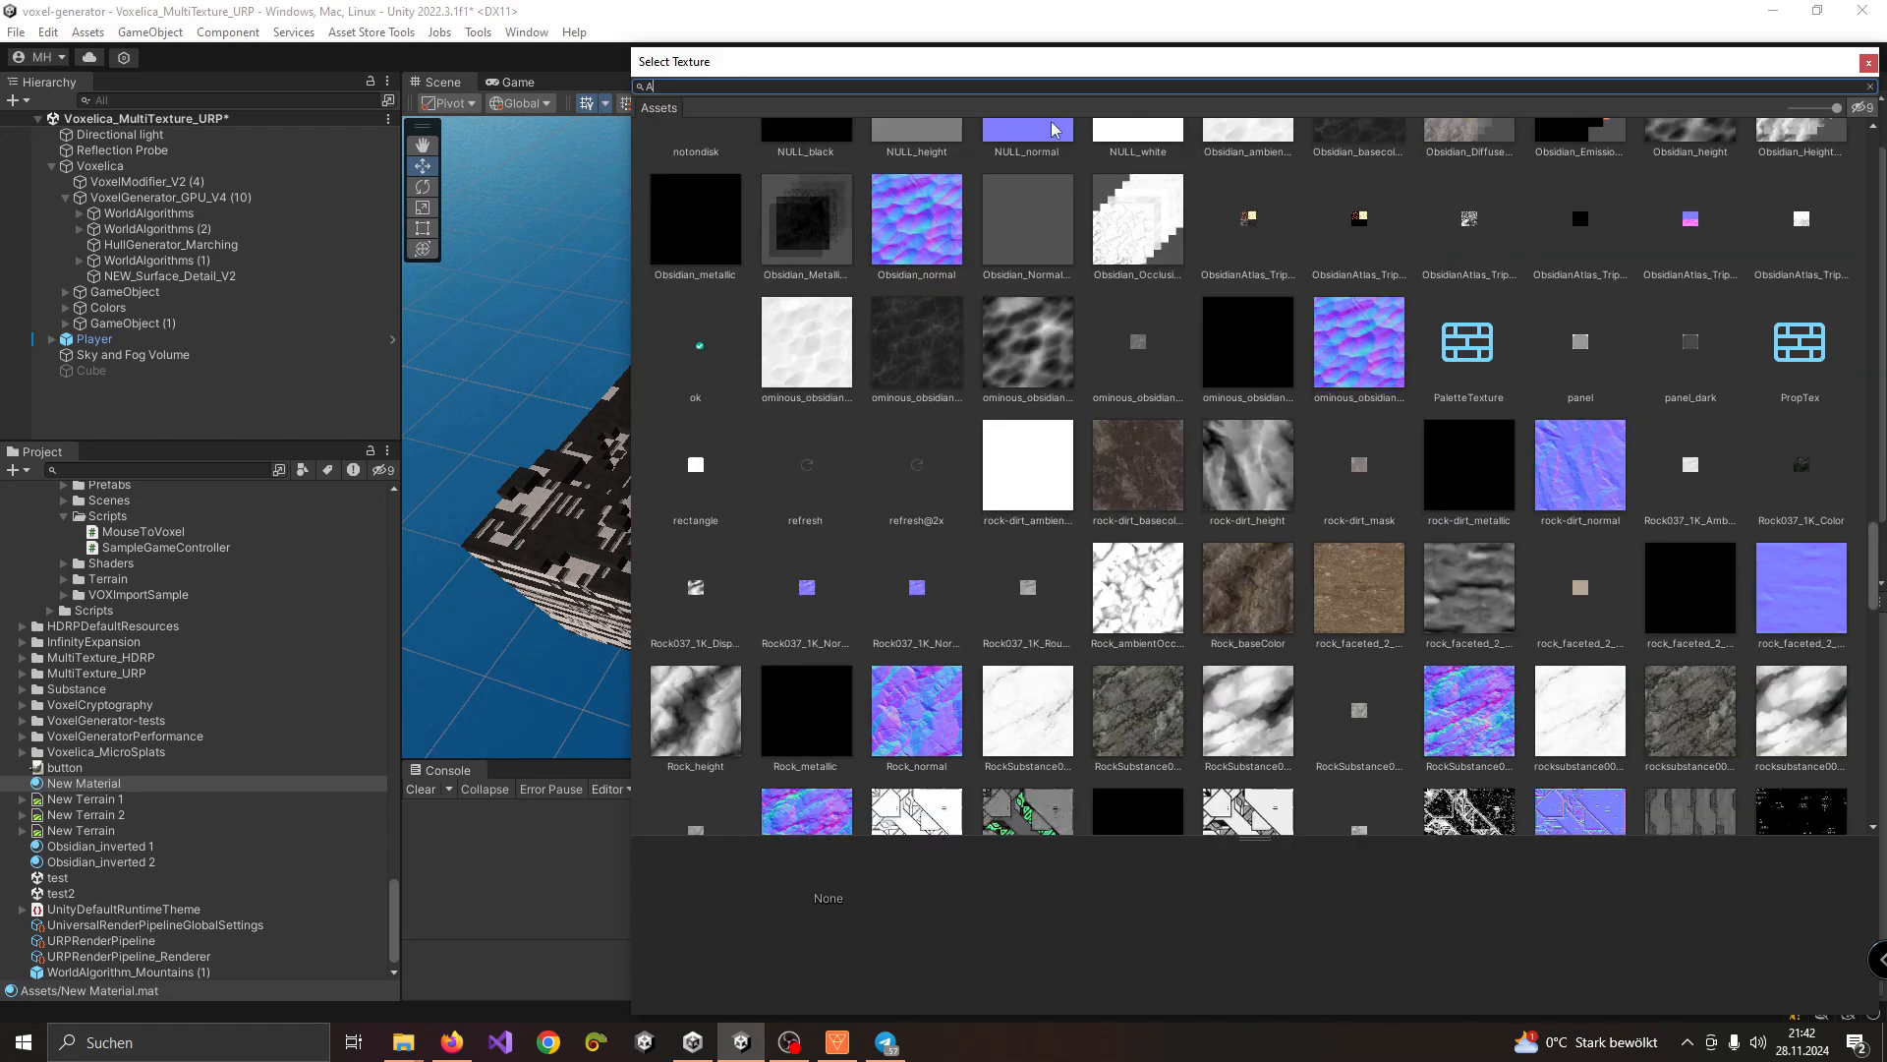
pyautogui.write('tl')
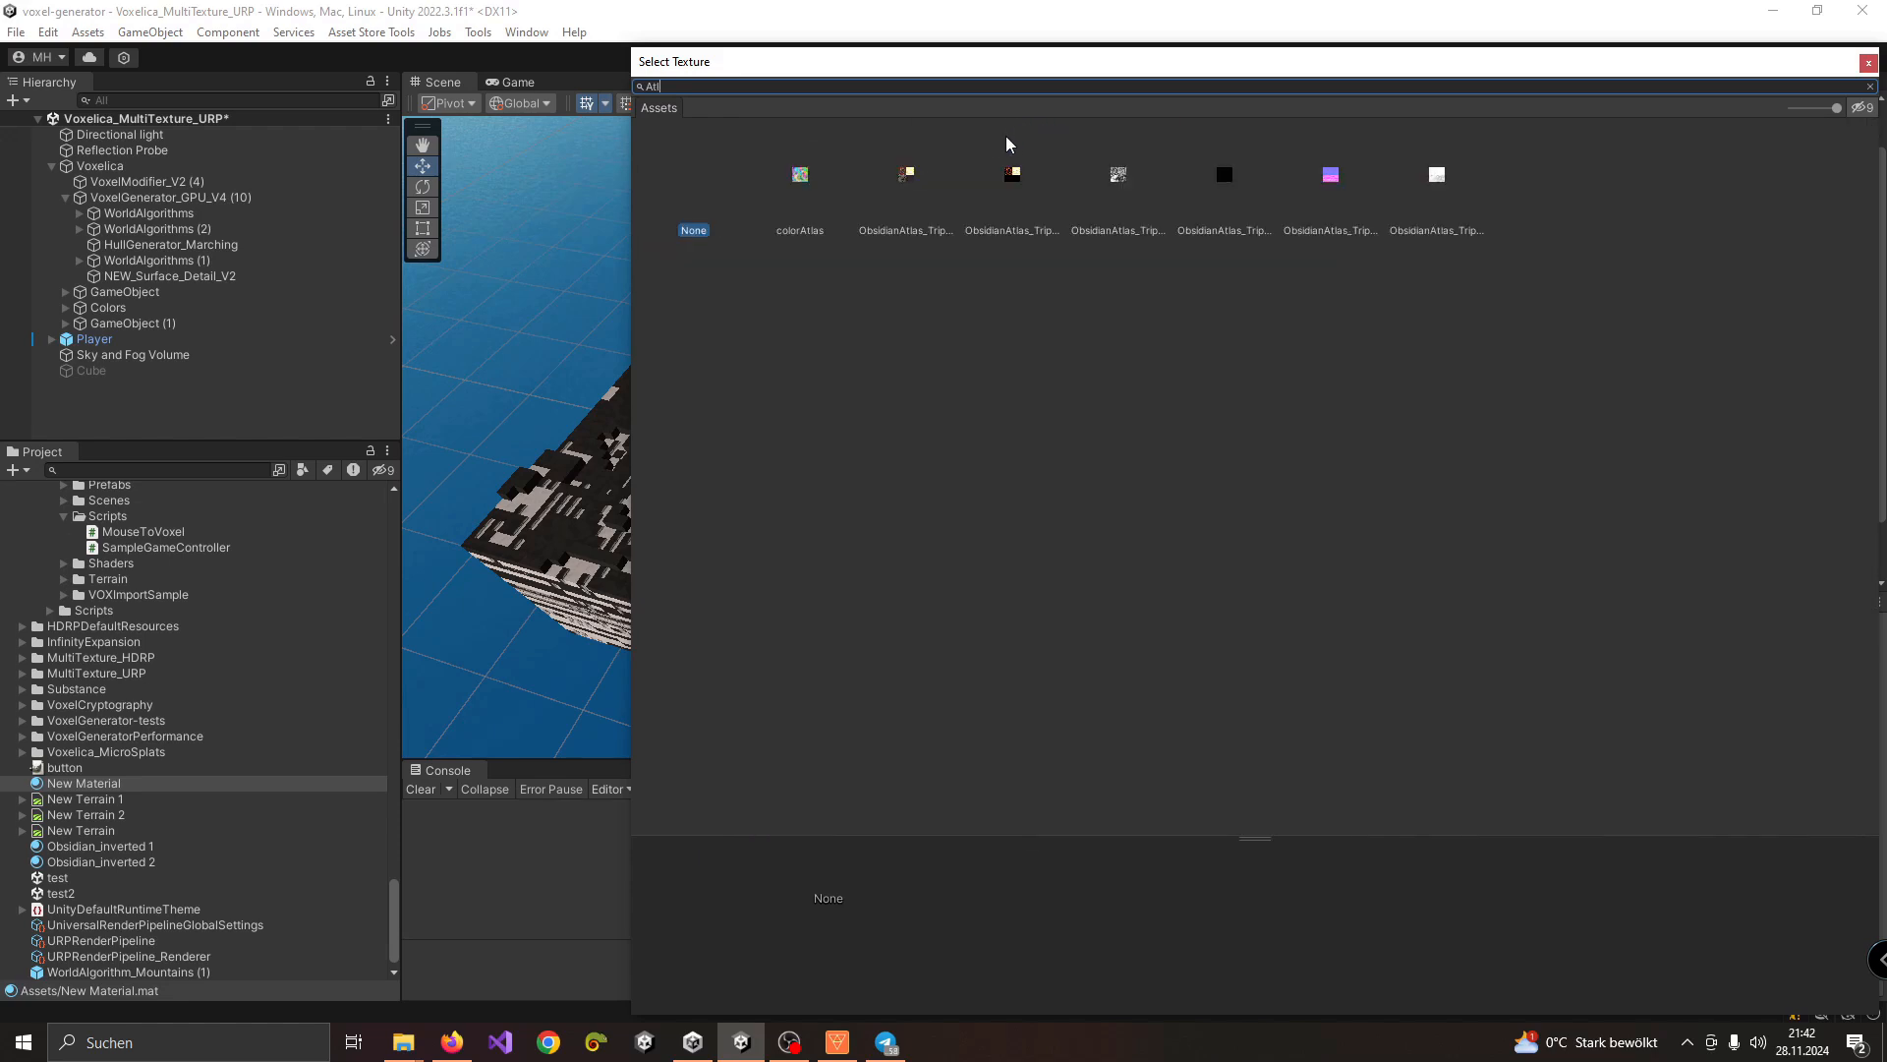
pyautogui.press('BackSpace')
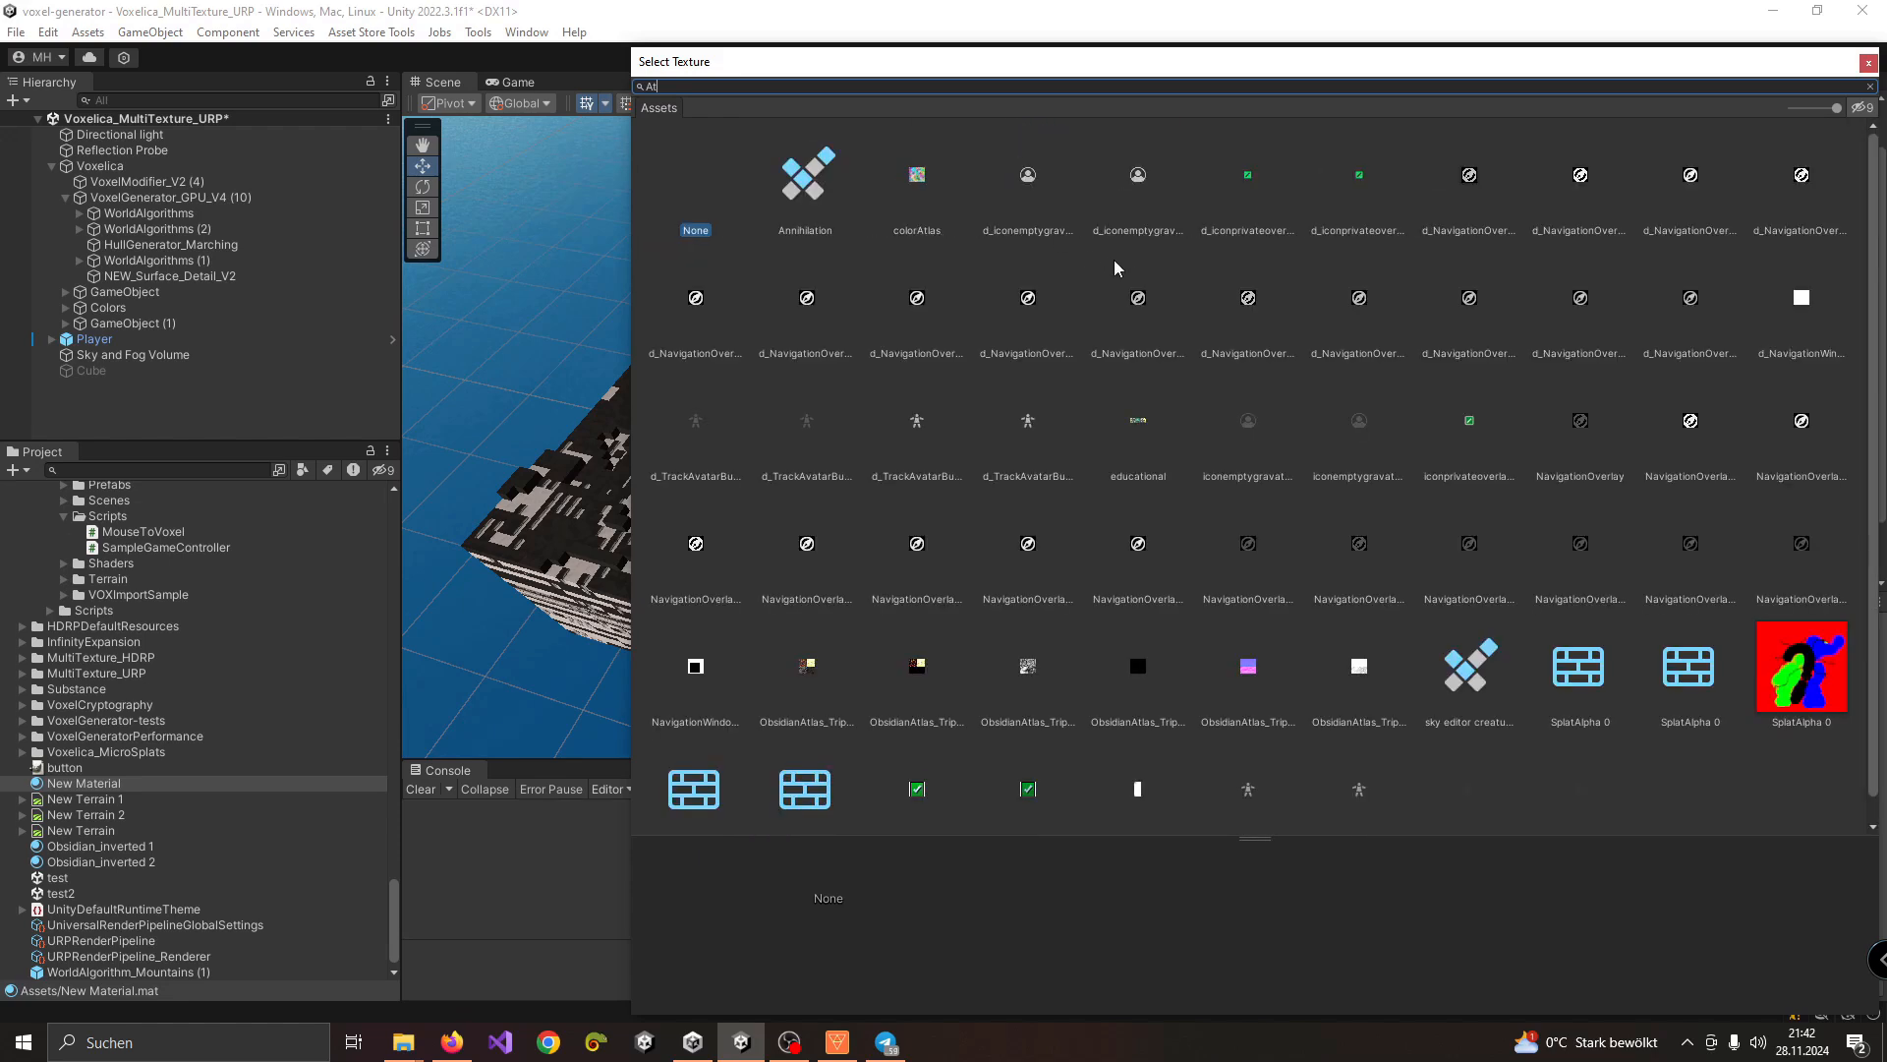
pyautogui.scroll(-1, 1129, 269)
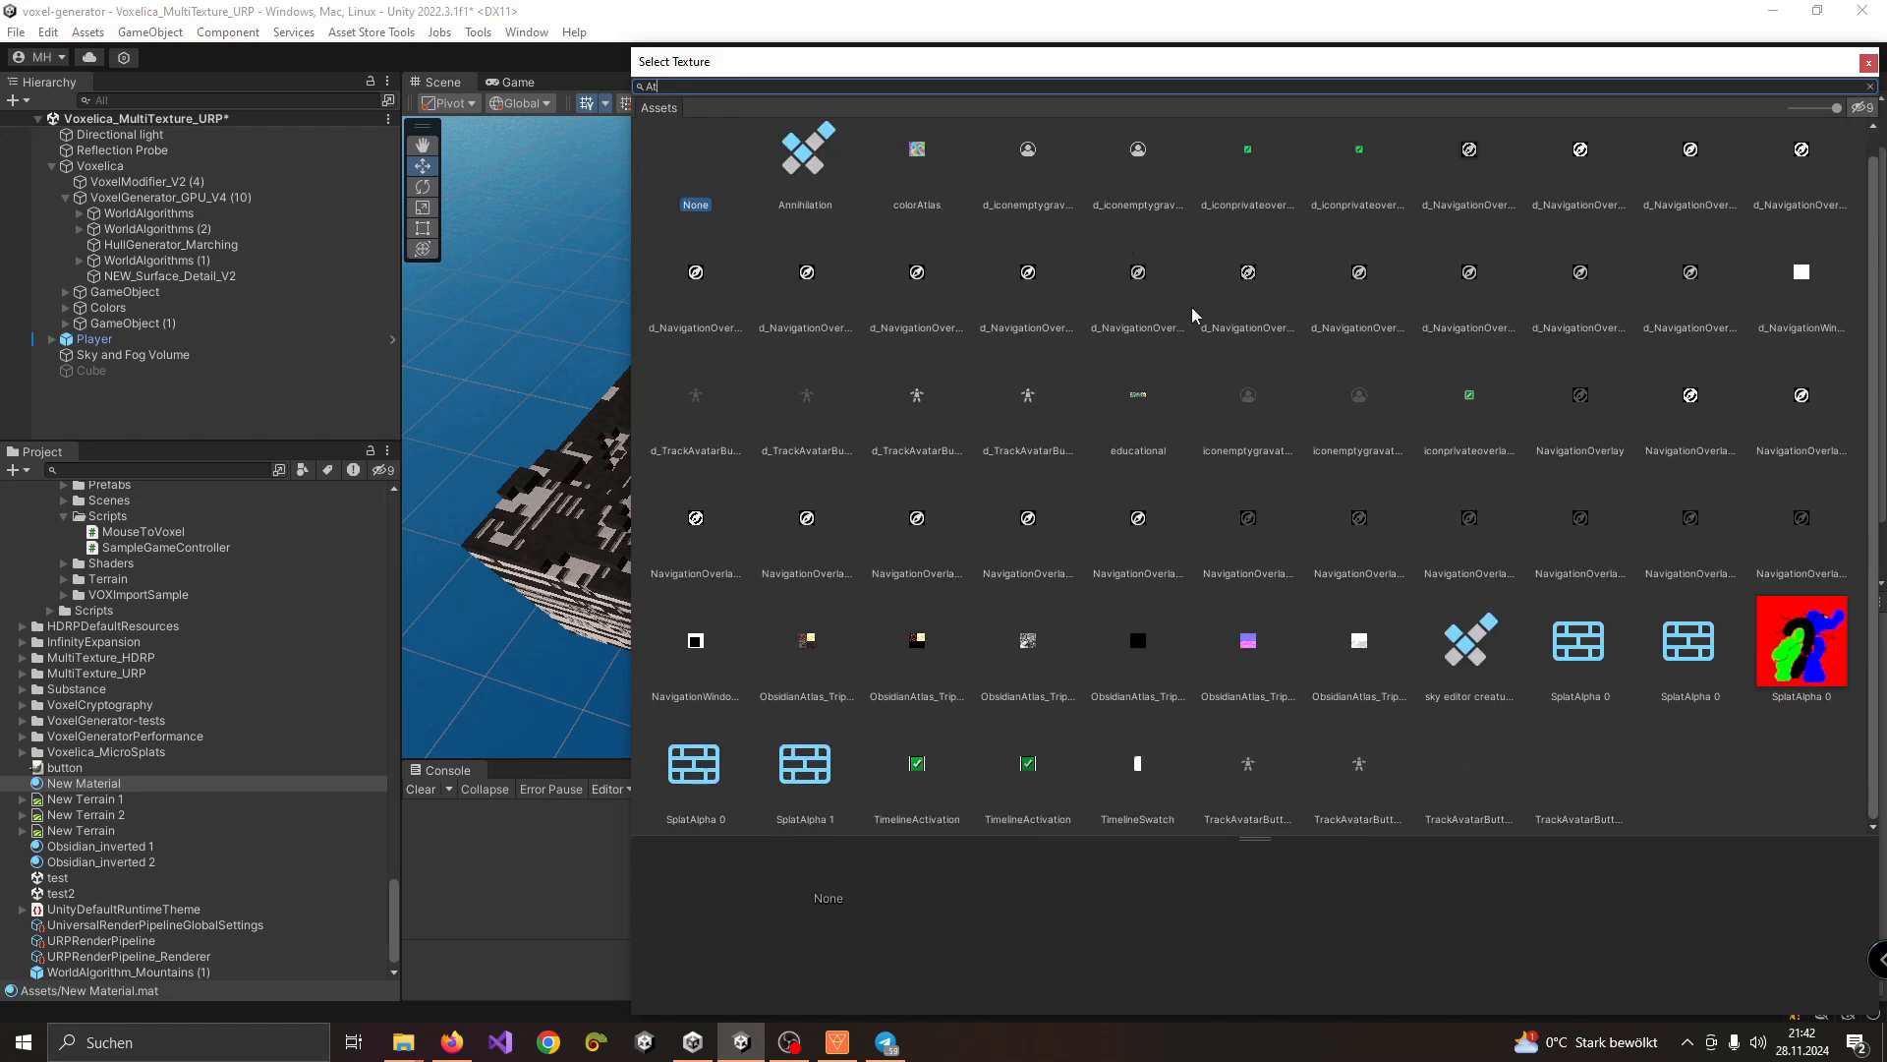
pyautogui.scroll(1, 1643, 395)
pyautogui.click(1868, 63)
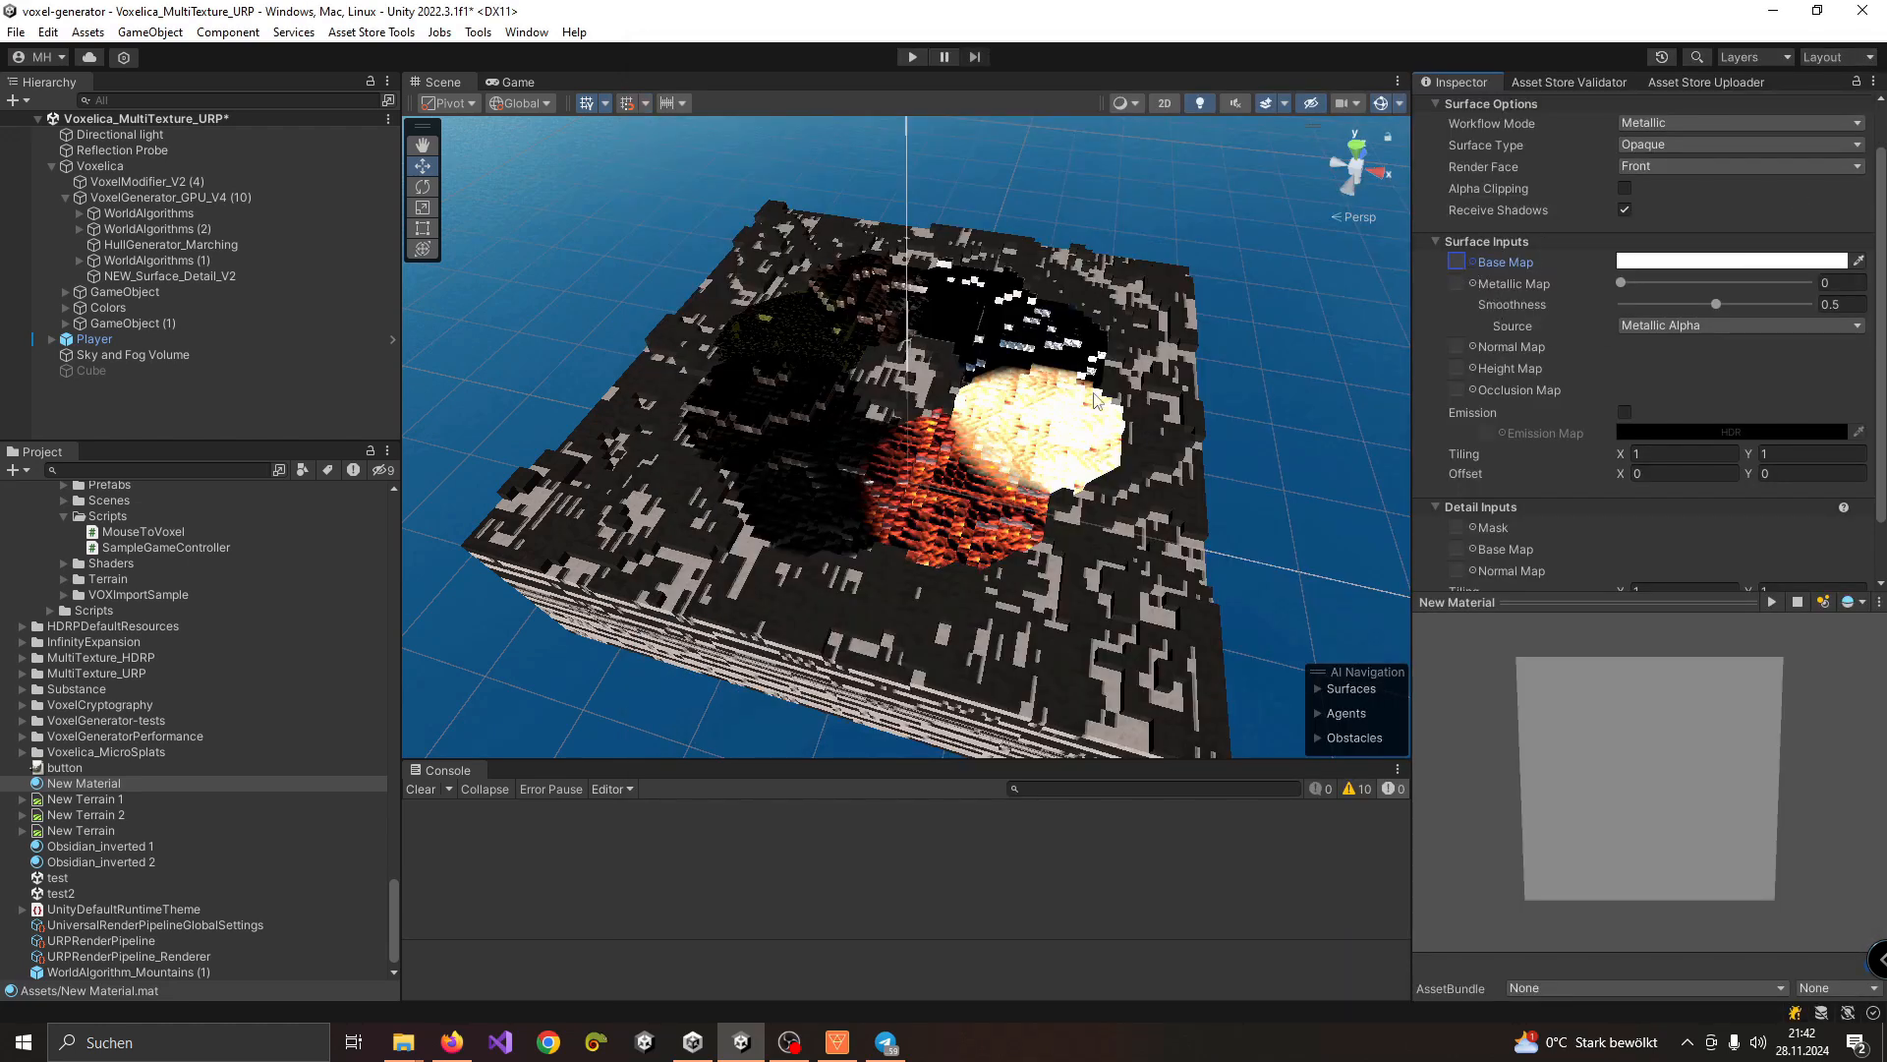
# Step: Assign the colorAtlas texture to New Material's Base Map
pyautogui.click(1474, 264)
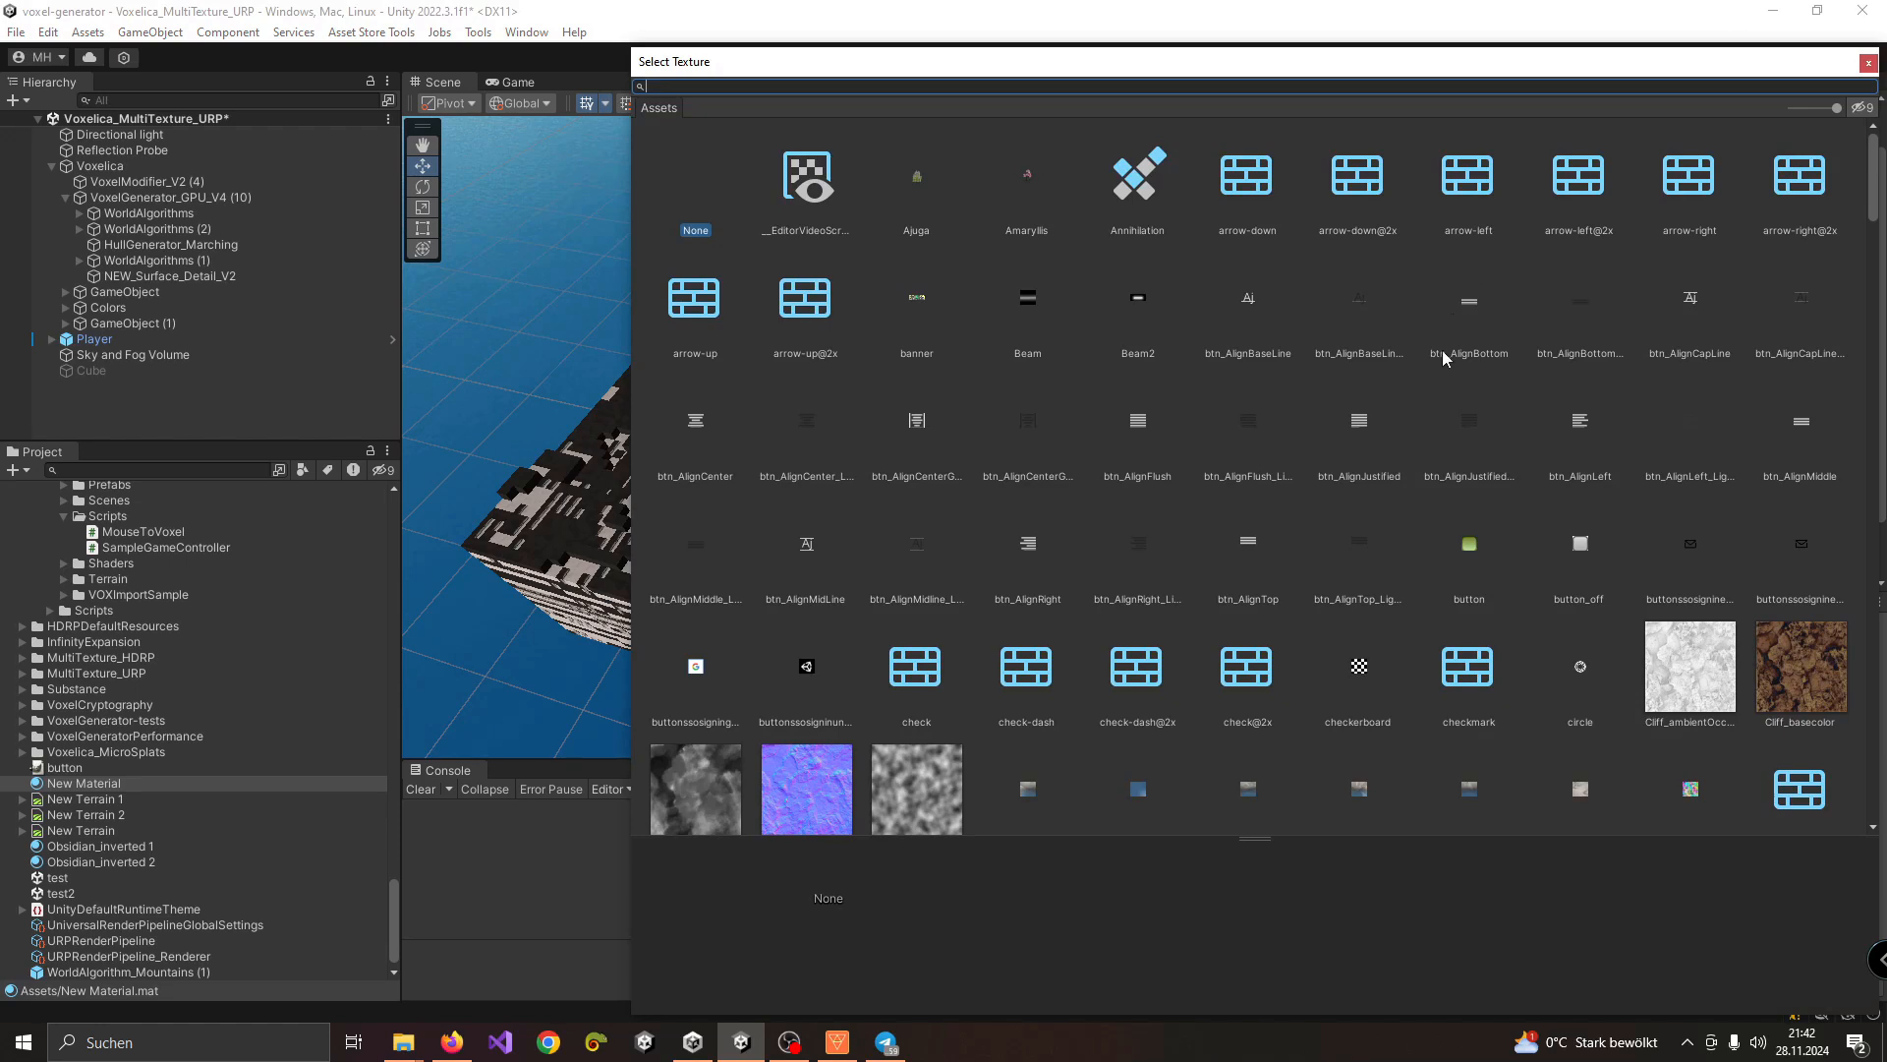
pyautogui.scroll(-5, 1440, 363)
pyautogui.scroll(-12, 1441, 396)
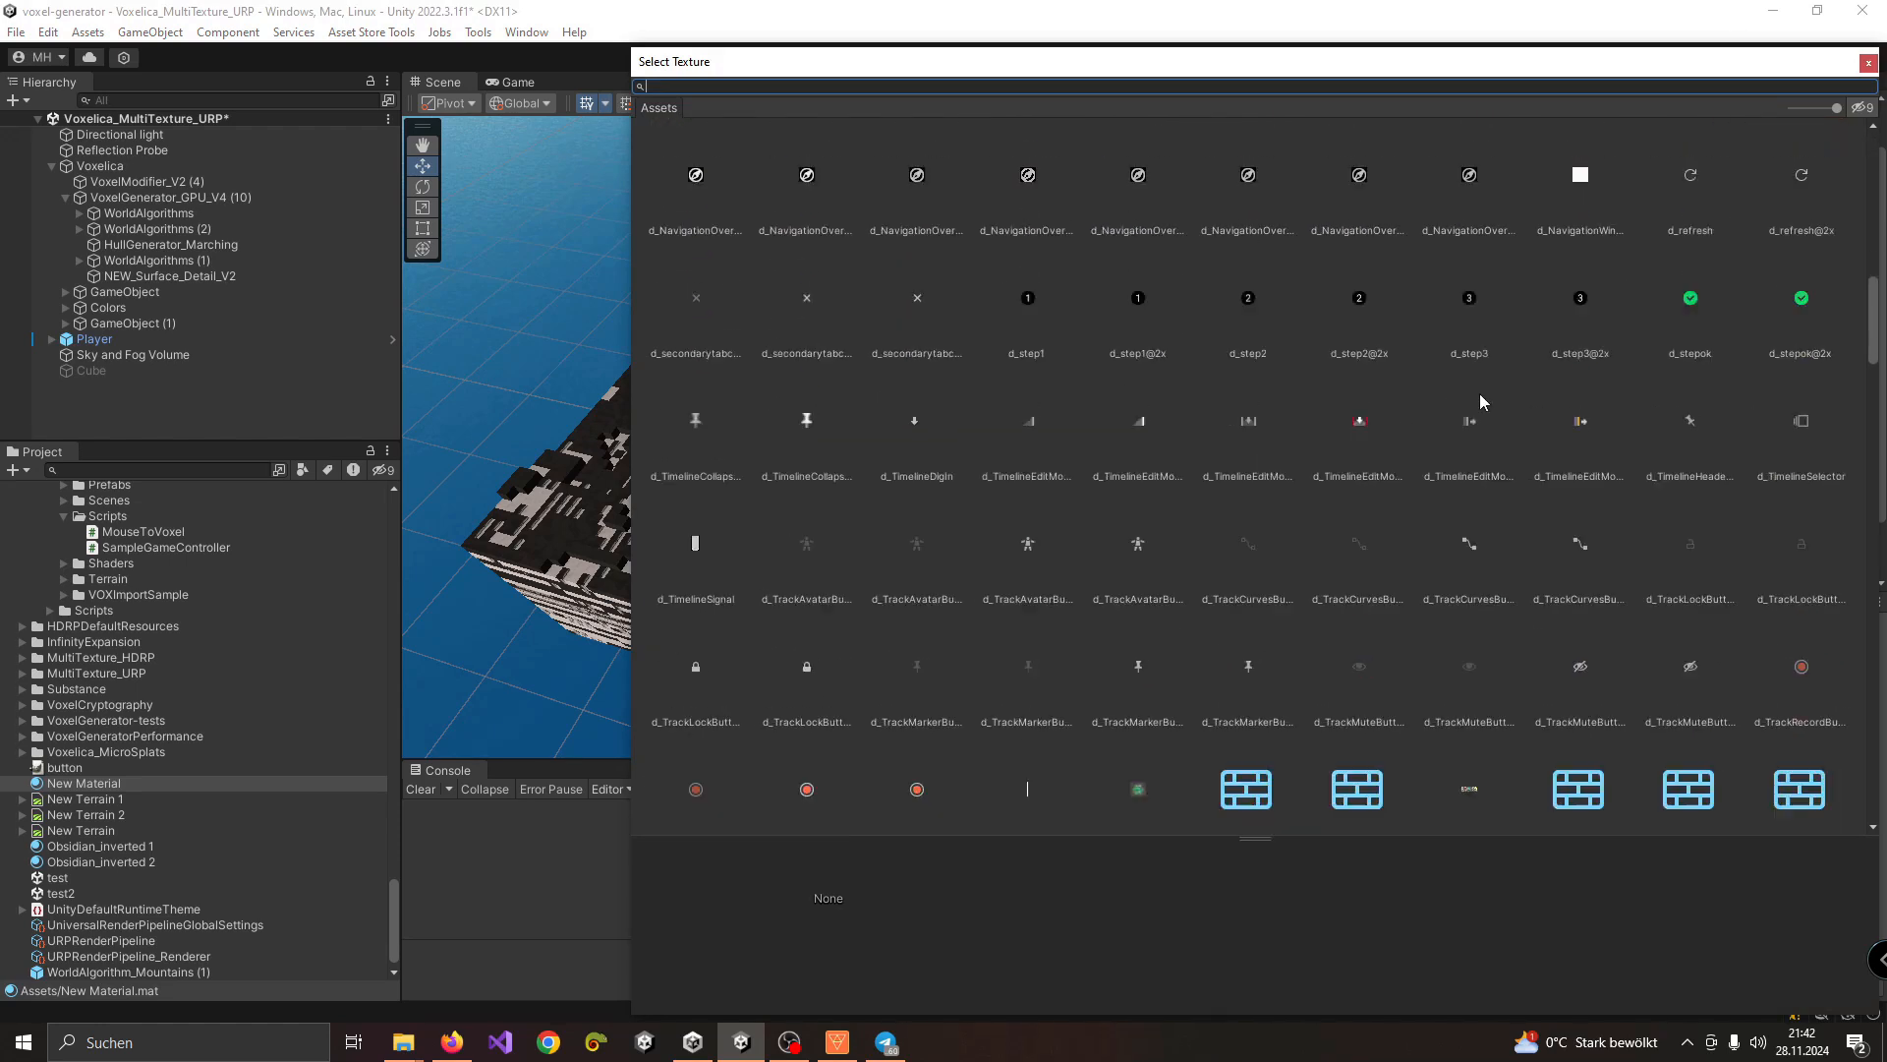
pyautogui.scroll(-3, 1533, 388)
pyautogui.write('colo')
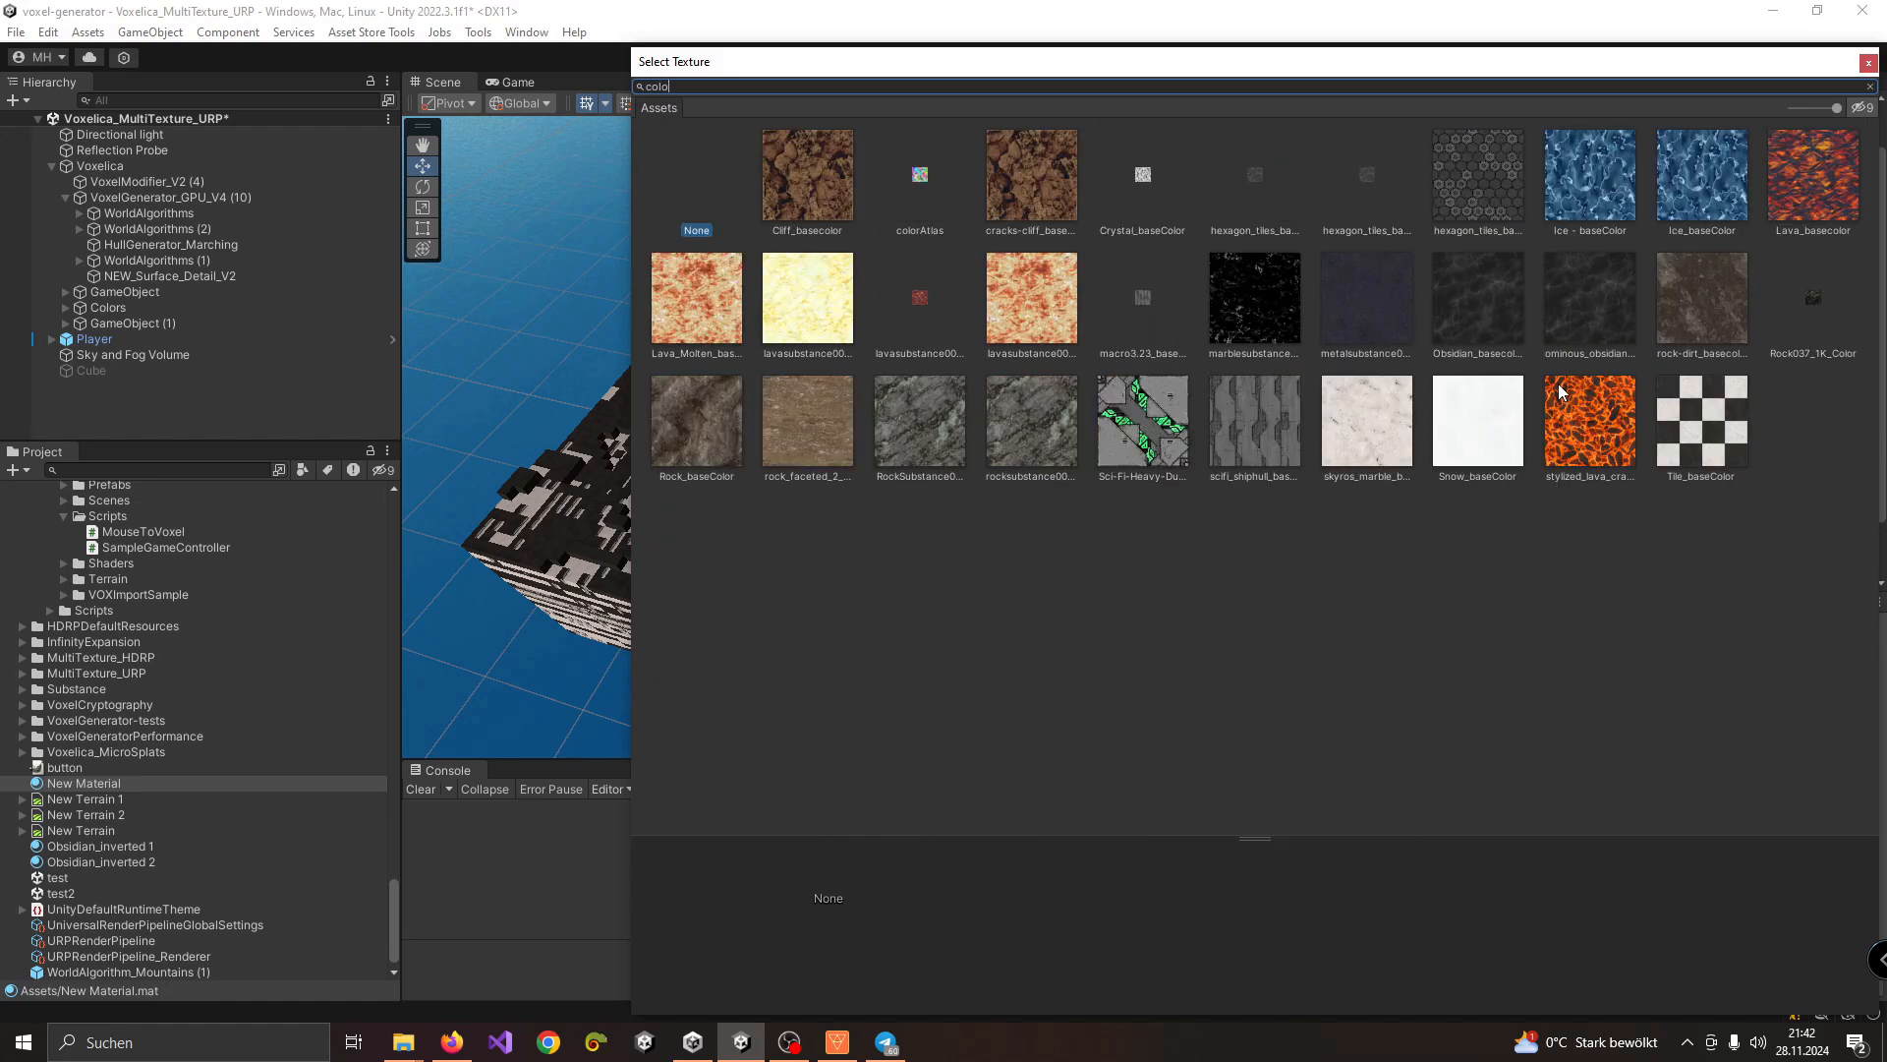
pyautogui.press('BackSpace')
pyautogui.press('BackSpace')
pyautogui.press('BackSpace')
pyautogui.press('BackSpace')
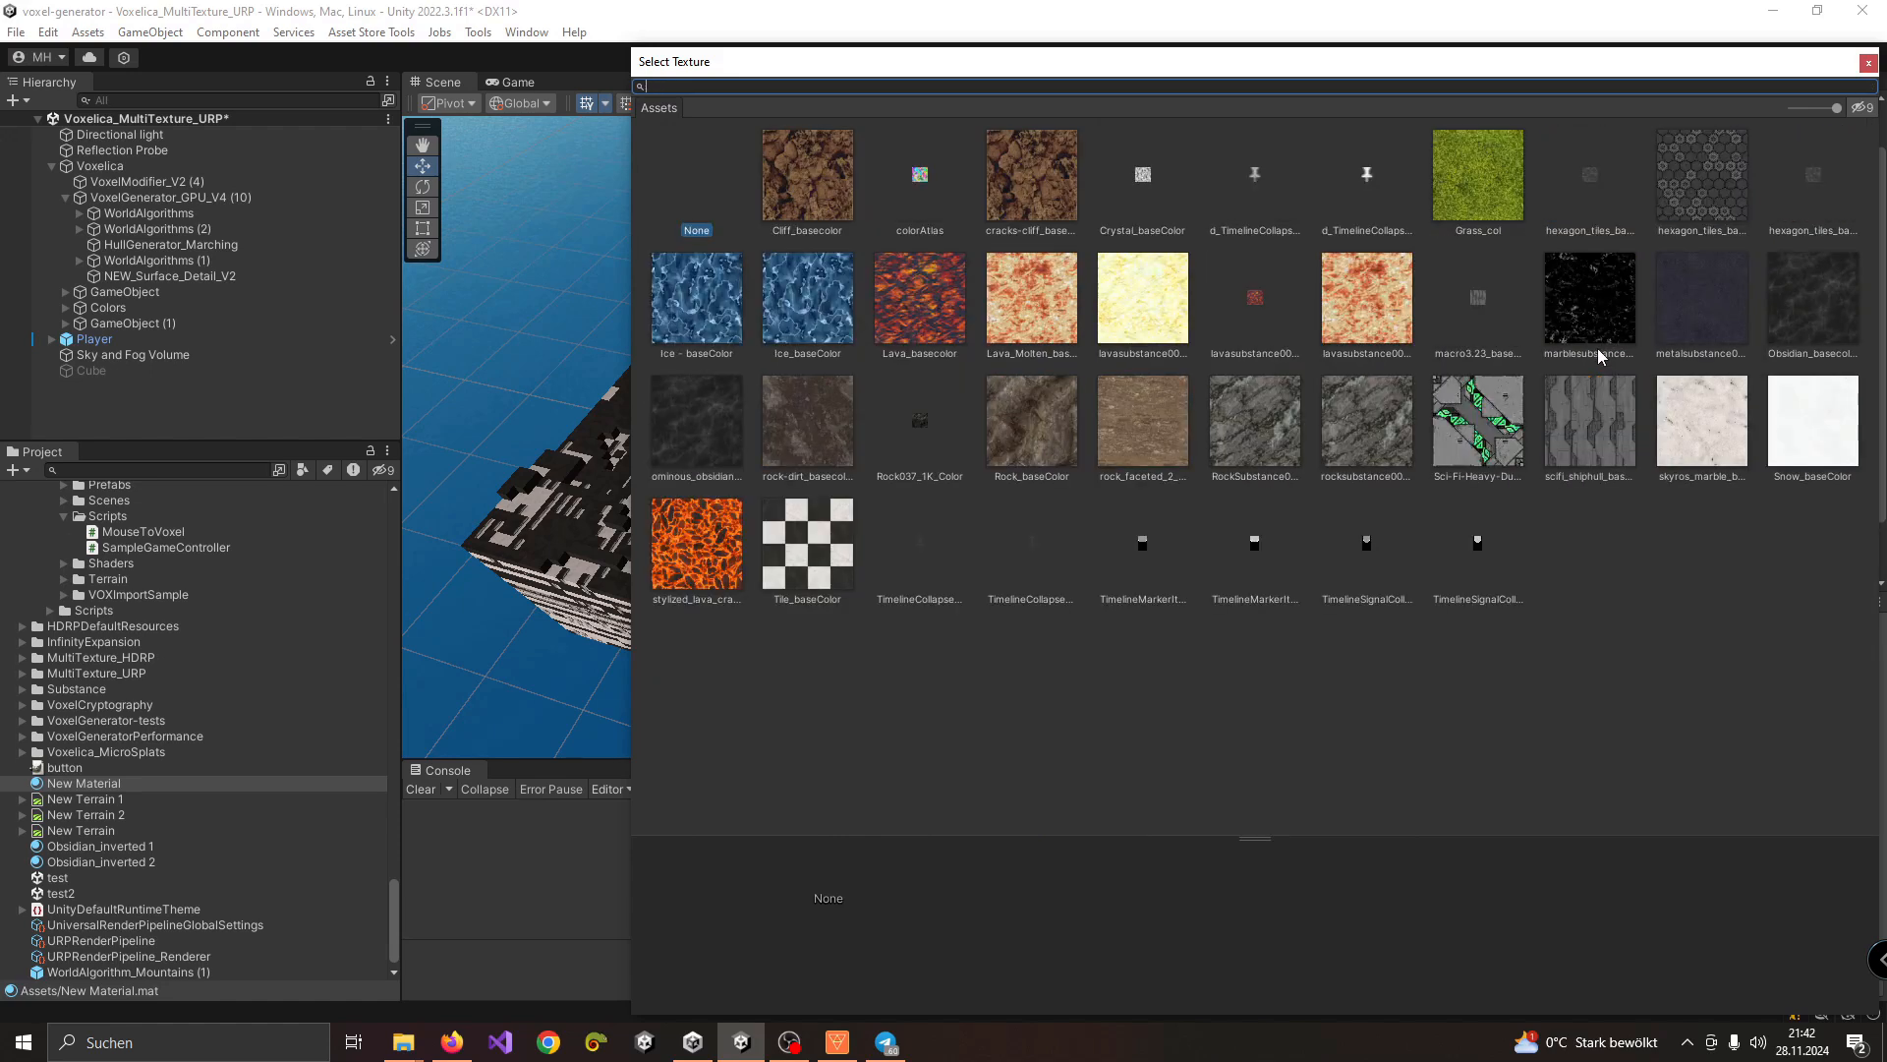
pyautogui.scroll(-13, 1671, 360)
pyautogui.moveTo(1874, 305); pyautogui.dragTo(1883, 197)
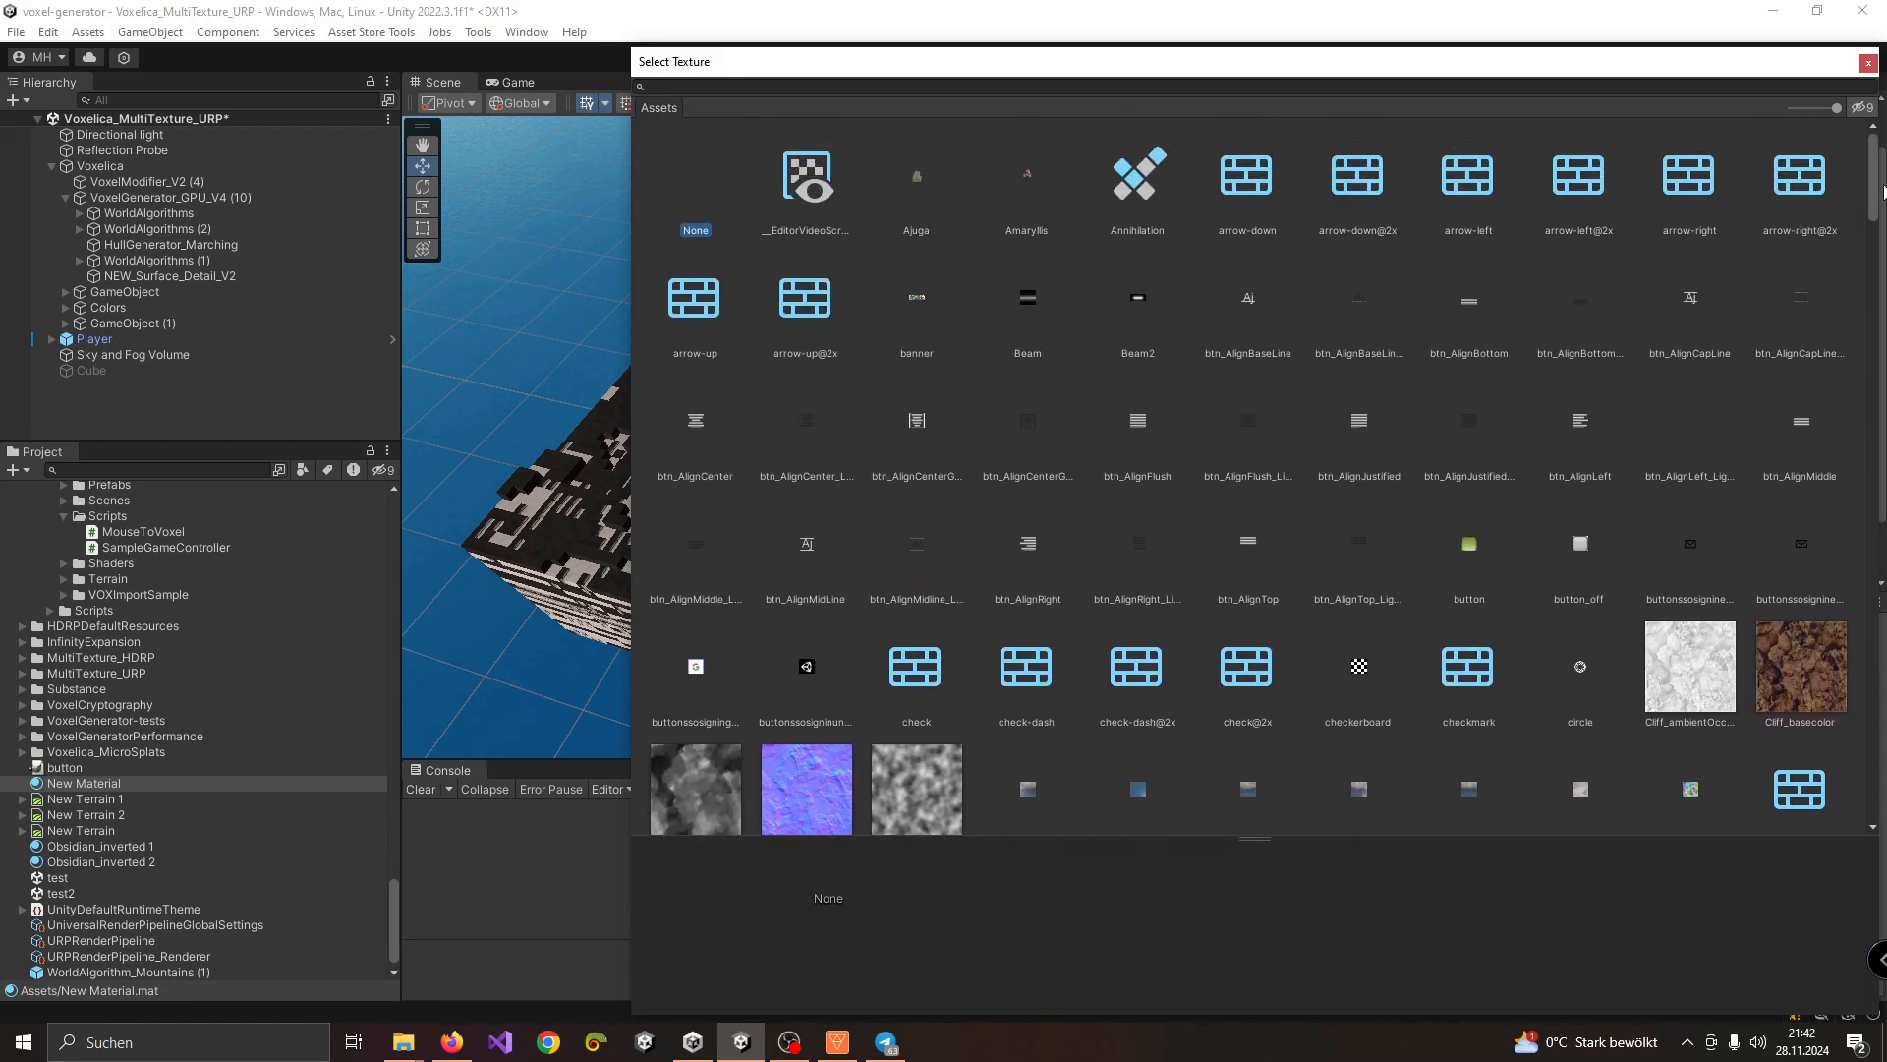
pyautogui.moveTo(1836, 108); pyautogui.dragTo(1740, 103)
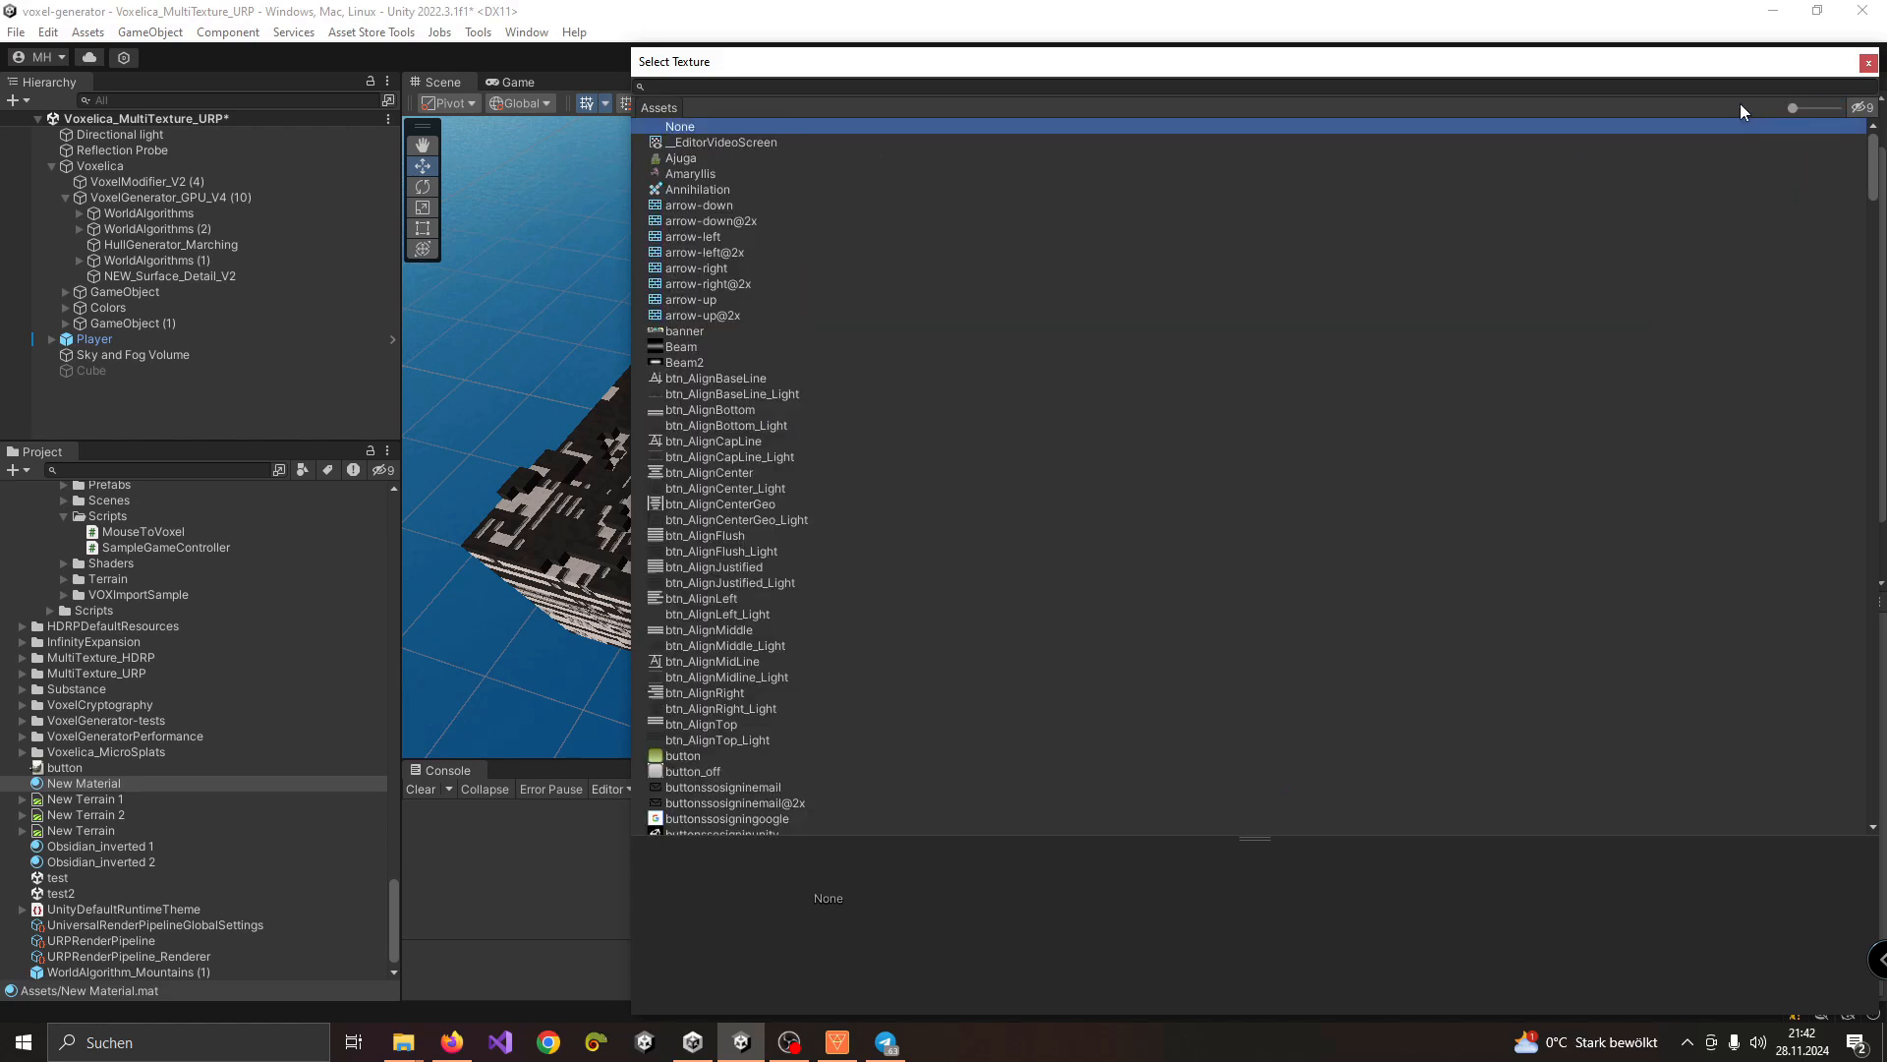
pyautogui.scroll(-6, 1130, 295)
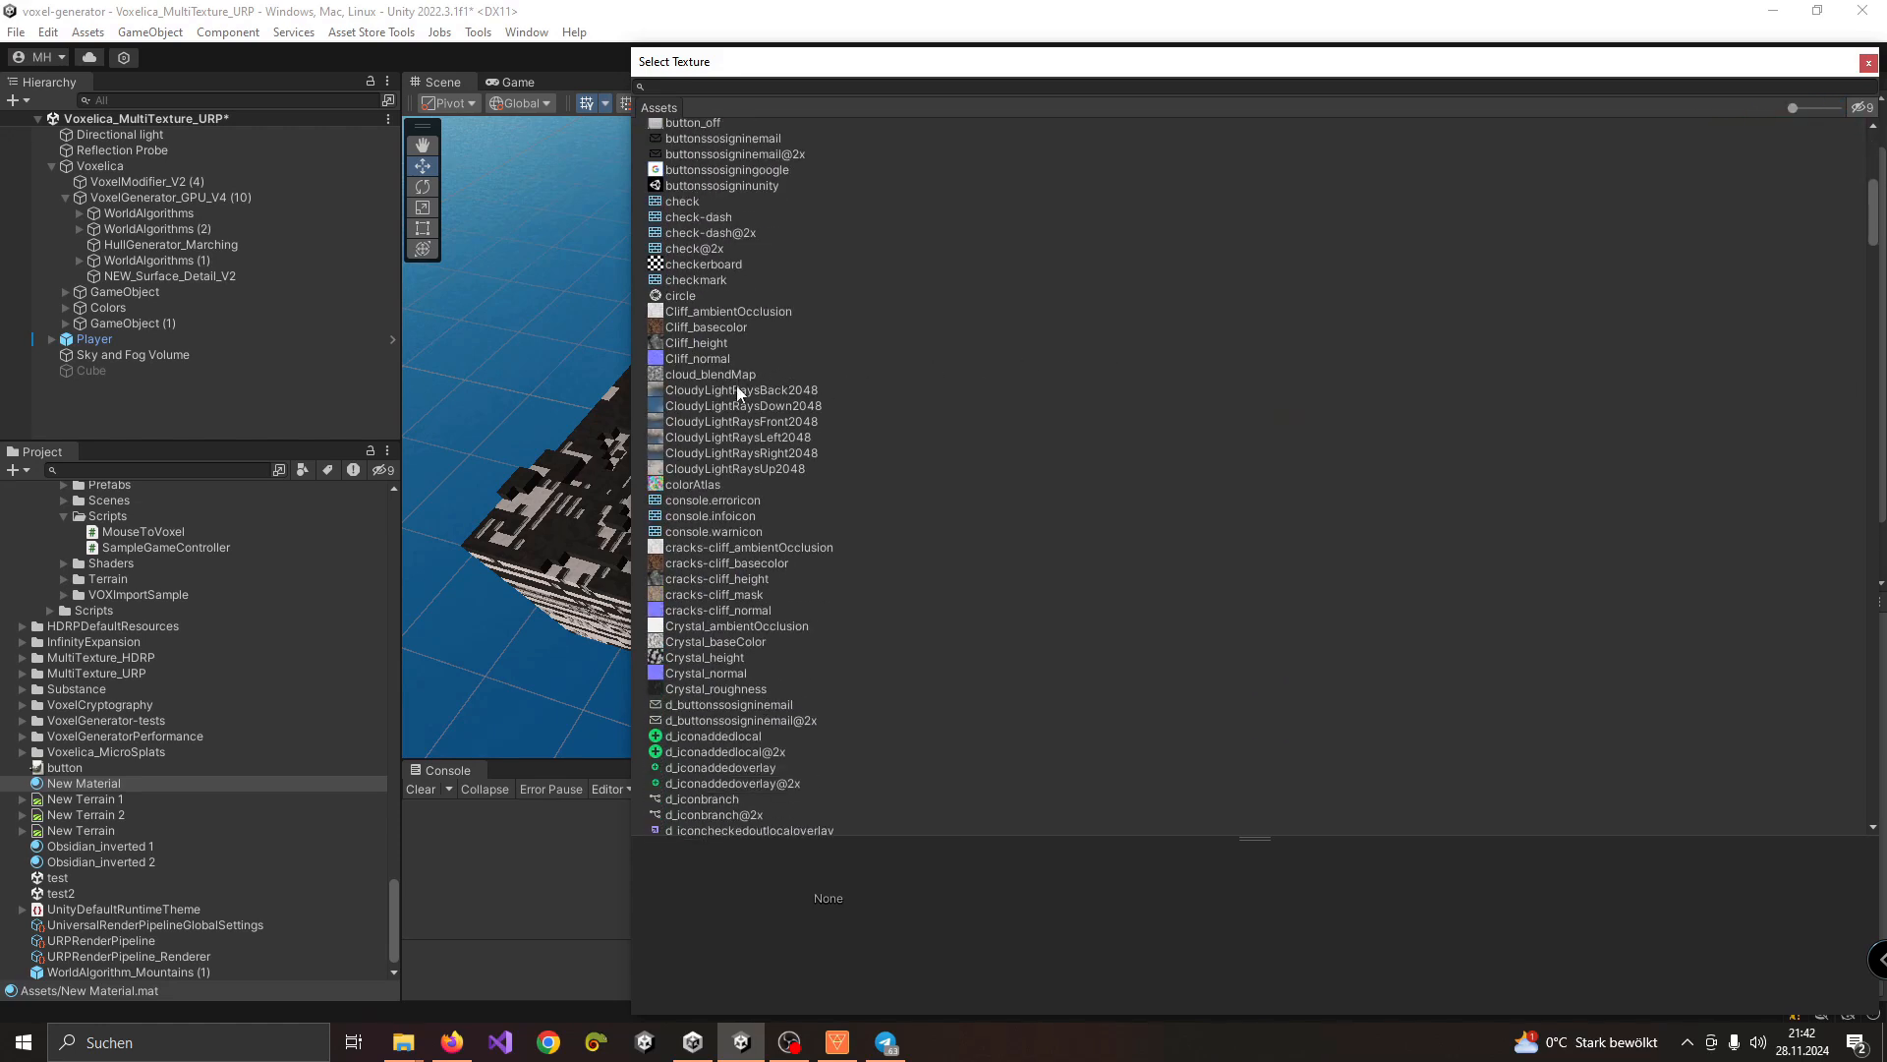
pyautogui.doubleClick(698, 485)
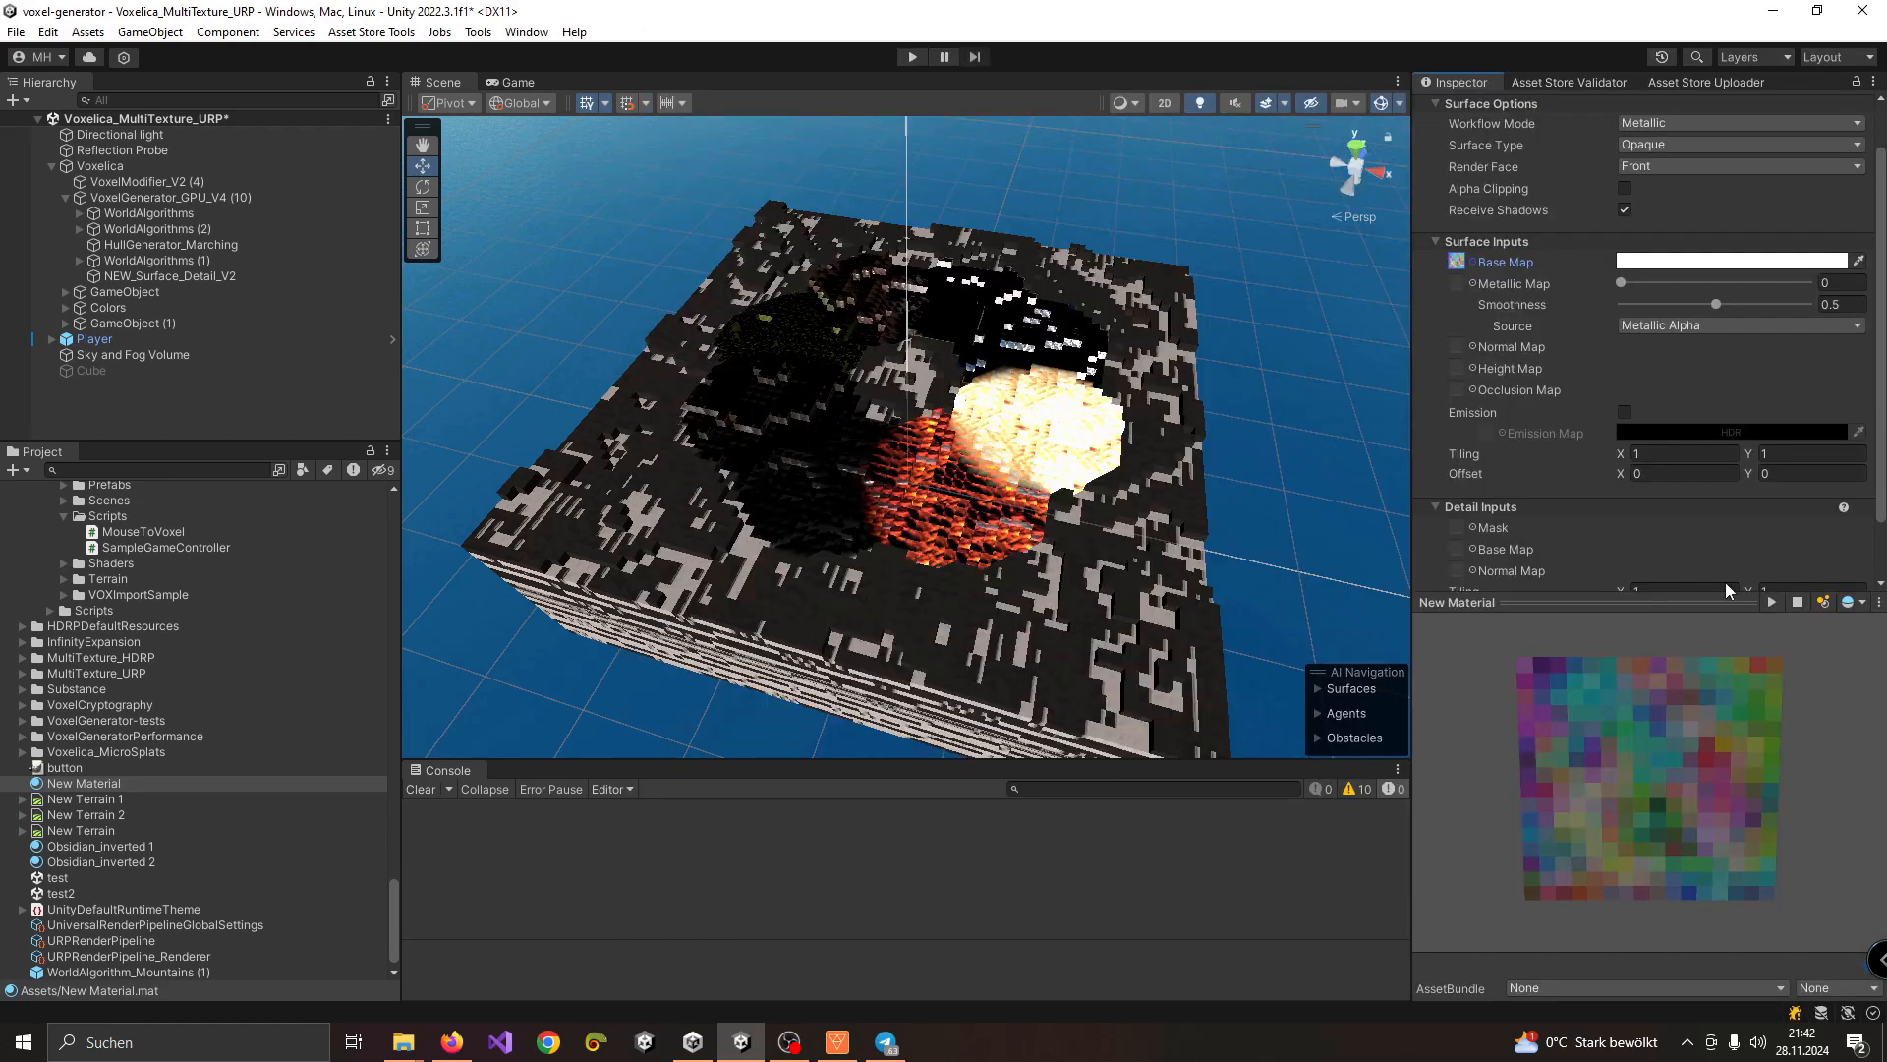
# Step: Set HullGenerator_Marching's voxel material to New Material and inspect the recoloured block terrain
pyautogui.click(168, 245)
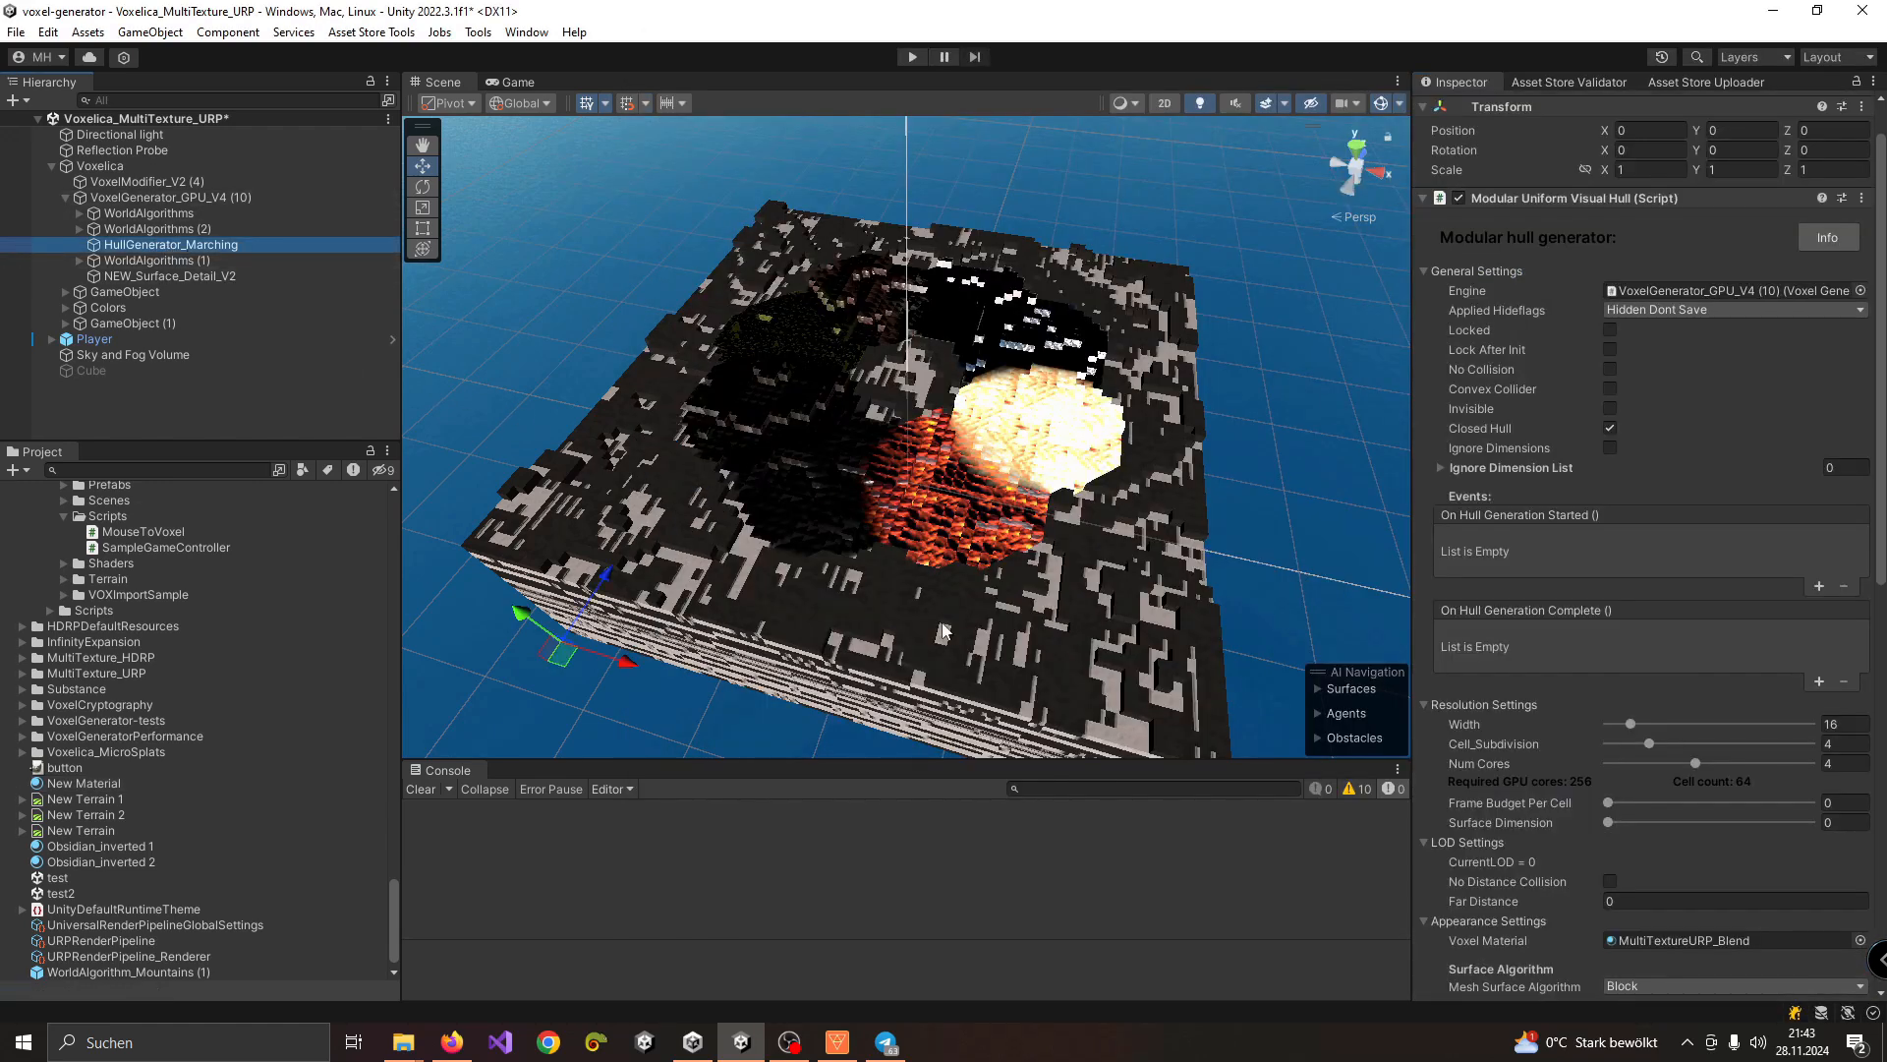
pyautogui.moveTo(106, 783); pyautogui.dragTo(1617, 941)
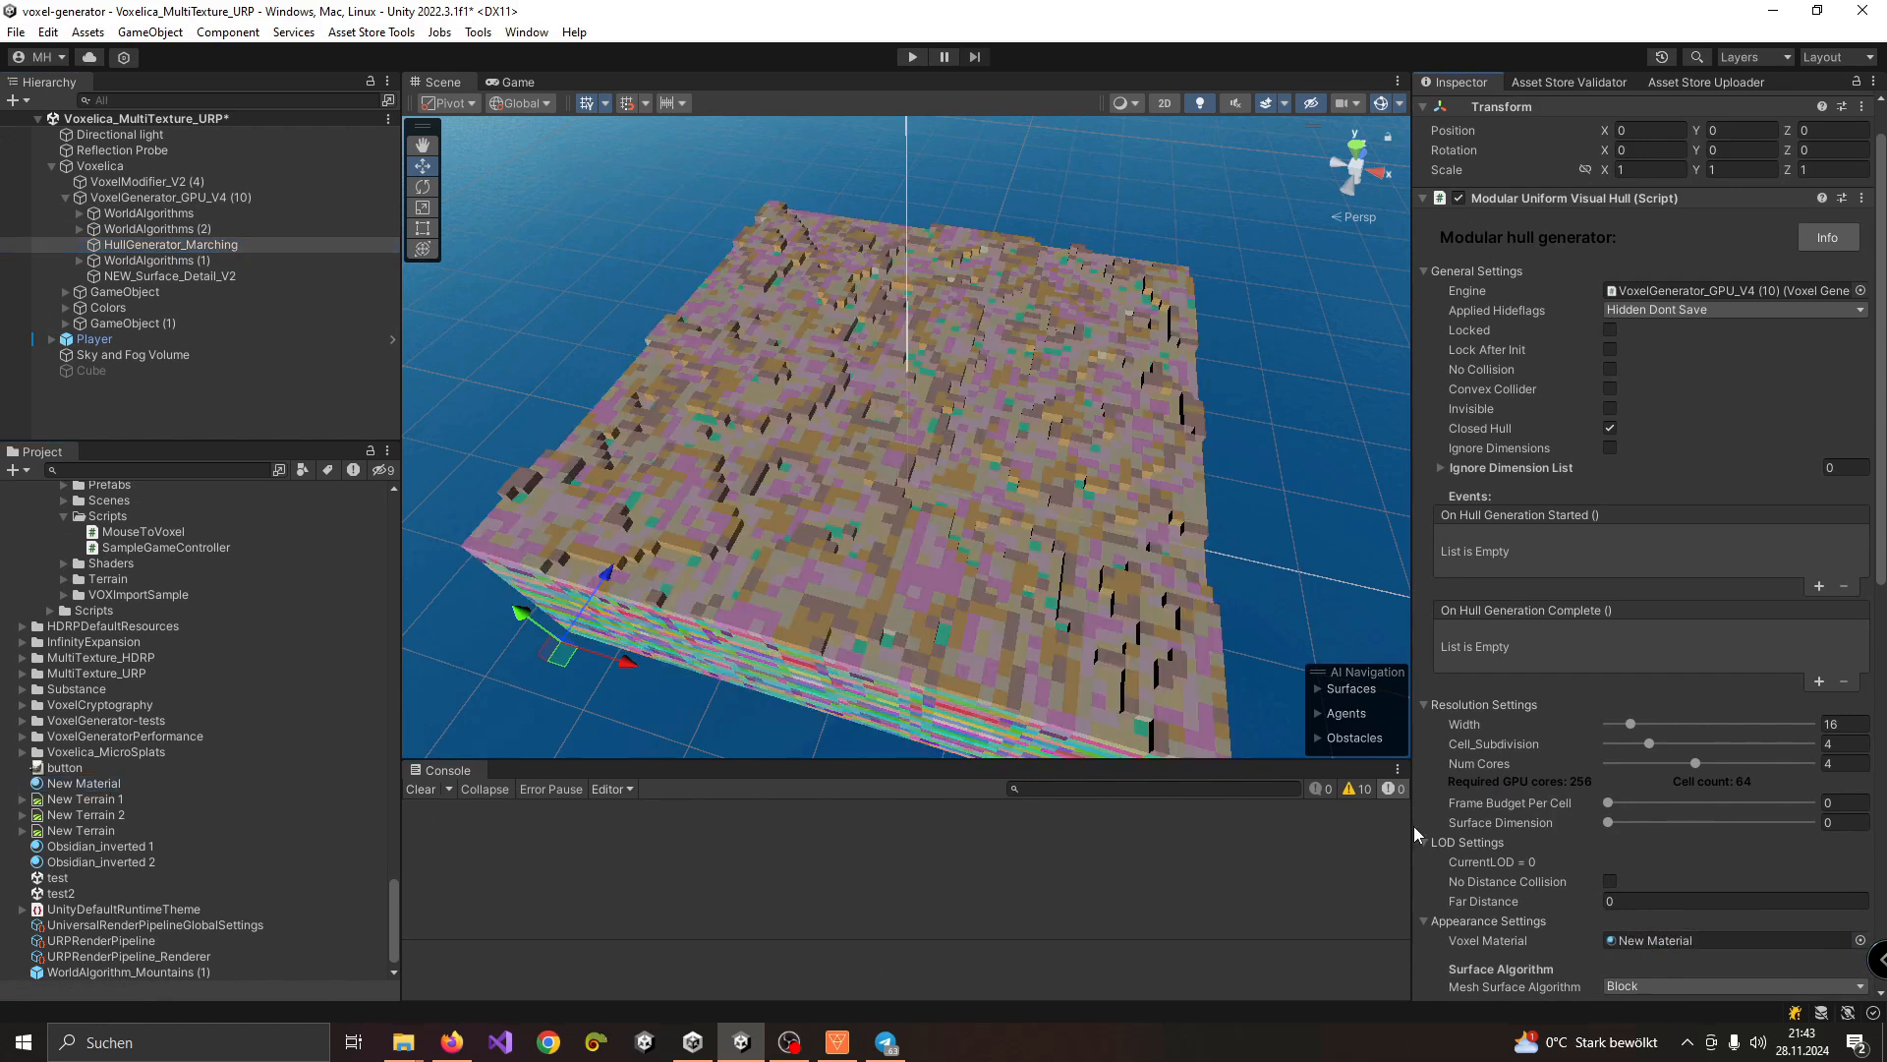
pyautogui.scroll(8, 1016, 506)
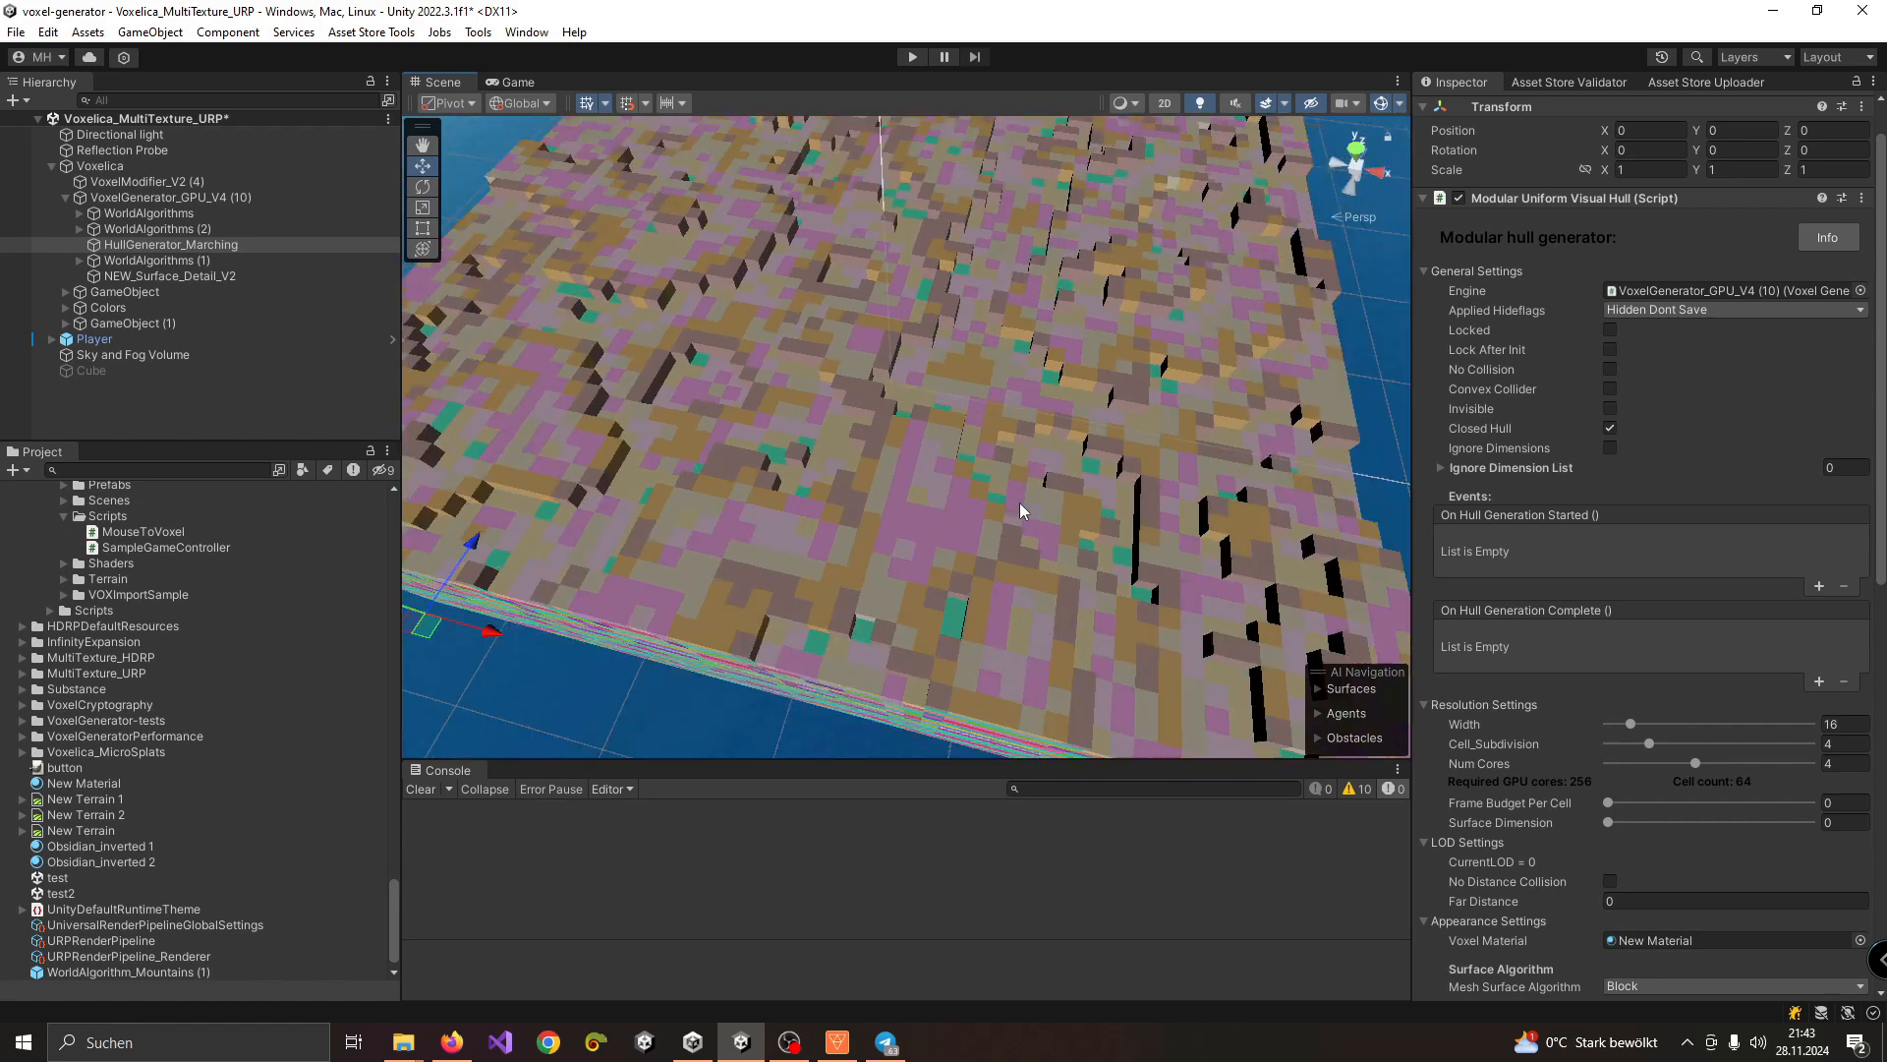
pyautogui.scroll(-8, 1019, 503)
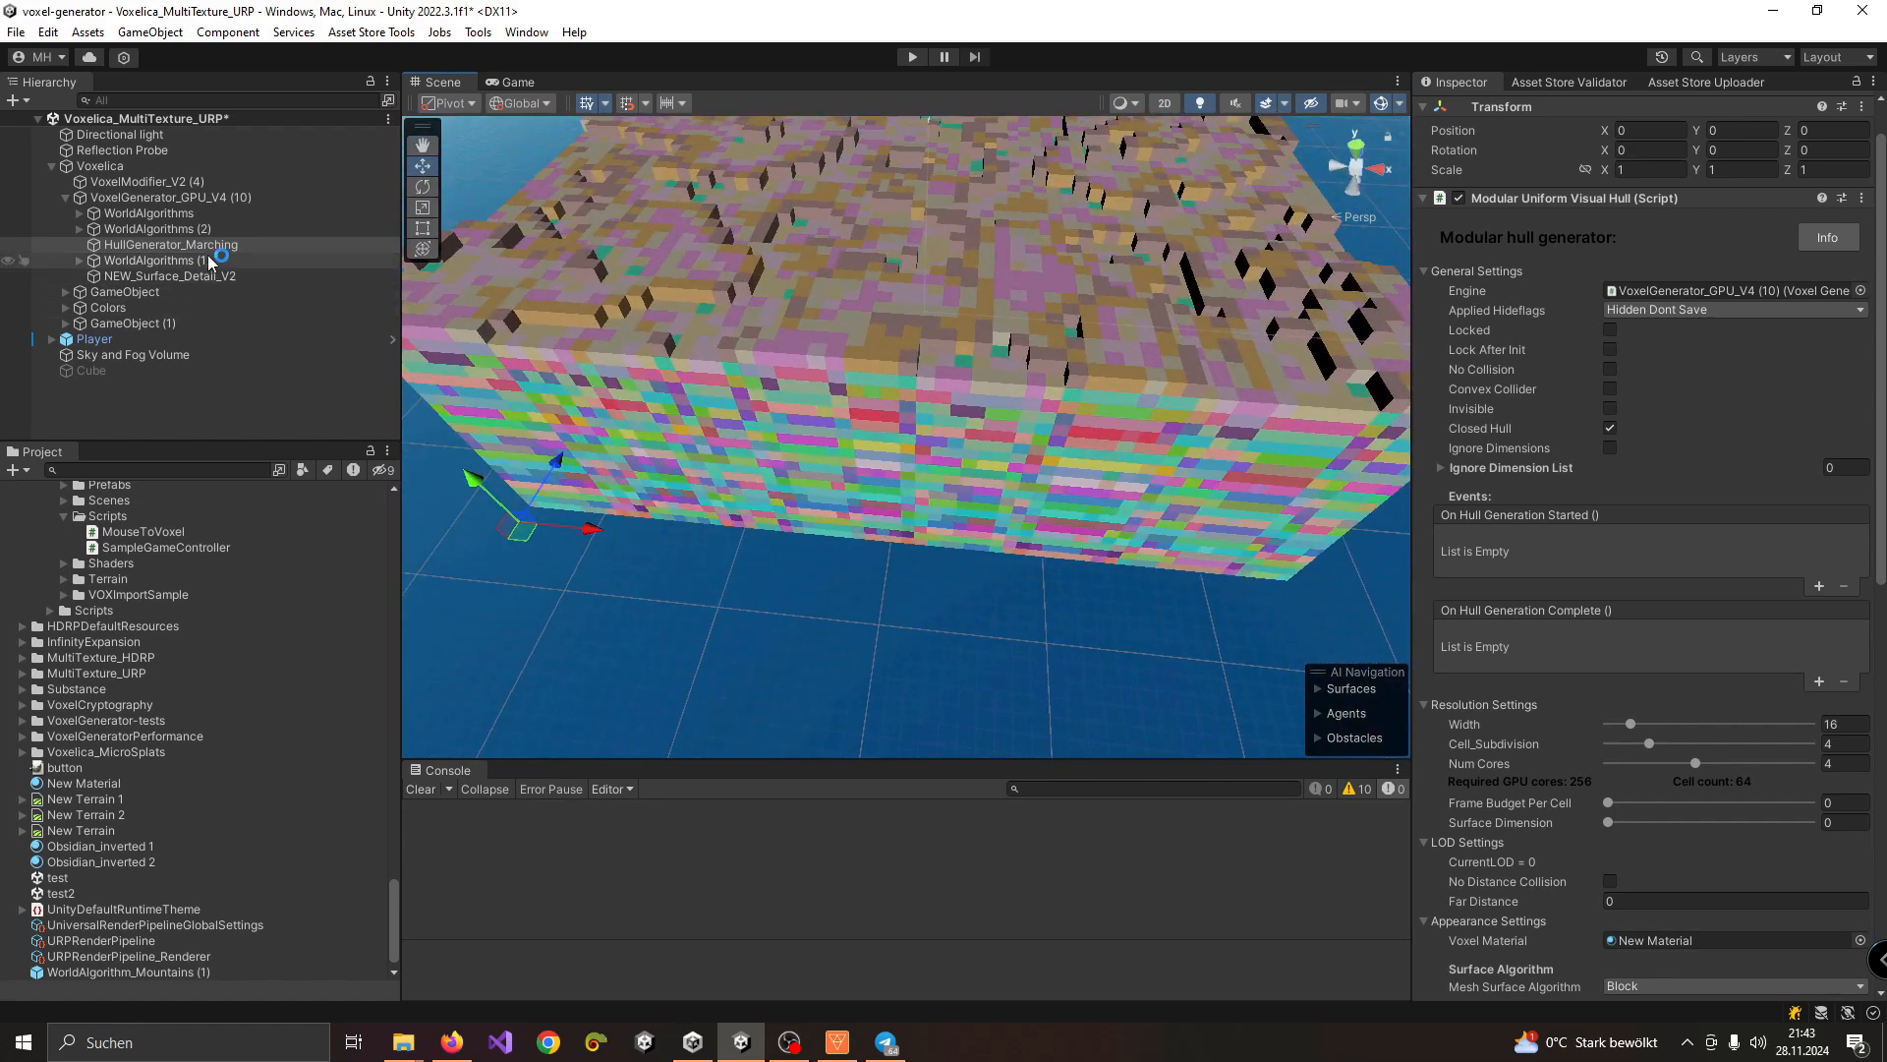
# Step: Review the settings of VoxelGenerator_GPU_V4 (10) and HullGenerator_Marching, including the voxel material, Block algorithm, Atlas Rows and post process modules
pyautogui.click(168, 198)
pyautogui.keyDown('alt'); pyautogui.moveTo(1112, 466); pyautogui.dragTo(1027, 475); pyautogui.keyUp('alt')
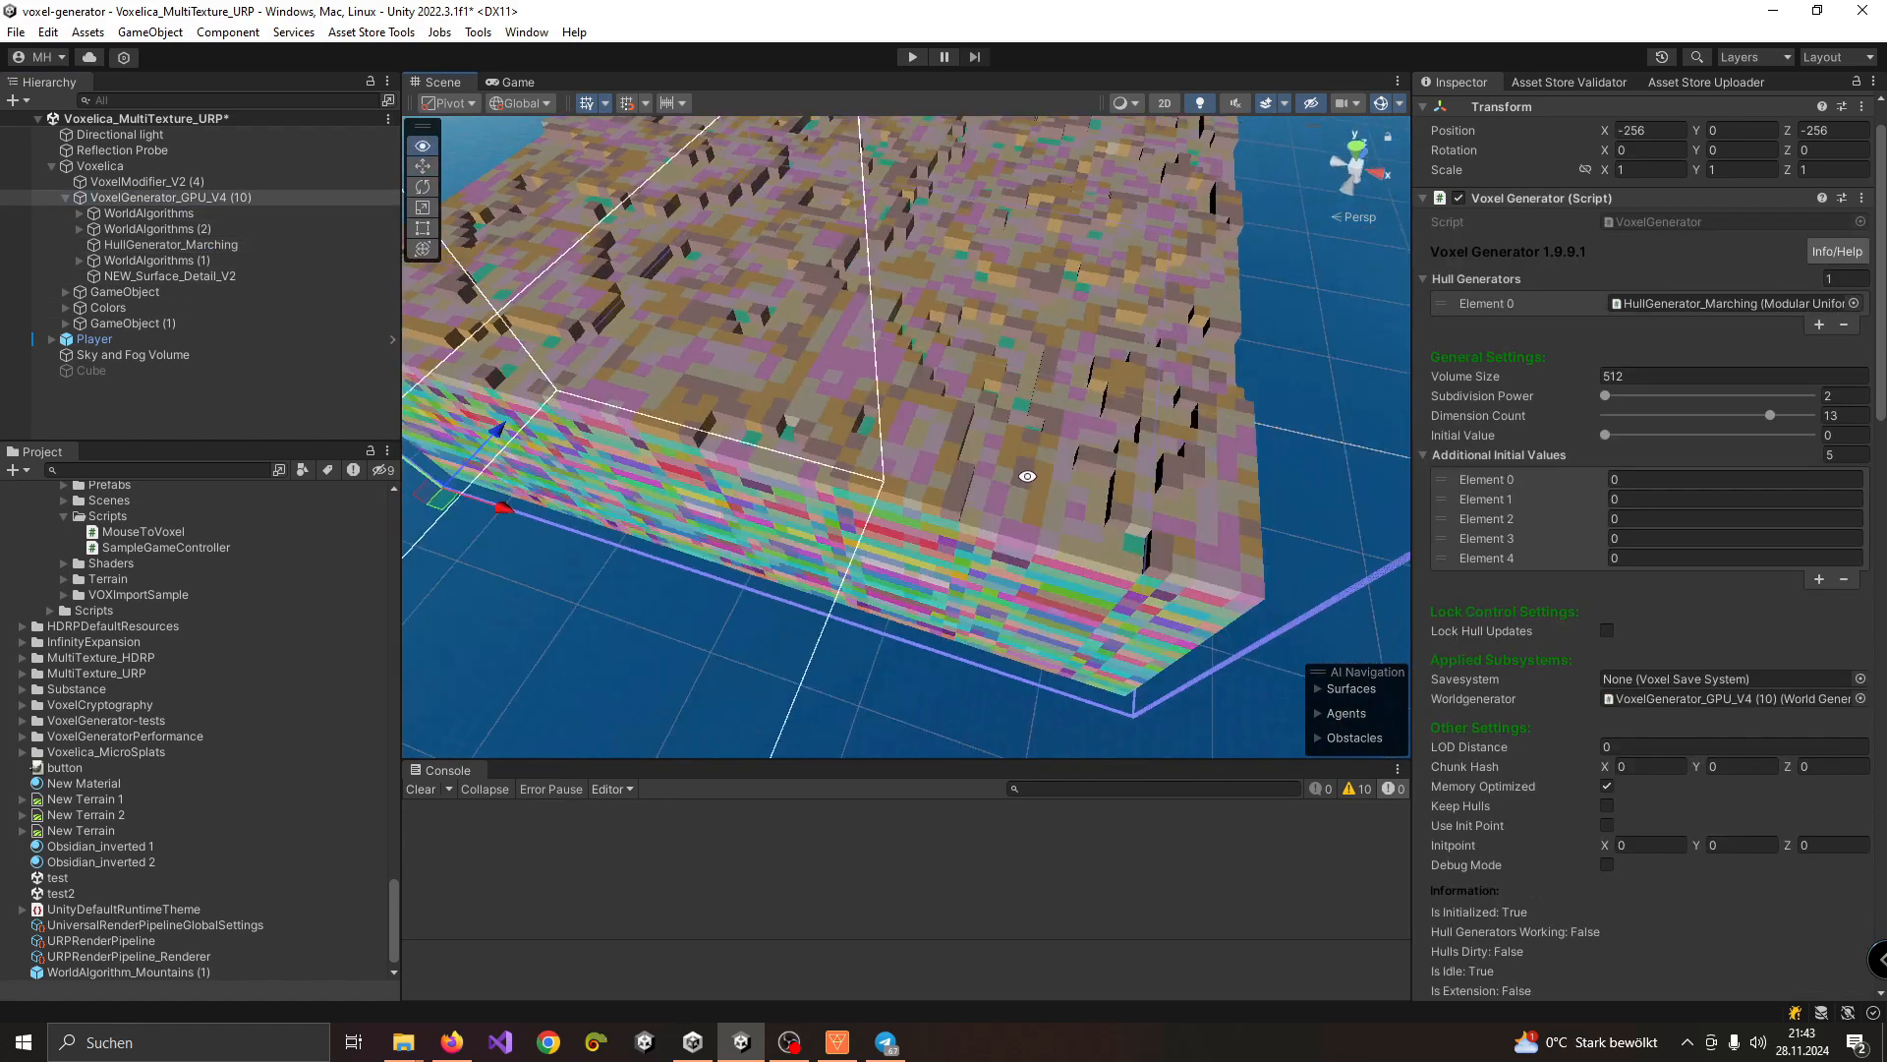
pyautogui.scroll(4, 983, 457)
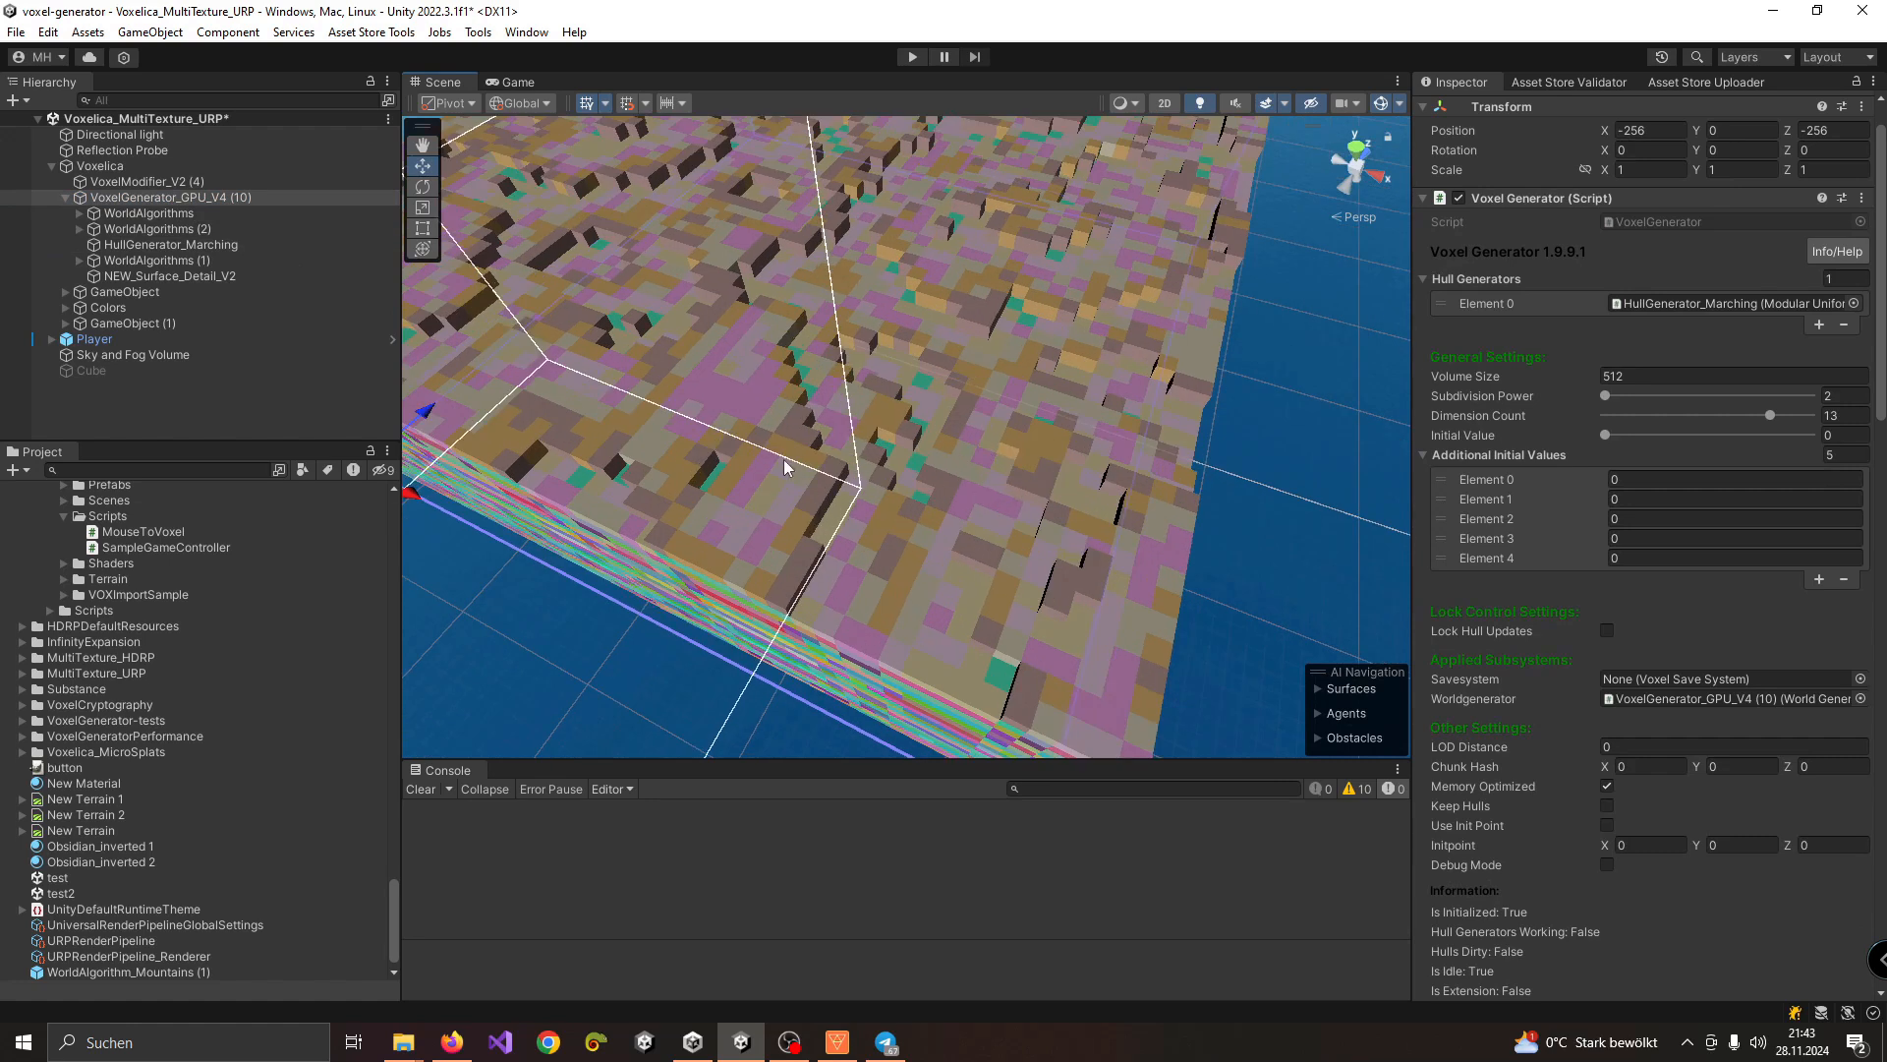
pyautogui.scroll(-2, 785, 466)
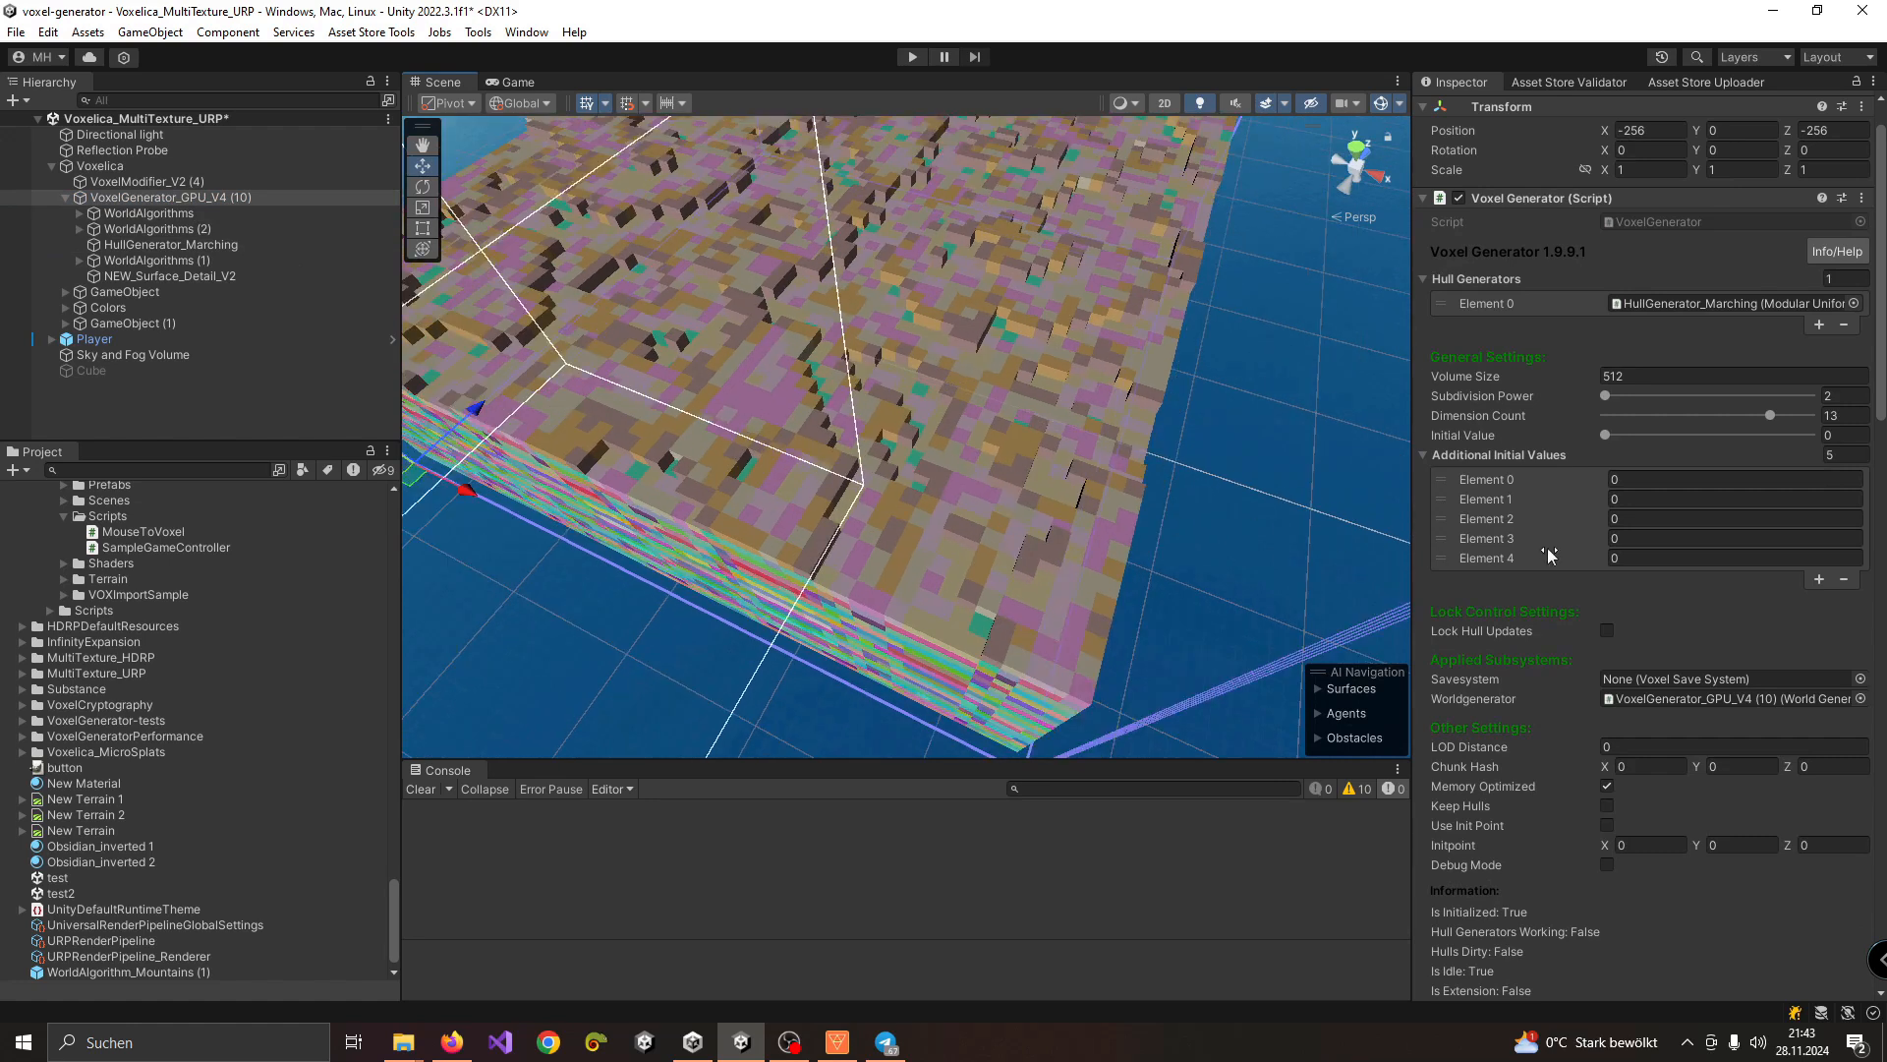
pyautogui.click(155, 244)
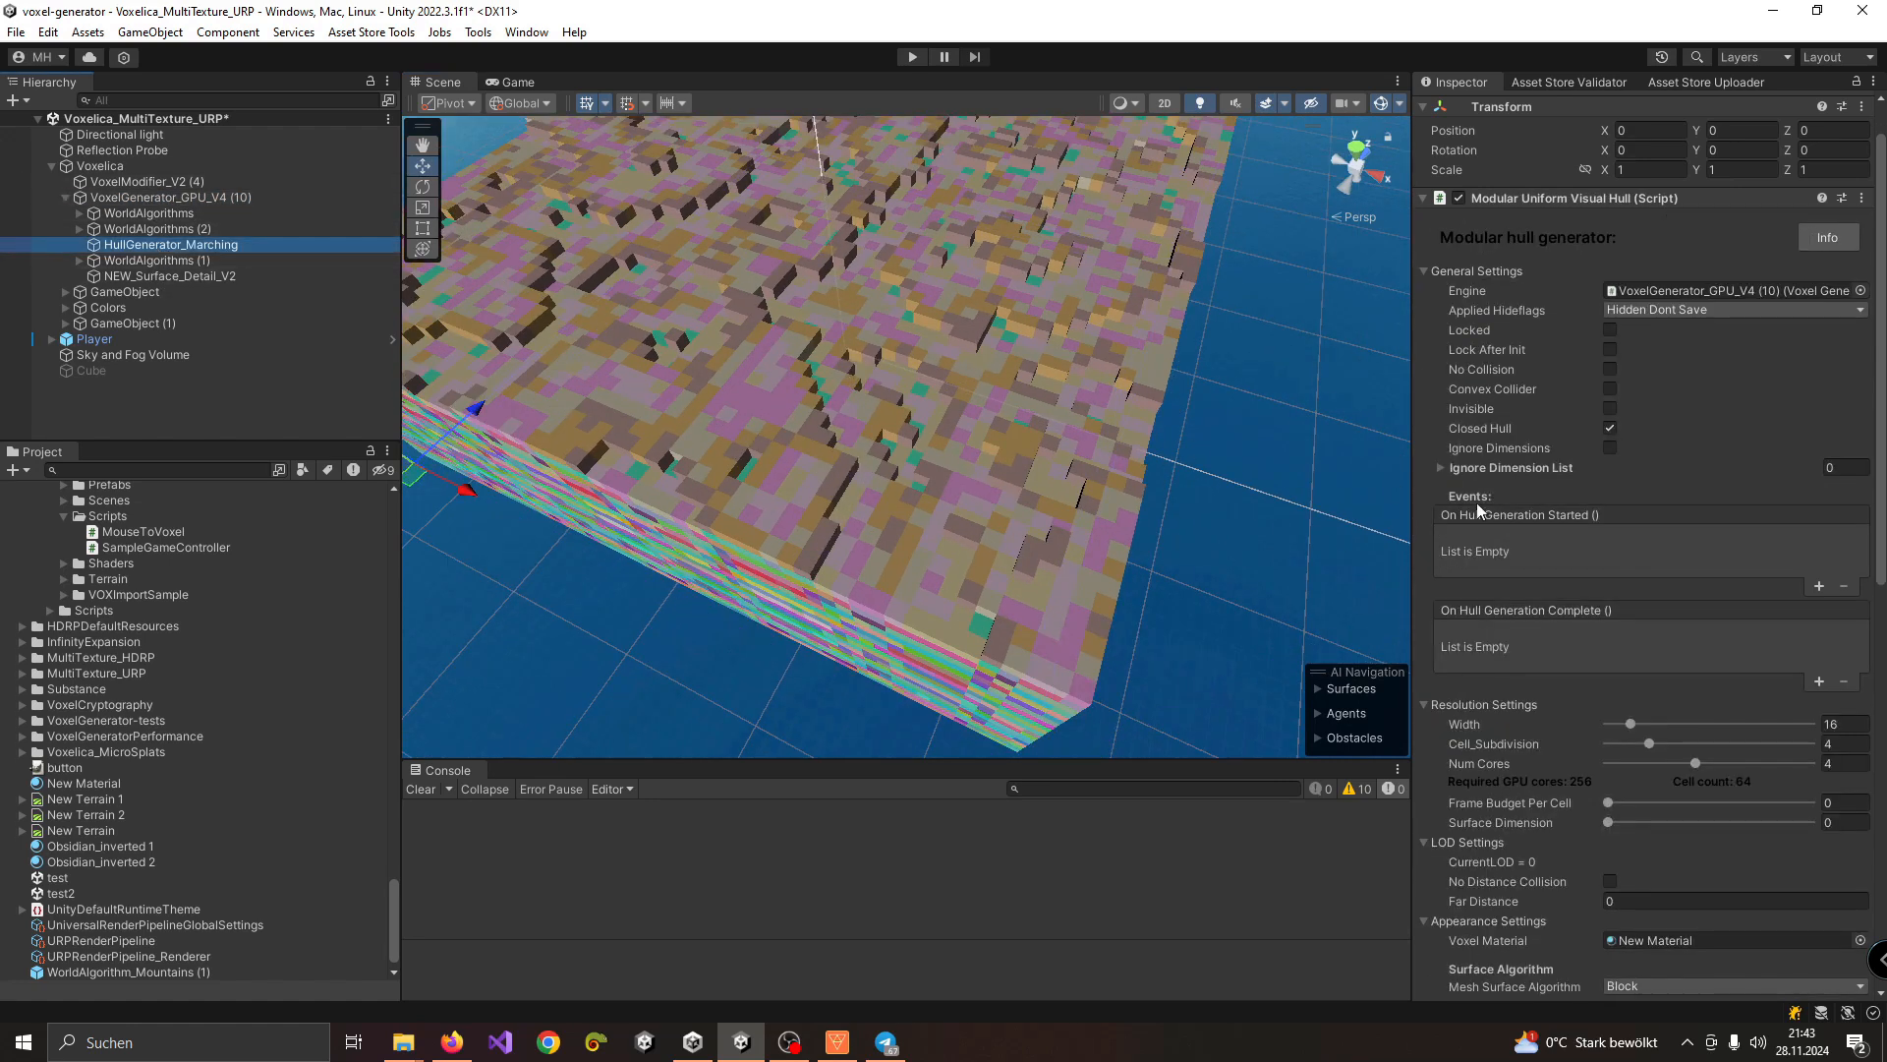
pyautogui.scroll(-5, 1534, 521)
pyautogui.scroll(-10, 1626, 541)
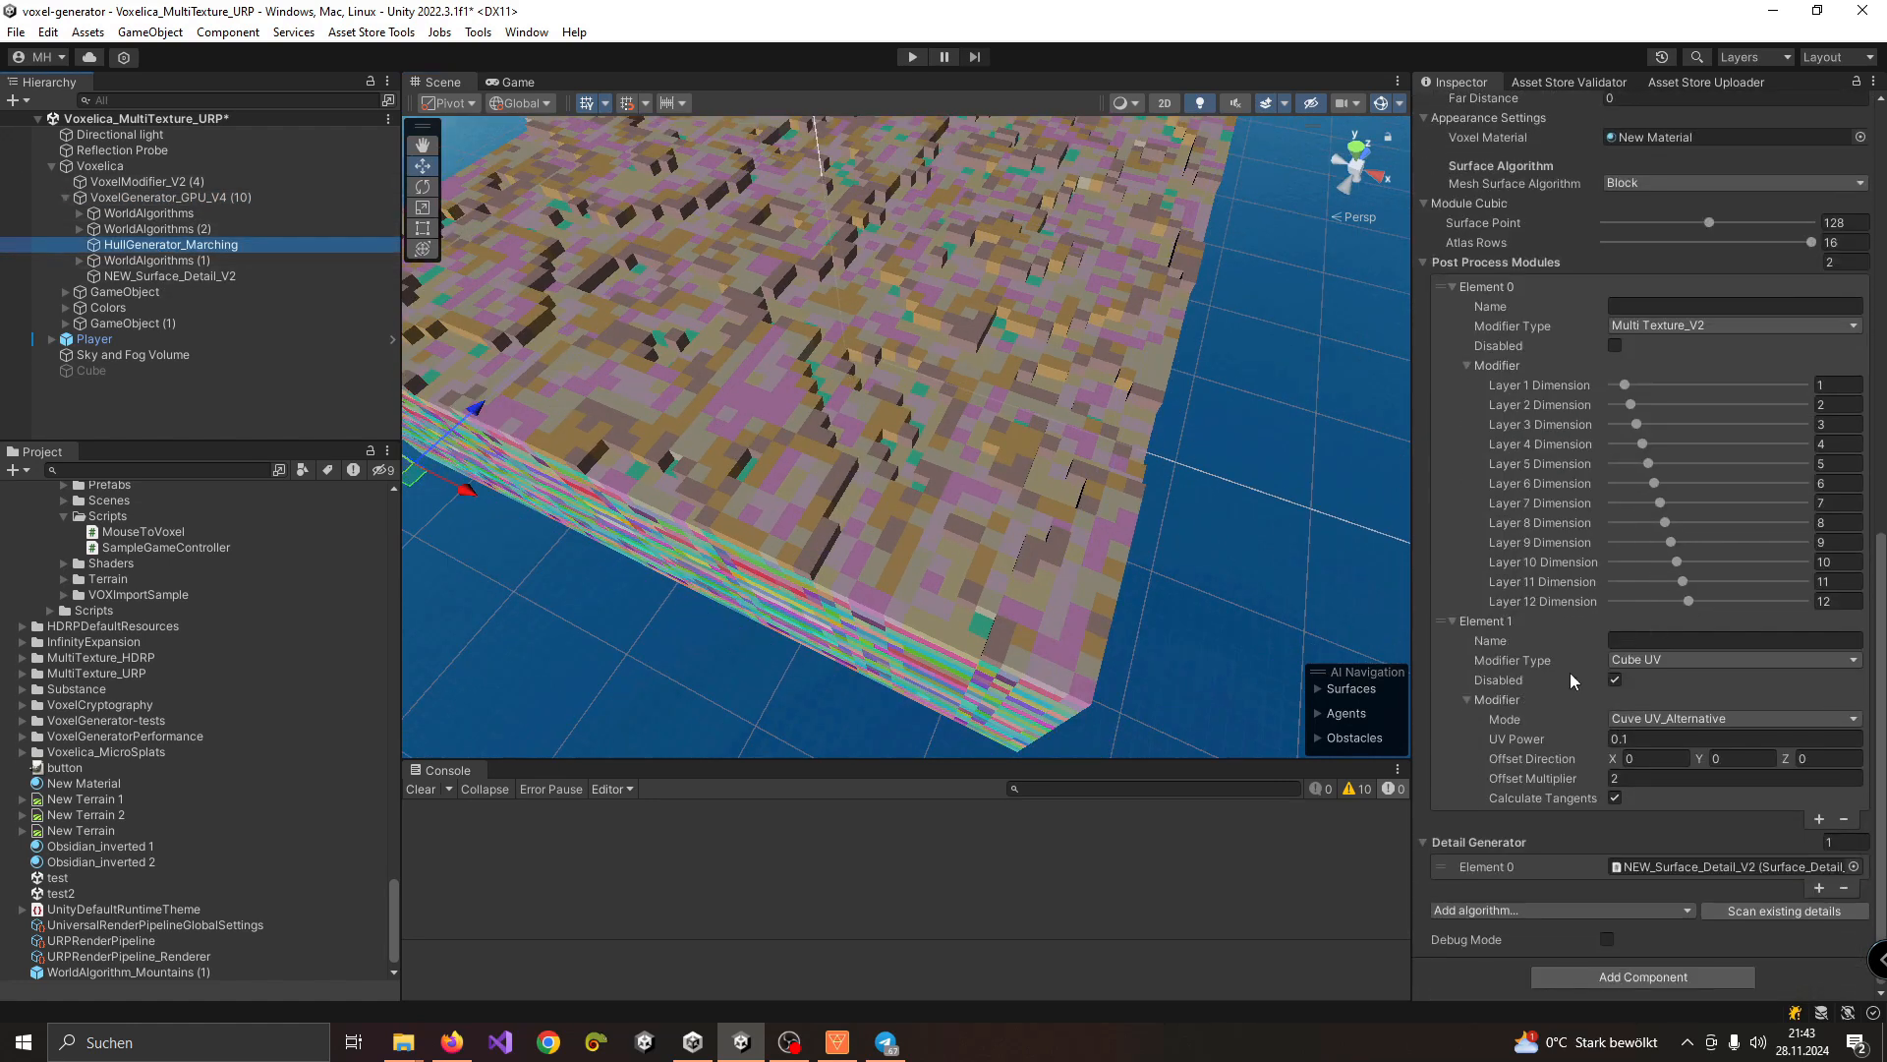
pyautogui.scroll(3, 1567, 674)
pyautogui.scroll(8, 1578, 638)
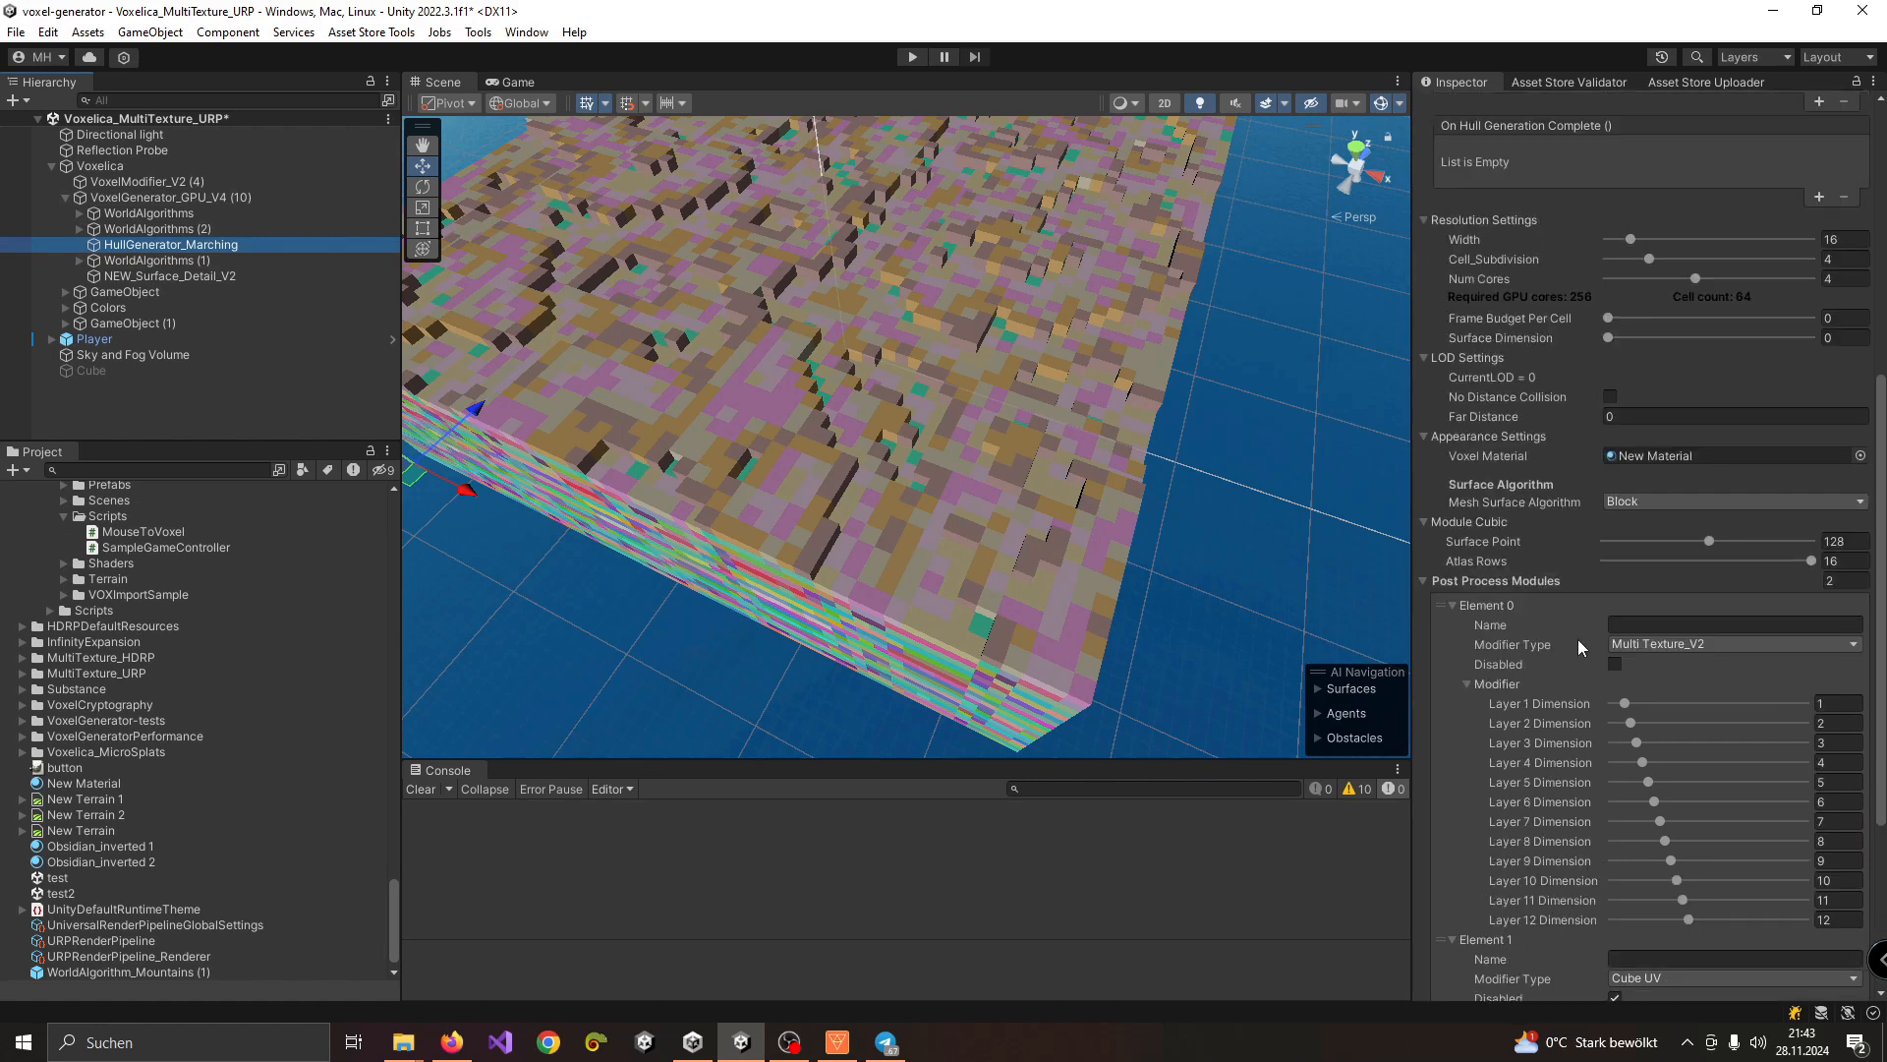
pyautogui.scroll(-2, 1558, 457)
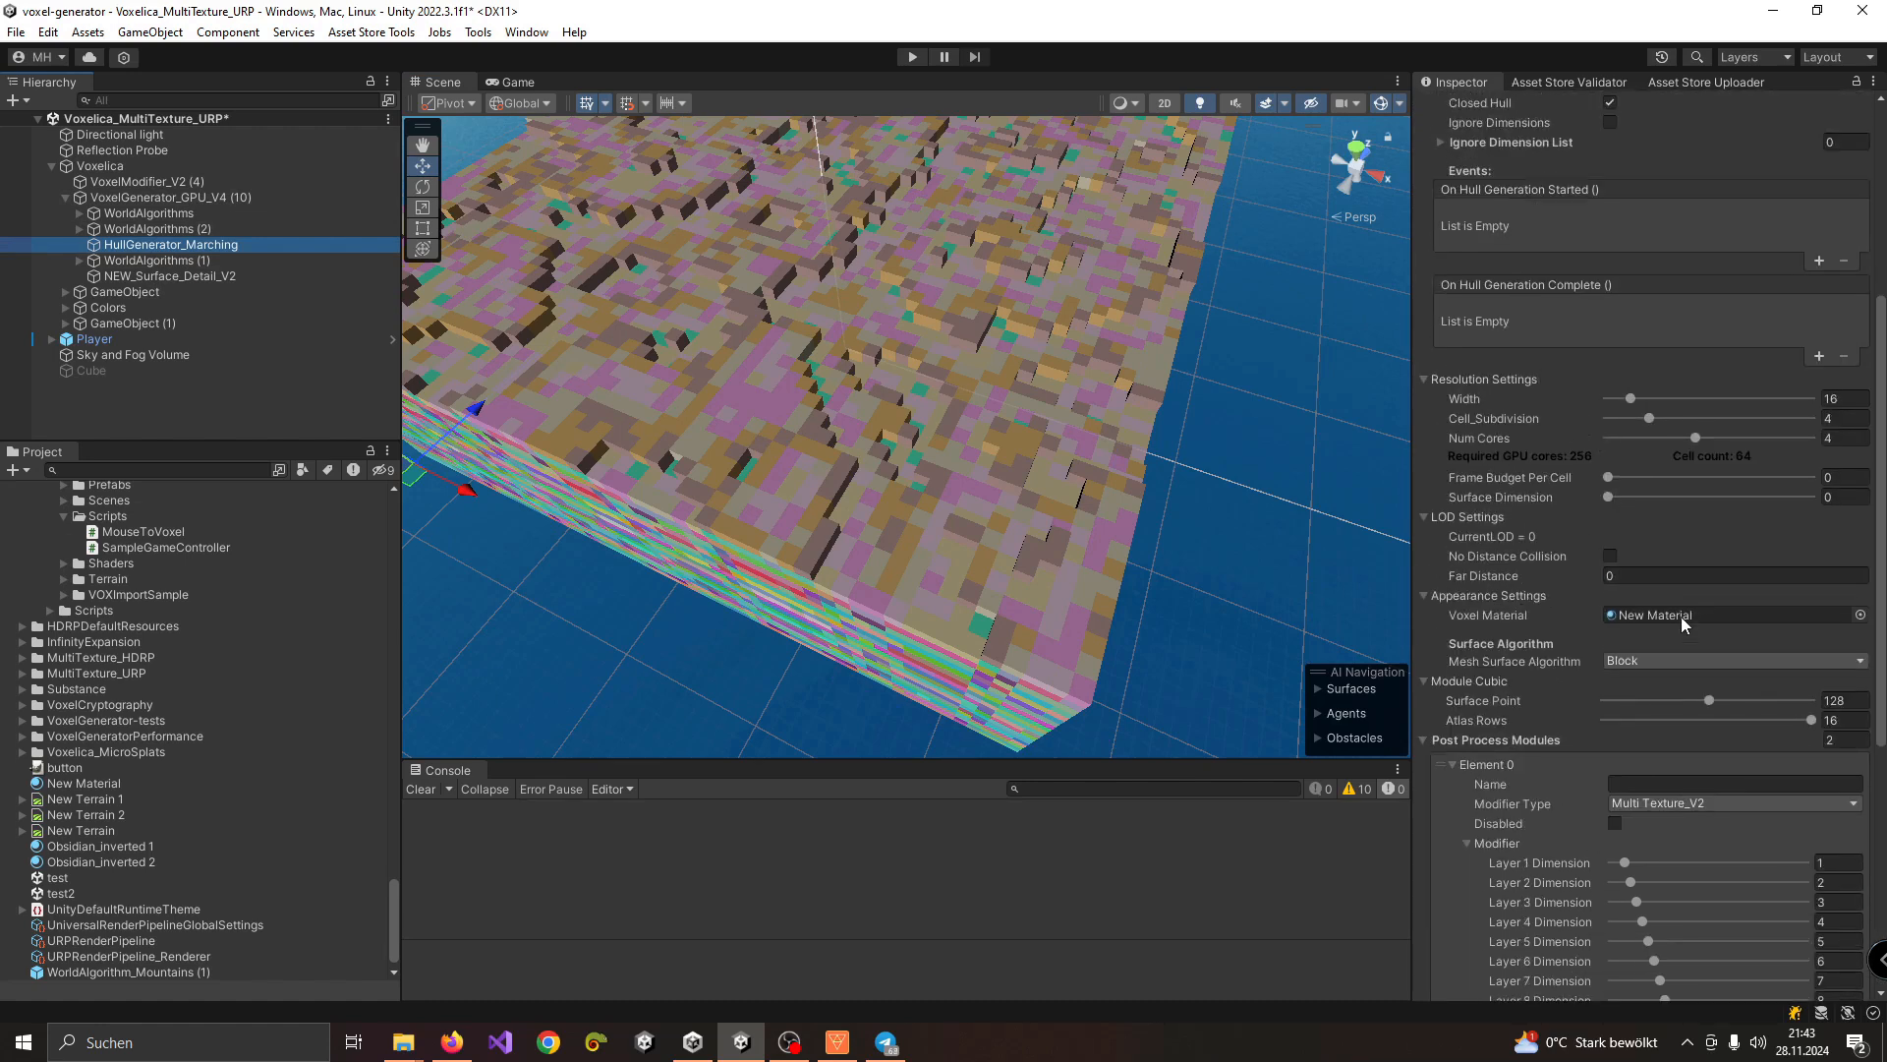
pyautogui.scroll(-2, 1593, 491)
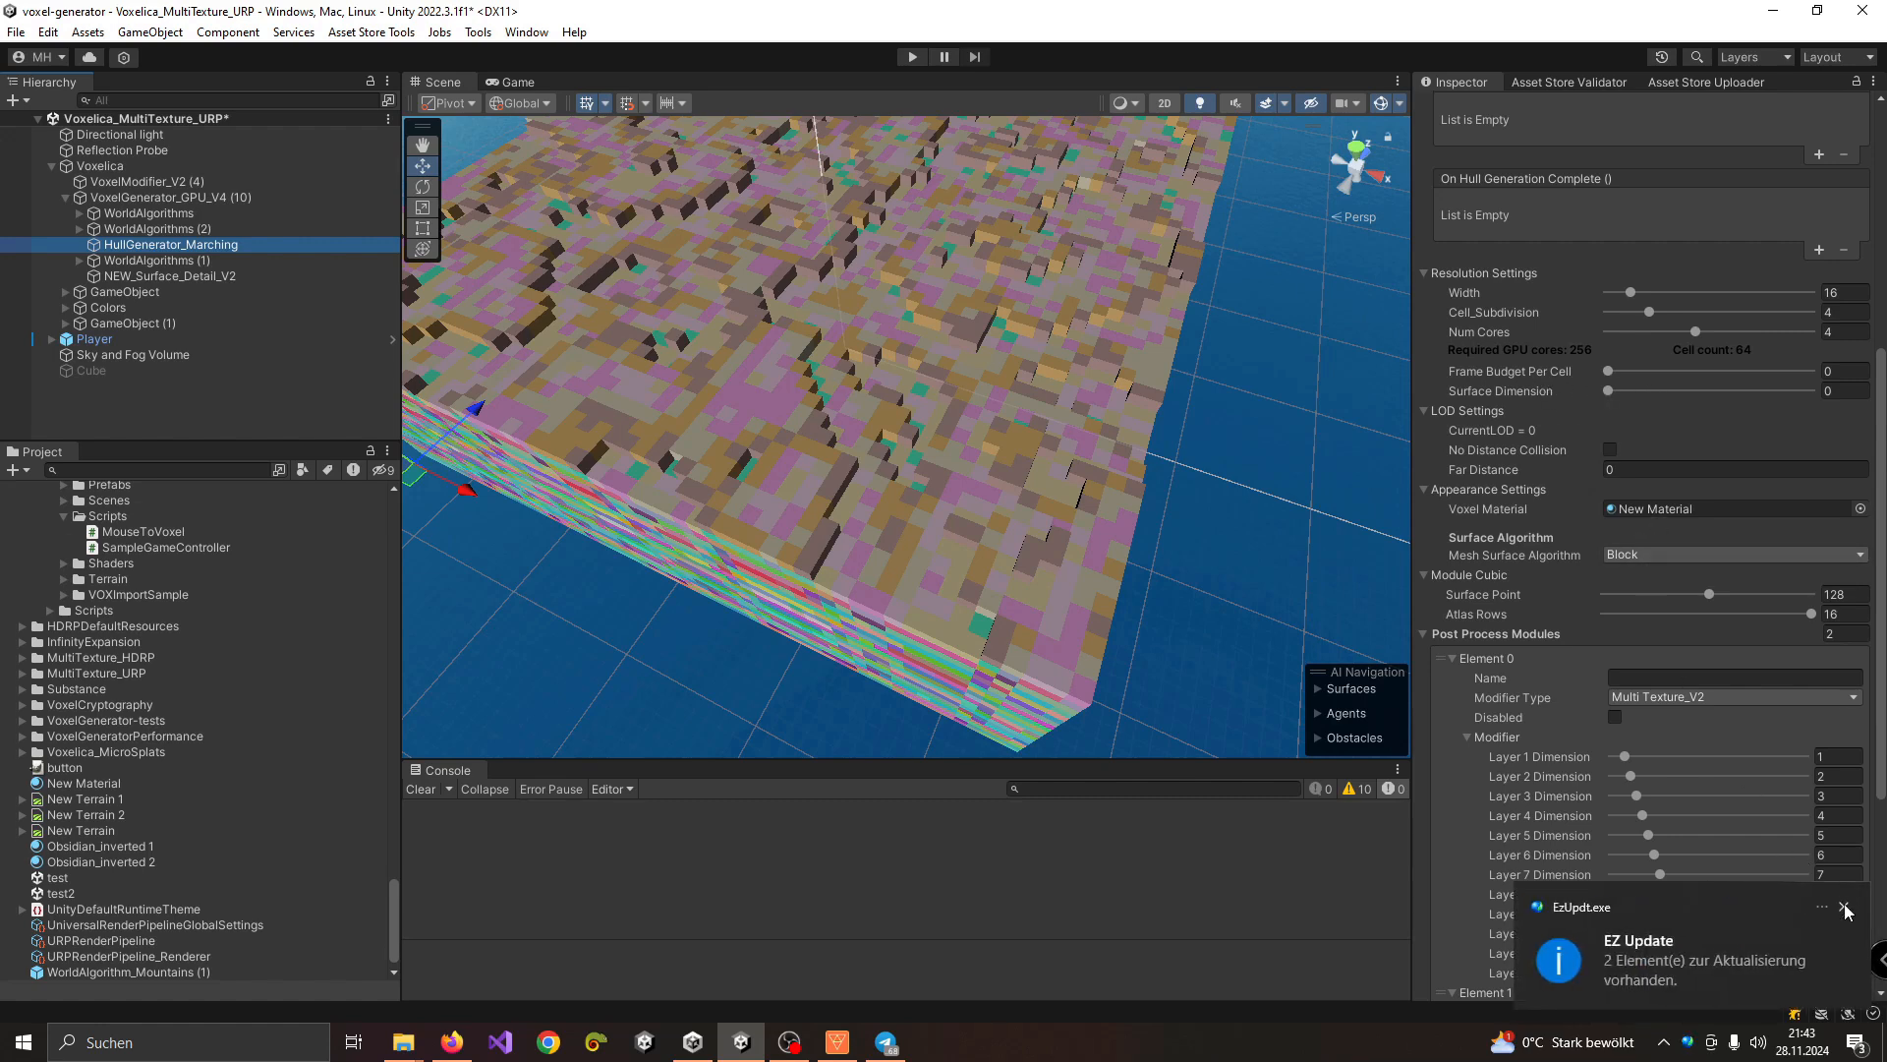
pyautogui.click(1845, 906)
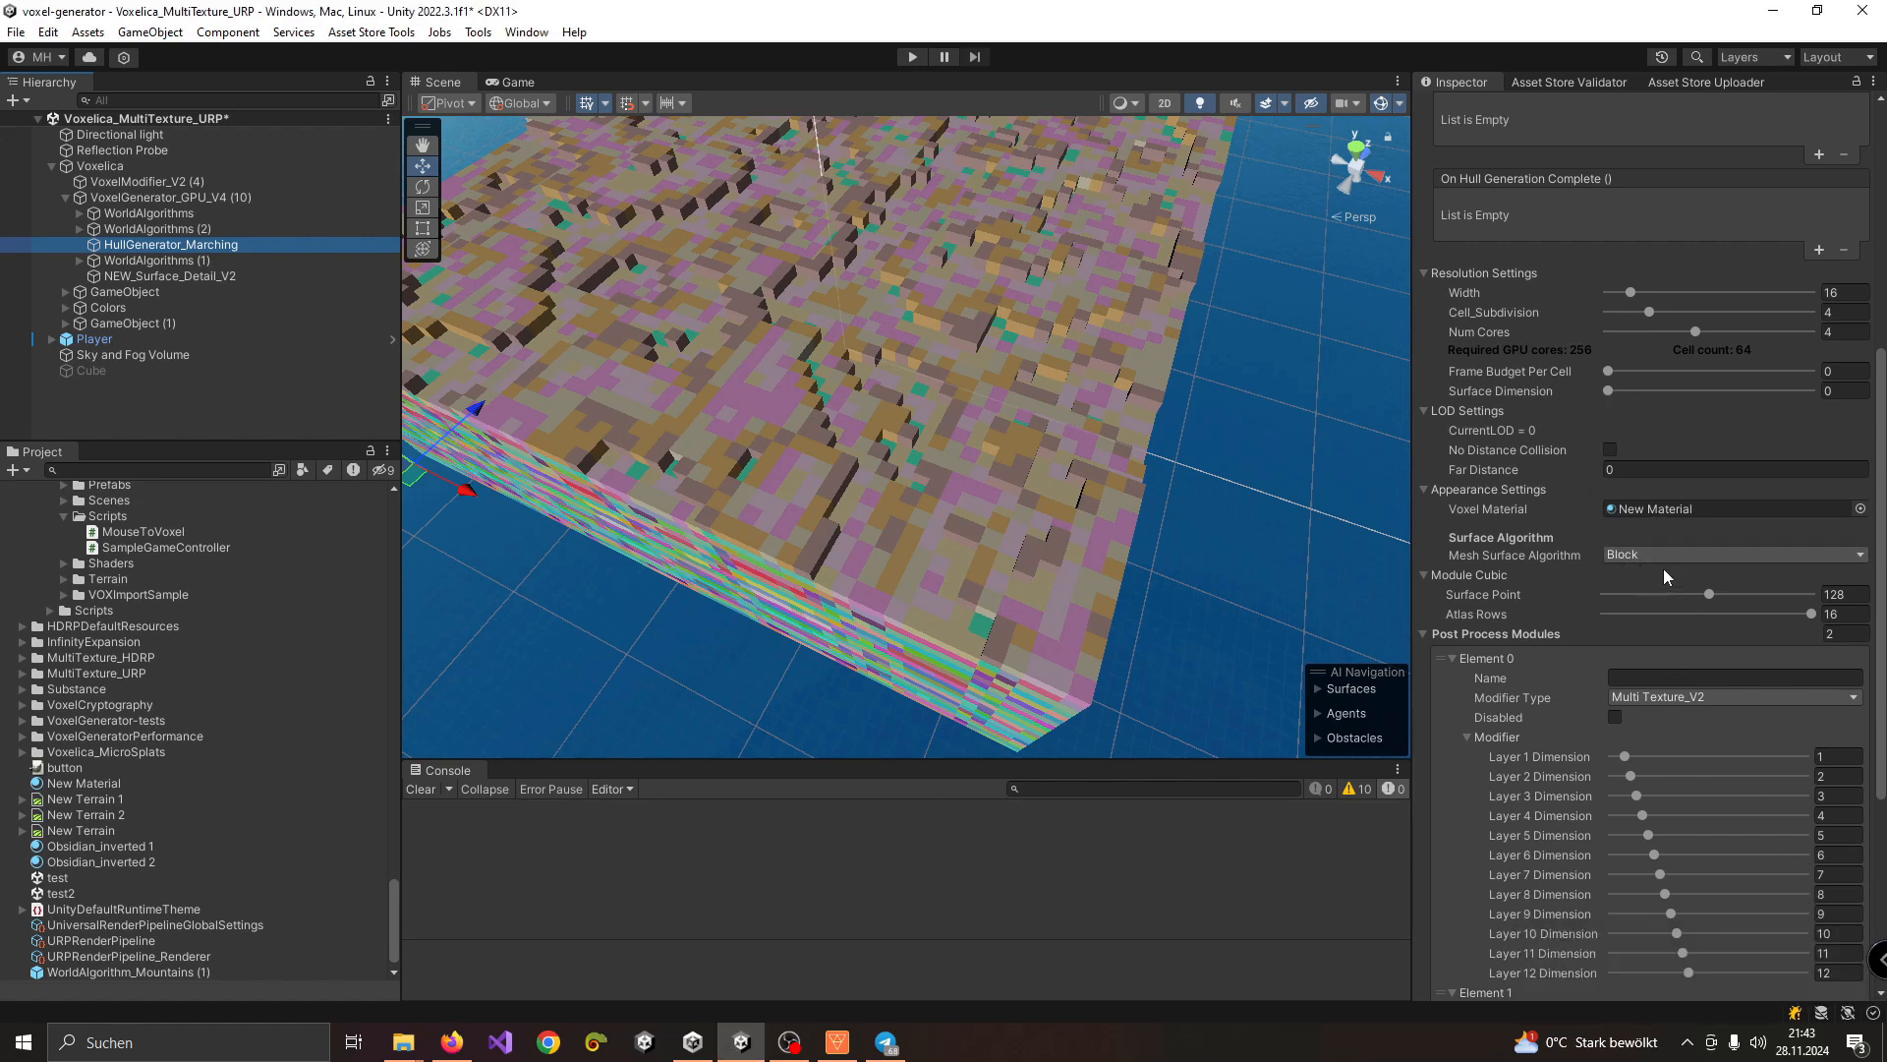
pyautogui.moveTo(1216, 477); pyautogui.dragTo(1223, 460, button='right')
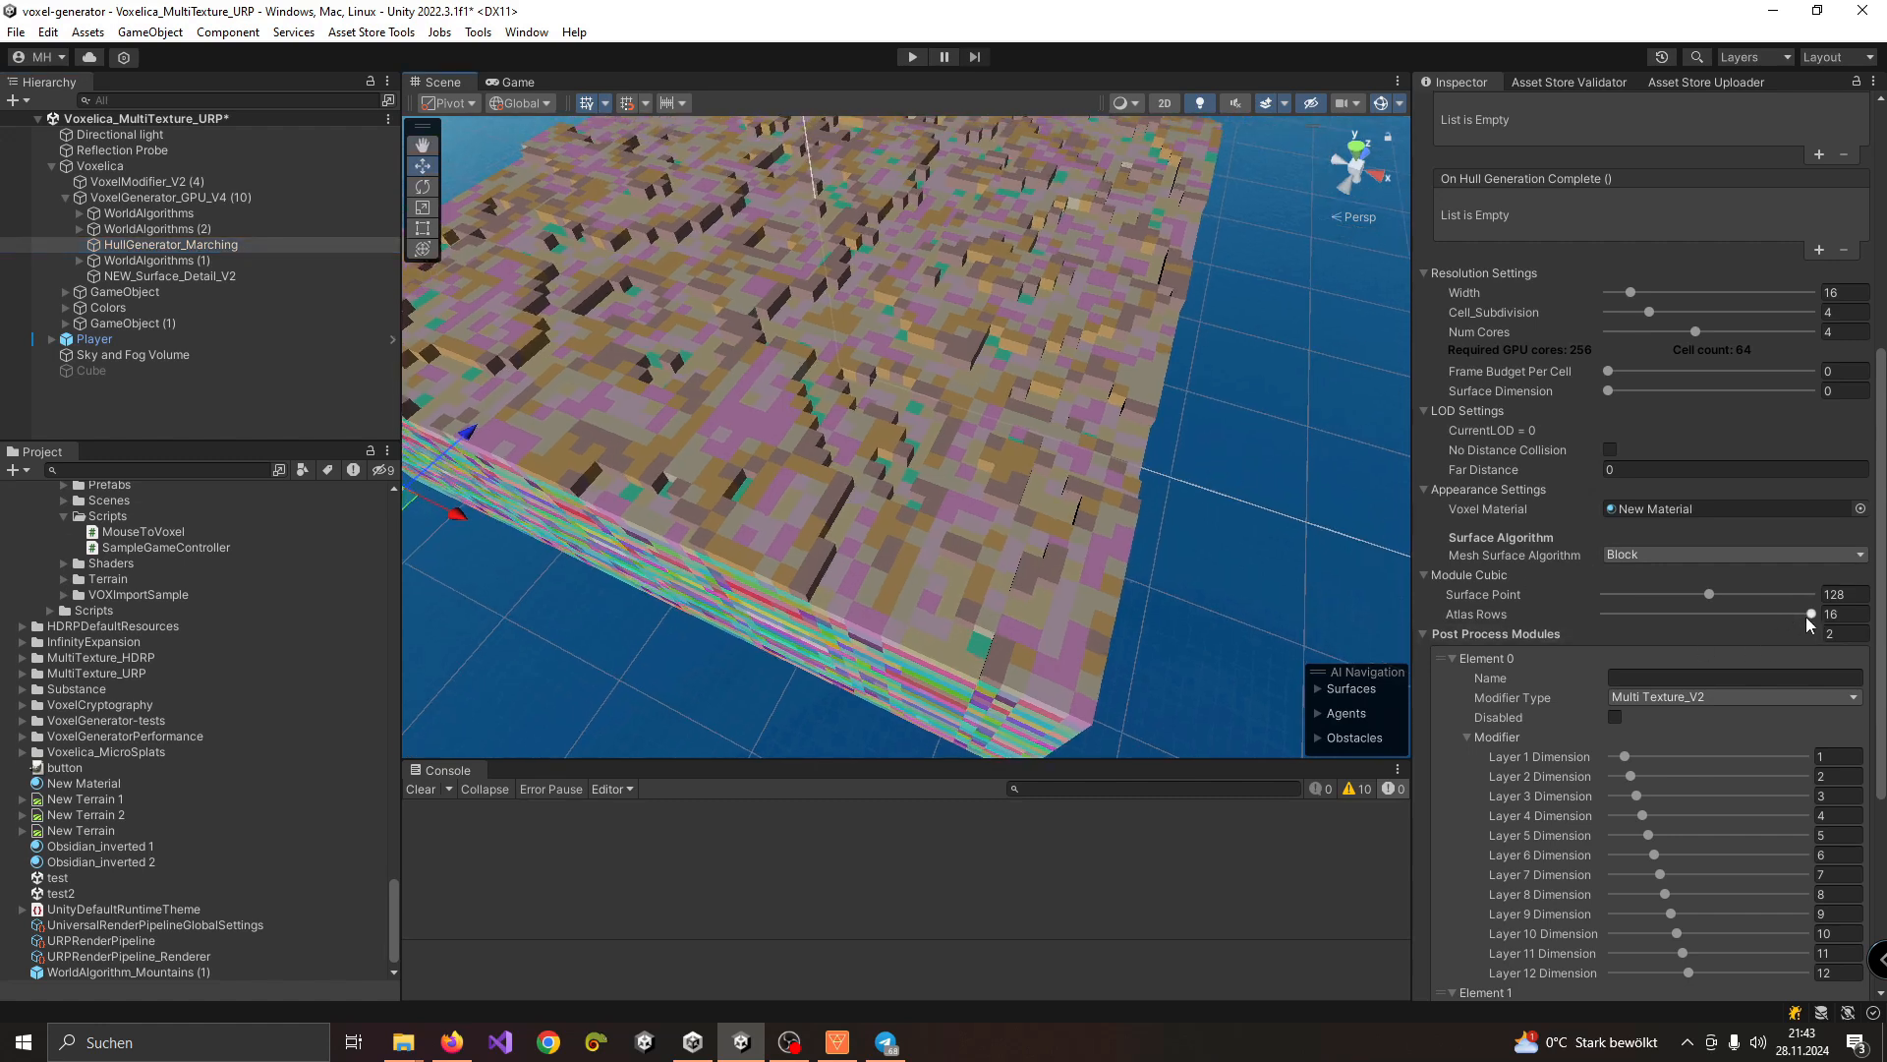
# Step: Select the first VoxelModifier_V2 under GameObject and set its target dimension to Density
pyautogui.click(151, 199)
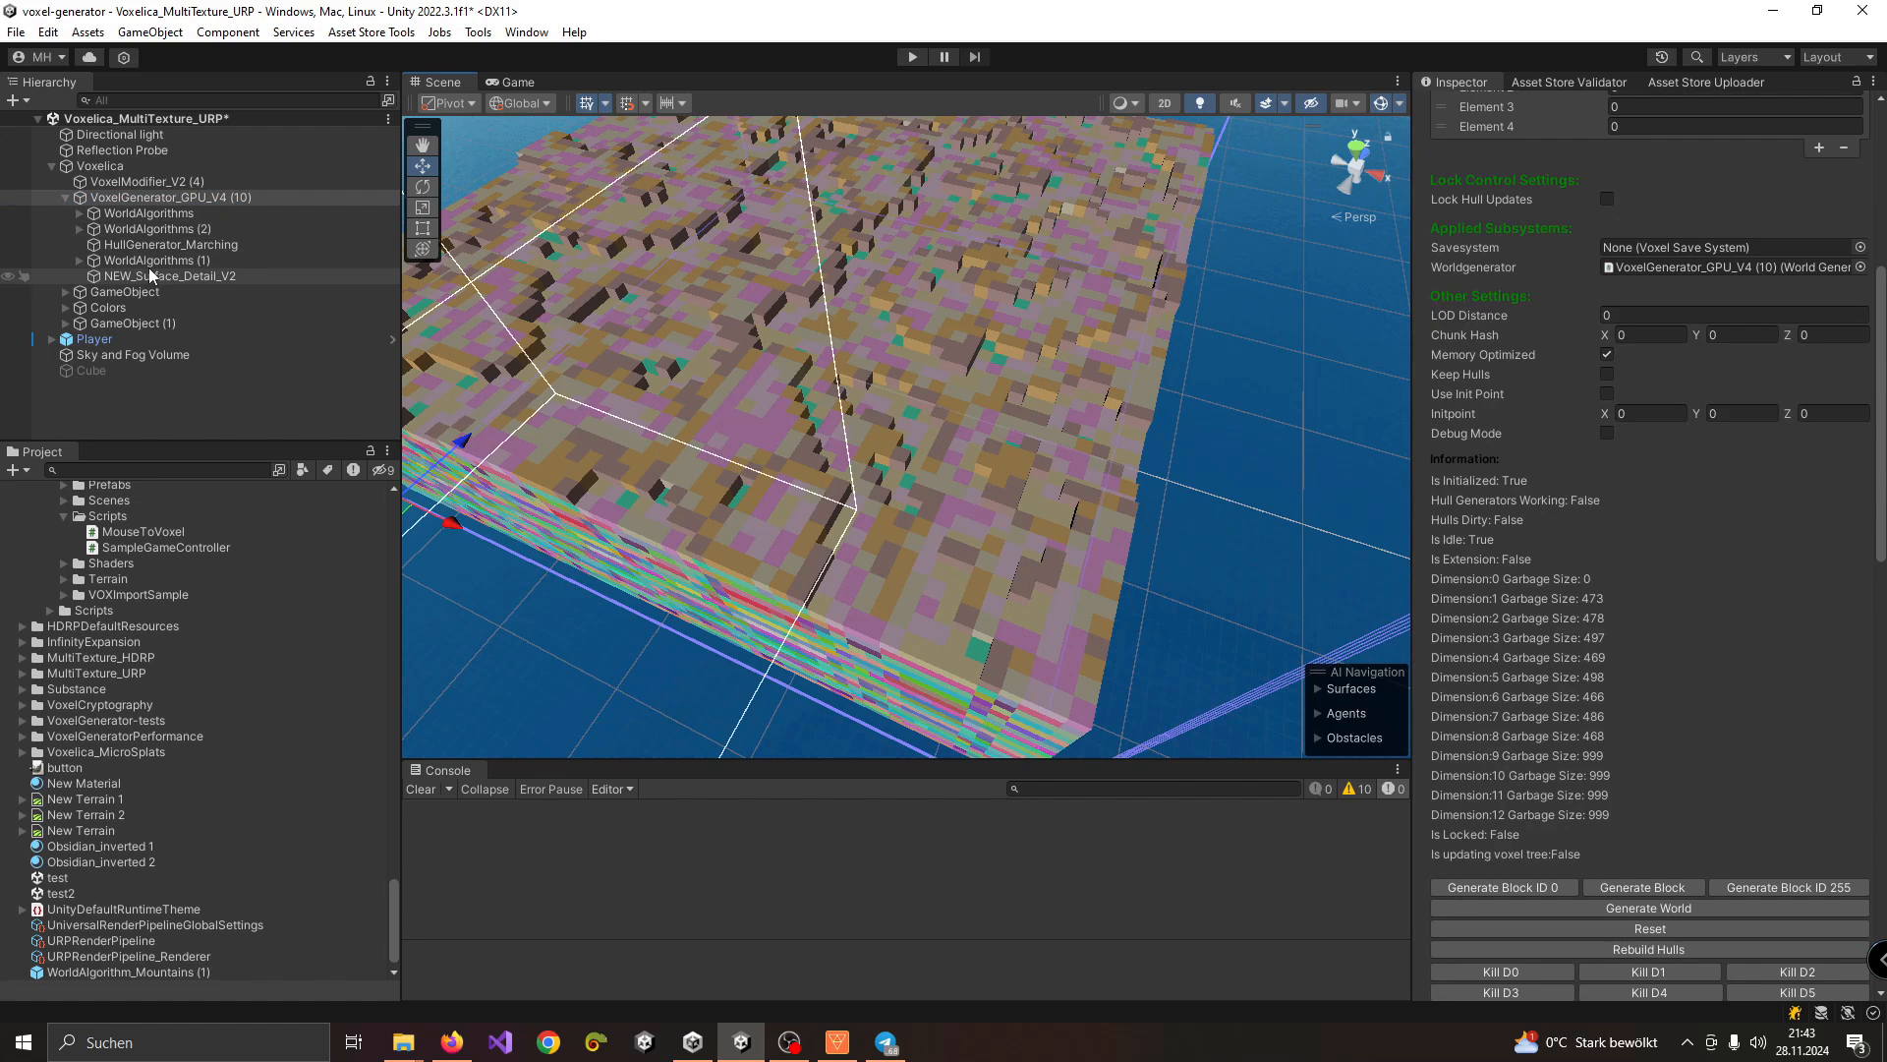
pyautogui.click(101, 292)
pyautogui.click(65, 292)
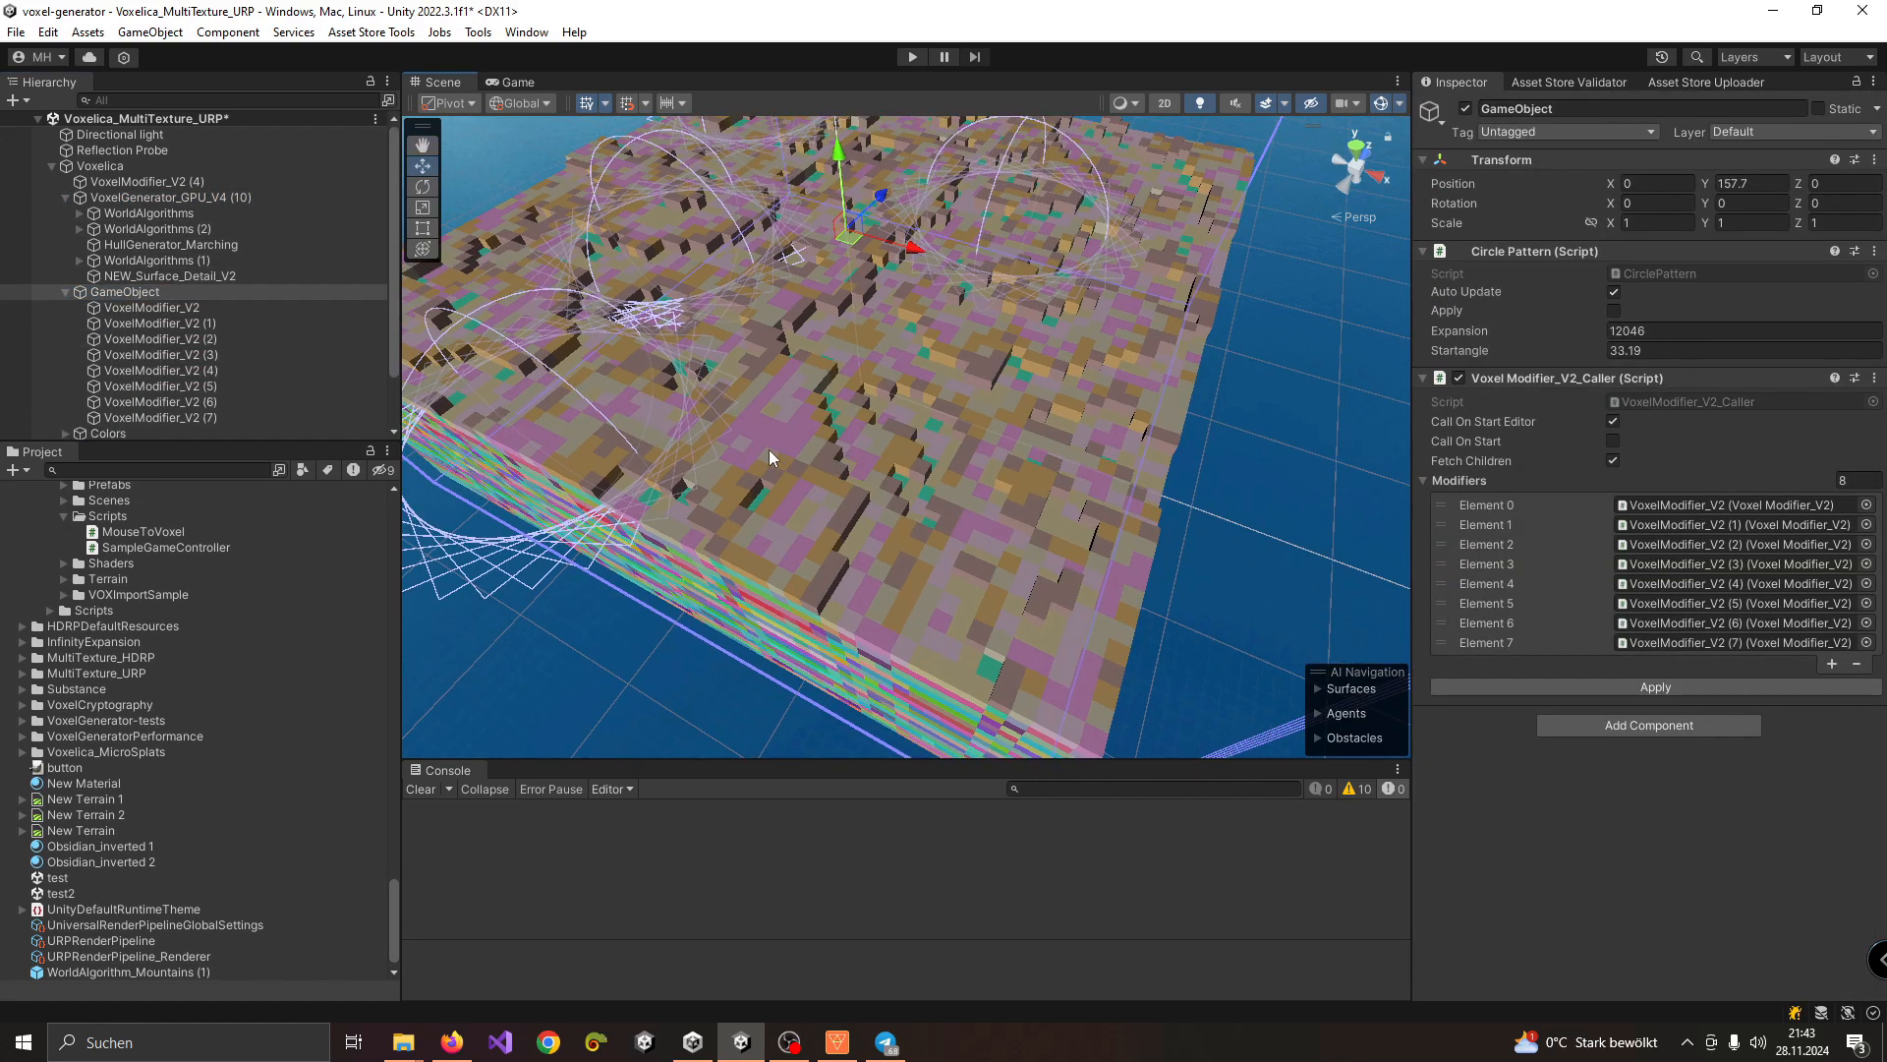
pyautogui.click(189, 308)
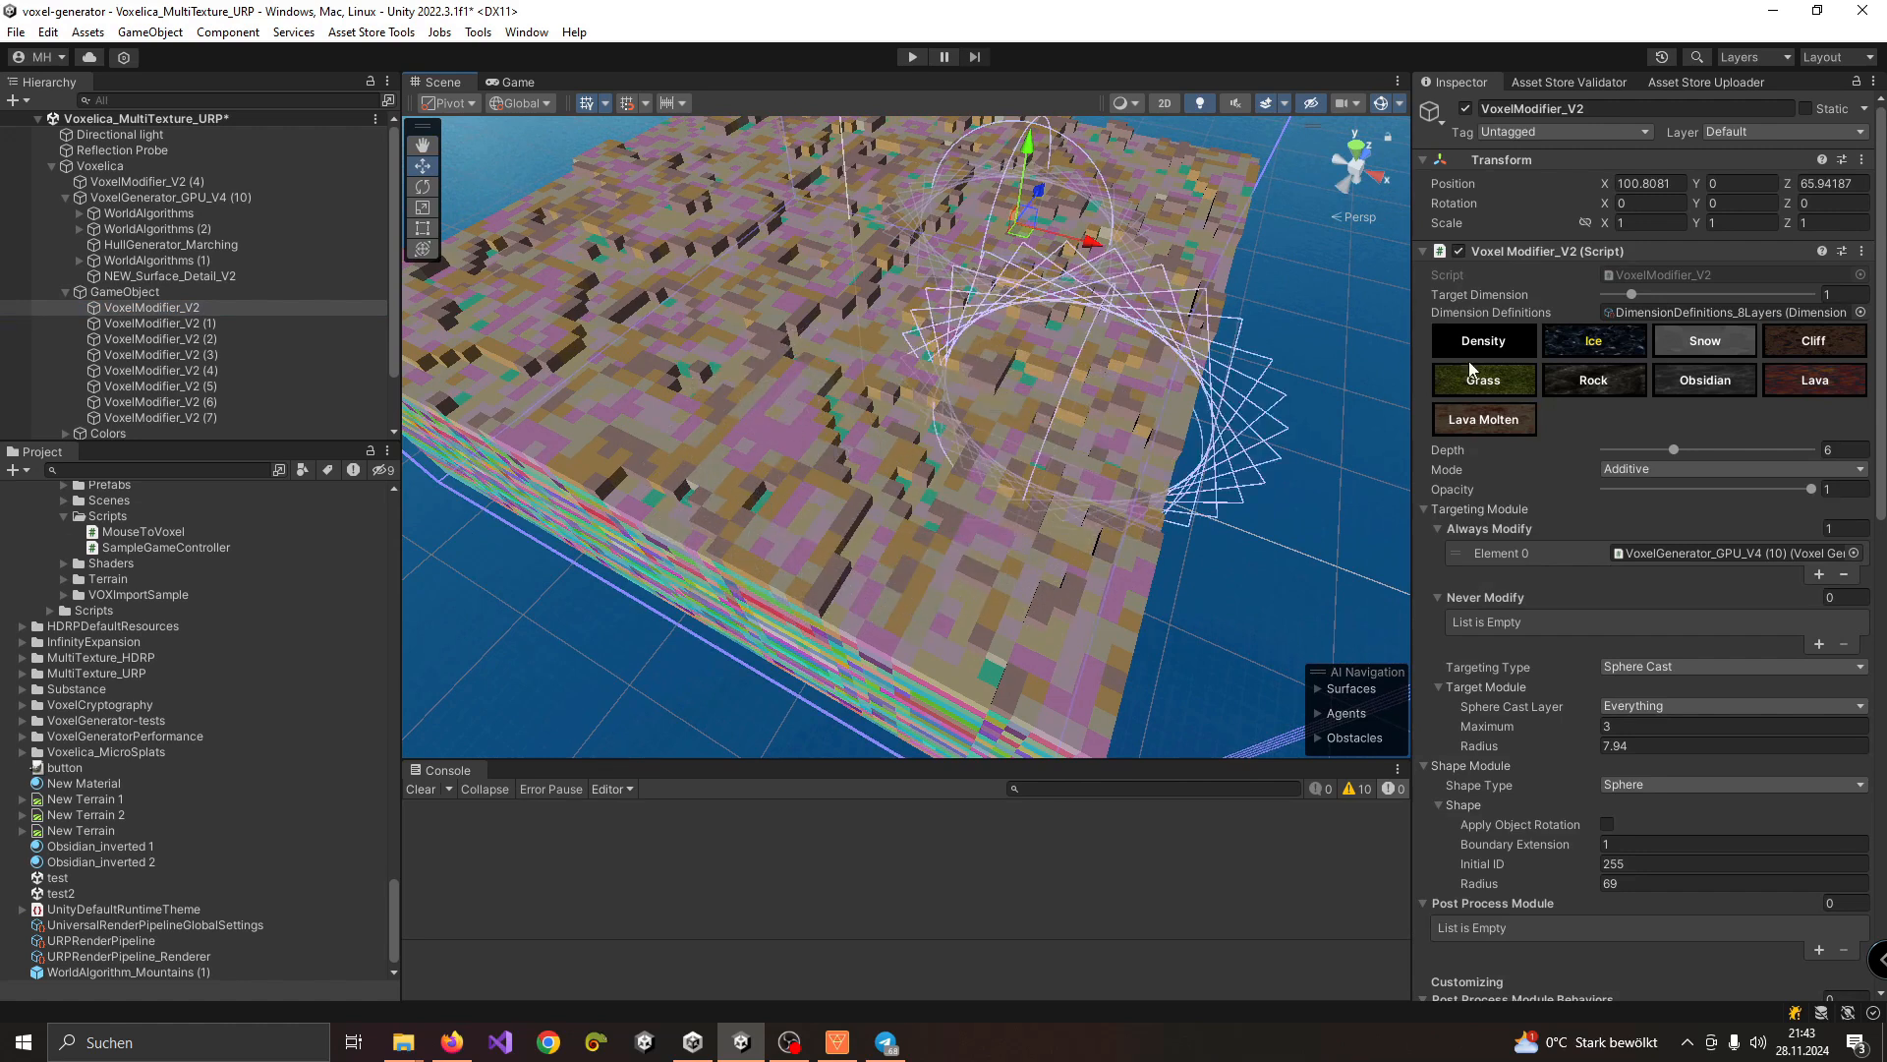
pyautogui.click(1596, 342)
pyautogui.click(1506, 344)
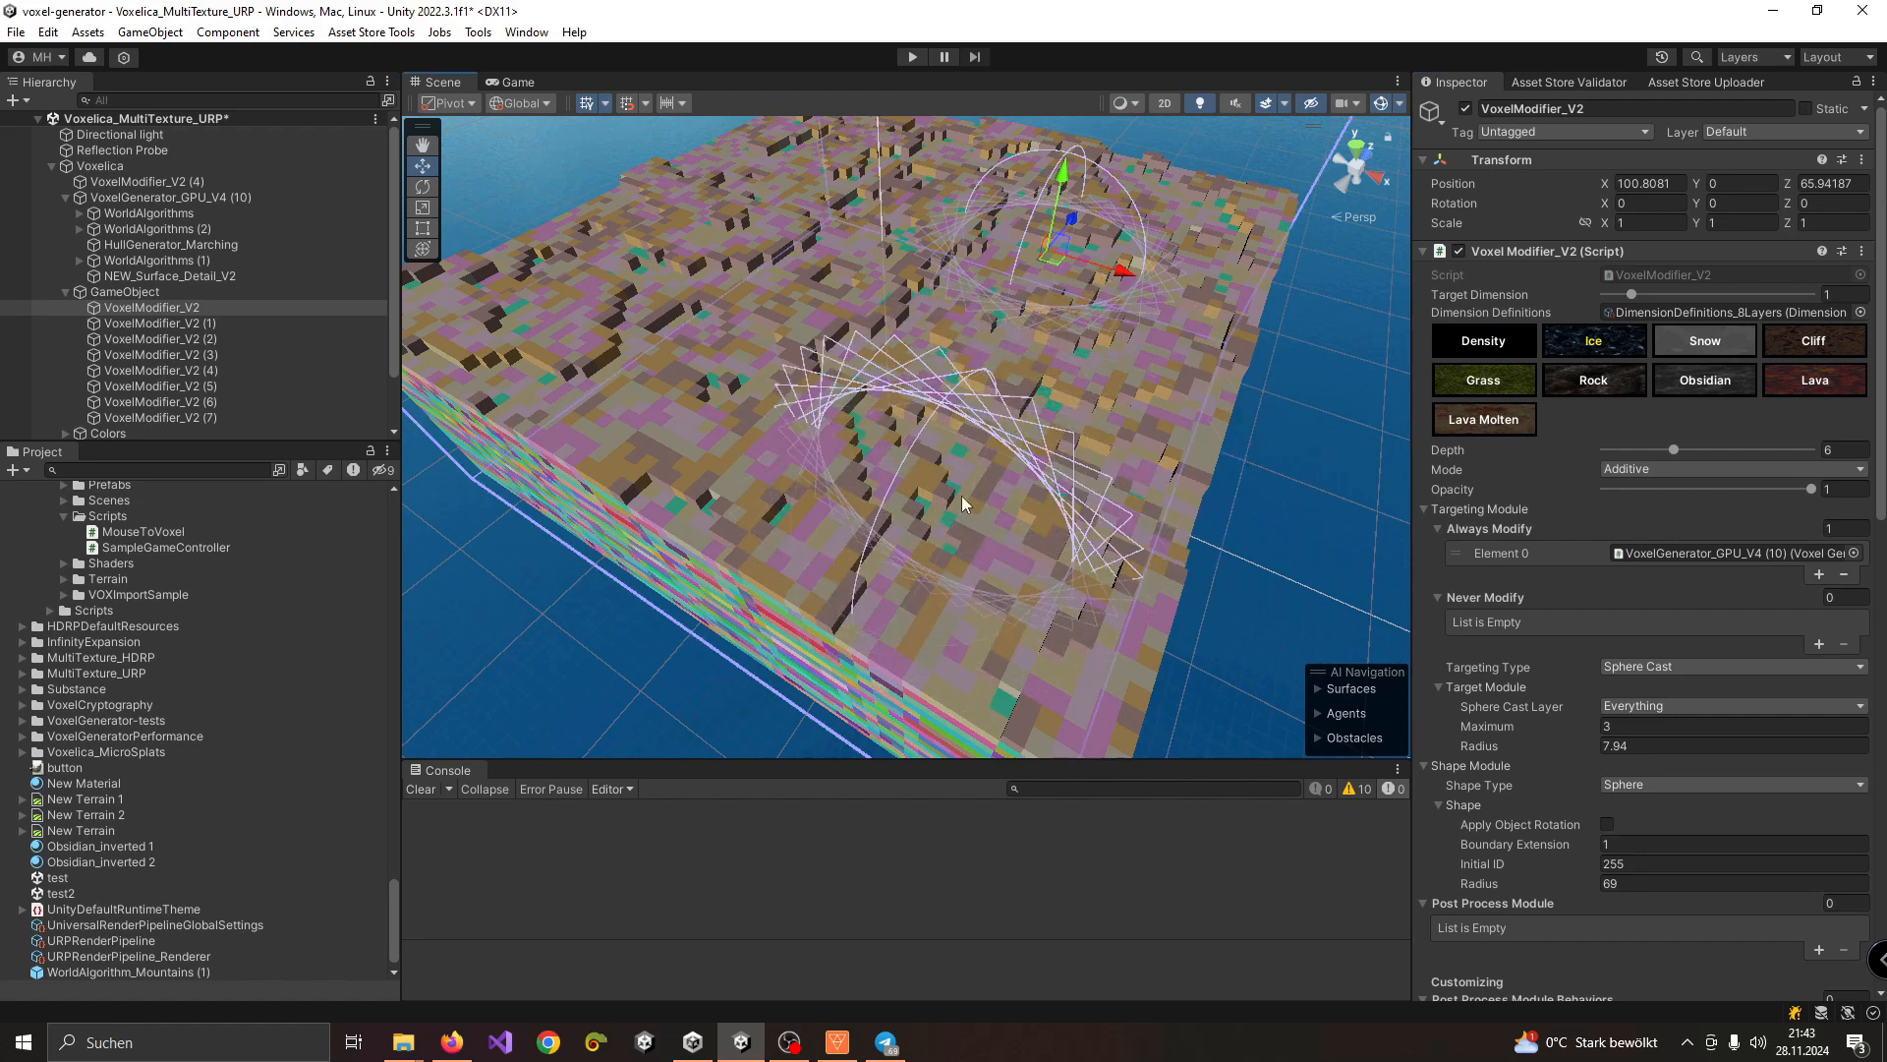
# Step: Paint additive density onto the block terrain with the modifier's sphere shape to build a large raised mass, and inspect it from several angles
pyautogui.moveTo(1230, 387)
pyautogui.mouseDown()
pyautogui.moveTo(1034, 411)
pyautogui.moveTo(1129, 393)
pyautogui.moveTo(830, 356)
pyautogui.moveTo(895, 368)
pyautogui.moveTo(820, 409)
pyautogui.moveTo(728, 550)
pyautogui.mouseUp()
pyautogui.scroll(-5, 823, 452)
pyautogui.keyDown('alt'); pyautogui.moveTo(823, 468); pyautogui.dragTo(916, 458); pyautogui.keyUp('alt')
pyautogui.moveTo(812, 413)
pyautogui.mouseDown()
pyautogui.moveTo(902, 451)
pyautogui.moveTo(857, 393)
pyautogui.moveTo(1020, 332)
pyautogui.moveTo(875, 388)
pyautogui.moveTo(1026, 474)
pyautogui.moveTo(983, 423)
pyautogui.moveTo(909, 413)
pyautogui.moveTo(1040, 367)
pyautogui.moveTo(878, 374)
pyautogui.moveTo(887, 391)
pyautogui.moveTo(1134, 405)
pyautogui.mouseUp()
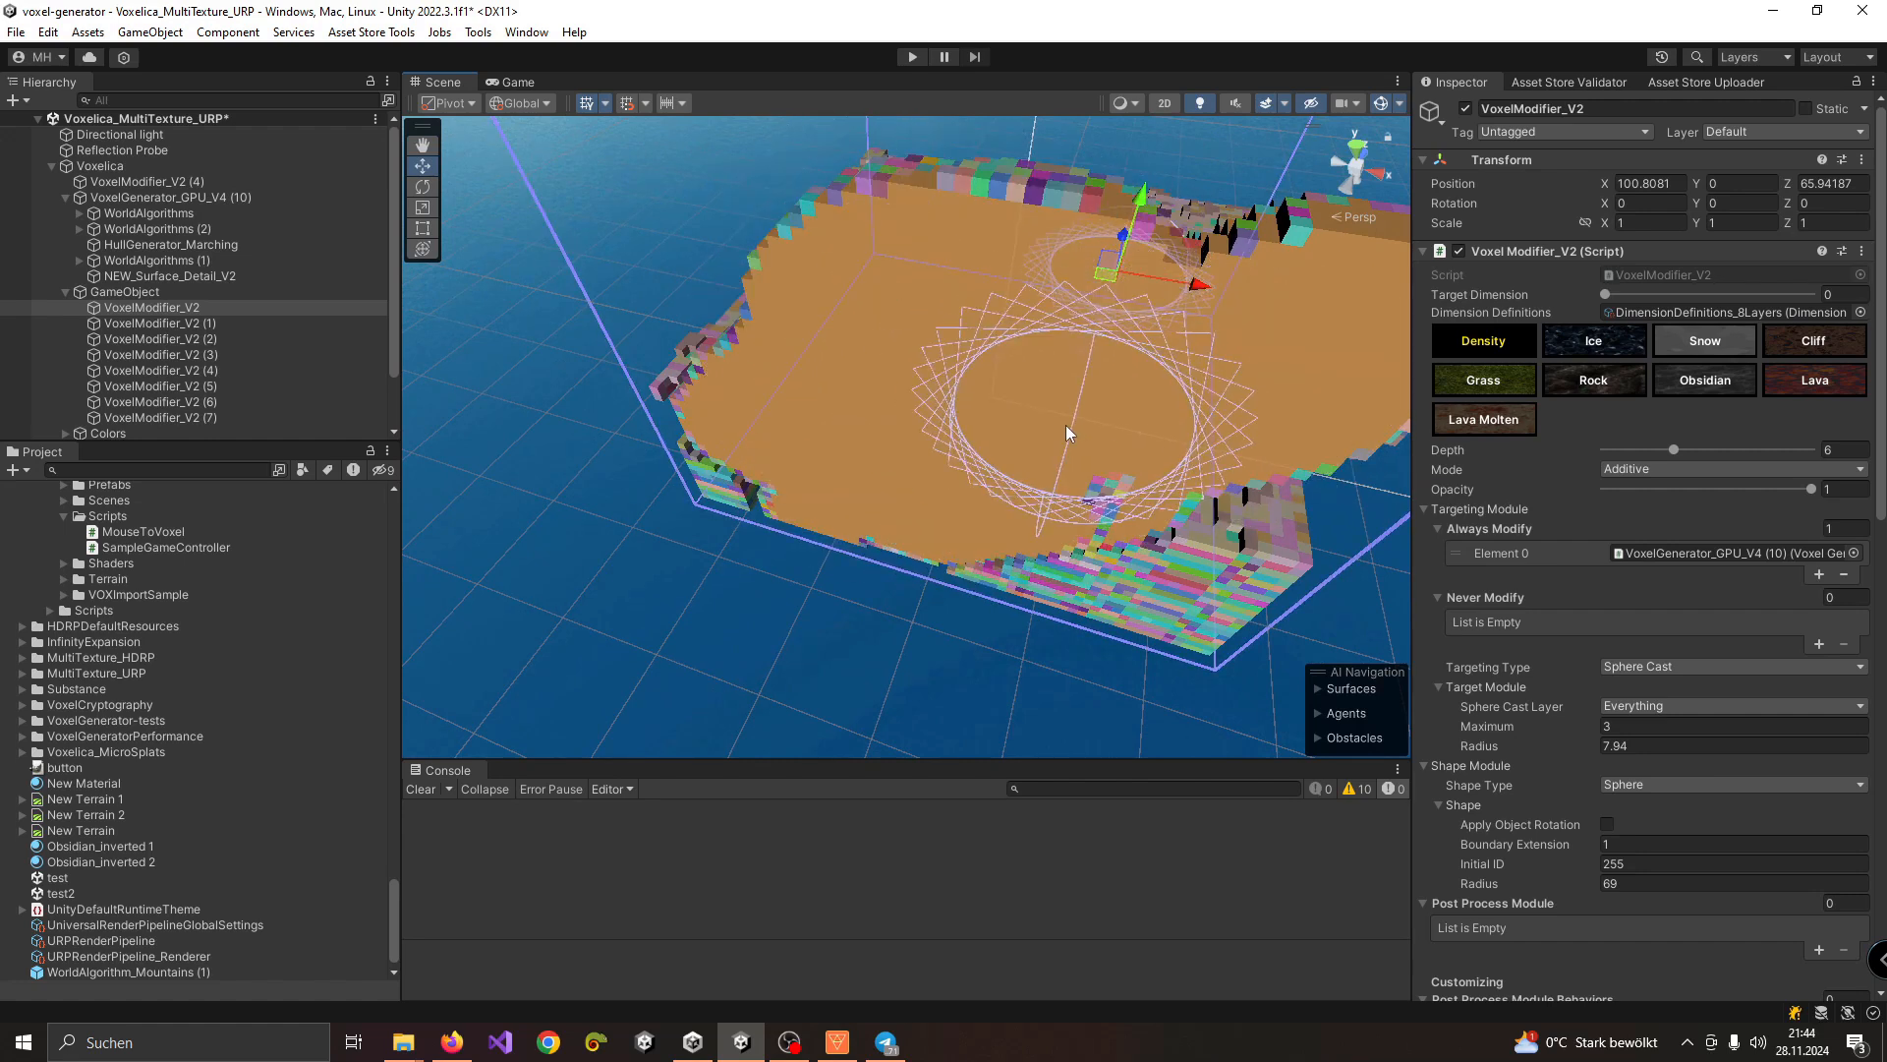
pyautogui.scroll(-6, 1715, 498)
pyautogui.scroll(-2, 1709, 509)
pyautogui.scroll(4, 1713, 492)
pyautogui.keyDown('alt'); pyautogui.moveTo(1149, 367); pyautogui.dragTo(891, 390); pyautogui.keyUp('alt')
pyautogui.keyDown('alt'); pyautogui.moveTo(1099, 436); pyautogui.dragTo(890, 460); pyautogui.keyUp('alt')
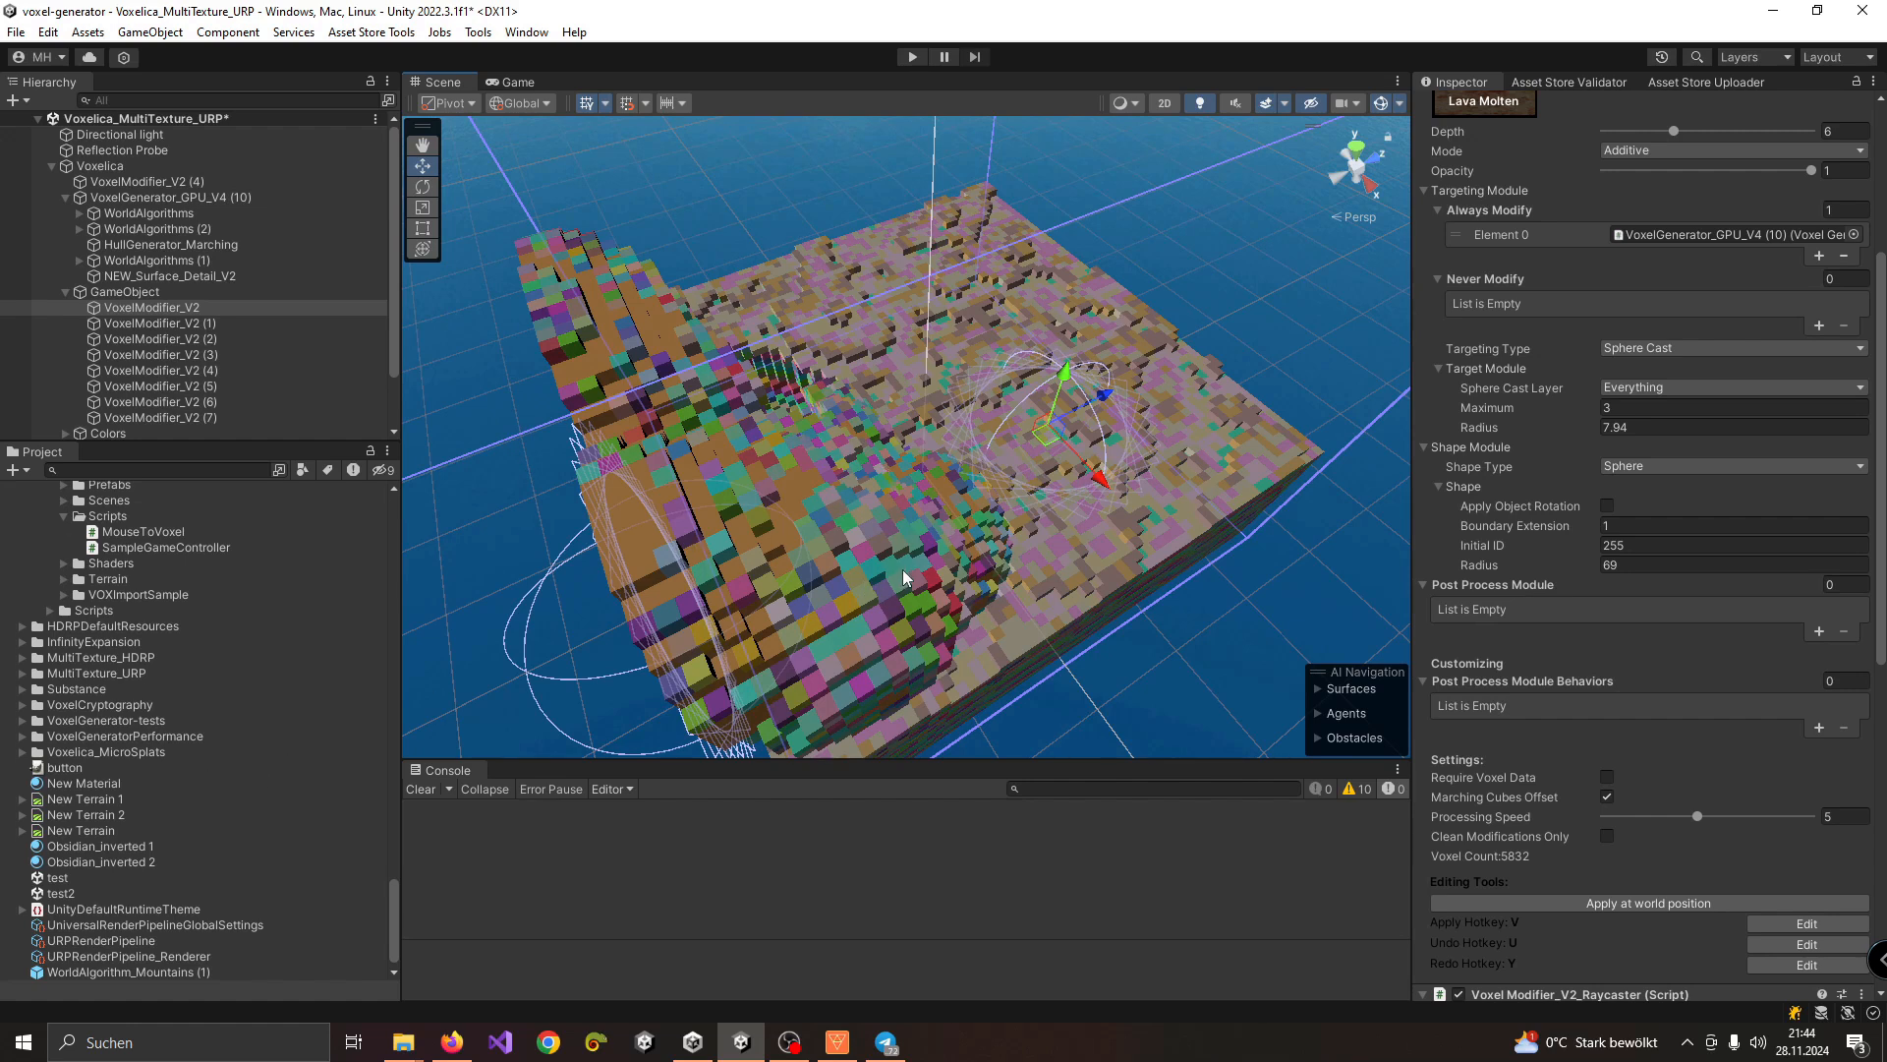
pyautogui.scroll(4, 1712, 493)
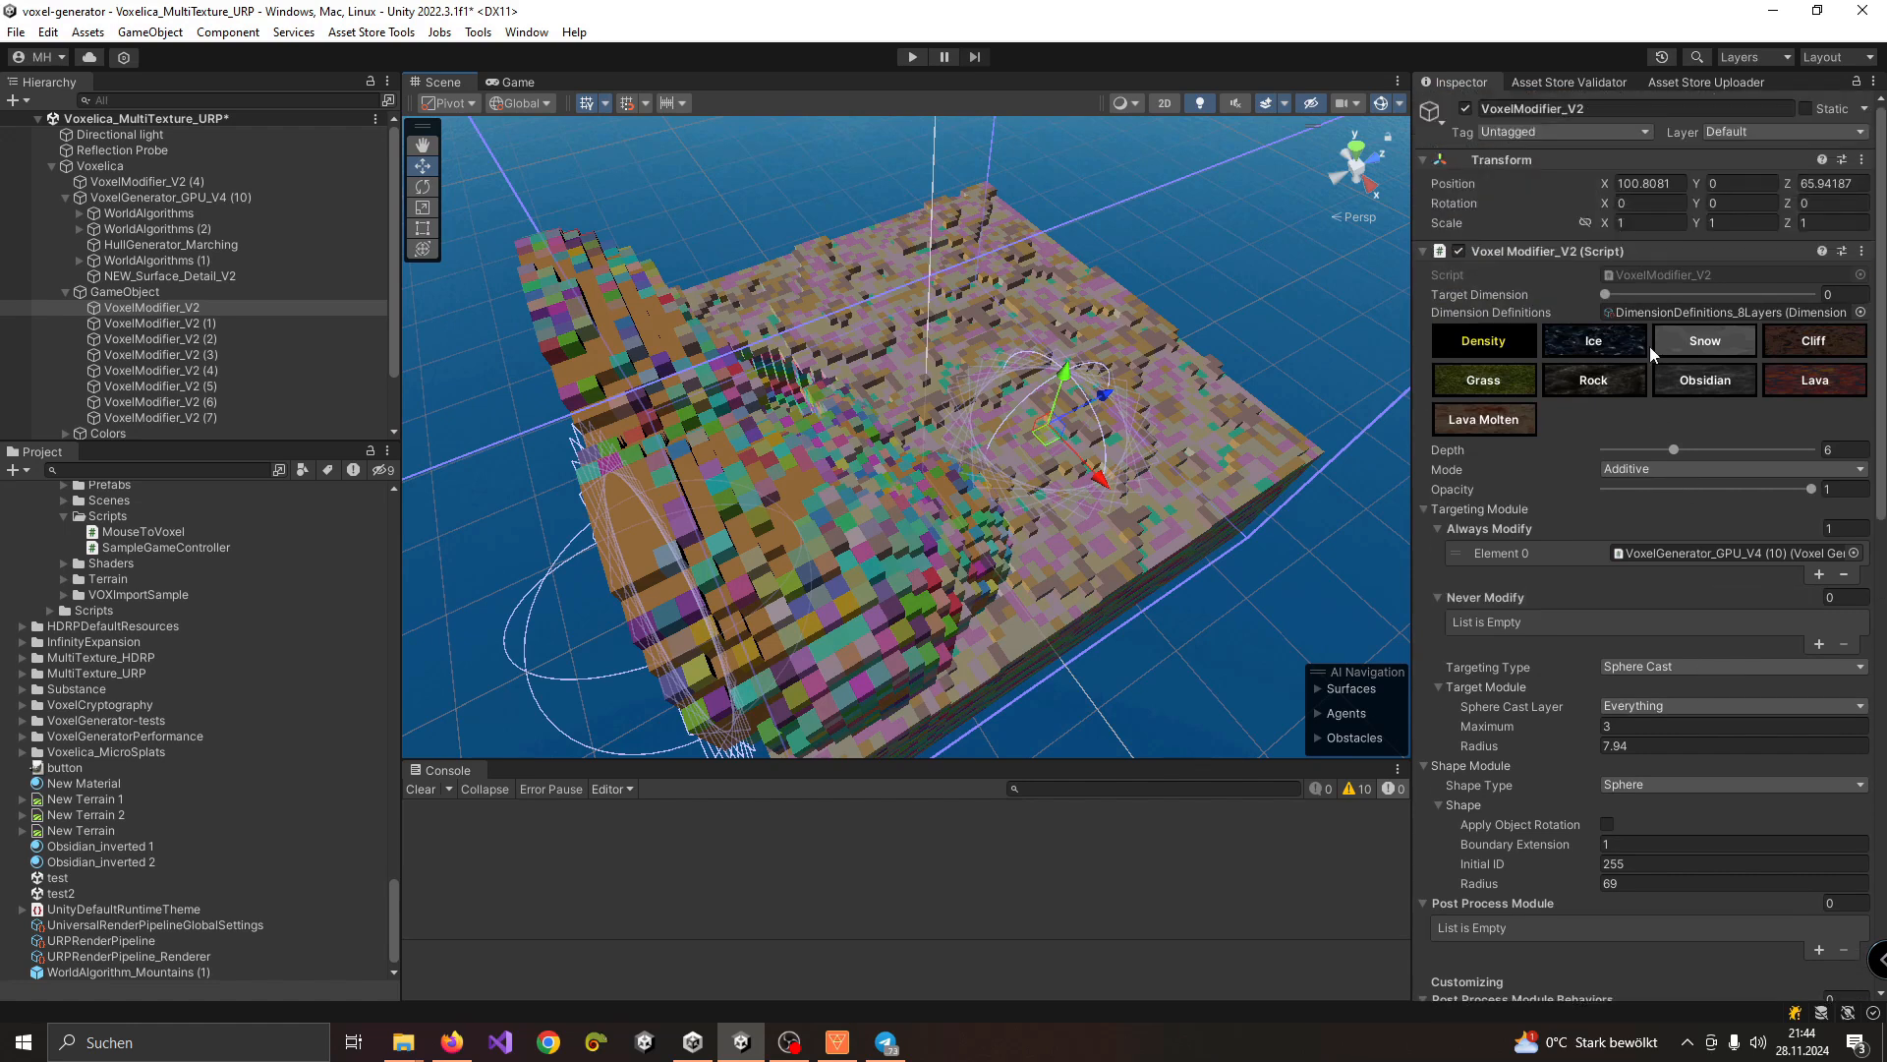